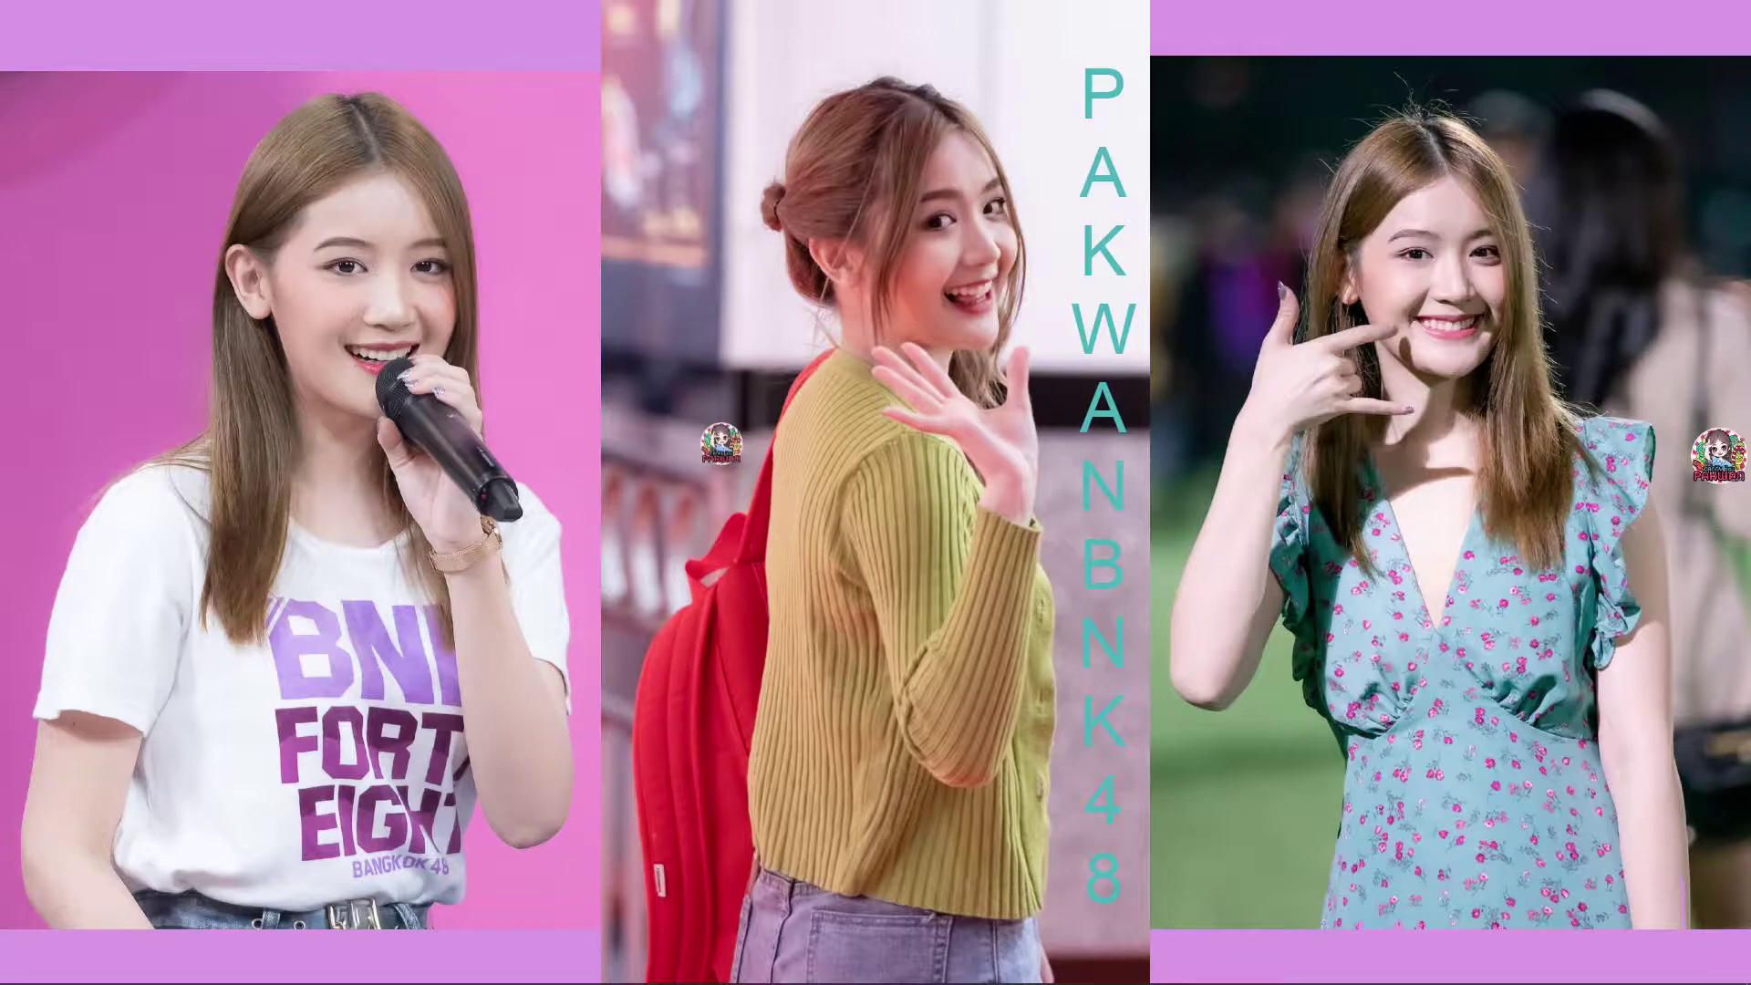
Step: Open Windows Task Manager over the SOLIDWORKS slideshow with Ctrl+Shift+Esc
{"action": "key", "text": "ctrl+shift+Escape"}
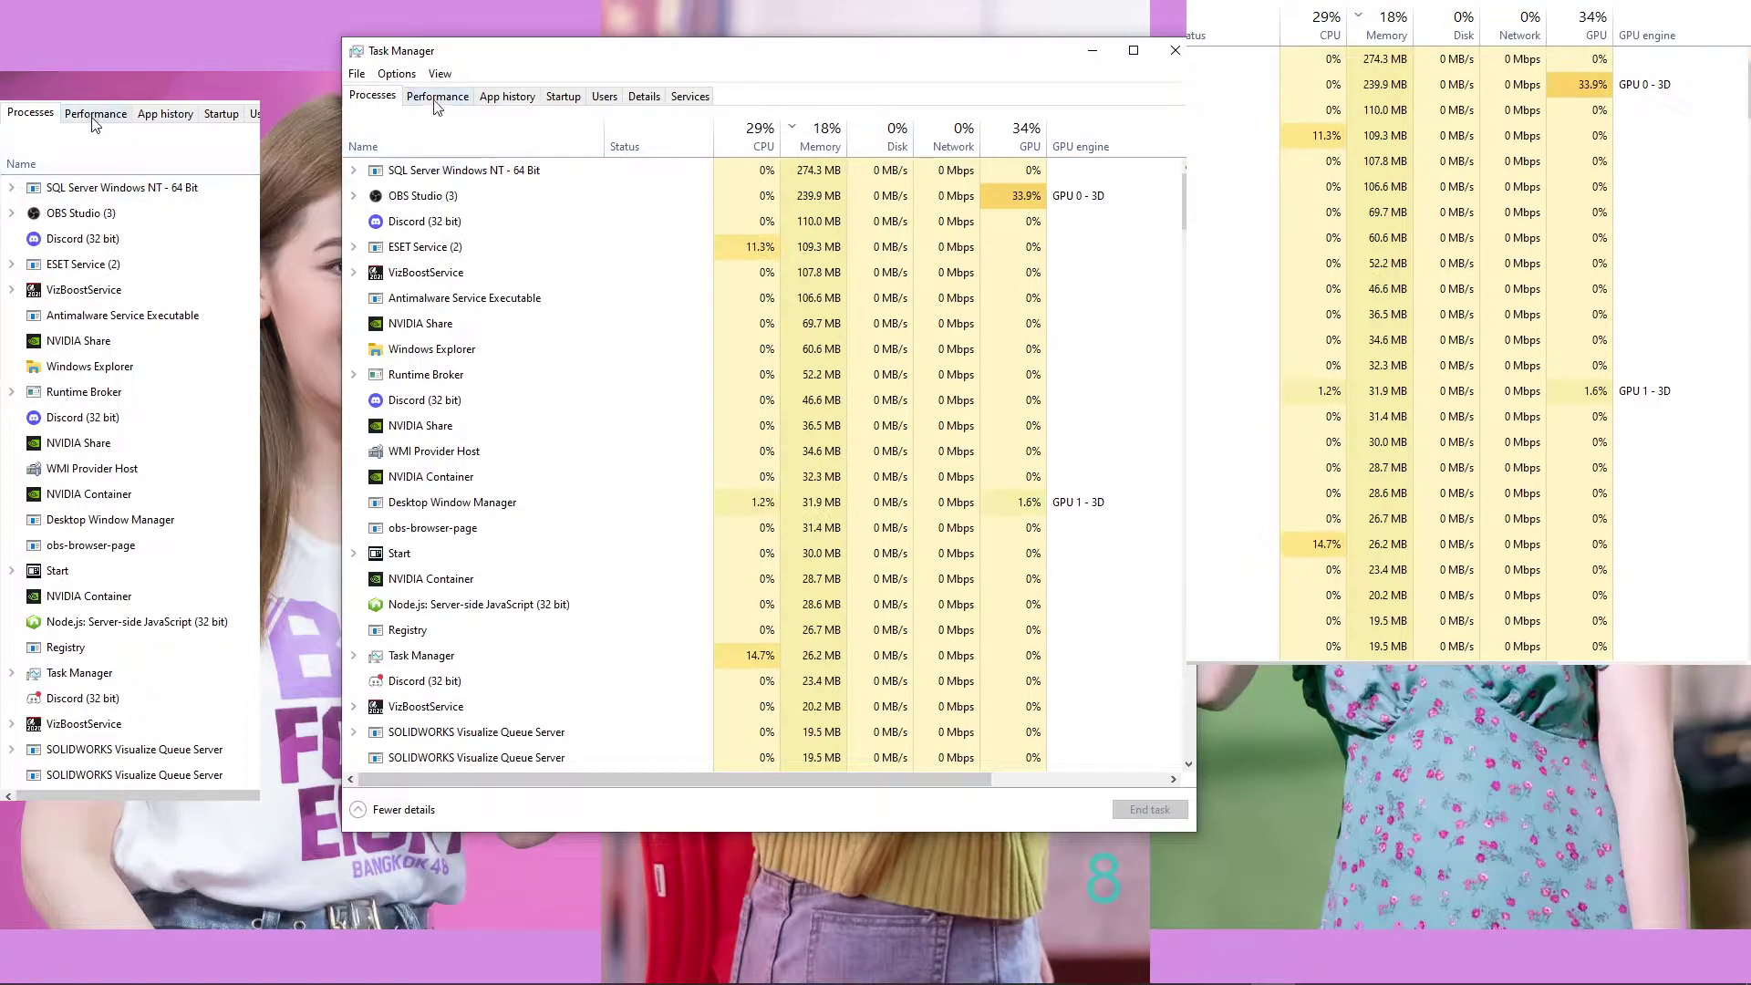
Step: Switch Task Manager to the Performance view showing the memory usage graph
{"action": "left_click", "coordinate": [432, 98]}
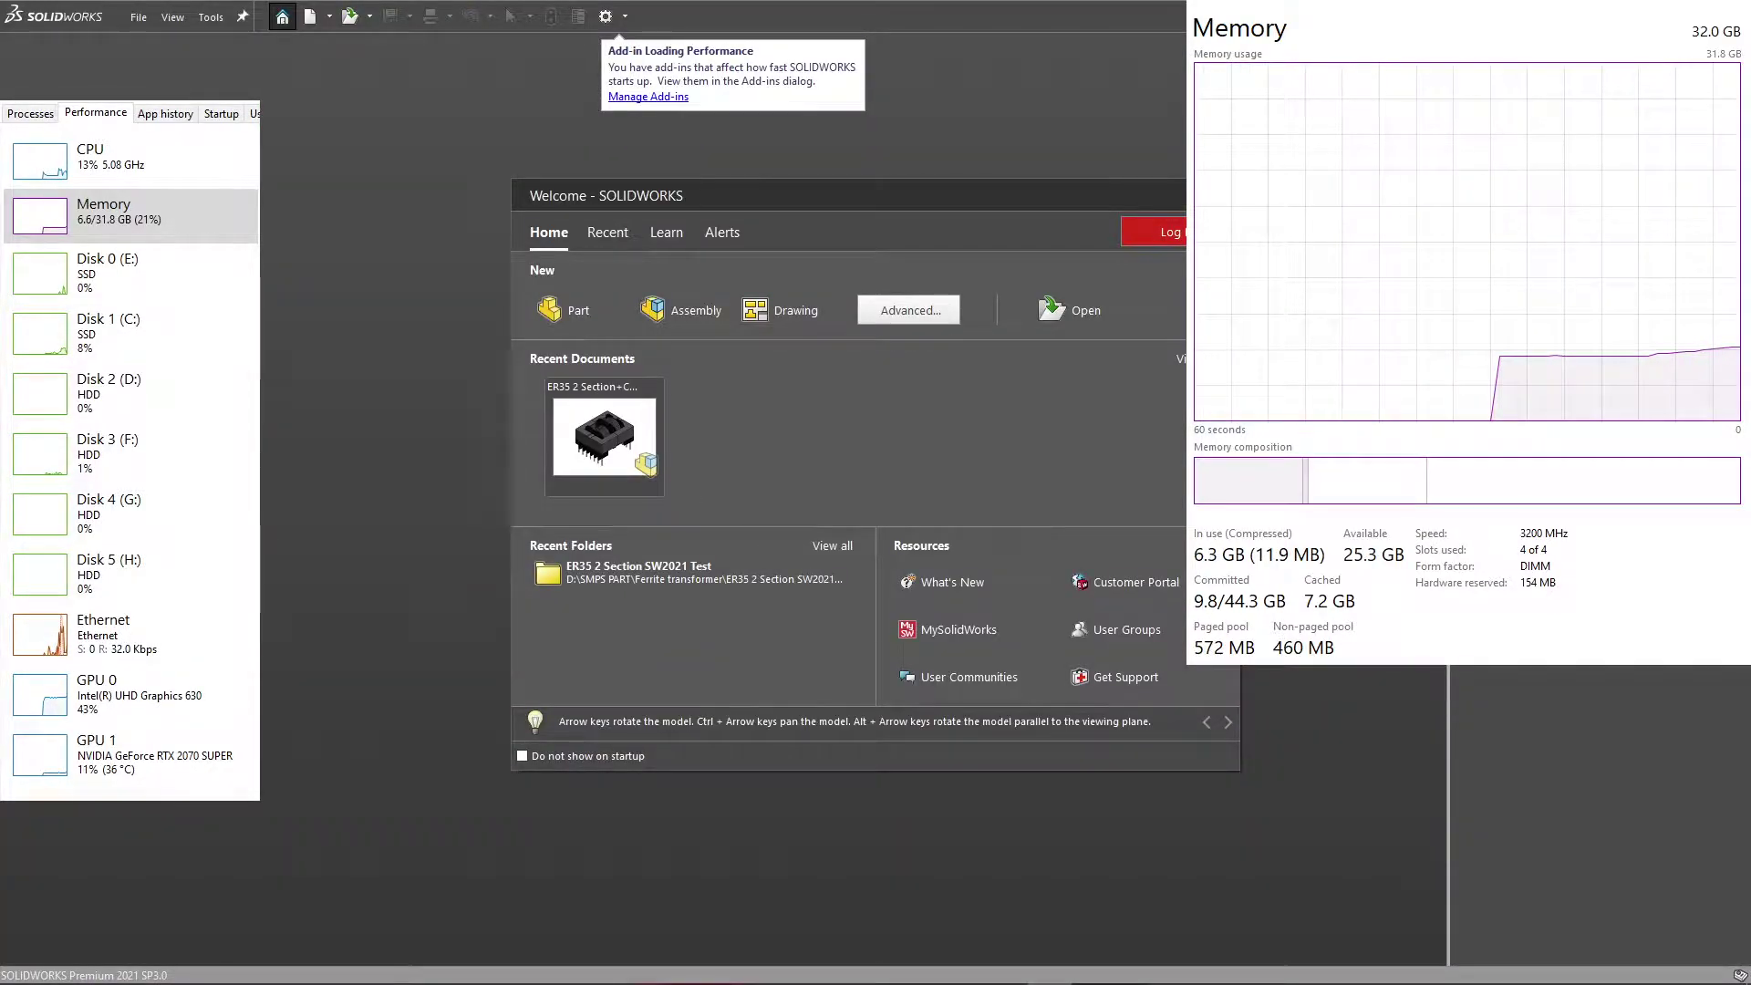
Step: Open the ER35 2 Section+Core assembly from the Welcome window's Recent Documents
{"action": "left_click", "coordinate": [634, 442]}
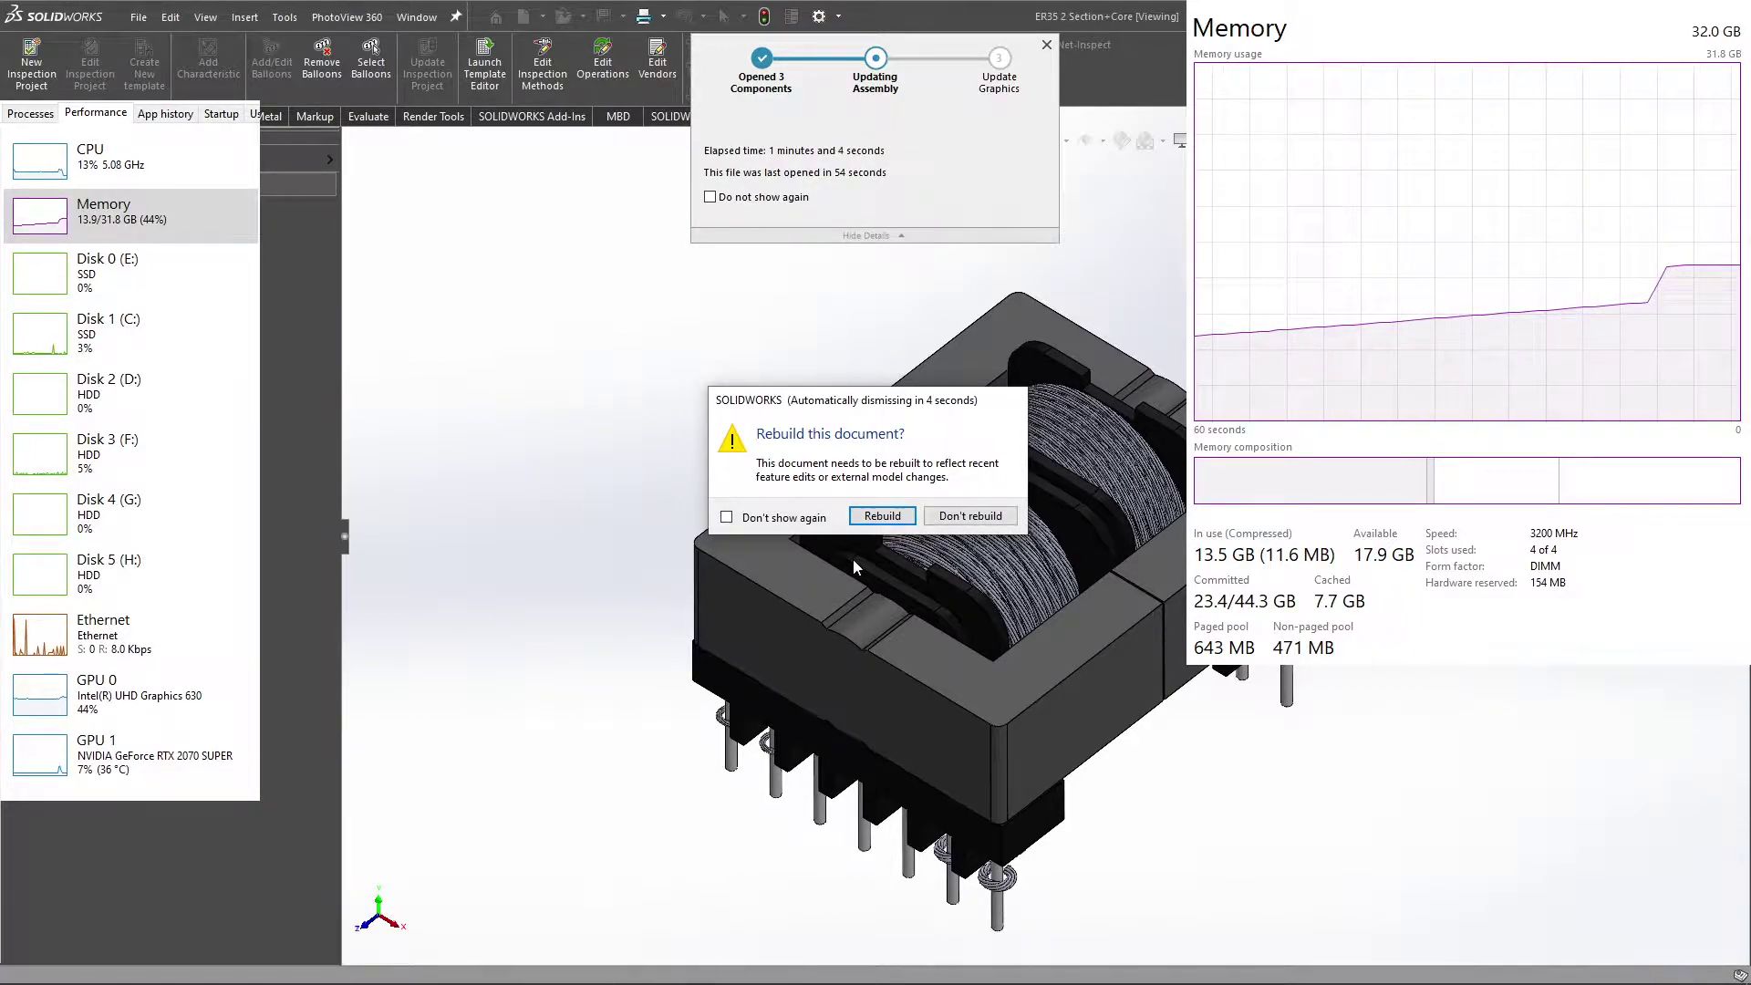
Step: Choose Don't rebuild so the ER35 assembly opens without rebuilding
{"action": "left_click", "coordinate": [983, 520]}
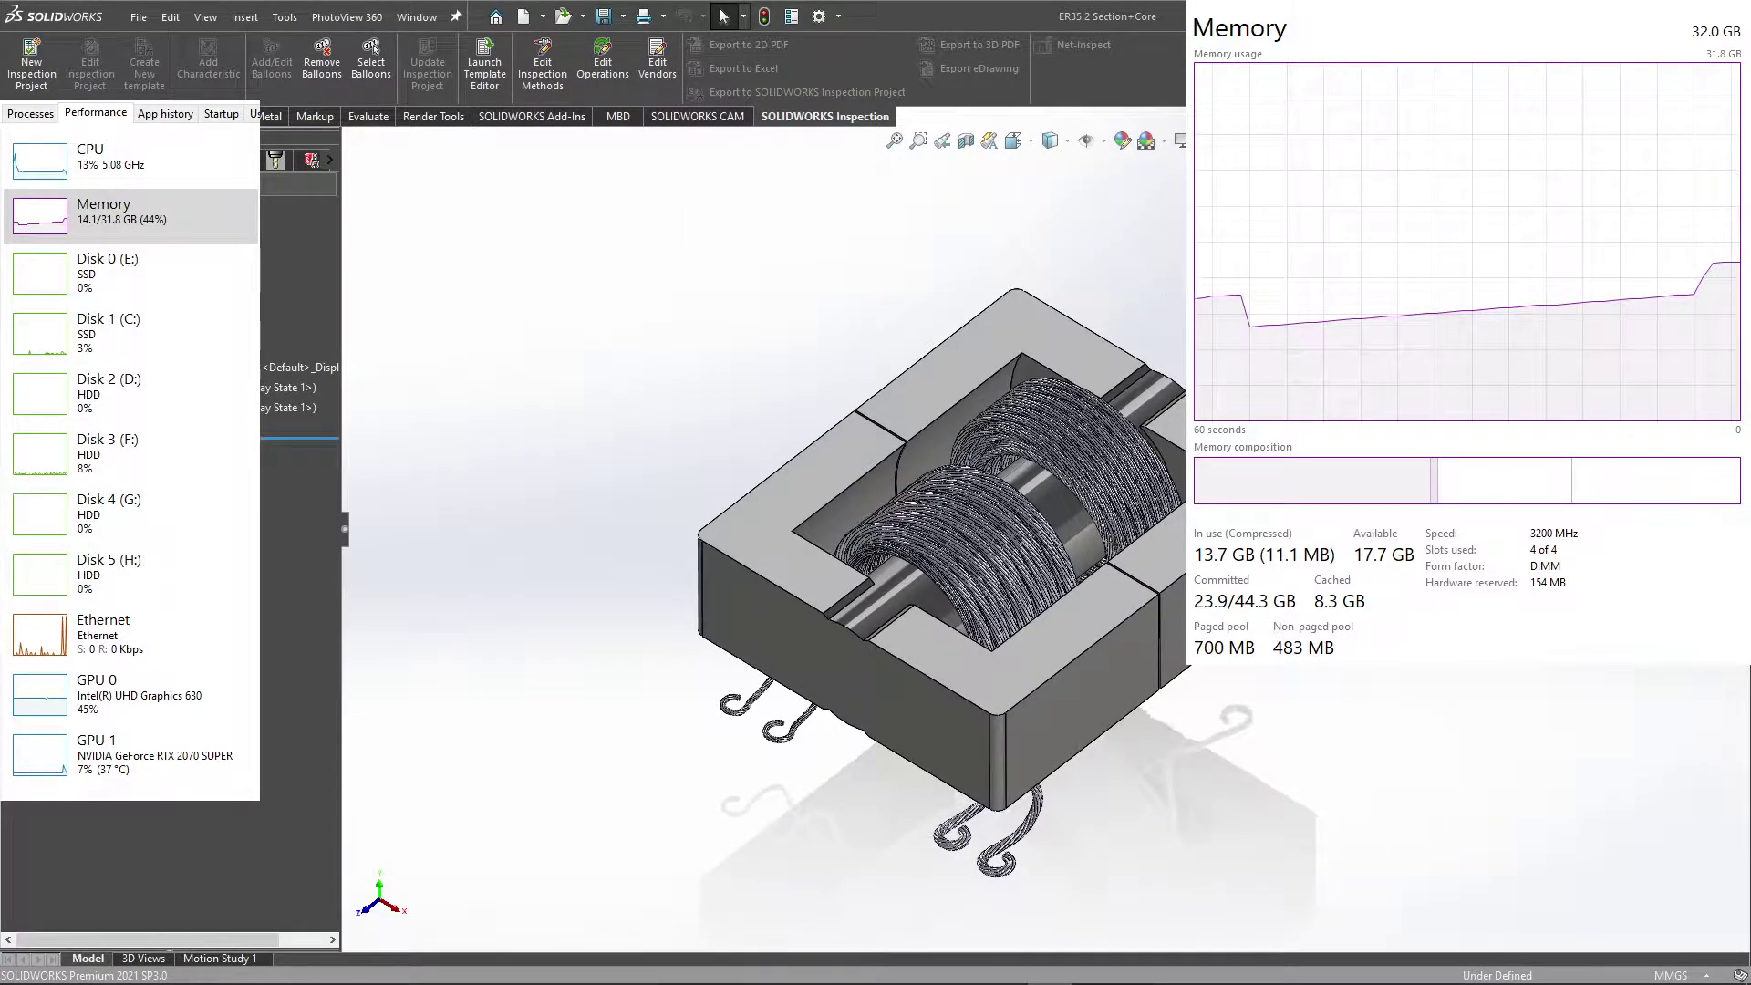
Step: Edit the ER35 2 Section Bobbin+Coil part in place and zoom toward the windings
{"action": "right_click", "coordinate": [292, 366]}
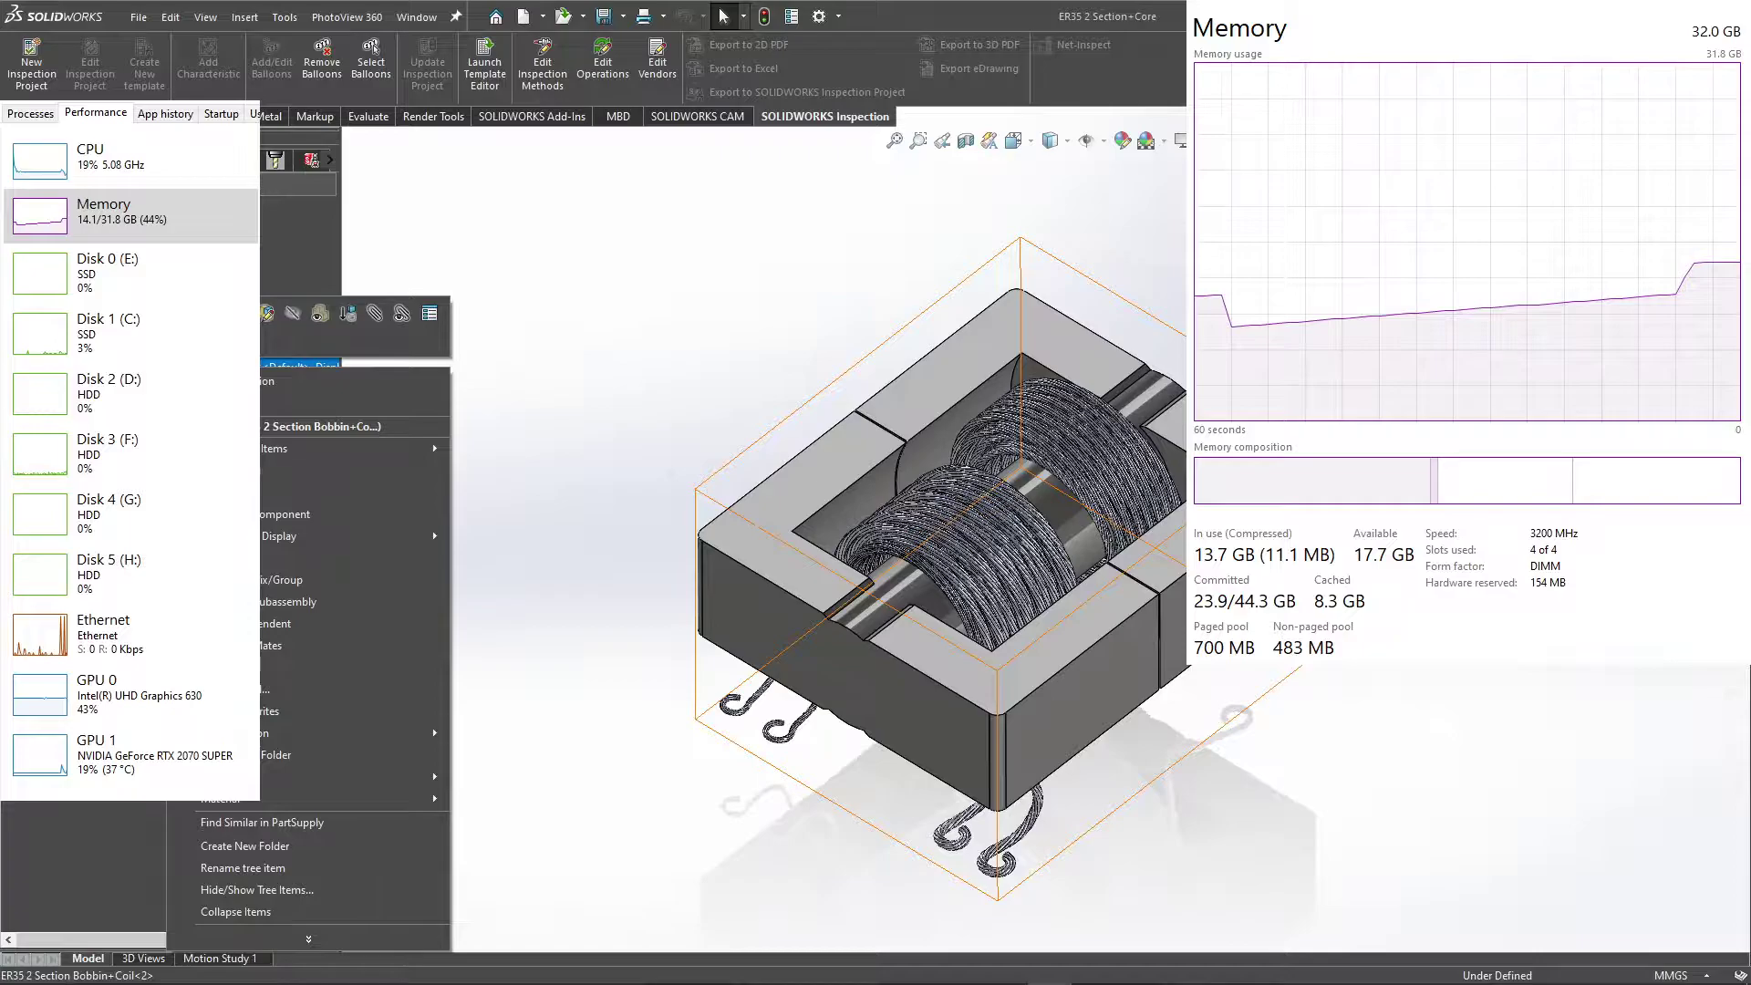
{"action": "left_click", "coordinate": [321, 314]}
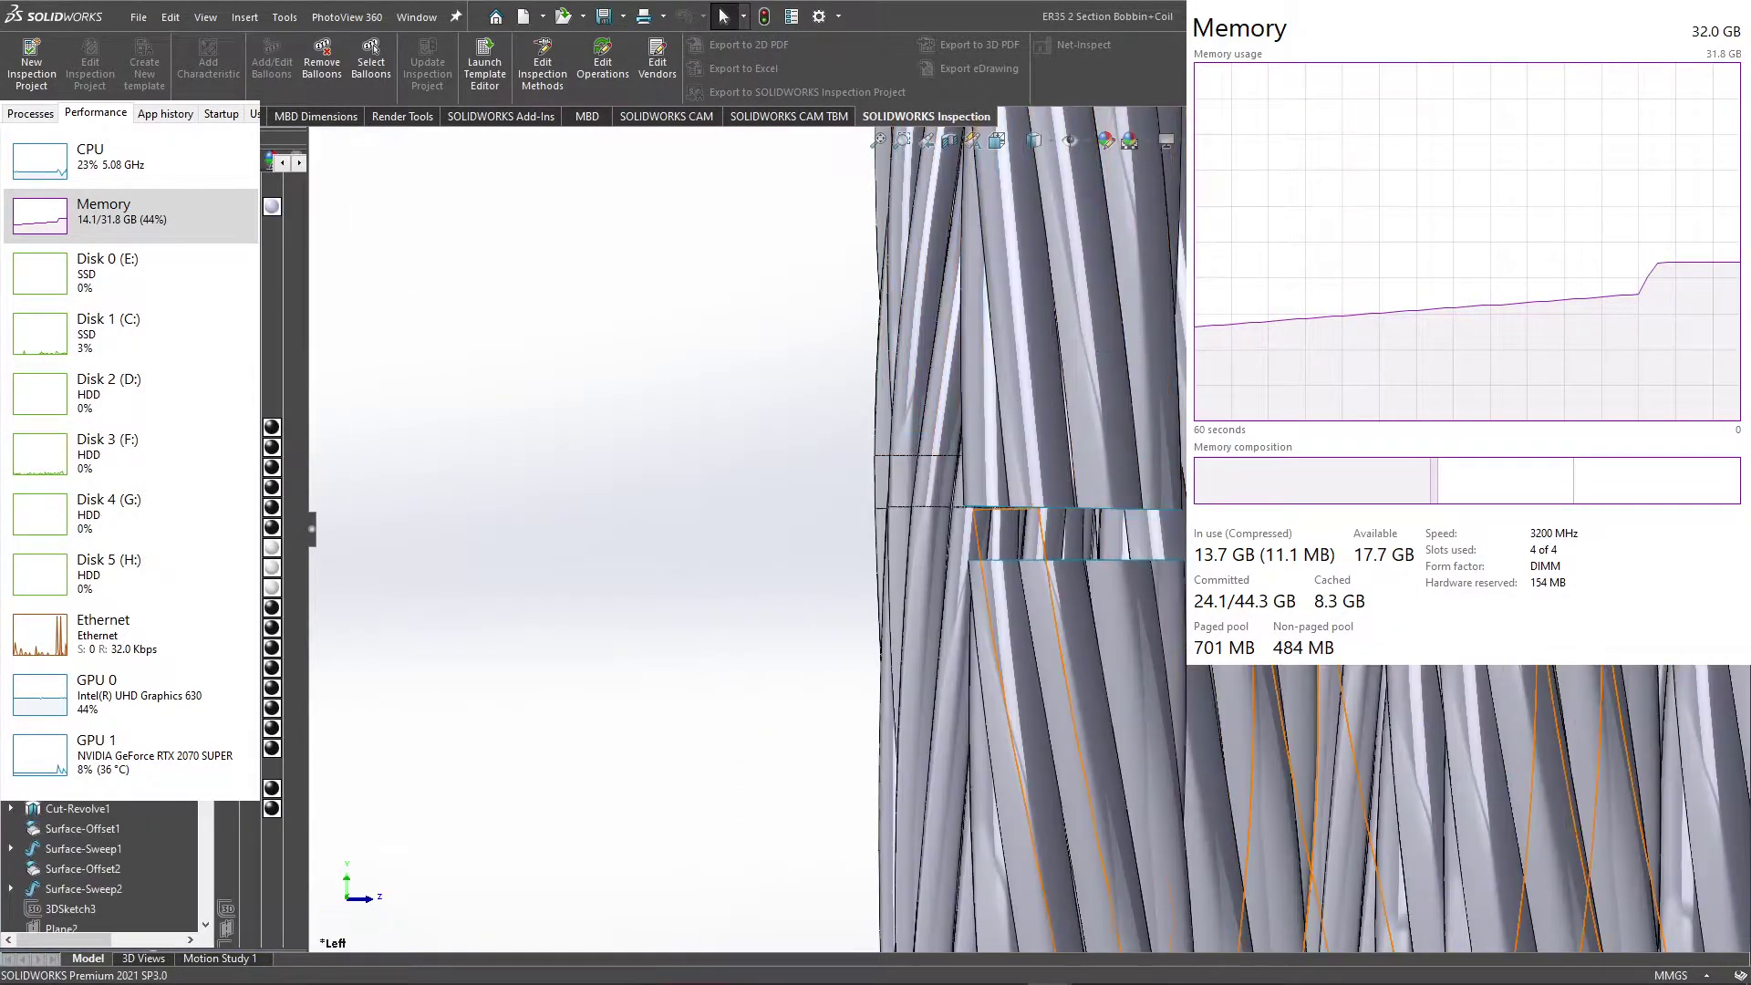
{"action": "scroll", "coordinate": [987, 560], "scroll_direction": "up", "scroll_amount": 2}
{"action": "scroll", "coordinate": [987, 560], "scroll_direction": "up", "scroll_amount": 3}
{"action": "scroll", "coordinate": [987, 560], "scroll_direction": "up", "scroll_amount": 2}
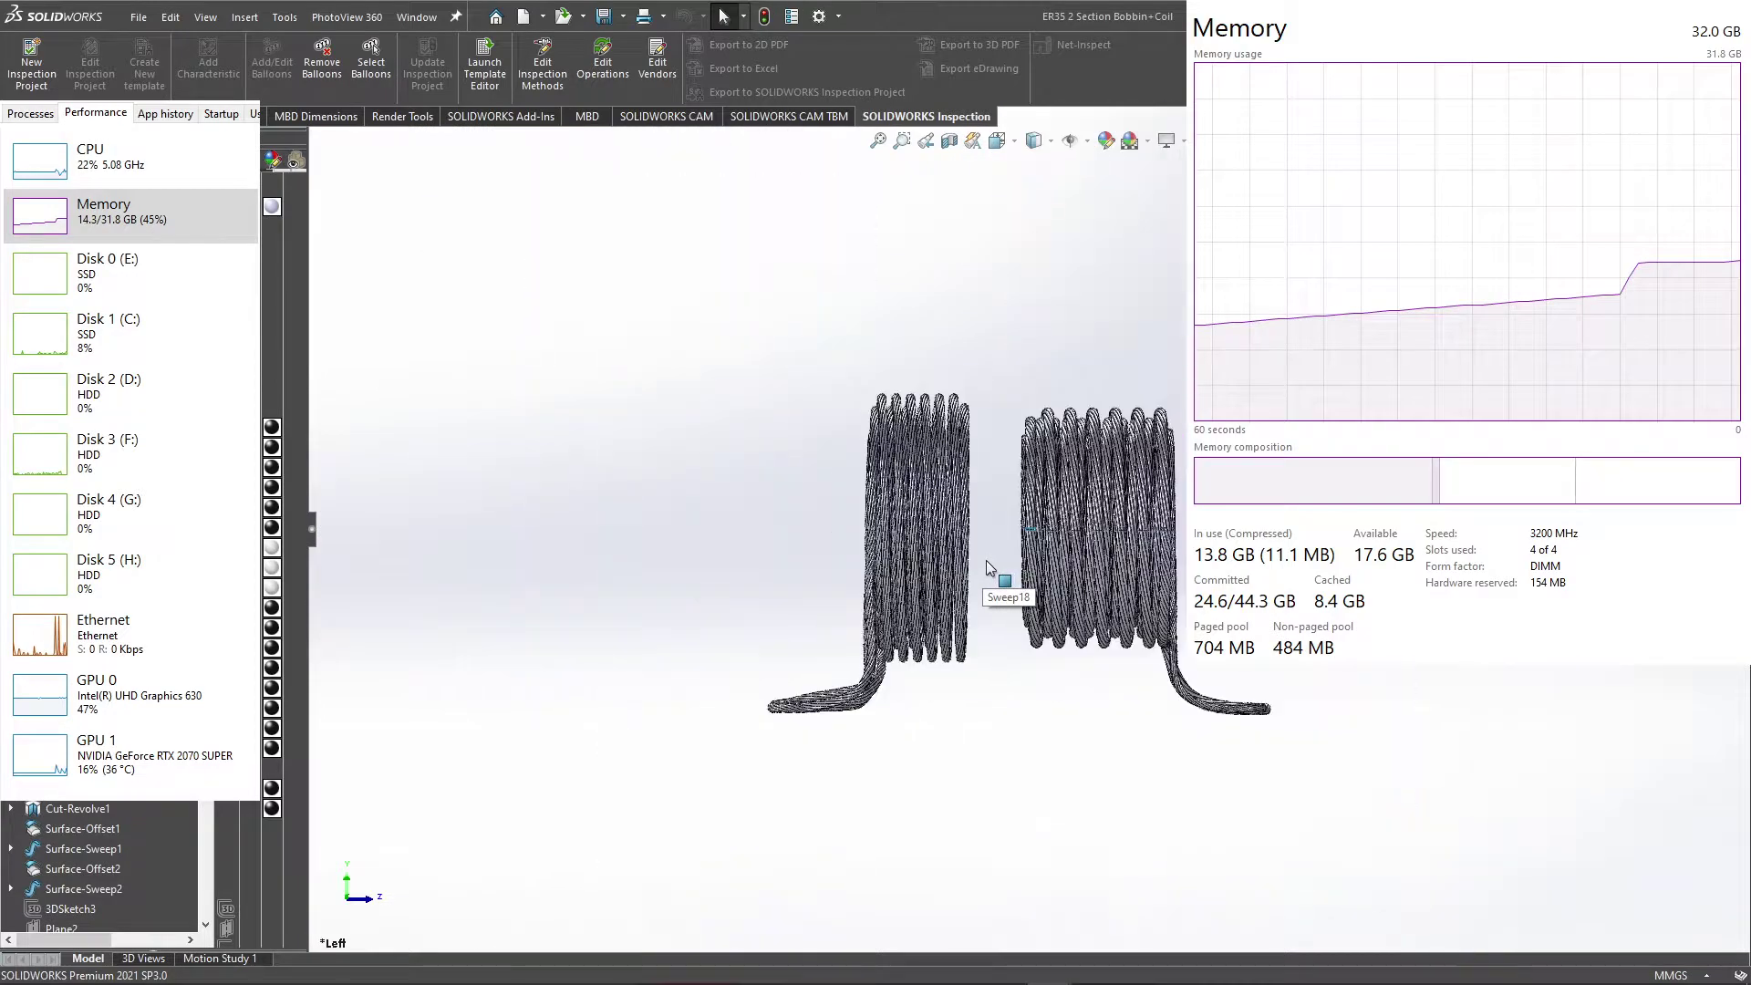
{"action": "mouse_move", "coordinate": [987, 560]}
{"action": "middle_mouse_down"}
{"action": "mouse_move", "coordinate": [965, 721]}
{"action": "mouse_move", "coordinate": [1058, 573]}
{"action": "middle_mouse_up"}
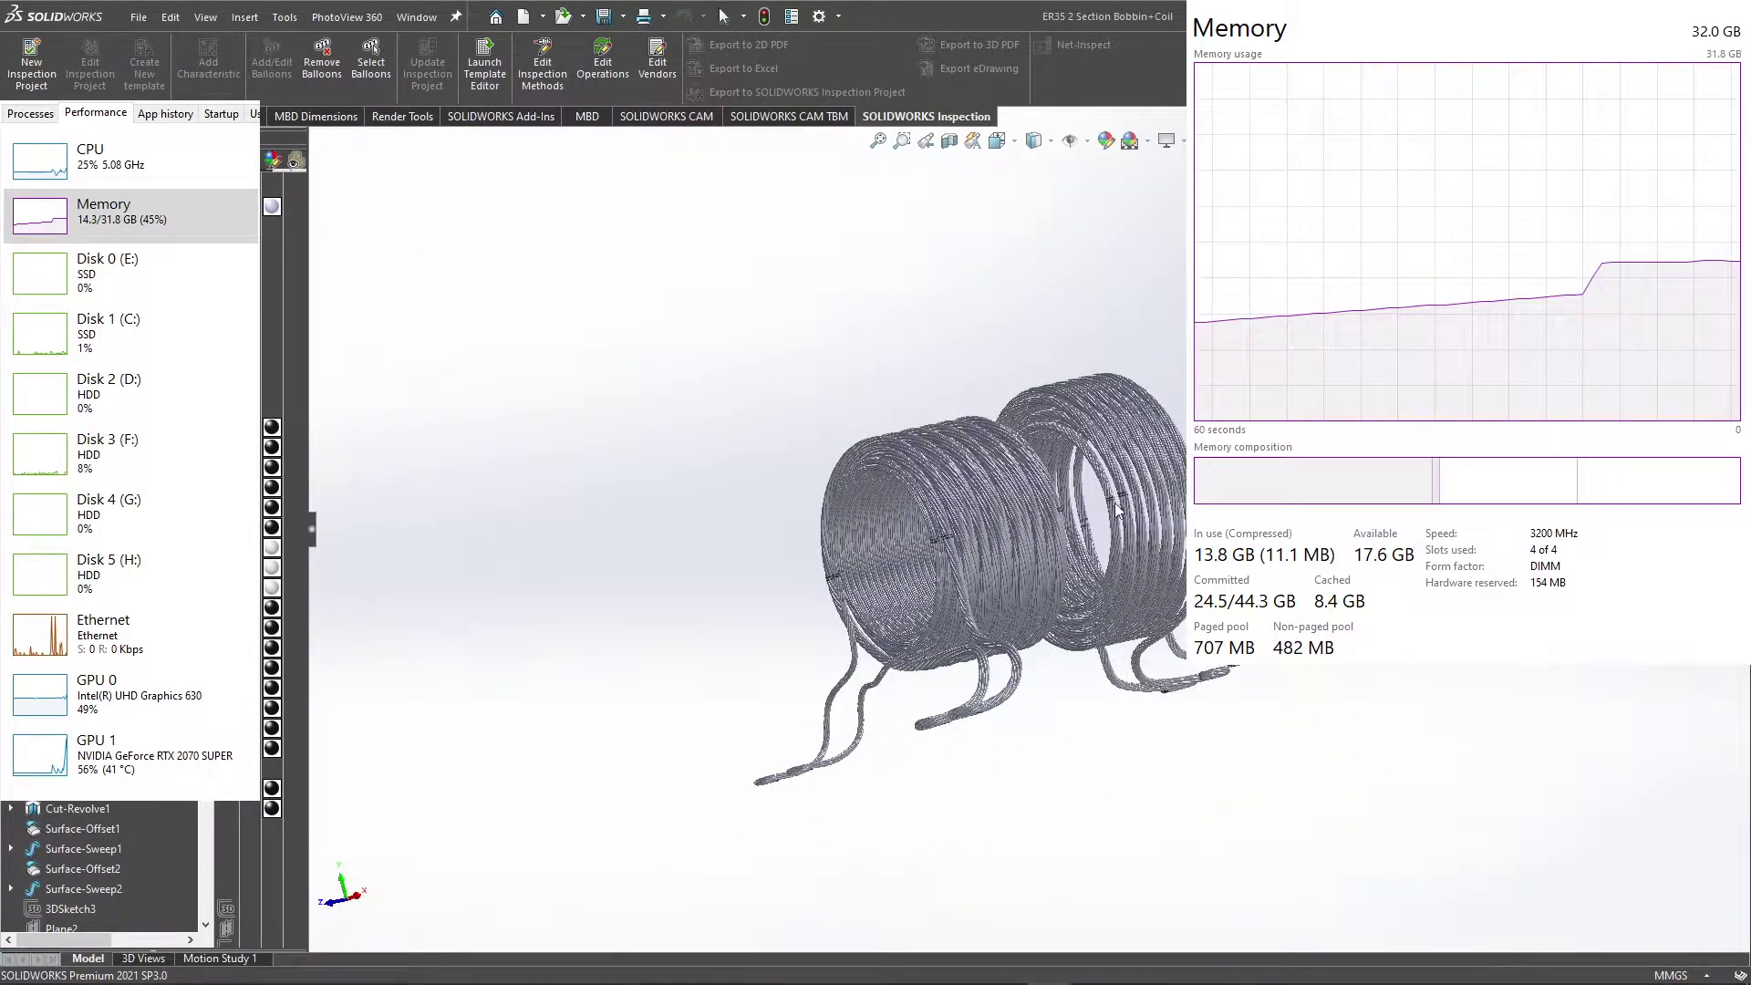
{"action": "scroll", "coordinate": [1121, 493], "scroll_direction": "down", "scroll_amount": 3}
{"action": "scroll", "coordinate": [1117, 451], "scroll_direction": "down", "scroll_amount": 3}
{"action": "scroll", "coordinate": [1117, 451], "scroll_direction": "down", "scroll_amount": 2}
Step: Orbit into the strand gap and select the circular end face of the cut strand
{"action": "mouse_move", "coordinate": [1116, 451]}
{"action": "middle_mouse_down"}
{"action": "mouse_move", "coordinate": [1080, 538]}
{"action": "mouse_move", "coordinate": [1038, 466]}
{"action": "mouse_move", "coordinate": [1029, 515]}
{"action": "middle_mouse_up"}
{"action": "scroll", "coordinate": [1042, 418], "scroll_direction": "down", "scroll_amount": 4}
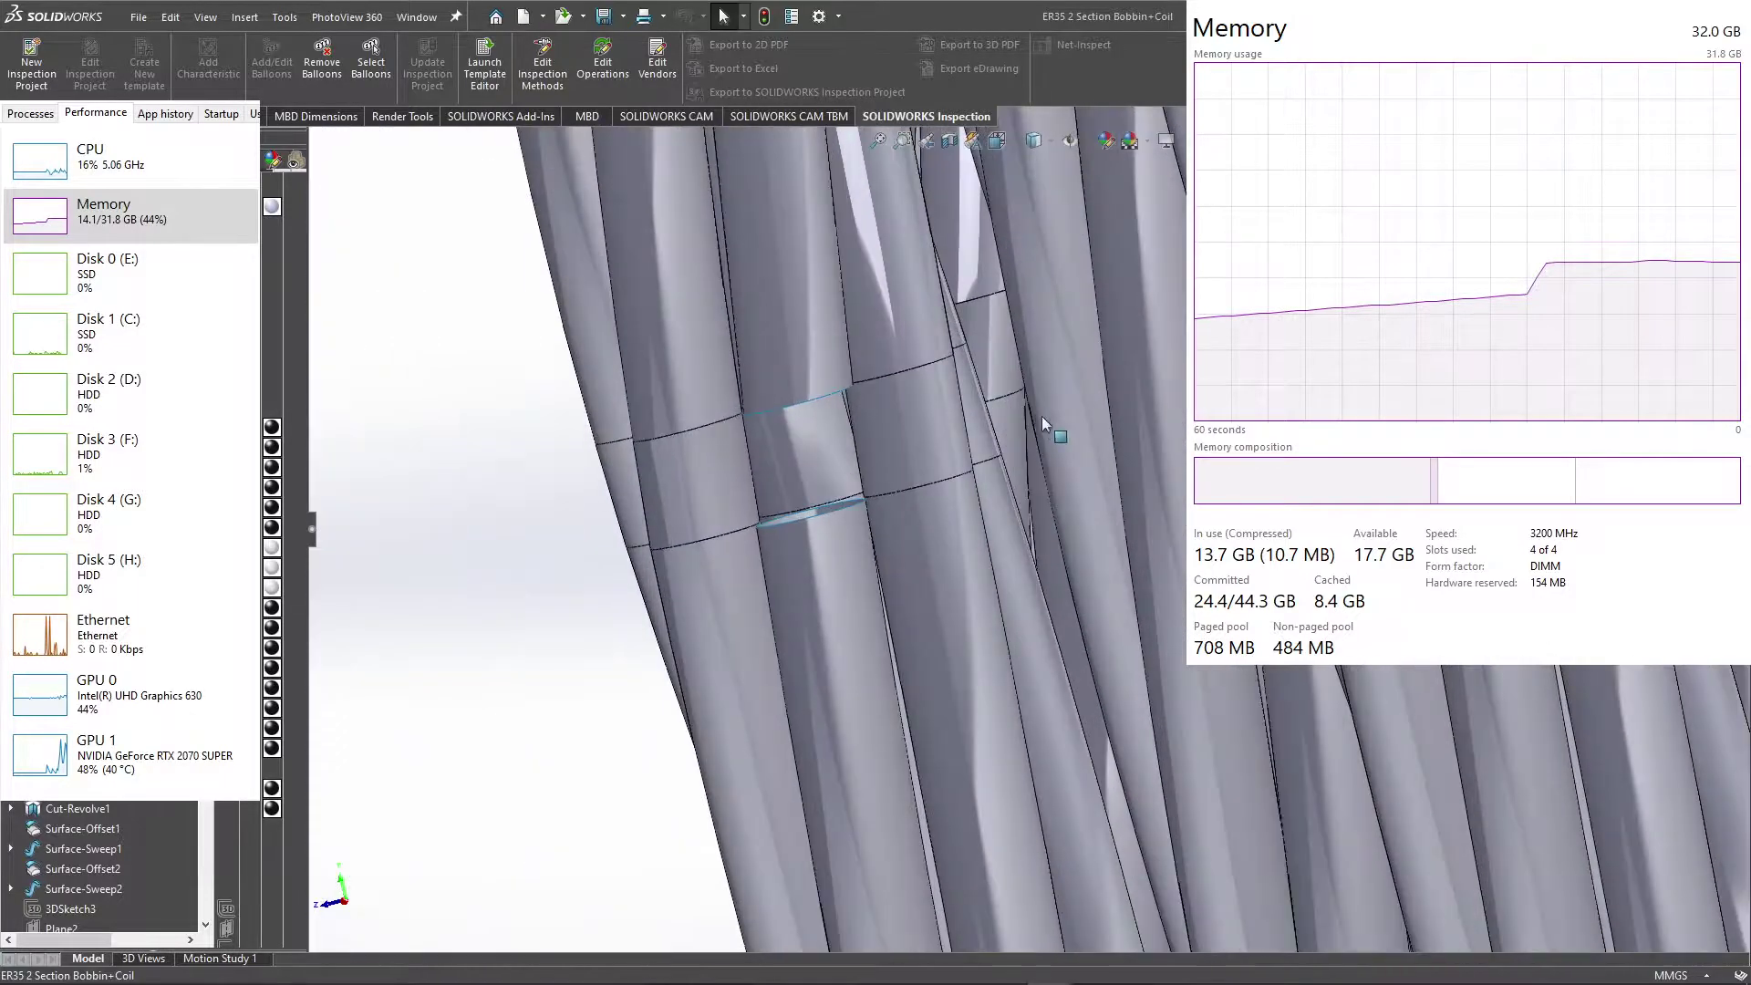
{"action": "middle_click_drag", "start_coordinate": [893, 513], "coordinate": [901, 403]}
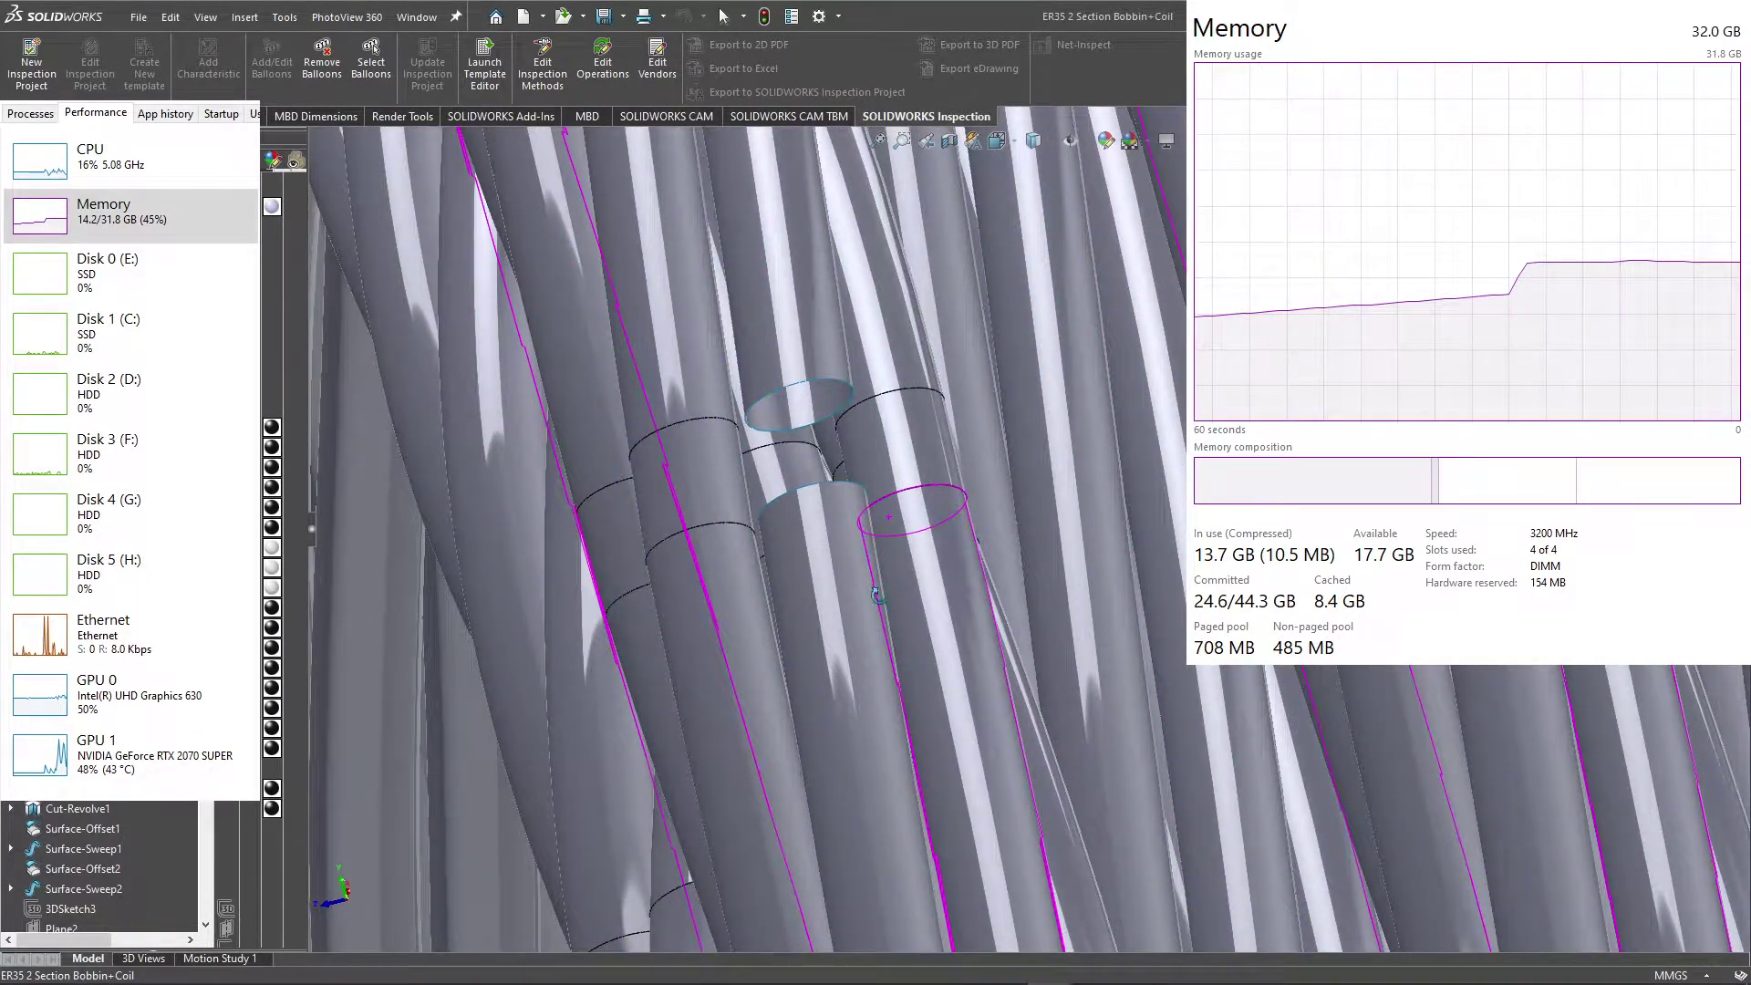
{"action": "middle_click_drag", "start_coordinate": [877, 595], "coordinate": [905, 592]}
{"action": "middle_click_drag", "start_coordinate": [849, 540], "coordinate": [879, 543]}
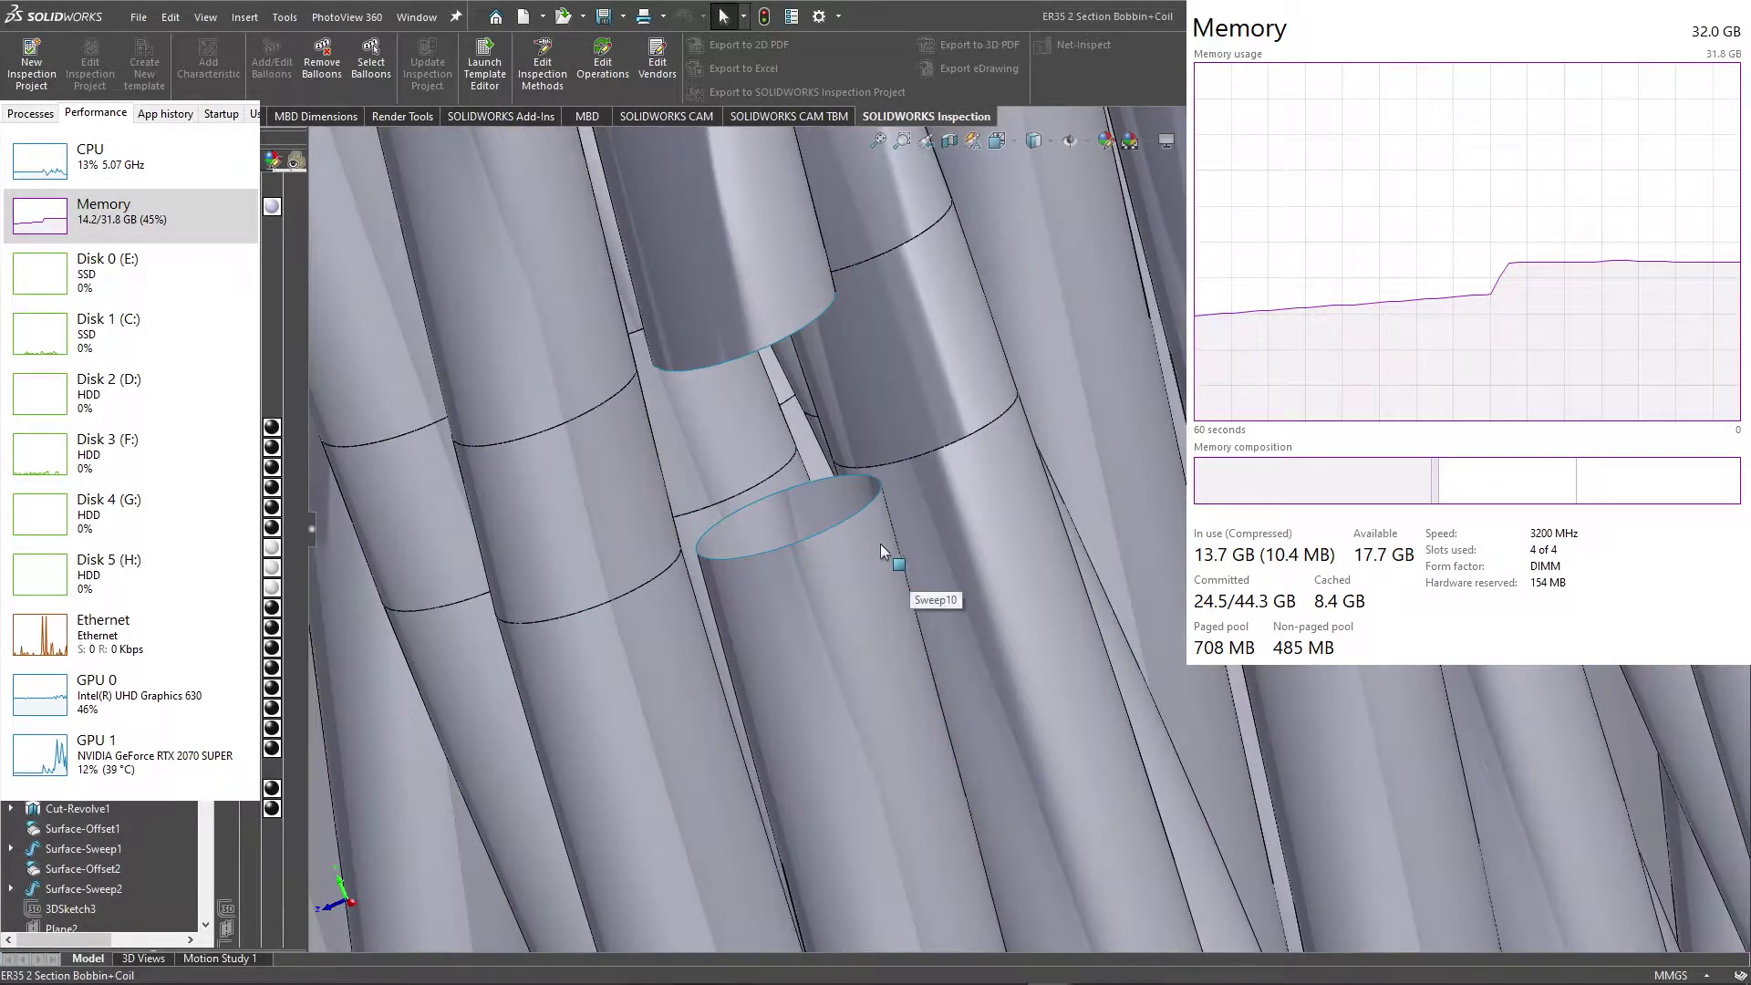
{"action": "left_click", "coordinate": [843, 523]}
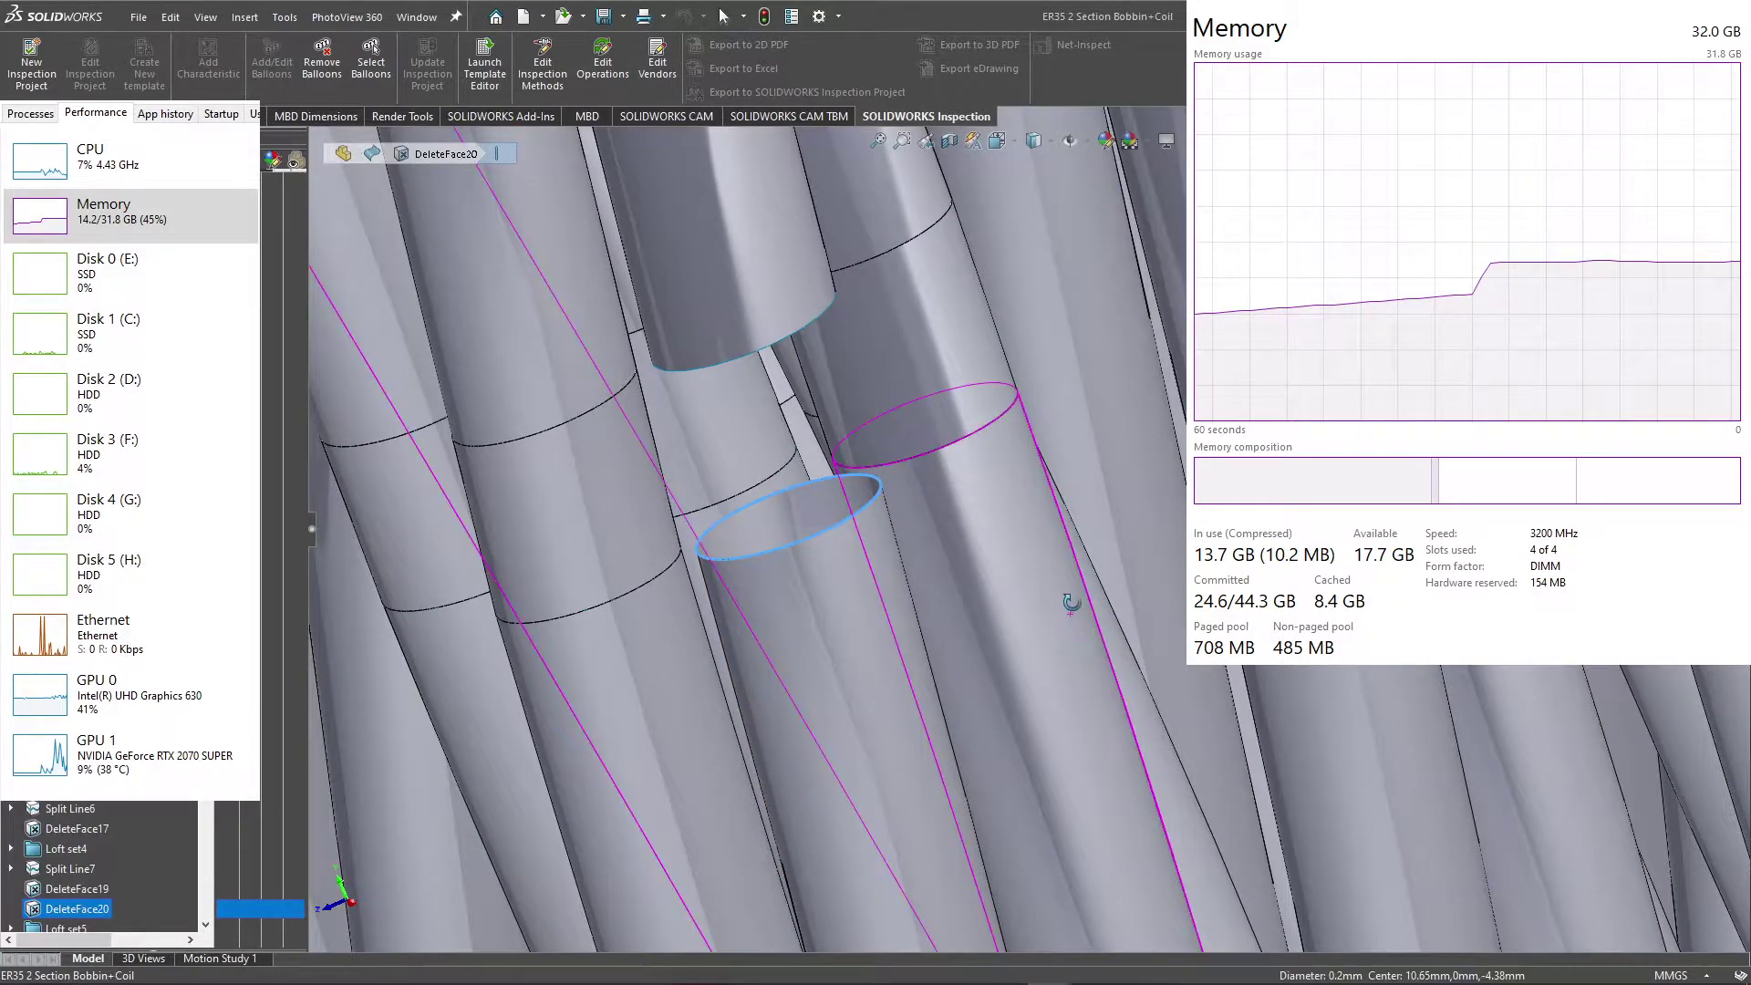
{"action": "middle_click_drag", "start_coordinate": [1003, 567], "coordinate": [591, 267]}
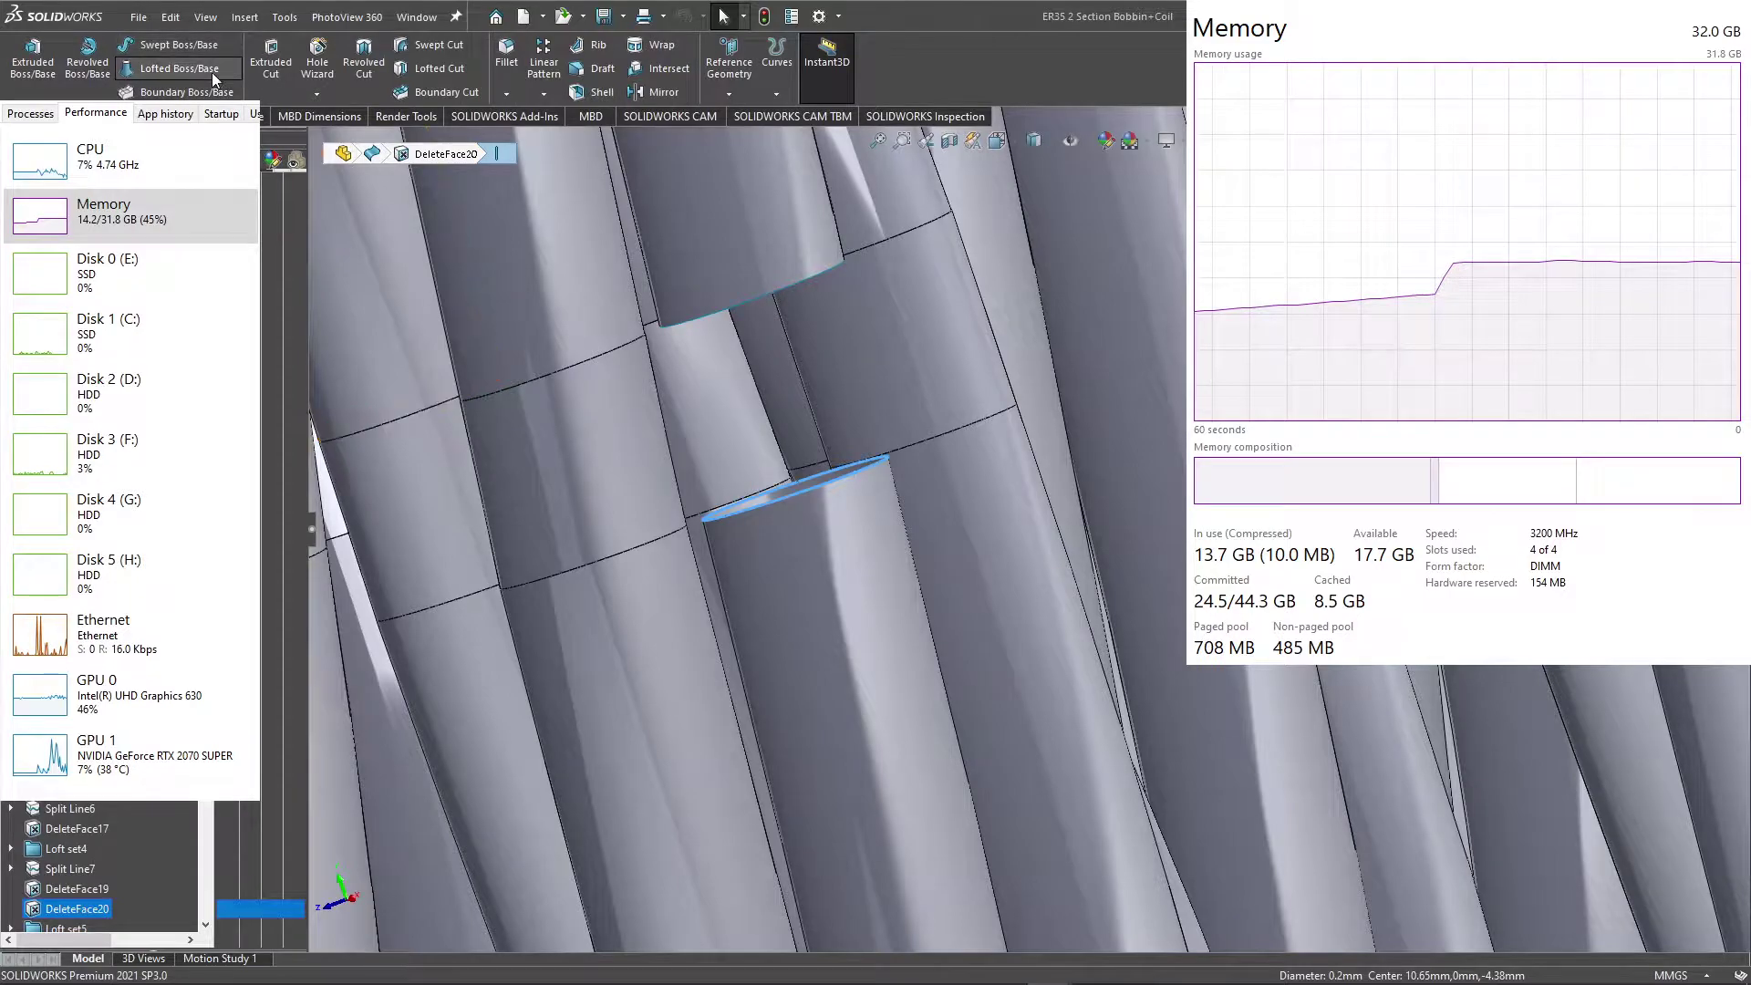
Step: Start a Lofted Boss/Base from the strand end, using the top circle as second profile
{"action": "left_click", "coordinate": [212, 72]}
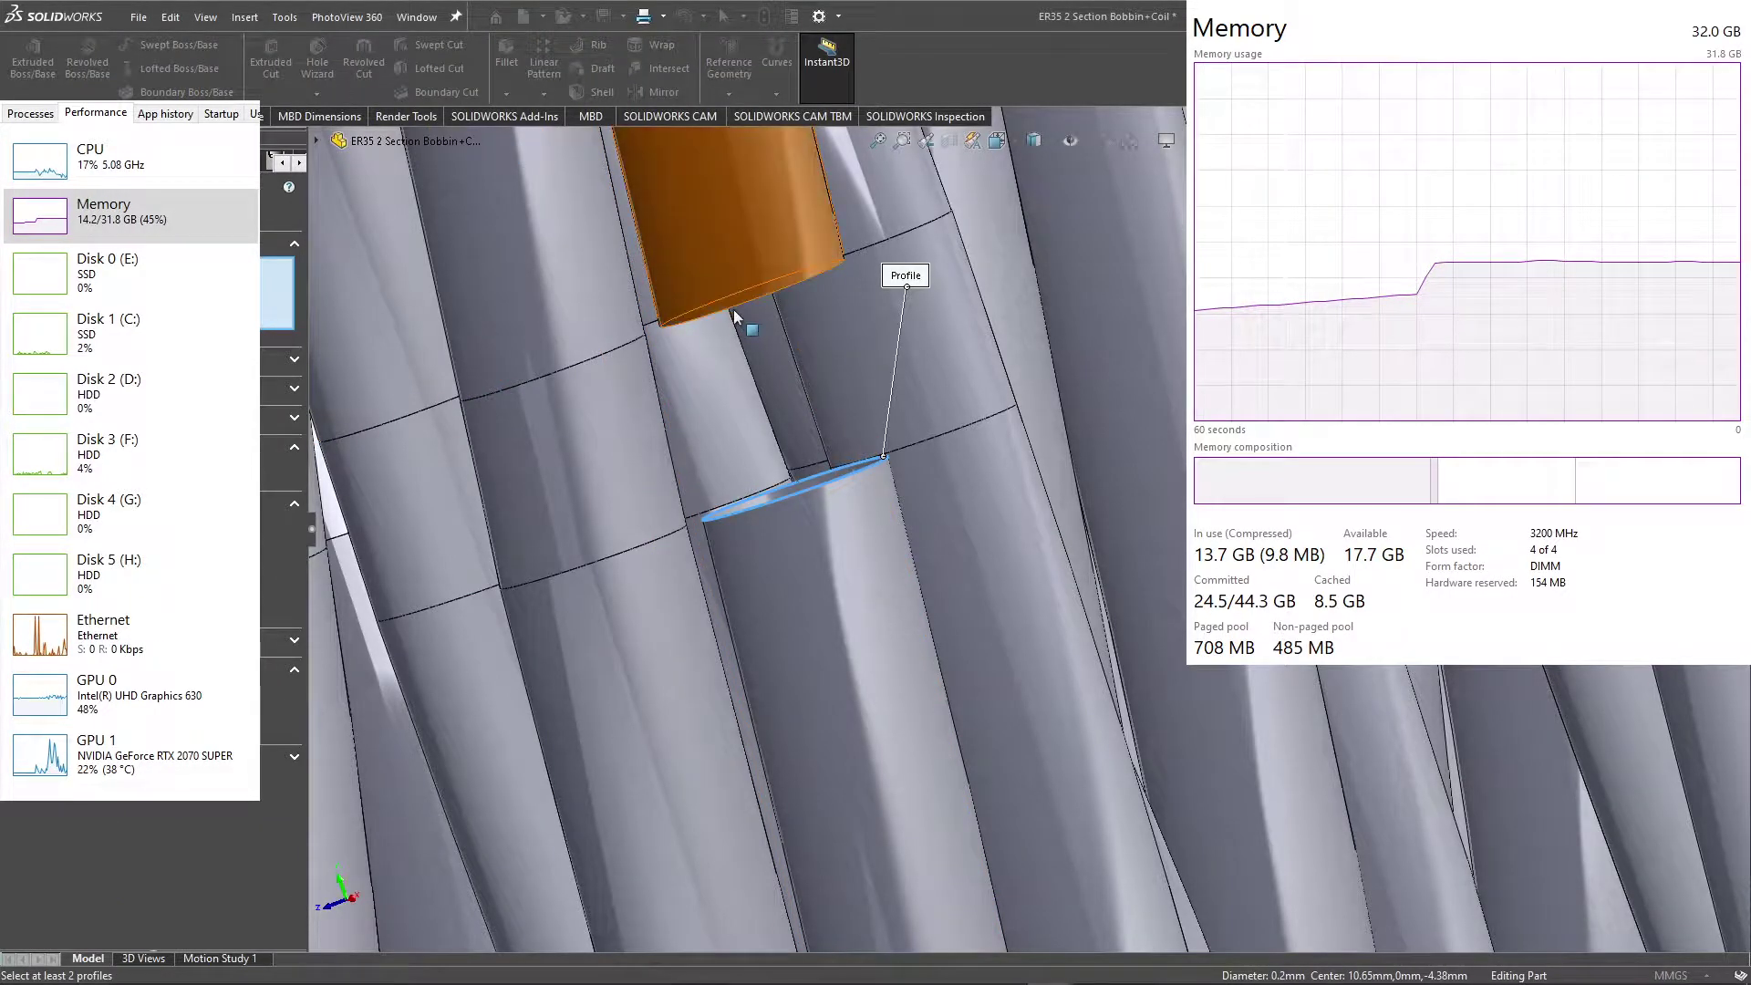
{"action": "left_click", "coordinate": [757, 309]}
{"action": "mouse_move", "coordinate": [757, 309]}
{"action": "middle_mouse_down"}
{"action": "mouse_move", "coordinate": [764, 286]}
{"action": "mouse_move", "coordinate": [690, 251]}
{"action": "middle_mouse_up"}
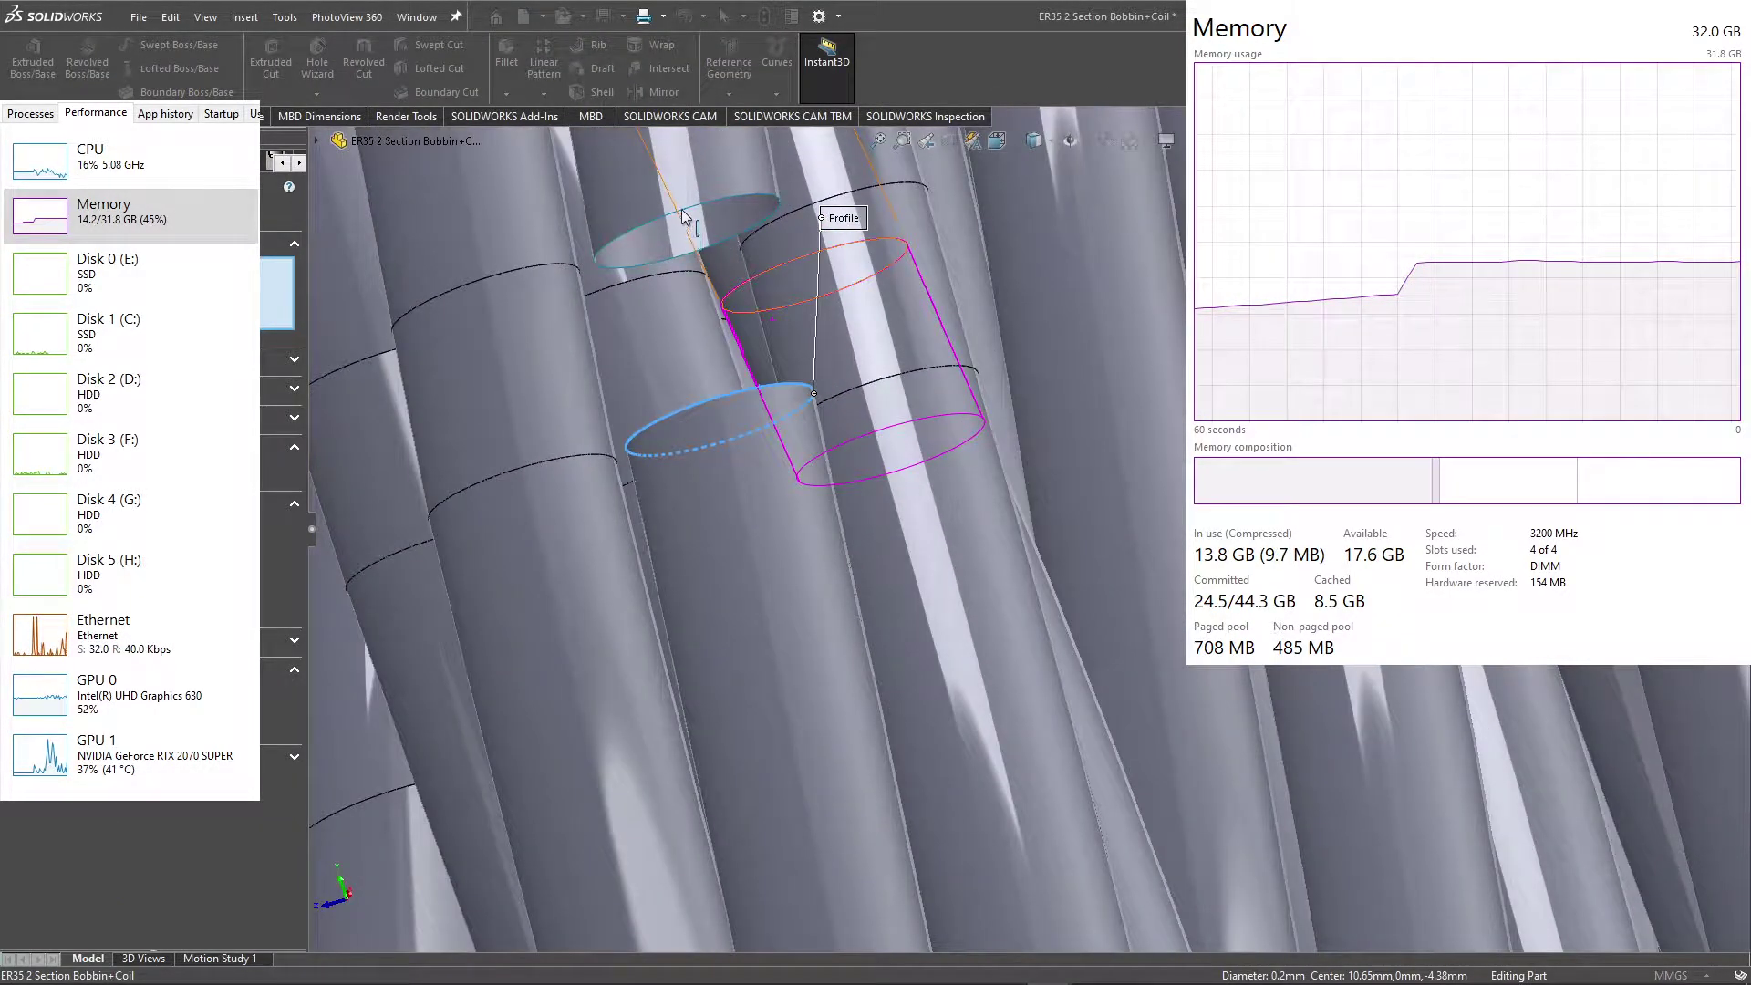
{"action": "left_click", "coordinate": [682, 212]}
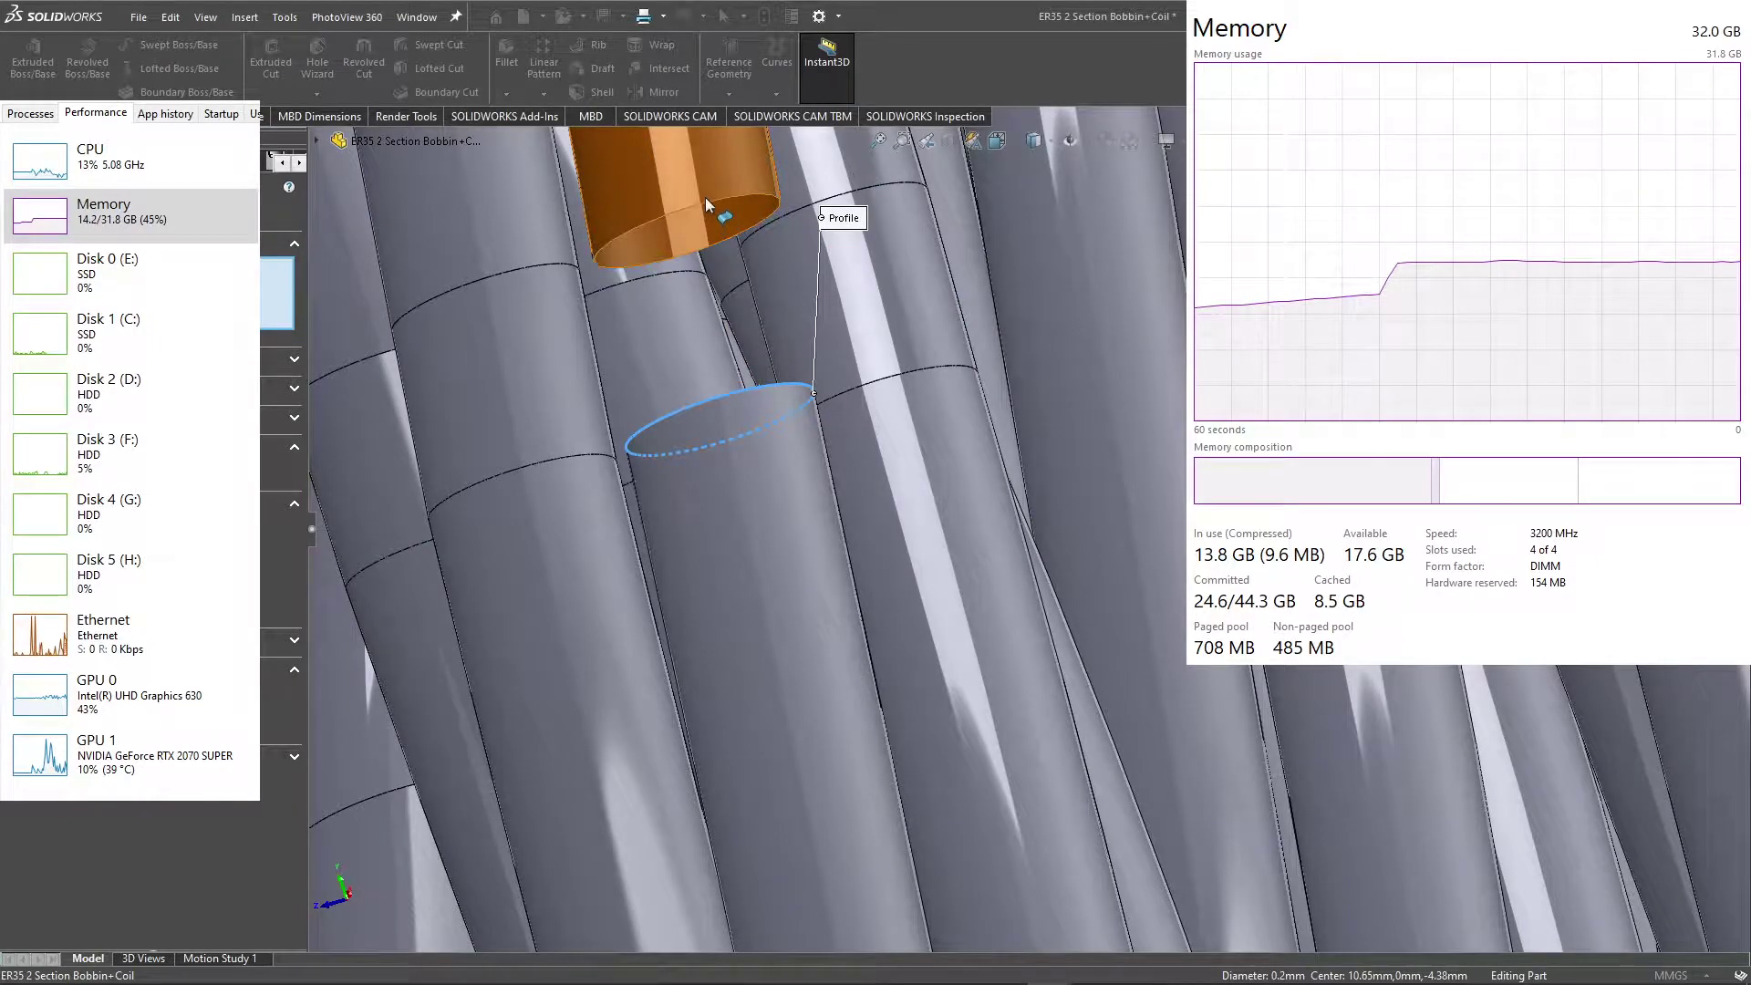
{"action": "left_click", "coordinate": [709, 265]}
{"action": "middle_click_drag", "start_coordinate": [709, 265], "coordinate": [700, 259]}
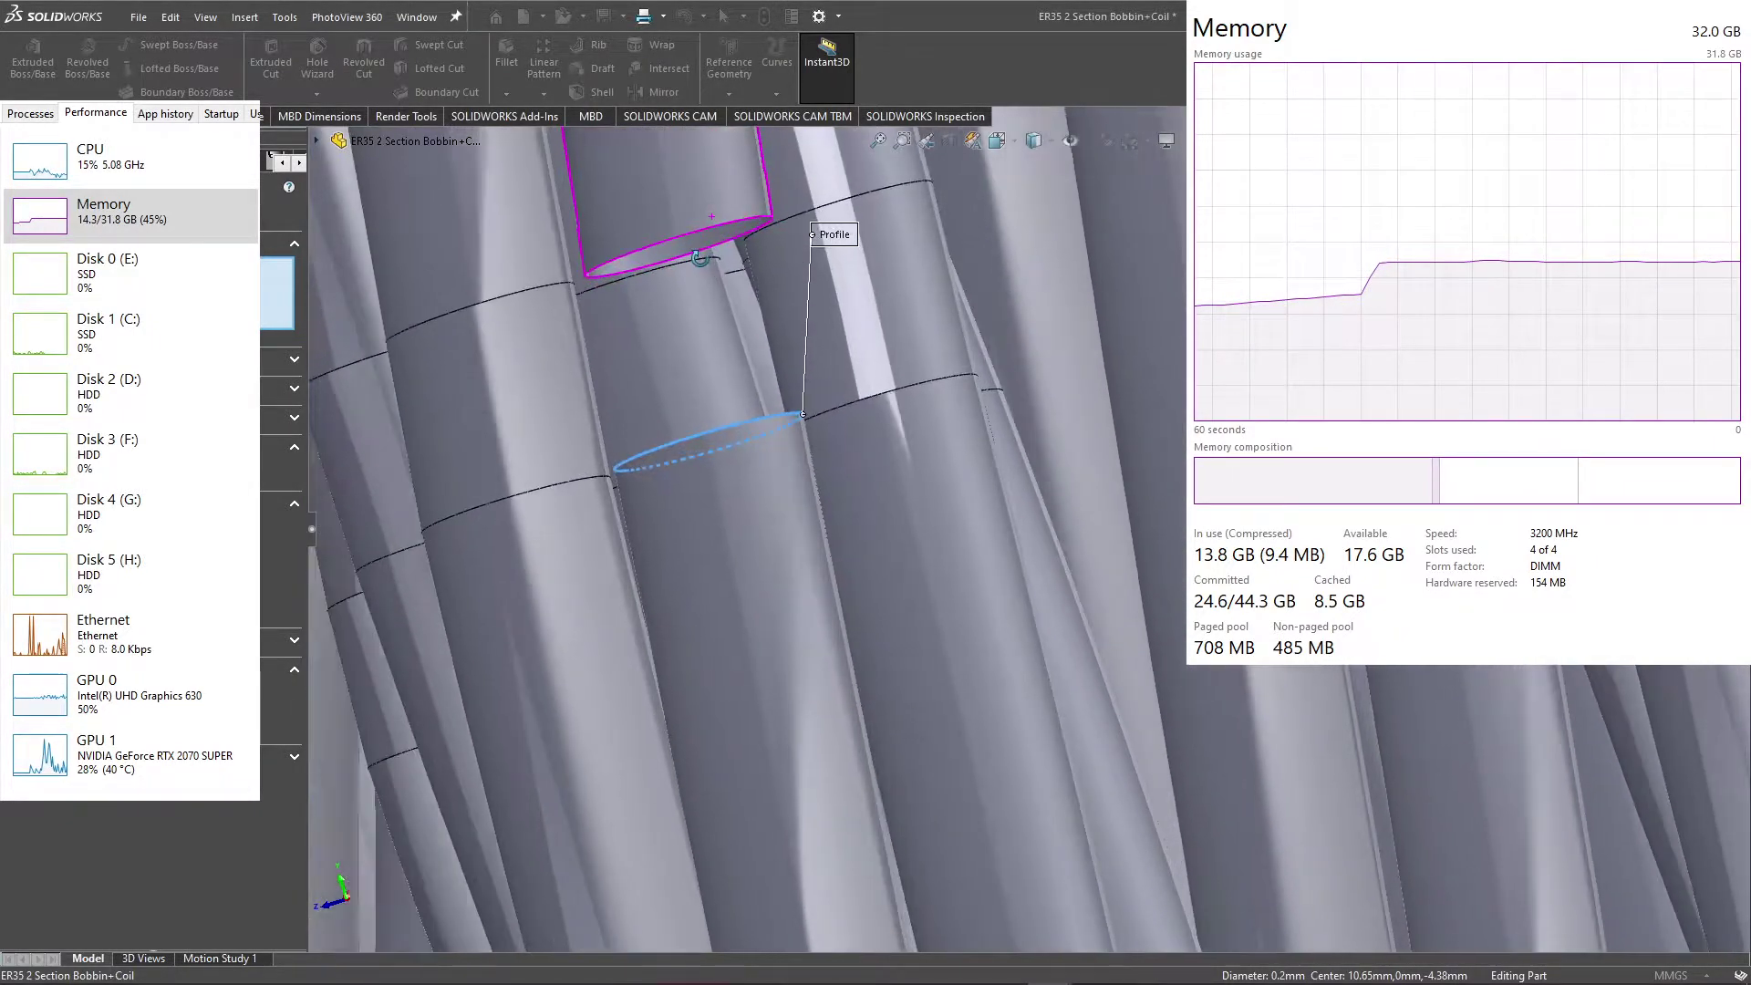
{"action": "left_click", "coordinate": [689, 248]}
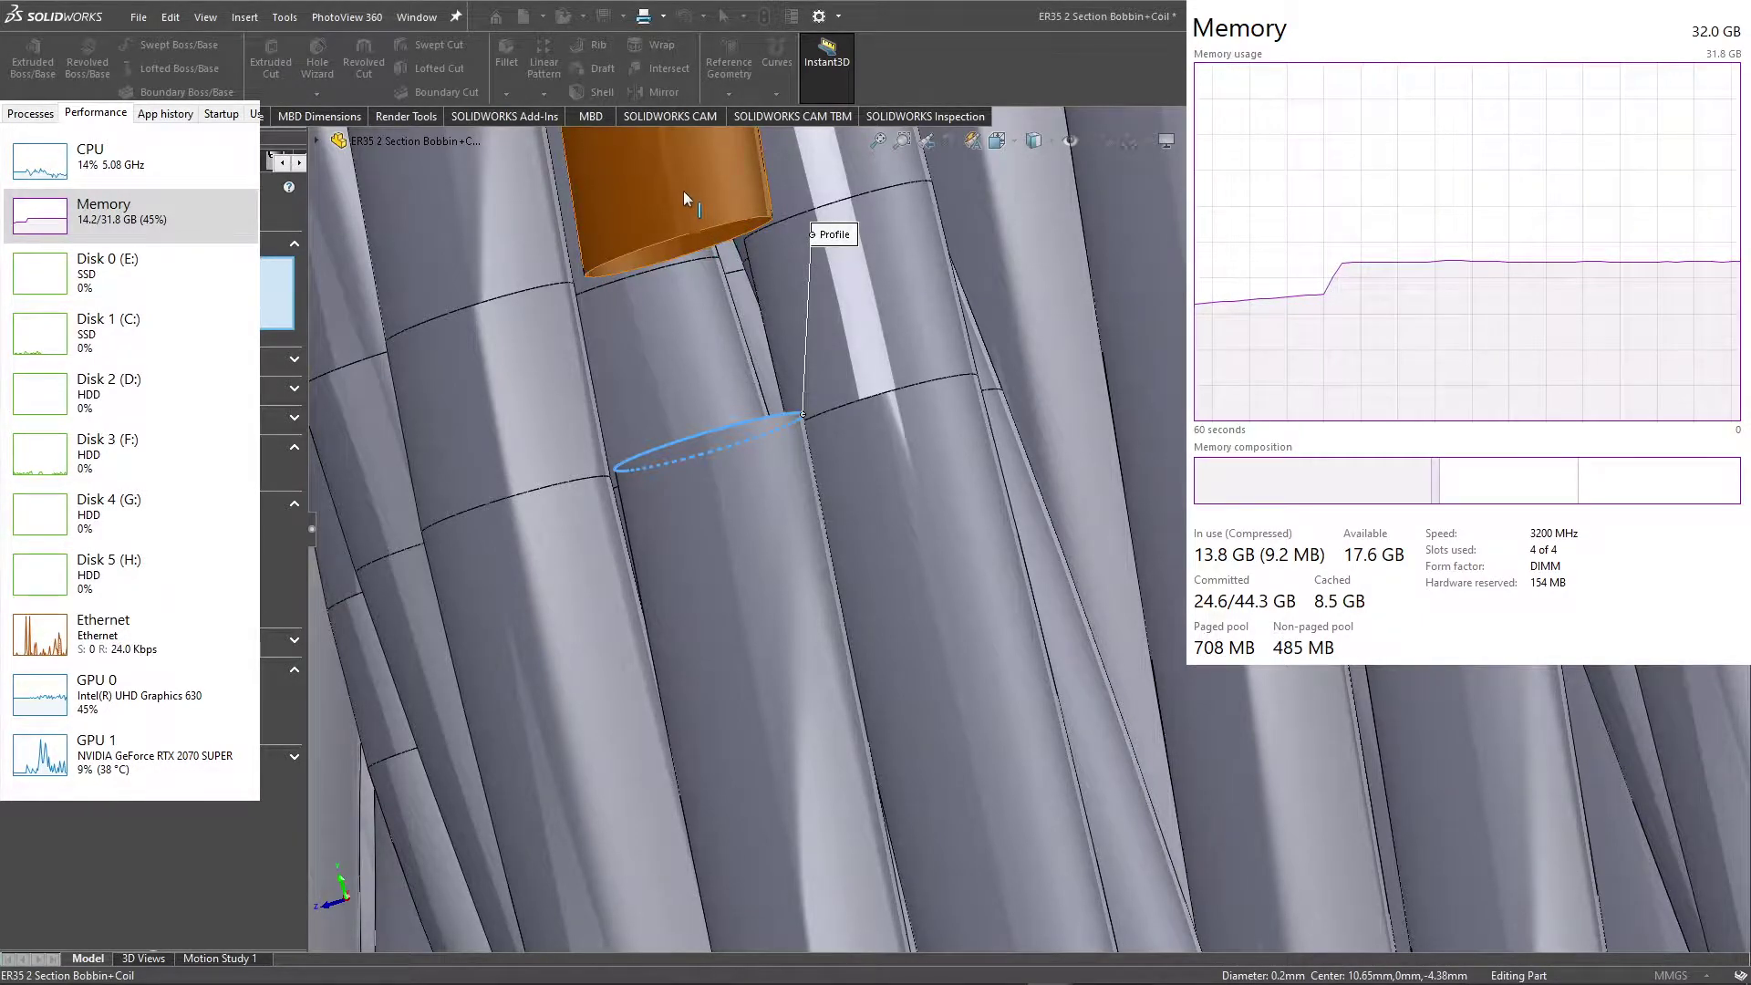
{"action": "middle_click_drag", "start_coordinate": [682, 190], "coordinate": [611, 204]}
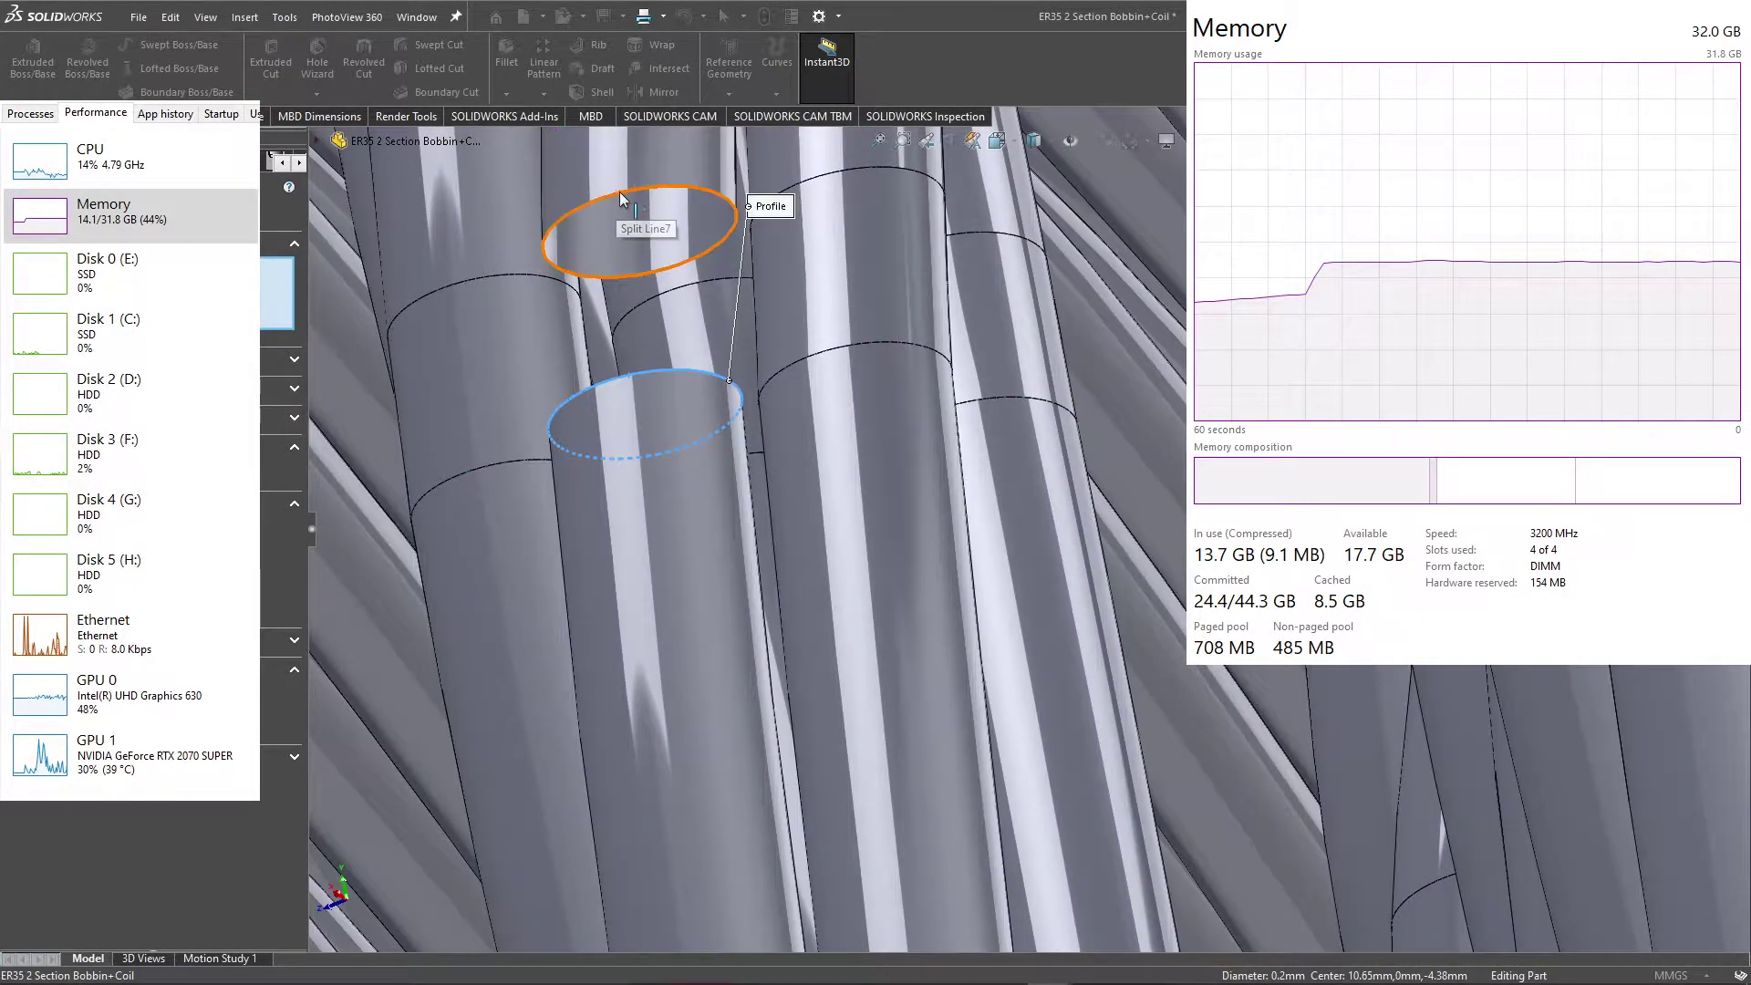
{"action": "left_click", "coordinate": [620, 191]}
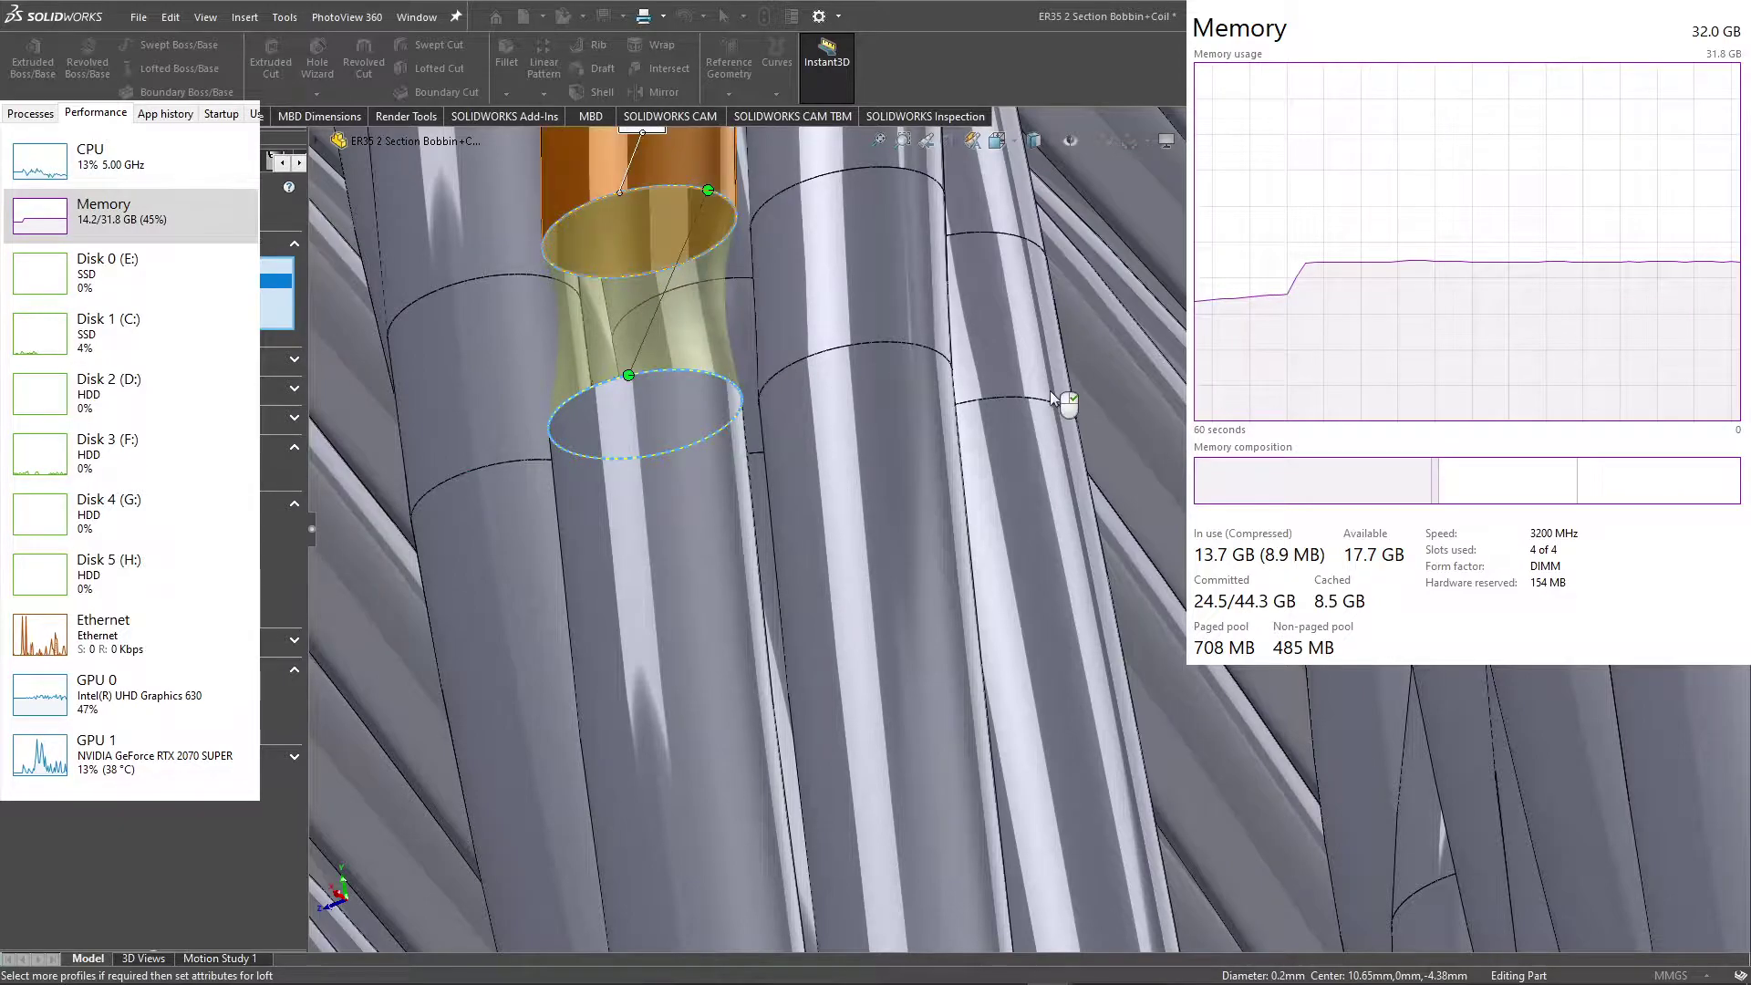
Step: Zoom to fit and switch to the right-side view to see the loft preview
{"action": "scroll", "coordinate": [1058, 390], "scroll_direction": "up", "scroll_amount": 5}
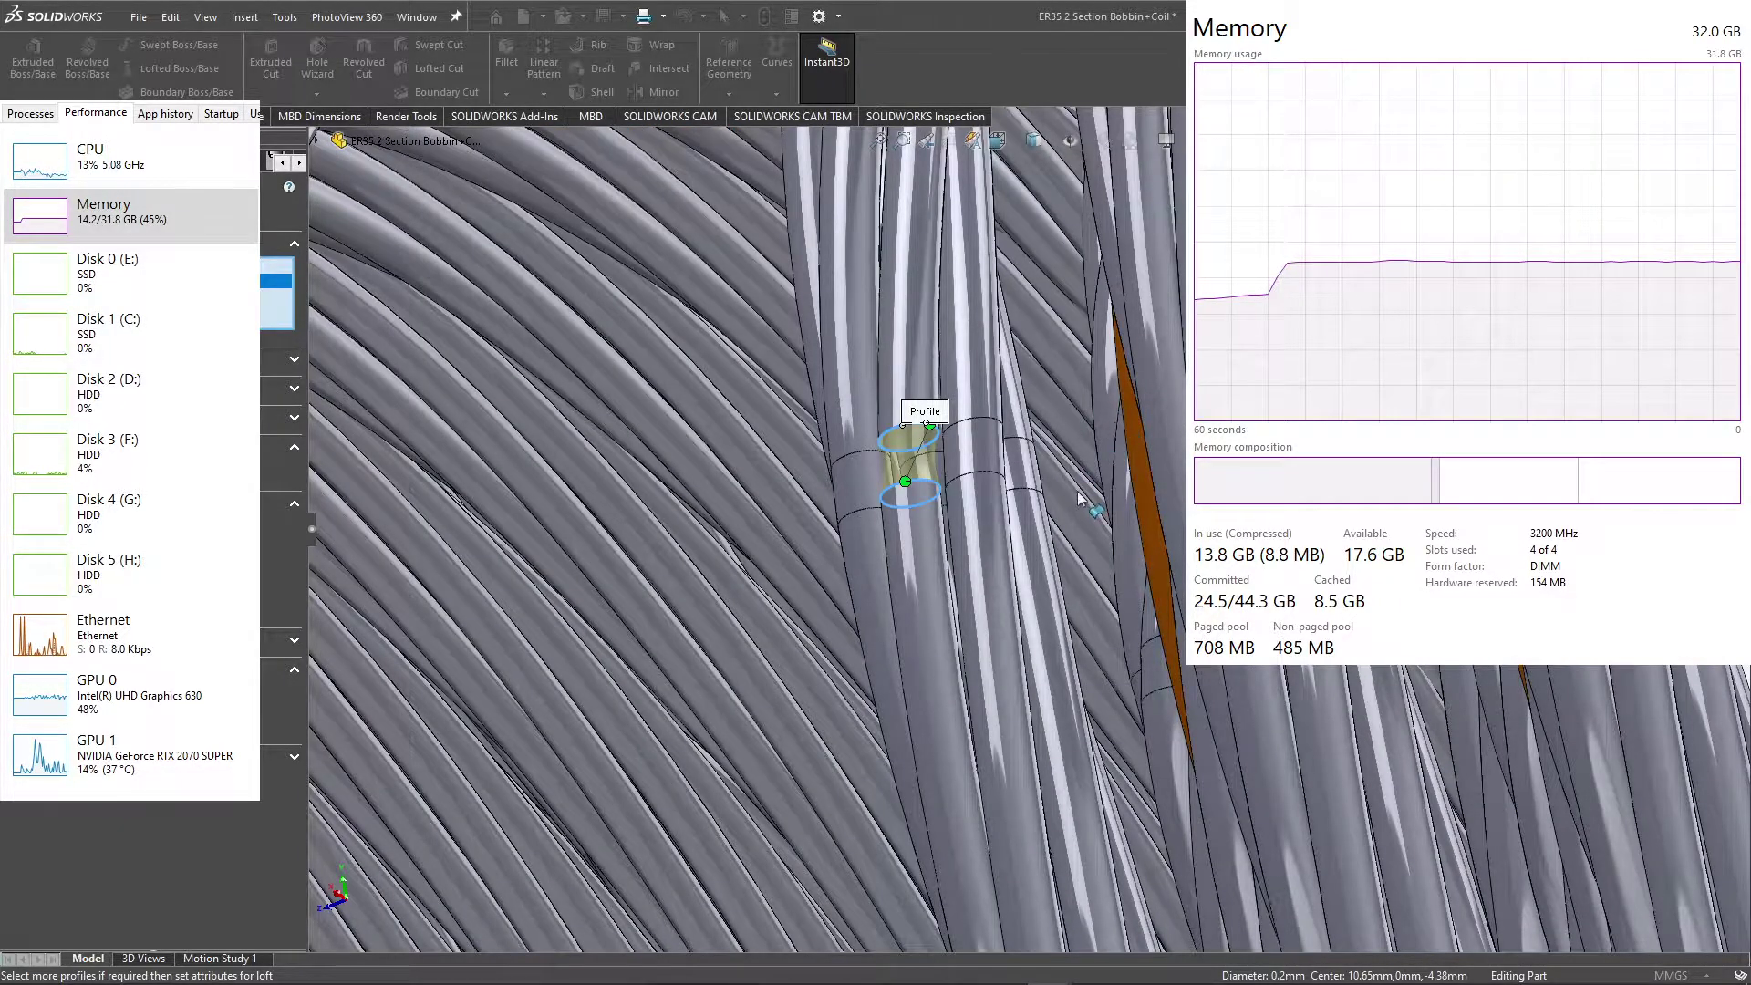
{"action": "scroll", "coordinate": [1079, 497], "scroll_direction": "up", "scroll_amount": 3}
{"action": "scroll", "coordinate": [1085, 481], "scroll_direction": "up", "scroll_amount": 3}
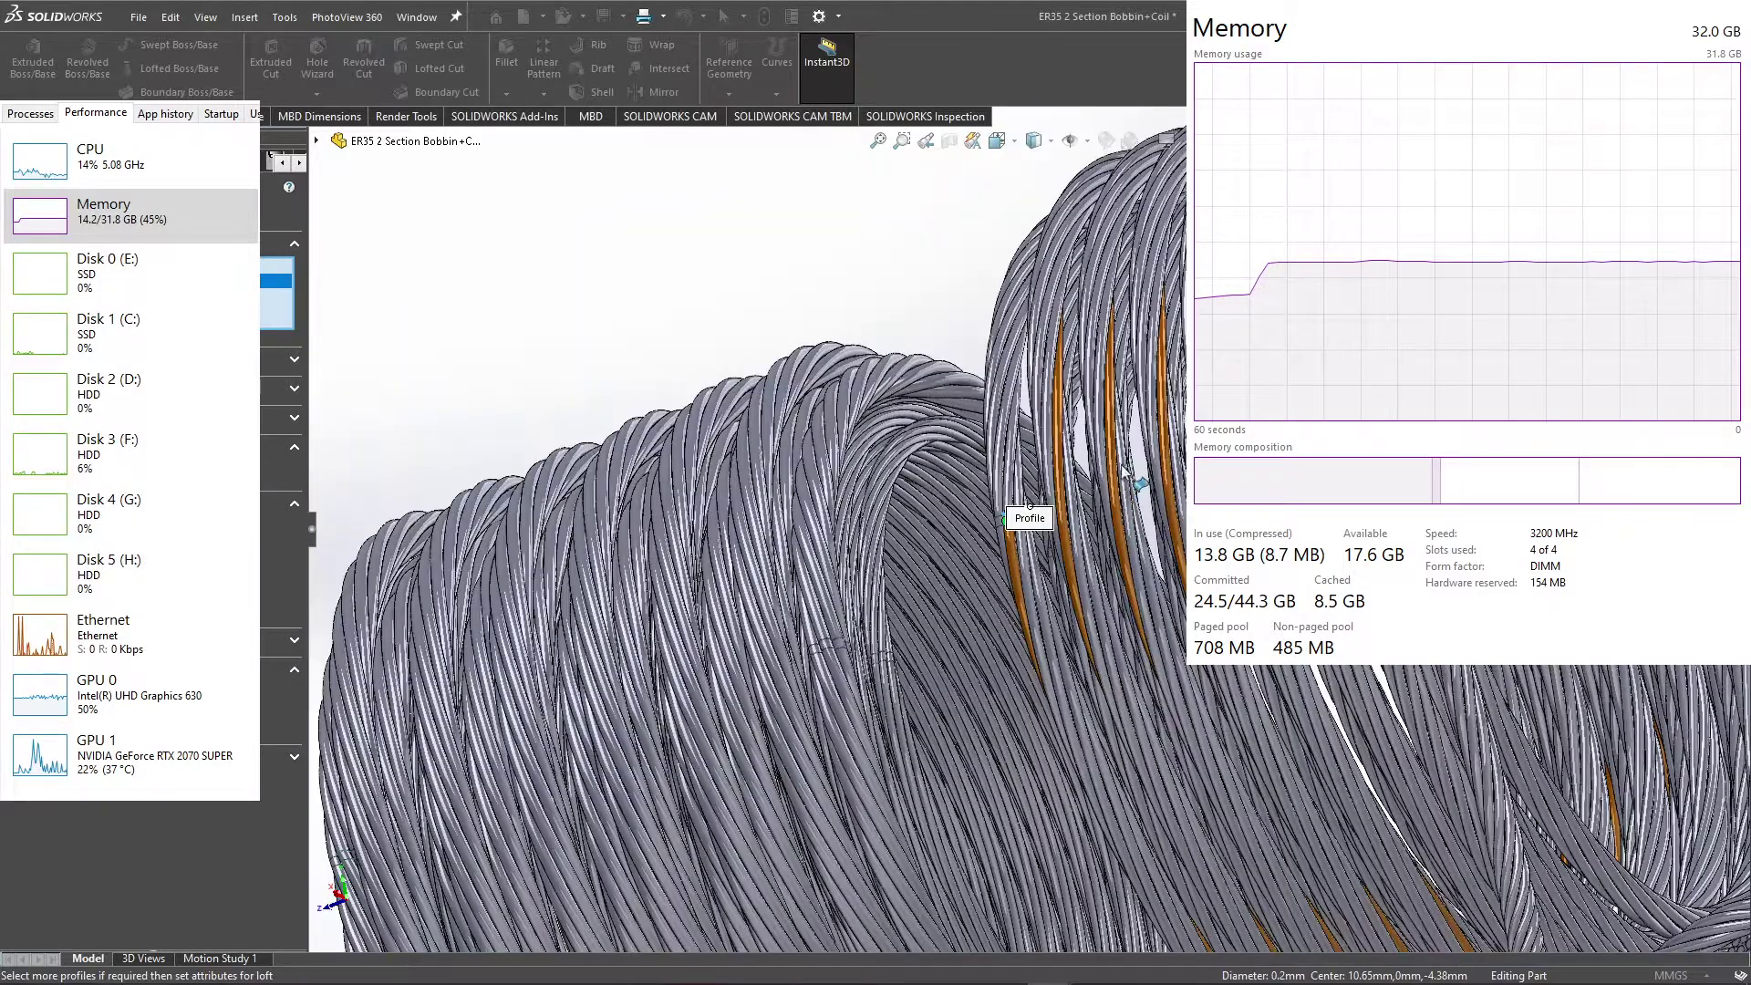
{"action": "scroll", "coordinate": [1086, 482], "scroll_direction": "up", "scroll_amount": 3}
{"action": "scroll", "coordinate": [1009, 518], "scroll_direction": "up", "scroll_amount": 2}
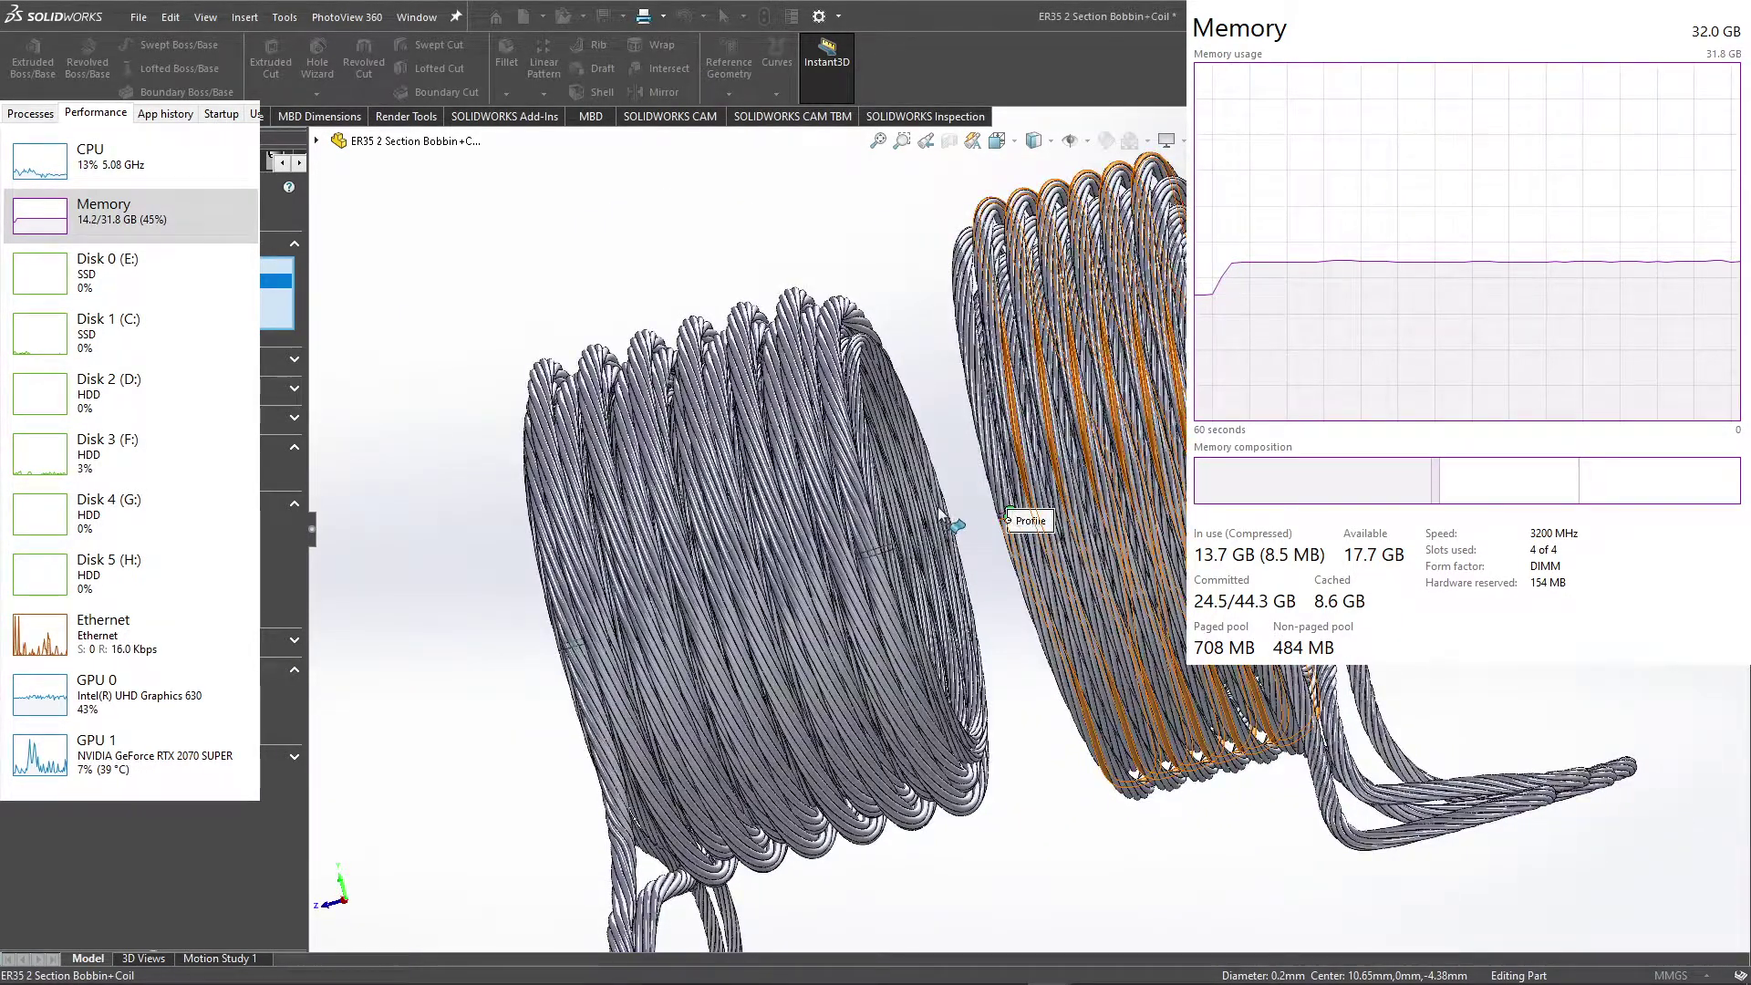
{"action": "key", "text": "f"}
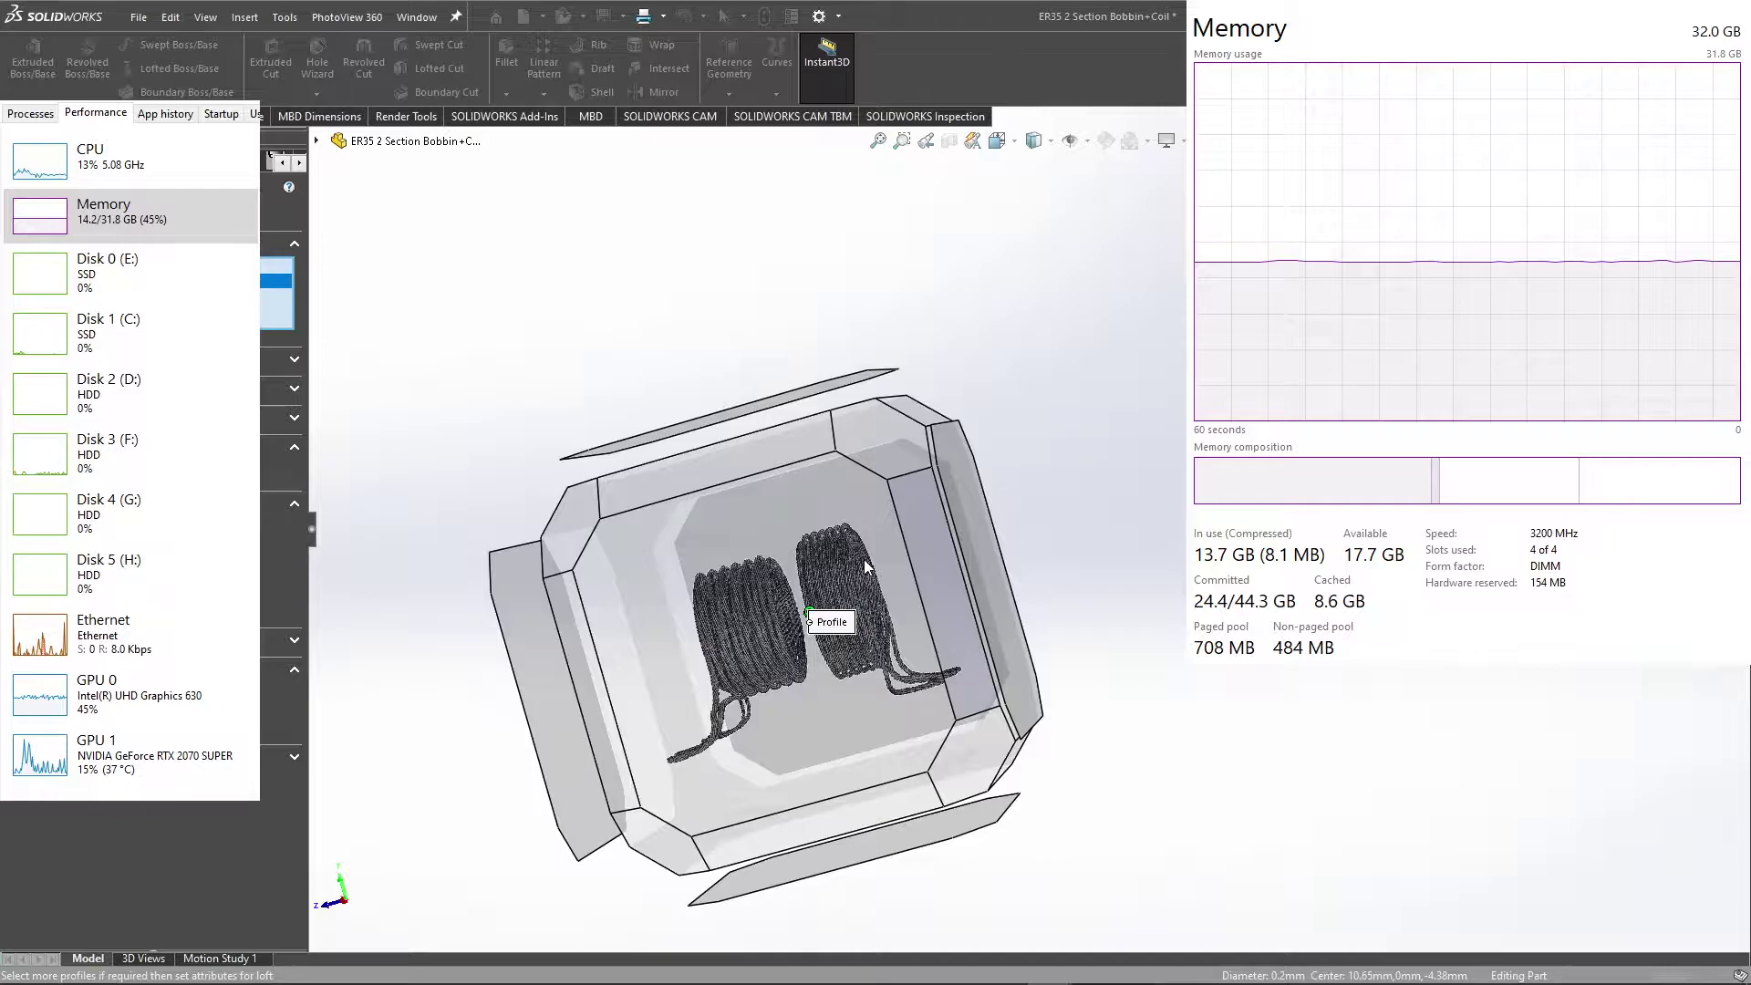
{"action": "left_click", "coordinate": [897, 571]}
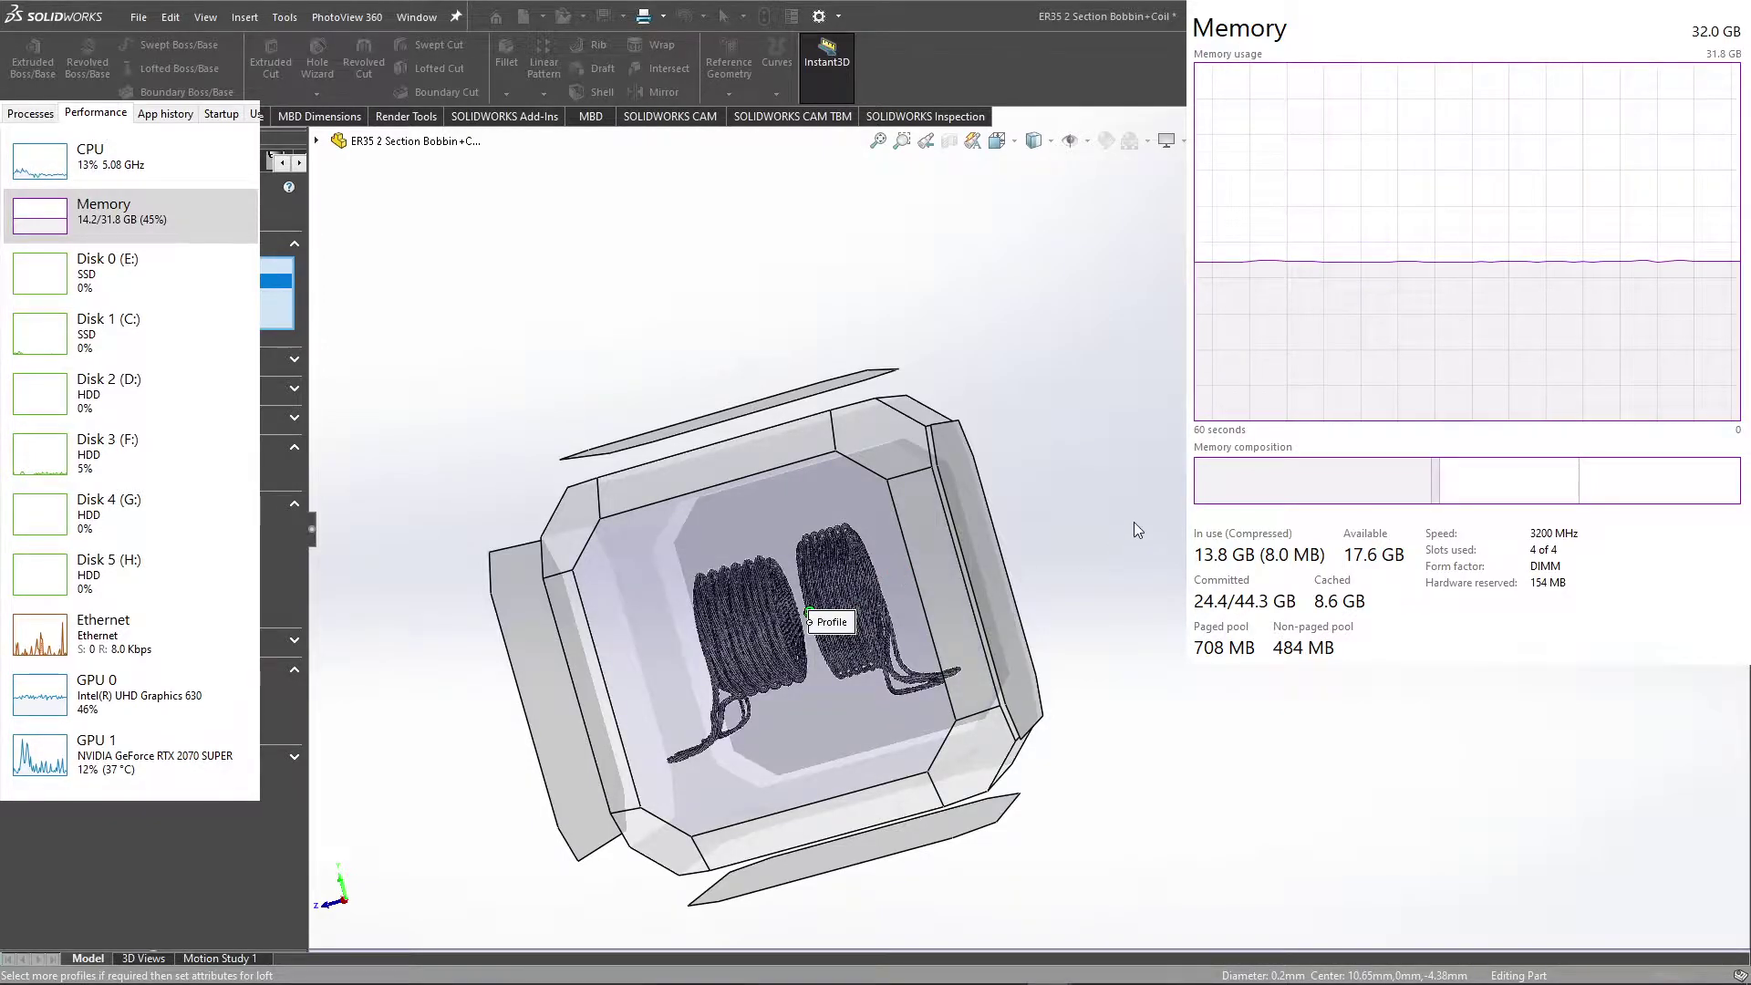
{"action": "scroll", "coordinate": [1135, 511], "scroll_direction": "down", "scroll_amount": 1}
{"action": "scroll", "coordinate": [1131, 497], "scroll_direction": "down", "scroll_amount": 4}
{"action": "key", "text": "ctrl+4"}
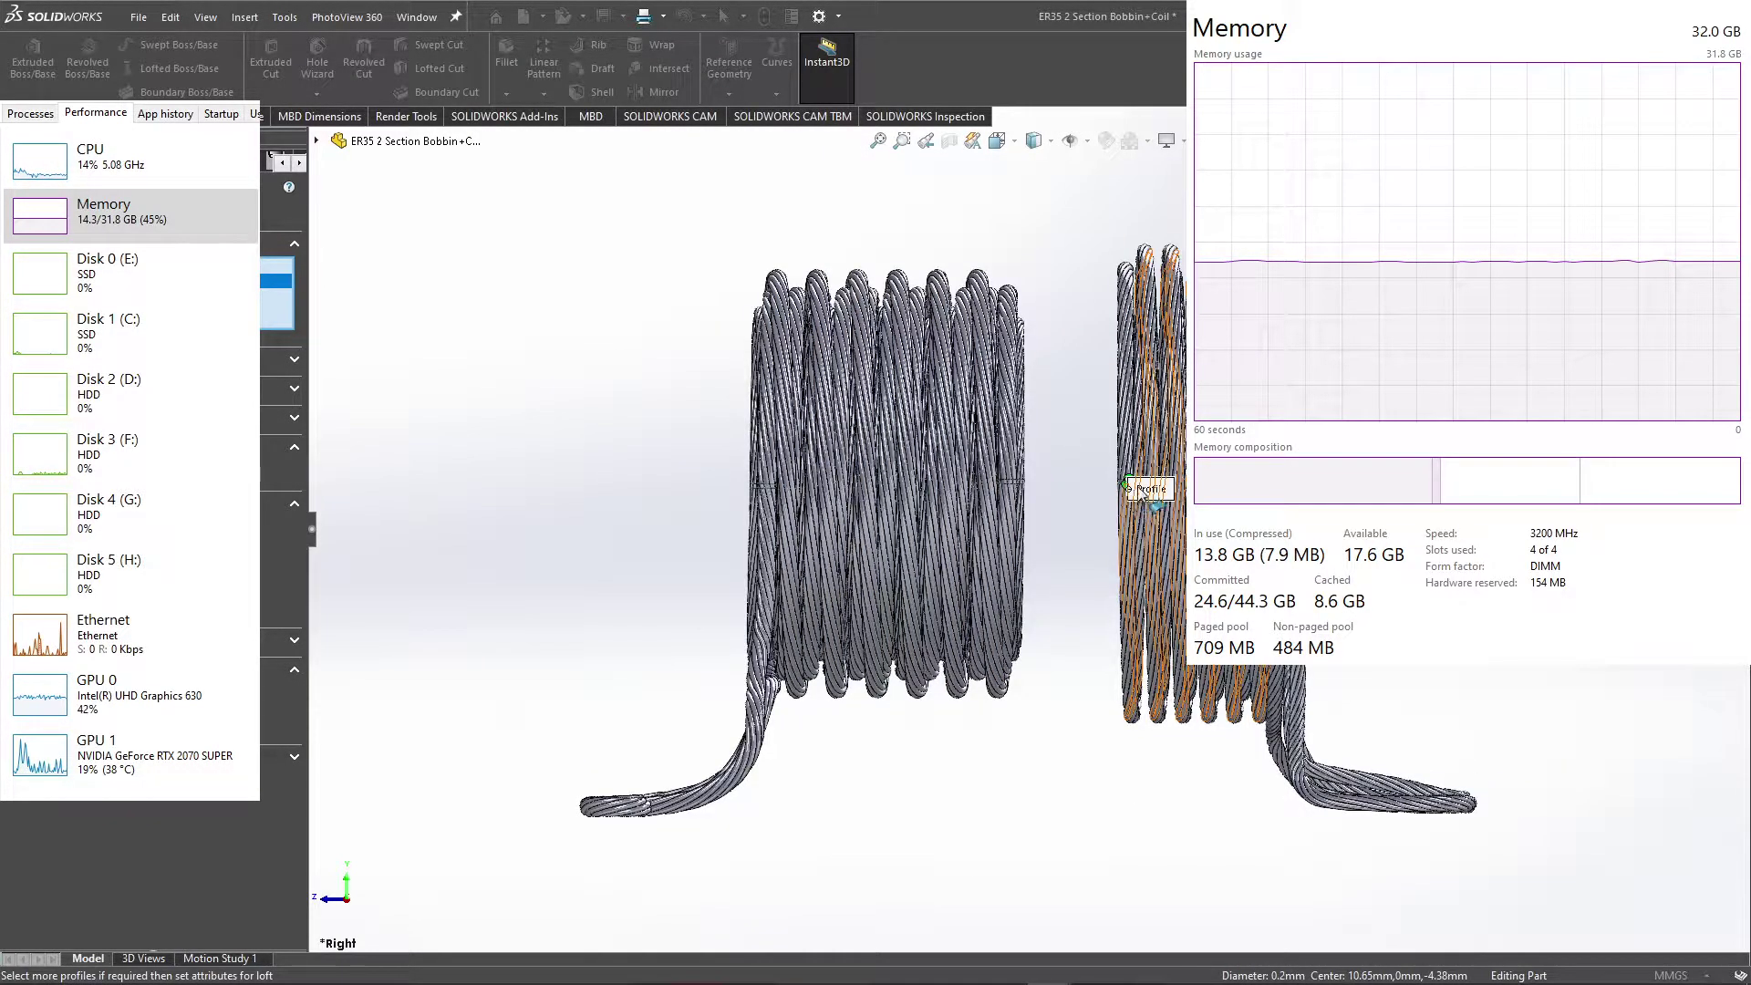
{"action": "scroll", "coordinate": [1132, 490], "scroll_direction": "down", "scroll_amount": 3}
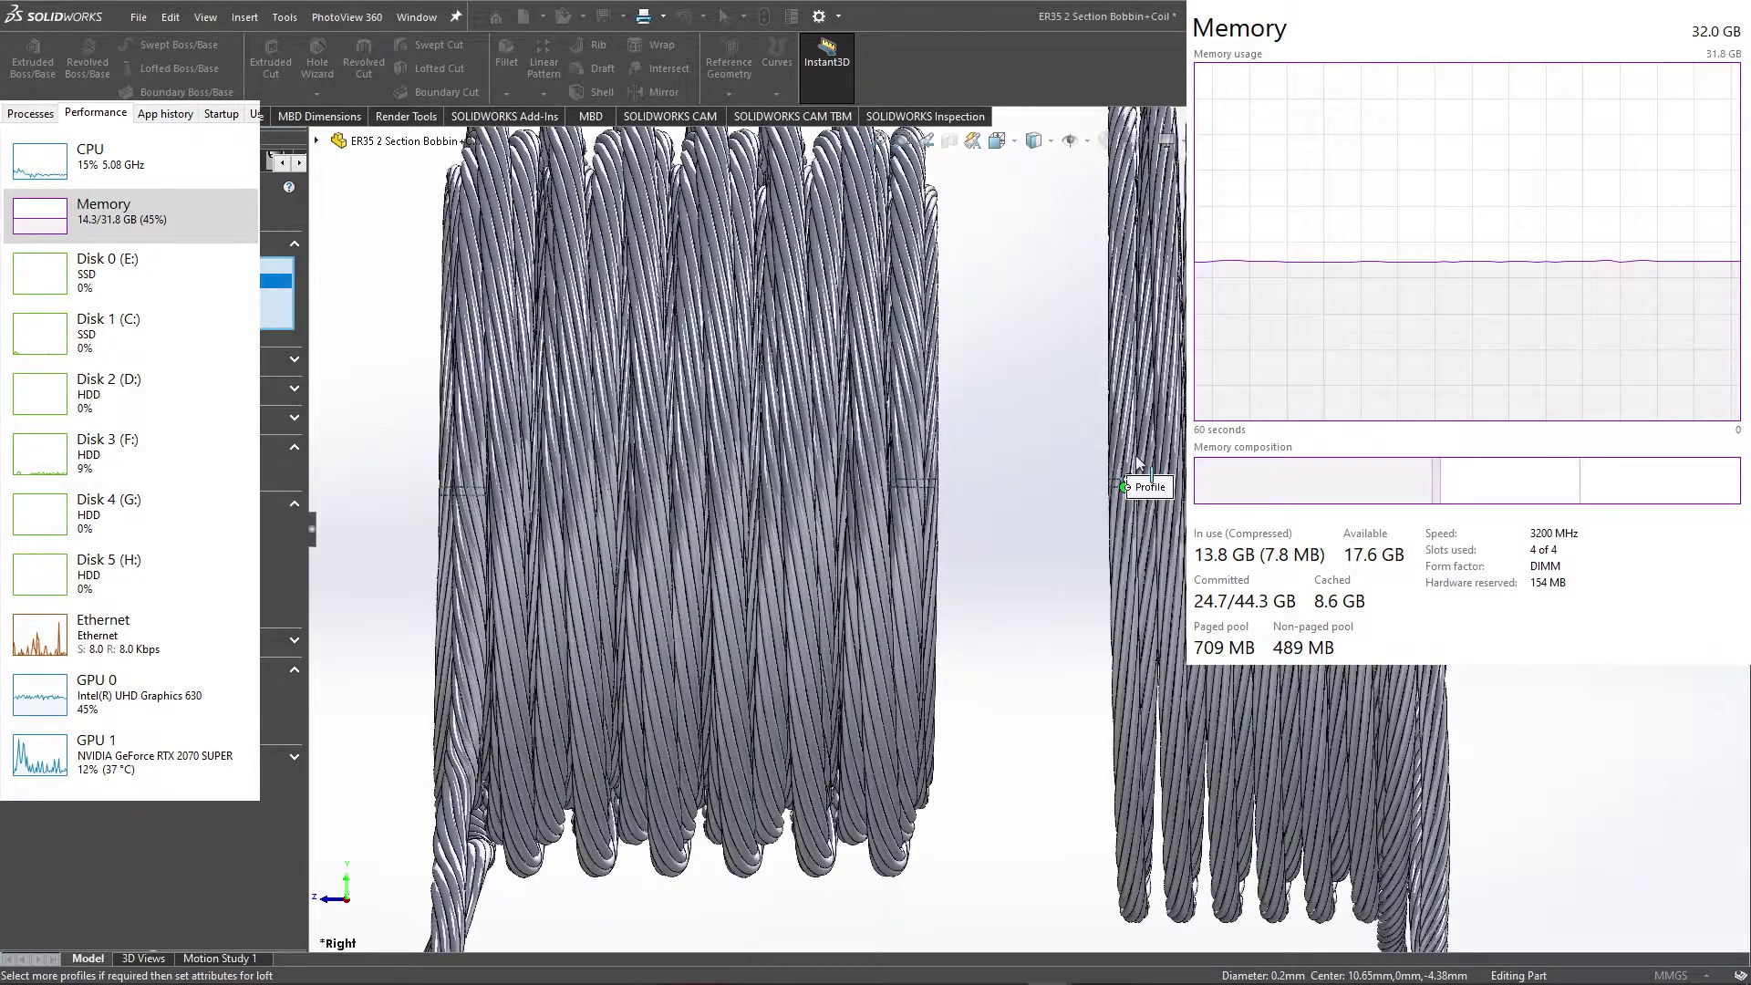
{"action": "scroll", "coordinate": [1135, 491], "scroll_direction": "down", "scroll_amount": 1}
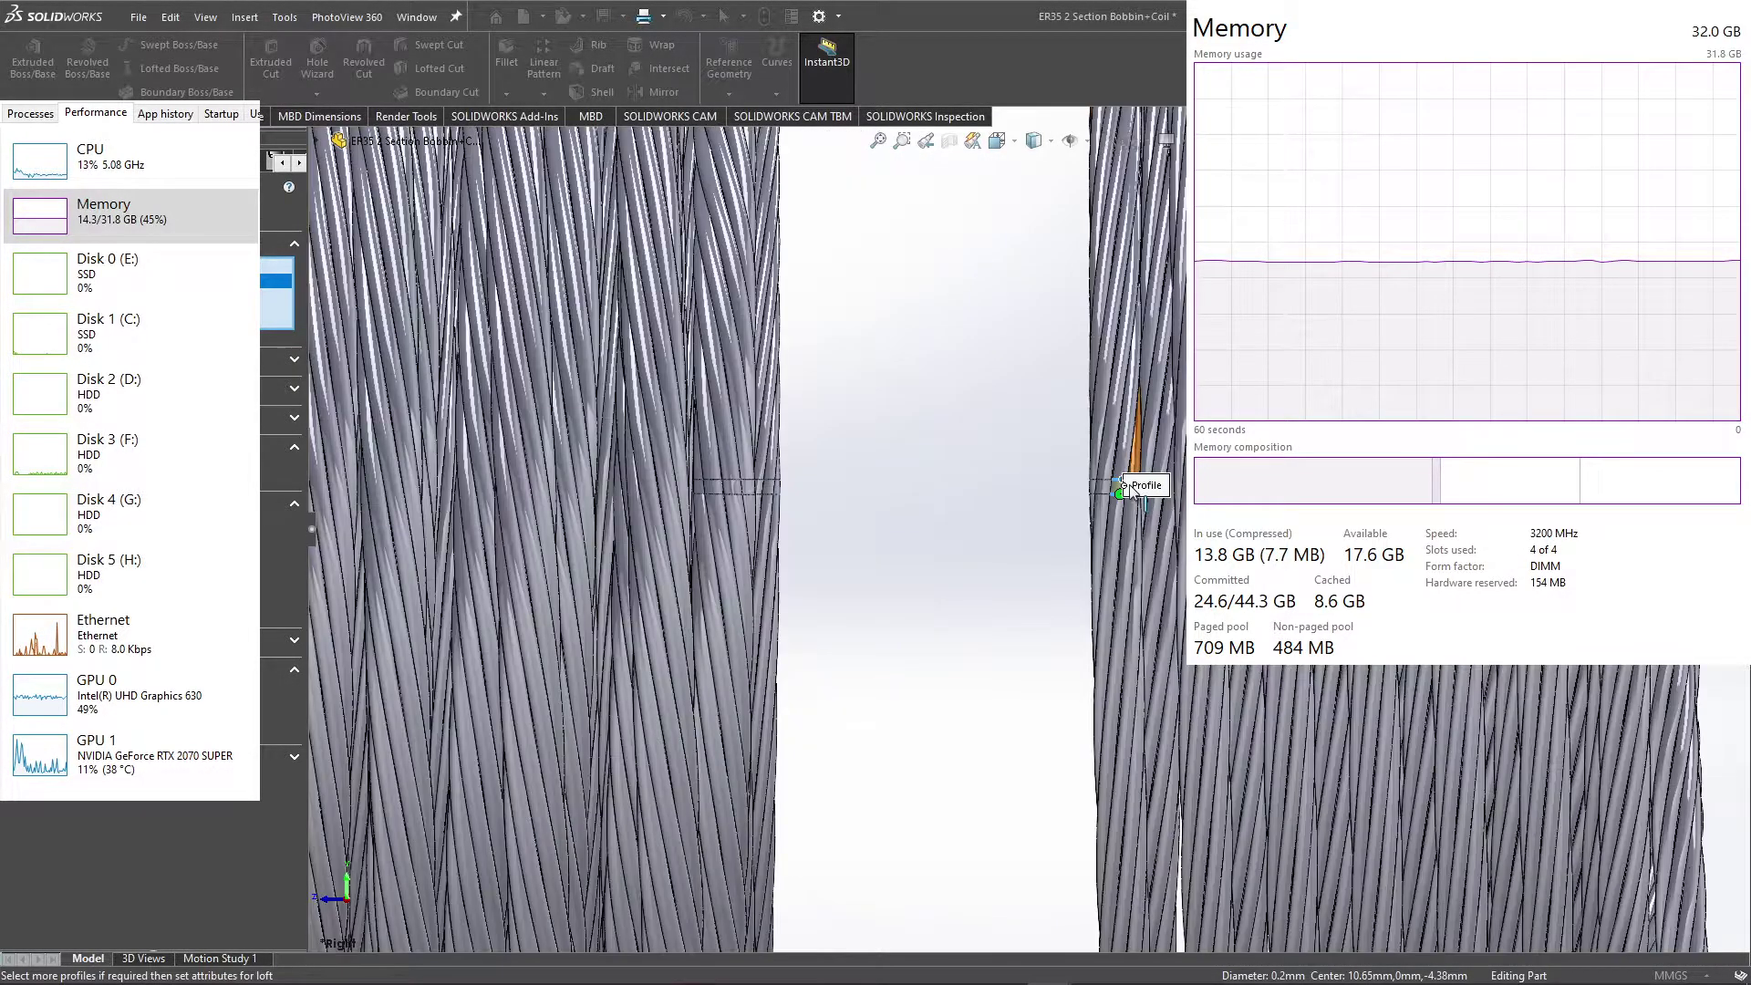
{"action": "scroll", "coordinate": [1125, 481], "scroll_direction": "down", "scroll_amount": 1}
{"action": "scroll", "coordinate": [1084, 482], "scroll_direction": "down", "scroll_amount": 1}
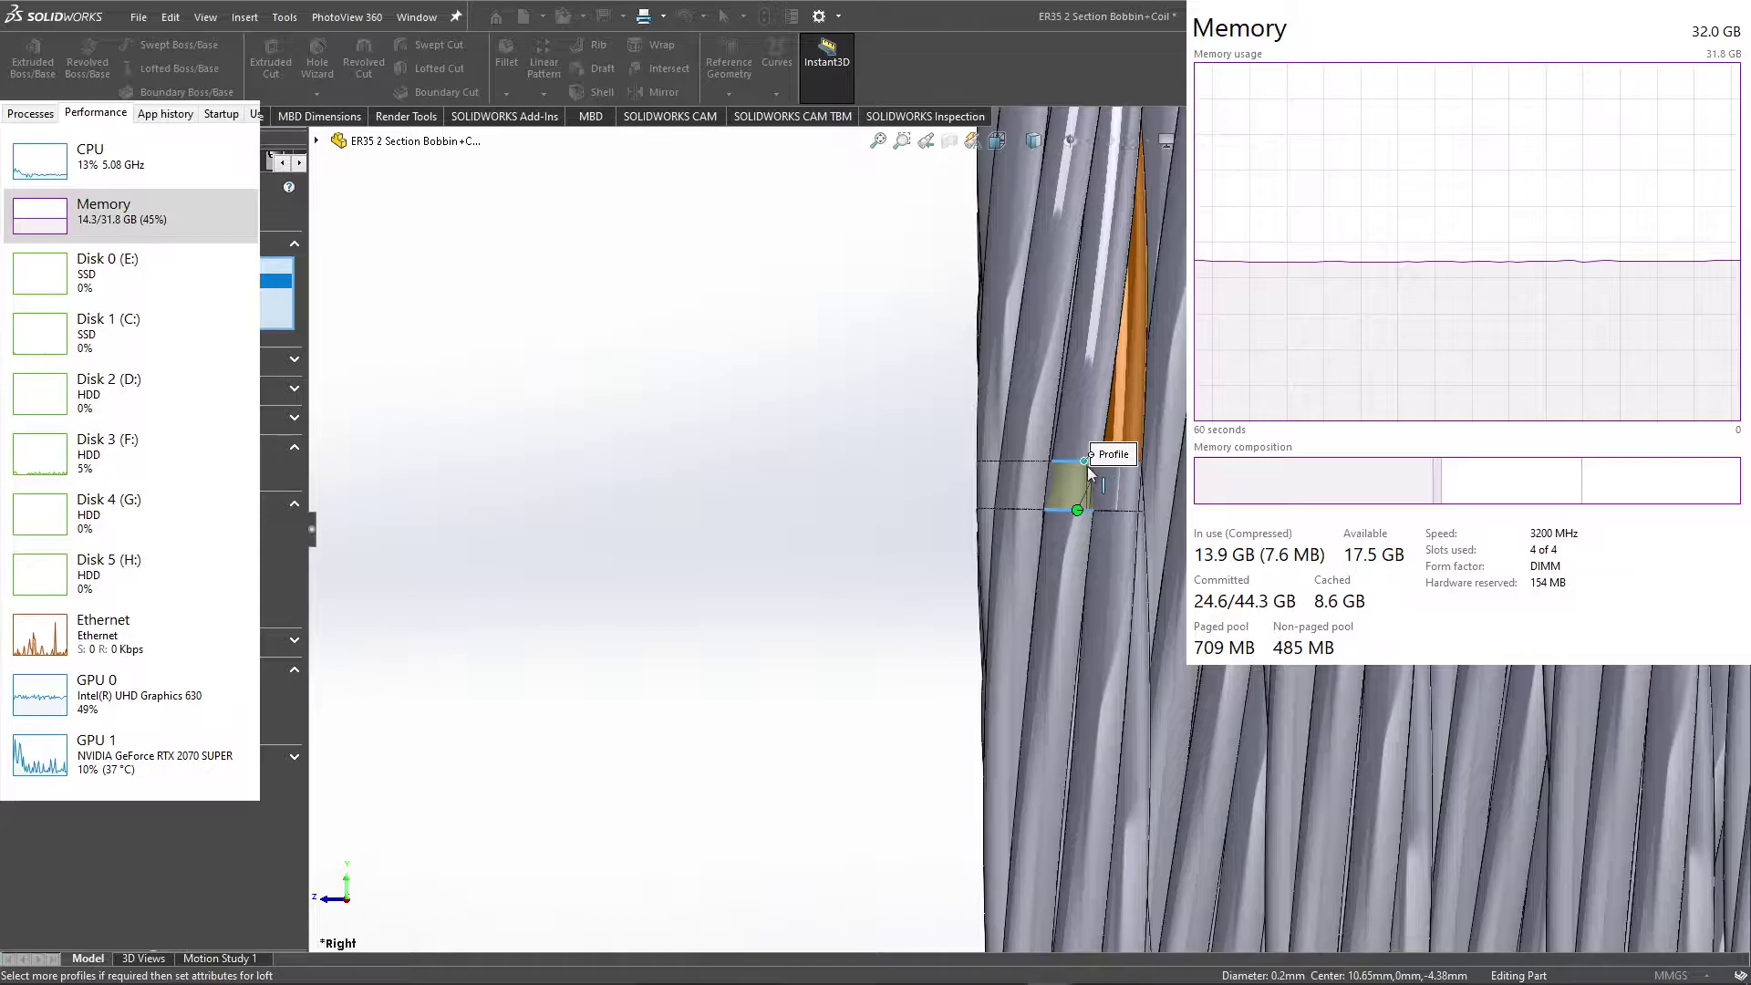
{"action": "scroll", "coordinate": [1086, 485], "scroll_direction": "down", "scroll_amount": 1}
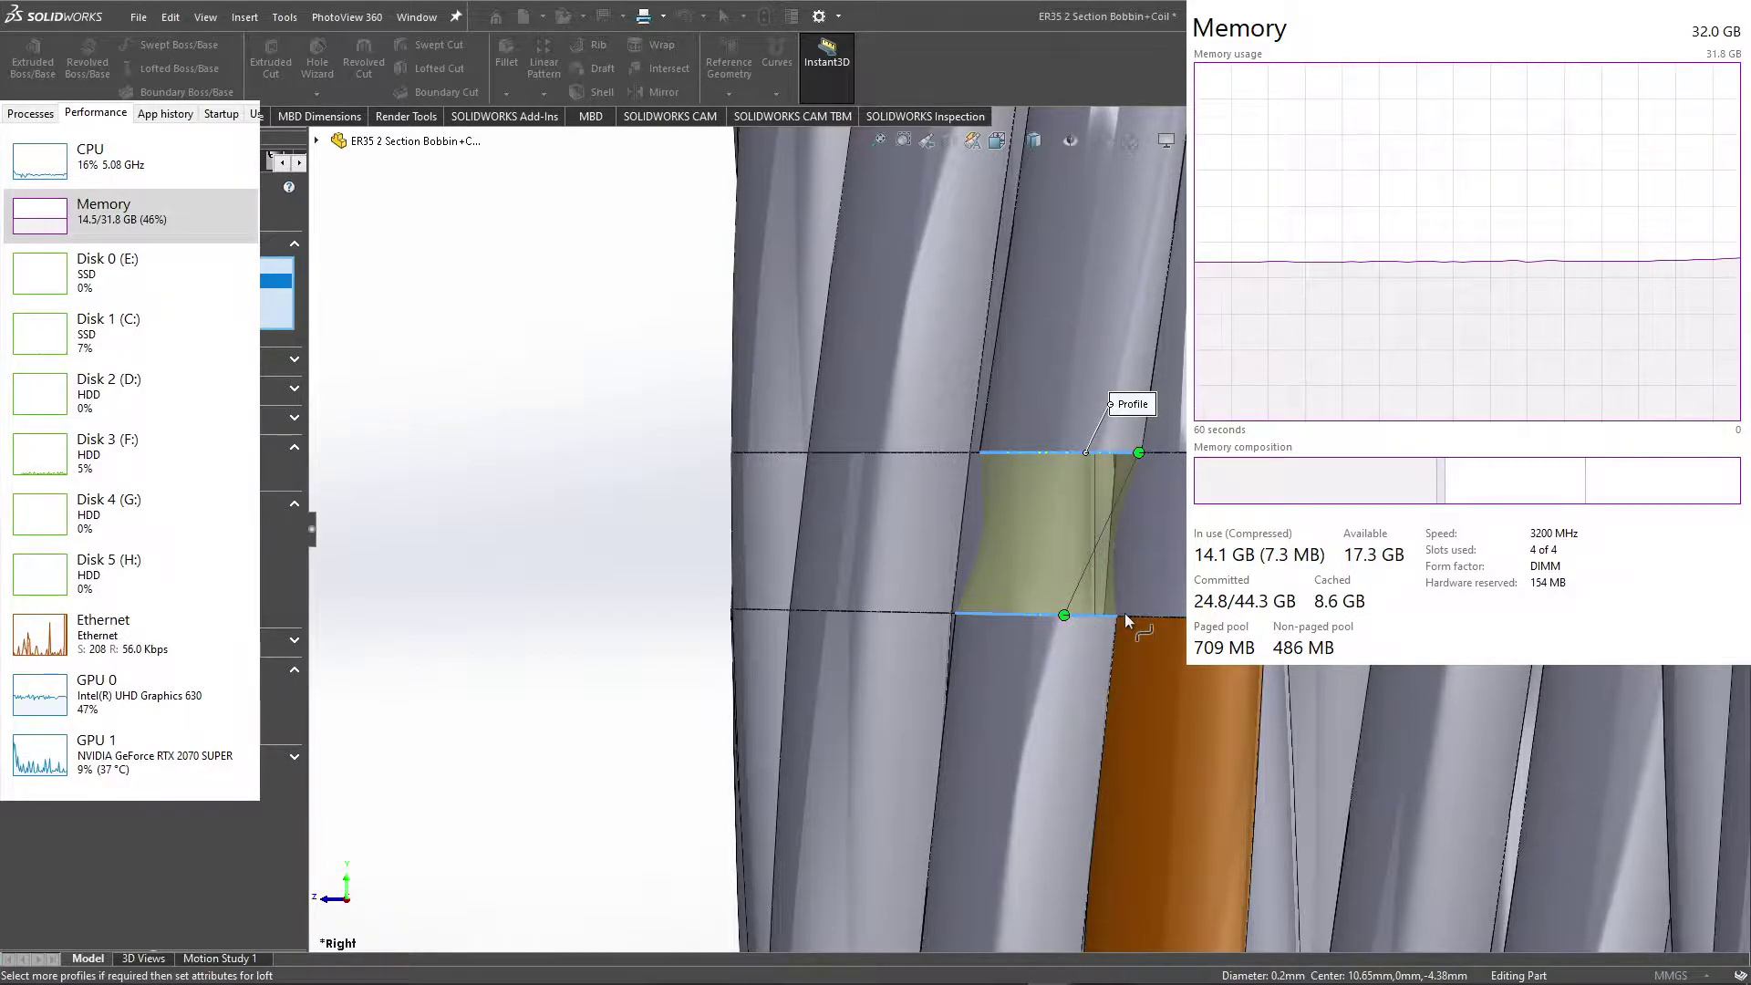
Step: Align the loft connectors with matching profile points and confirm the loft
{"action": "left_click_drag", "start_coordinate": [1121, 613], "coordinate": [1122, 613]}
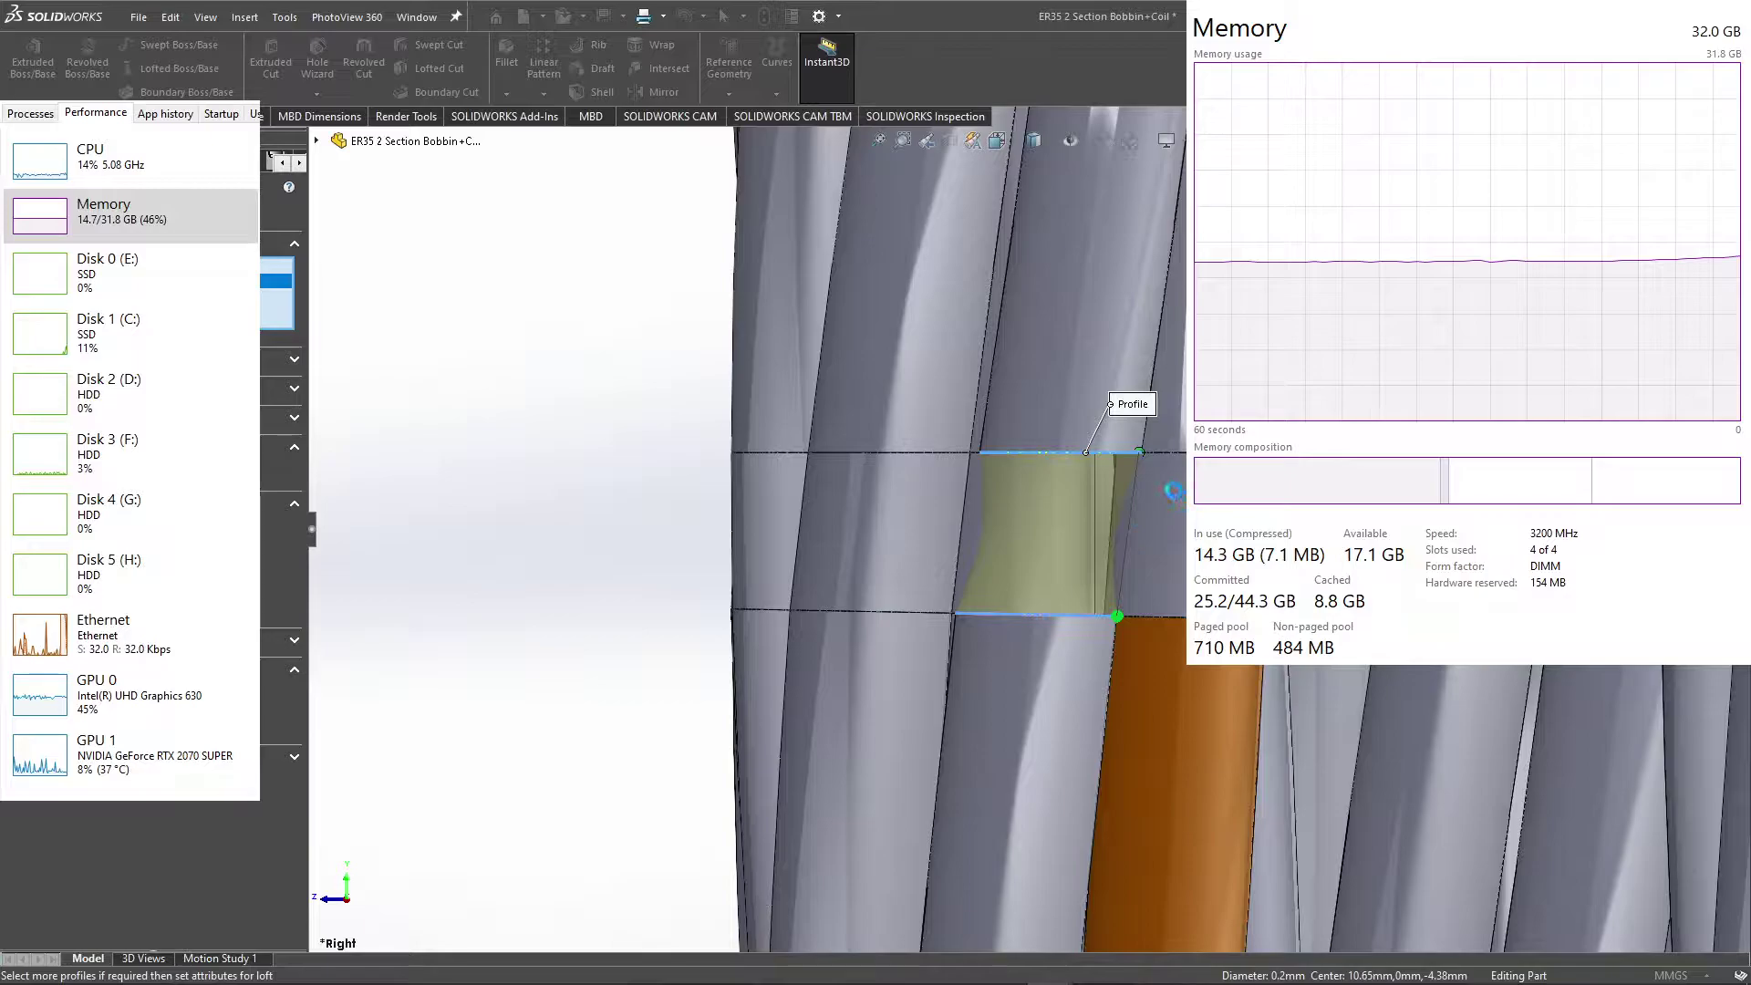
{"action": "left_click_drag", "start_coordinate": [1140, 453], "coordinate": [1142, 453]}
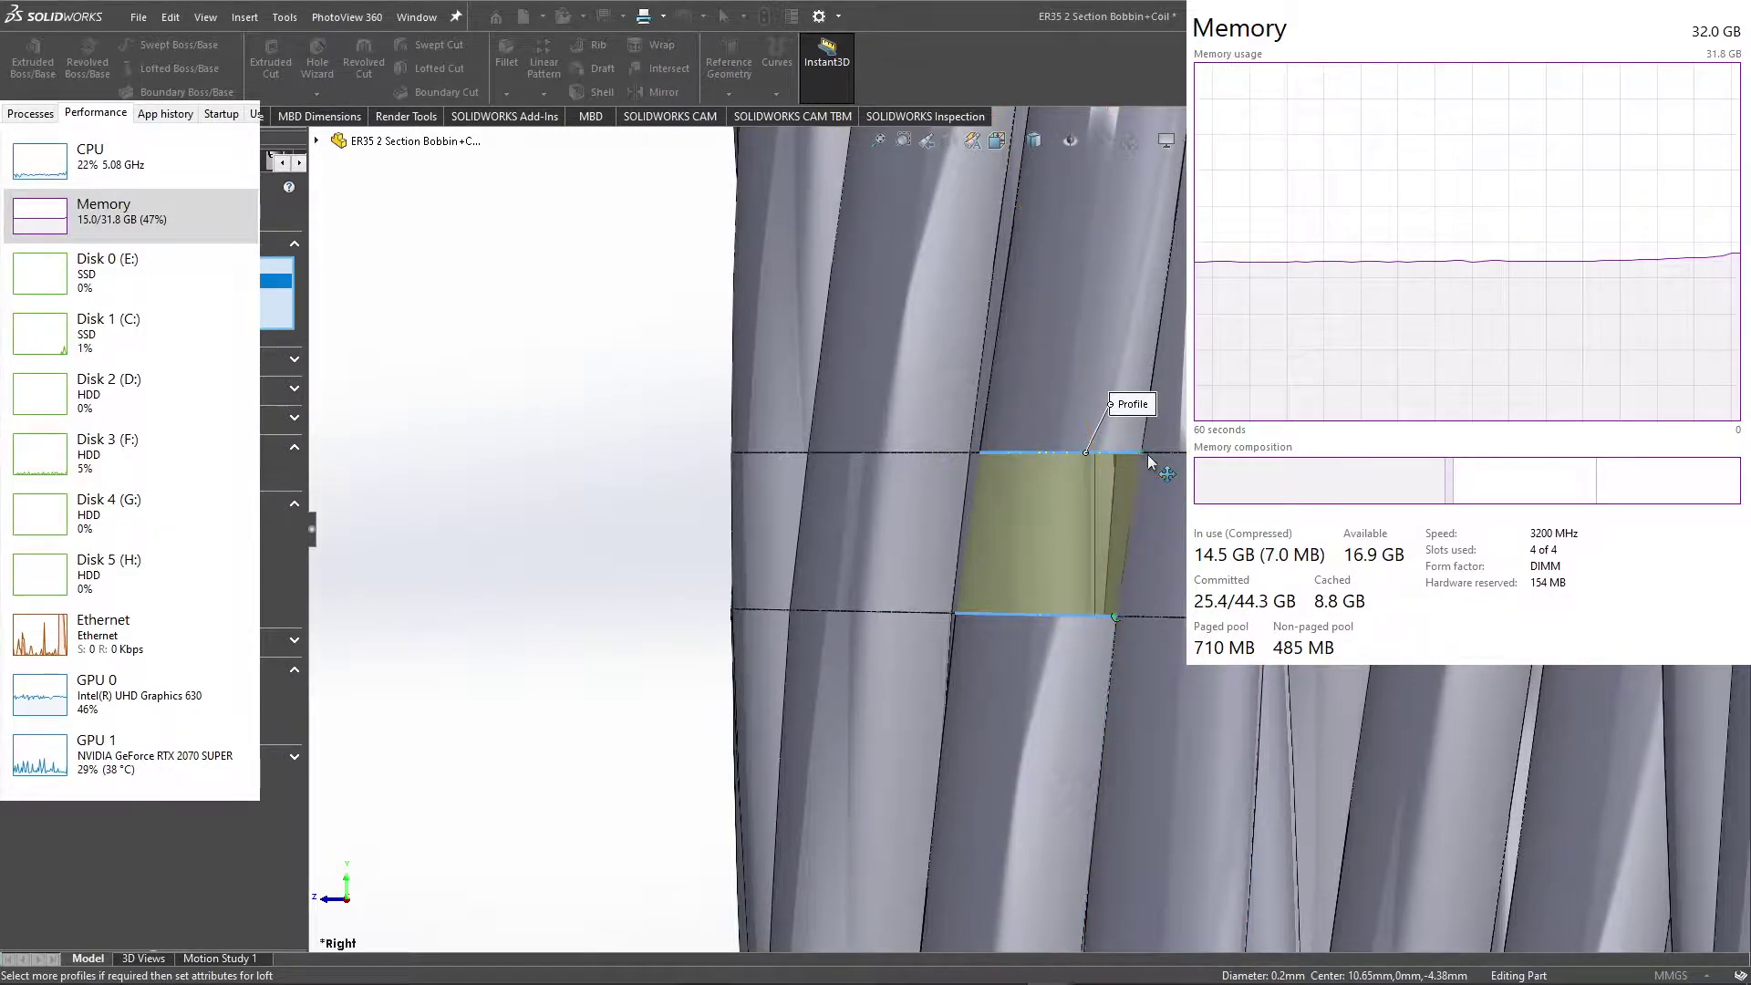
{"action": "left_click_drag", "start_coordinate": [1113, 617], "coordinate": [1122, 617]}
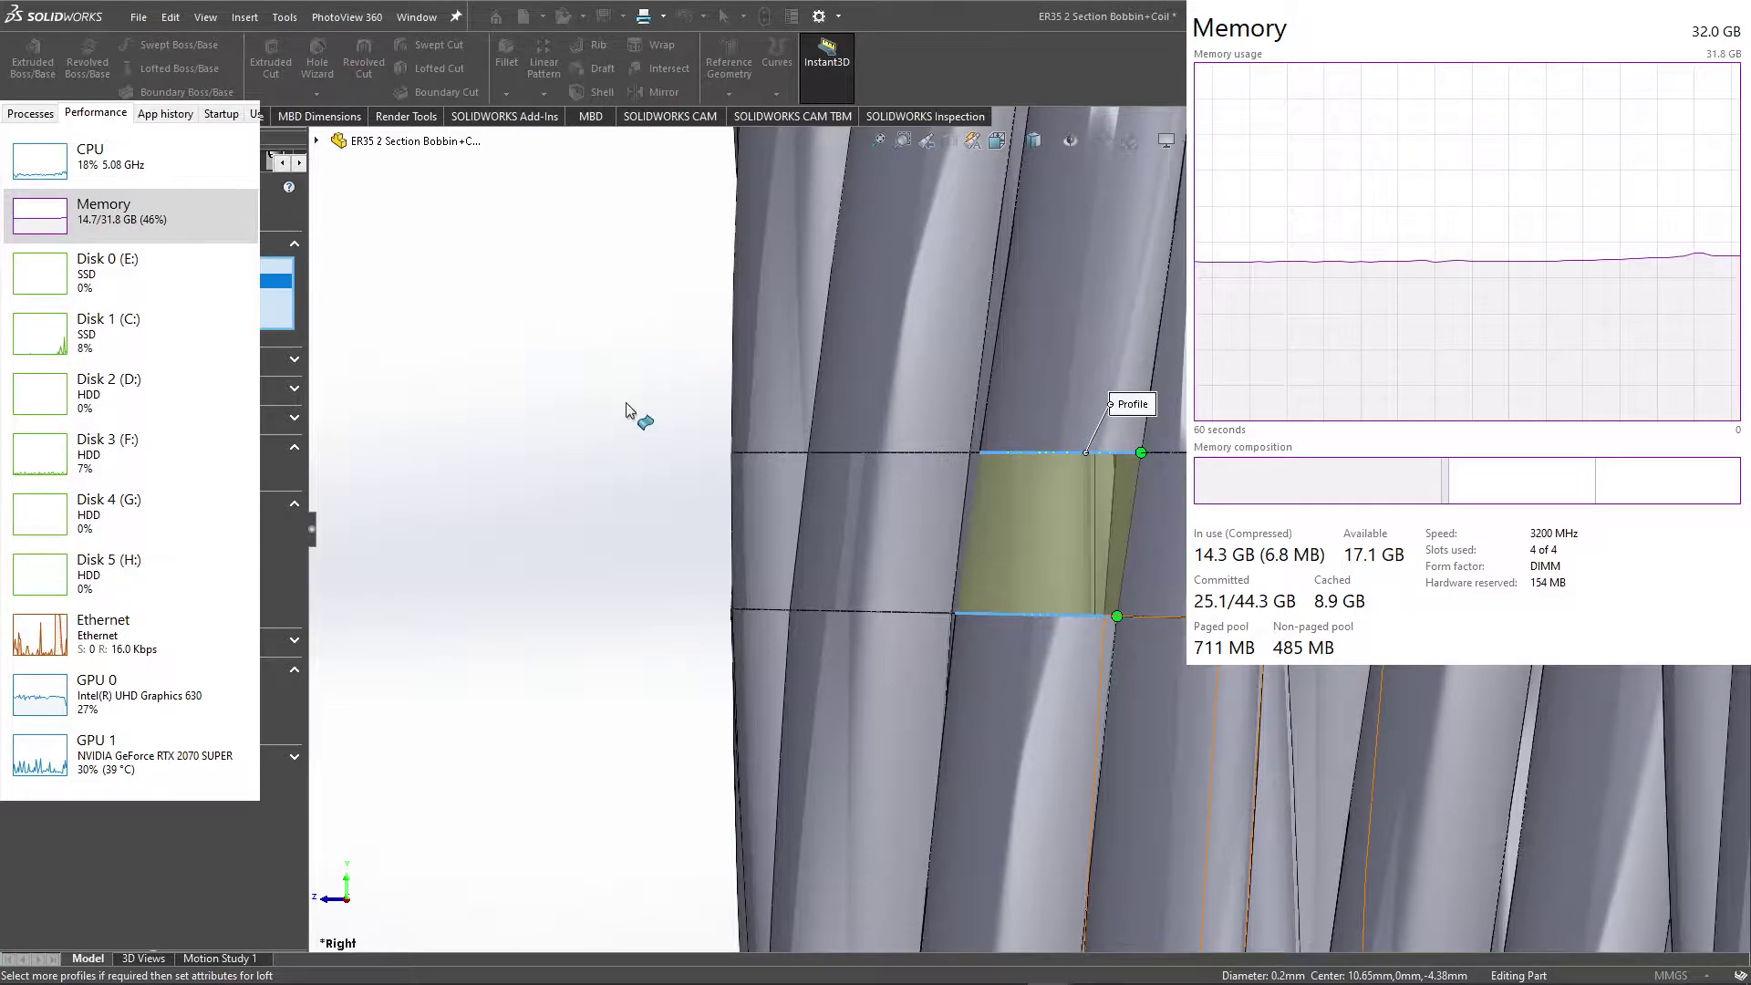
{"action": "key", "text": "Return"}
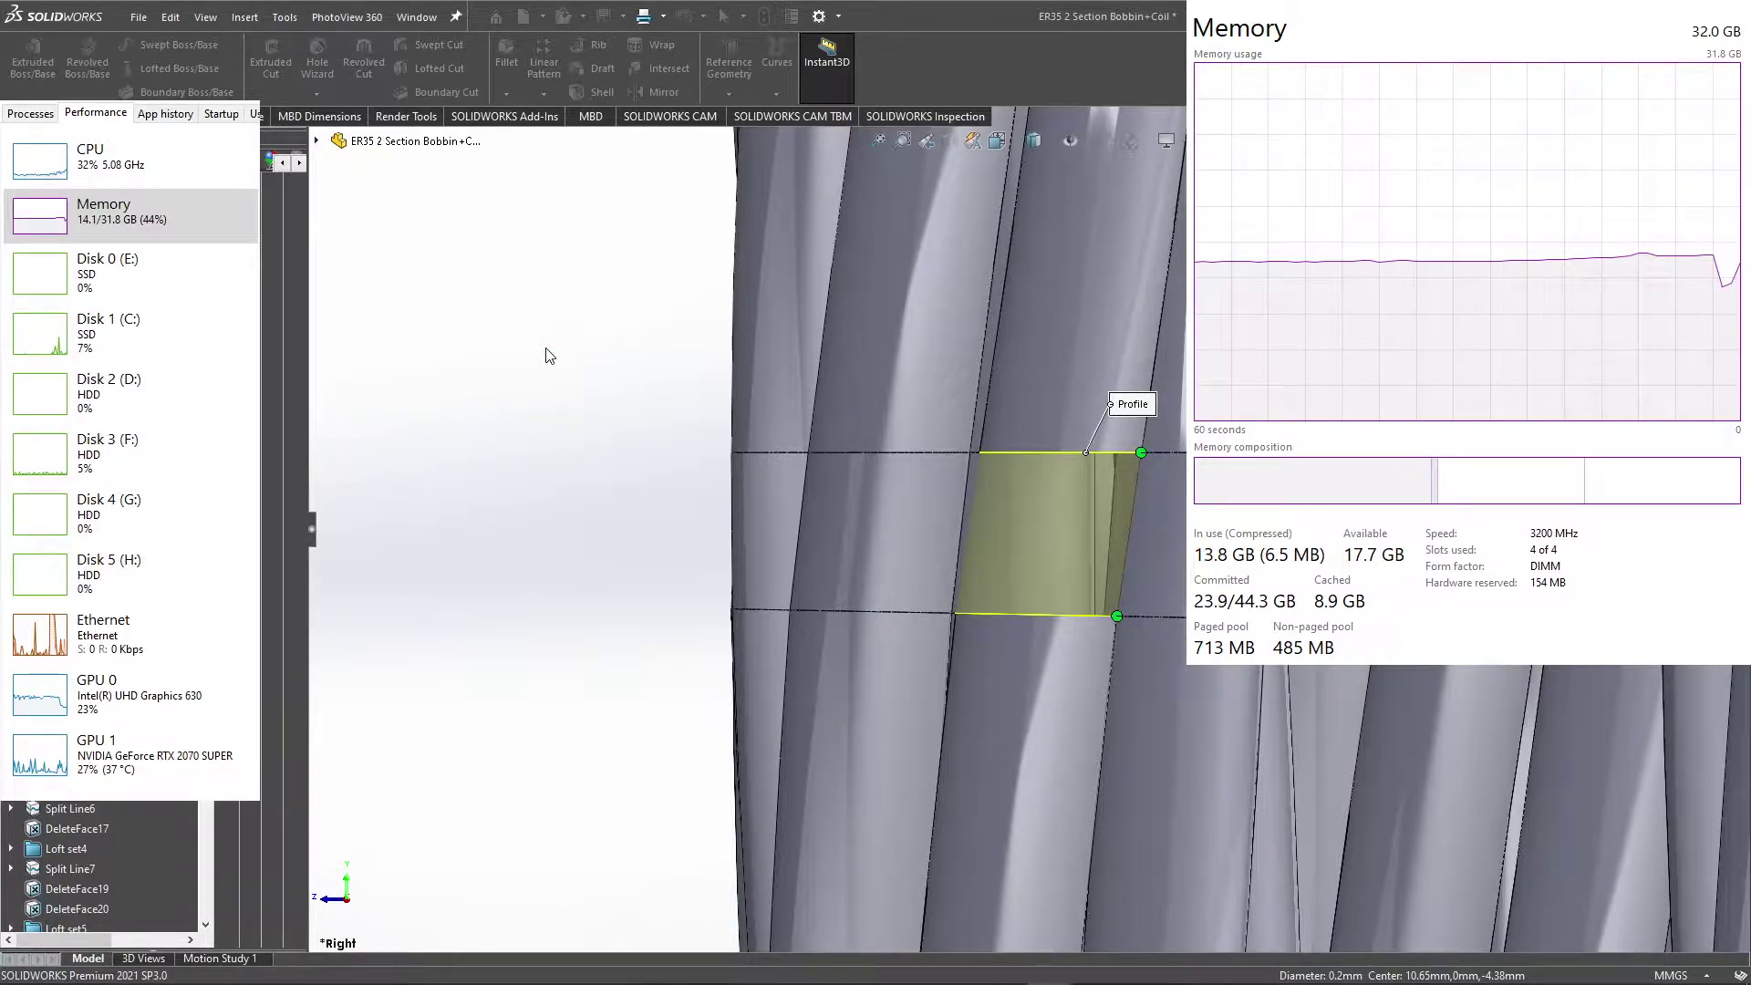
Step: Finish the loft and orbit close around both coils to inspect the strand joins
{"action": "key", "text": "Return"}
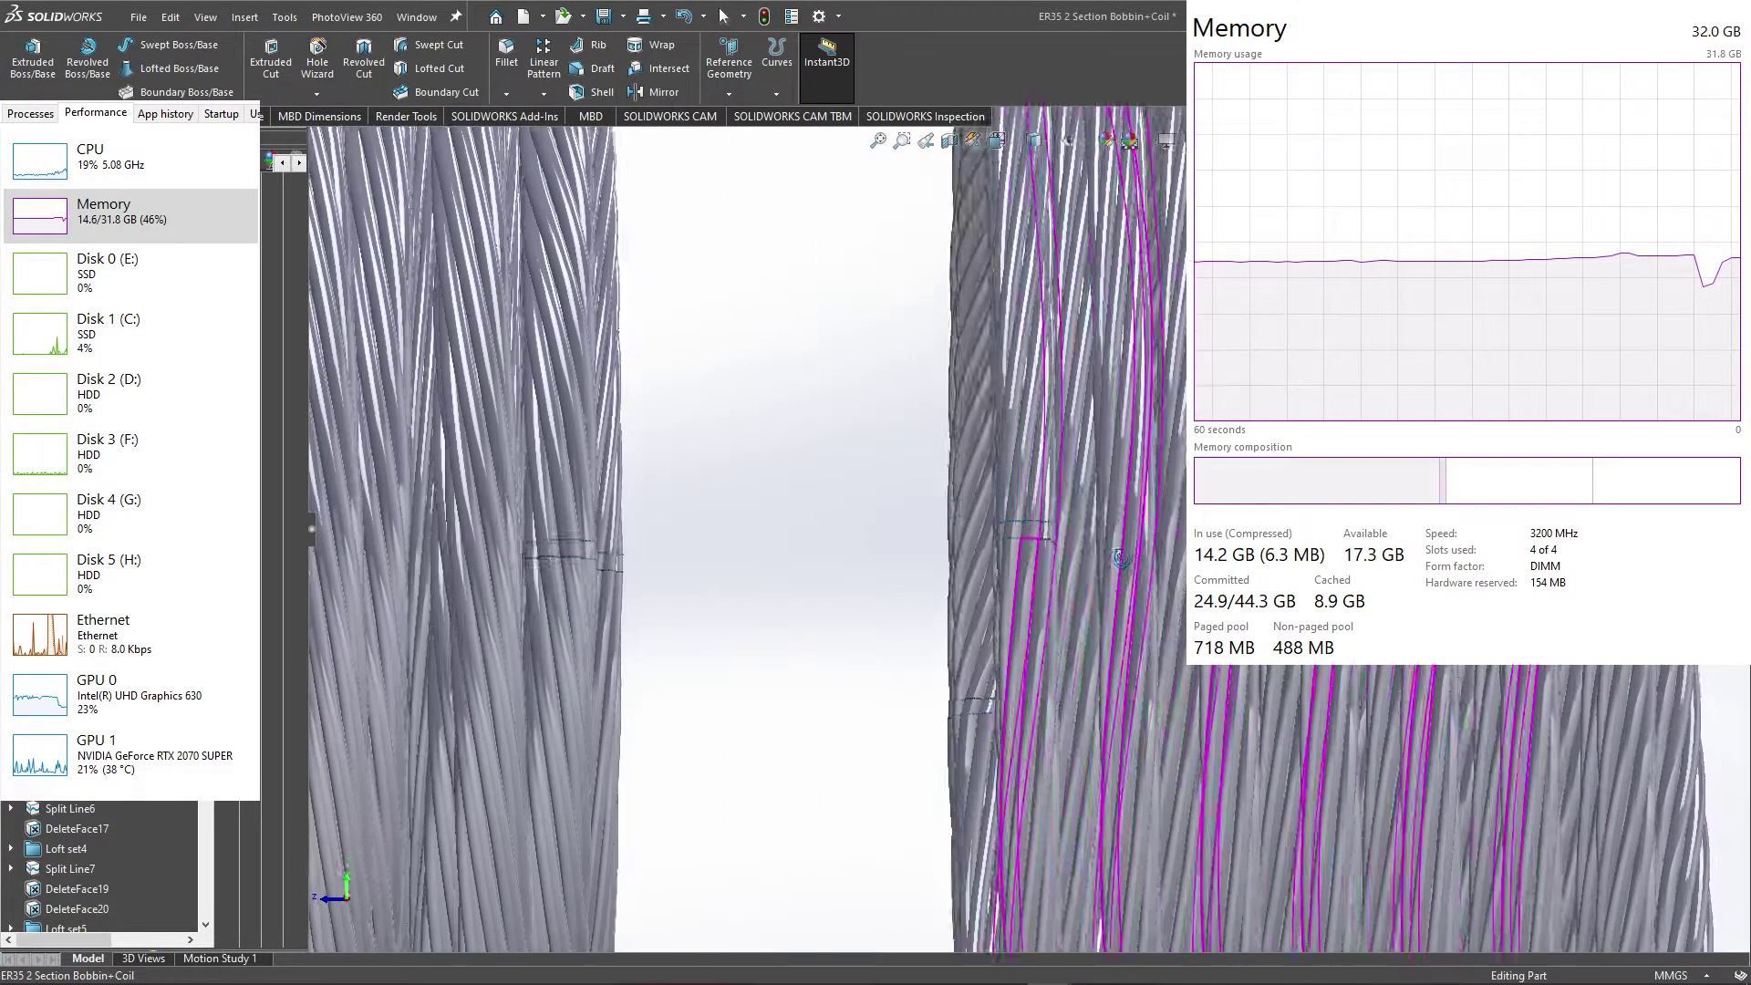
{"action": "key", "text": "f"}
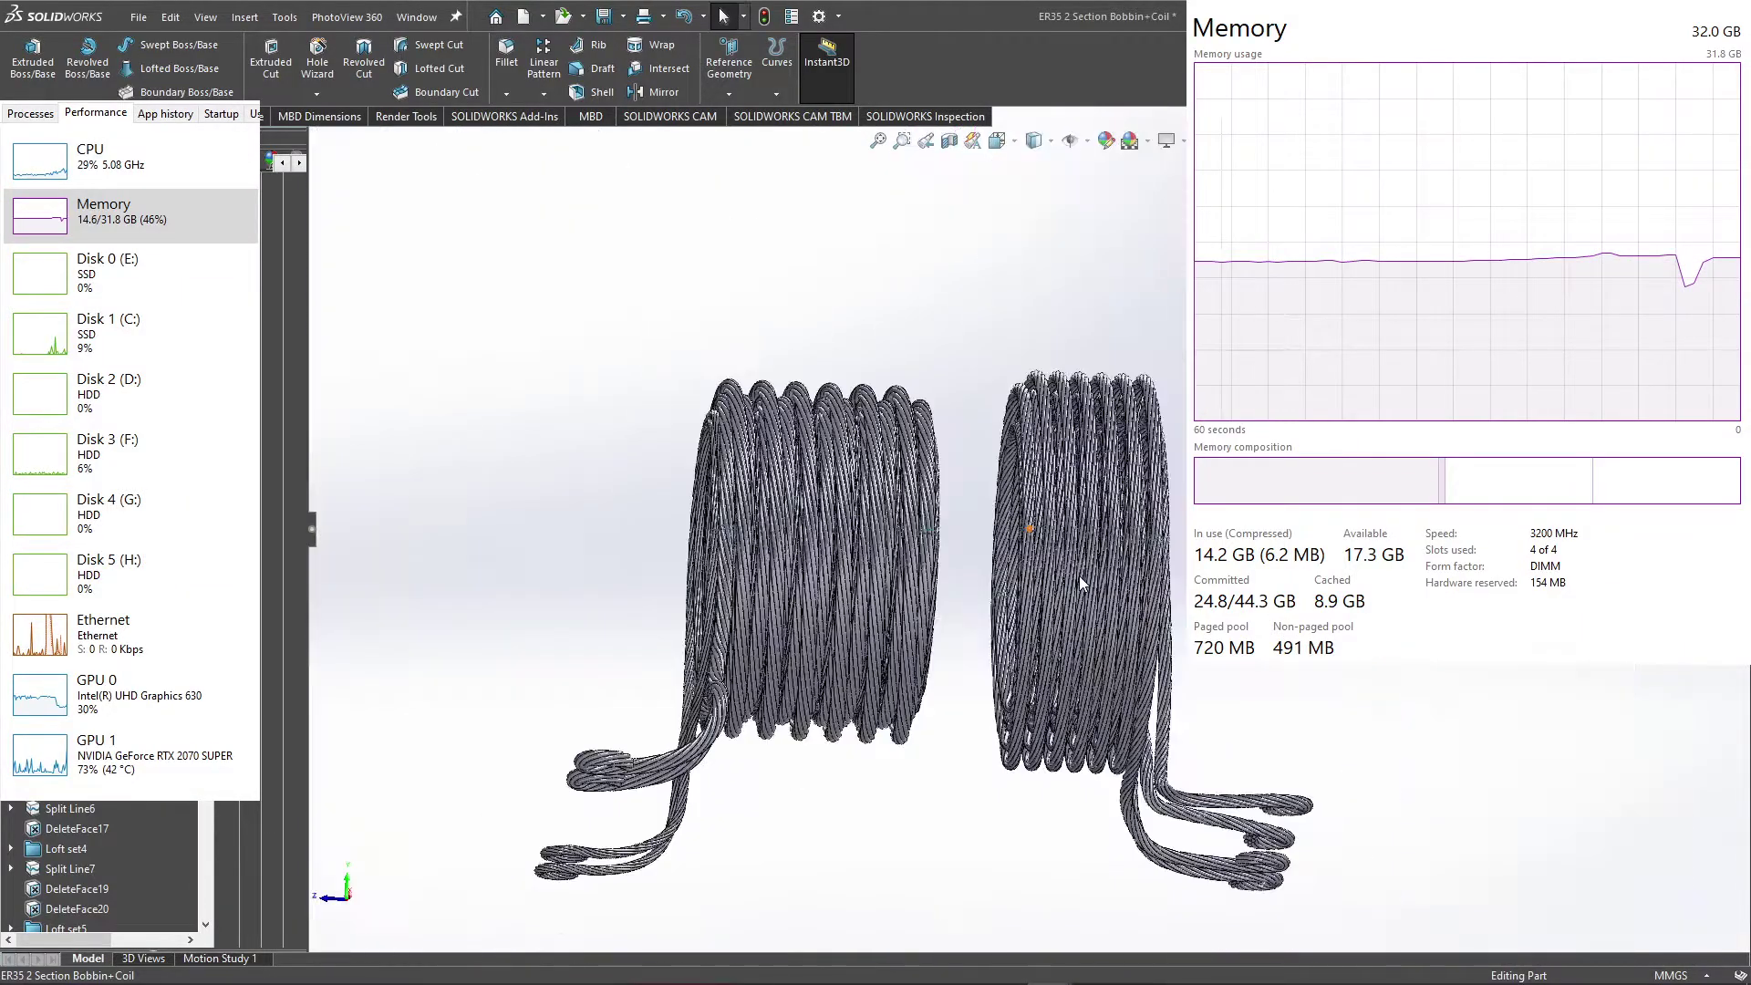
{"action": "mouse_move", "coordinate": [1080, 576]}
{"action": "middle_mouse_down"}
{"action": "mouse_move", "coordinate": [1173, 603]}
{"action": "mouse_move", "coordinate": [847, 587]}
{"action": "middle_mouse_up"}
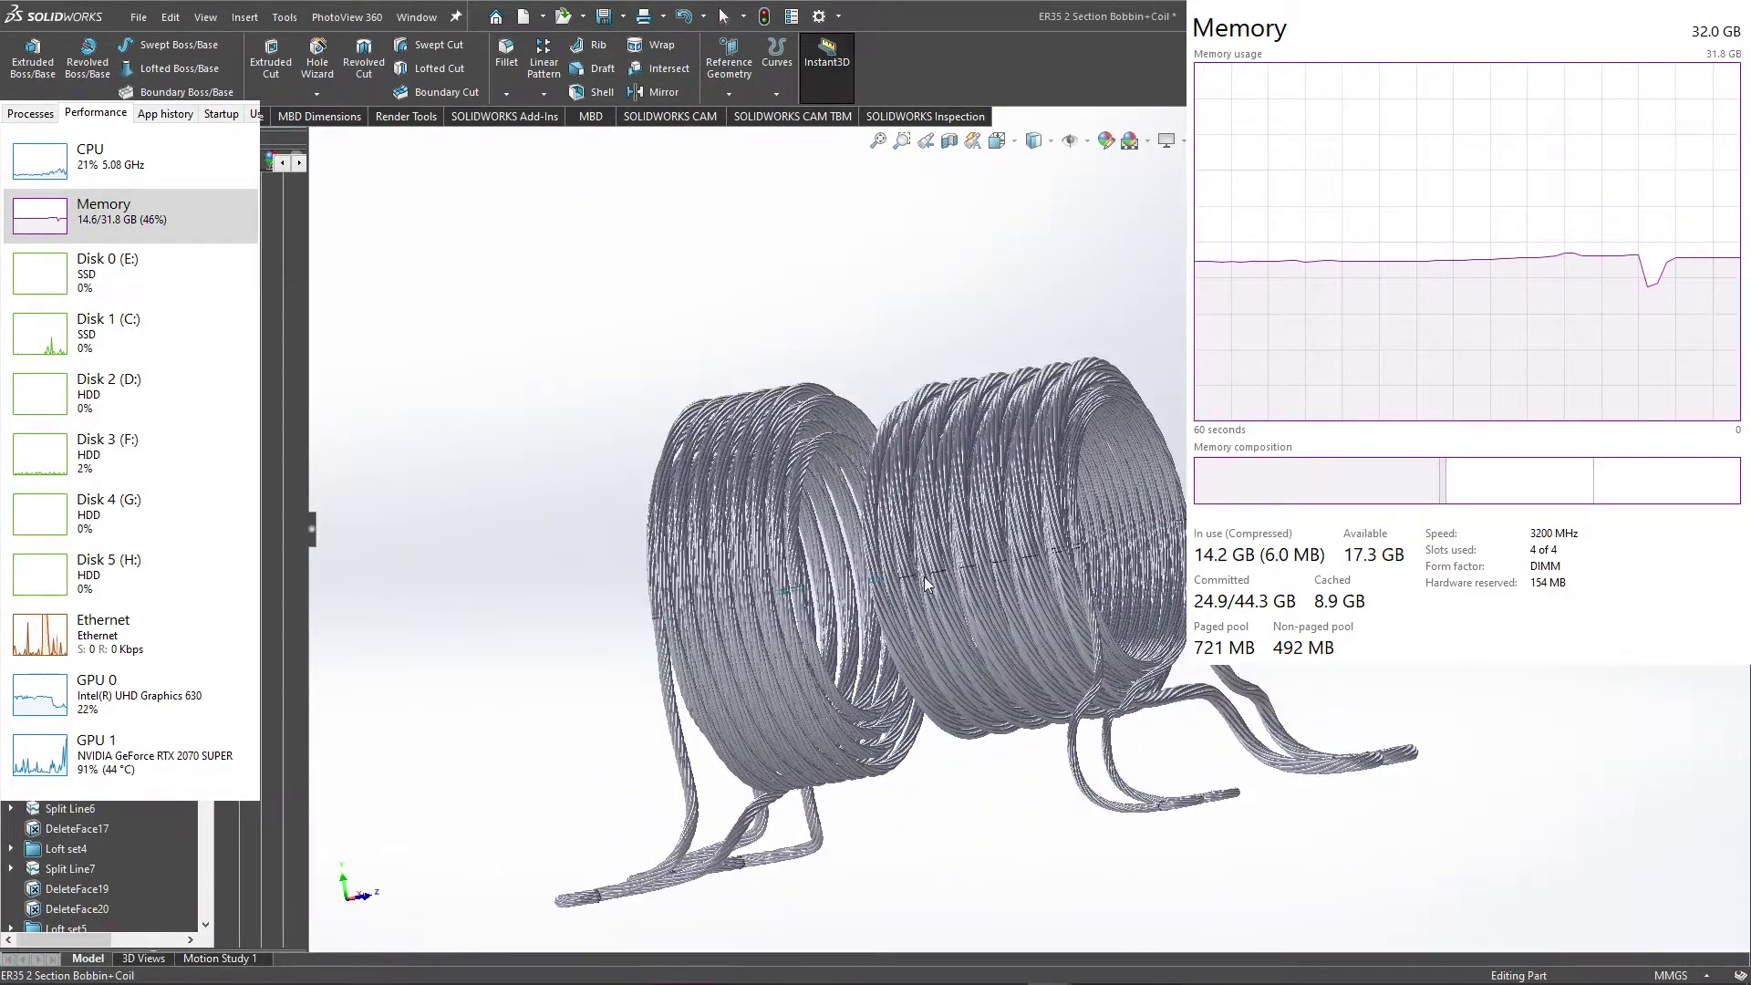
{"action": "scroll", "coordinate": [923, 577], "scroll_direction": "down", "scroll_amount": 3}
{"action": "scroll", "coordinate": [867, 570], "scroll_direction": "down", "scroll_amount": 3}
{"action": "scroll", "coordinate": [816, 566], "scroll_direction": "down", "scroll_amount": 3}
{"action": "scroll", "coordinate": [815, 565], "scroll_direction": "down", "scroll_amount": 2}
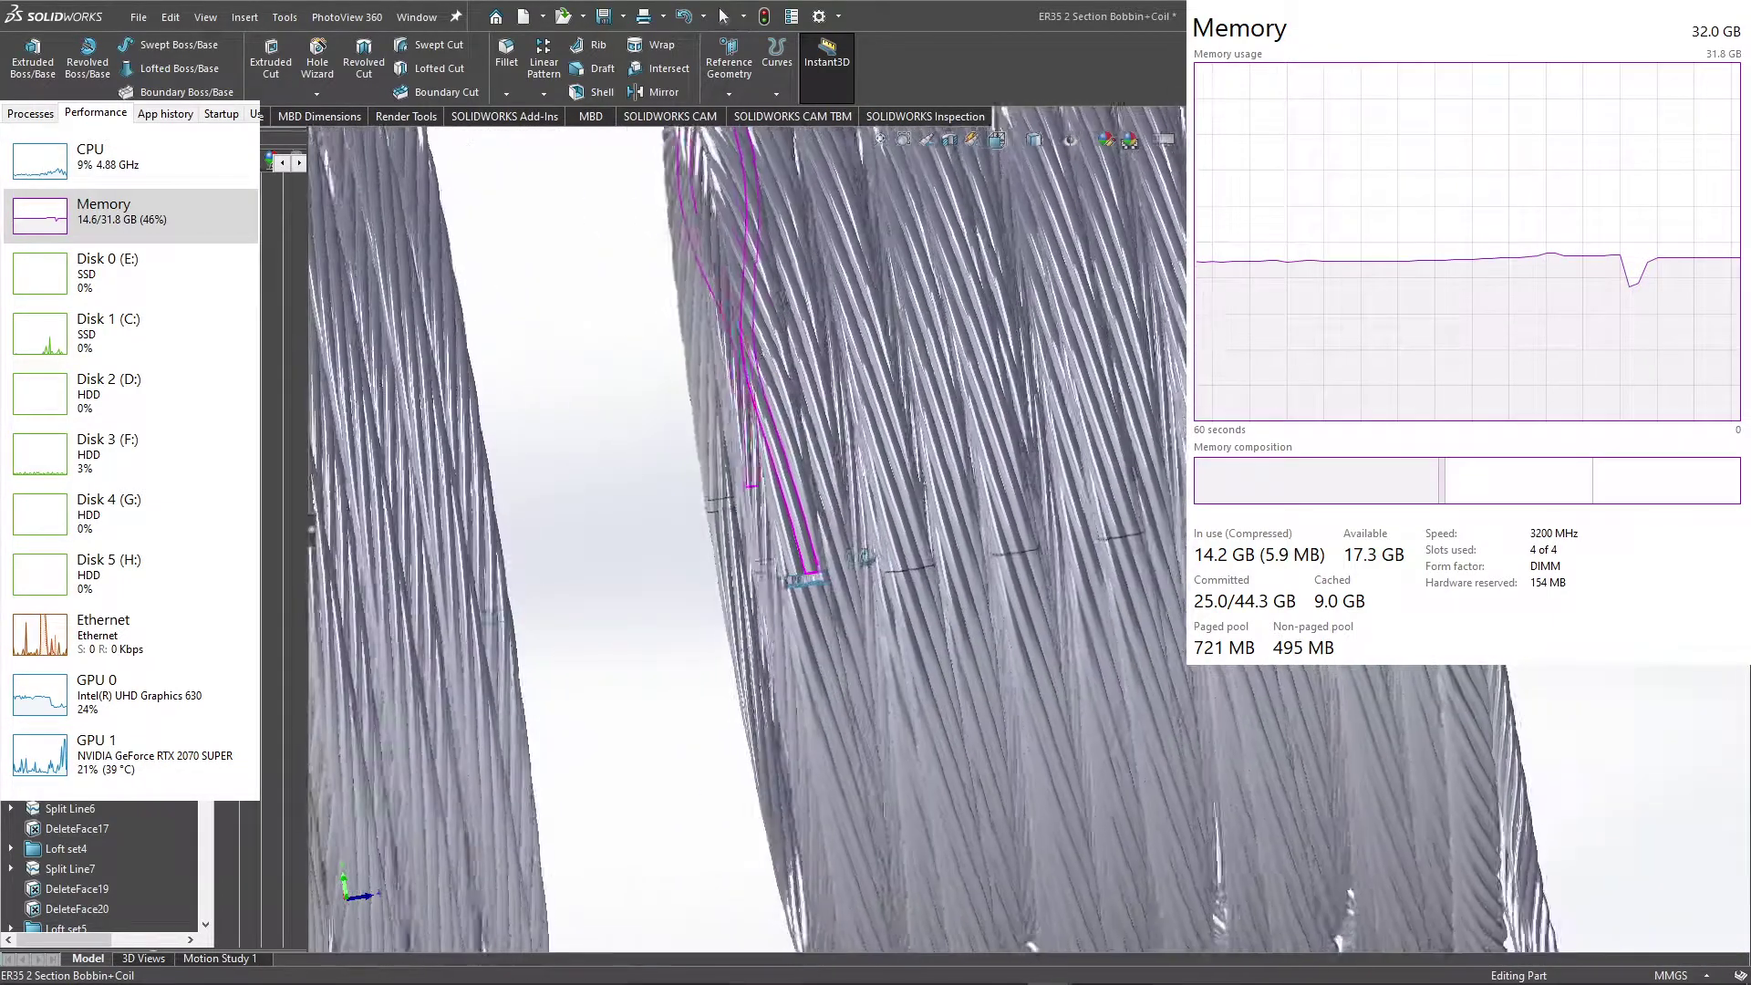
{"action": "middle_click_drag", "start_coordinate": [862, 557], "coordinate": [849, 570]}
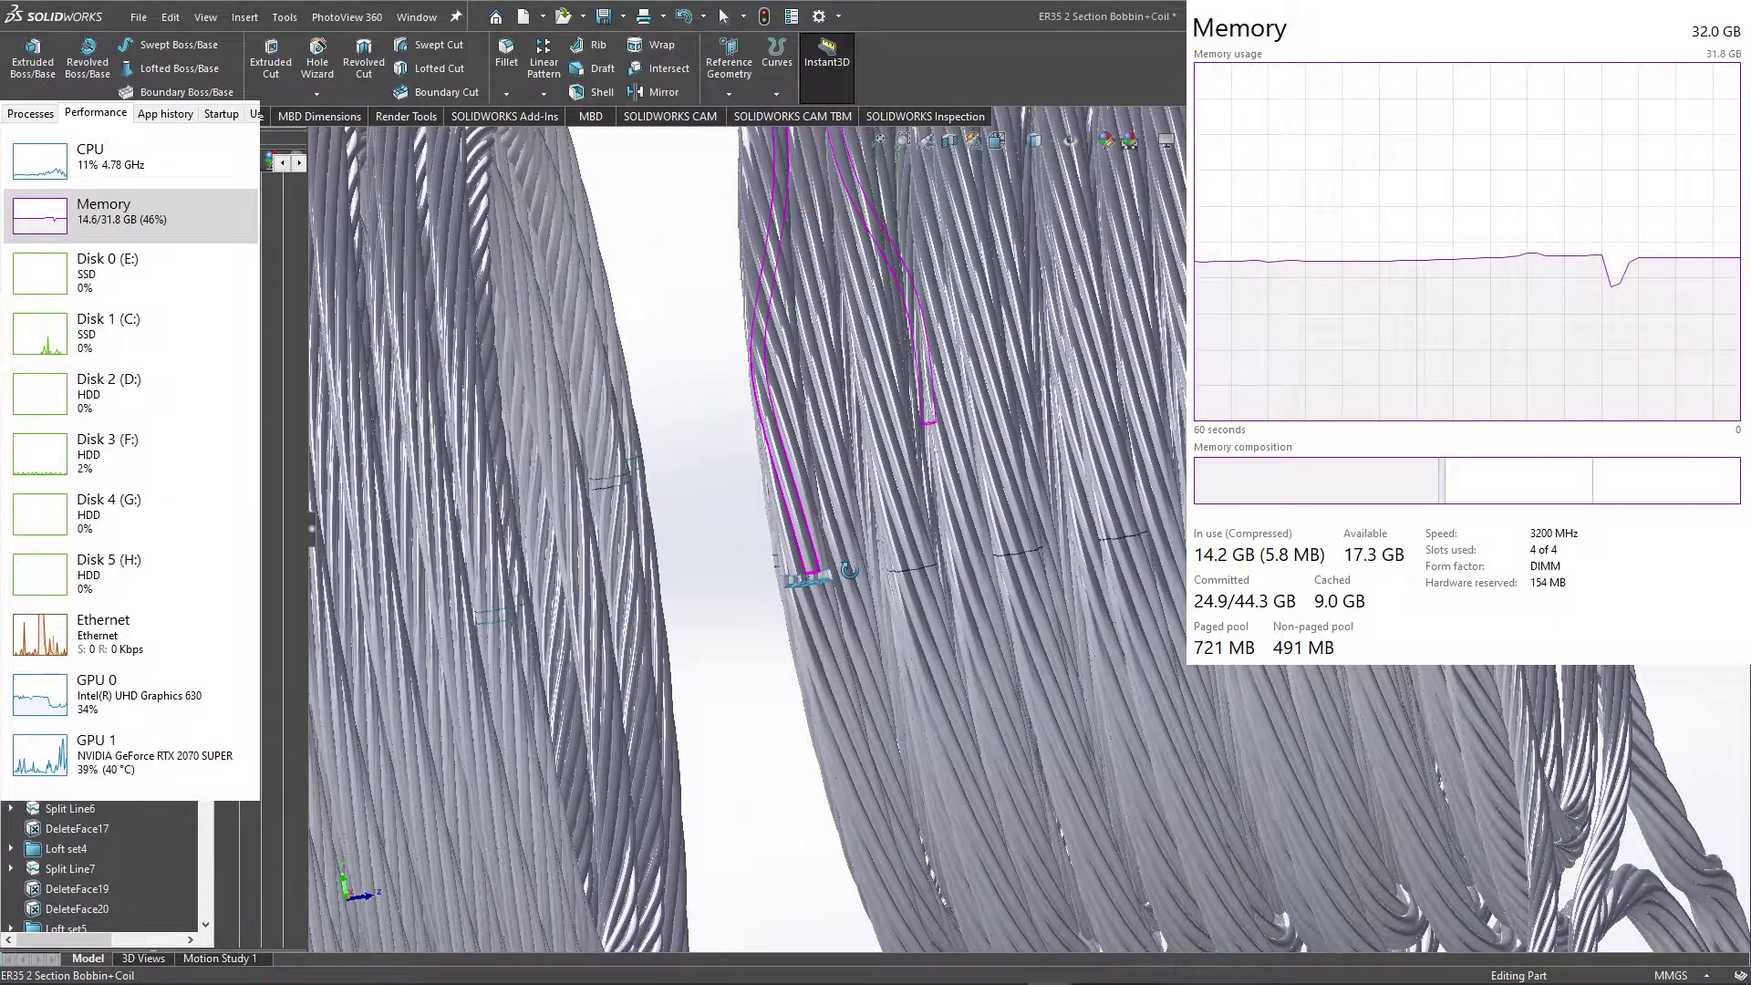
{"action": "mouse_move", "coordinate": [849, 570]}
{"action": "middle_mouse_down"}
{"action": "mouse_move", "coordinate": [835, 562]}
{"action": "mouse_move", "coordinate": [973, 550]}
{"action": "middle_mouse_up"}
Step: Select Loft123 in the FeatureManager tree and open its right-click menu
{"action": "scroll", "coordinate": [1062, 543], "scroll_direction": "up", "scroll_amount": 5}
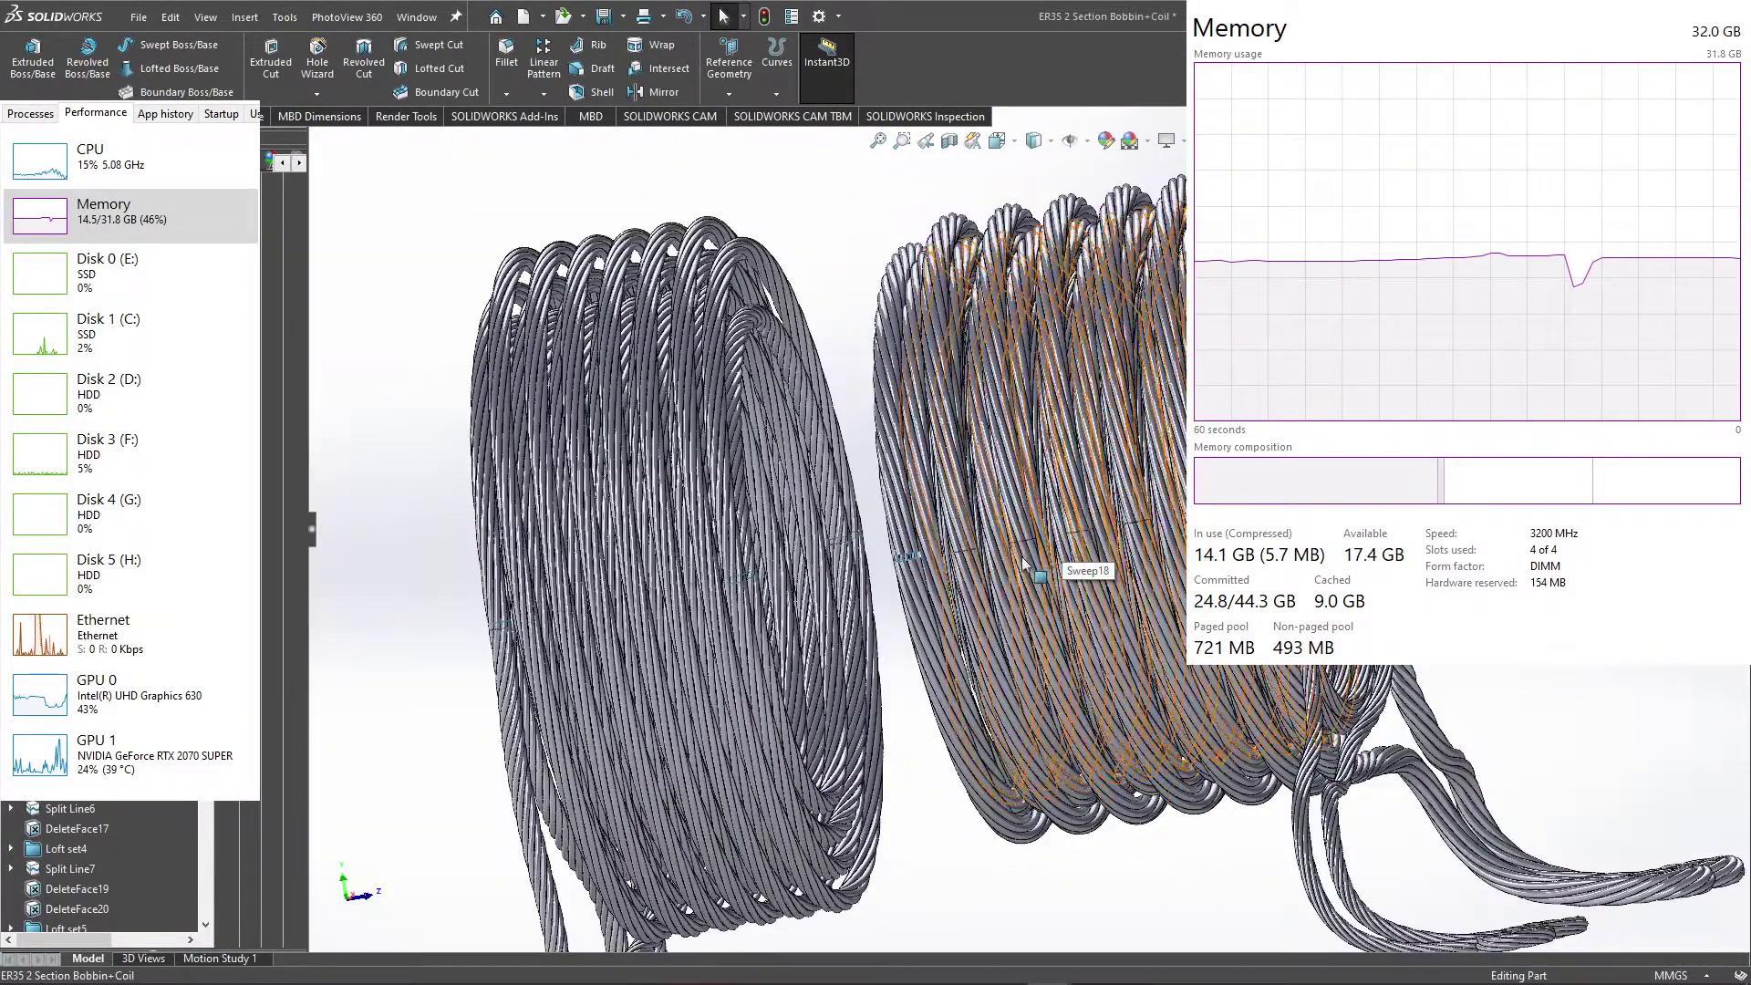
{"action": "scroll", "coordinate": [844, 541], "scroll_direction": "down", "scroll_amount": 4}
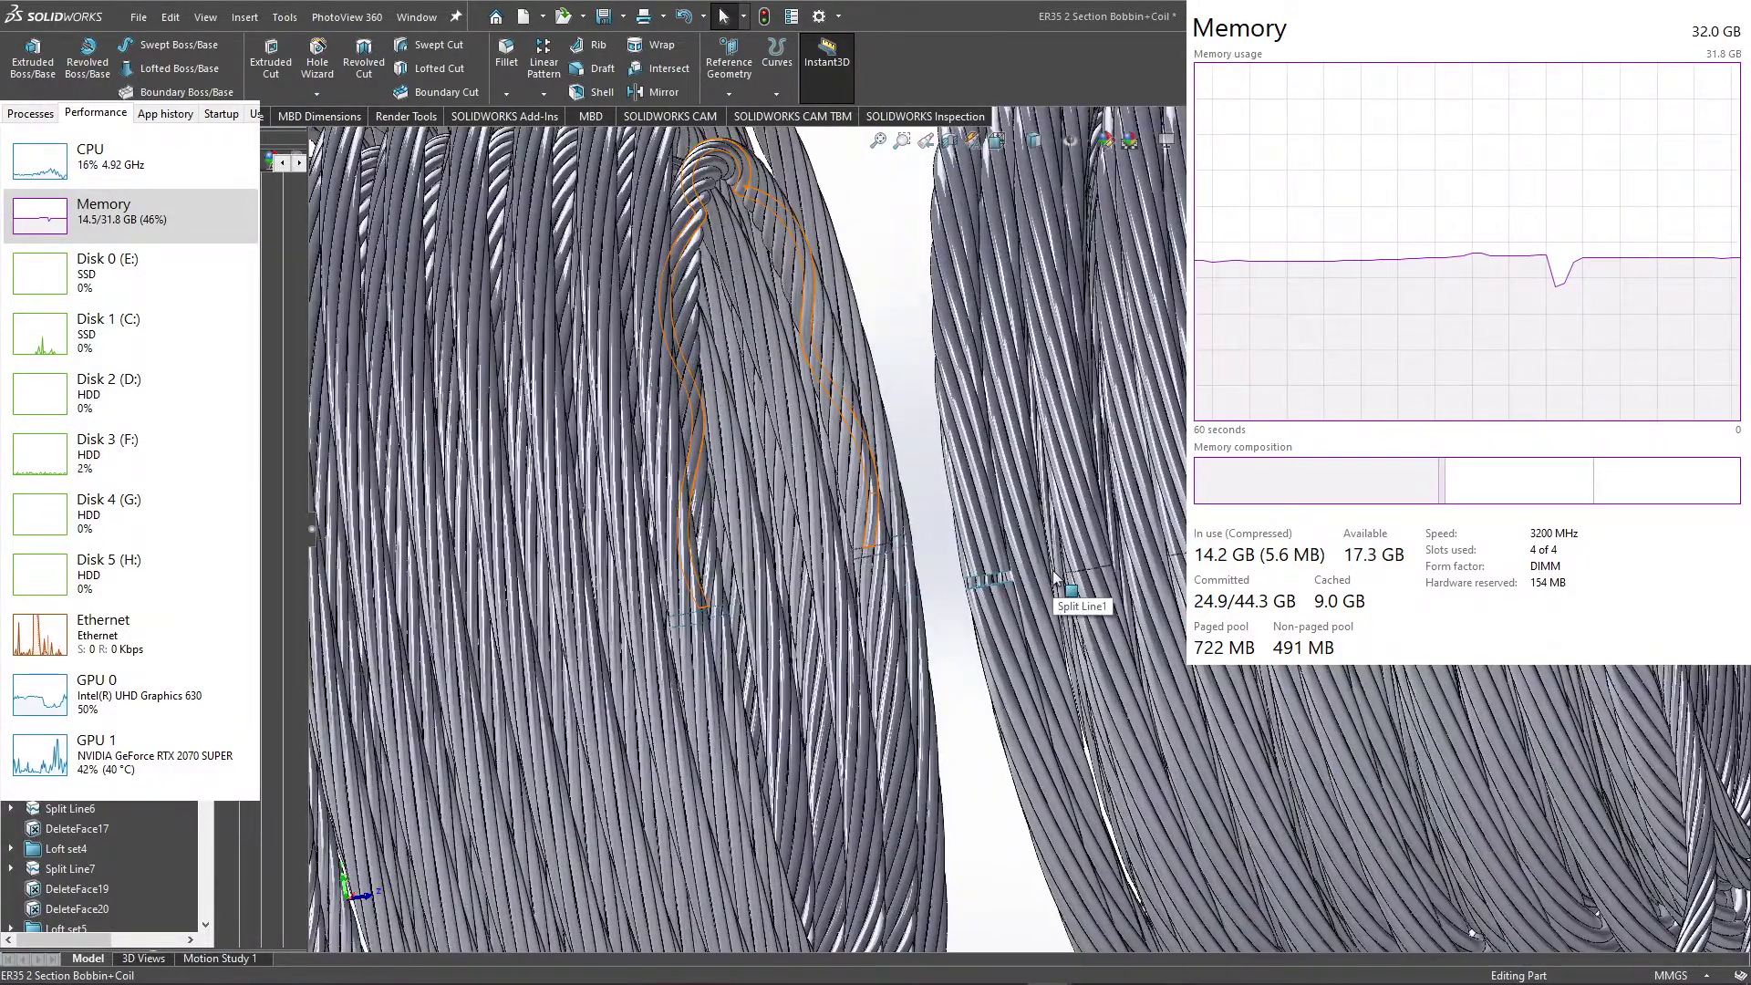
{"action": "scroll", "coordinate": [1049, 588], "scroll_direction": "up", "scroll_amount": 5}
{"action": "scroll", "coordinate": [1049, 588], "scroll_direction": "down", "scroll_amount": 3}
{"action": "scroll", "coordinate": [1010, 538], "scroll_direction": "up", "scroll_amount": 5}
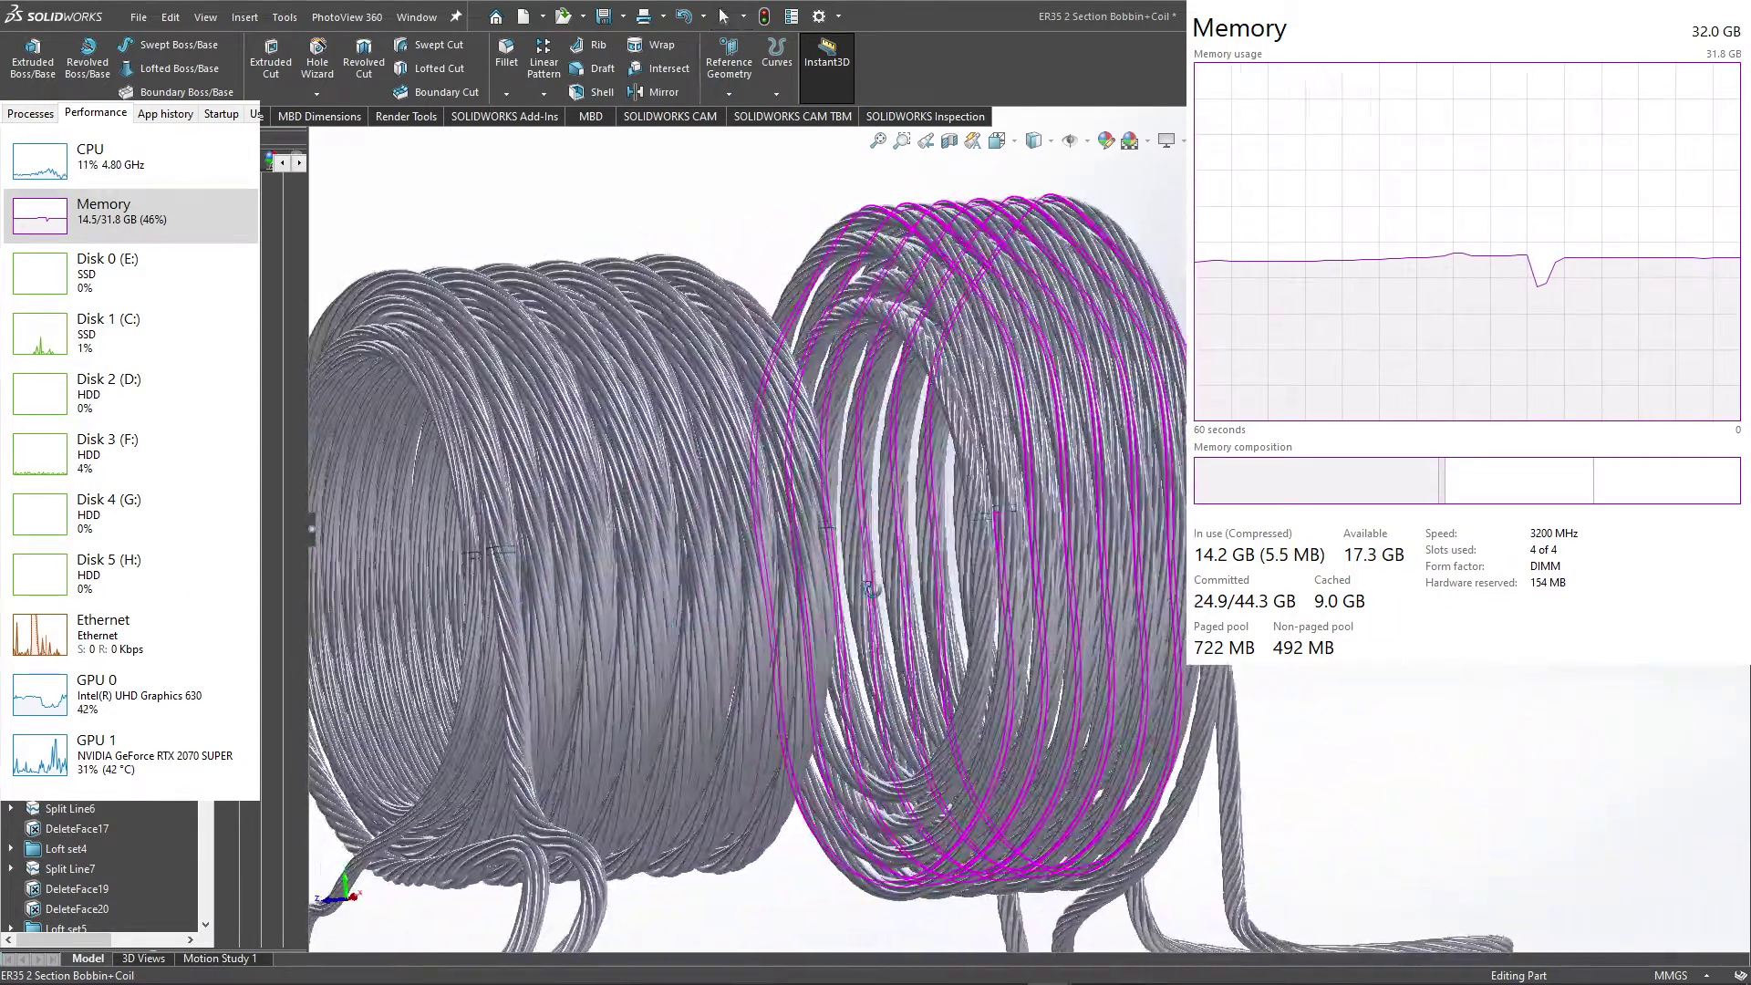
{"action": "scroll", "coordinate": [1011, 538], "scroll_direction": "down", "scroll_amount": 6}
{"action": "scroll", "coordinate": [1010, 538], "scroll_direction": "down", "scroll_amount": 2}
{"action": "scroll", "coordinate": [1011, 538], "scroll_direction": "down", "scroll_amount": 2}
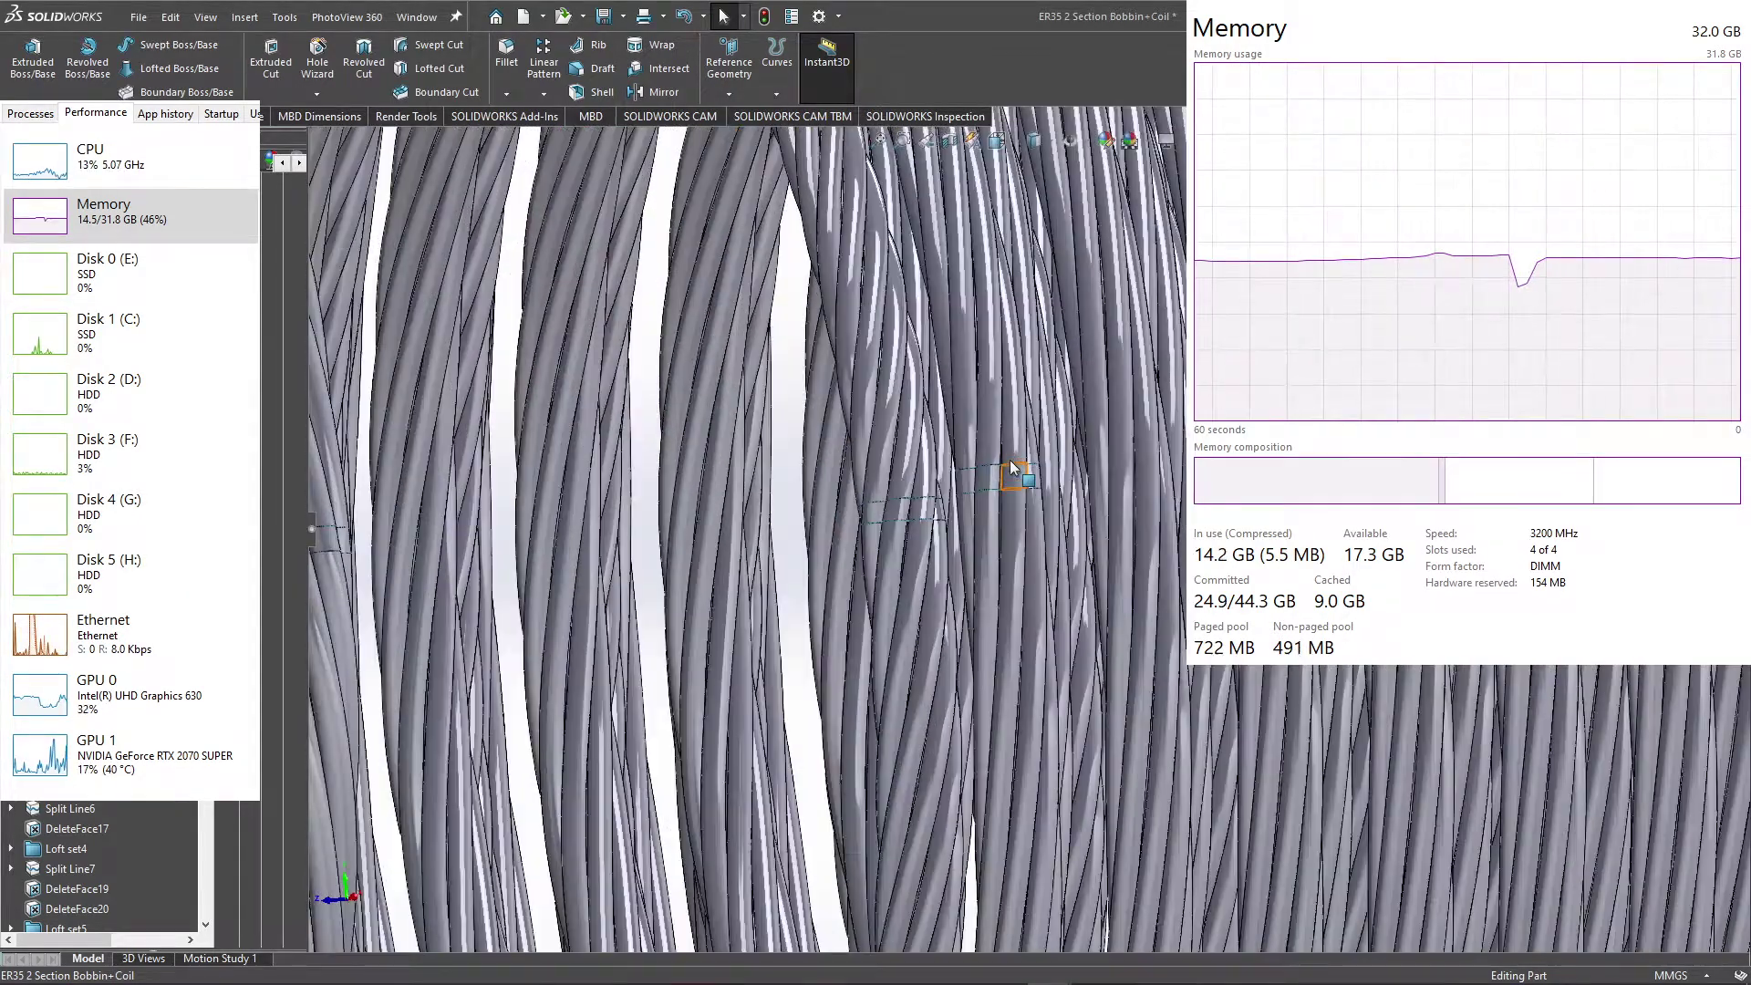
{"action": "scroll", "coordinate": [100, 866], "scroll_direction": "down", "scroll_amount": 5}
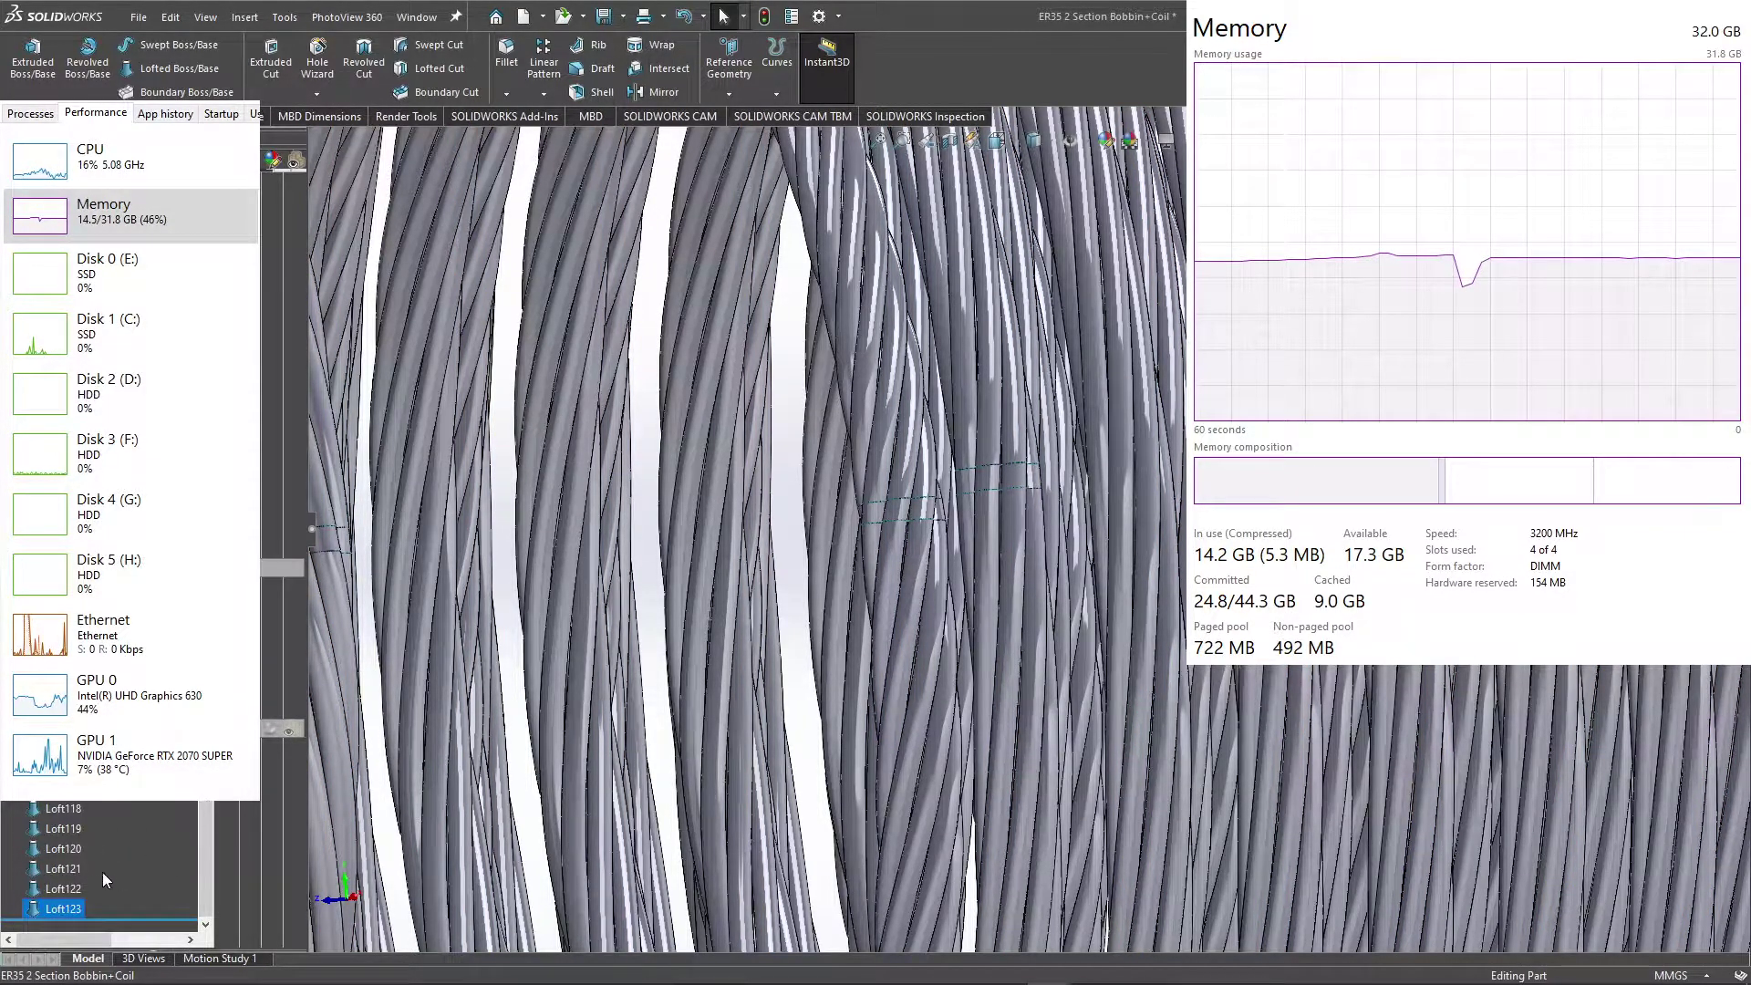
{"action": "left_click", "coordinate": [46, 908]}
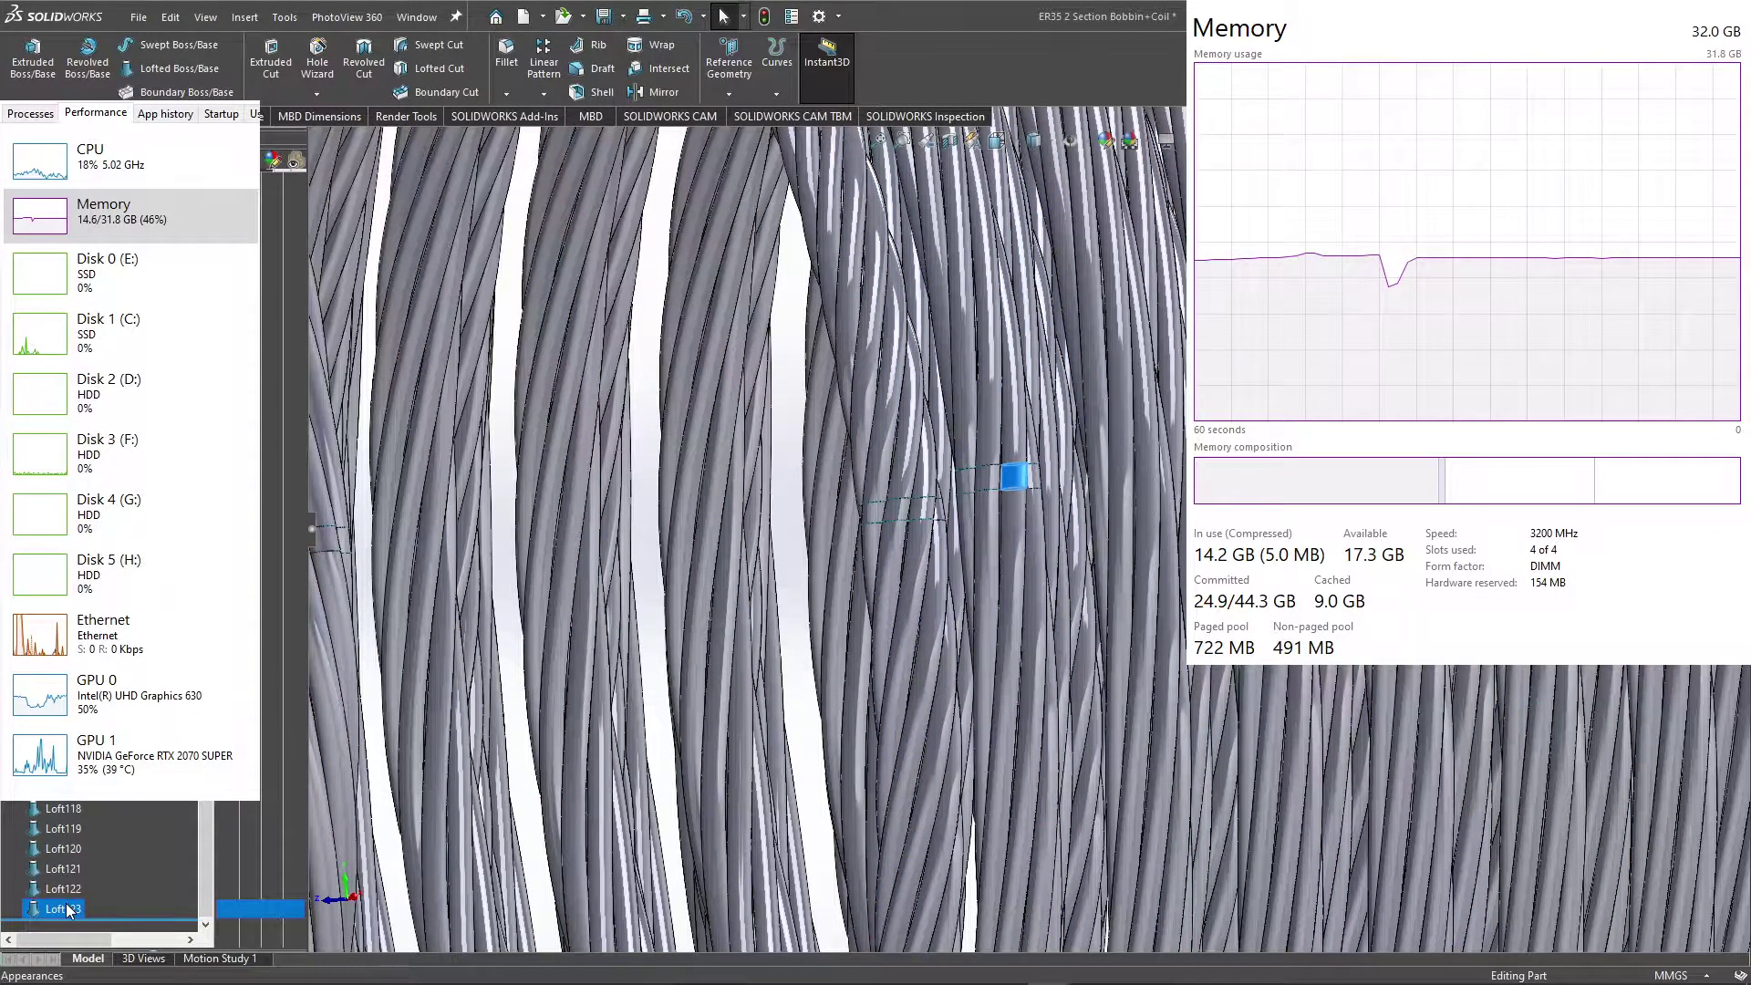
{"action": "right_click", "coordinate": [66, 903]}
Step: Delete Loft123, confirm with Yes, and zoom to fit both coils
{"action": "left_click", "coordinate": [69, 871]}
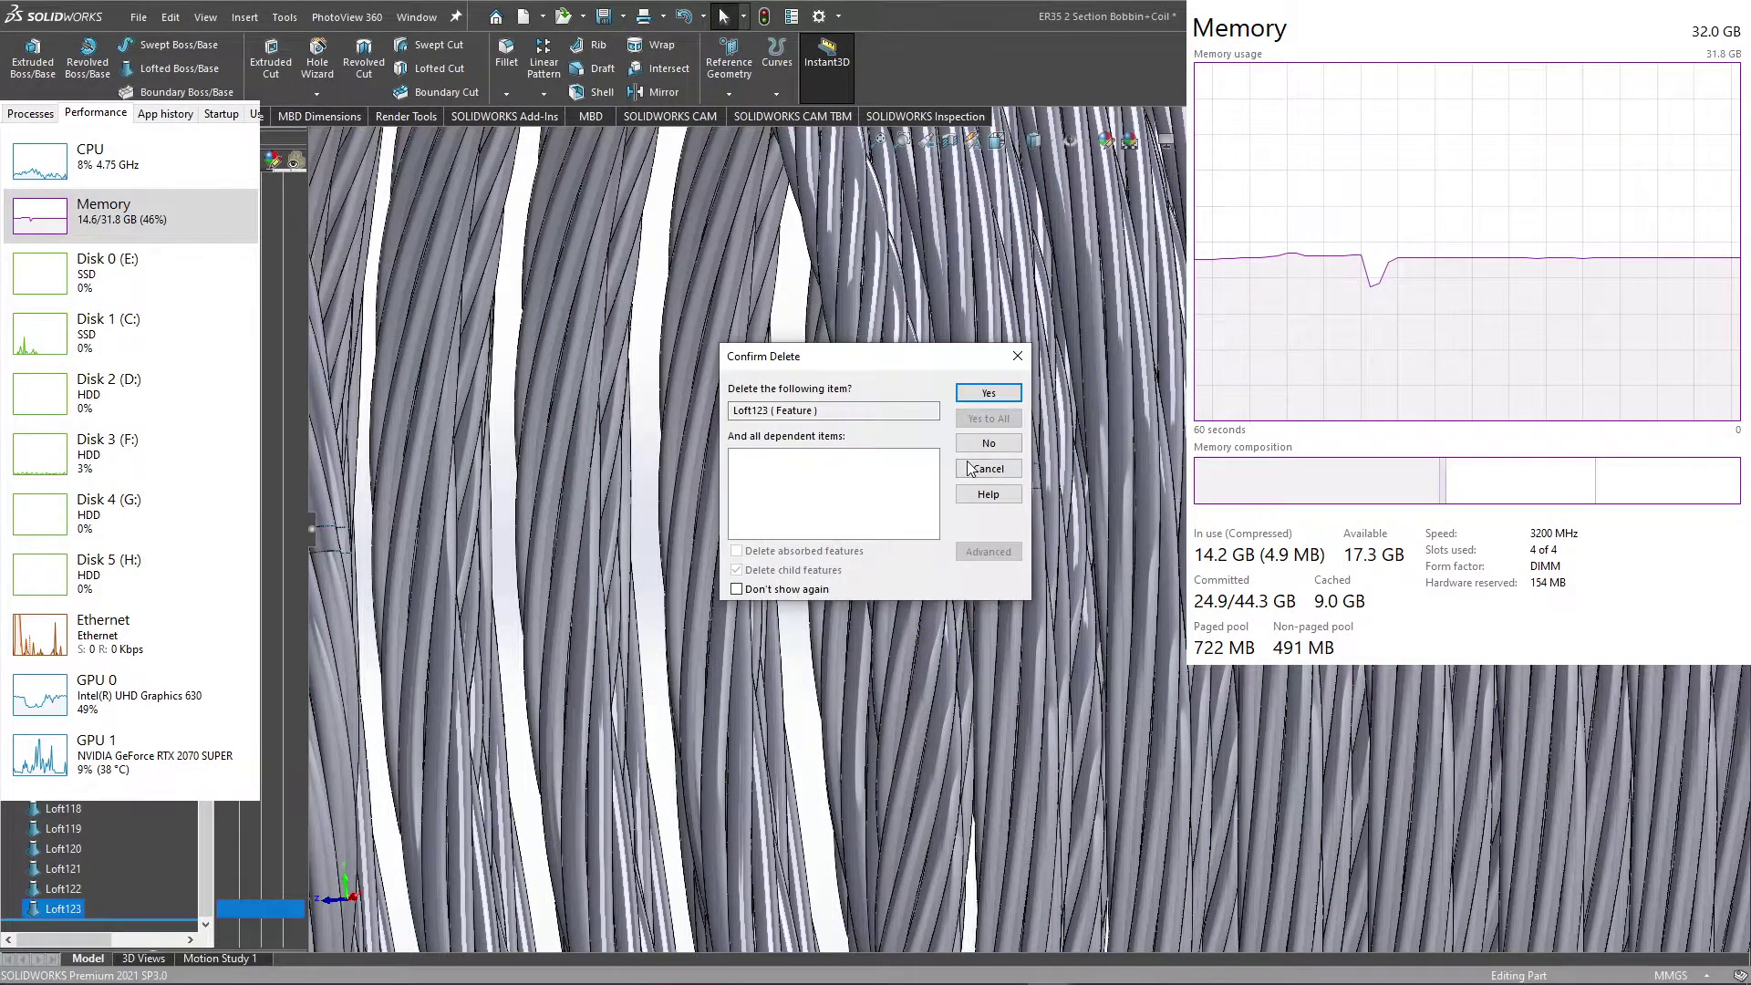
{"action": "left_click", "coordinate": [989, 393]}
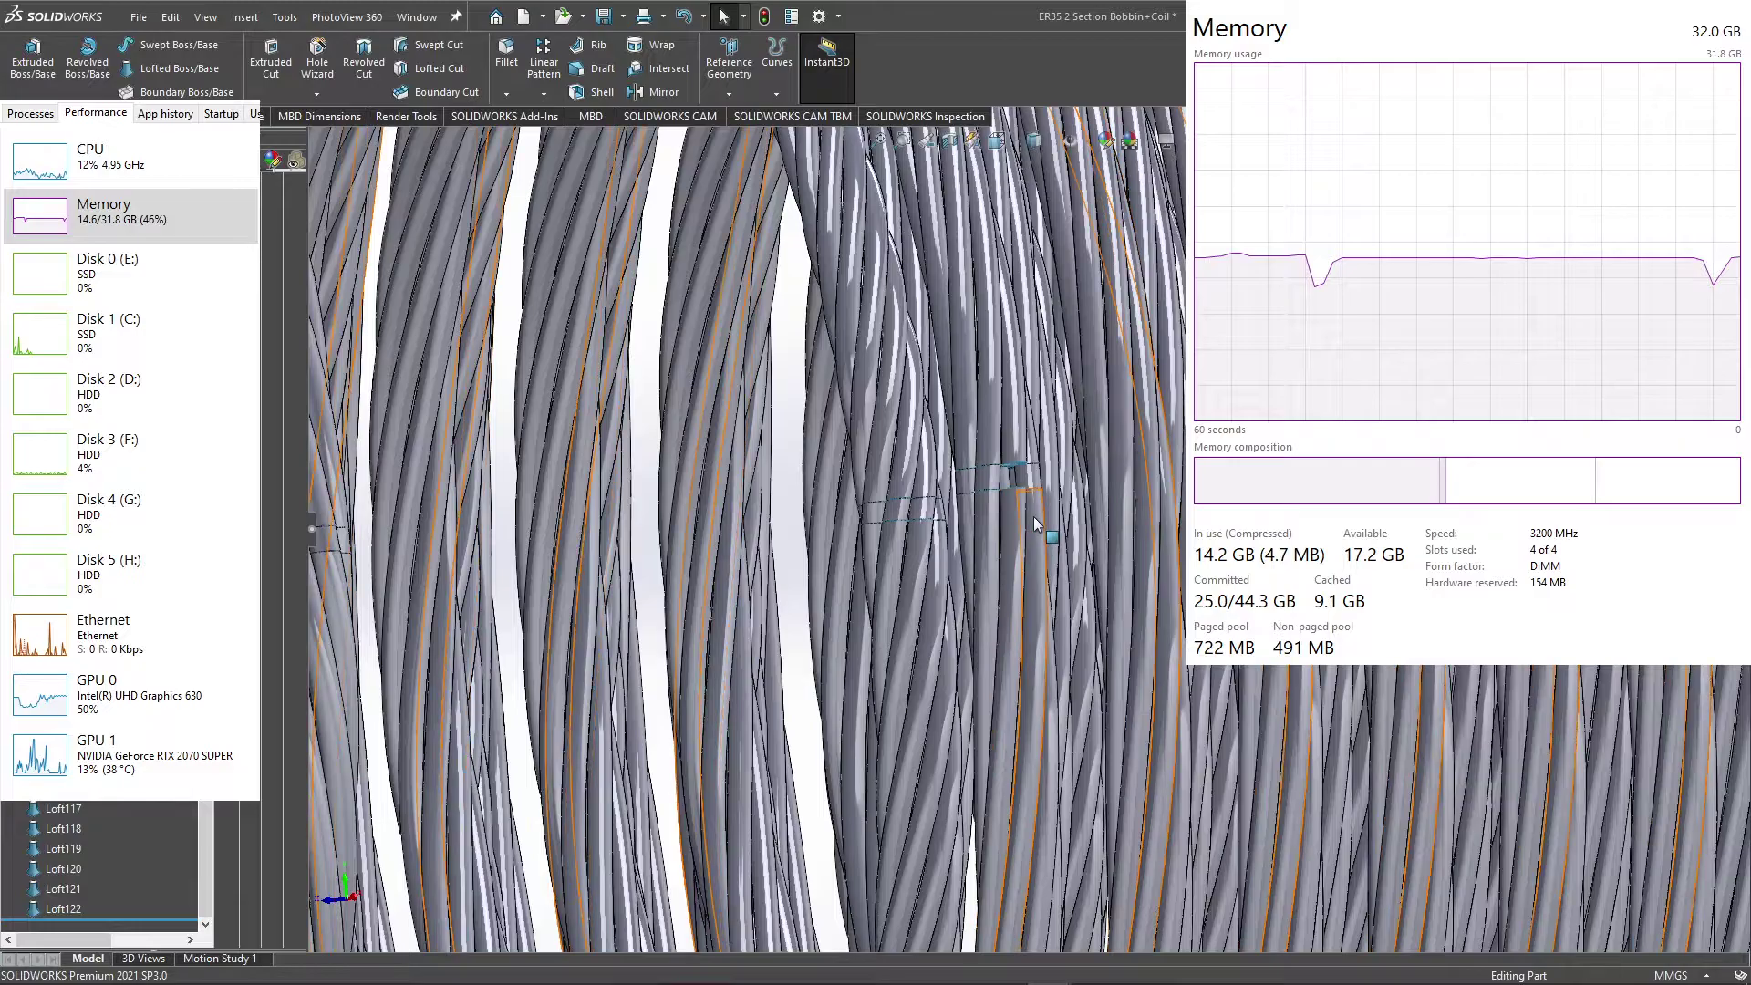
{"action": "key", "text": "f"}
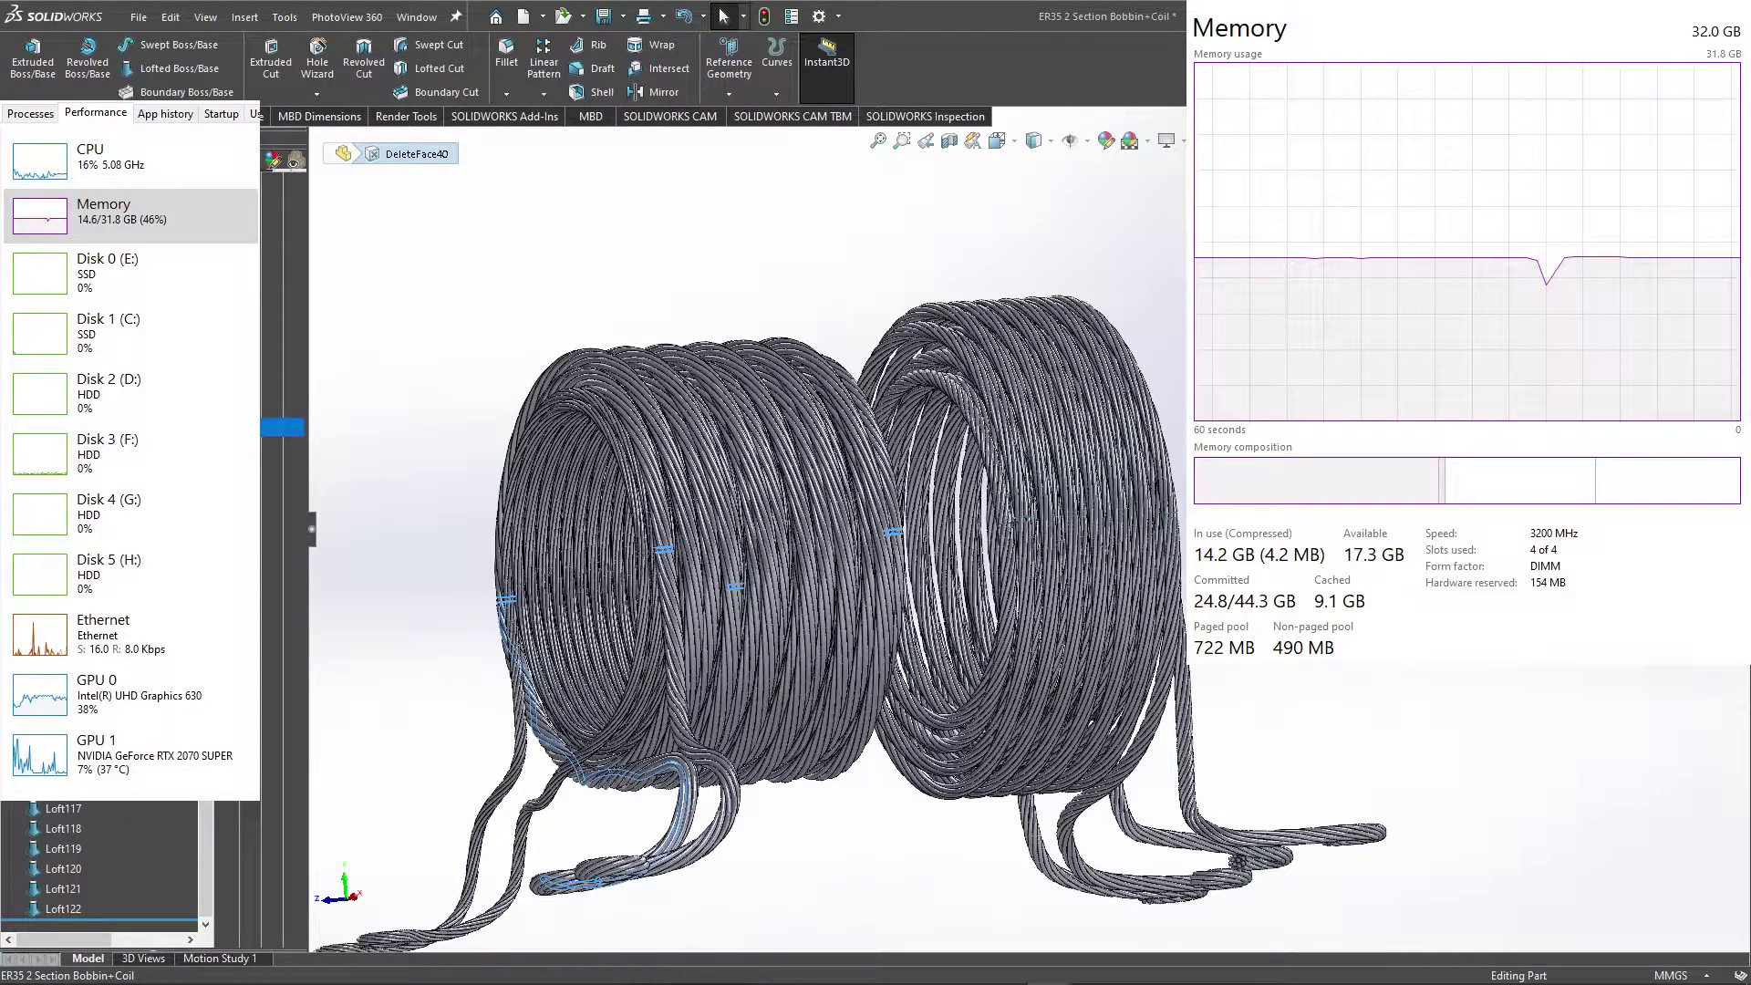
{"action": "scroll", "coordinate": [1017, 516], "scroll_direction": "down", "scroll_amount": 3}
{"action": "scroll", "coordinate": [1009, 527], "scroll_direction": "down", "scroll_amount": 3}
{"action": "scroll", "coordinate": [1095, 511], "scroll_direction": "down", "scroll_amount": 3}
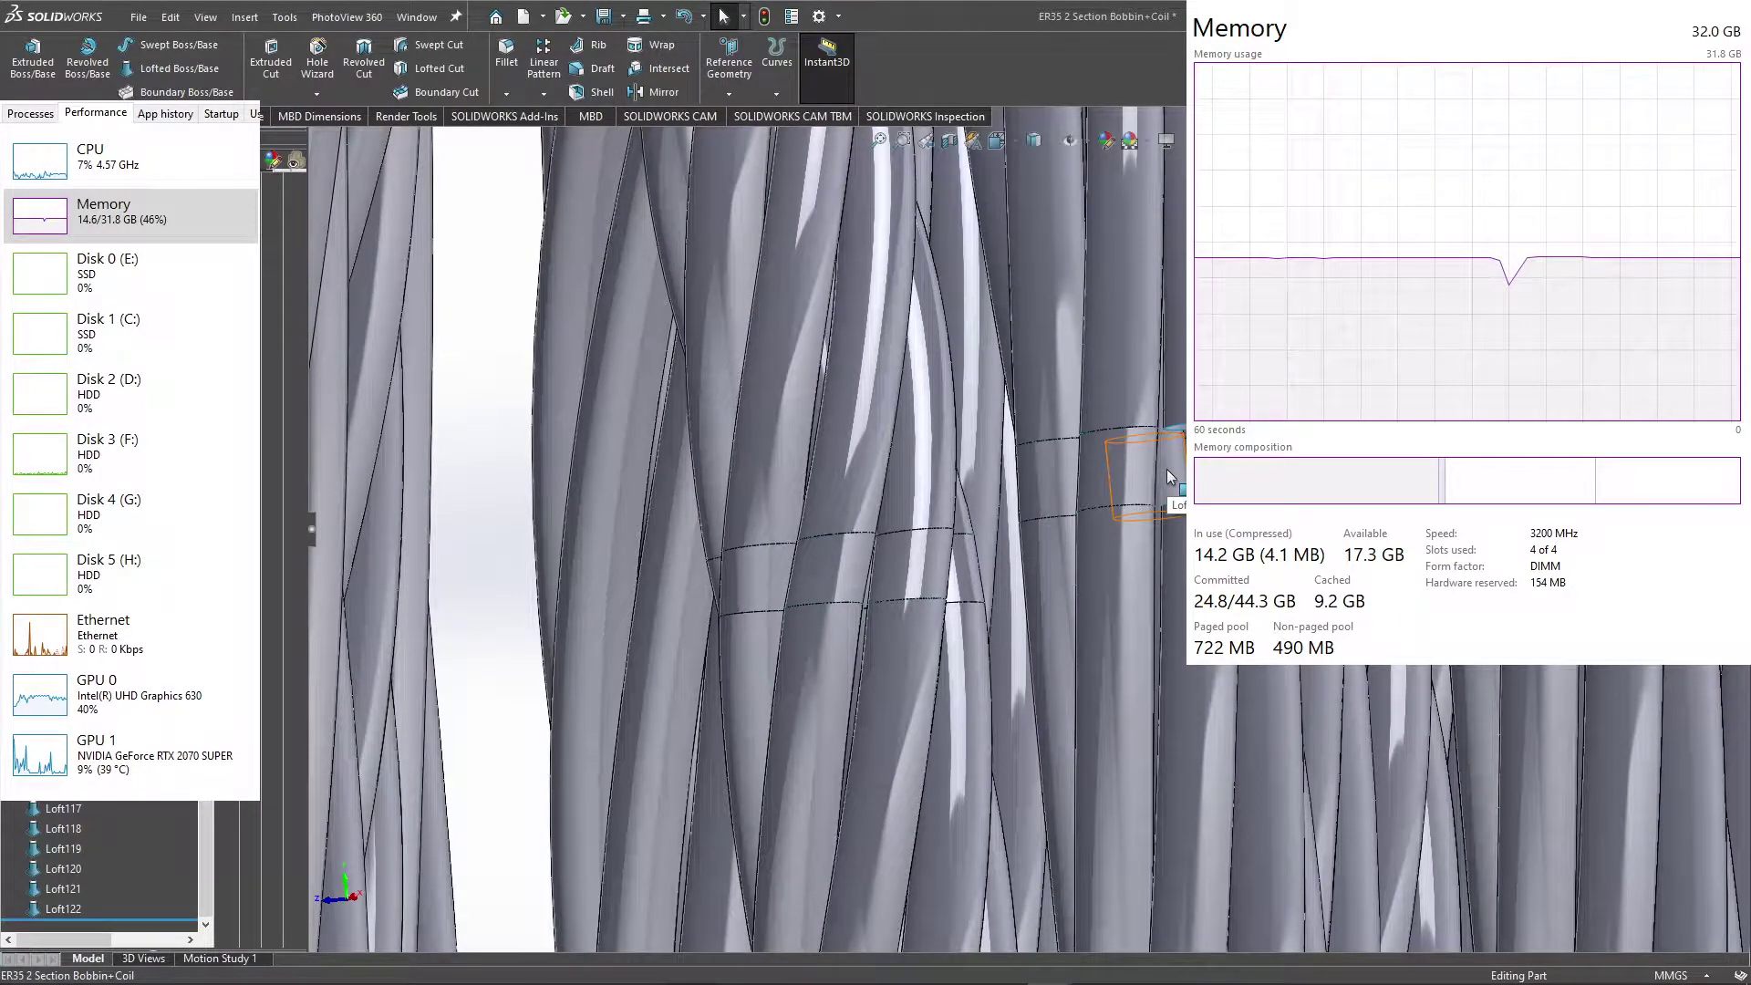
{"action": "left_click", "coordinate": [1168, 469]}
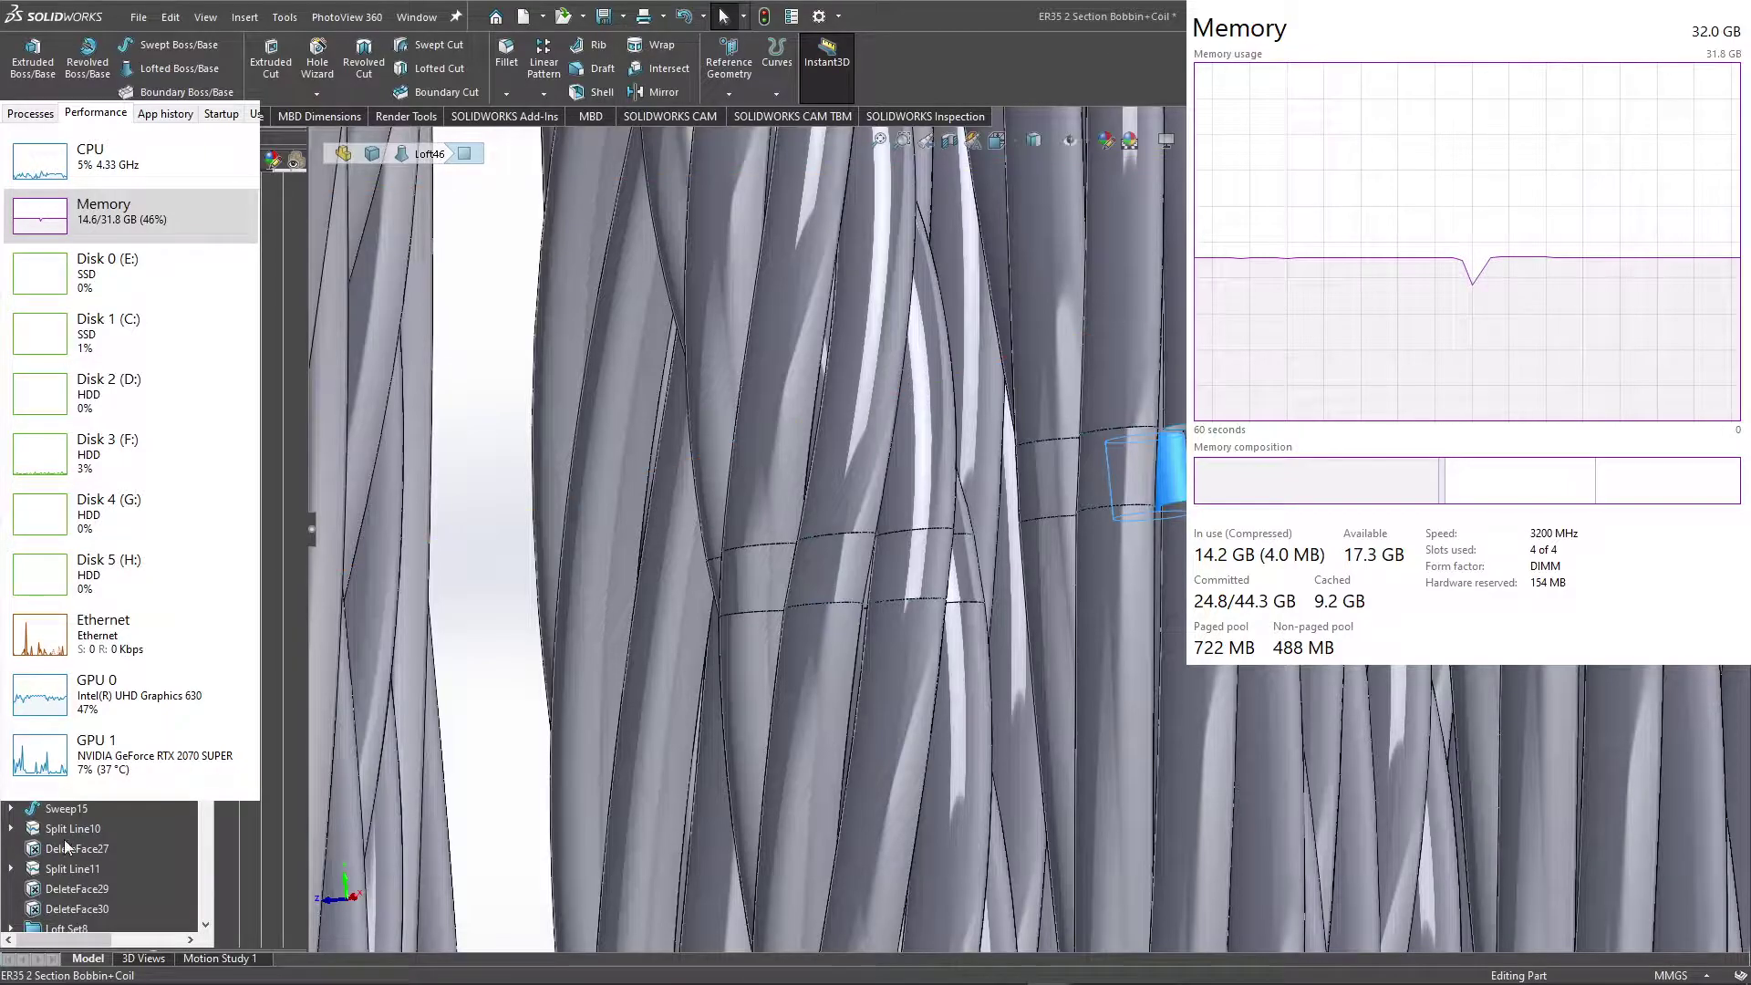
{"action": "scroll", "coordinate": [63, 839], "scroll_direction": "down", "scroll_amount": 10}
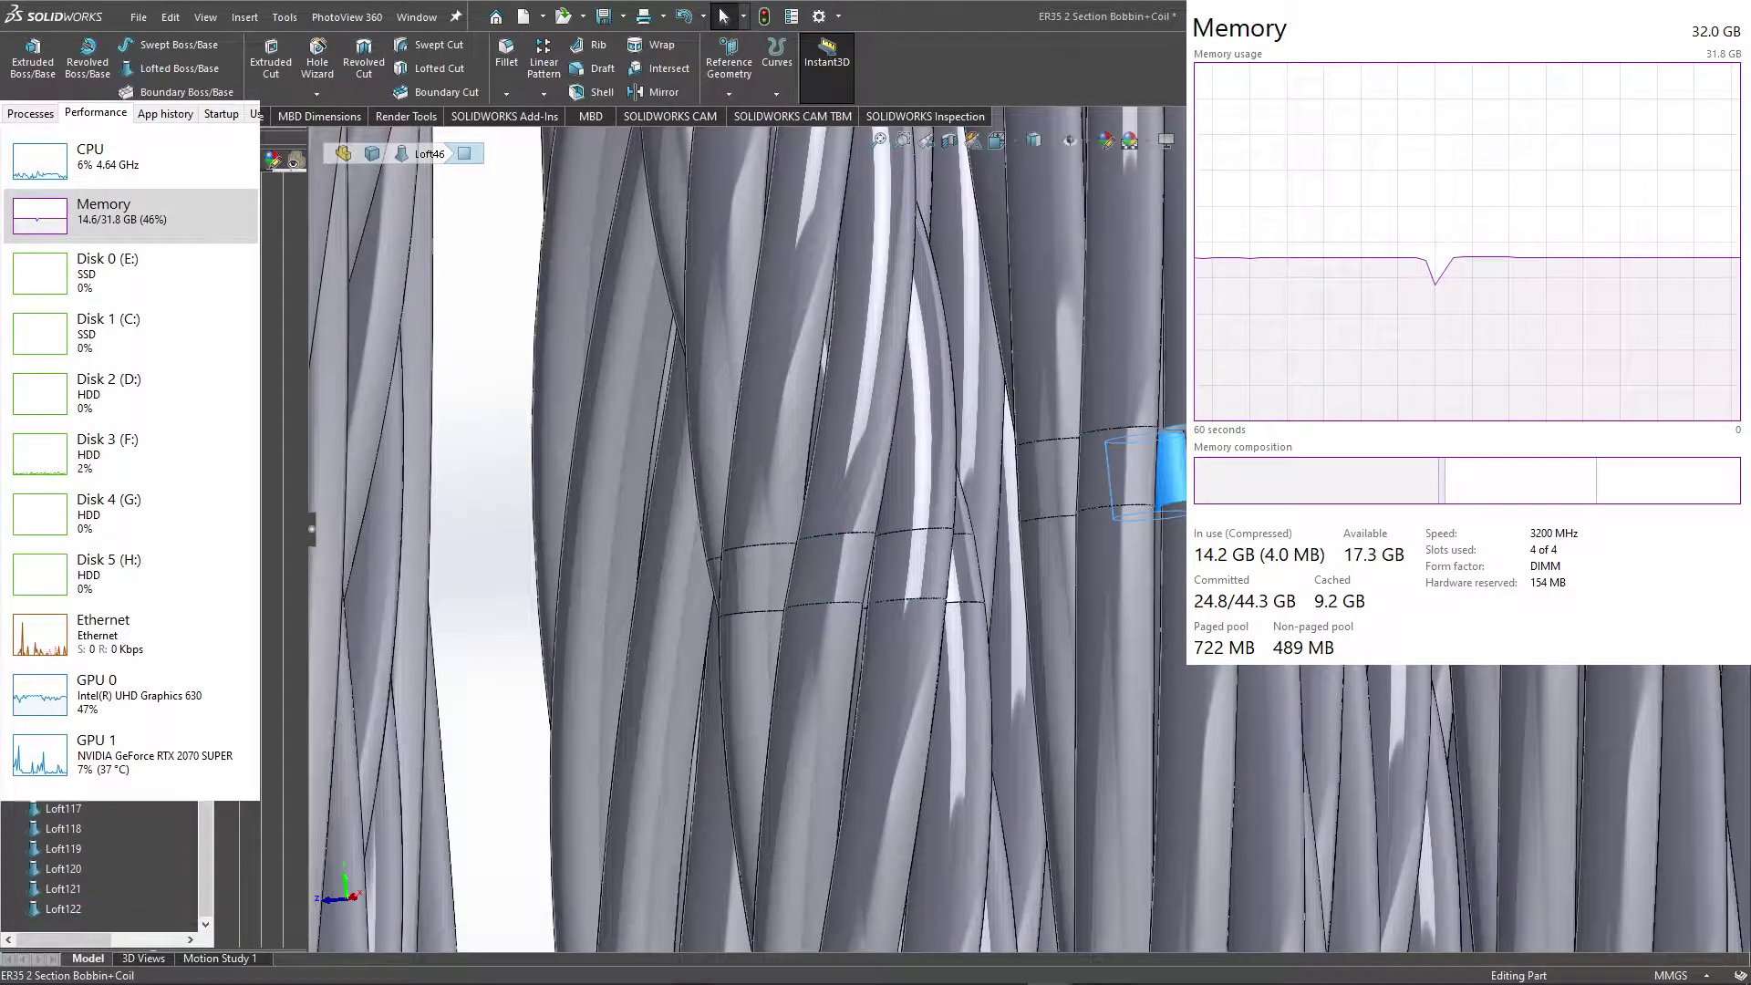
{"action": "scroll", "coordinate": [118, 876], "scroll_direction": "up", "scroll_amount": 5}
{"action": "scroll", "coordinate": [119, 876], "scroll_direction": "up", "scroll_amount": 3}
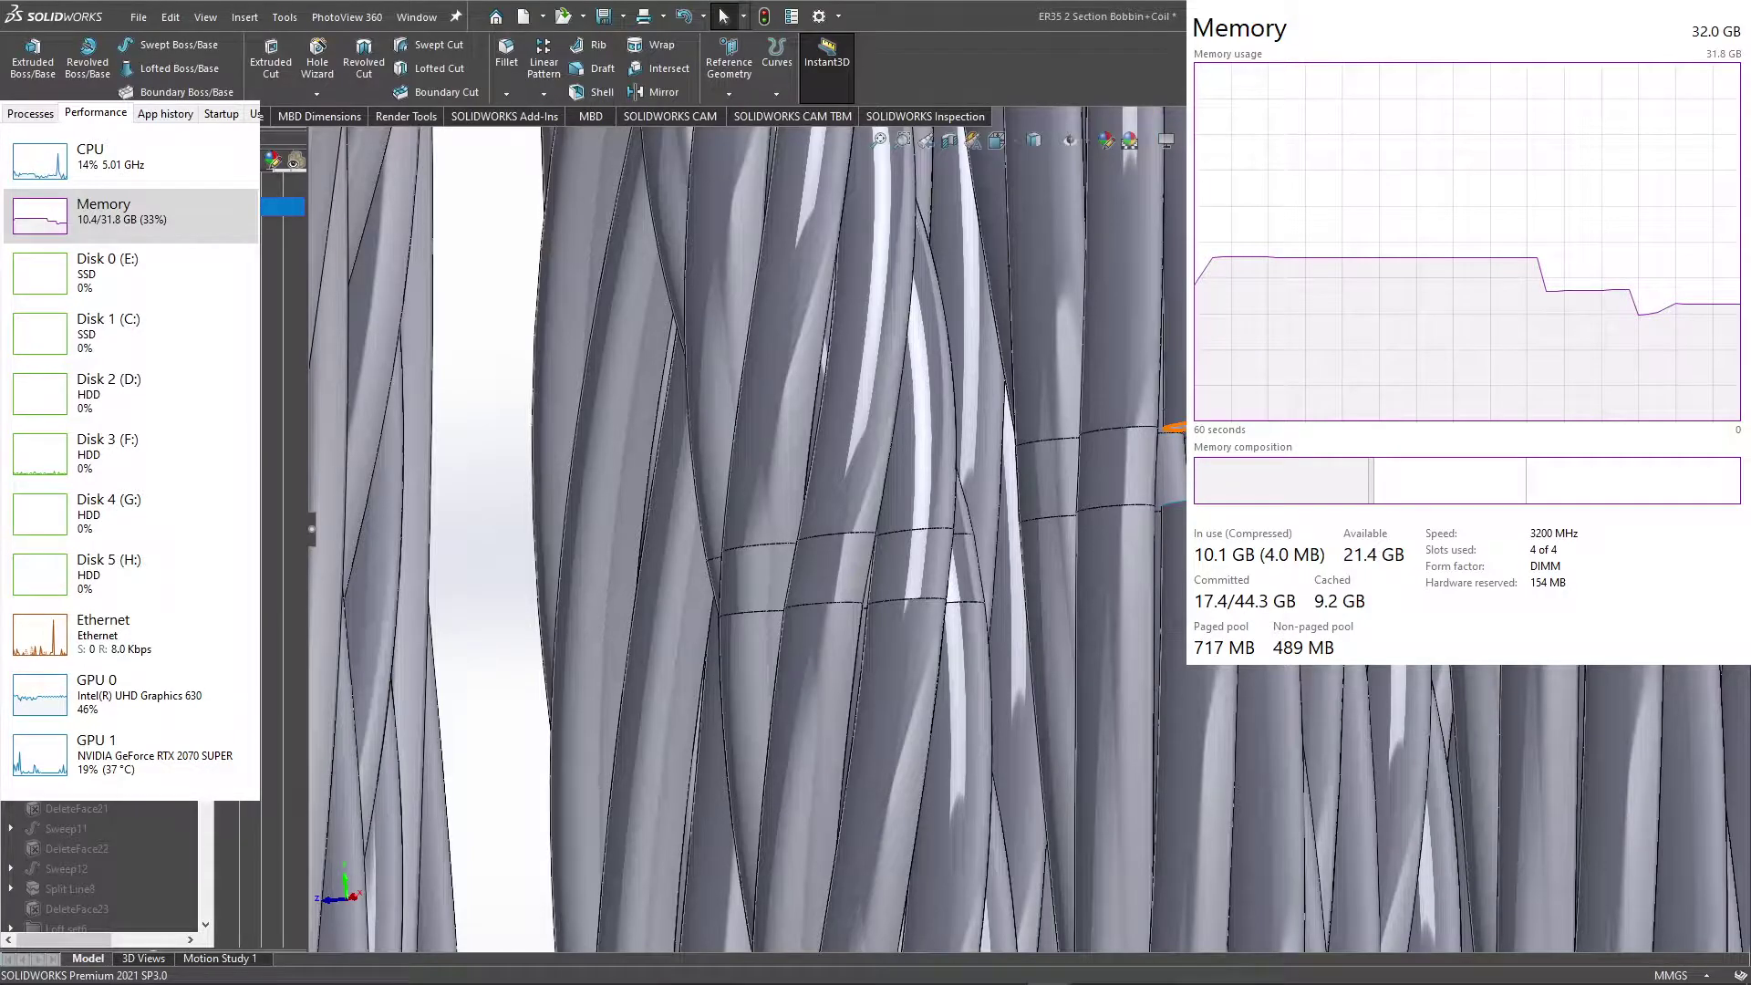
Step: Start a new Lofted Boss/Base and orbit and zoom to the strand gap
{"action": "left_click", "coordinate": [183, 73]}
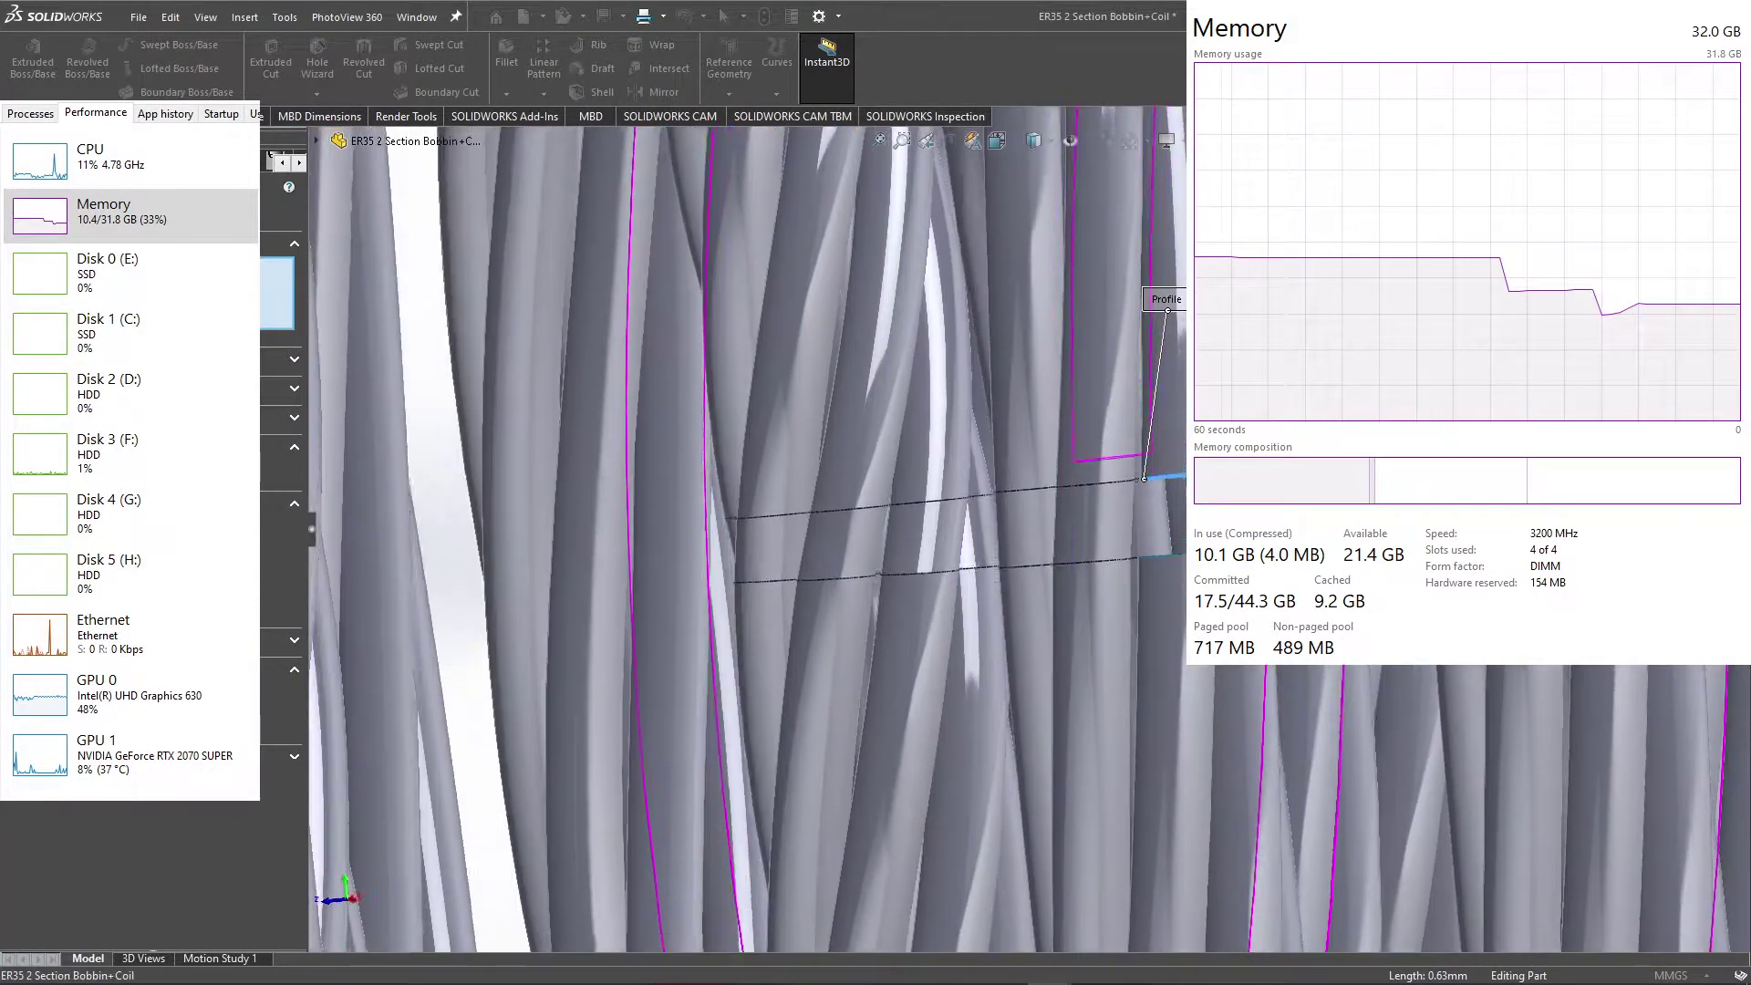
{"action": "middle_click_drag", "start_coordinate": [682, 260], "coordinate": [693, 273]}
{"action": "scroll", "coordinate": [953, 527], "scroll_direction": "up", "scroll_amount": 5}
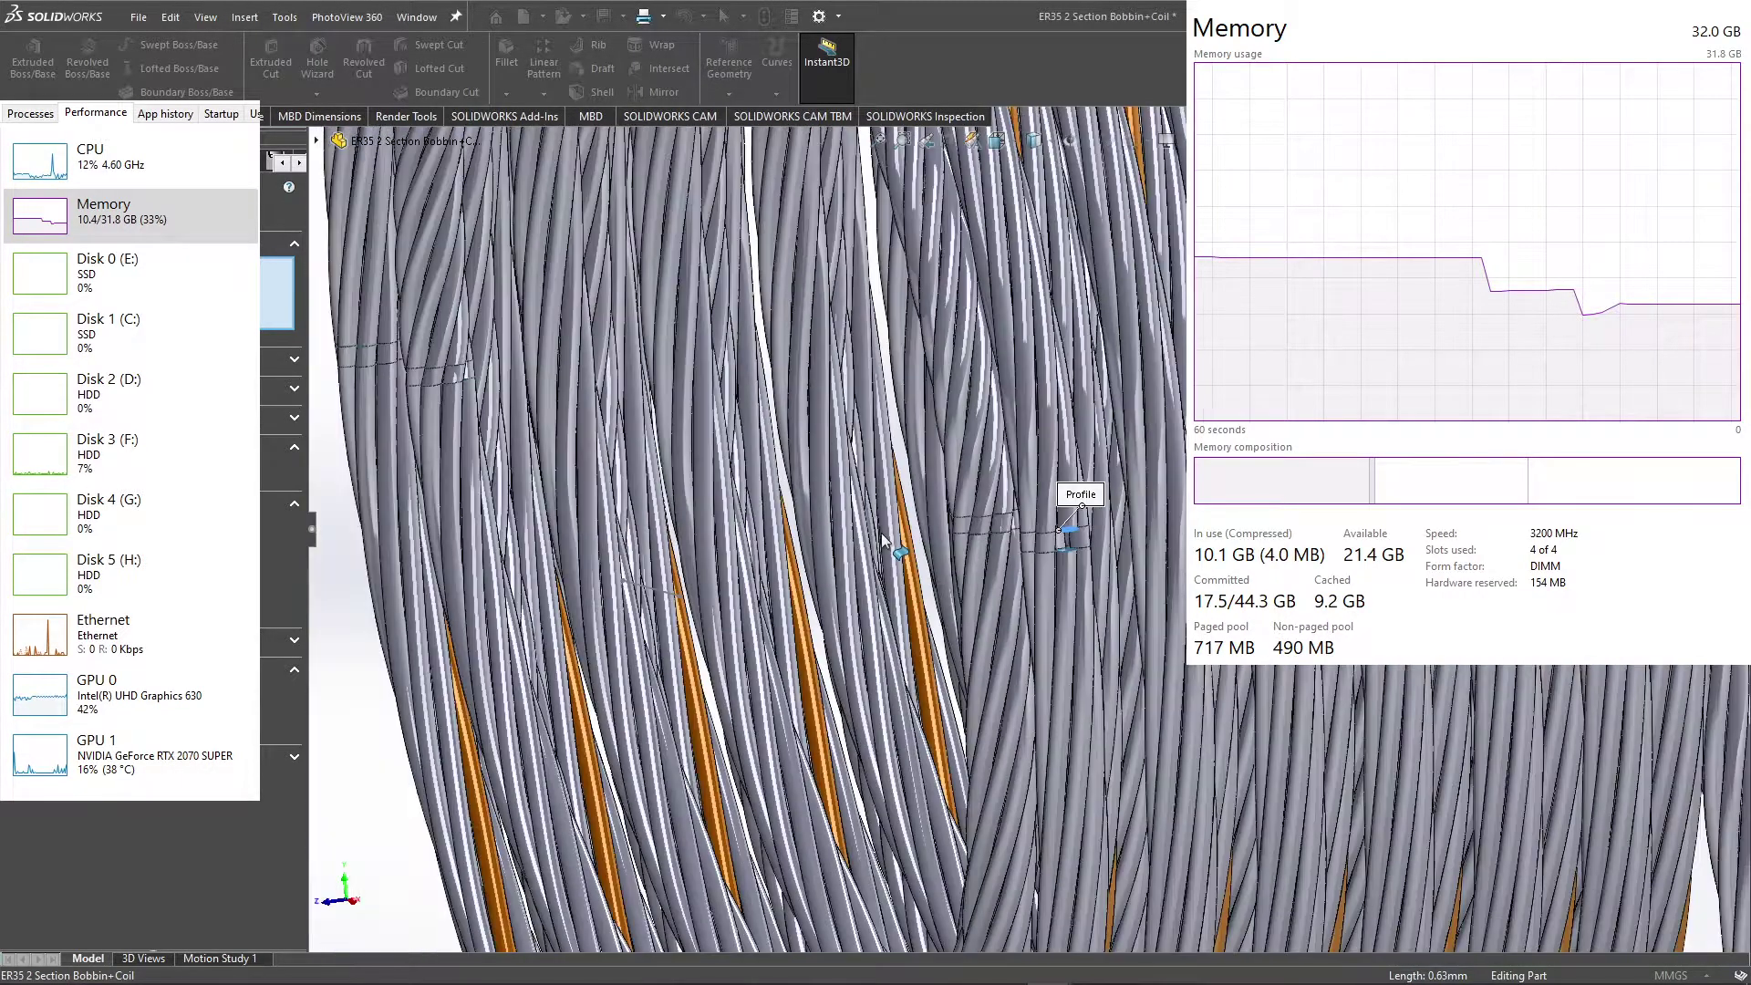
{"action": "scroll", "coordinate": [967, 529], "scroll_direction": "up", "scroll_amount": 5}
{"action": "scroll", "coordinate": [975, 529], "scroll_direction": "up", "scroll_amount": 3}
{"action": "middle_click_drag", "start_coordinate": [975, 529], "coordinate": [1039, 532]}
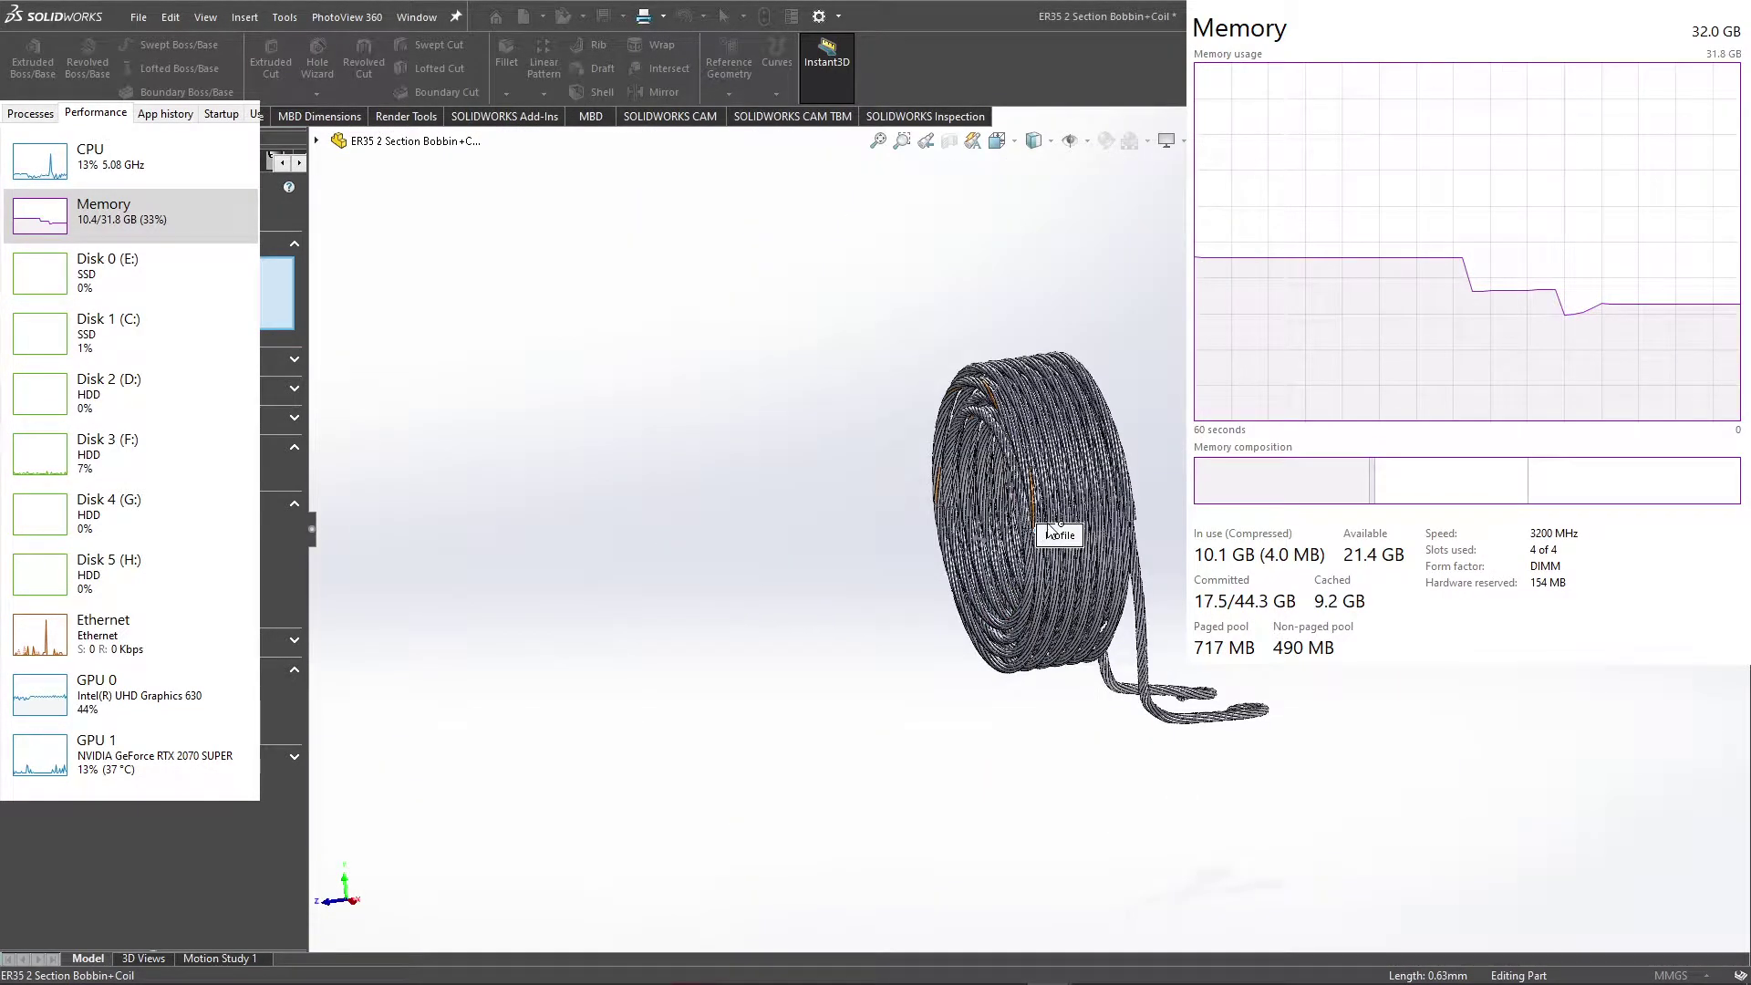
{"action": "scroll", "coordinate": [1051, 529], "scroll_direction": "down", "scroll_amount": 3}
{"action": "scroll", "coordinate": [1054, 531], "scroll_direction": "down", "scroll_amount": 3}
{"action": "scroll", "coordinate": [1095, 531], "scroll_direction": "down", "scroll_amount": 2}
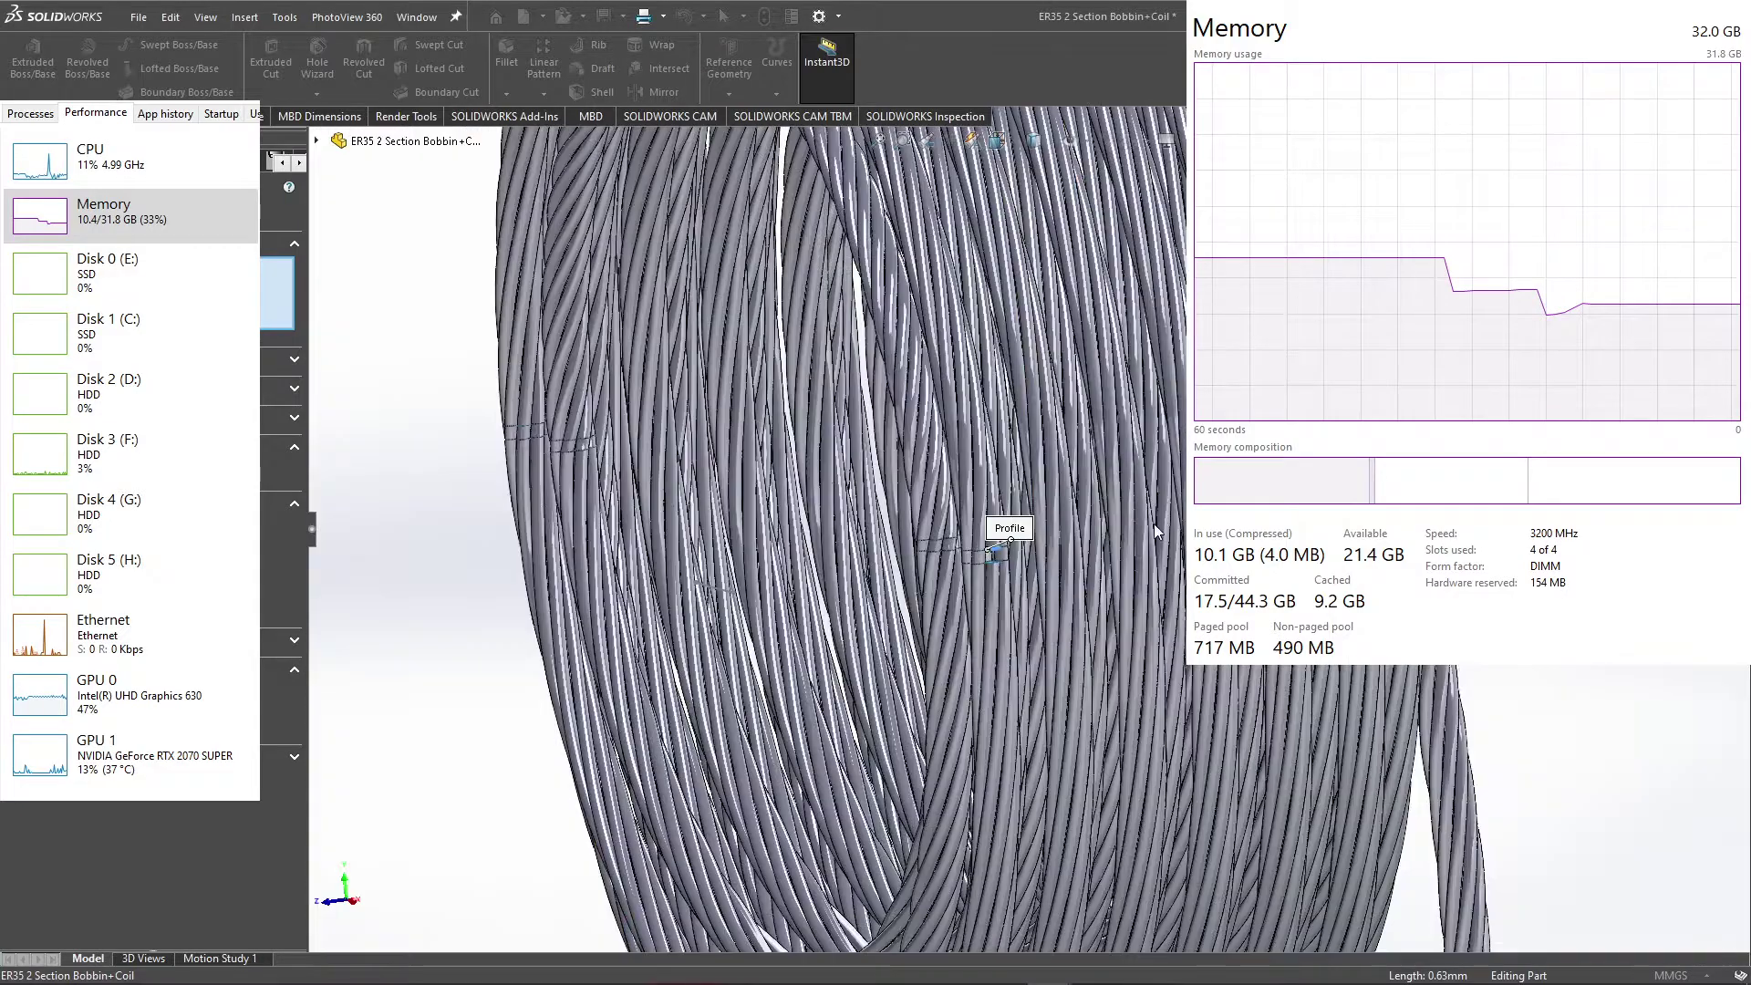
{"action": "scroll", "coordinate": [958, 529], "scroll_direction": "down", "scroll_amount": 2}
{"action": "scroll", "coordinate": [951, 561], "scroll_direction": "down", "scroll_amount": 2}
{"action": "scroll", "coordinate": [956, 572], "scroll_direction": "down", "scroll_amount": 4}
{"action": "scroll", "coordinate": [964, 600], "scroll_direction": "down", "scroll_amount": 2}
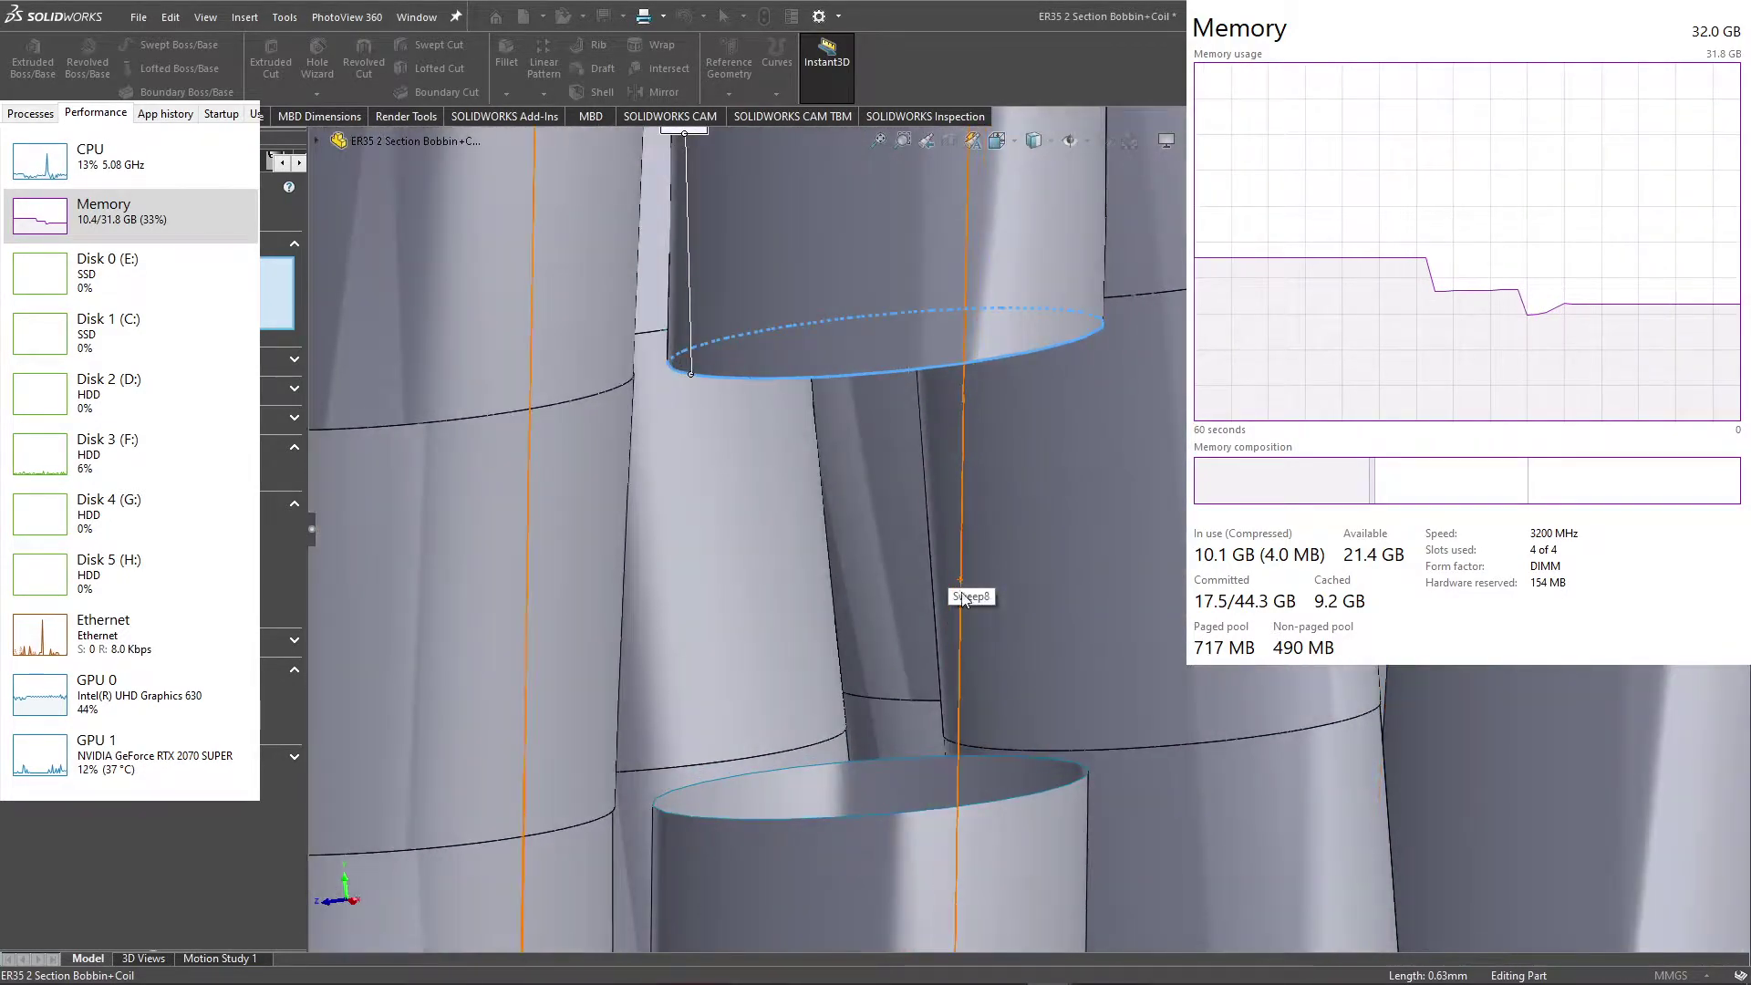
Step: Pick the lower strand end as second profile and view it from the right side
{"action": "left_click", "coordinate": [891, 813]}
{"action": "scroll", "coordinate": [1100, 657], "scroll_direction": "up", "scroll_amount": 3}
{"action": "scroll", "coordinate": [1069, 575], "scroll_direction": "up", "scroll_amount": 1}
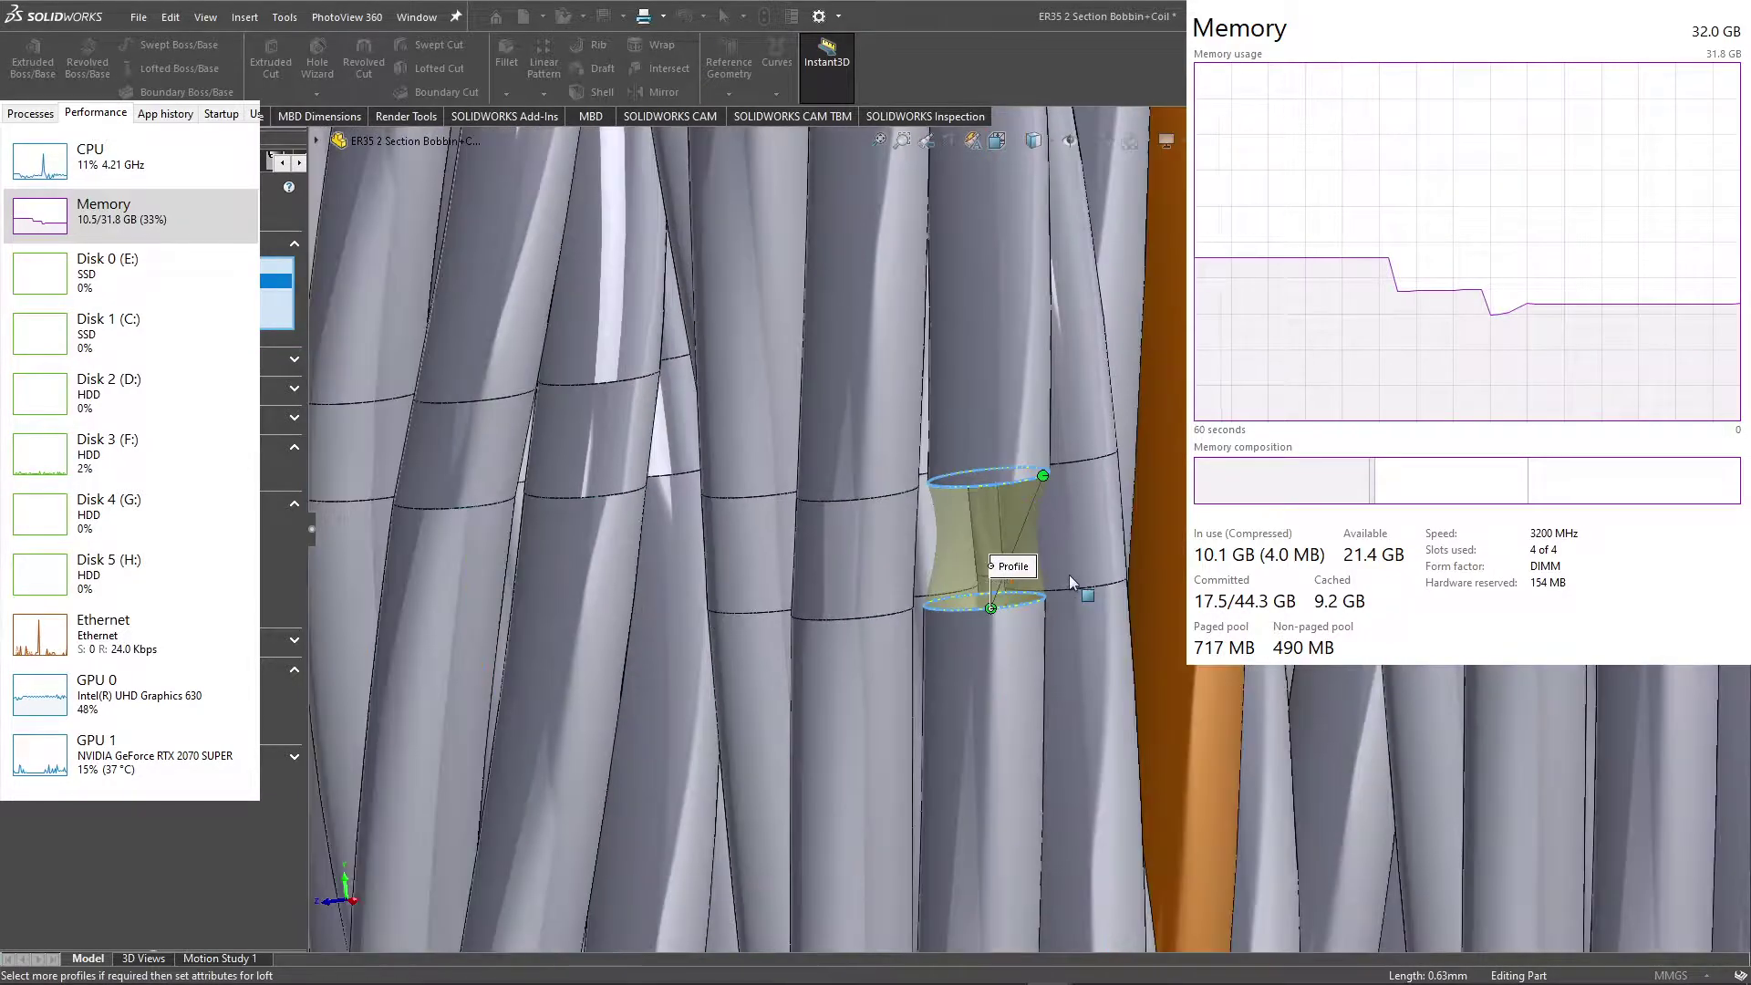
{"action": "scroll", "coordinate": [1076, 574], "scroll_direction": "up", "scroll_amount": 3}
{"action": "scroll", "coordinate": [1077, 575], "scroll_direction": "up", "scroll_amount": 2}
{"action": "scroll", "coordinate": [1076, 575], "scroll_direction": "up", "scroll_amount": 2}
{"action": "scroll", "coordinate": [1075, 580], "scroll_direction": "up", "scroll_amount": 1}
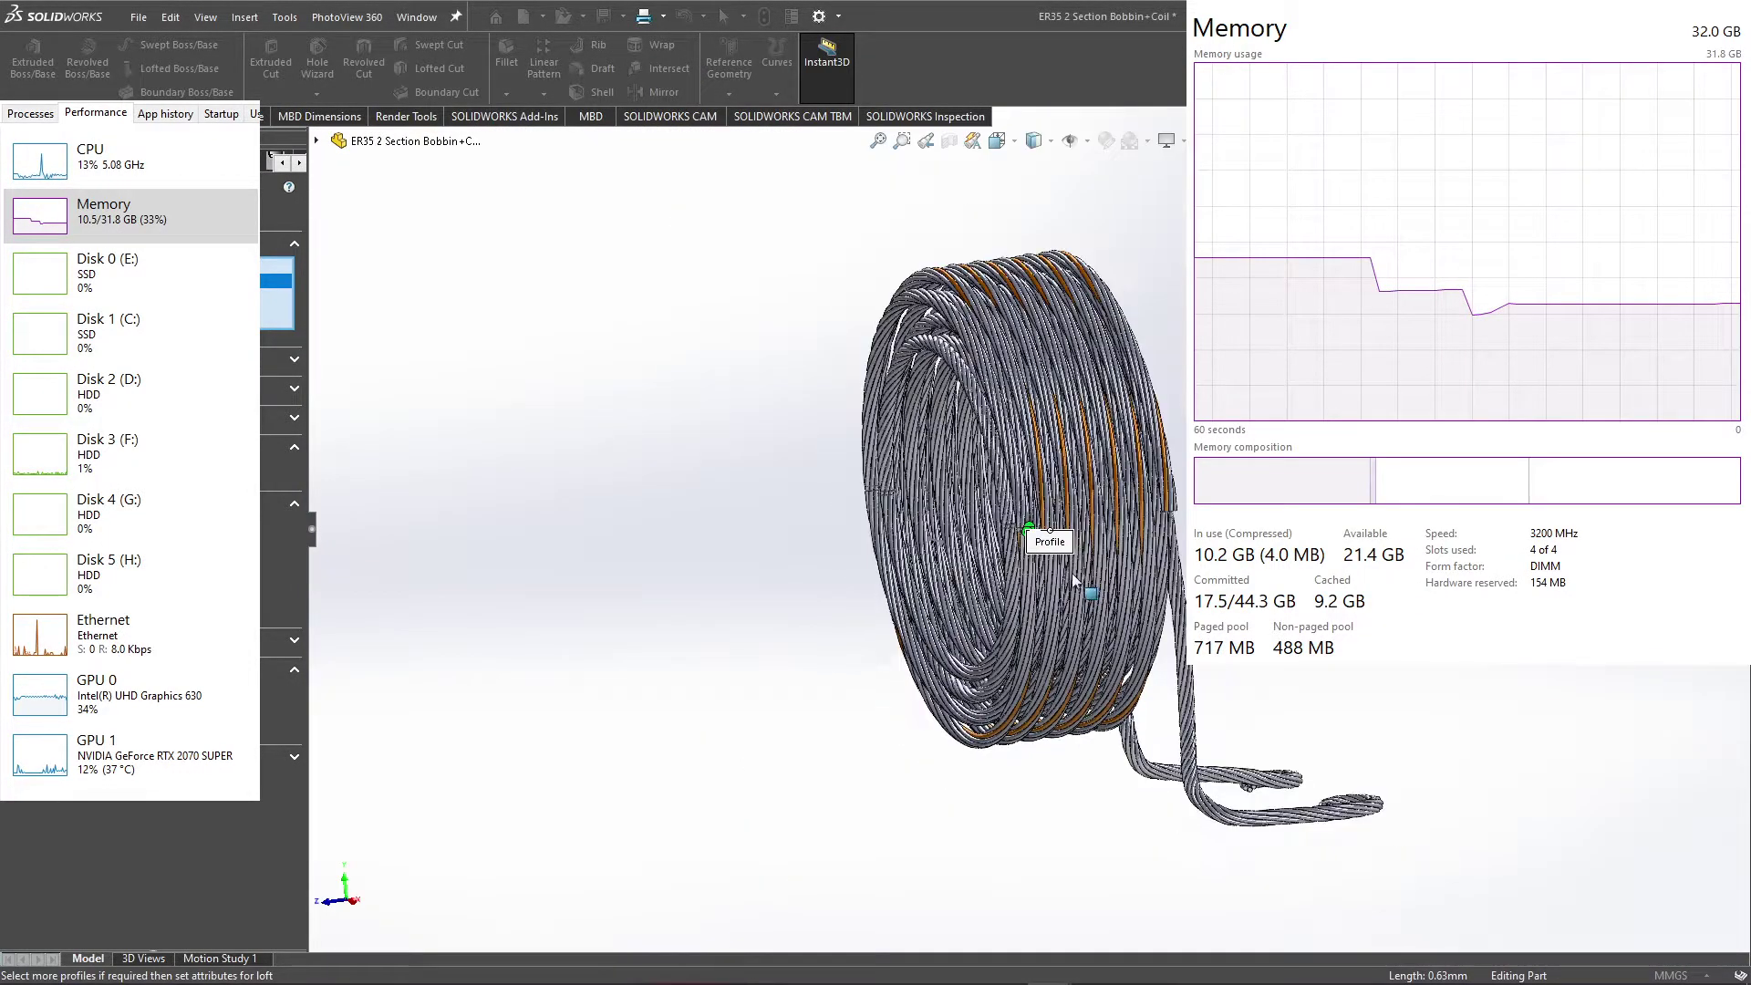
{"action": "scroll", "coordinate": [1072, 579], "scroll_direction": "up", "scroll_amount": 1}
{"action": "scroll", "coordinate": [1042, 577], "scroll_direction": "up", "scroll_amount": 3}
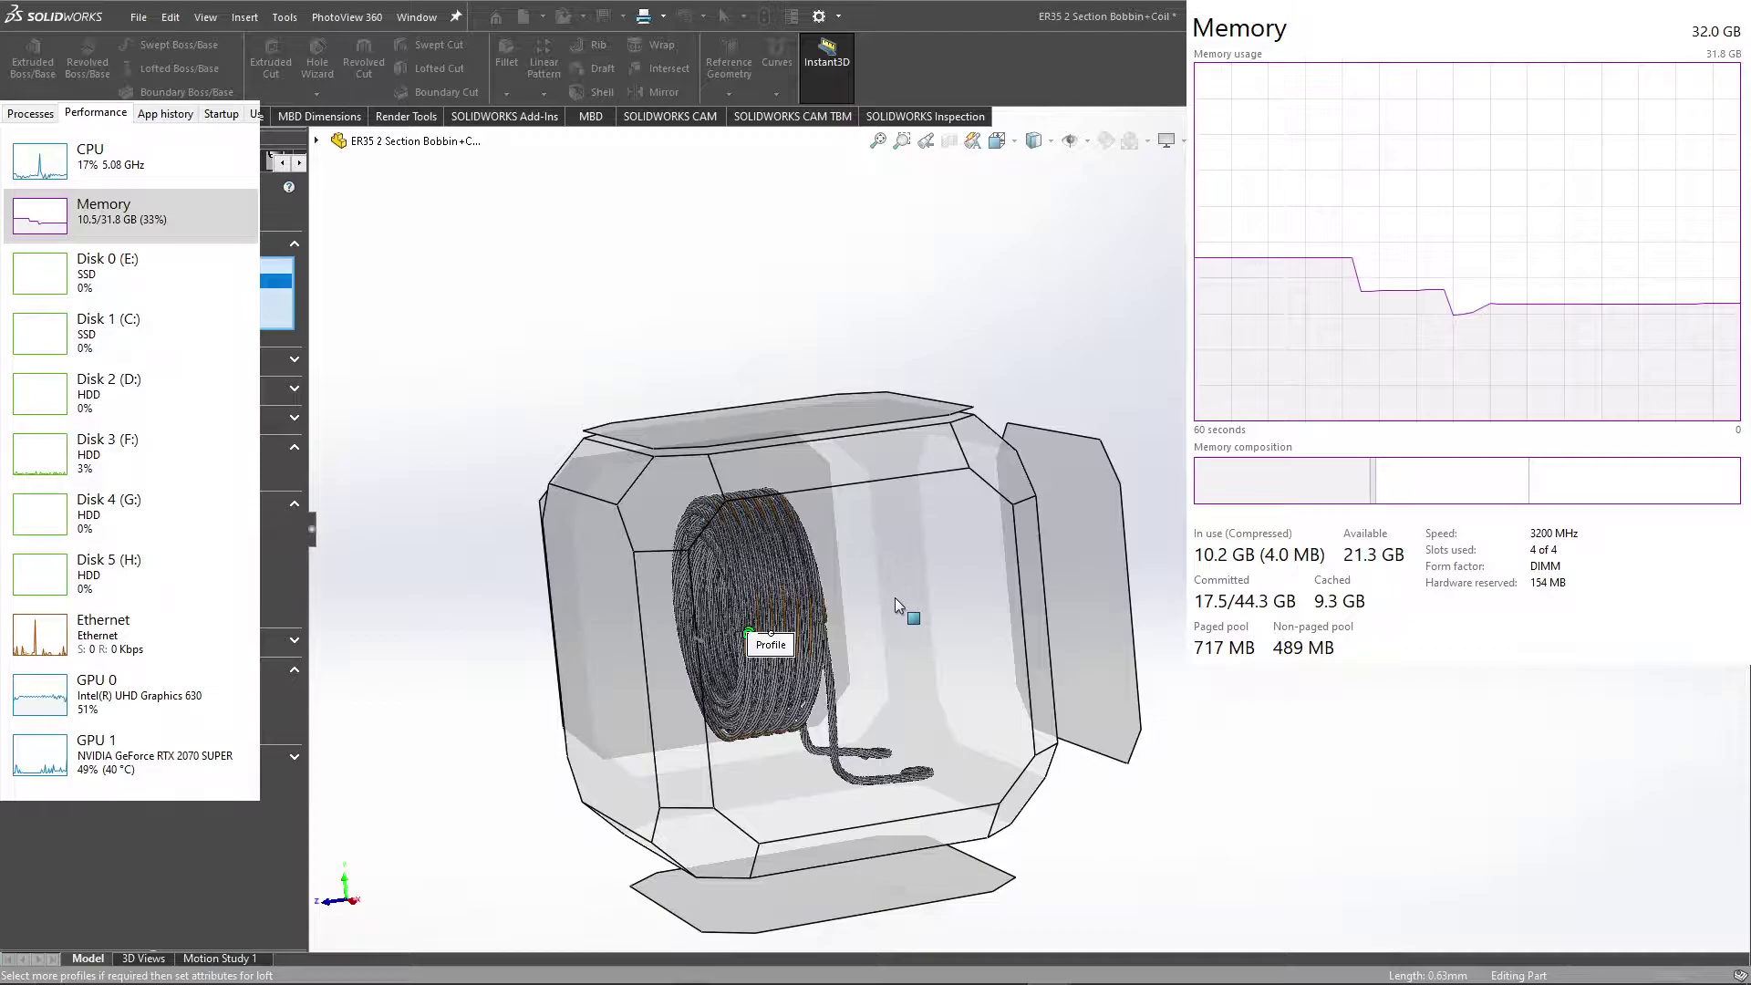
{"action": "scroll", "coordinate": [1003, 598], "scroll_direction": "down", "scroll_amount": 3}
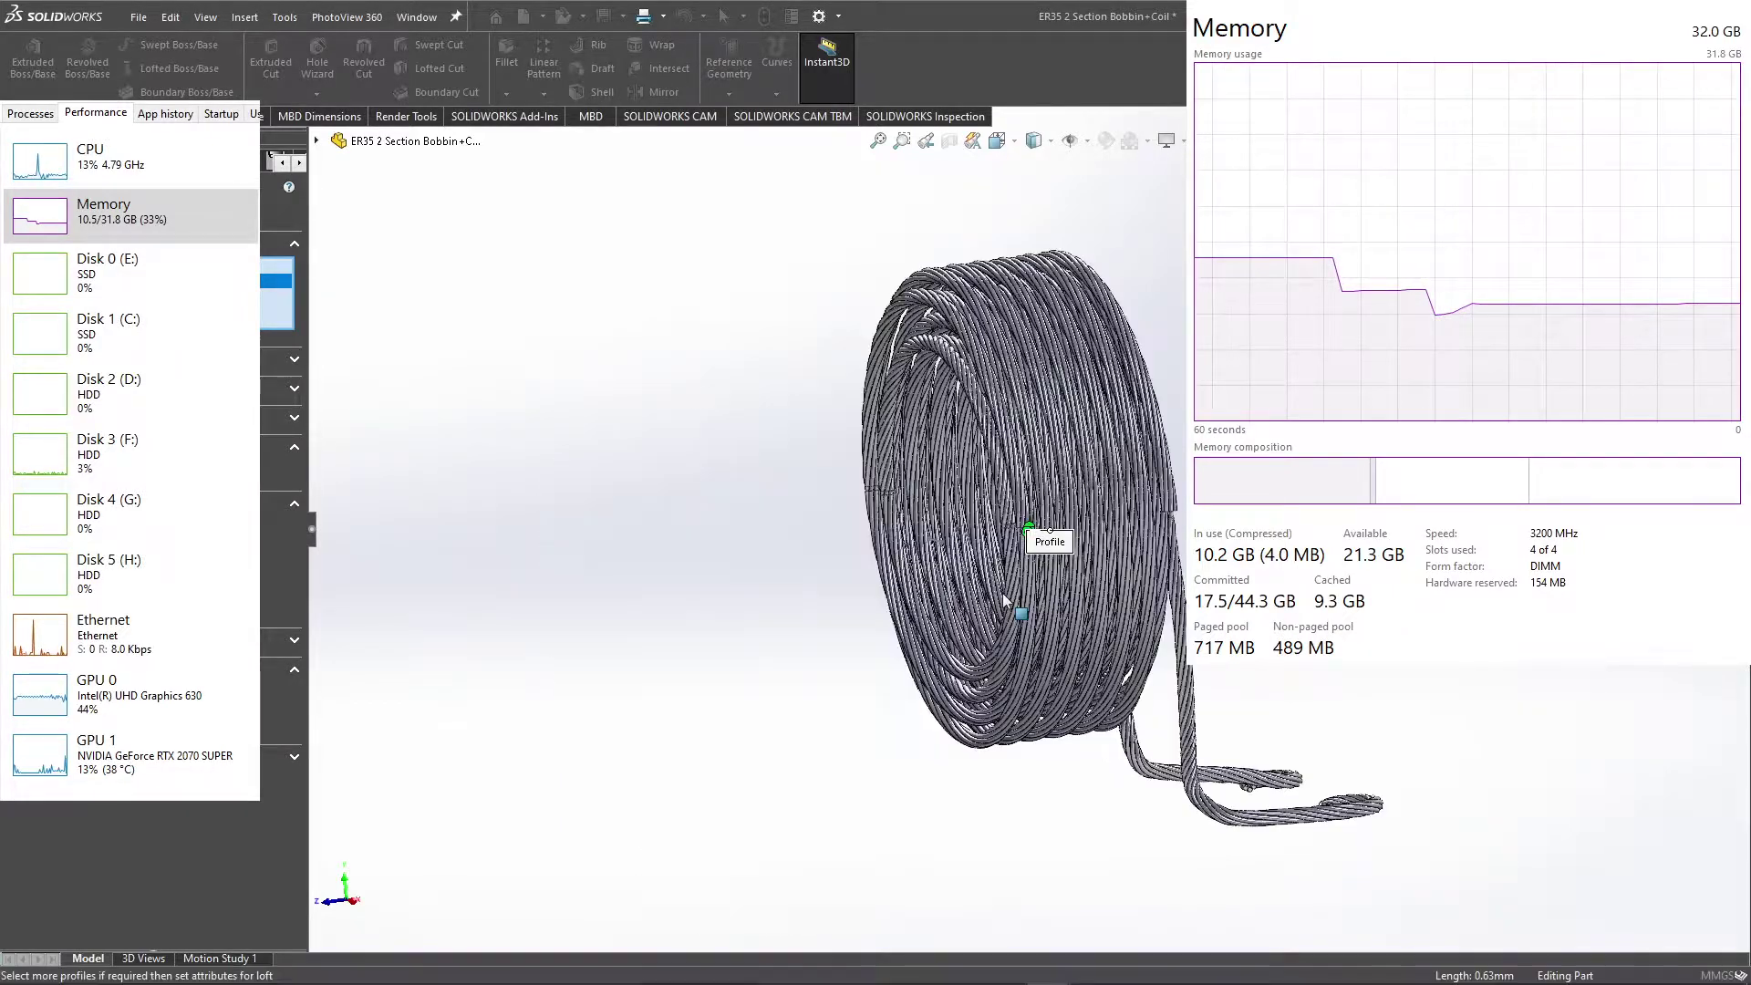
{"action": "key", "text": "ctrl+4"}
{"action": "scroll", "coordinate": [823, 478], "scroll_direction": "down", "scroll_amount": 5}
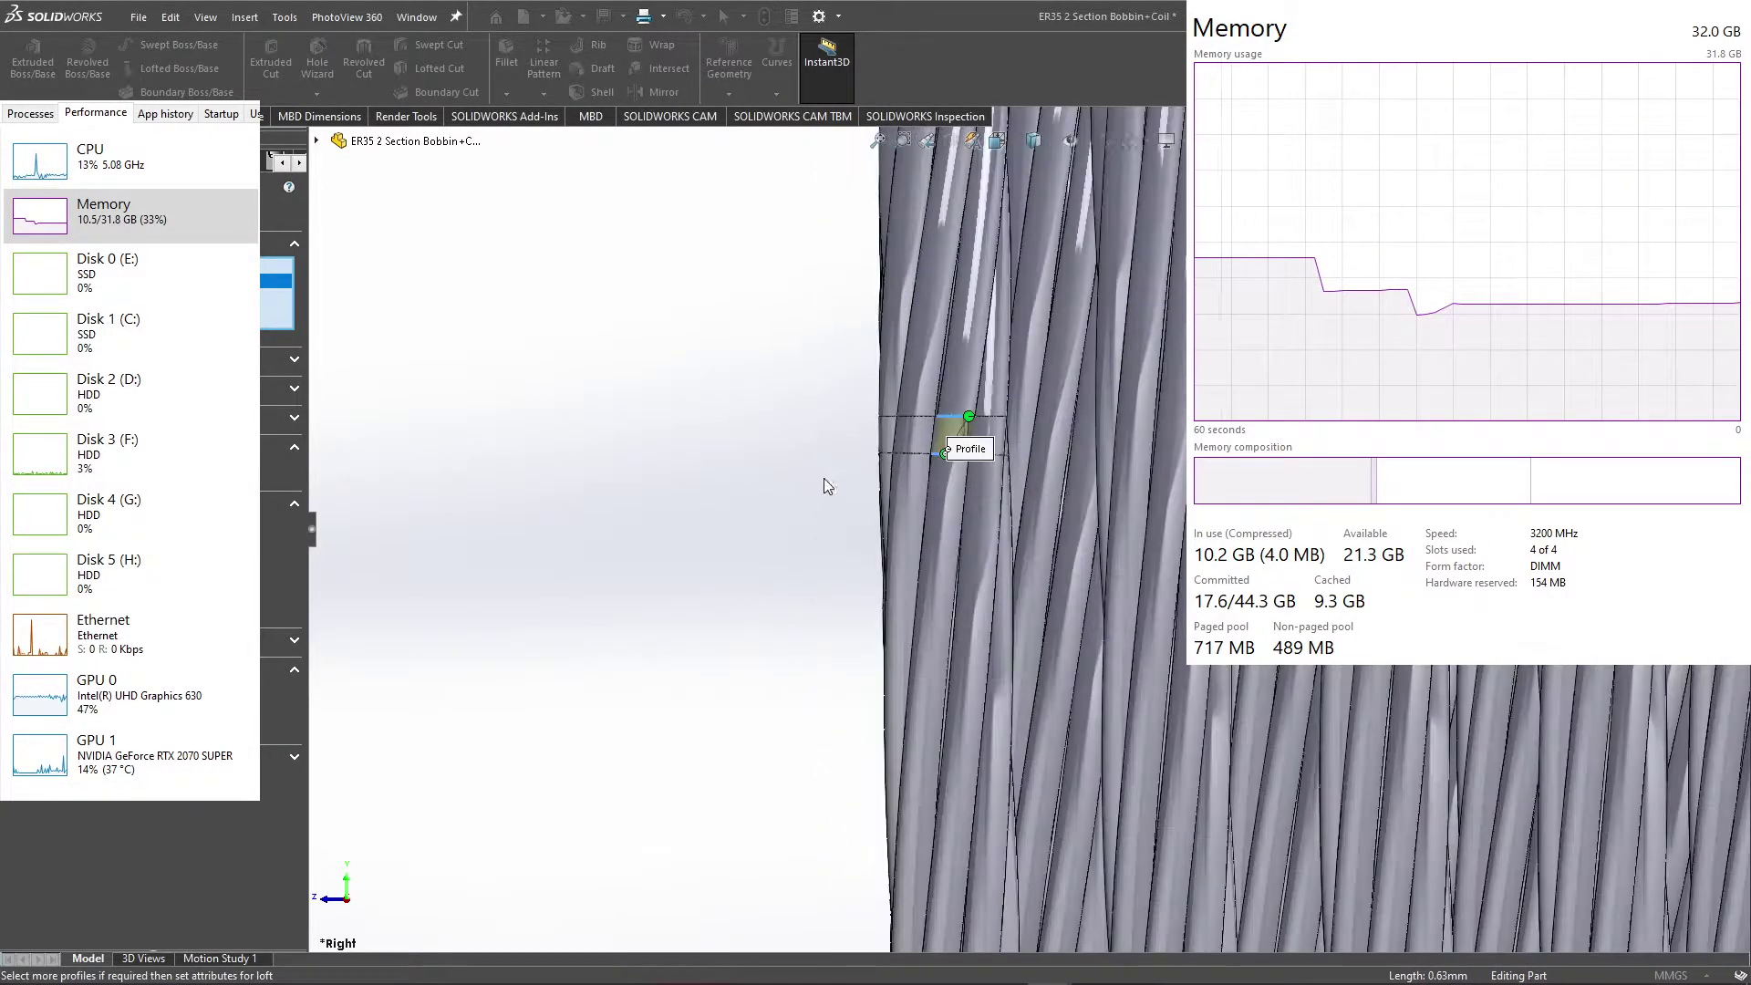
{"action": "scroll", "coordinate": [967, 425], "scroll_direction": "down", "scroll_amount": 3}
{"action": "scroll", "coordinate": [967, 445], "scroll_direction": "down", "scroll_amount": 2}
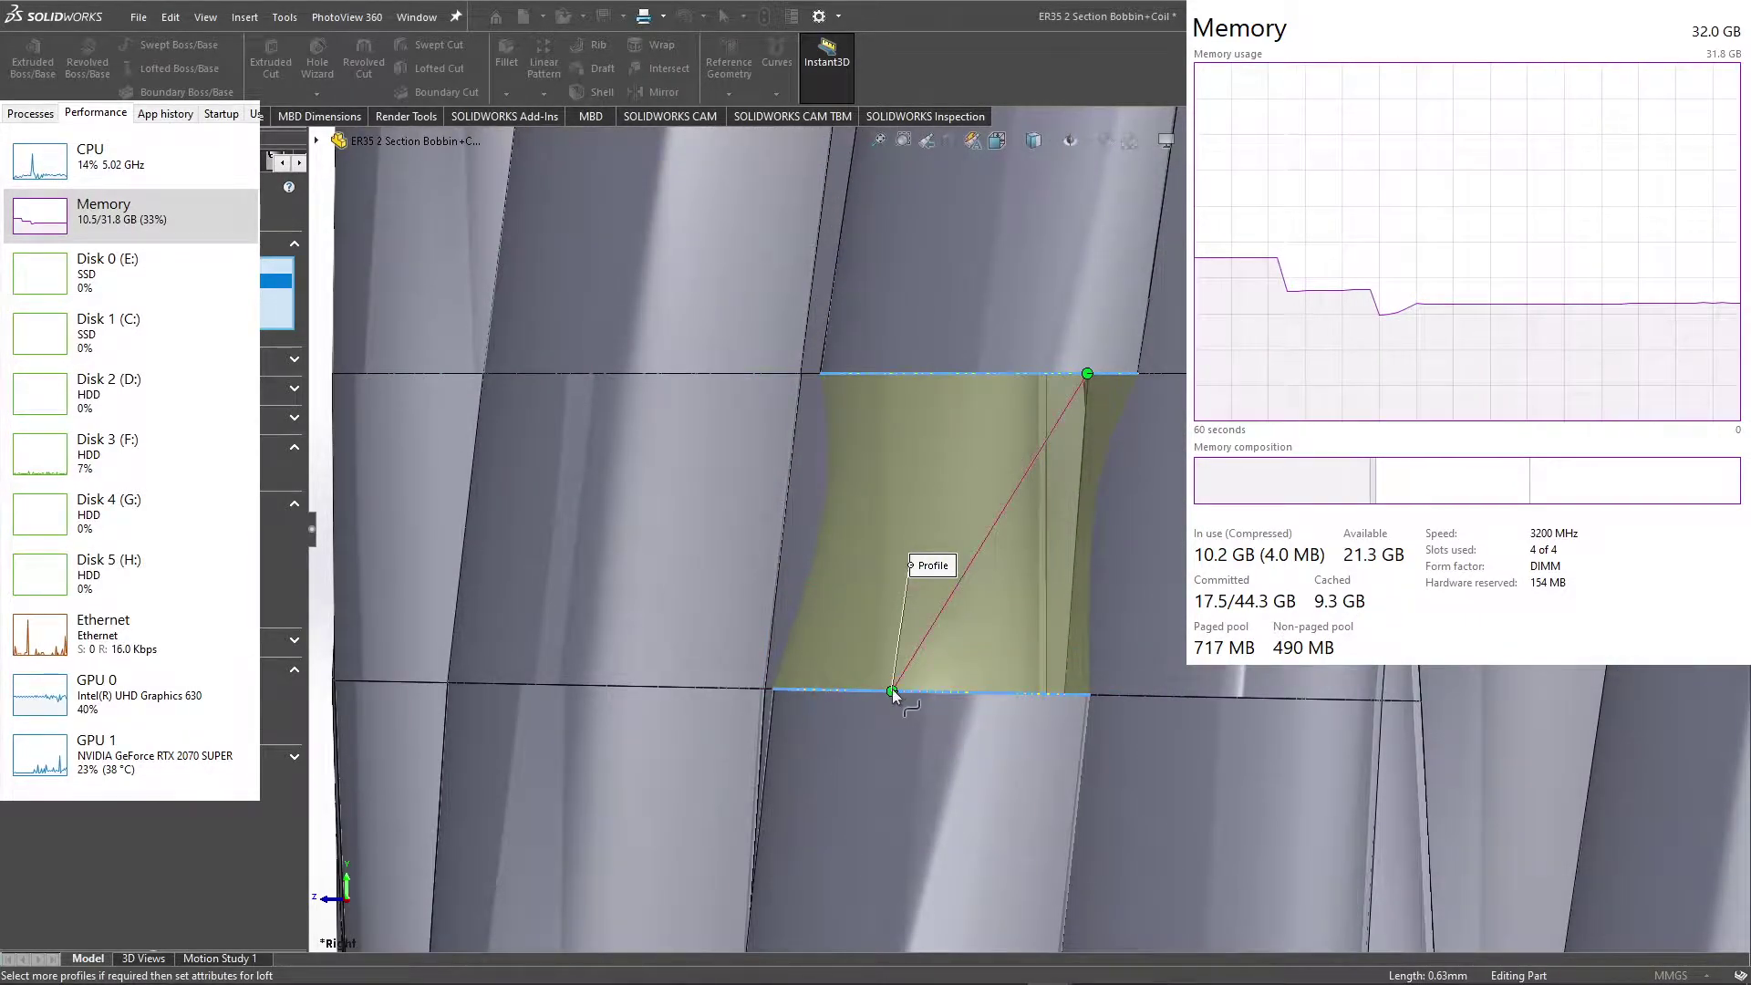
Step: Drag the loft connectors to matching corners to remove the twist and accept Loft124
{"action": "left_click_drag", "start_coordinate": [893, 692], "coordinate": [957, 692]}
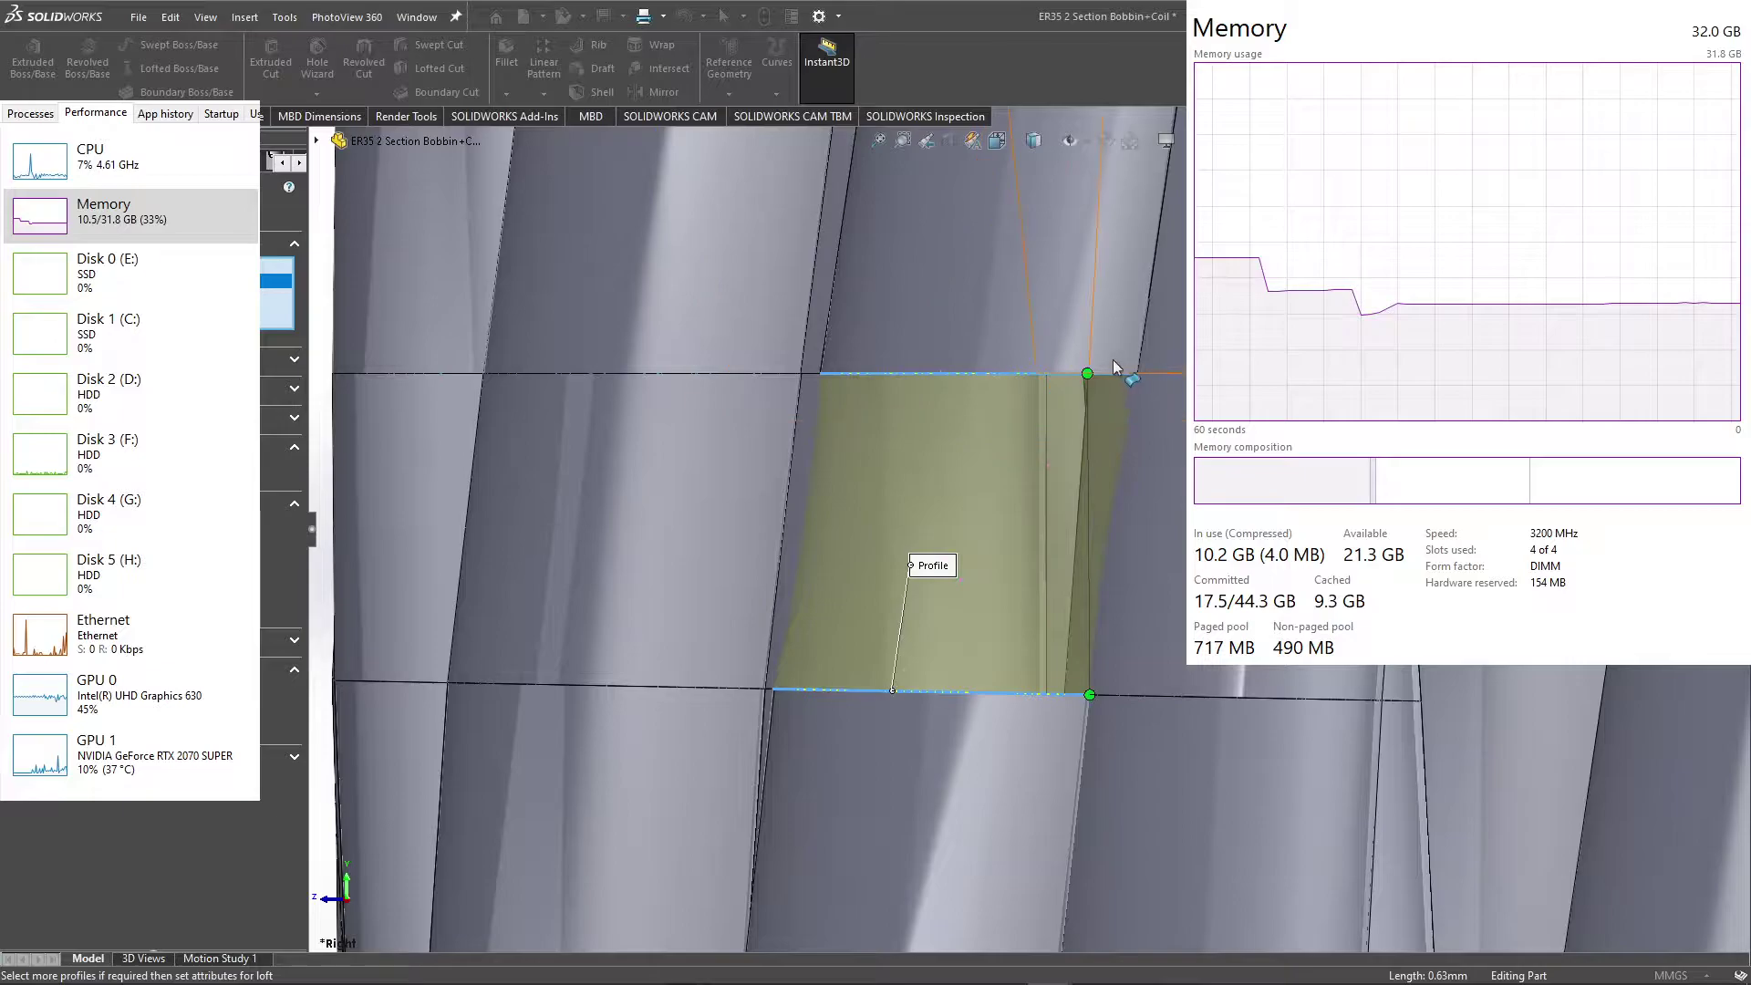
{"action": "left_click_drag", "start_coordinate": [1088, 375], "coordinate": [1136, 384]}
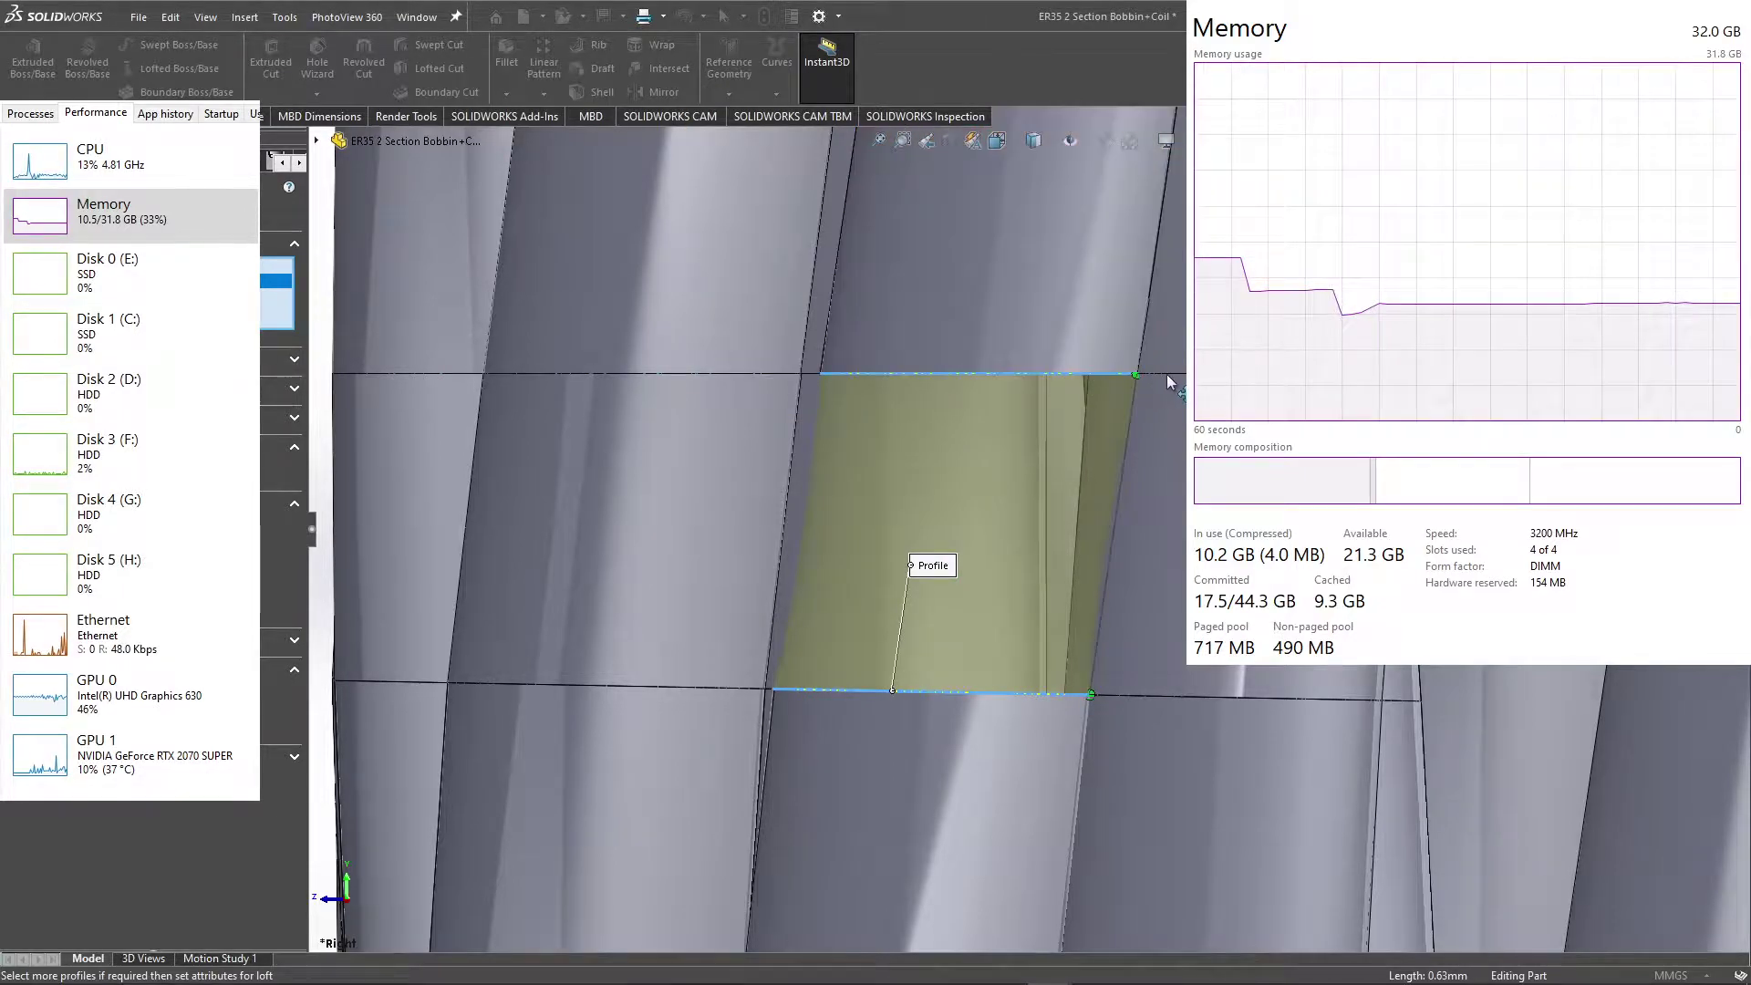
{"action": "scroll", "coordinate": [1028, 529], "scroll_direction": "up", "scroll_amount": 5}
{"action": "scroll", "coordinate": [1040, 529], "scroll_direction": "up", "scroll_amount": 2}
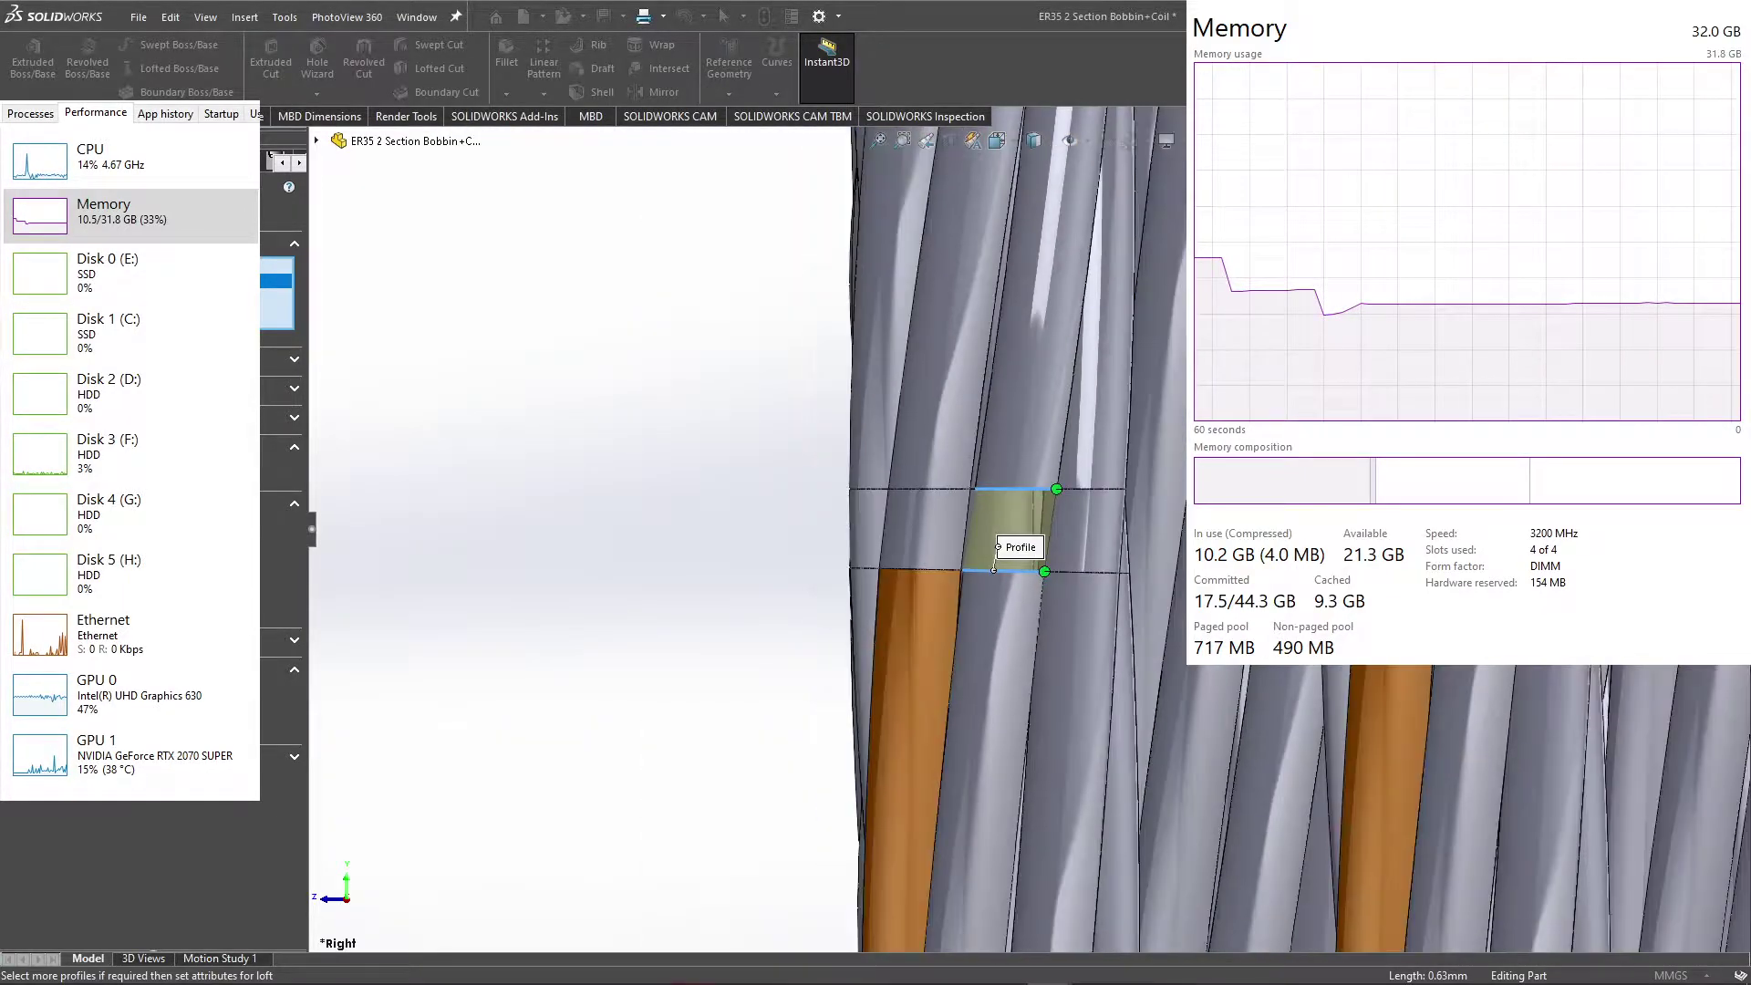
{"action": "scroll", "coordinate": [1040, 529], "scroll_direction": "up", "scroll_amount": 2}
{"action": "scroll", "coordinate": [1040, 529], "scroll_direction": "up", "scroll_amount": 2}
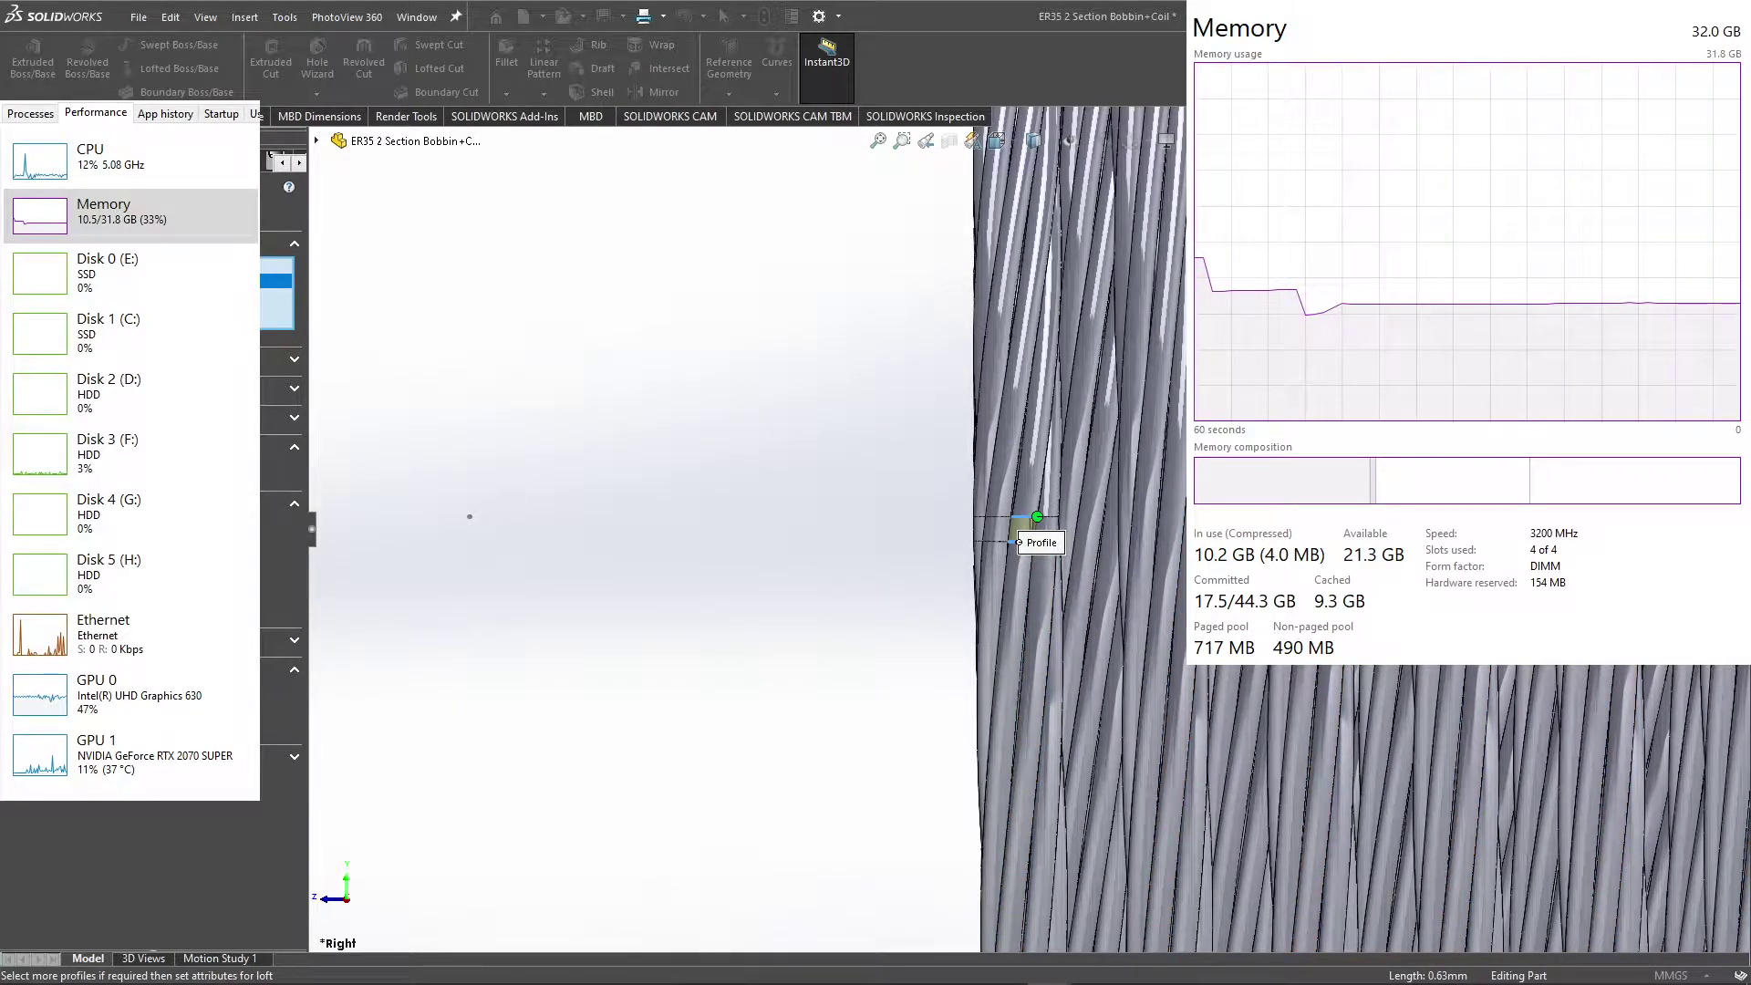
{"action": "key", "text": "Return"}
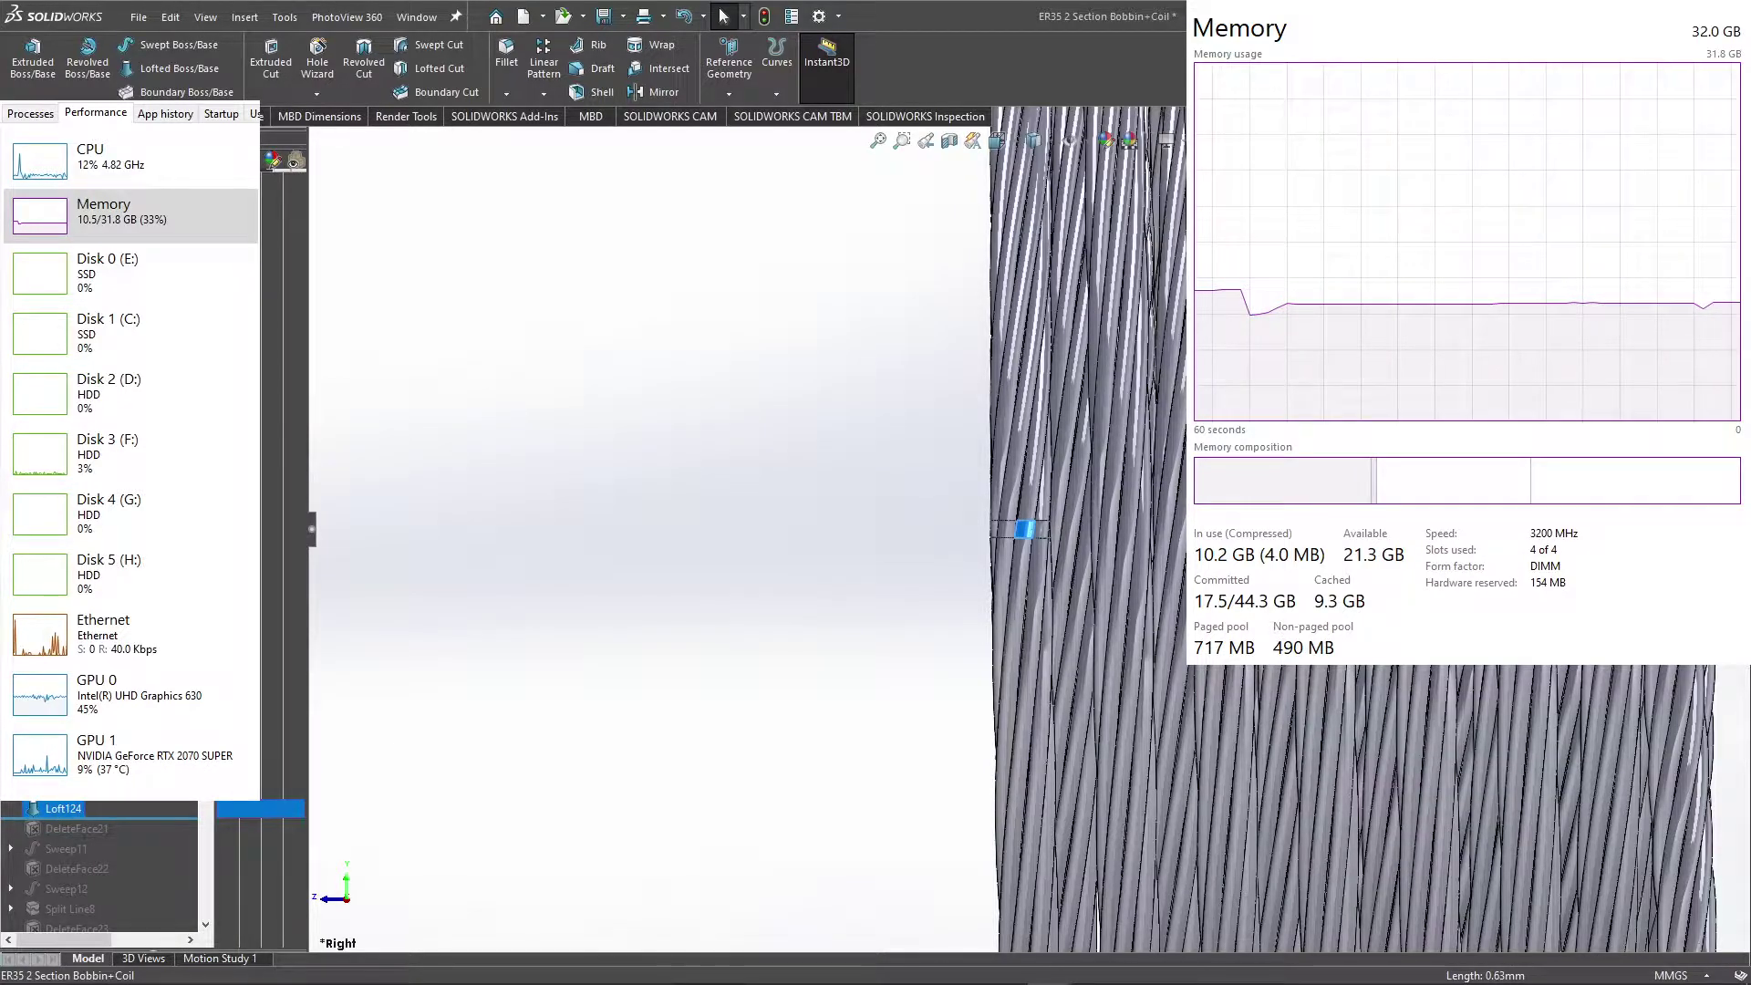
Step: Clear the selection, fit the view, and drag the rollback bar down to Loft122
{"action": "key", "text": "Escape"}
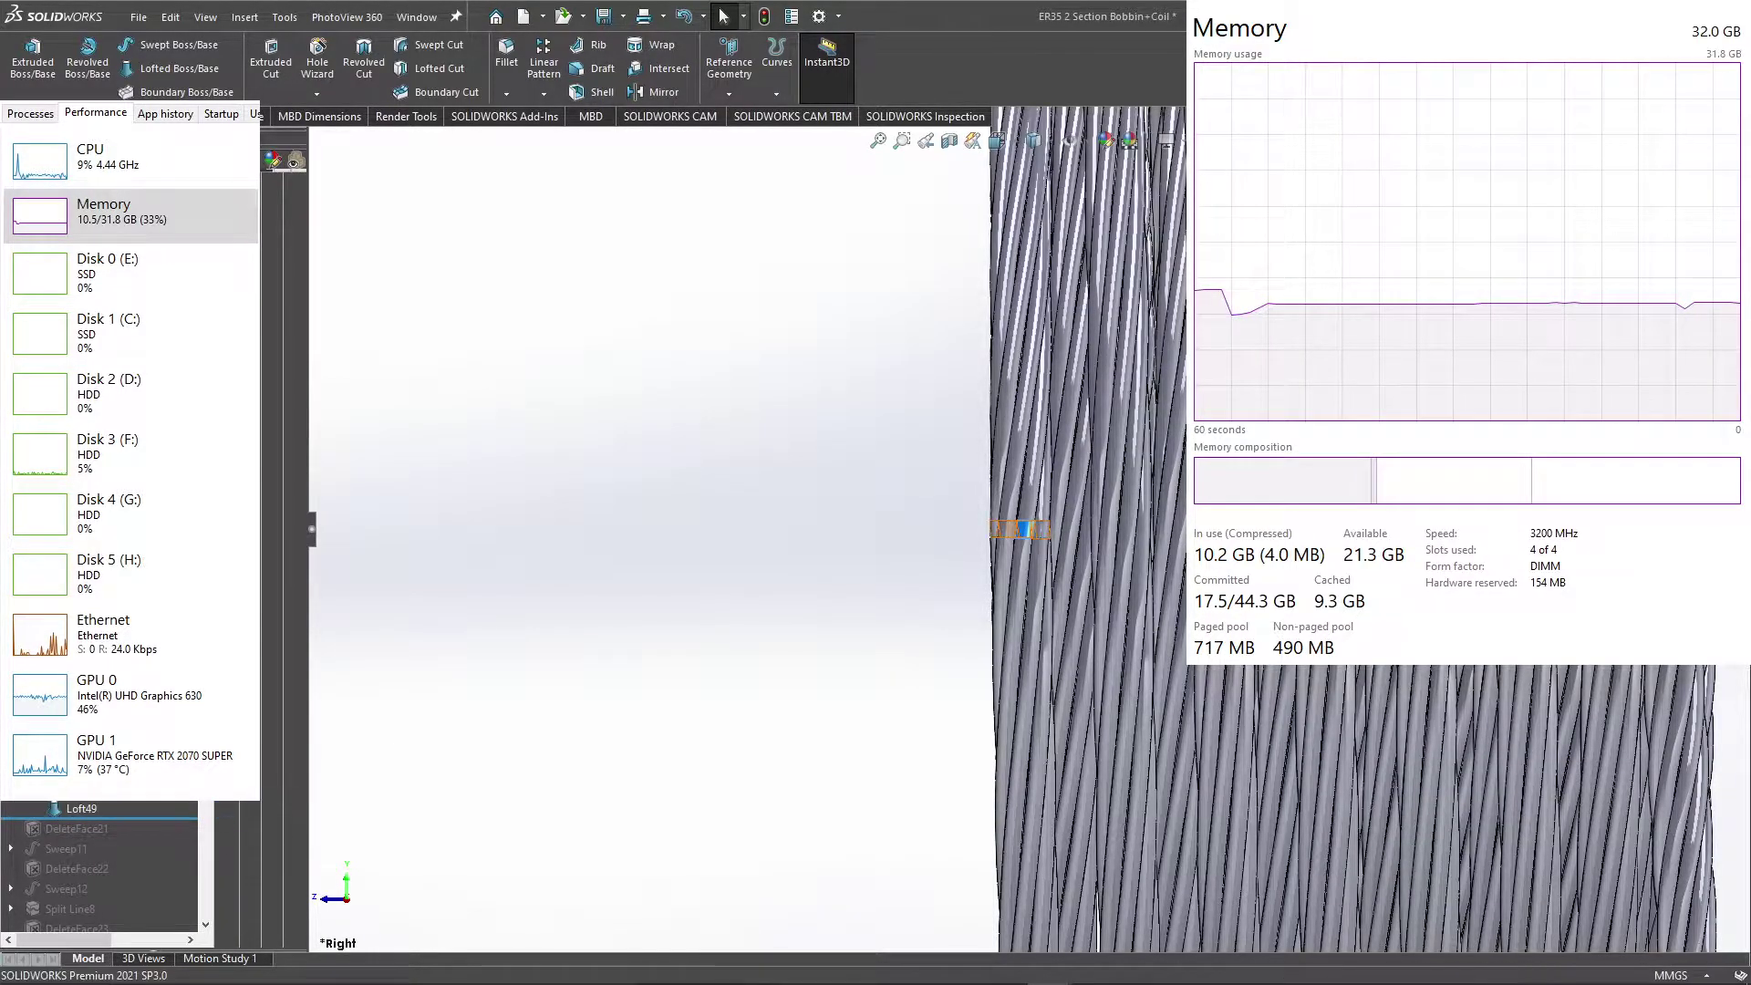
{"action": "key", "text": "f"}
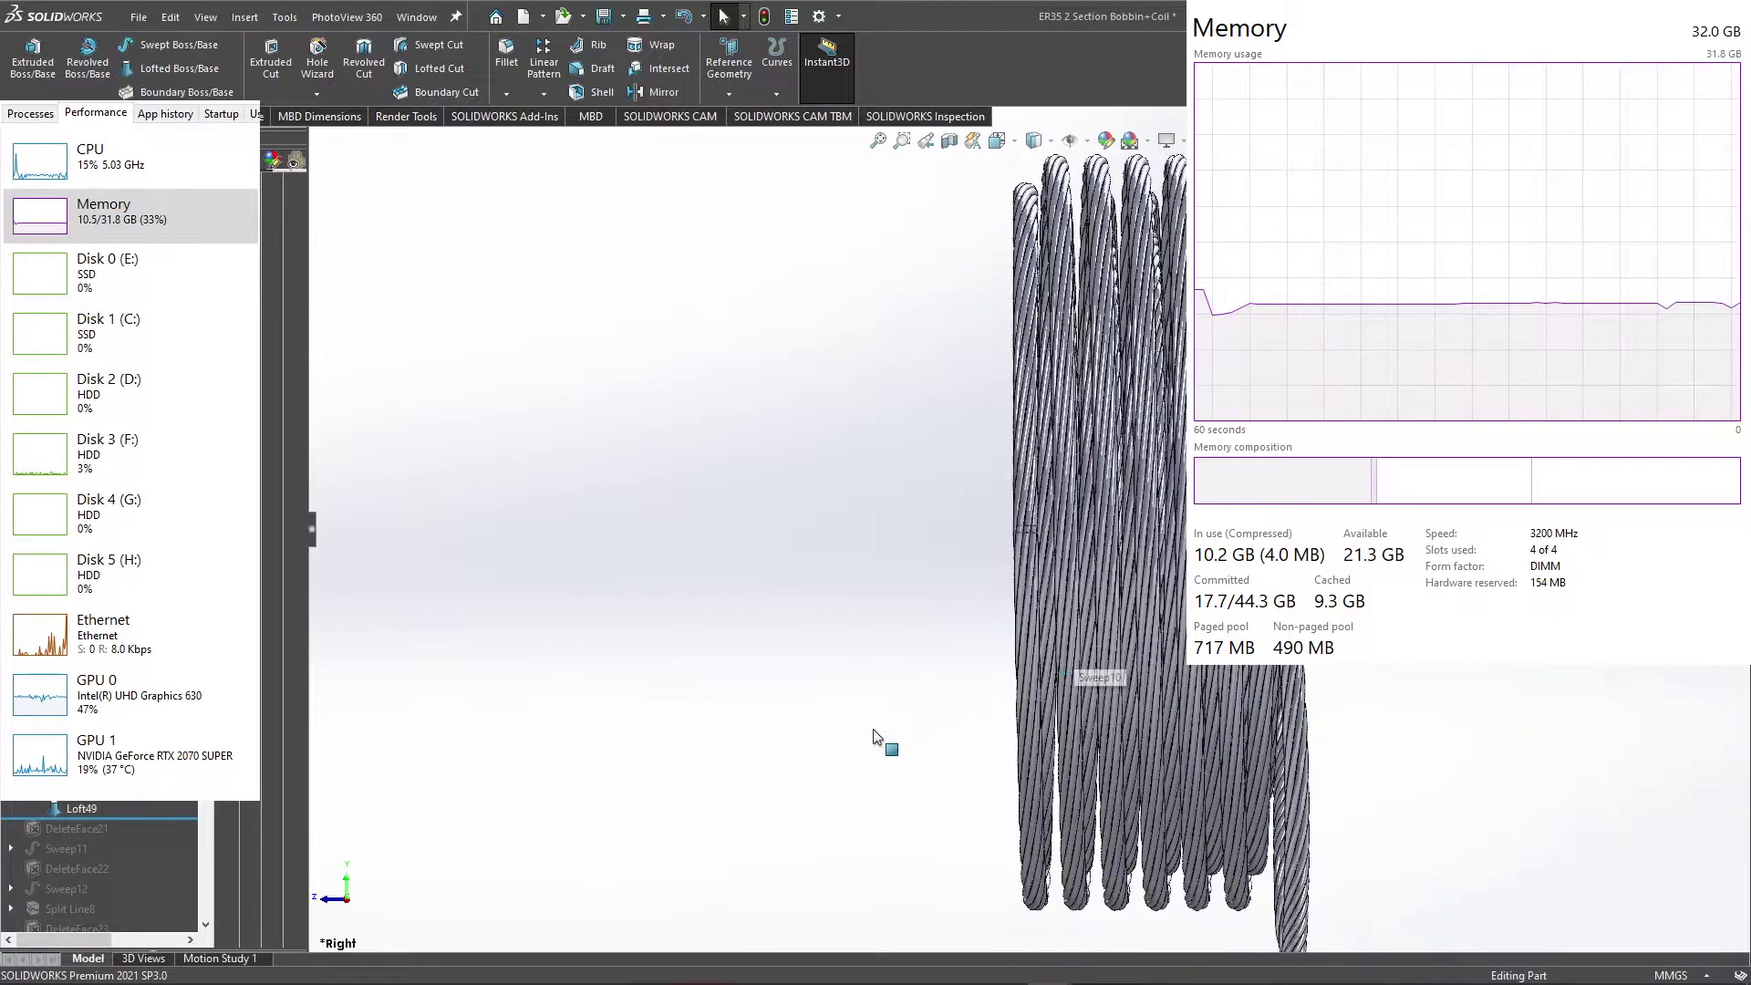
{"action": "left_click_drag", "start_coordinate": [163, 814], "coordinate": [134, 924]}
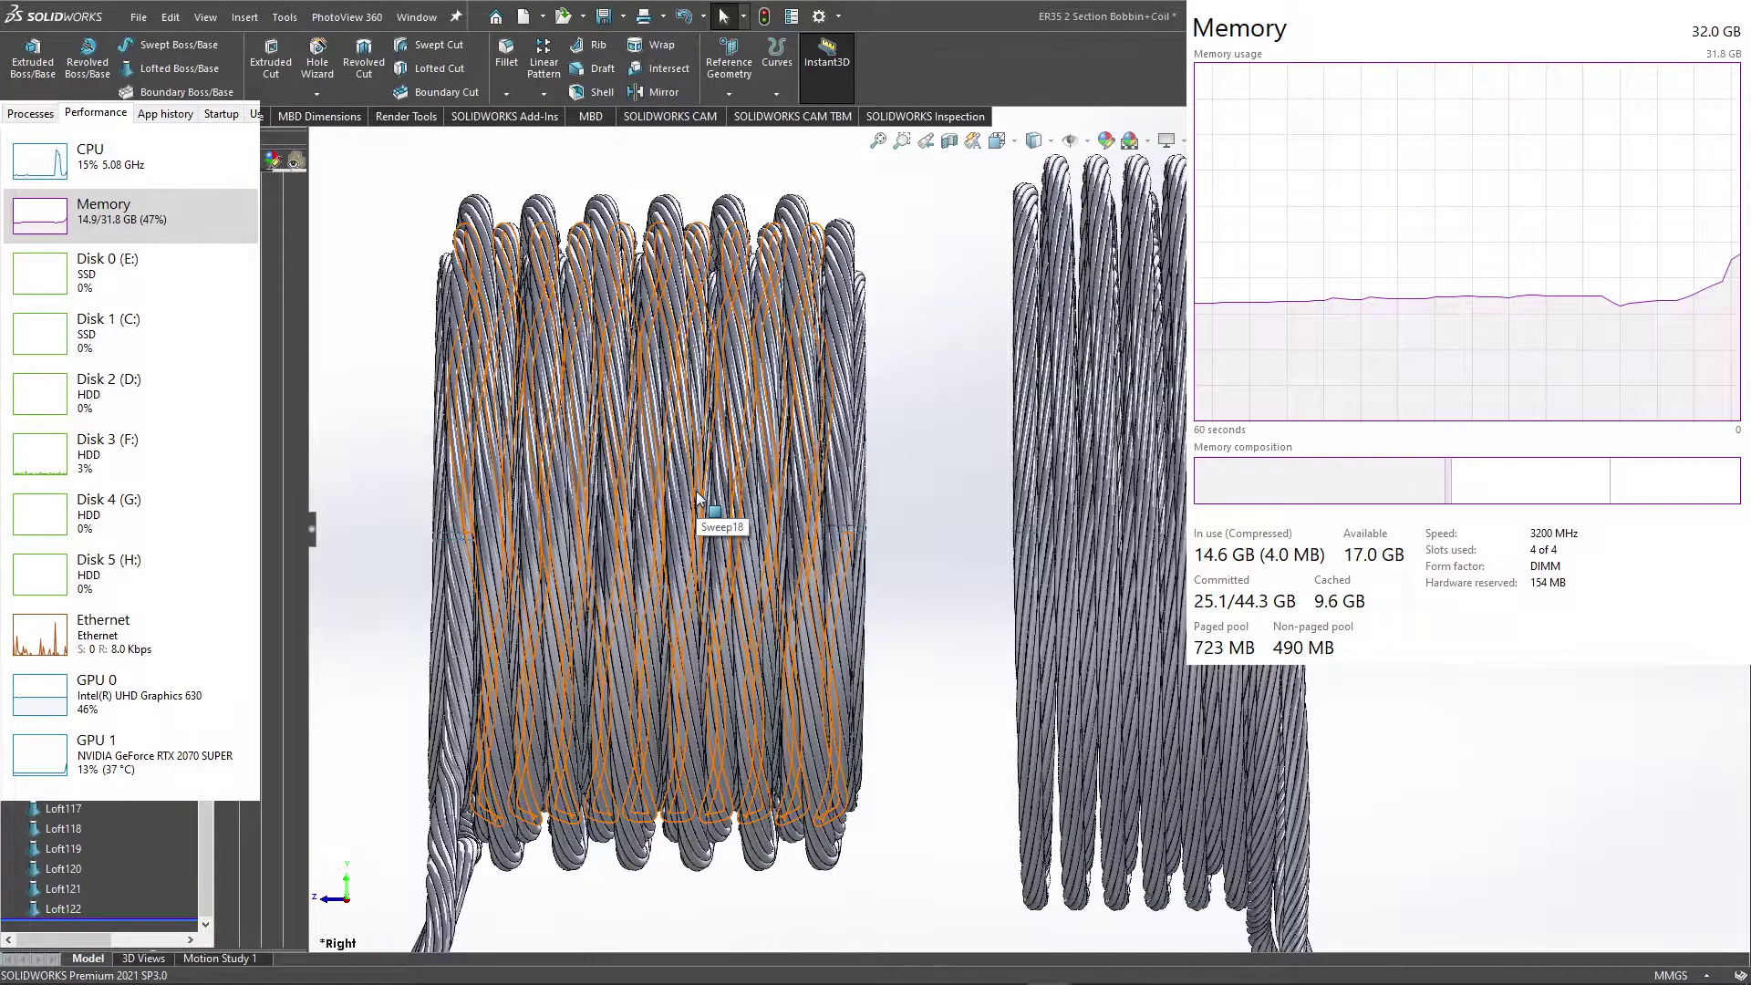
Step: Fit the coils, orbit to a side angle, and zoom in on the strand's split-line gap
{"action": "key", "text": "f"}
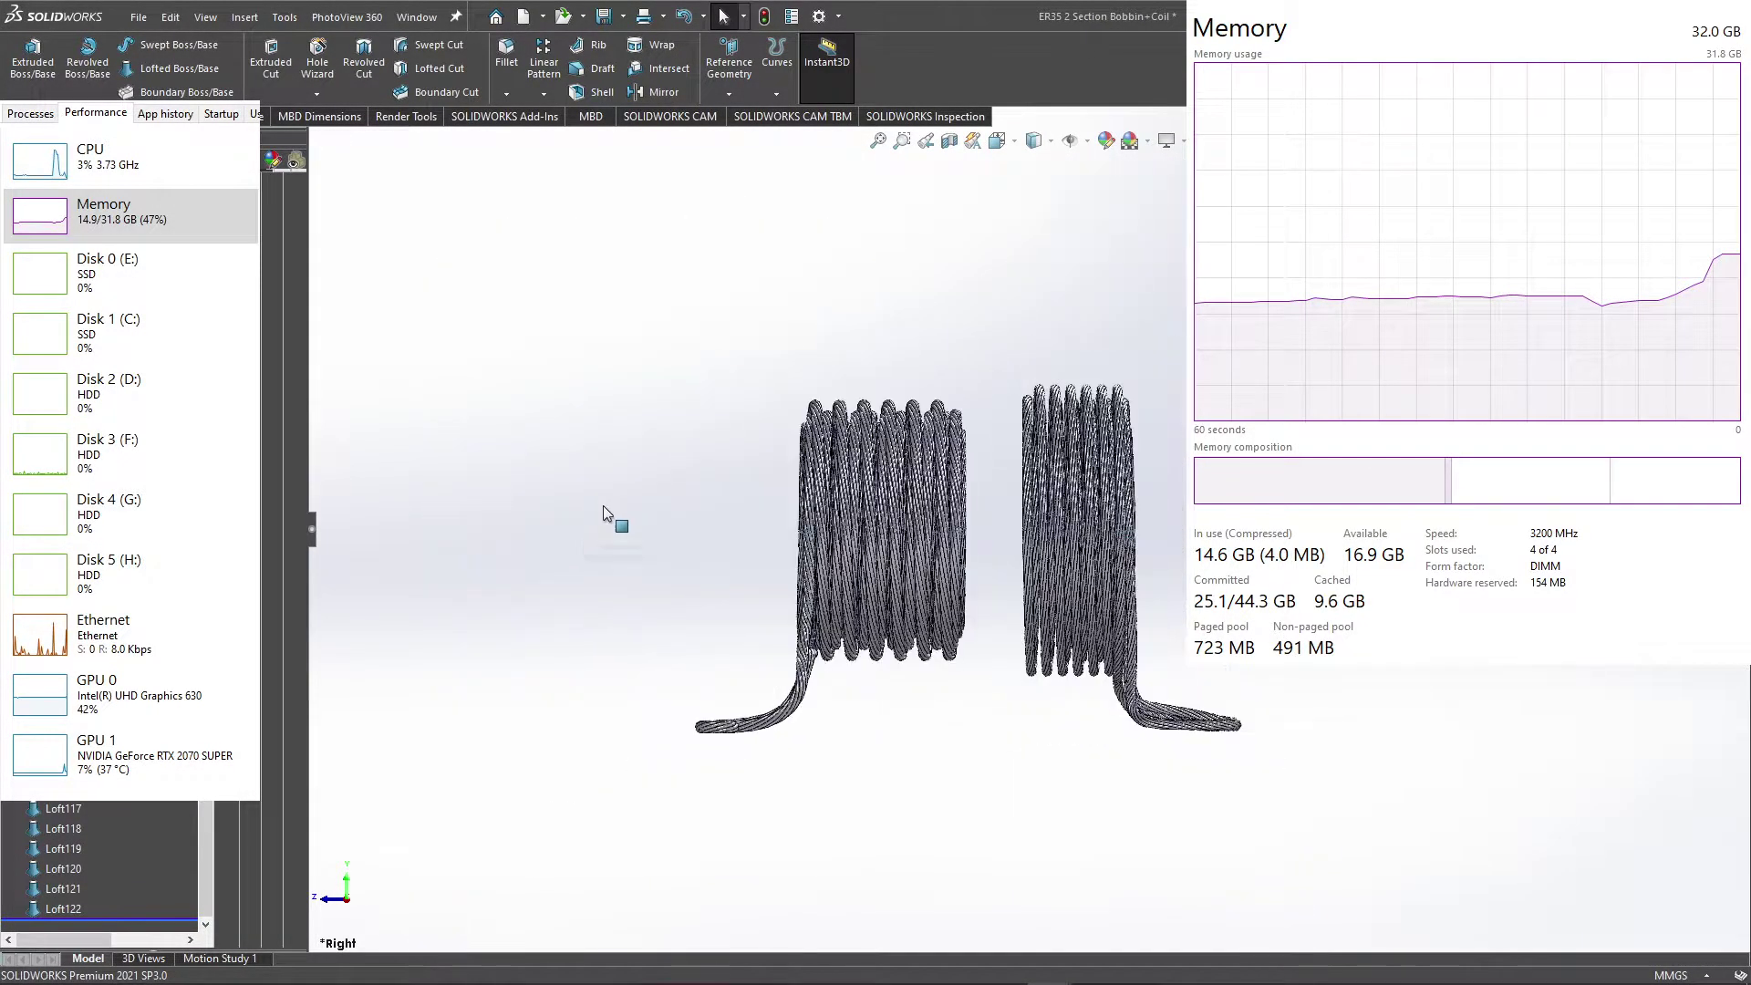
{"action": "mouse_move", "coordinate": [603, 506]}
{"action": "middle_mouse_down"}
{"action": "mouse_move", "coordinate": [693, 583]}
{"action": "mouse_move", "coordinate": [747, 675]}
{"action": "mouse_move", "coordinate": [1021, 540]}
{"action": "middle_mouse_up"}
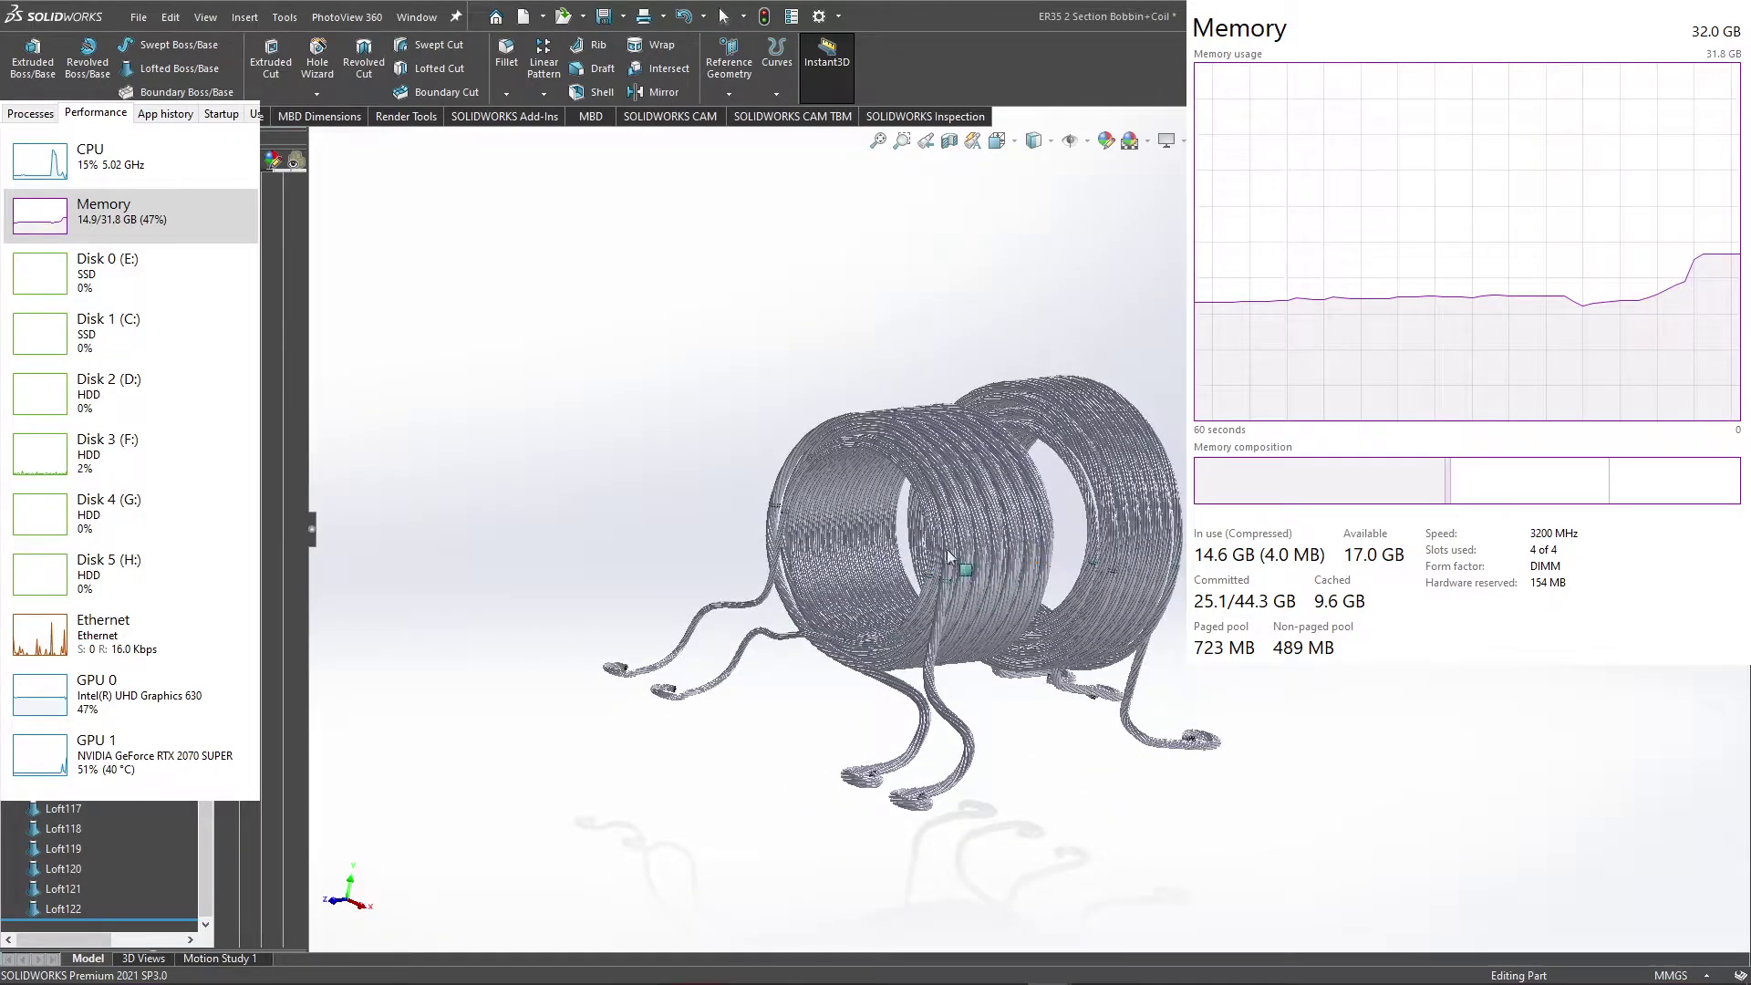
{"action": "scroll", "coordinate": [949, 556], "scroll_direction": "down", "scroll_amount": 3}
{"action": "scroll", "coordinate": [728, 766], "scroll_direction": "down", "scroll_amount": 4}
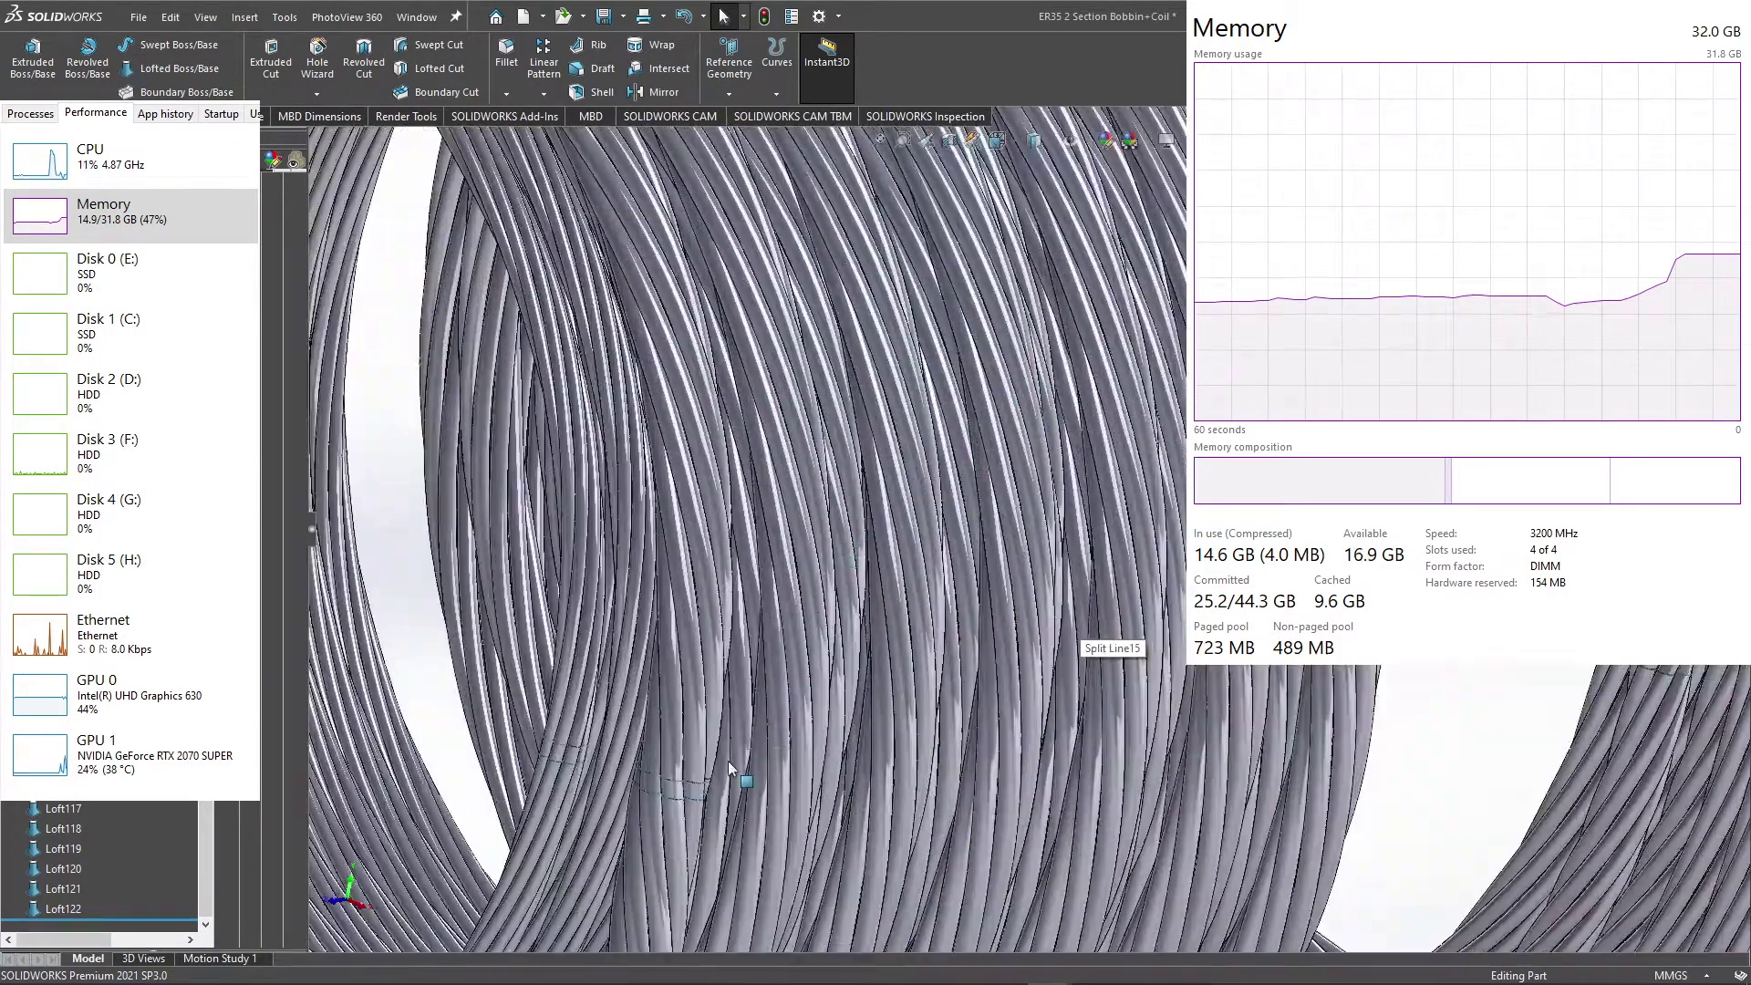
{"action": "scroll", "coordinate": [728, 761], "scroll_direction": "up", "scroll_amount": 3}
{"action": "scroll", "coordinate": [728, 761], "scroll_direction": "up", "scroll_amount": 3}
{"action": "middle_click_drag", "start_coordinate": [728, 761], "coordinate": [1130, 633]}
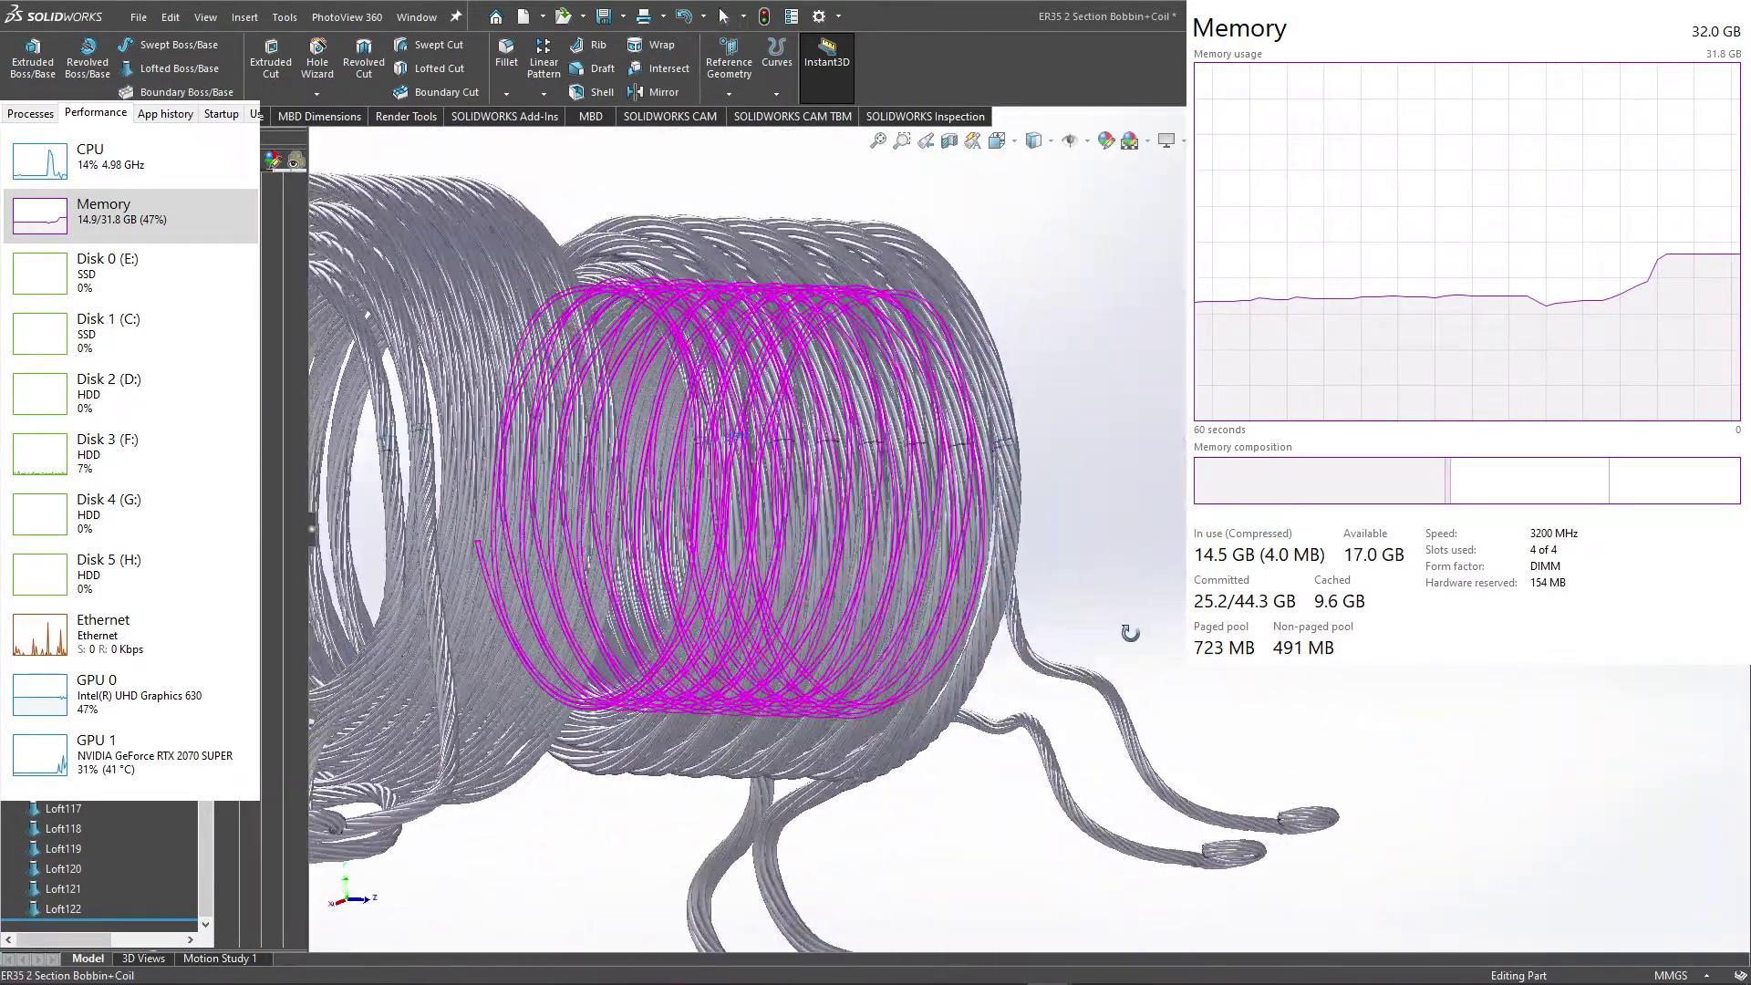
{"action": "scroll", "coordinate": [730, 419], "scroll_direction": "down", "scroll_amount": 3}
{"action": "scroll", "coordinate": [766, 461], "scroll_direction": "down", "scroll_amount": 2}
{"action": "scroll", "coordinate": [851, 497], "scroll_direction": "down", "scroll_amount": 2}
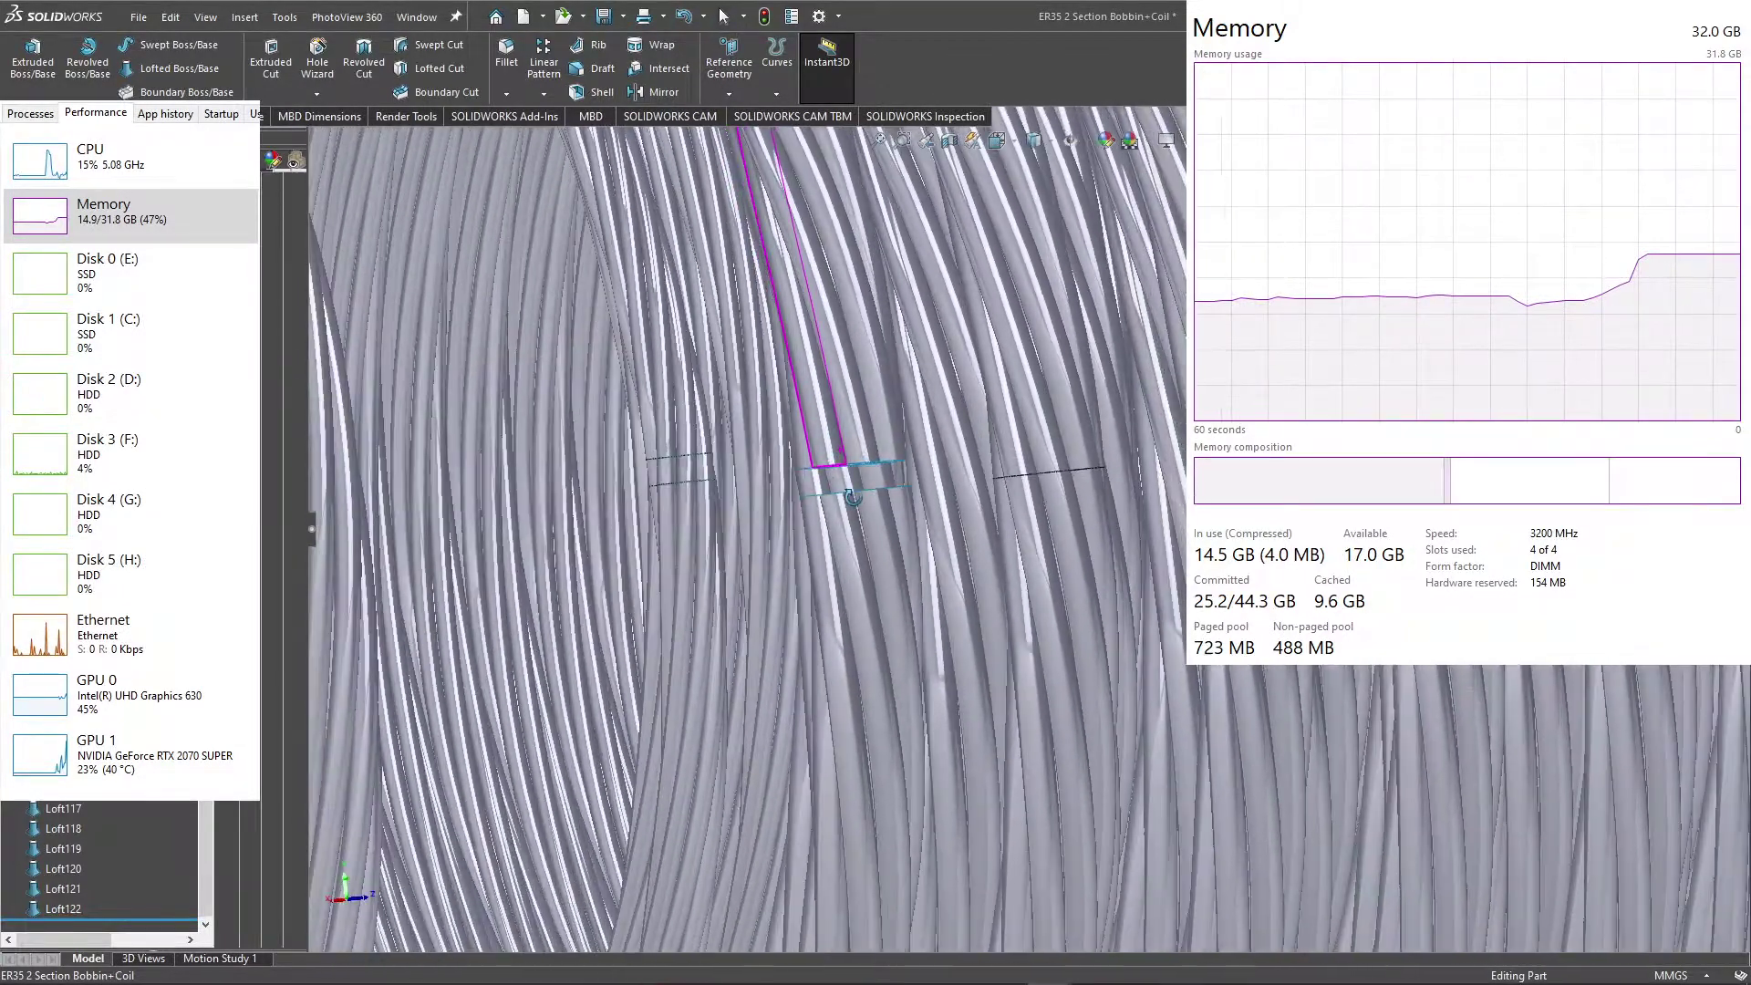
{"action": "mouse_move", "coordinate": [851, 497]}
{"action": "middle_mouse_down"}
{"action": "mouse_move", "coordinate": [918, 468]}
{"action": "mouse_move", "coordinate": [808, 553]}
{"action": "mouse_move", "coordinate": [811, 475]}
{"action": "middle_mouse_up"}
{"action": "scroll", "coordinate": [918, 468], "scroll_direction": "down", "scroll_amount": 2}
{"action": "scroll", "coordinate": [865, 497], "scroll_direction": "down", "scroll_amount": 2}
{"action": "scroll", "coordinate": [865, 495], "scroll_direction": "up", "scroll_amount": 3}
{"action": "scroll", "coordinate": [821, 538], "scroll_direction": "down", "scroll_amount": 2}
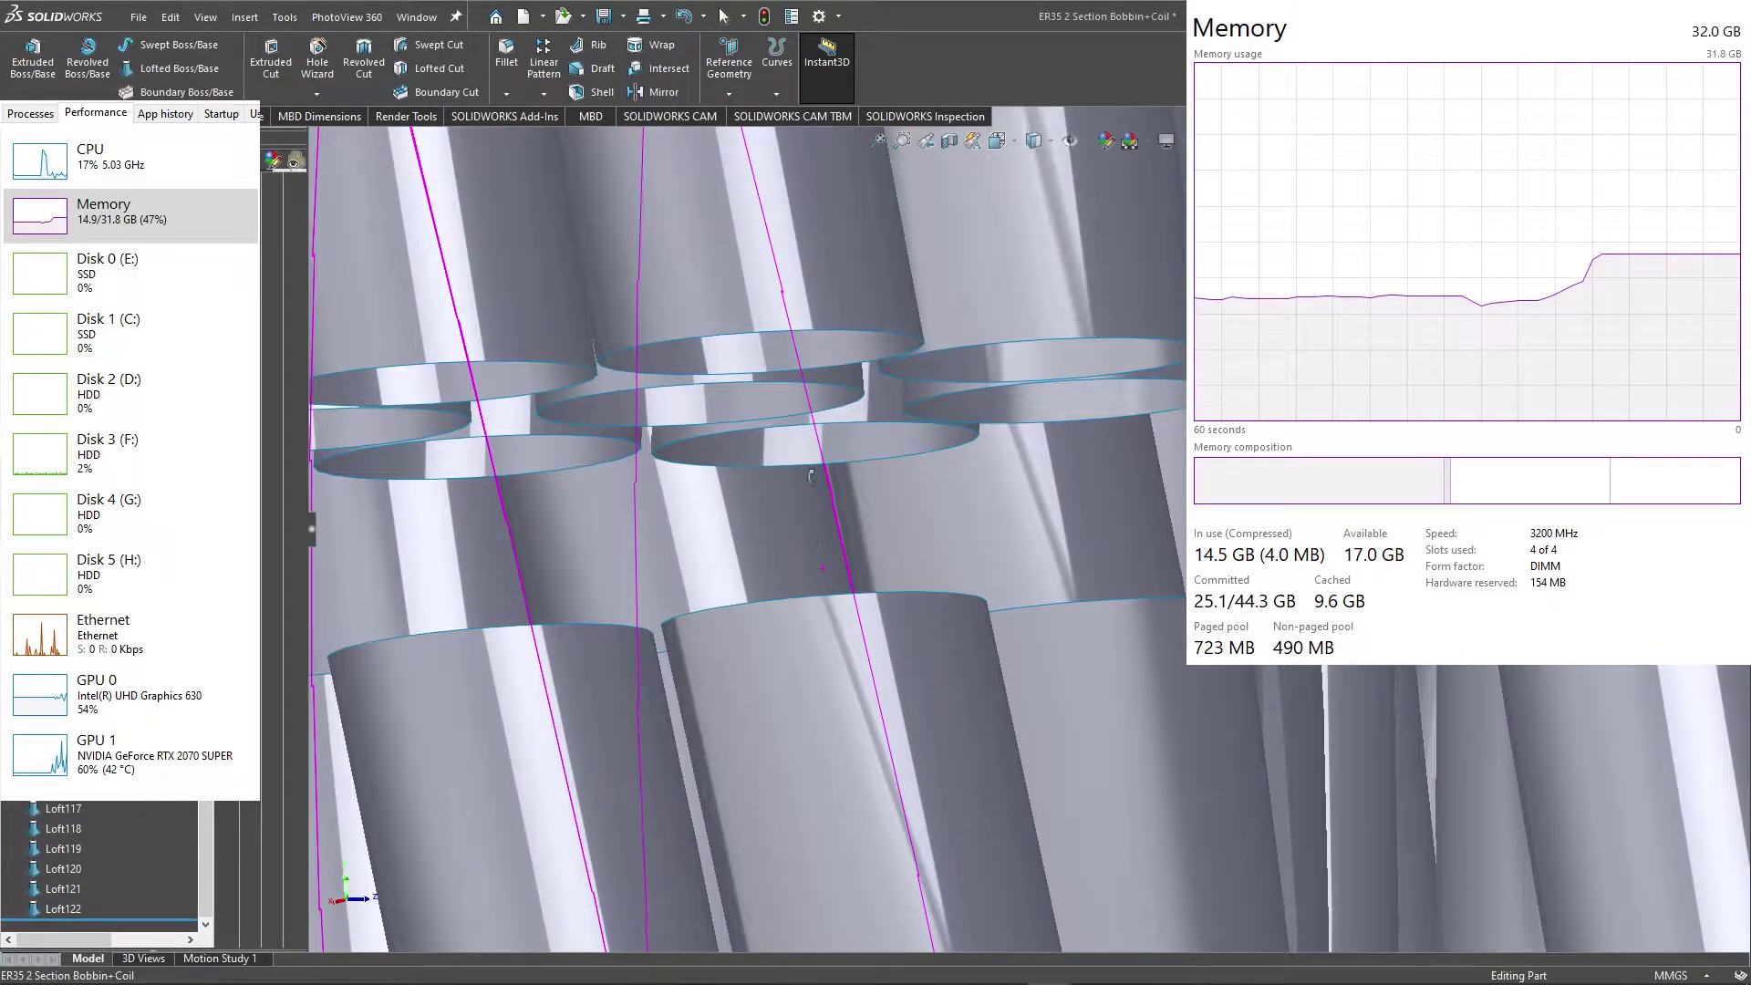
Step: Start a loft from the upper strand-end edge to the lower rim edge
{"action": "left_click", "coordinate": [799, 425]}
{"action": "middle_click_drag", "start_coordinate": [825, 555], "coordinate": [816, 510]}
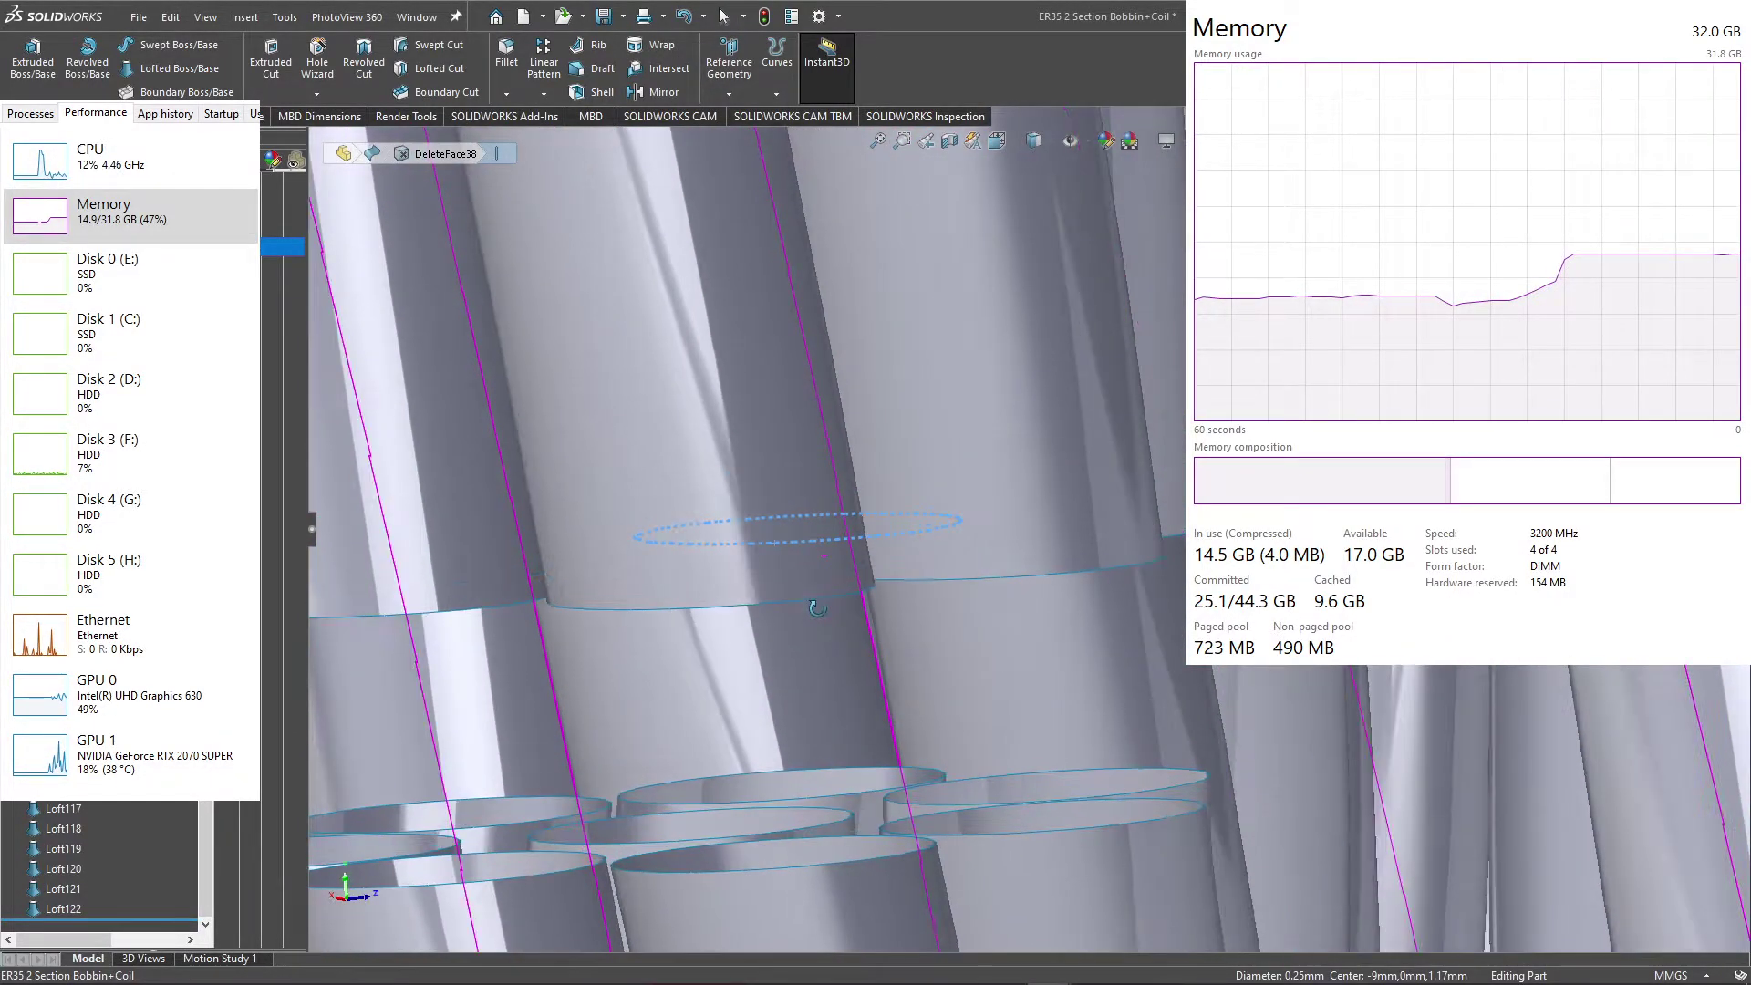
{"action": "left_click", "coordinate": [169, 79]}
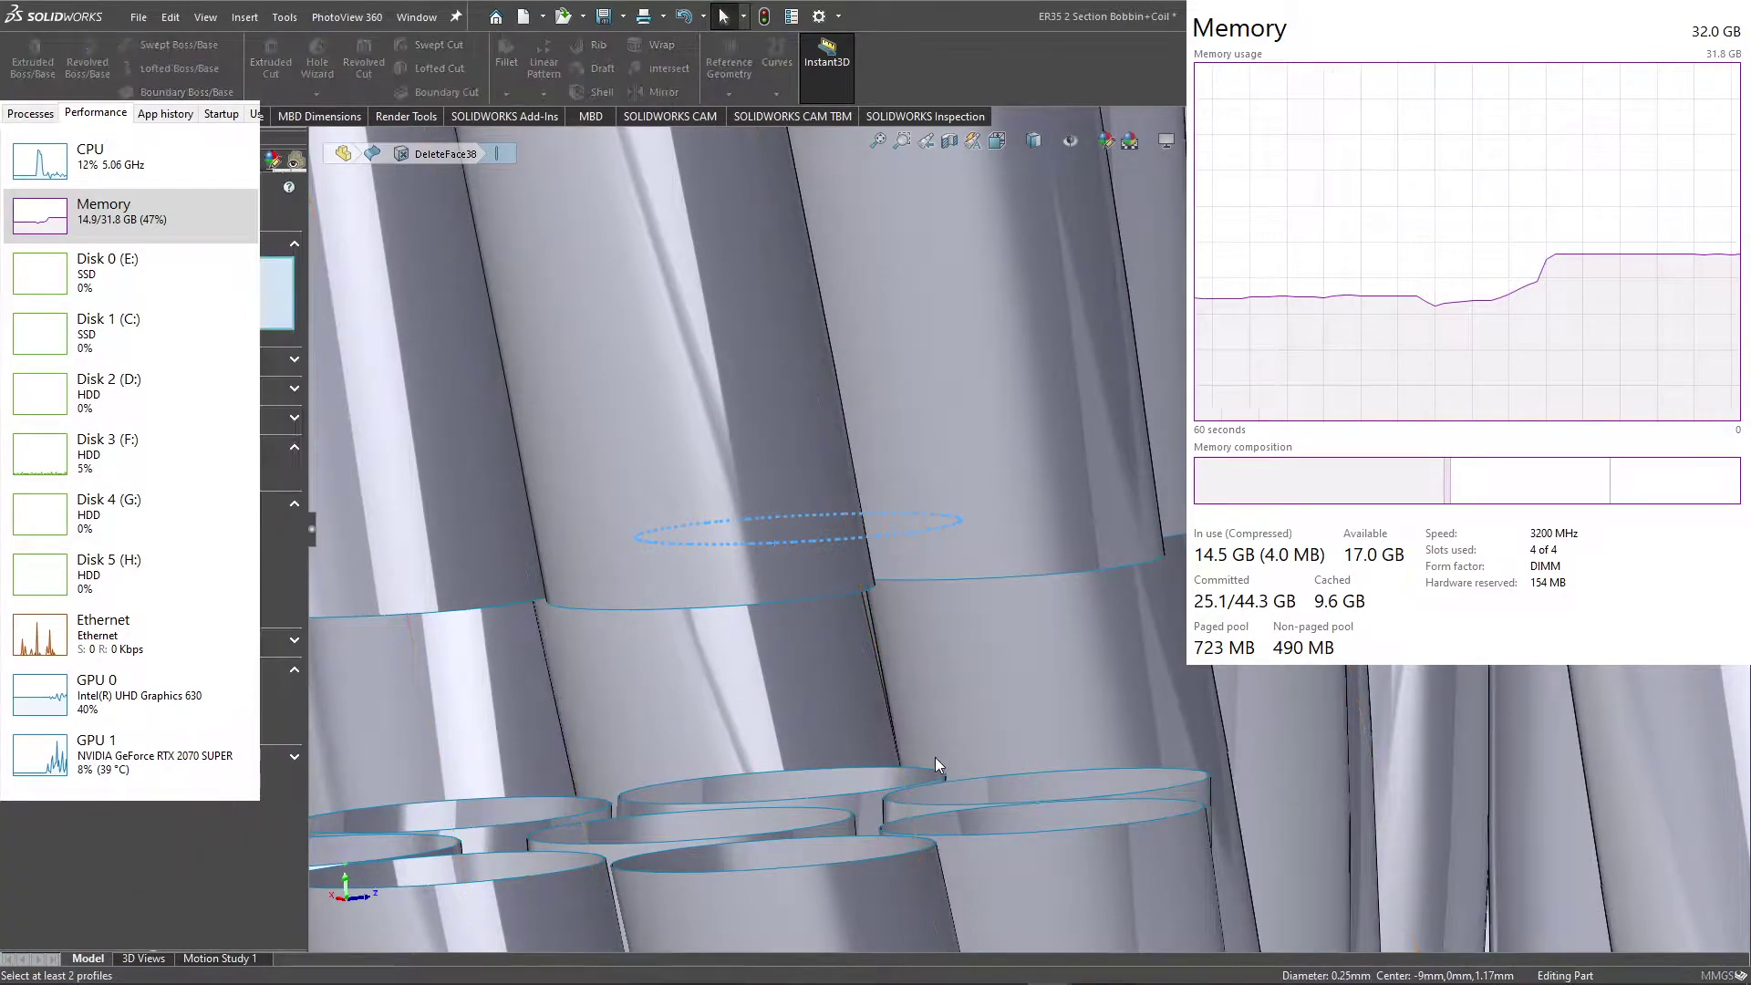
{"action": "left_click", "coordinate": [678, 803]}
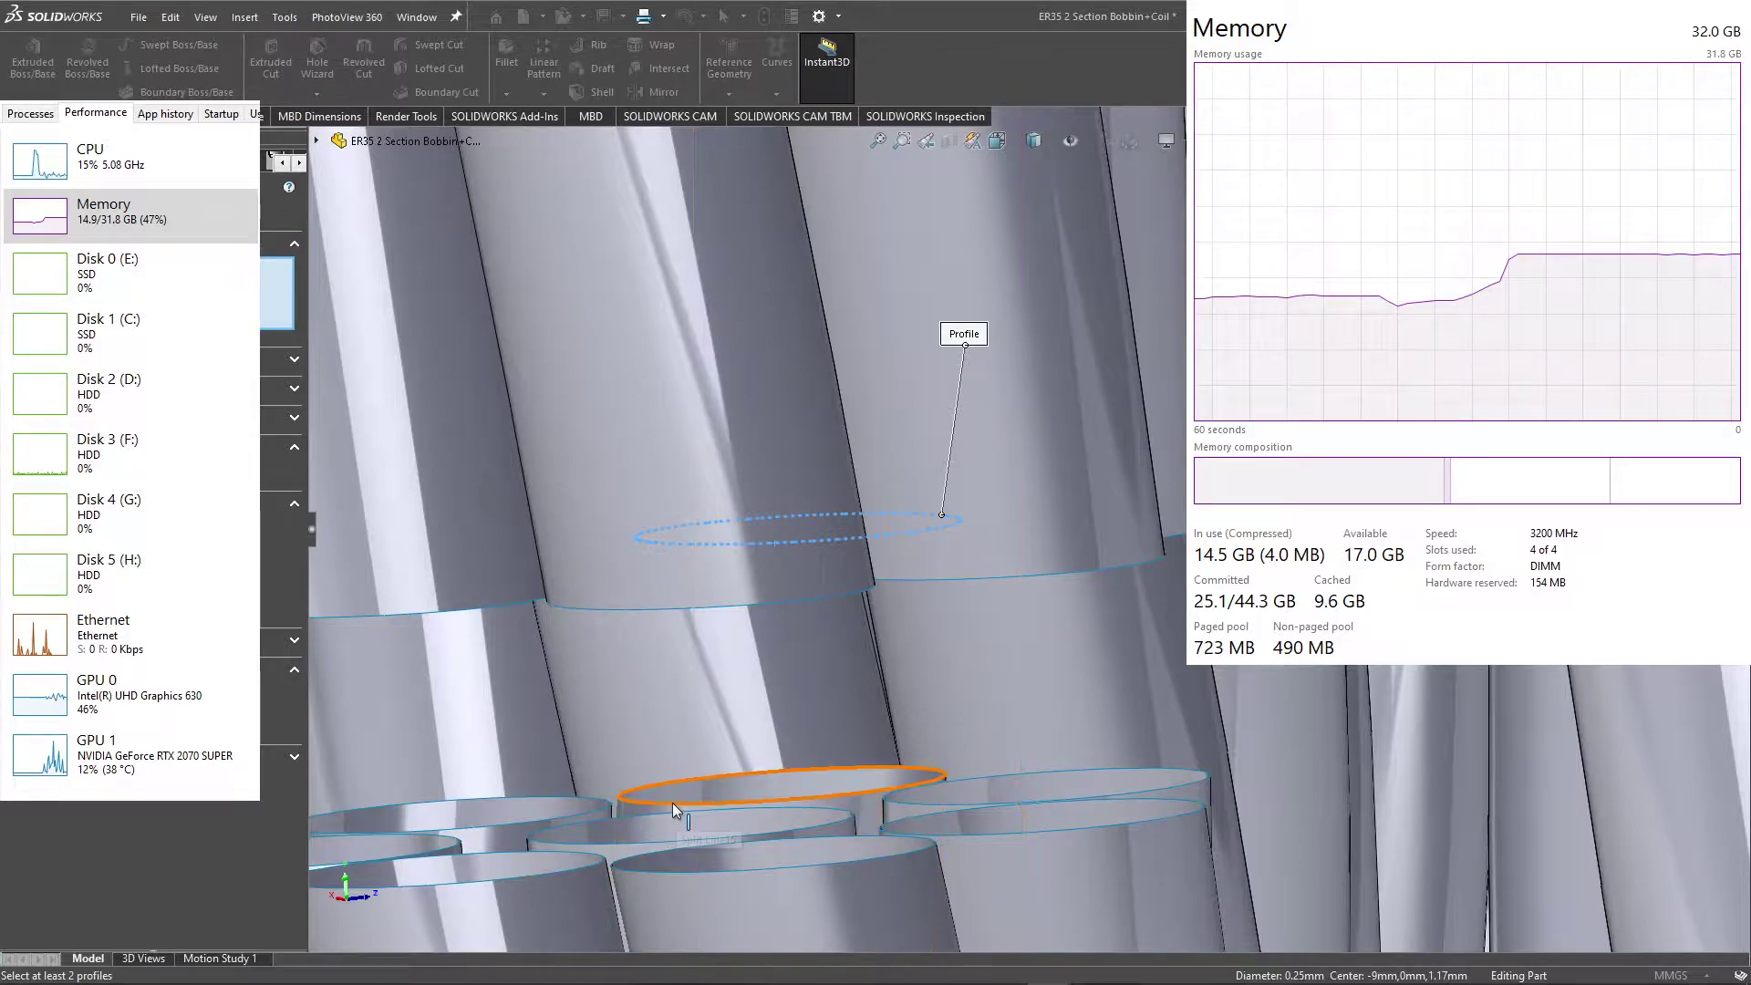
{"action": "scroll", "coordinate": [912, 629], "scroll_direction": "up", "scroll_amount": 3}
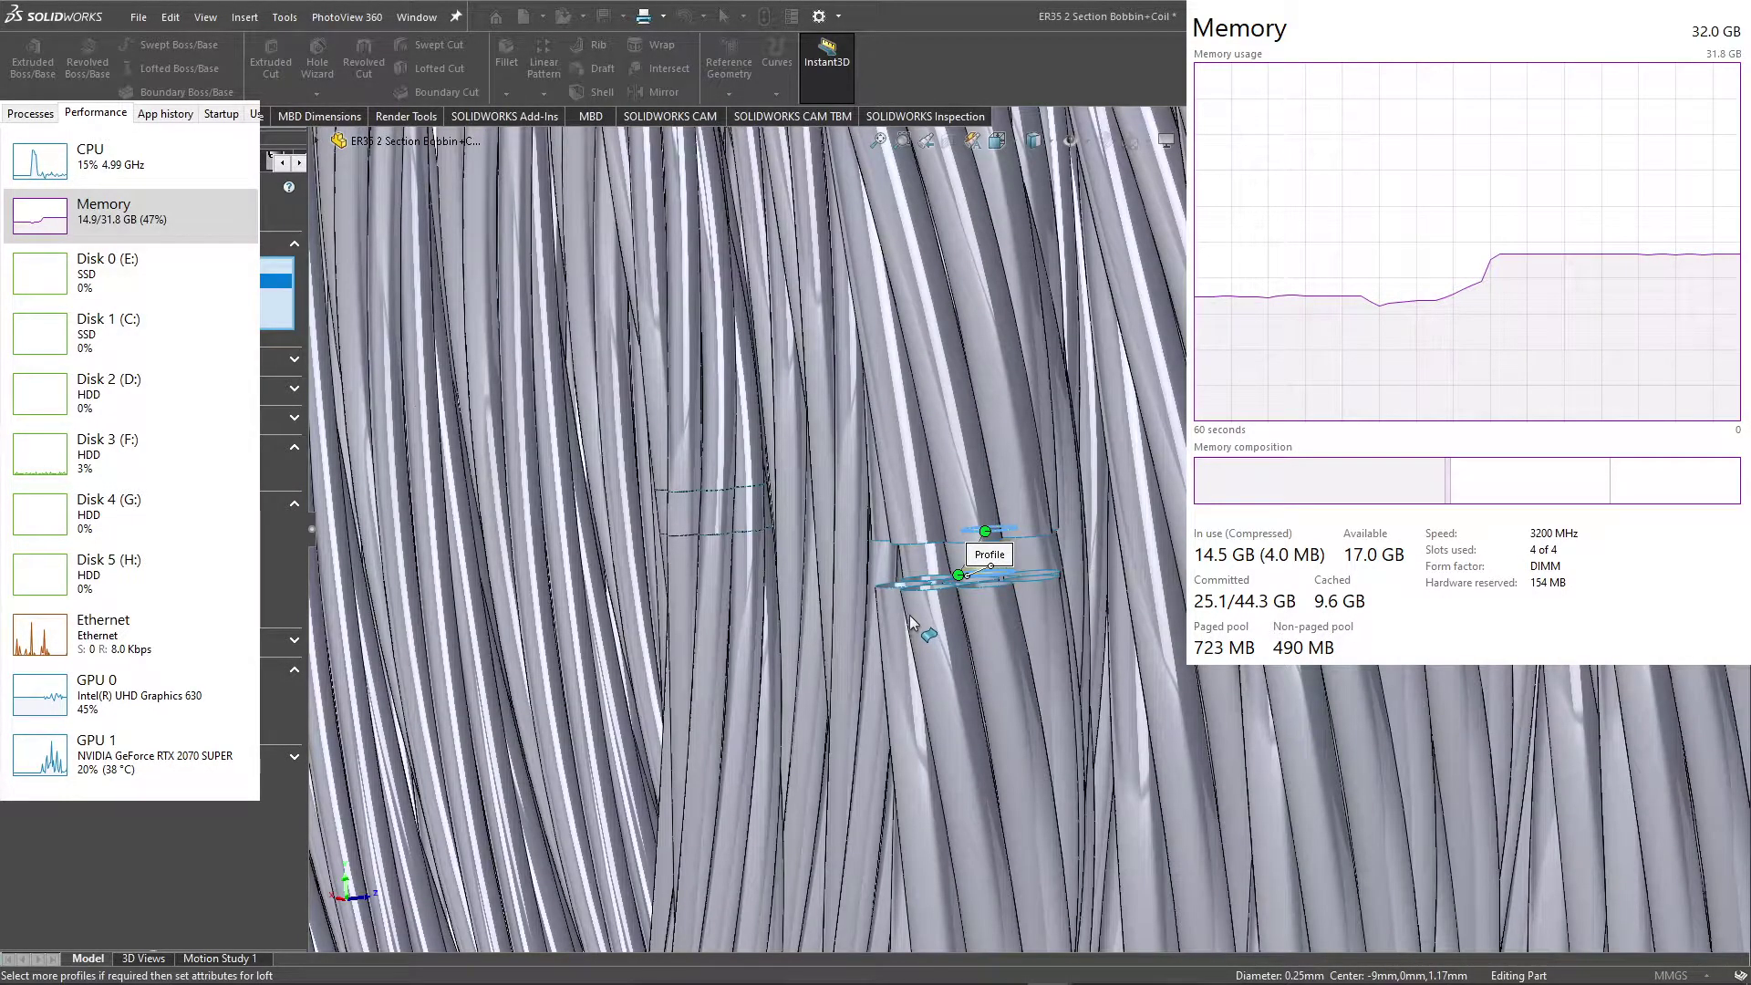
{"action": "scroll", "coordinate": [917, 625], "scroll_direction": "up", "scroll_amount": 2}
Step: Zoom in on the loft preview and drag the connector's top handle to untwist it
{"action": "key", "text": "f"}
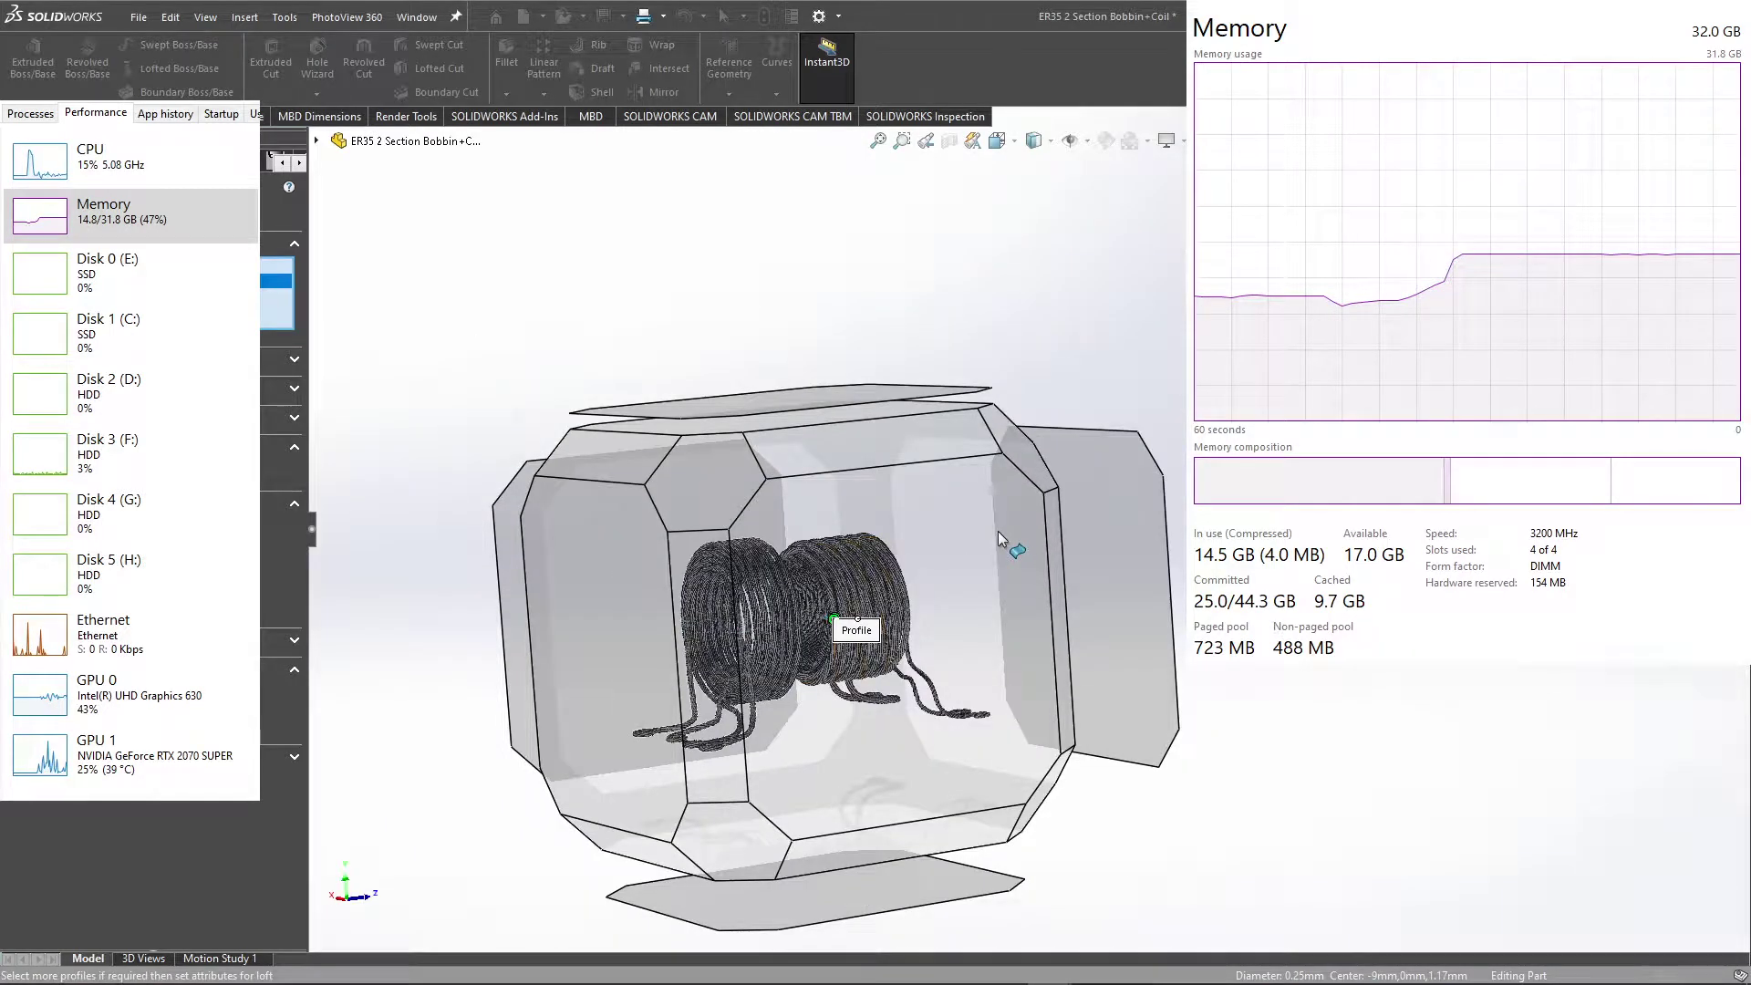
{"action": "left_click", "coordinate": [1000, 534]}
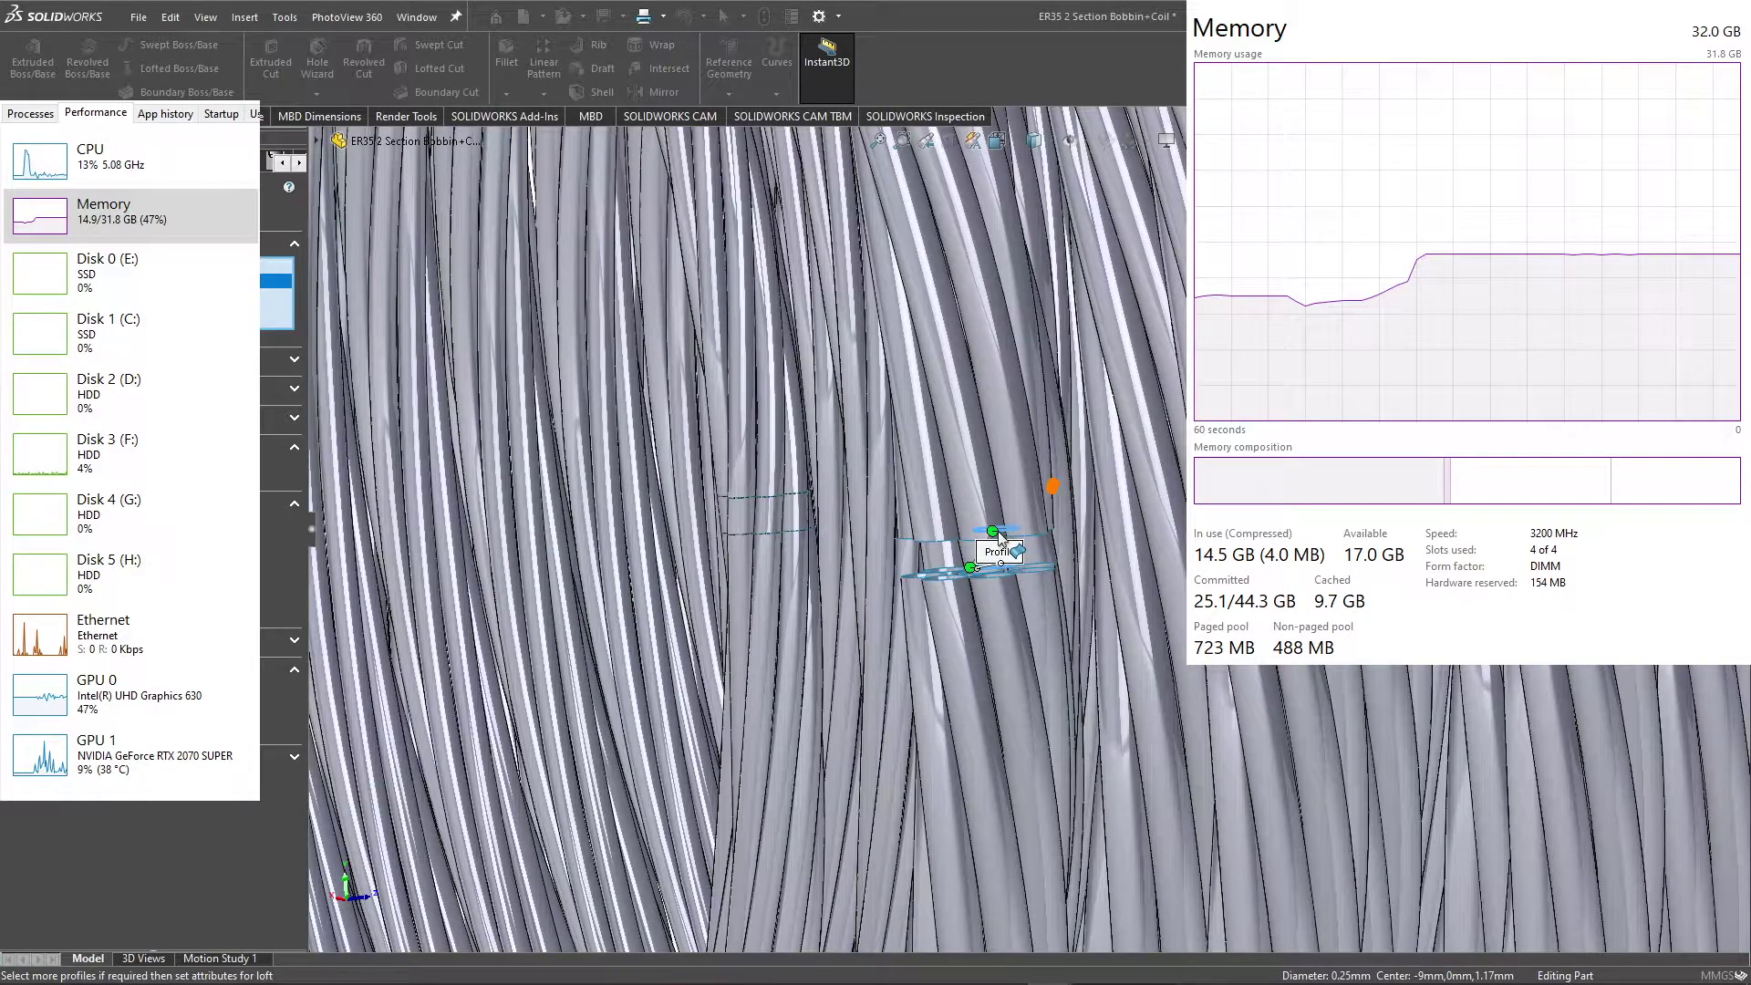
{"action": "key", "text": "f"}
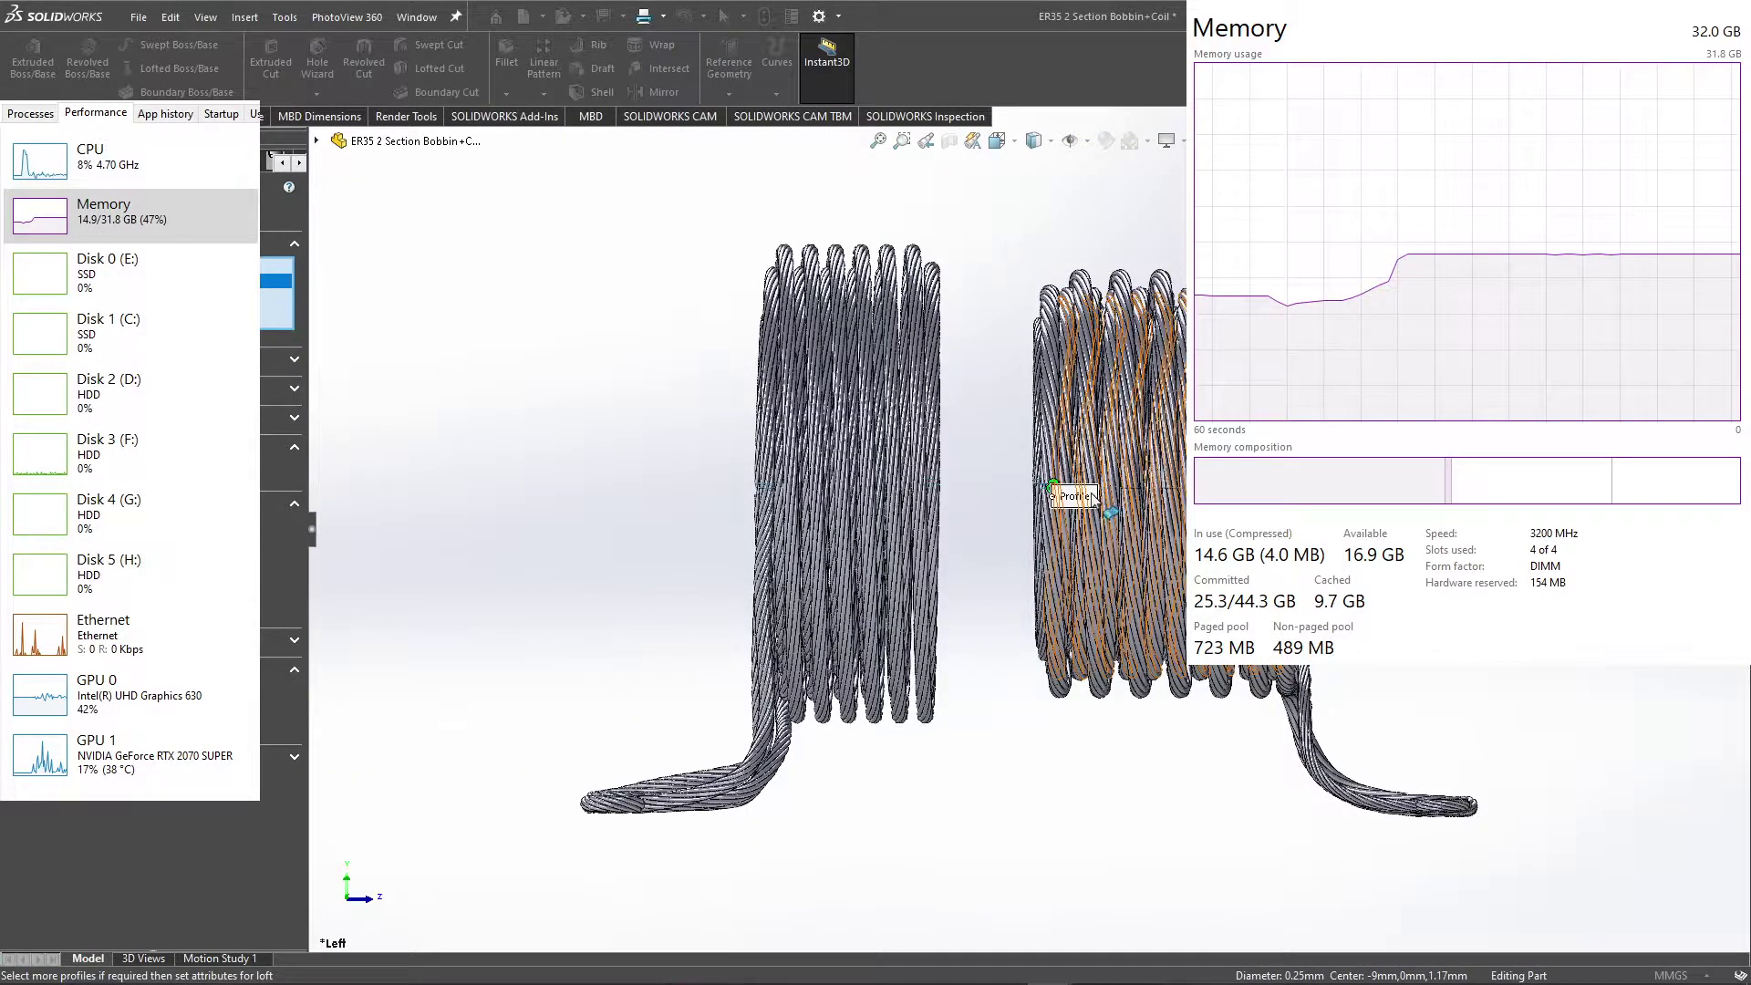
{"action": "scroll", "coordinate": [1095, 499], "scroll_direction": "down", "scroll_amount": 2}
{"action": "scroll", "coordinate": [1061, 502], "scroll_direction": "down", "scroll_amount": 5}
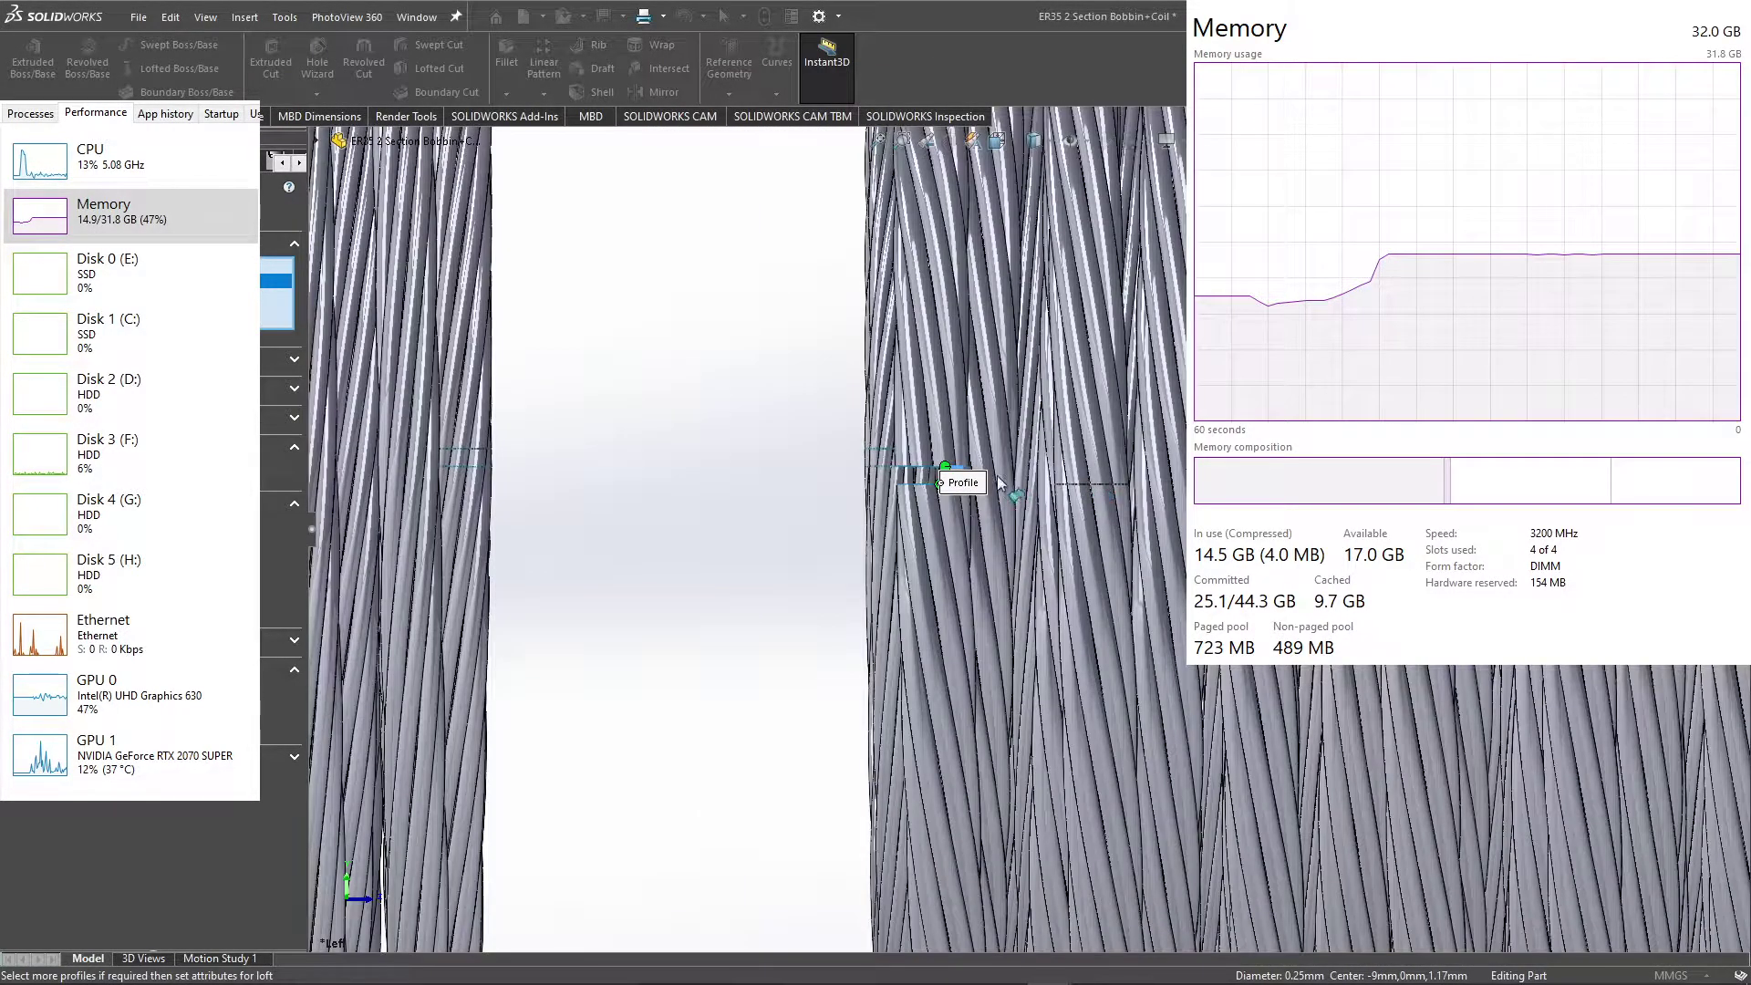
{"action": "scroll", "coordinate": [955, 466], "scroll_direction": "down", "scroll_amount": 2}
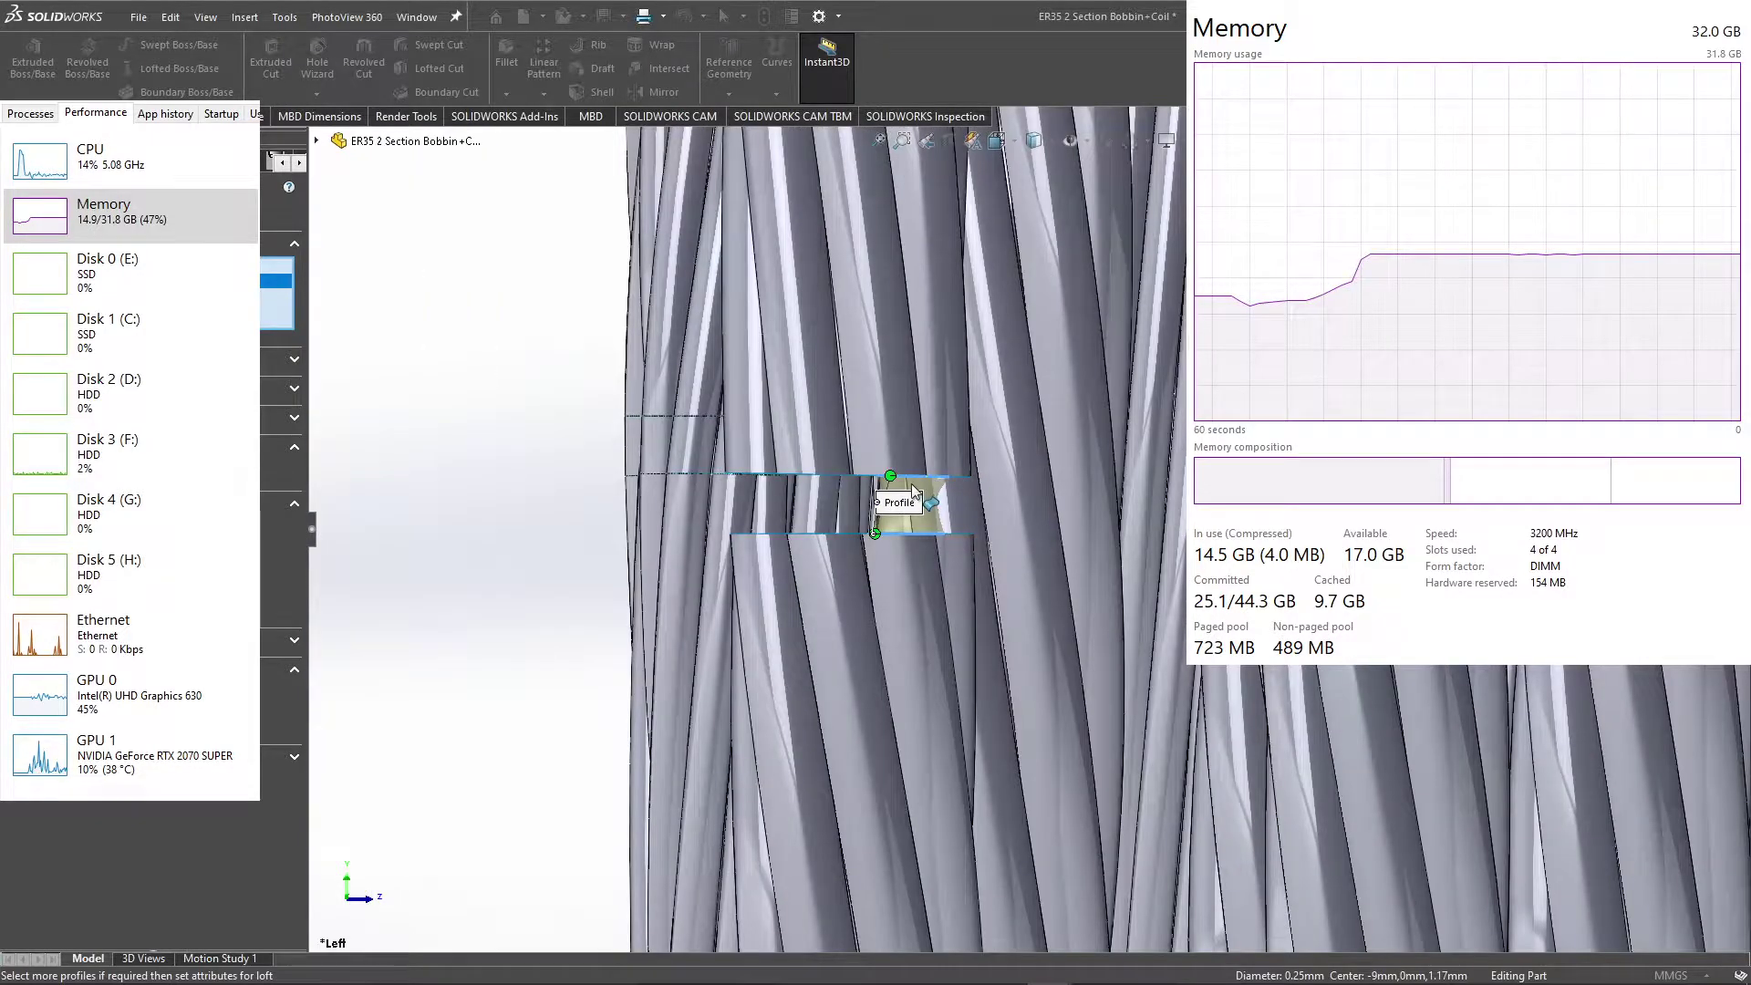
{"action": "scroll", "coordinate": [910, 478], "scroll_direction": "down", "scroll_amount": 1}
{"action": "scroll", "coordinate": [933, 500], "scroll_direction": "down", "scroll_amount": 1}
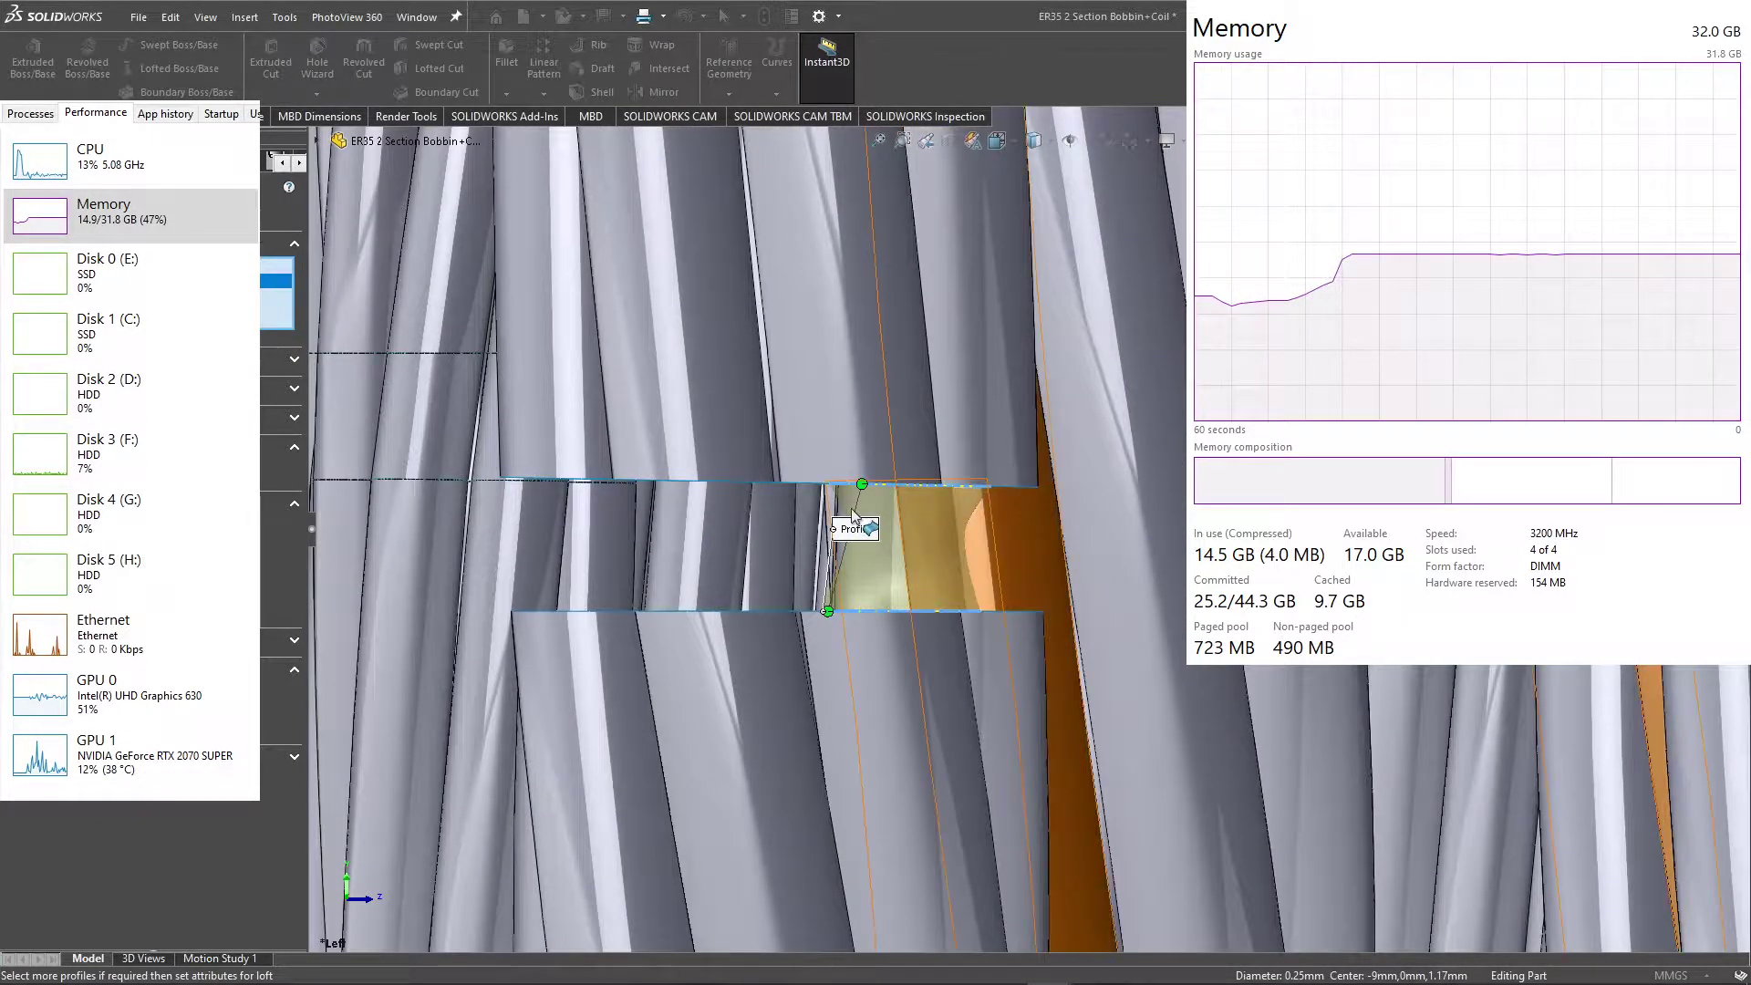
{"action": "scroll", "coordinate": [921, 516], "scroll_direction": "down", "scroll_amount": 1}
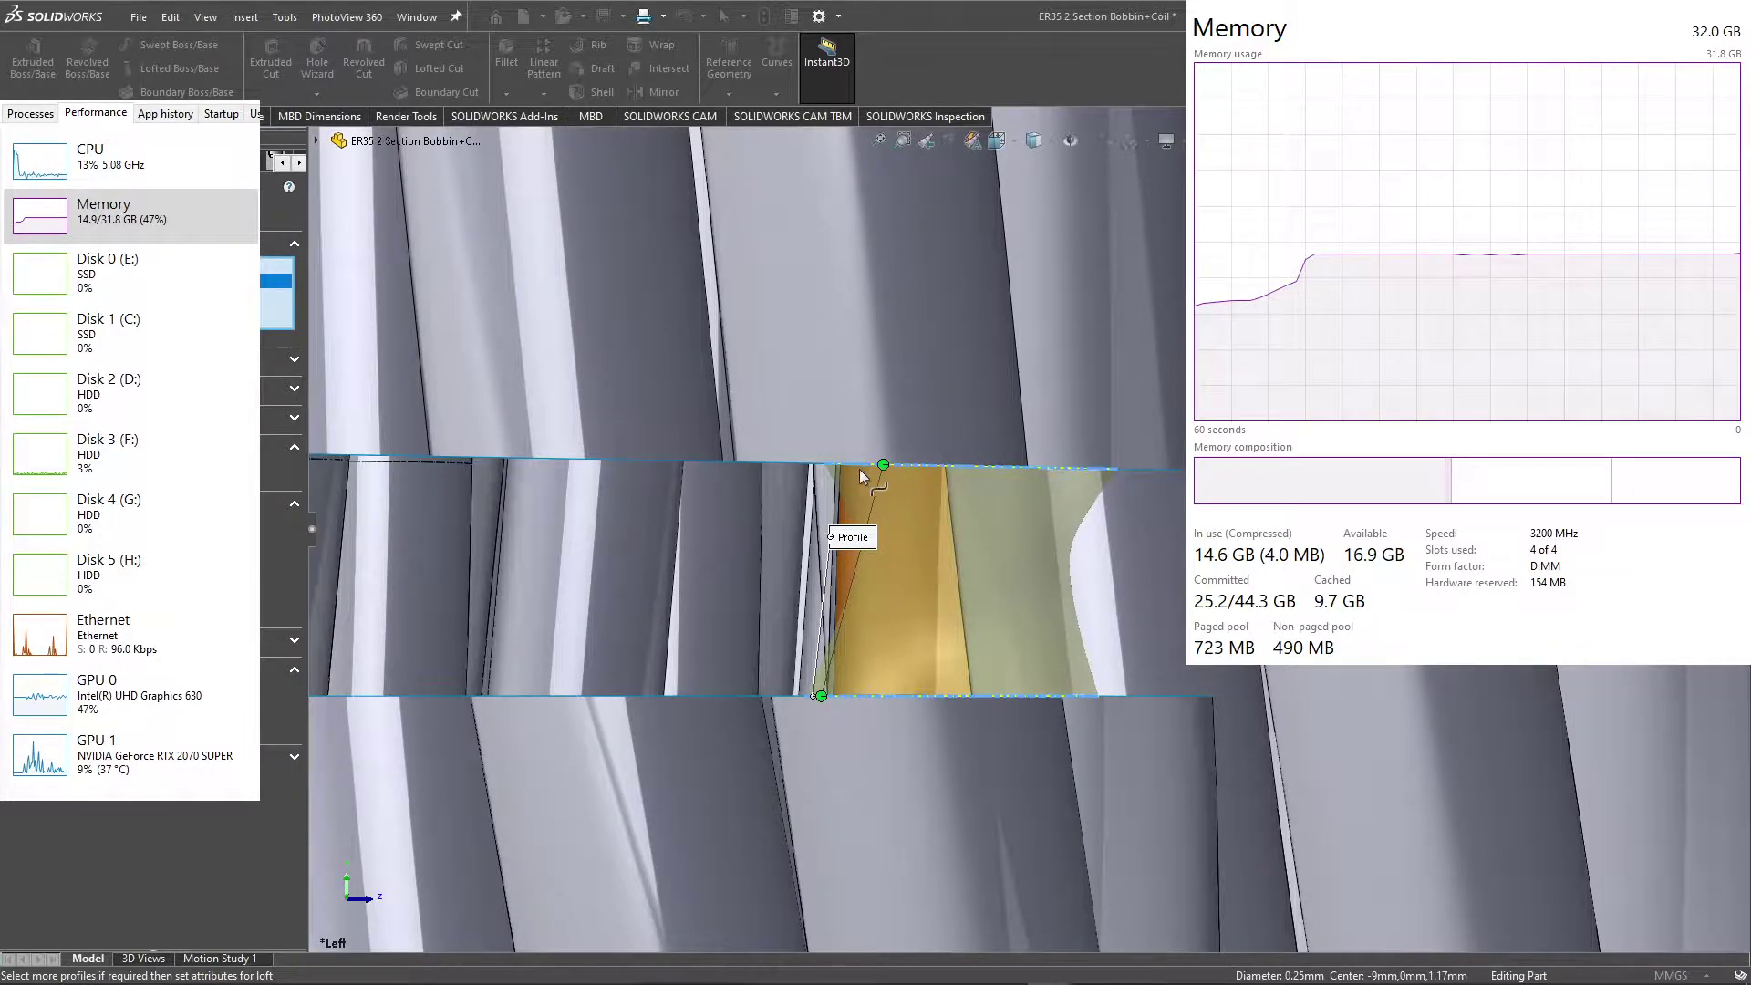
{"action": "left_click", "coordinate": [790, 480]}
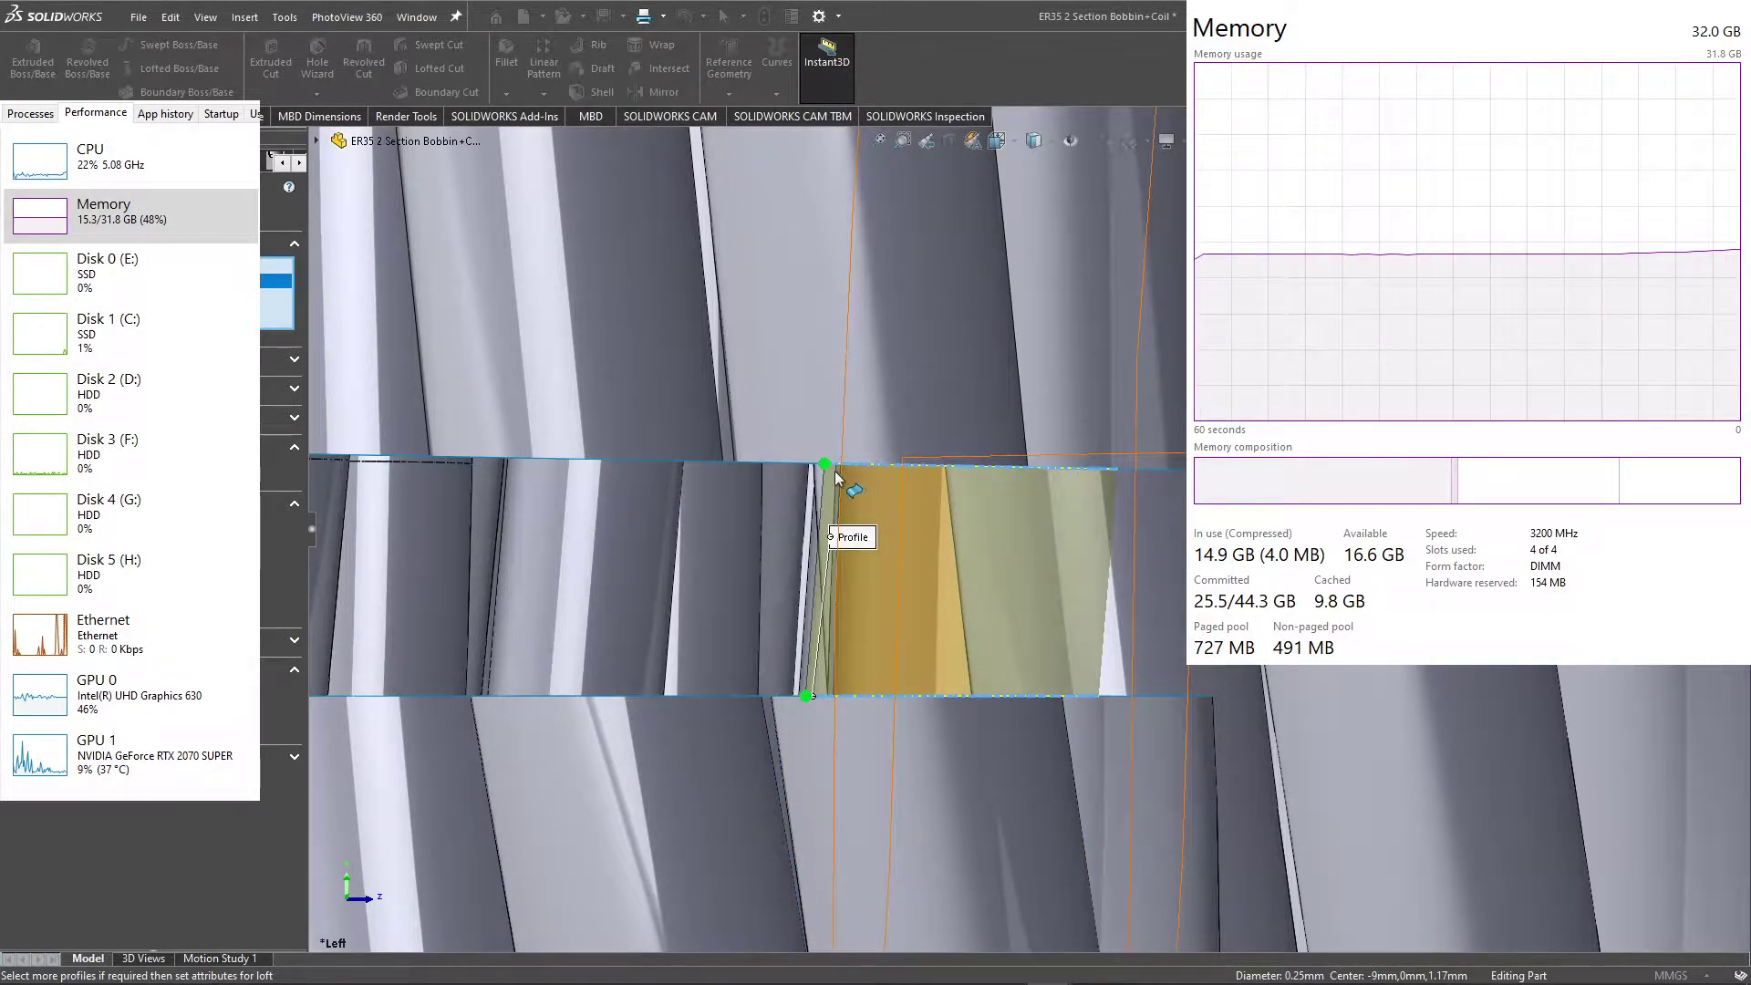
{"action": "left_click_drag", "start_coordinate": [836, 476], "coordinate": [826, 465]}
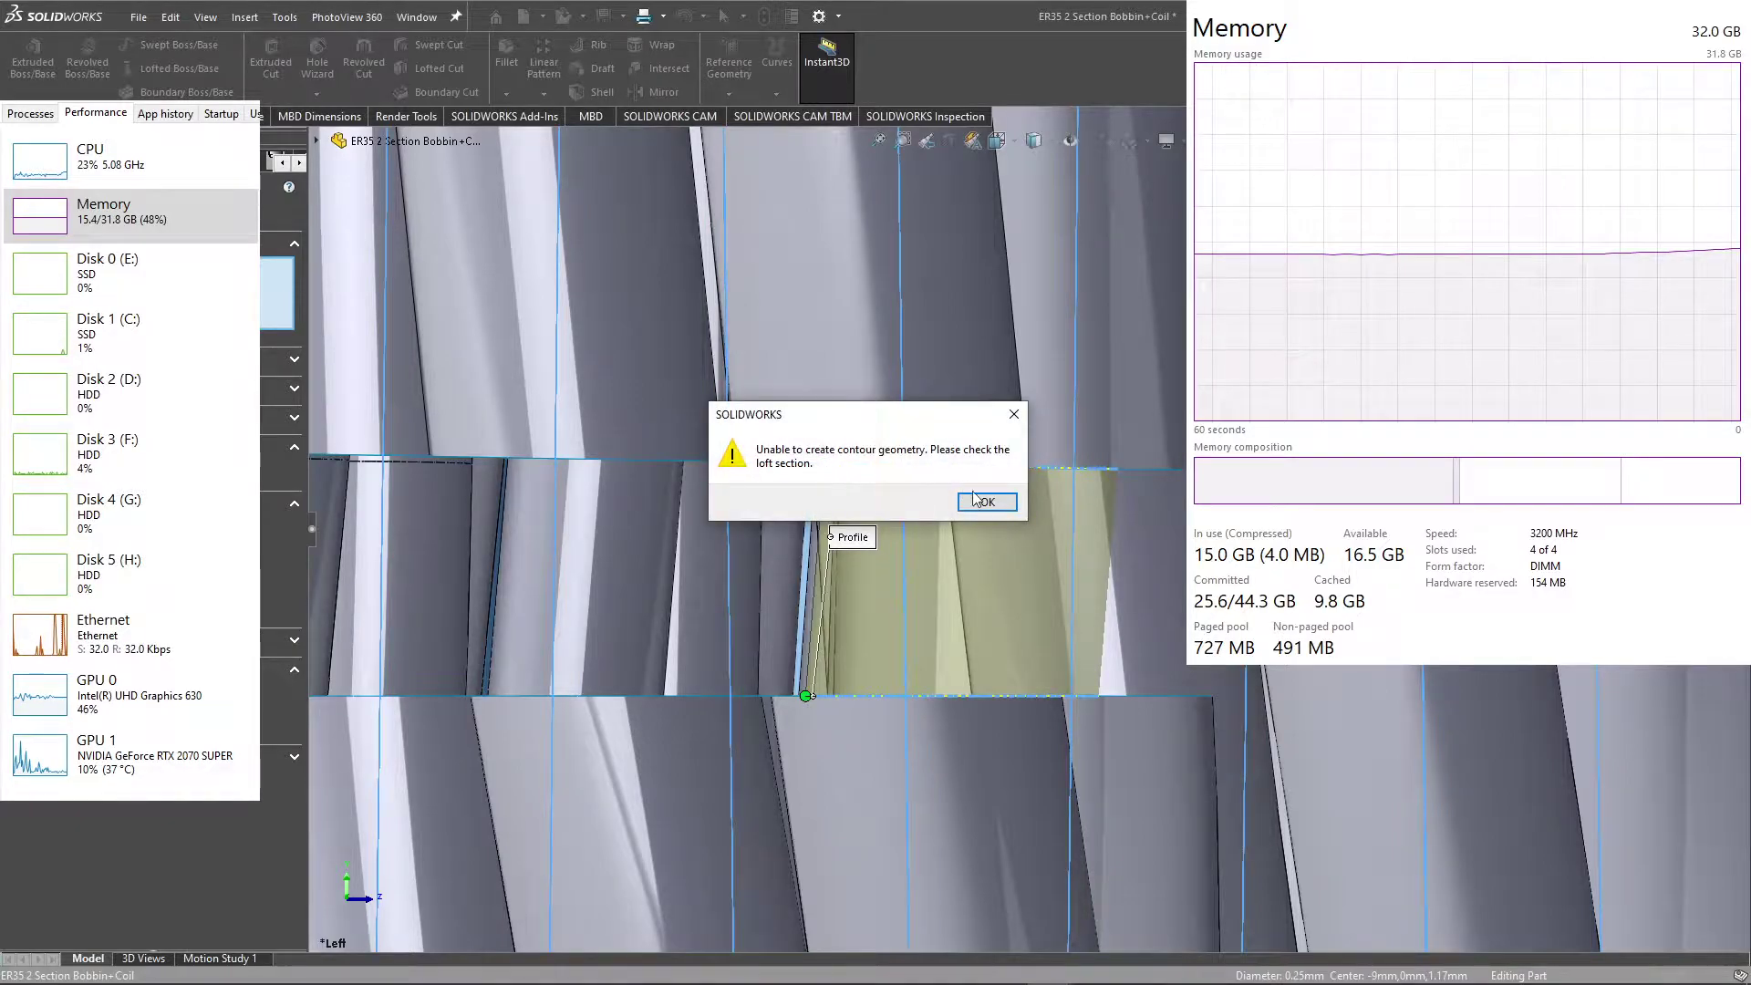
Step: Dismiss the contour-geometry error and orbit to inspect the new Loft125 bridge
{"action": "left_click", "coordinate": [985, 502]}
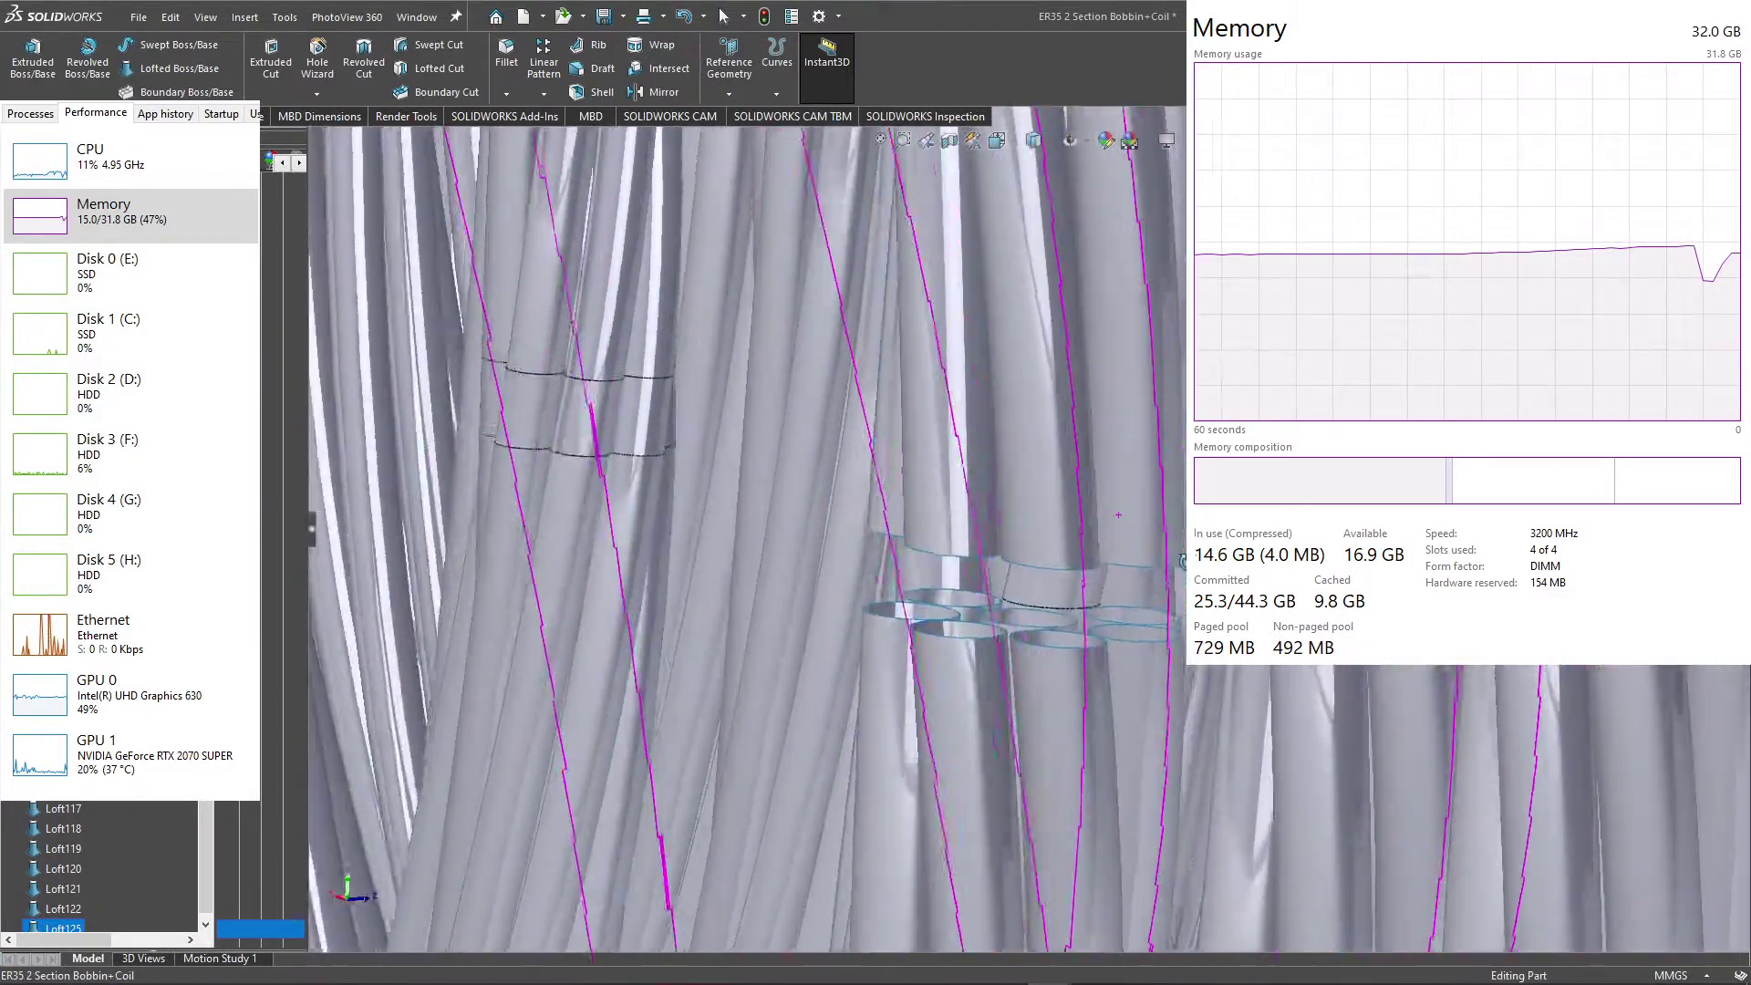
{"action": "mouse_move", "coordinate": [1182, 558]}
{"action": "middle_mouse_down"}
{"action": "mouse_move", "coordinate": [1163, 536]}
{"action": "mouse_move", "coordinate": [1126, 610]}
{"action": "middle_mouse_up"}
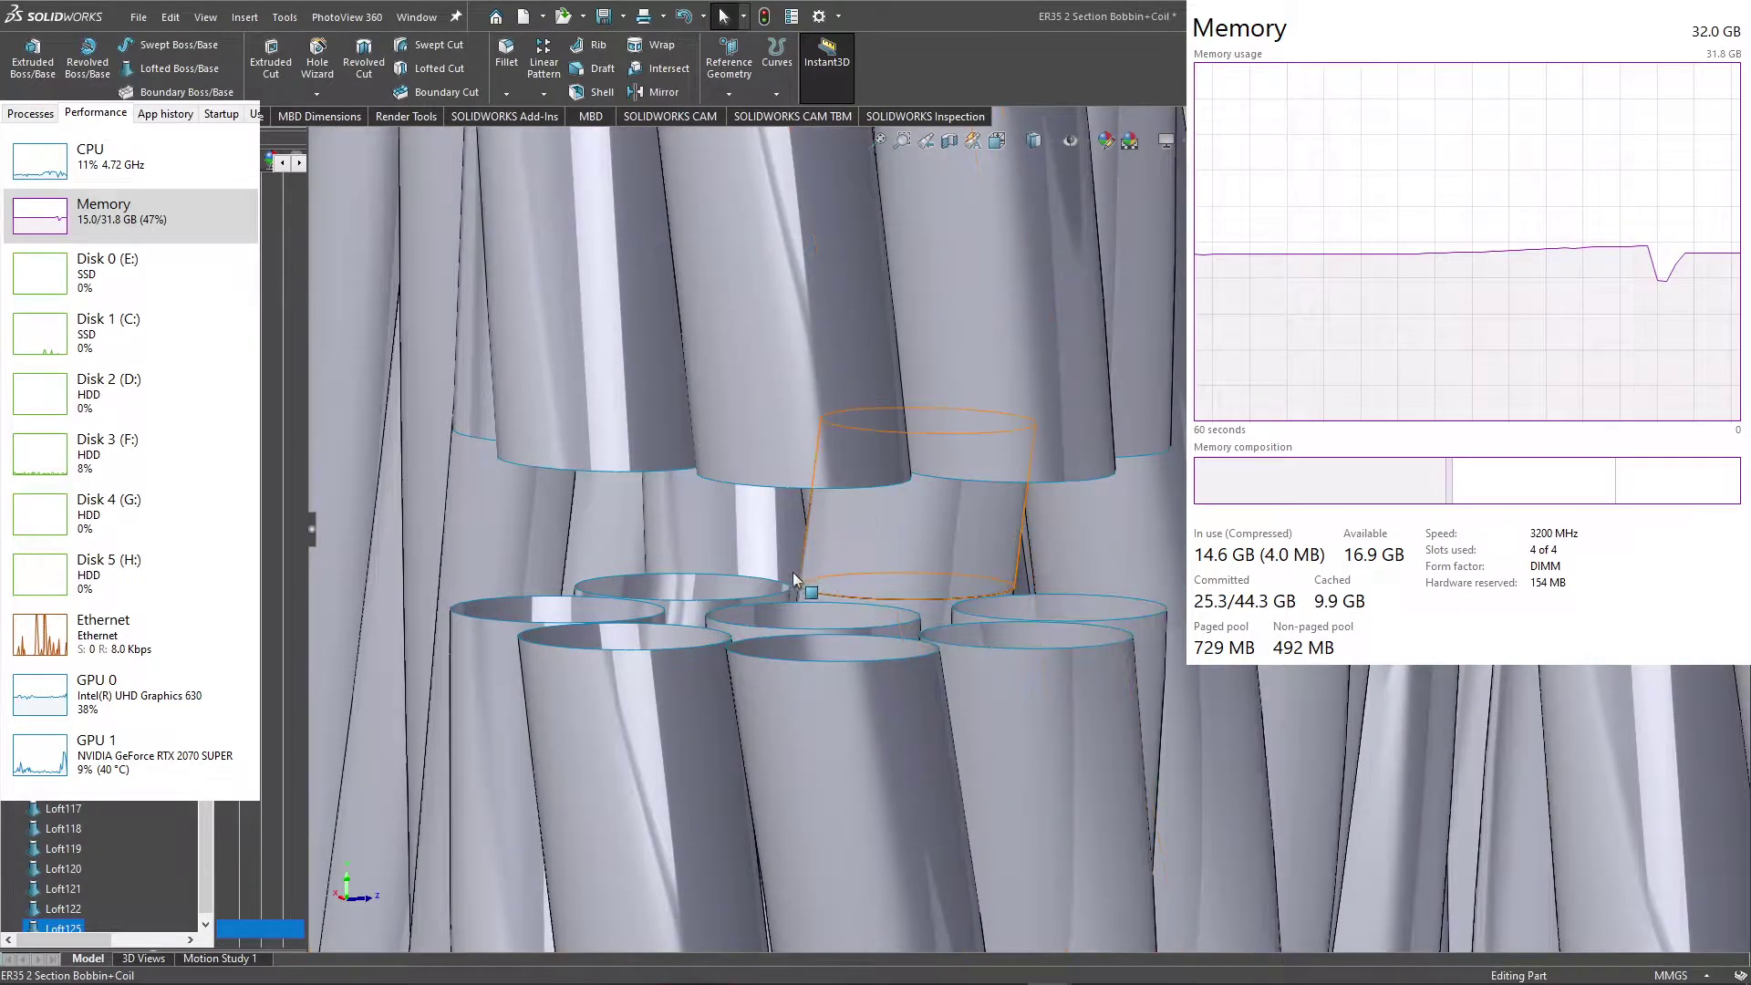
Step: Loft from the lower strand's end circle to the facing strand end
{"action": "left_click", "coordinate": [1142, 626]}
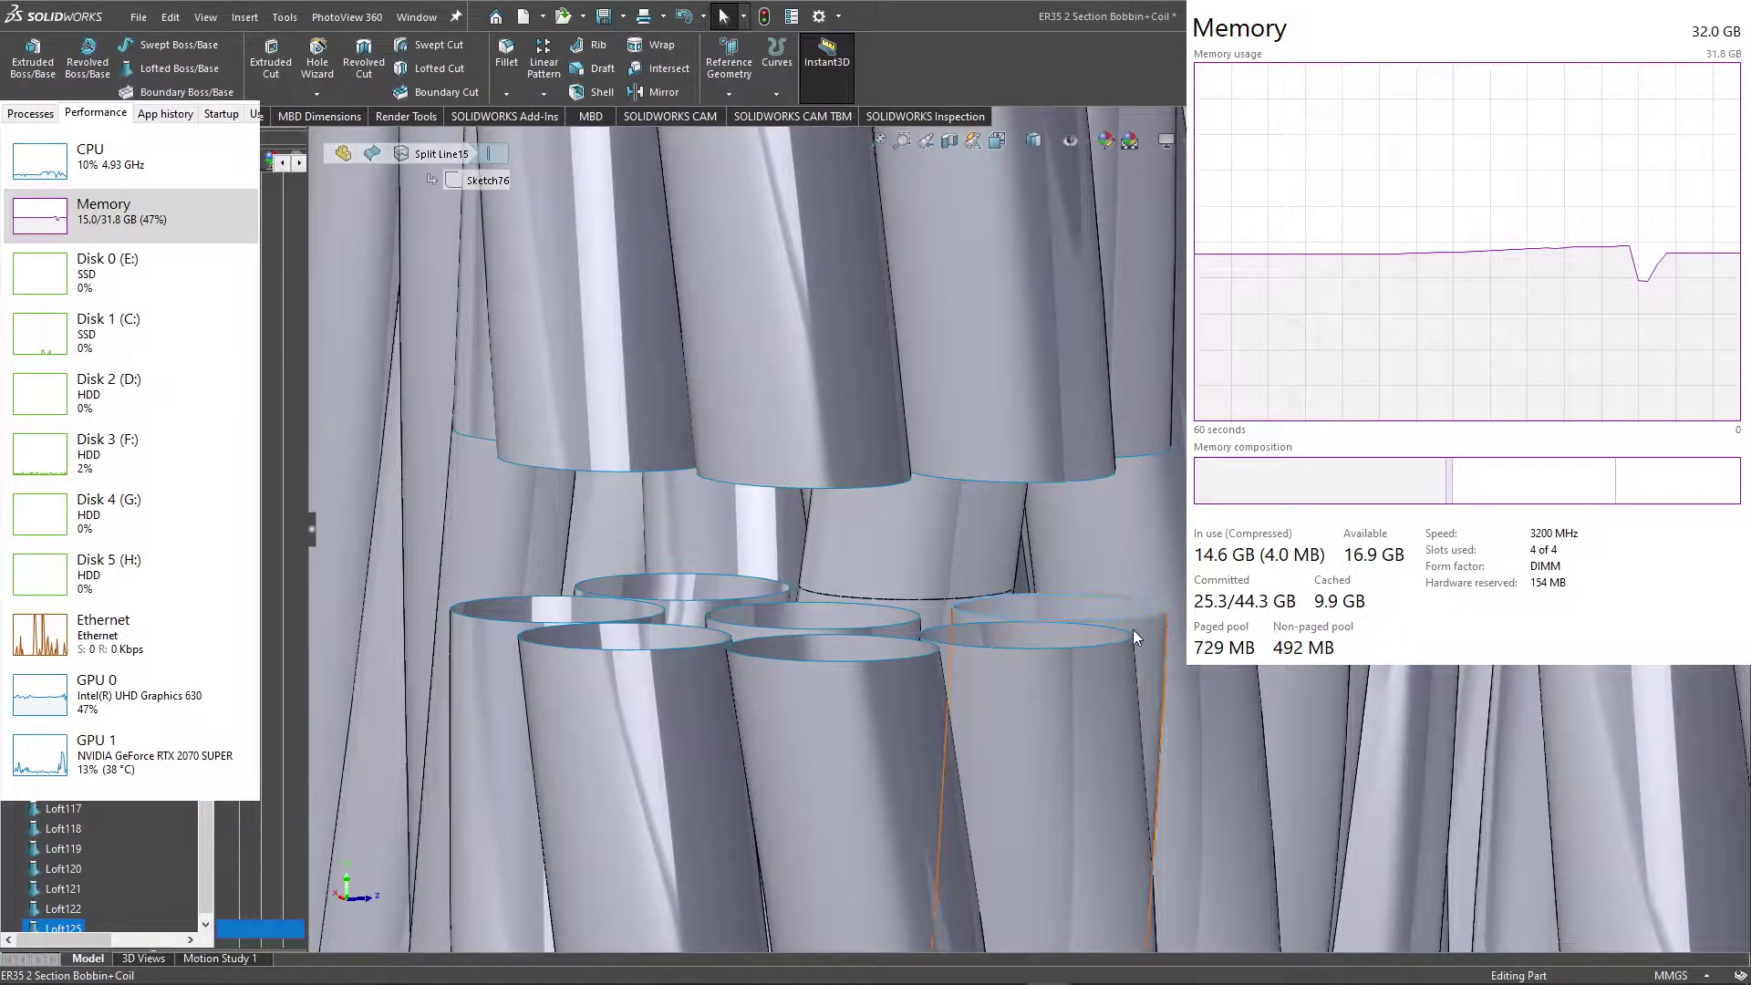
{"action": "middle_click_drag", "start_coordinate": [1133, 630], "coordinate": [1091, 578]}
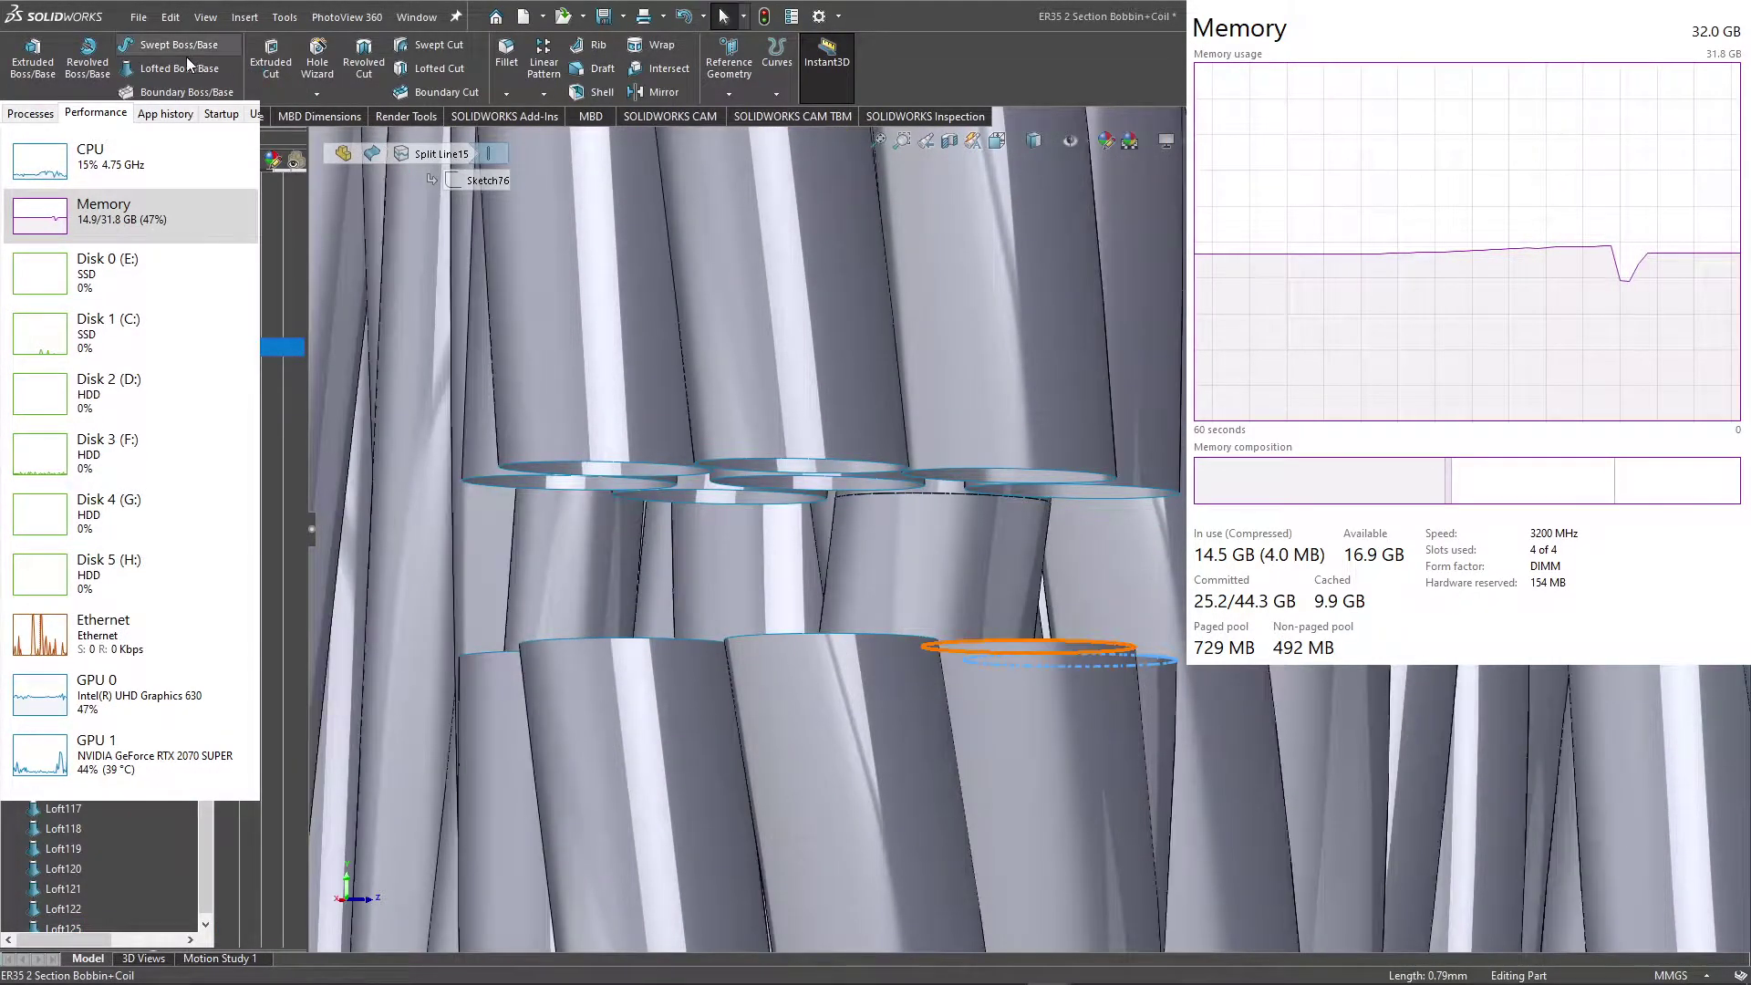
{"action": "left_click", "coordinate": [196, 67]}
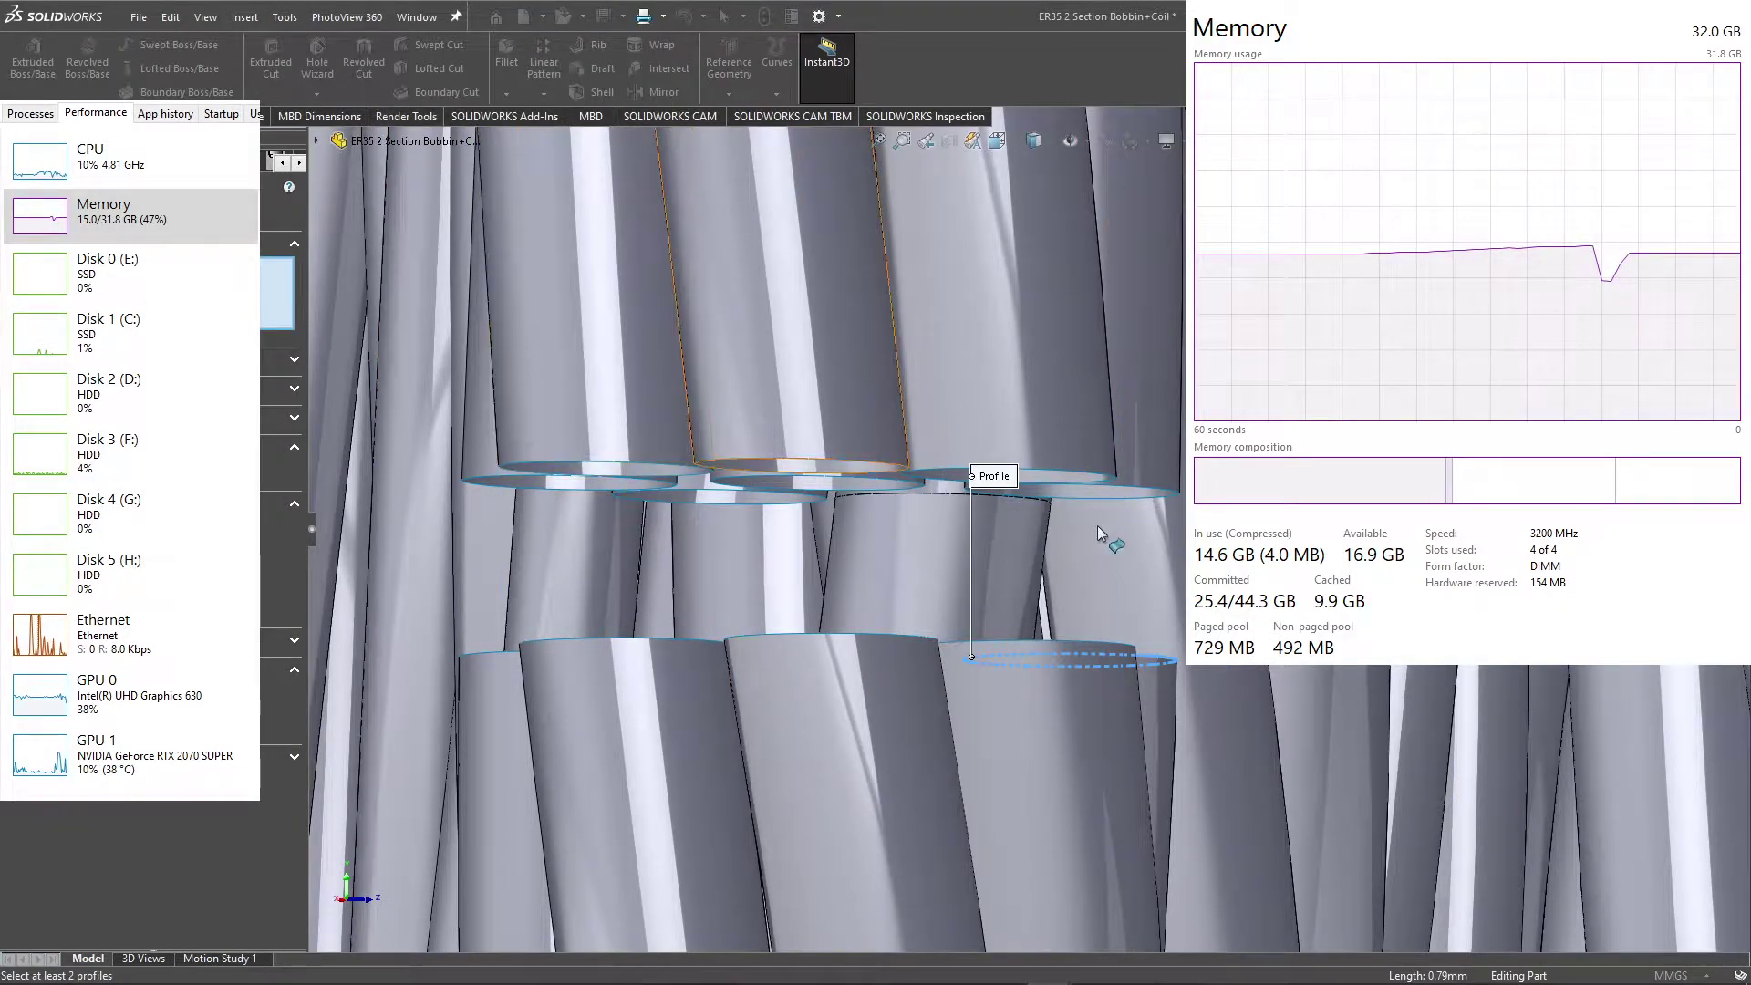
{"action": "left_click", "coordinate": [1146, 489]}
{"action": "scroll", "coordinate": [1134, 568], "scroll_direction": "up", "scroll_amount": 3}
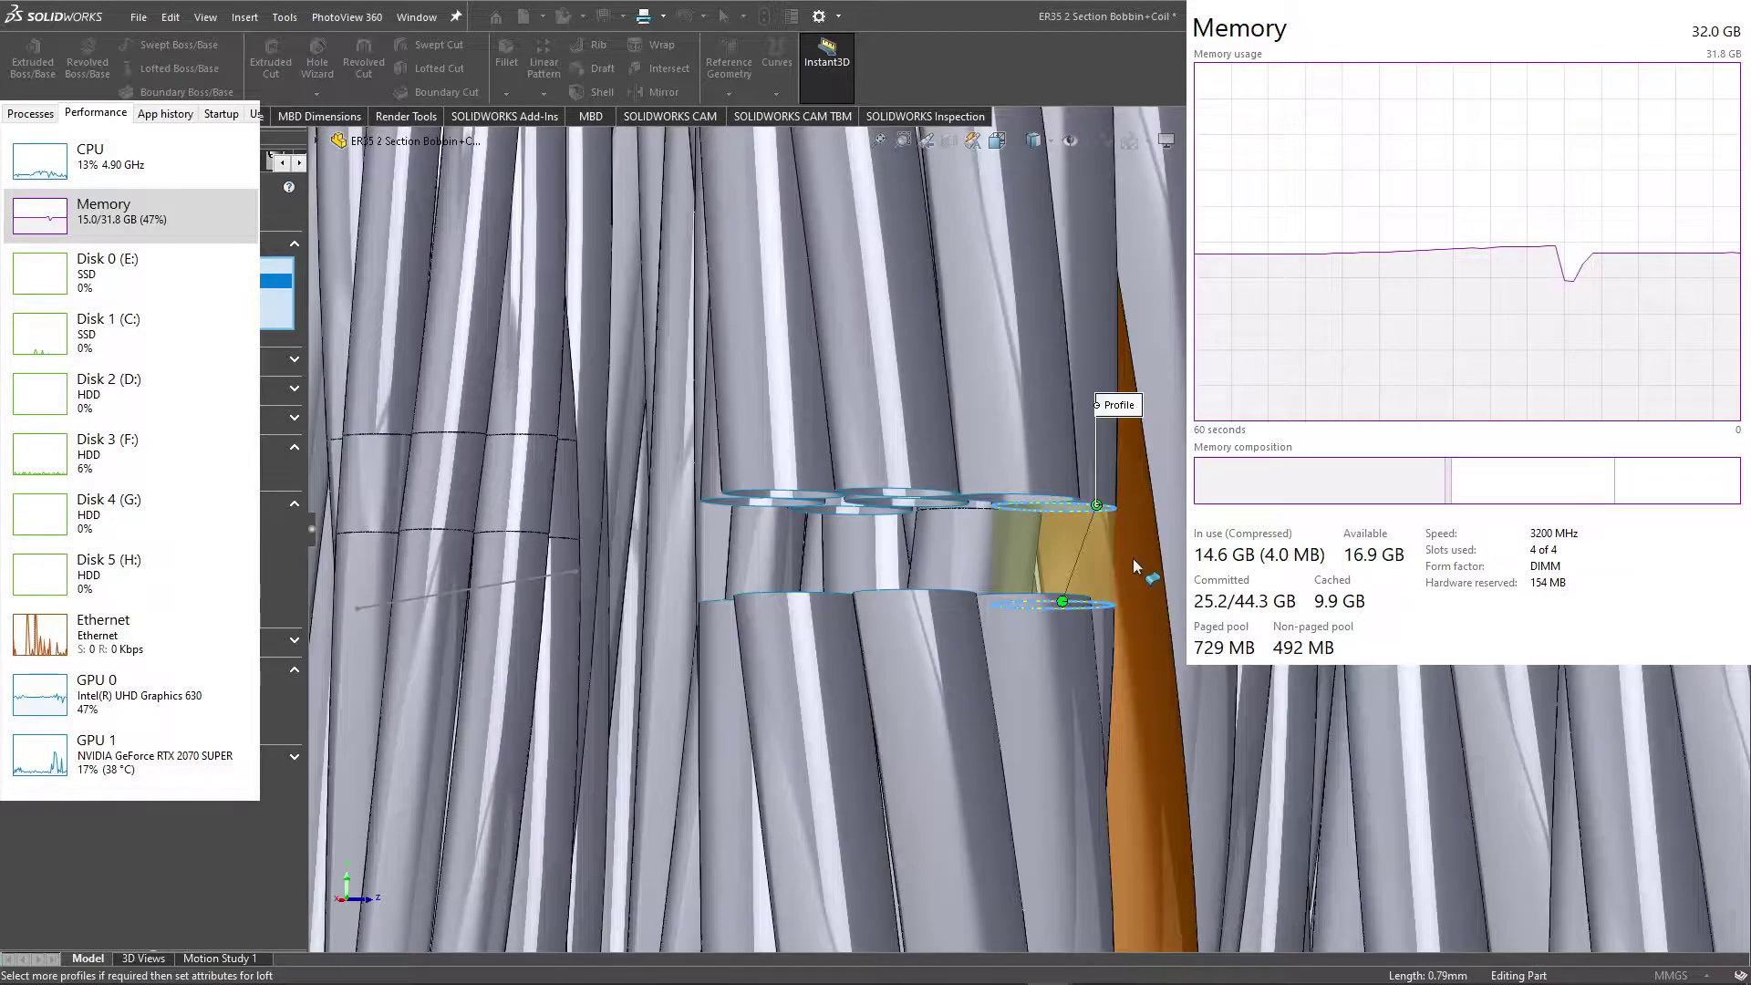
{"action": "scroll", "coordinate": [1133, 559], "scroll_direction": "up", "scroll_amount": 3}
{"action": "scroll", "coordinate": [1142, 570], "scroll_direction": "up", "scroll_amount": 1}
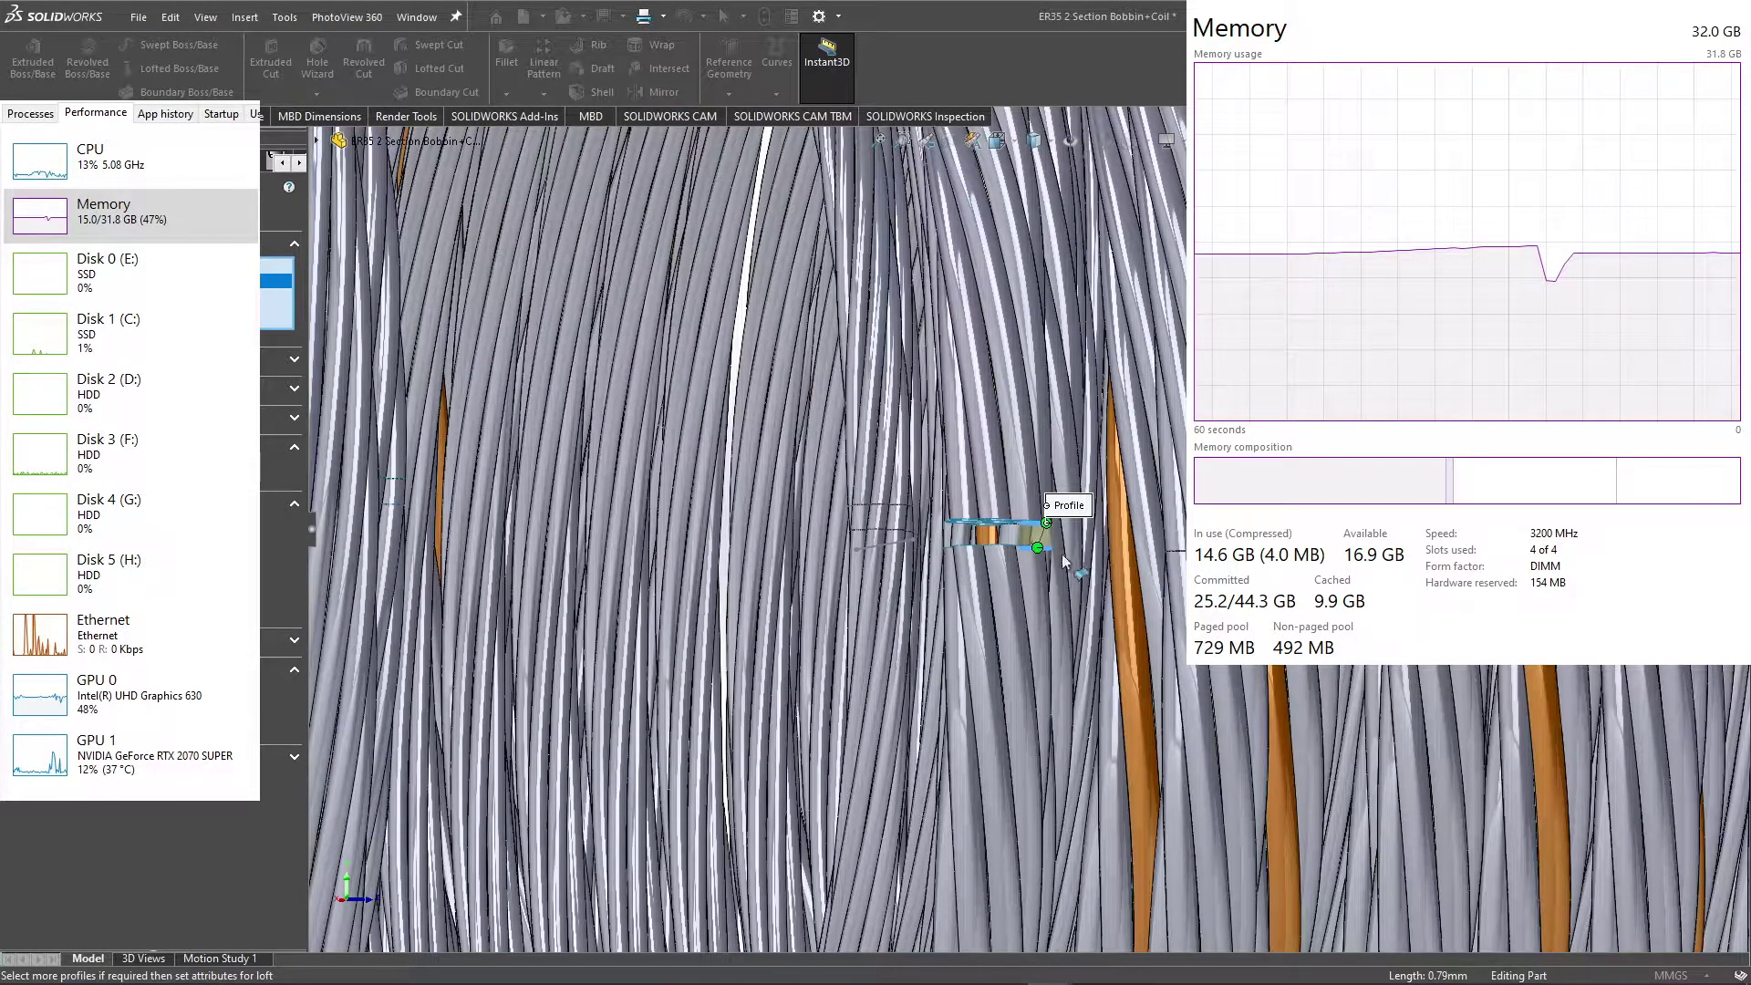
{"action": "scroll", "coordinate": [1049, 556], "scroll_direction": "up", "scroll_amount": 2}
Step: In side view, snap both loft connector ends to matching vertices to untwist it
{"action": "key", "text": "f"}
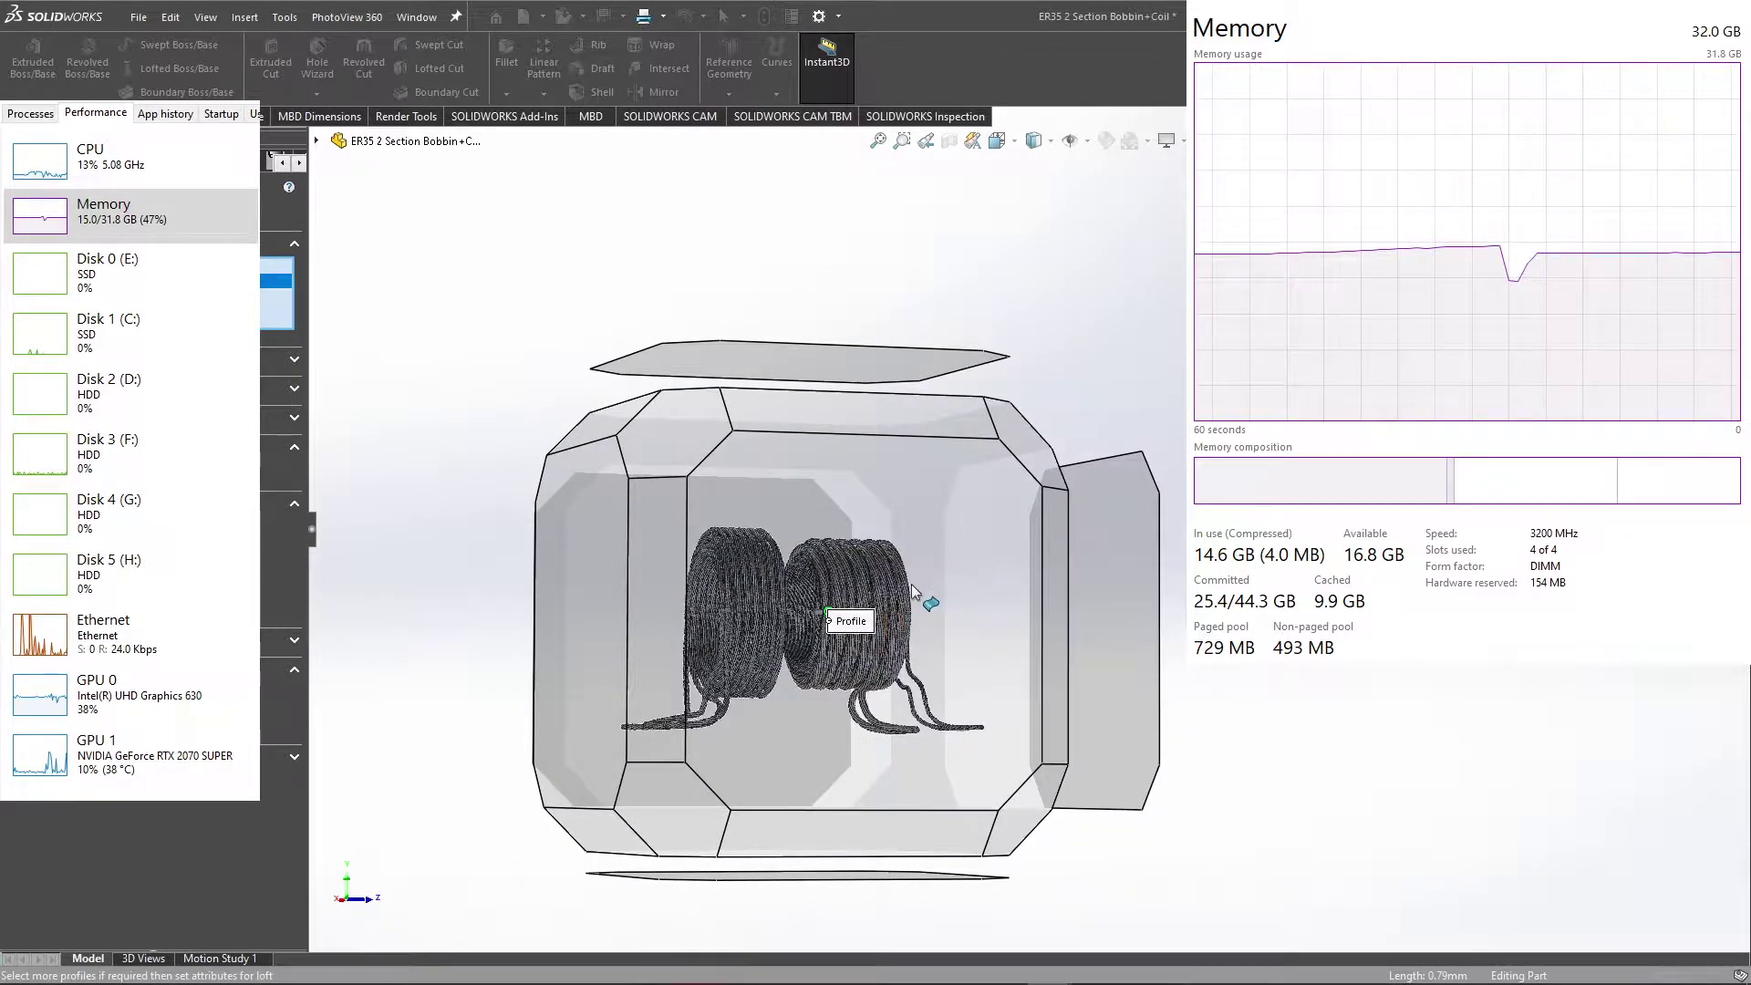
{"action": "left_click", "coordinate": [912, 585]}
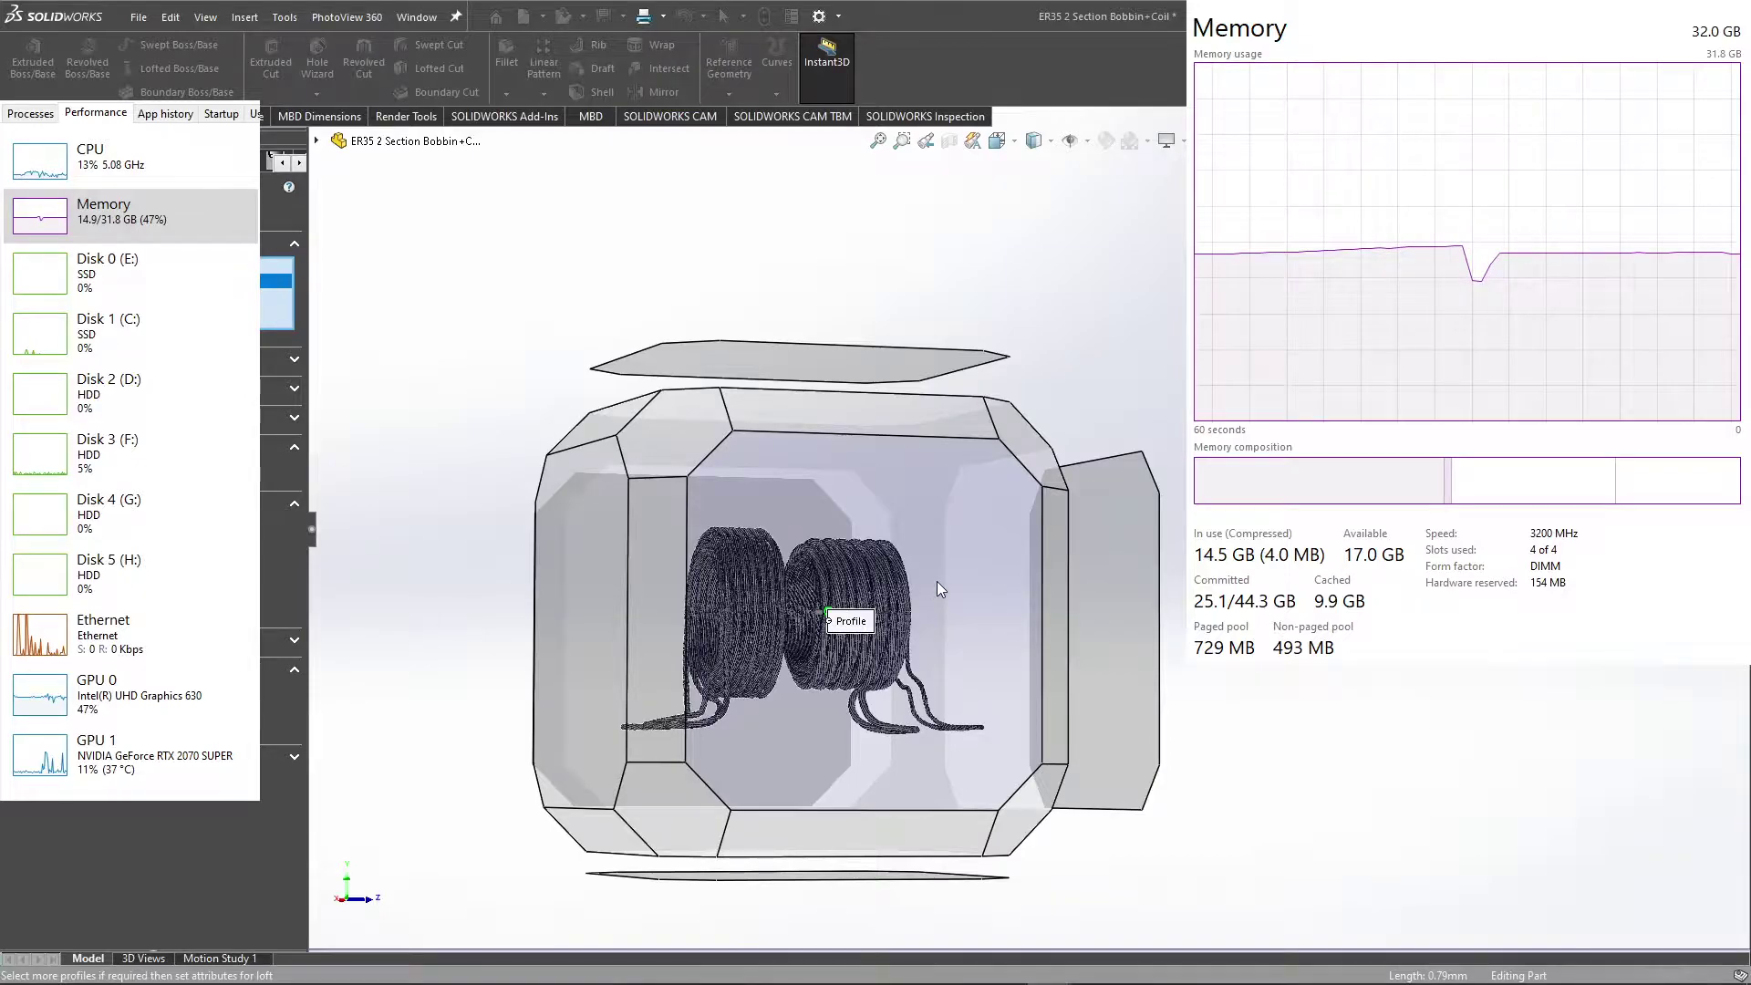
{"action": "key", "text": "ctrl+3"}
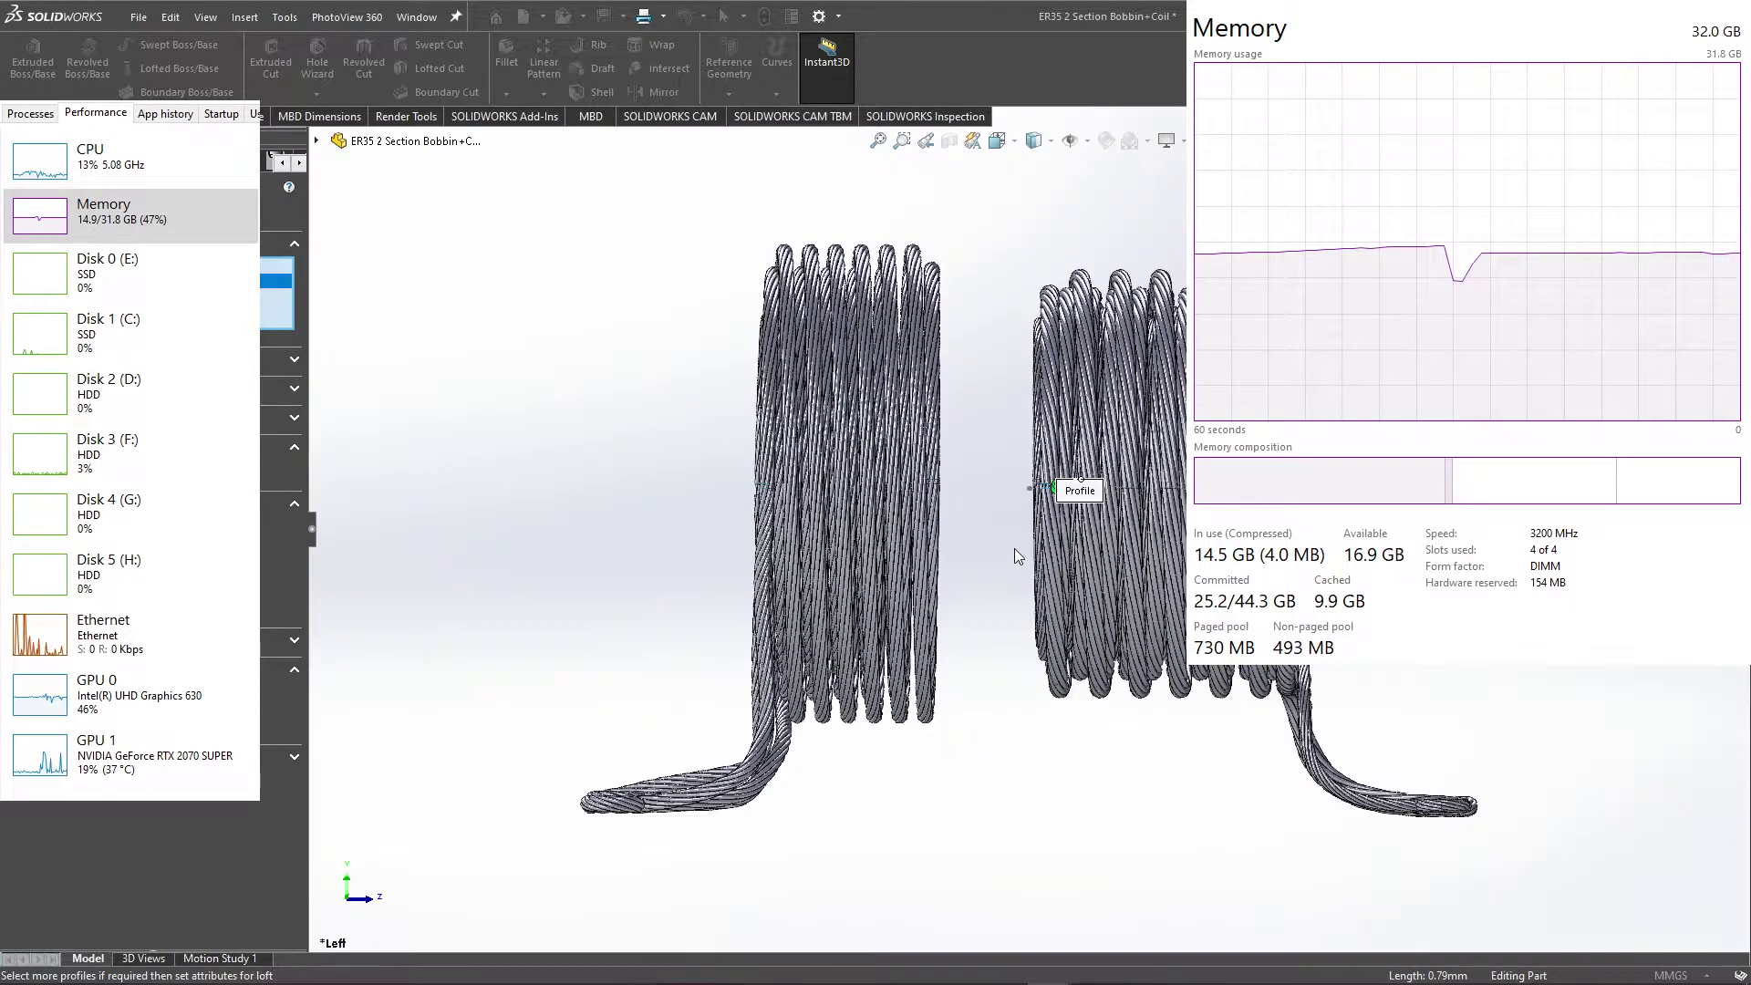
{"action": "scroll", "coordinate": [1058, 484], "scroll_direction": "down", "scroll_amount": 10}
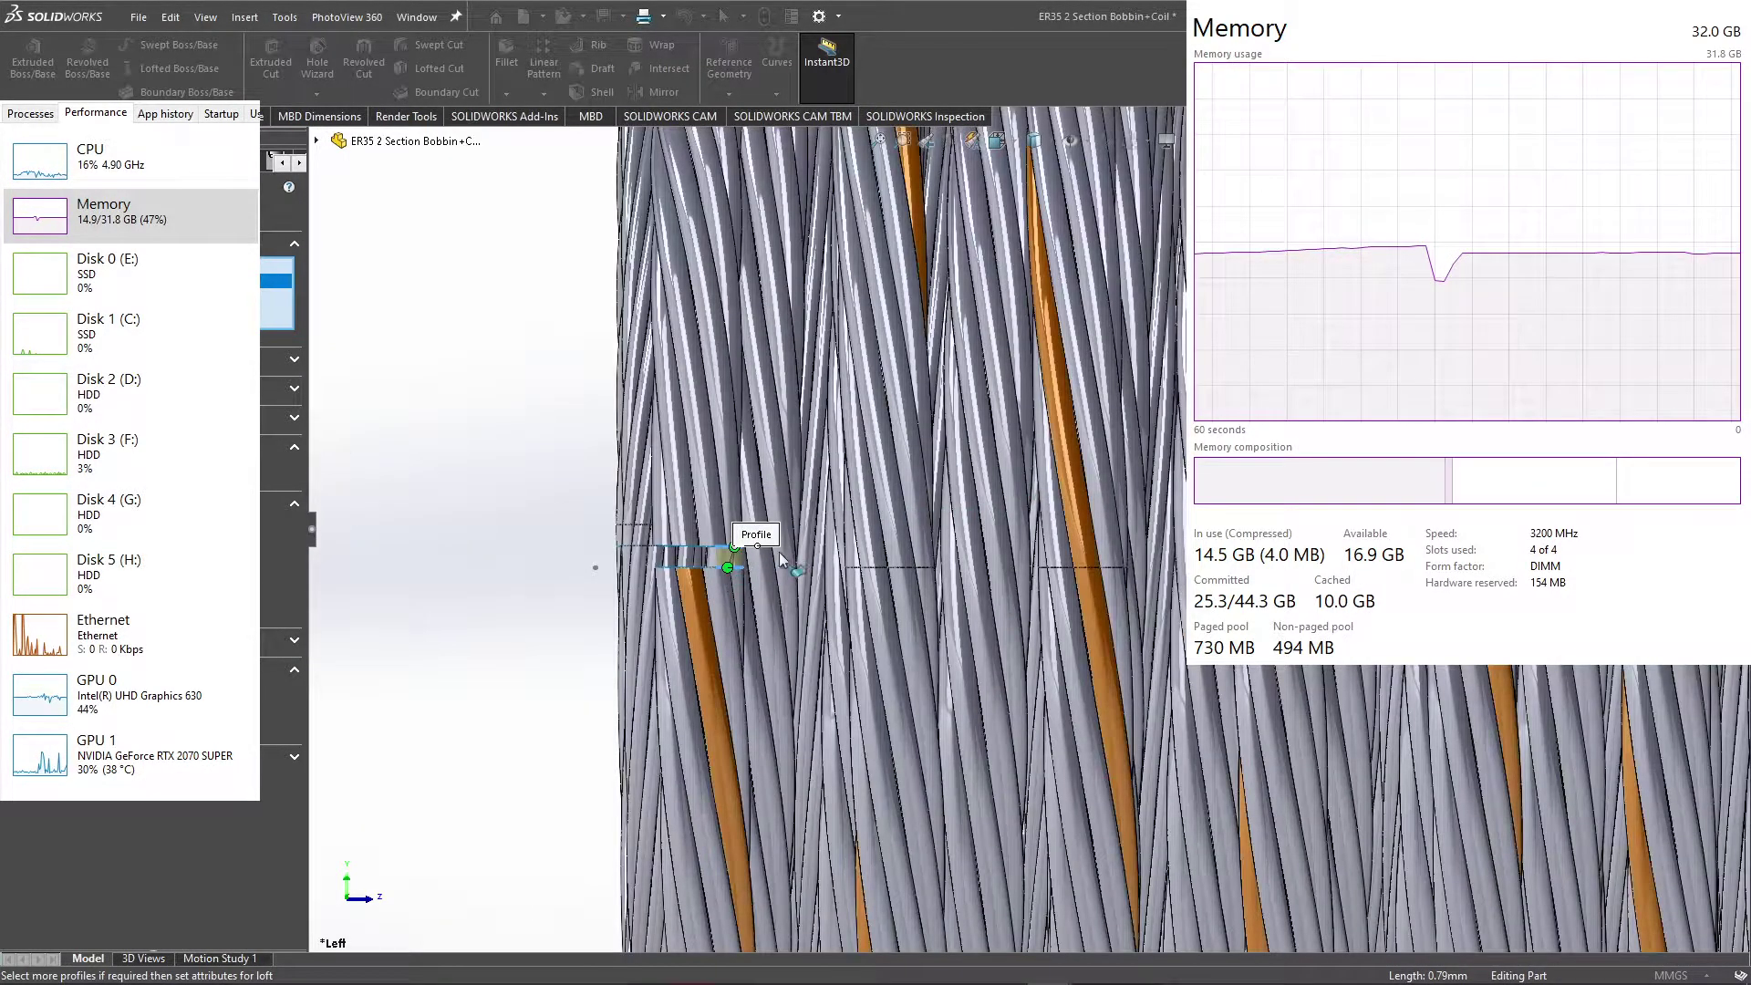
{"action": "scroll", "coordinate": [781, 558], "scroll_direction": "down", "scroll_amount": 2}
{"action": "scroll", "coordinate": [783, 552], "scroll_direction": "down", "scroll_amount": 2}
{"action": "scroll", "coordinate": [796, 552], "scroll_direction": "down", "scroll_amount": 2}
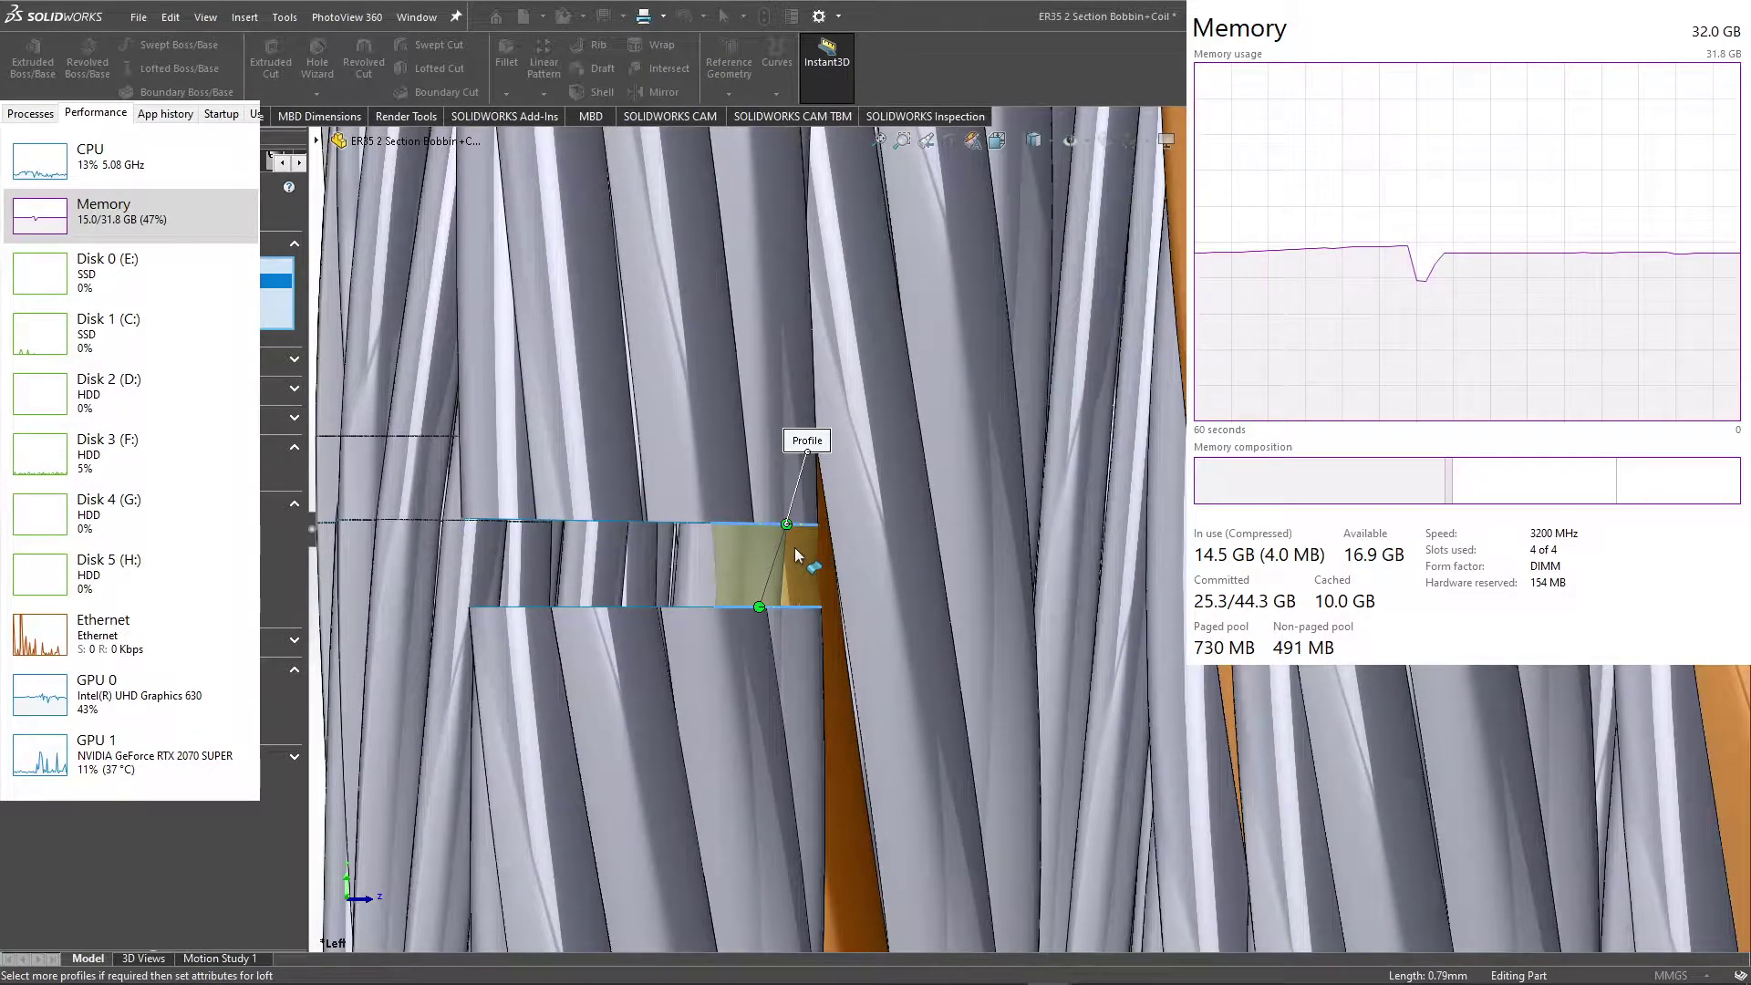
{"action": "scroll", "coordinate": [796, 548], "scroll_direction": "down", "scroll_amount": 2}
{"action": "scroll", "coordinate": [833, 646], "scroll_direction": "down", "scroll_amount": 2}
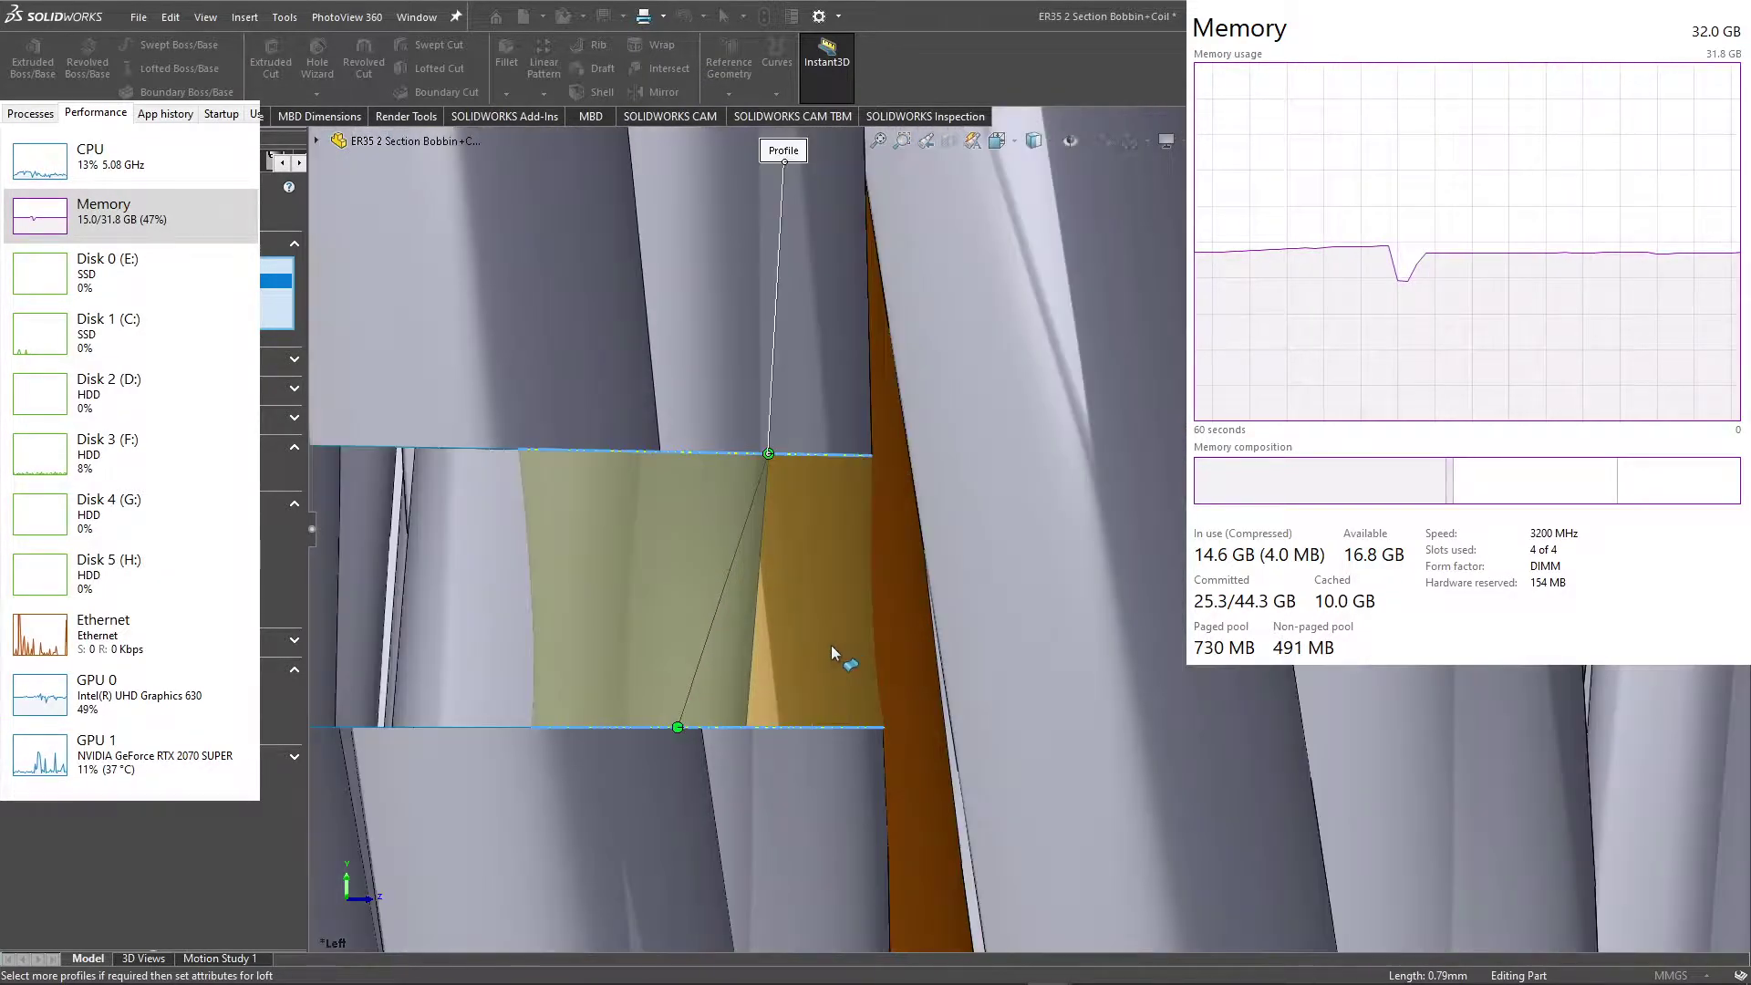
{"action": "scroll", "coordinate": [680, 728], "scroll_direction": "down", "scroll_amount": 2}
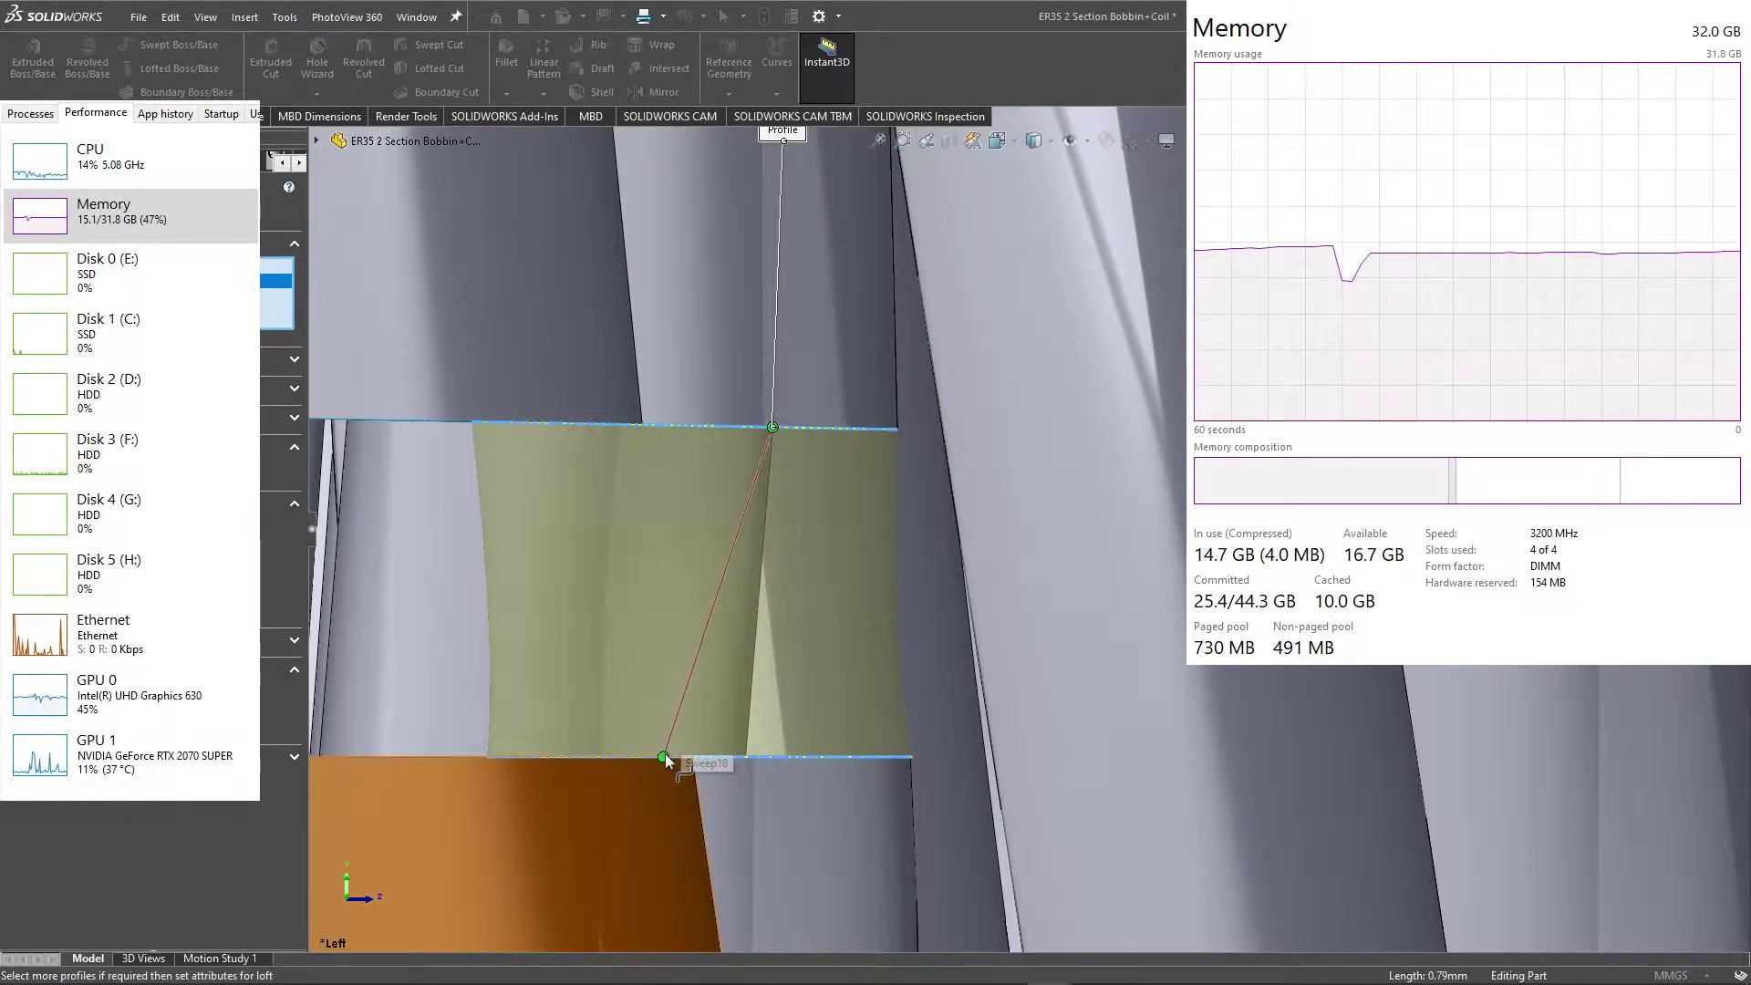
{"action": "left_click", "coordinate": [665, 757]}
{"action": "left_click_drag", "start_coordinate": [665, 757], "coordinate": [913, 757]}
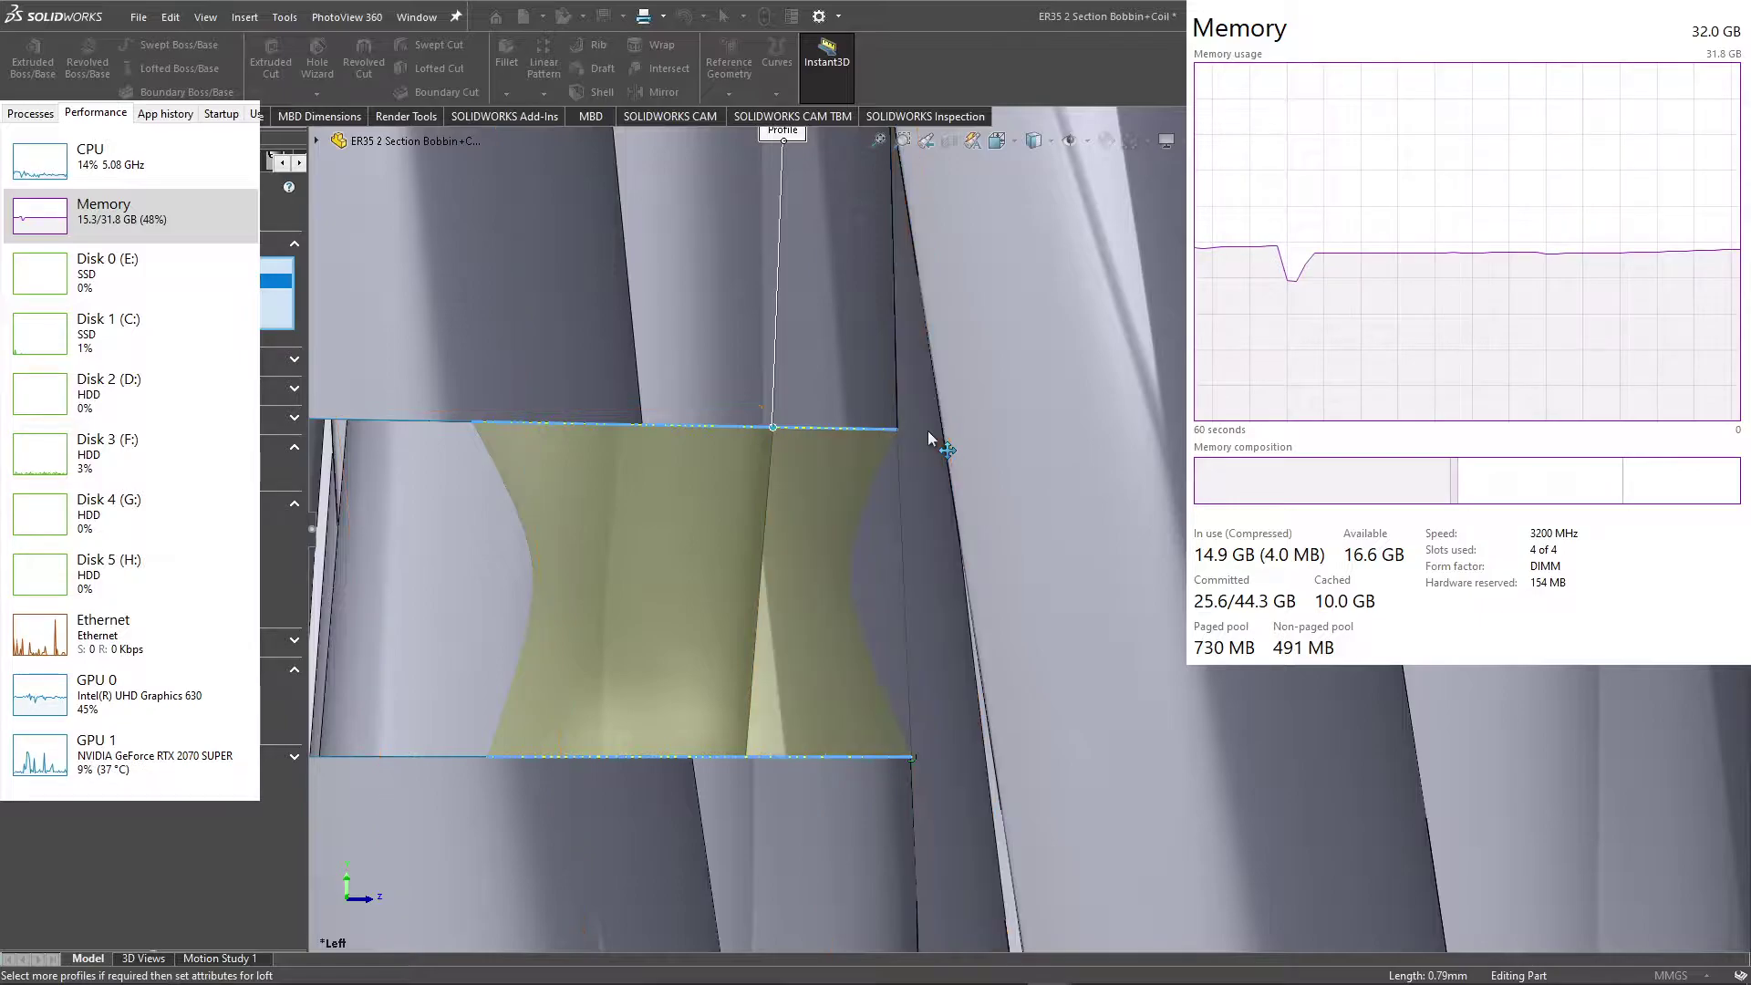
{"action": "left_click_drag", "start_coordinate": [934, 430], "coordinate": [926, 430]}
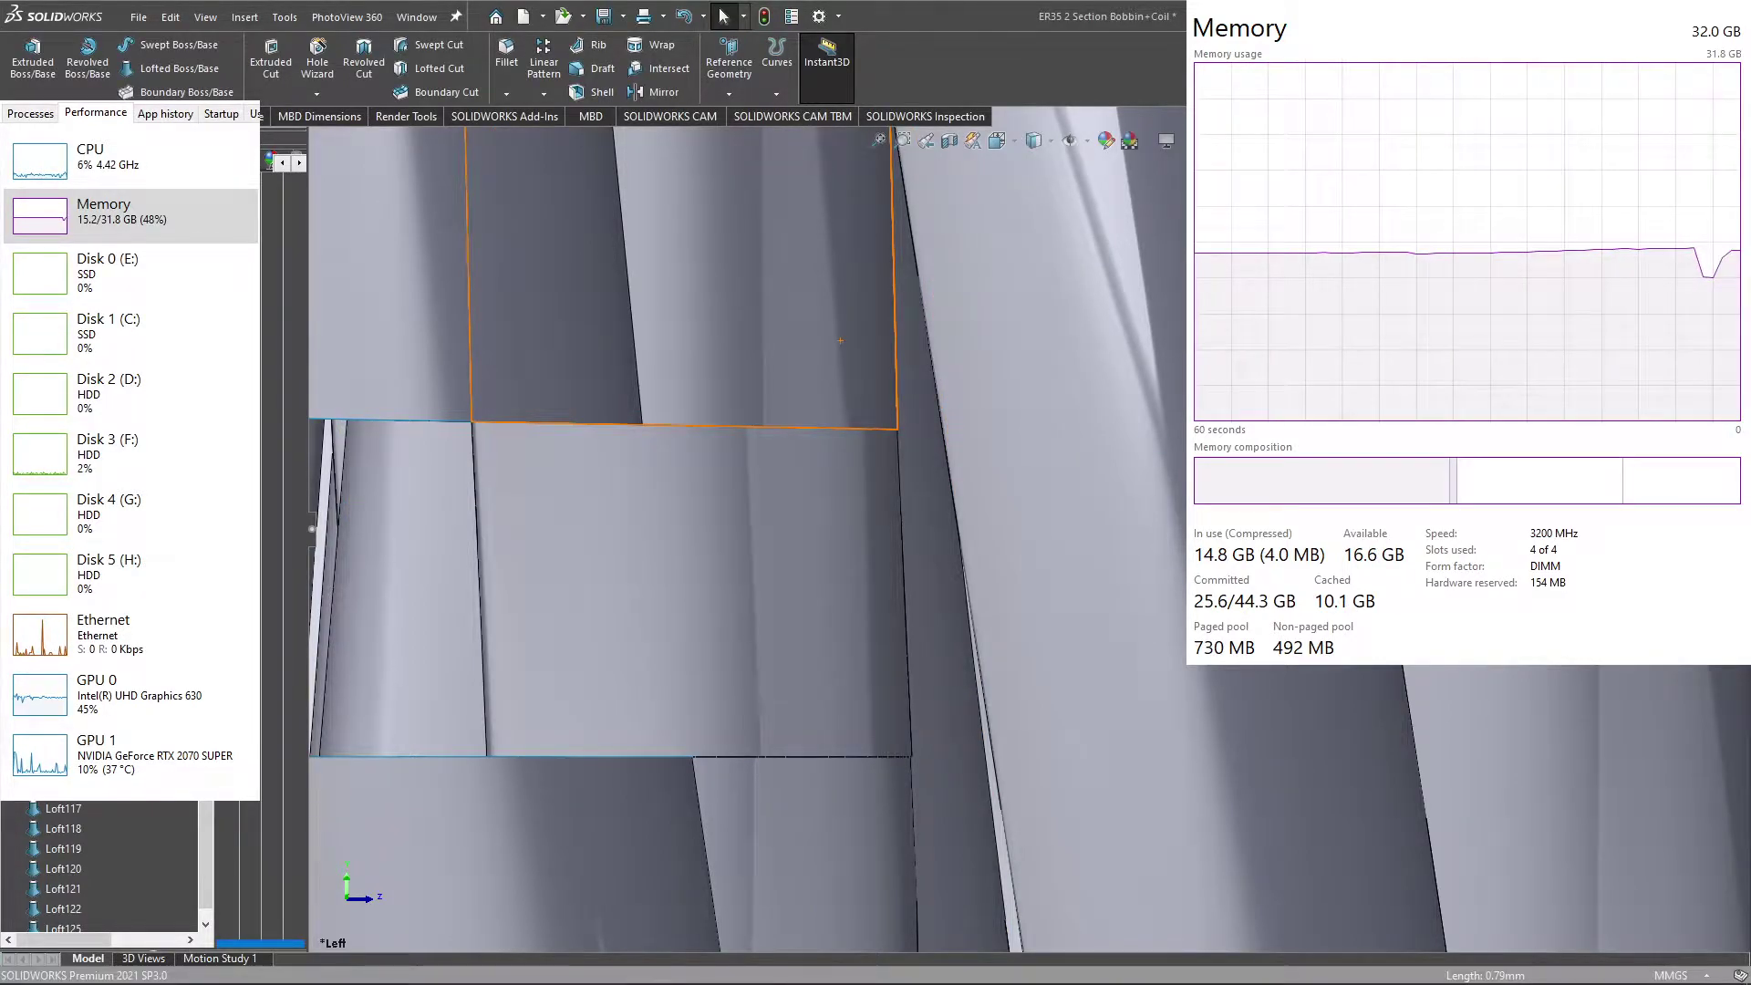
Step: Bring up Task Manager, move it right of the model, and show the CPU graphs
{"action": "key", "text": "ctrl+shift+Escape"}
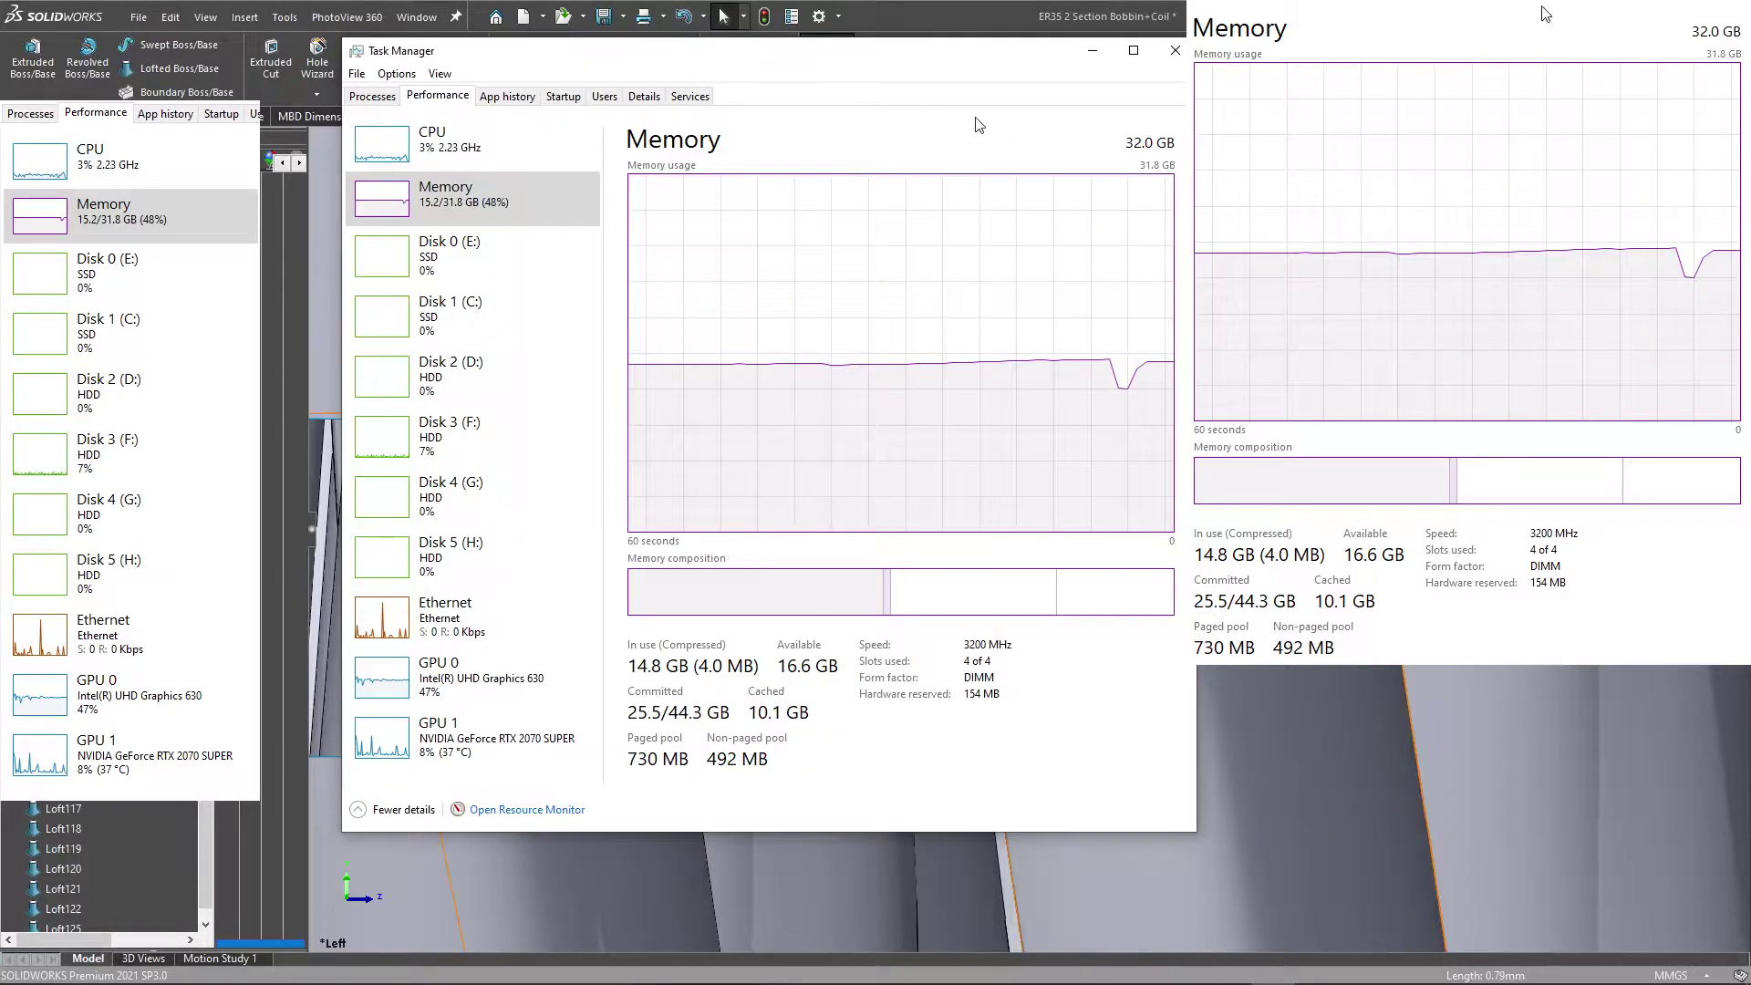
{"action": "mouse_move", "coordinate": [920, 55]}
{"action": "left_mouse_down"}
{"action": "mouse_move", "coordinate": [1330, 84]}
{"action": "mouse_move", "coordinate": [1404, 116]}
{"action": "mouse_move", "coordinate": [1750, 118]}
{"action": "left_mouse_up"}
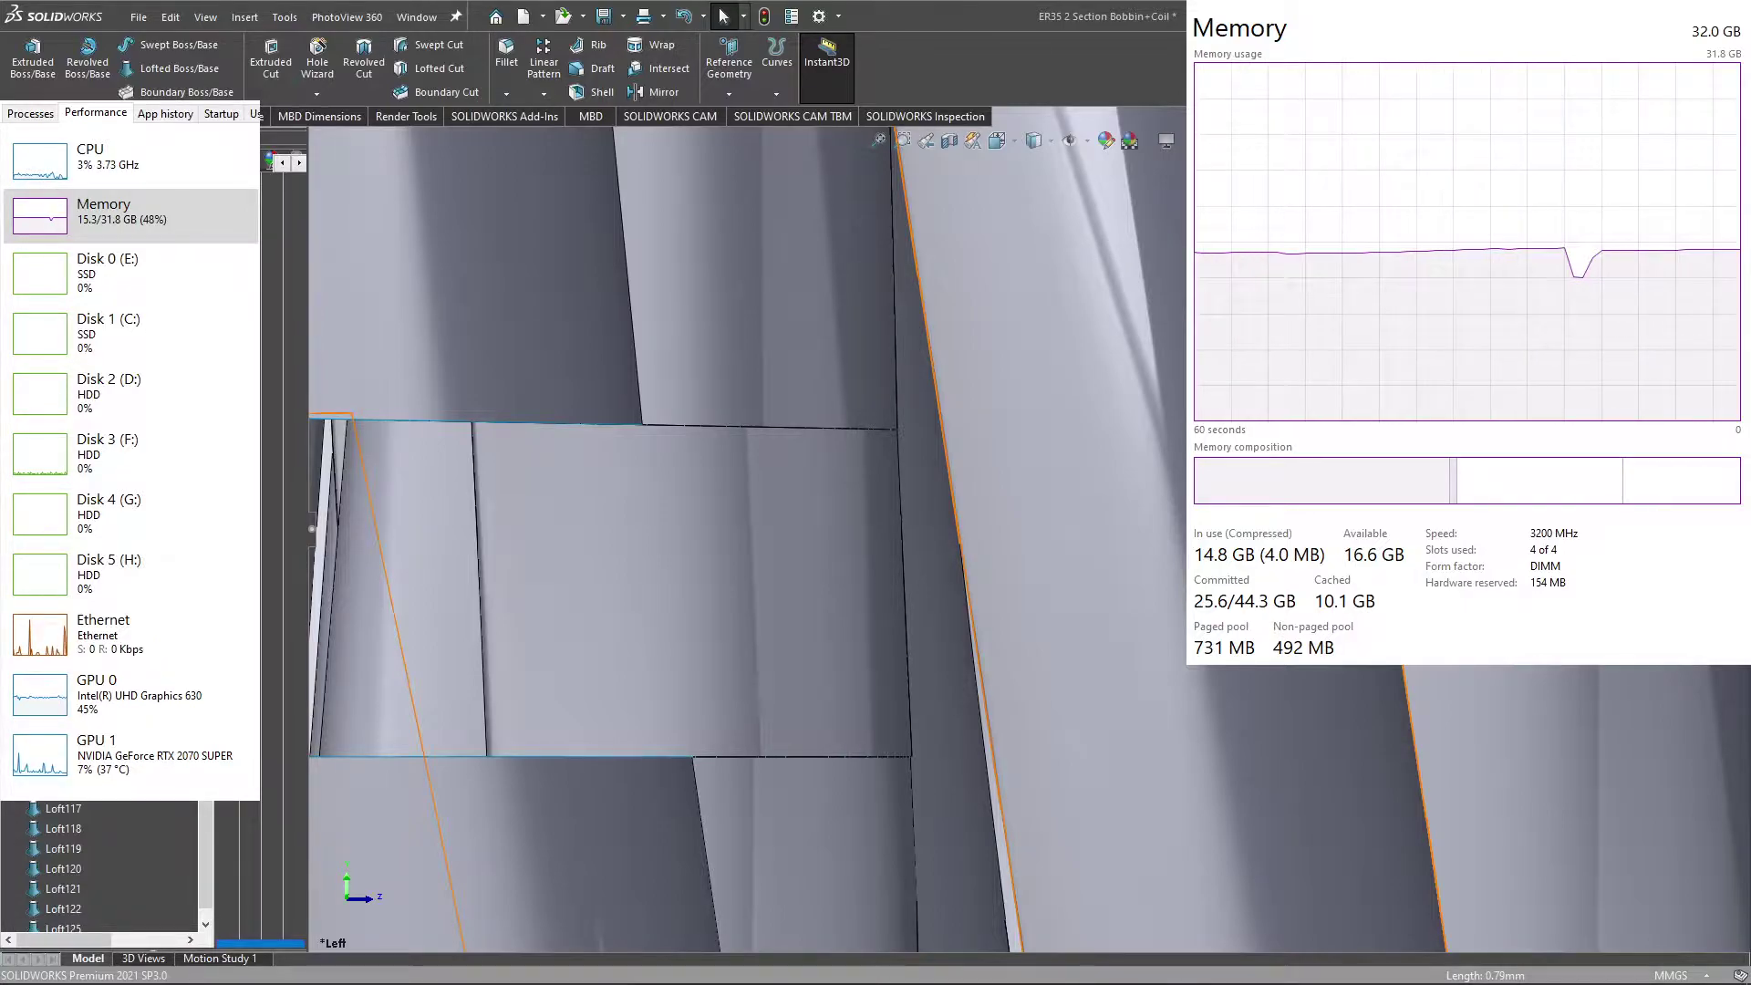
{"action": "key", "text": "Up"}
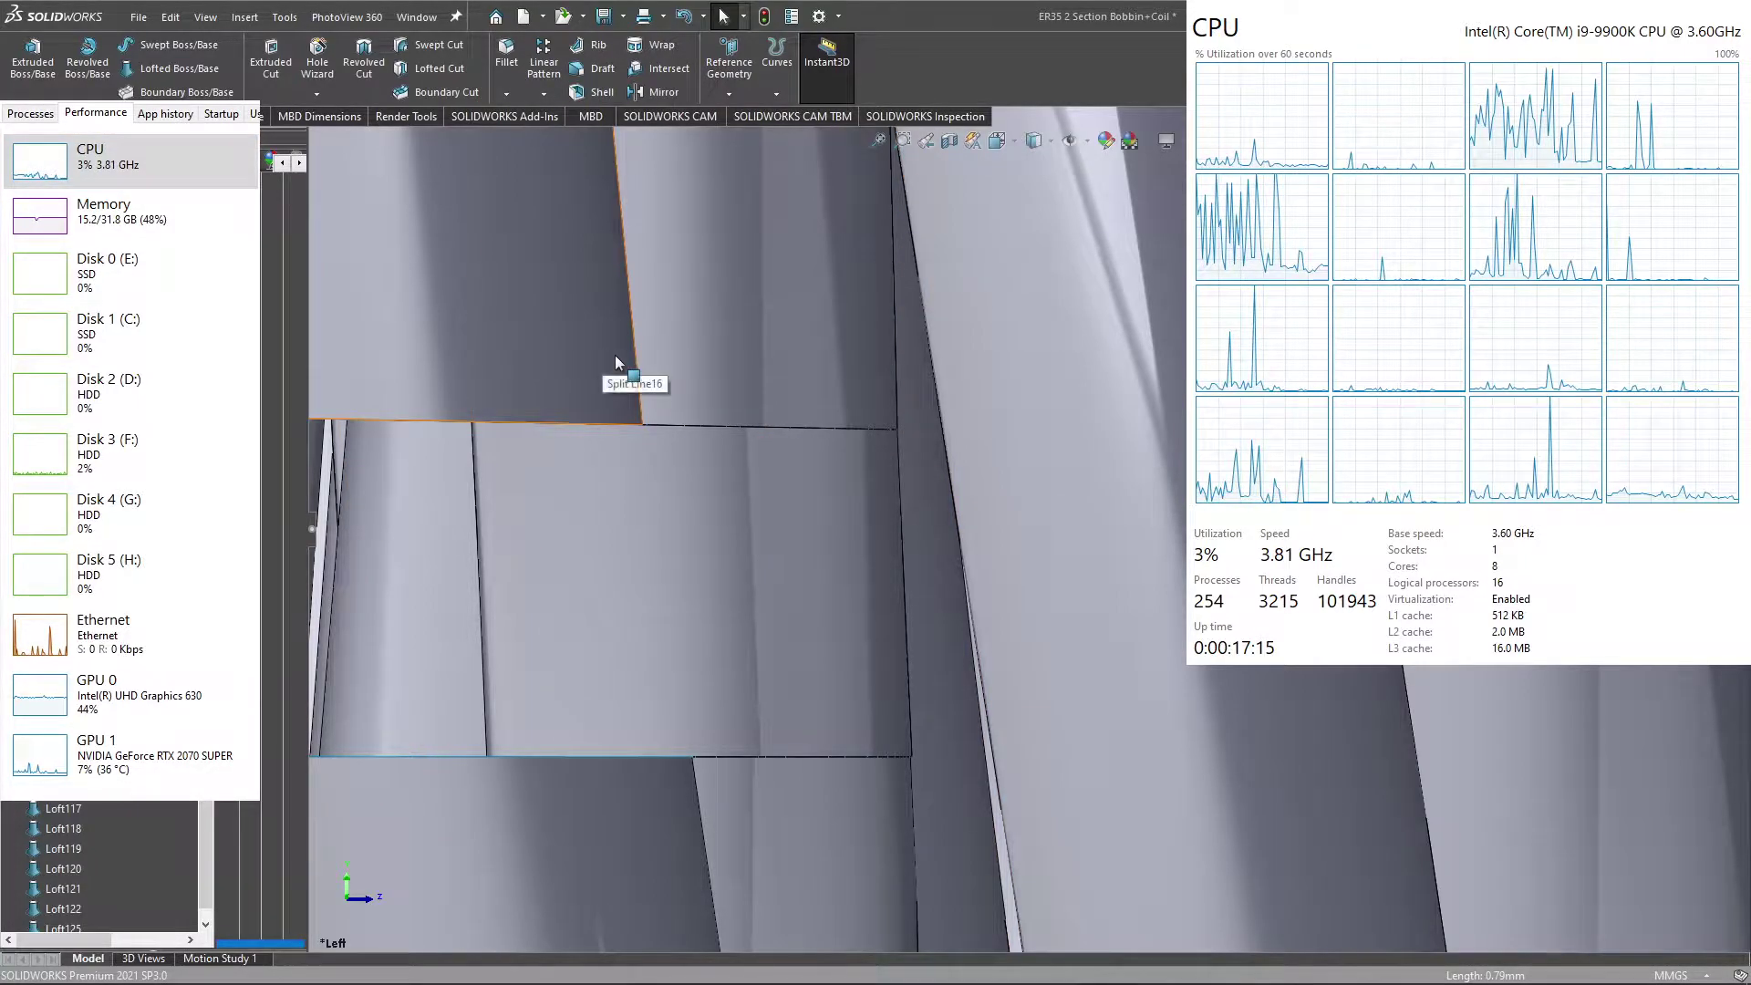
{"action": "scroll", "coordinate": [615, 362], "scroll_direction": "up", "scroll_amount": 3}
{"action": "scroll", "coordinate": [582, 392], "scroll_direction": "up", "scroll_amount": 3}
{"action": "scroll", "coordinate": [610, 418], "scroll_direction": "up", "scroll_amount": 4}
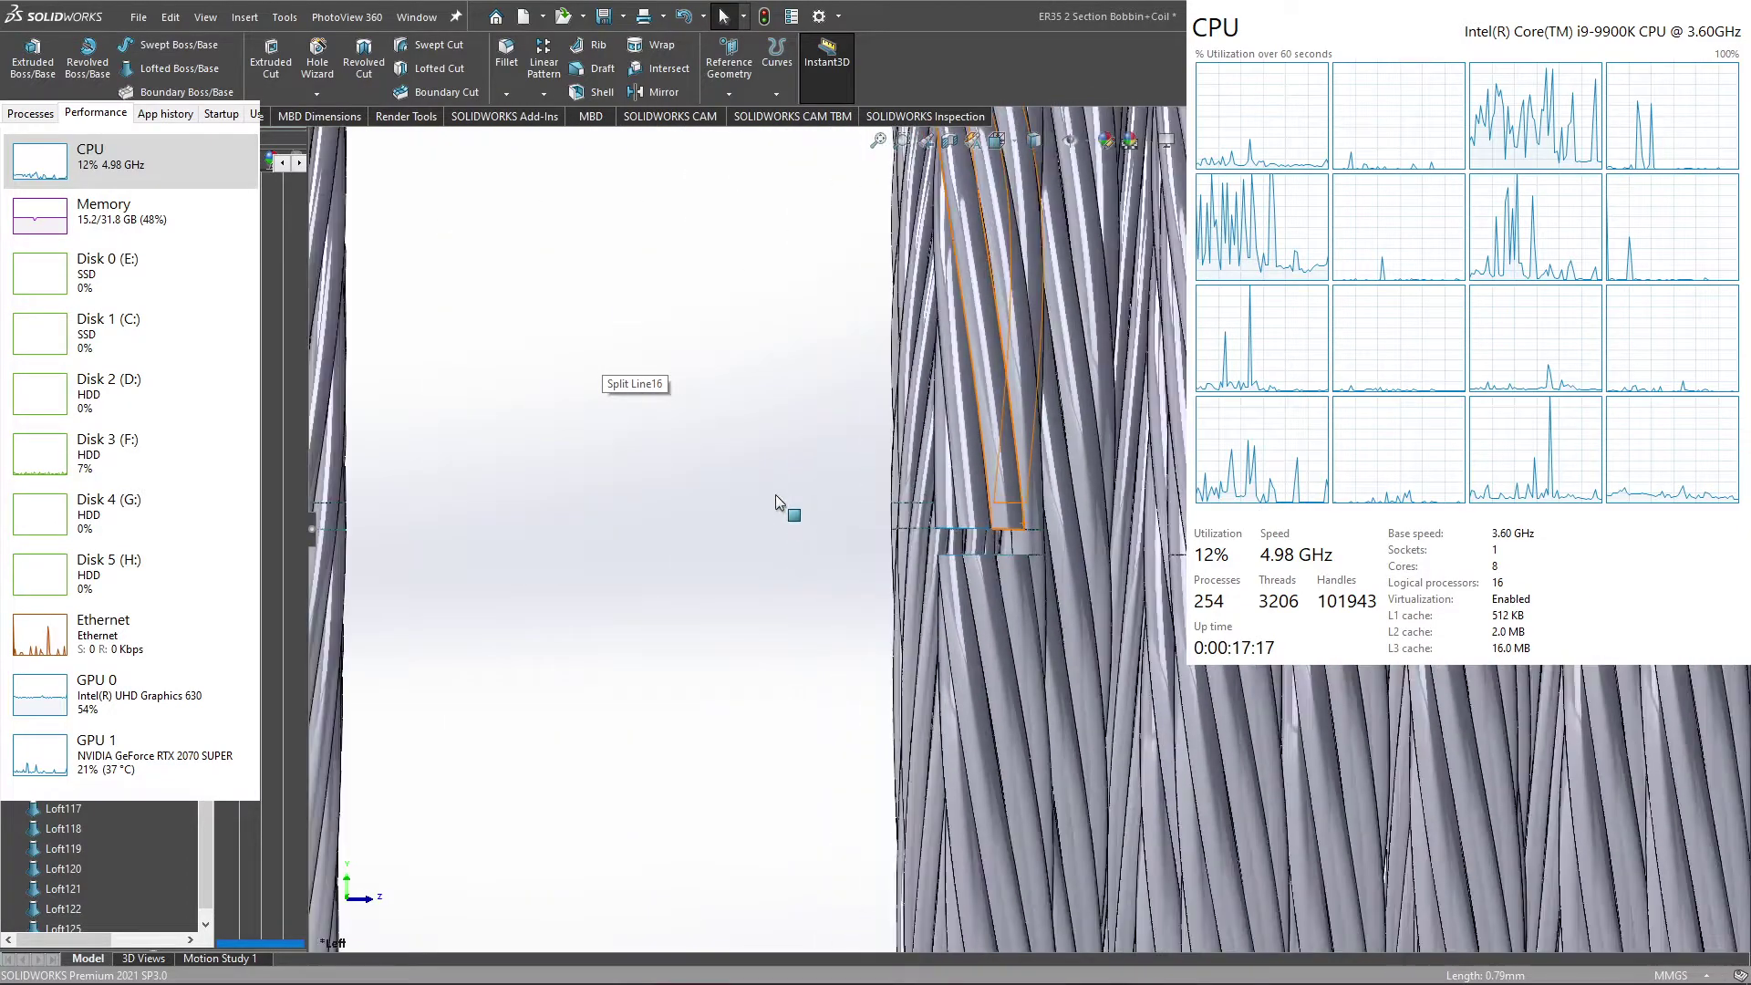
{"action": "scroll", "coordinate": [840, 502], "scroll_direction": "down", "scroll_amount": 2}
{"action": "scroll", "coordinate": [1004, 575], "scroll_direction": "down", "scroll_amount": 3}
{"action": "scroll", "coordinate": [1171, 650], "scroll_direction": "down", "scroll_amount": 3}
Step: Loft from the next strand's end circle to the facing strand end
{"action": "scroll", "coordinate": [1171, 649], "scroll_direction": "down", "scroll_amount": 3}
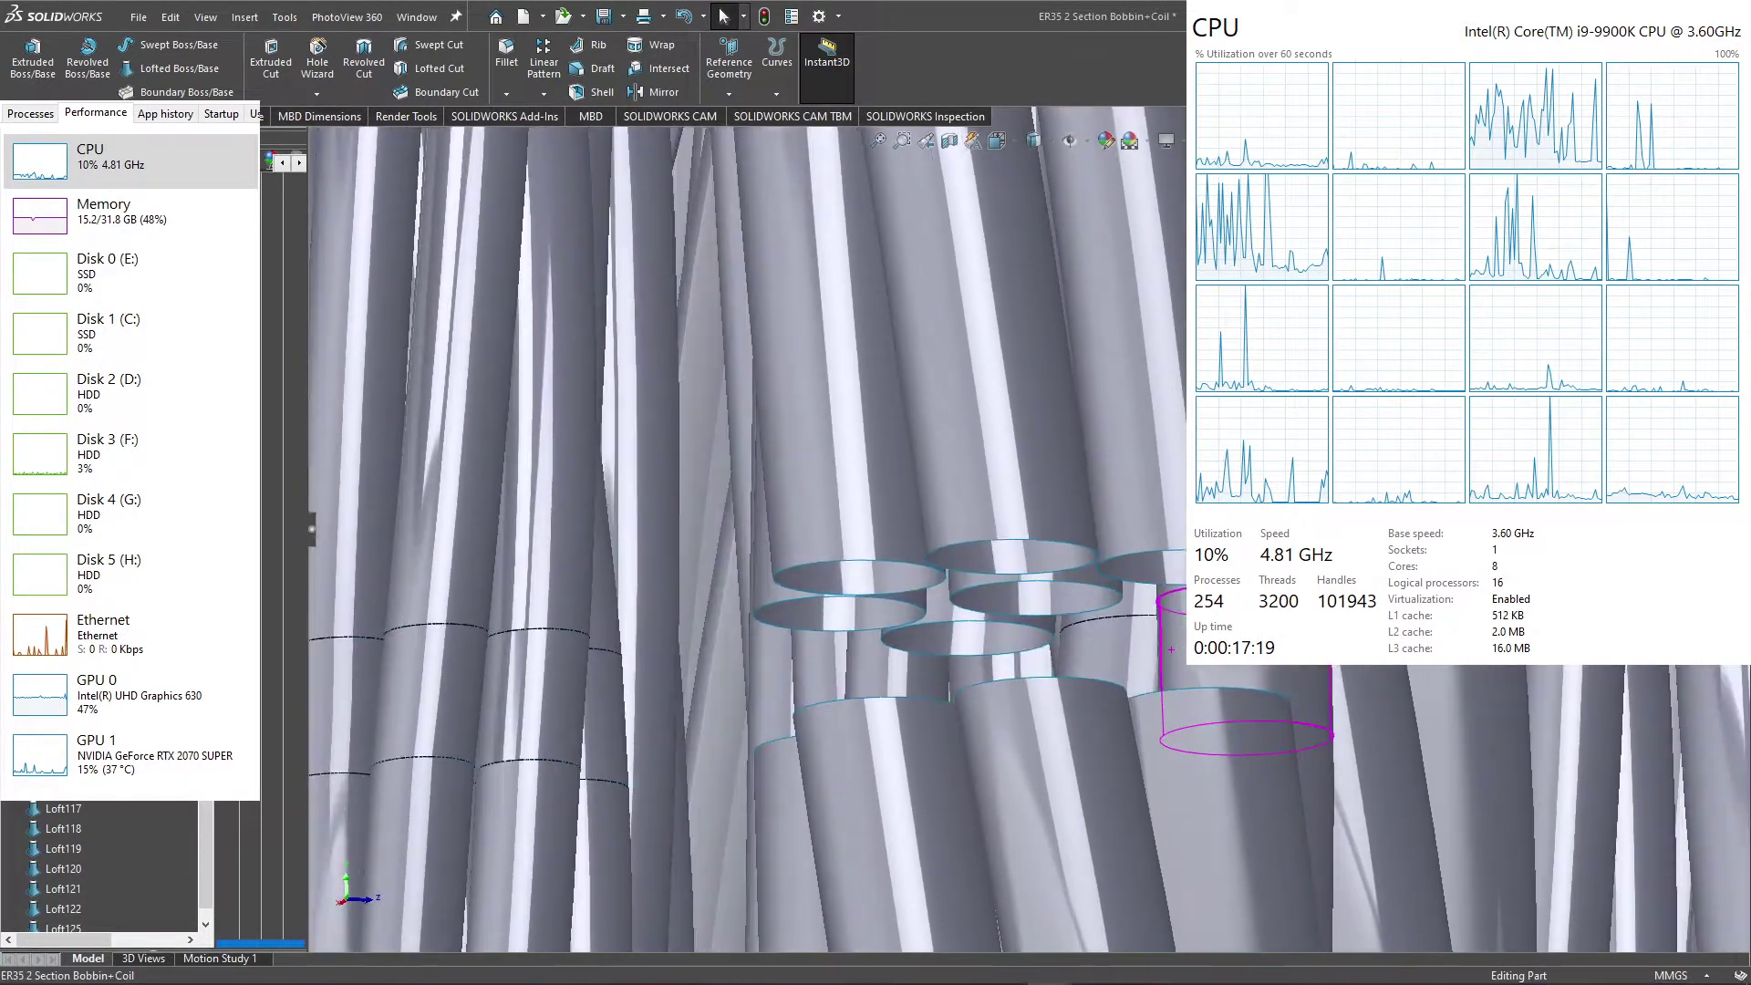
{"action": "middle_click_drag", "start_coordinate": [1171, 649], "coordinate": [955, 626]}
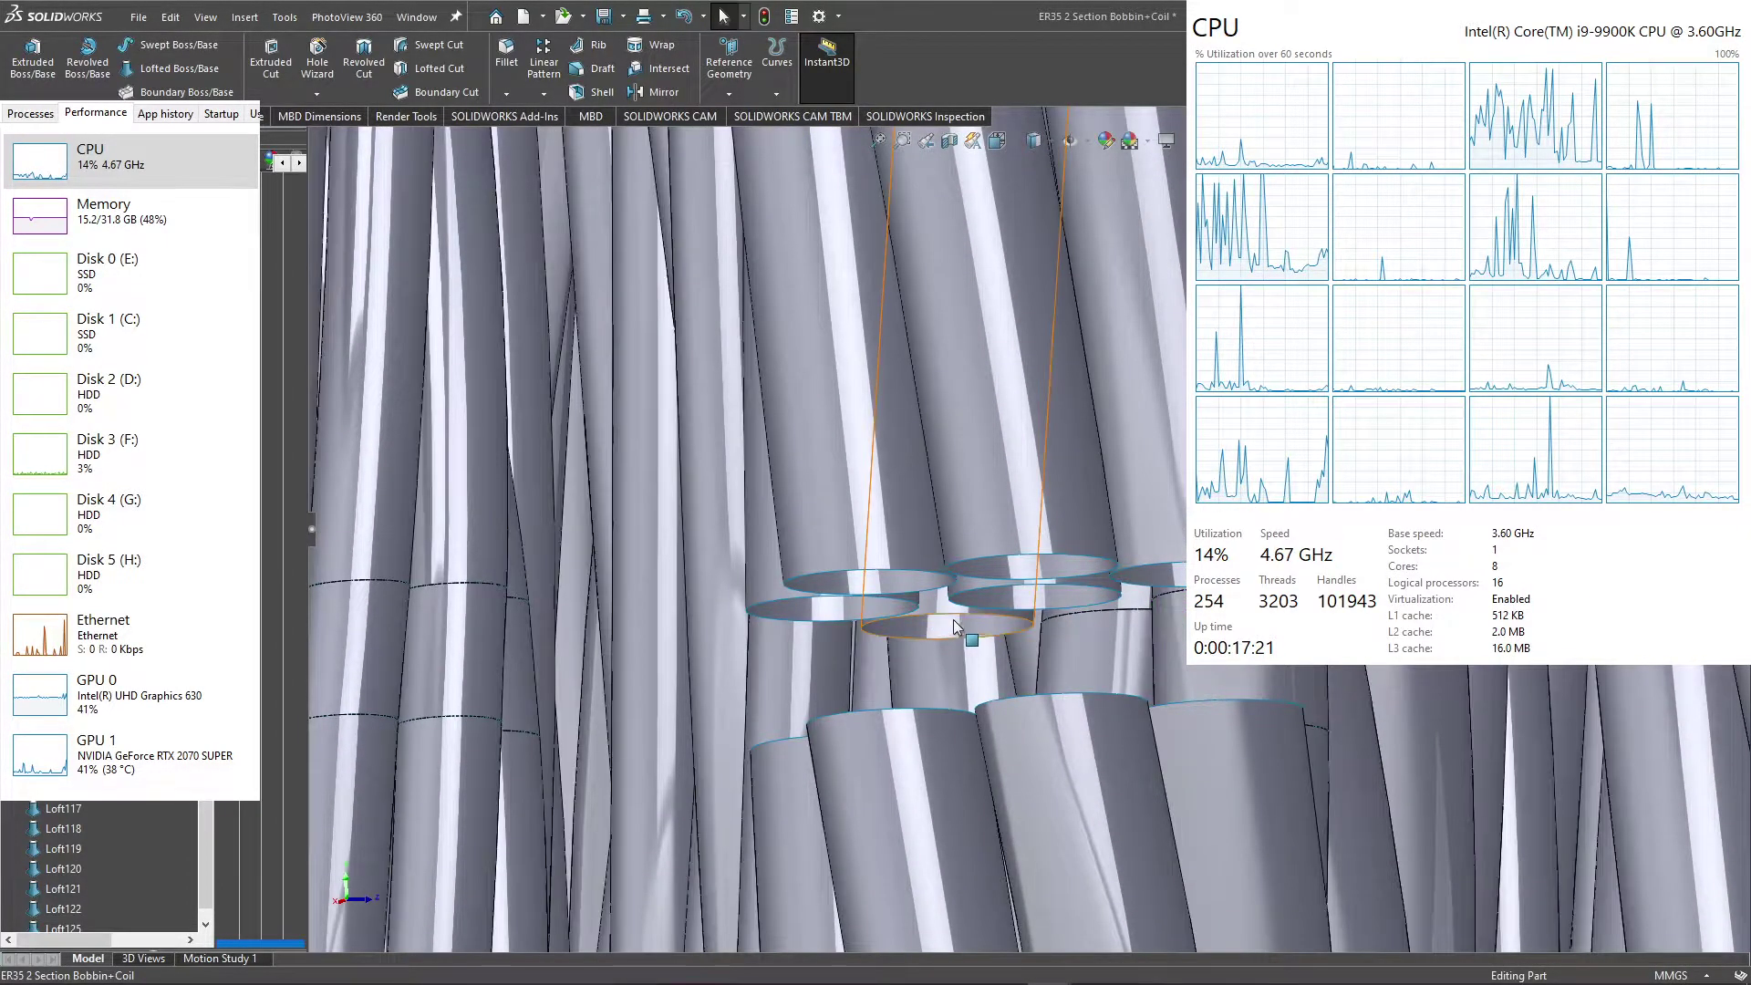
{"action": "left_click", "coordinate": [955, 627]}
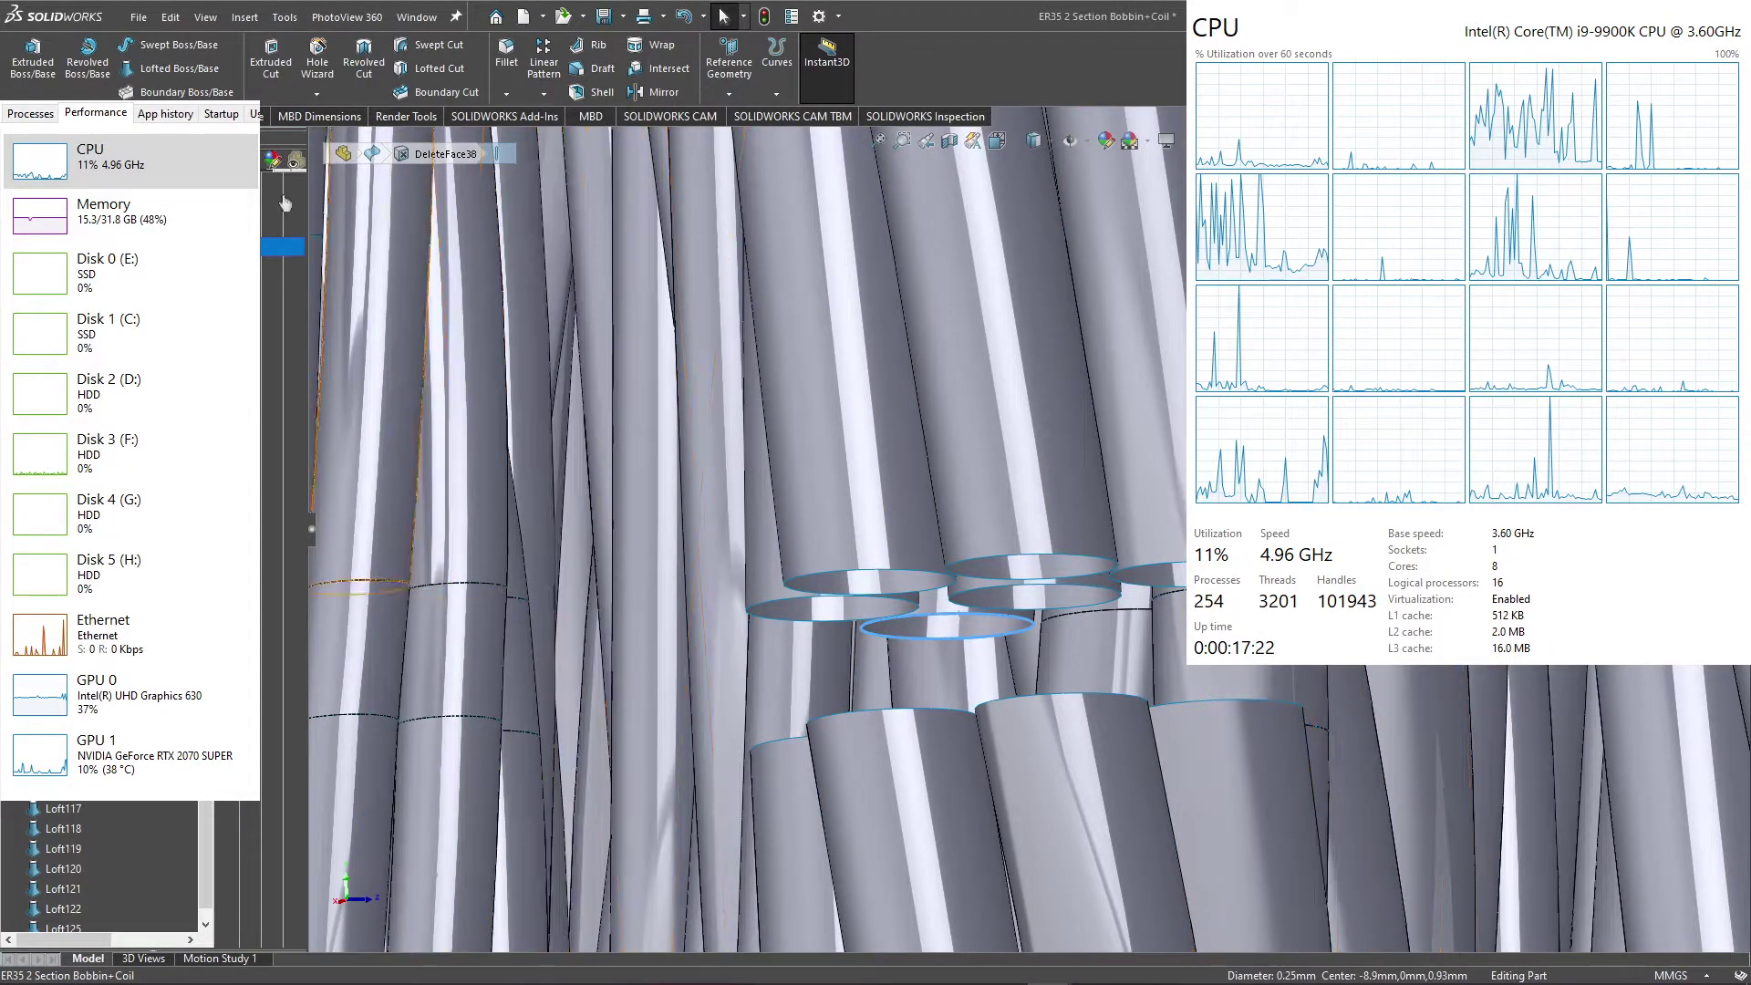
{"action": "left_click", "coordinate": [168, 78]}
{"action": "middle_click_drag", "start_coordinate": [1166, 441], "coordinate": [920, 672]}
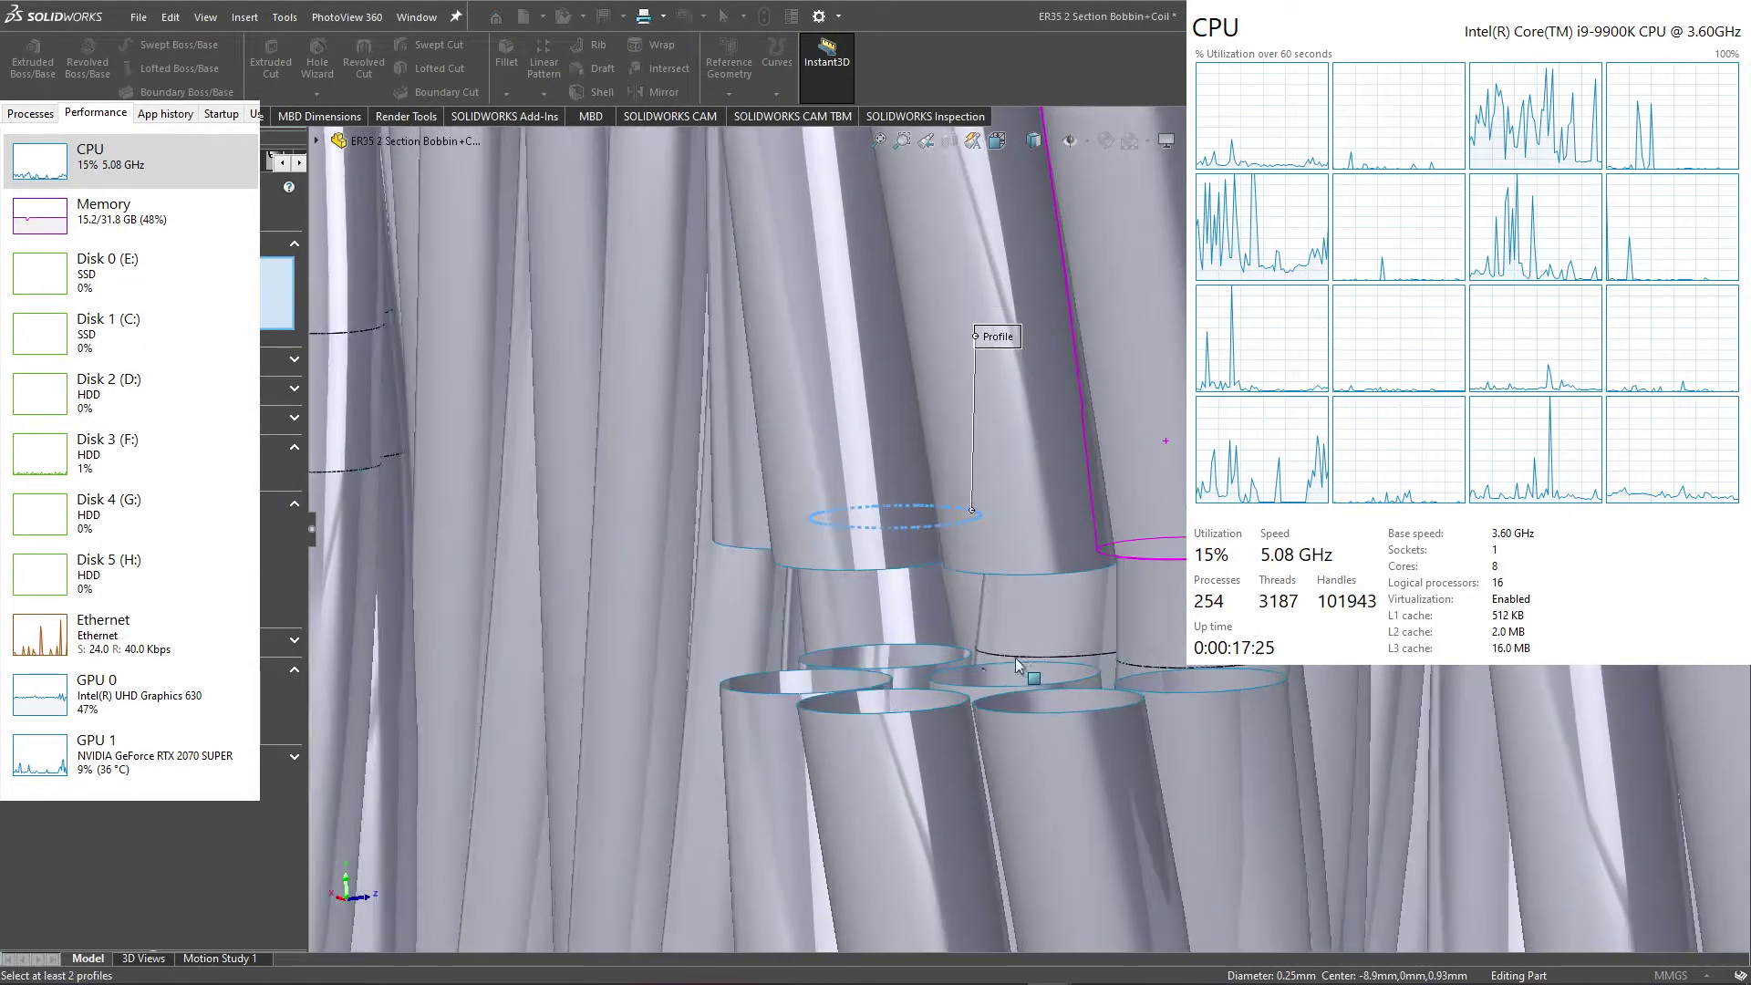
{"action": "left_click", "coordinate": [919, 672]}
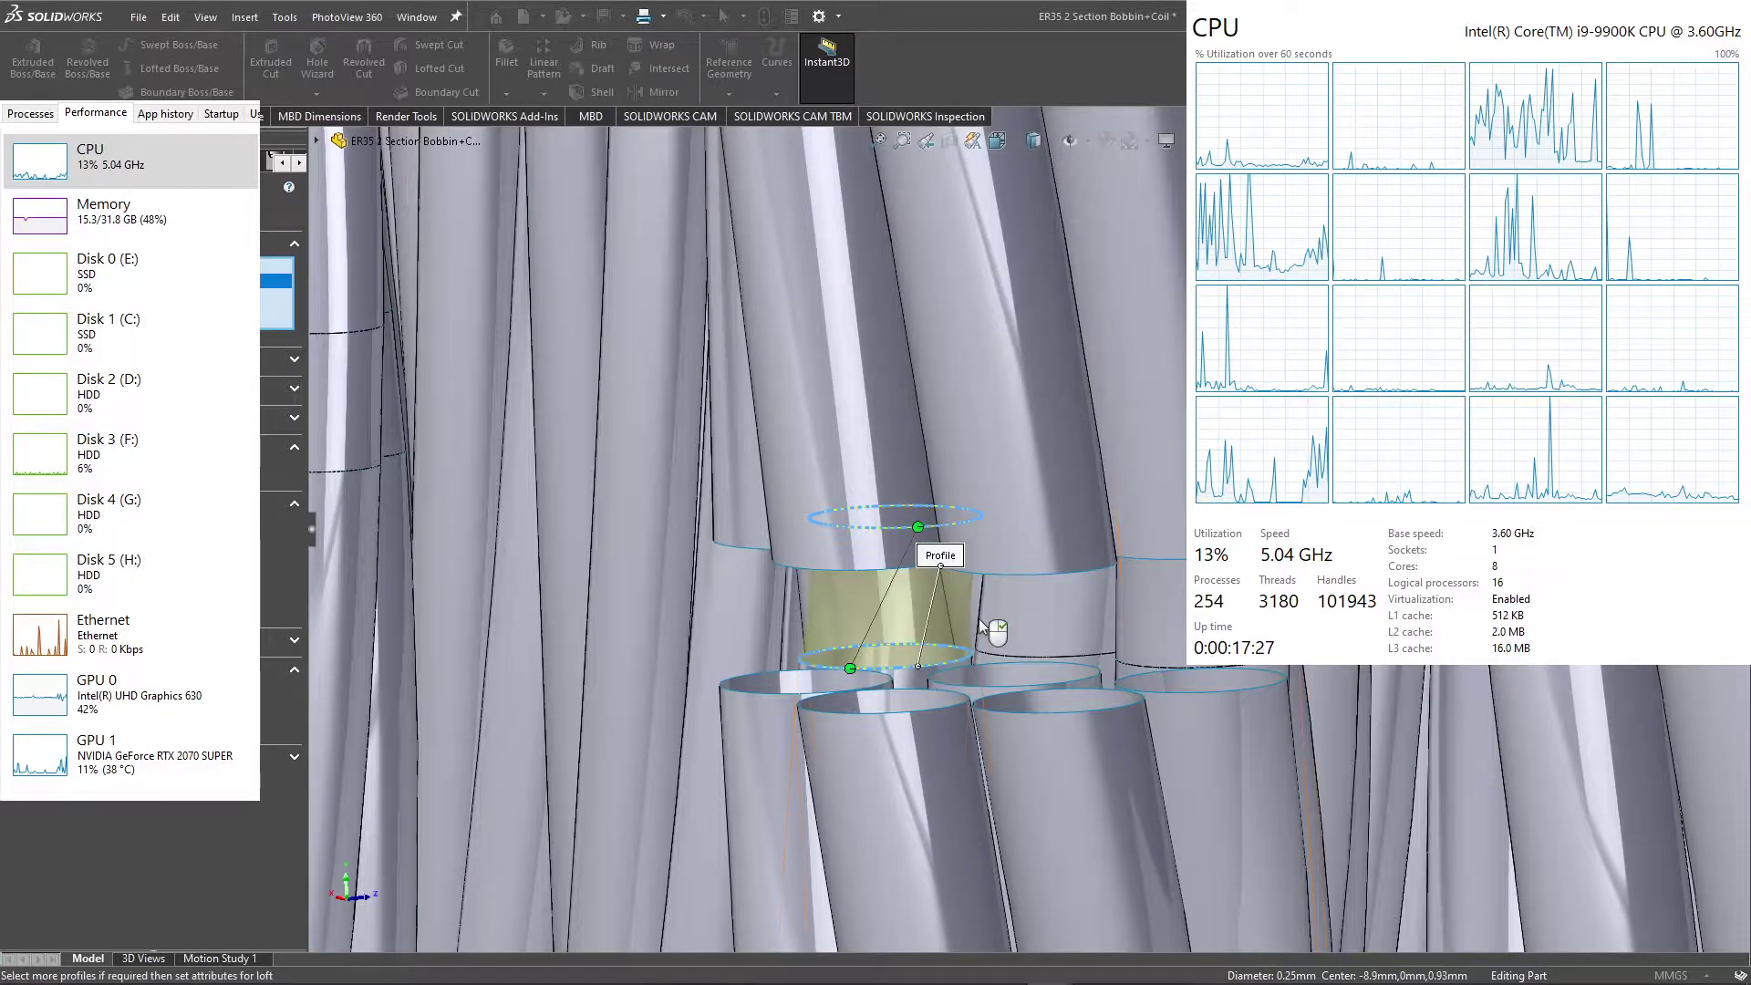
{"action": "scroll", "coordinate": [1003, 562], "scroll_direction": "up", "scroll_amount": 5}
{"action": "scroll", "coordinate": [986, 538], "scroll_direction": "up", "scroll_amount": 5}
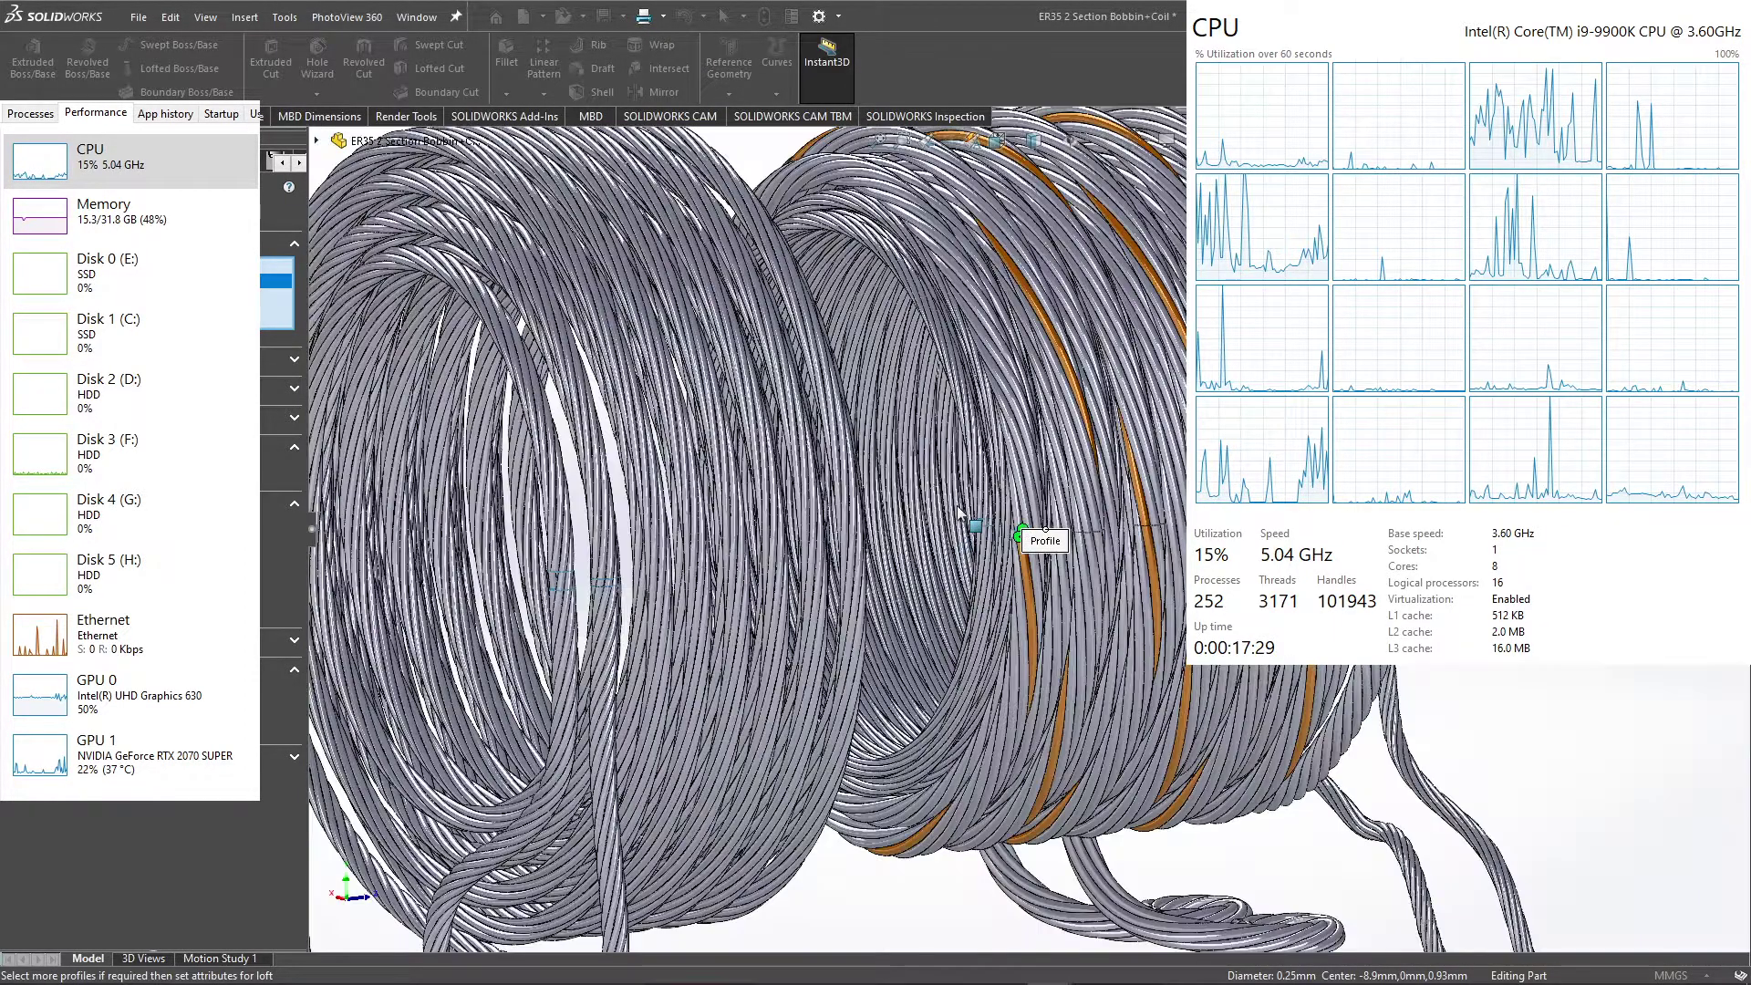
{"action": "scroll", "coordinate": [958, 499], "scroll_direction": "up", "scroll_amount": 3}
{"action": "scroll", "coordinate": [960, 494], "scroll_direction": "up", "scroll_amount": 3}
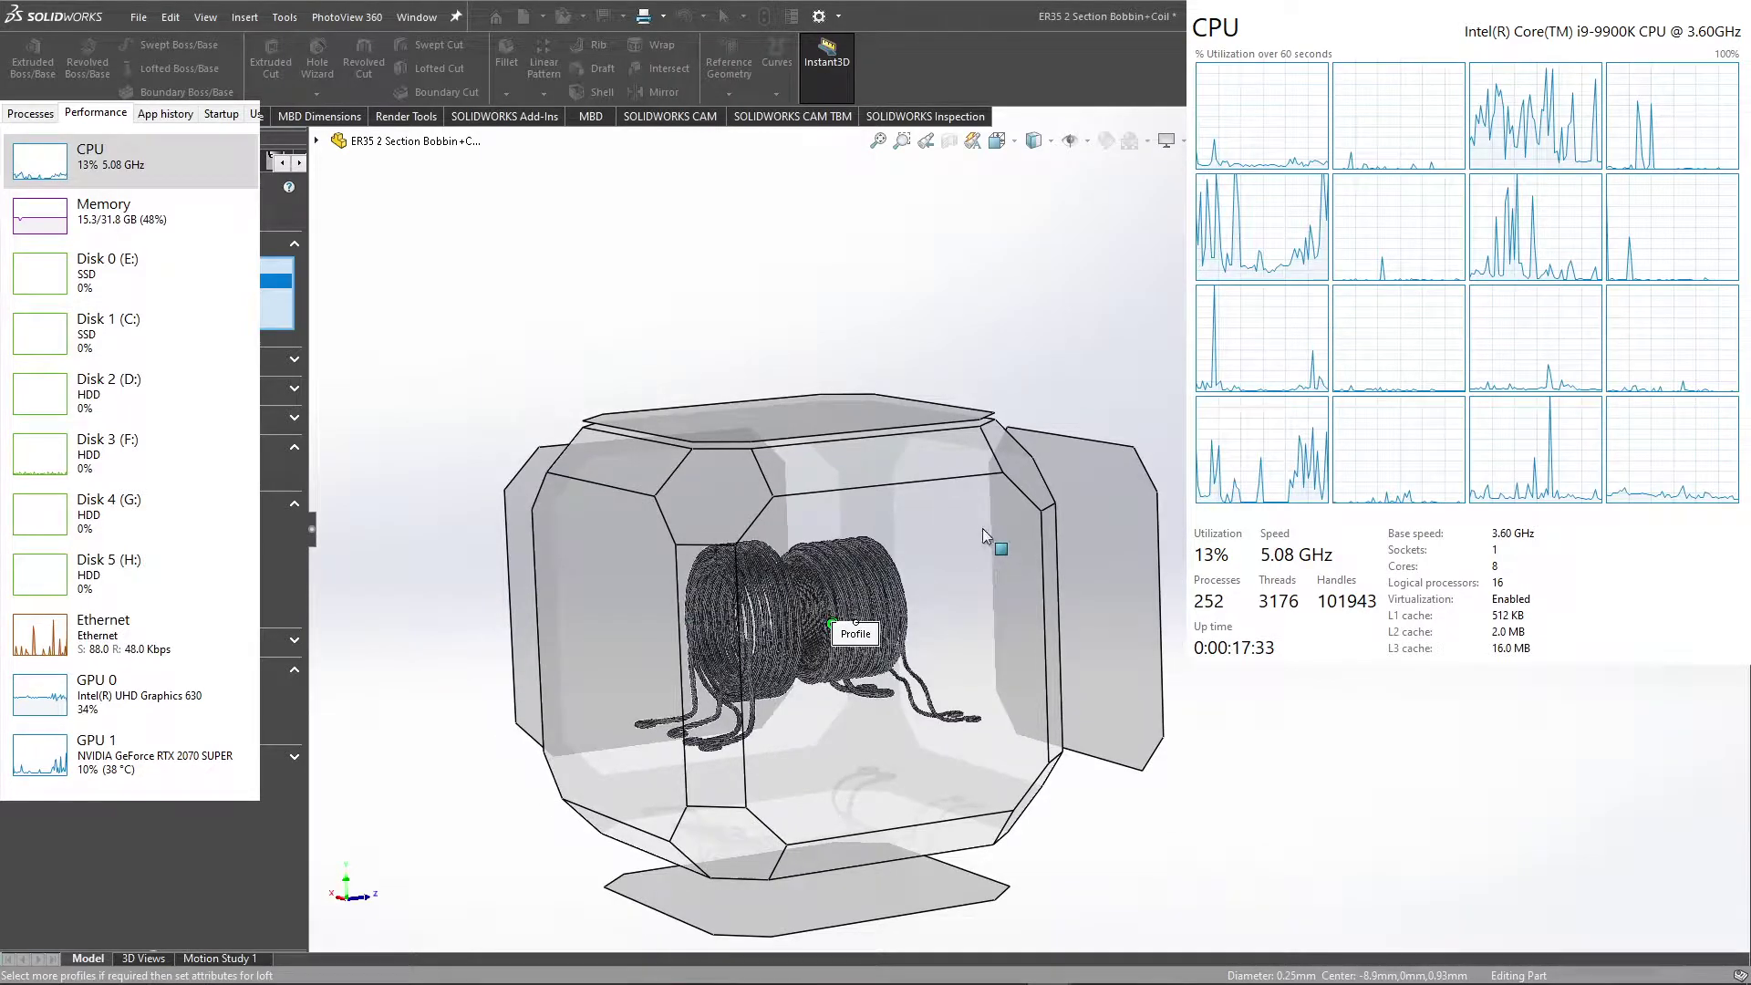
Step: In side view, align the connector's top end to untwist the loft, then commit Loft127
{"action": "left_click", "coordinate": [983, 528]}
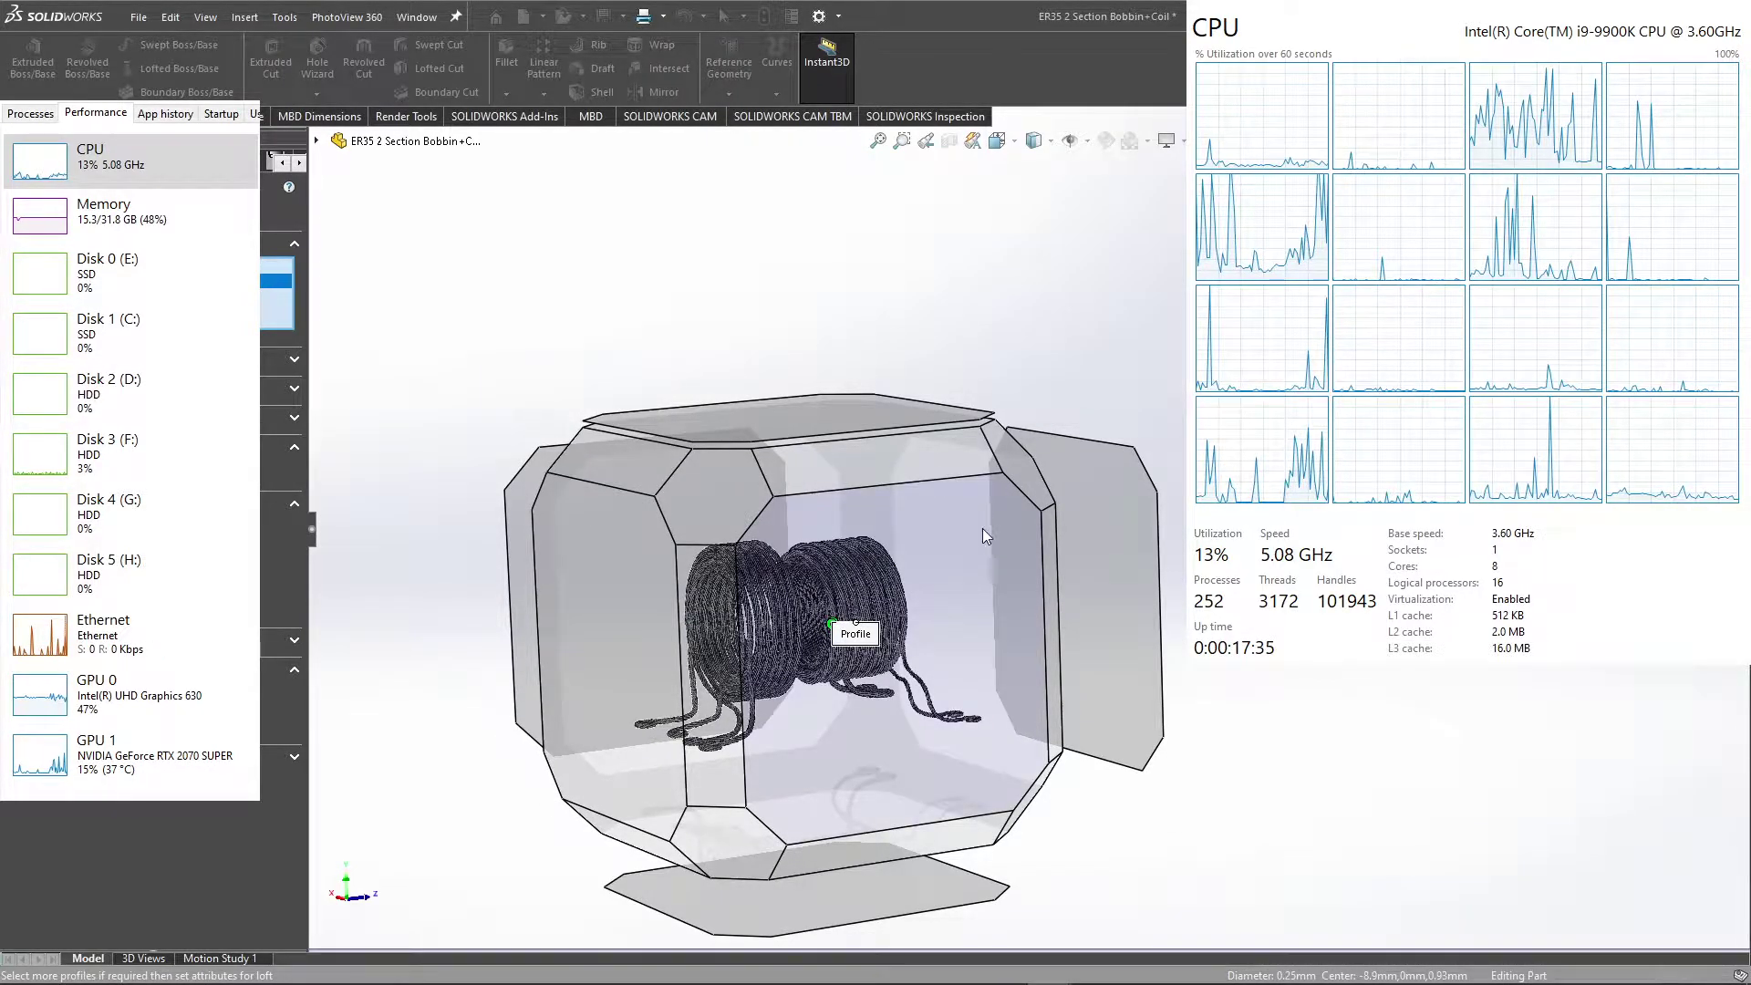
{"action": "scroll", "coordinate": [982, 529], "scroll_direction": "down", "scroll_amount": 2}
{"action": "key", "text": "ctrl+8"}
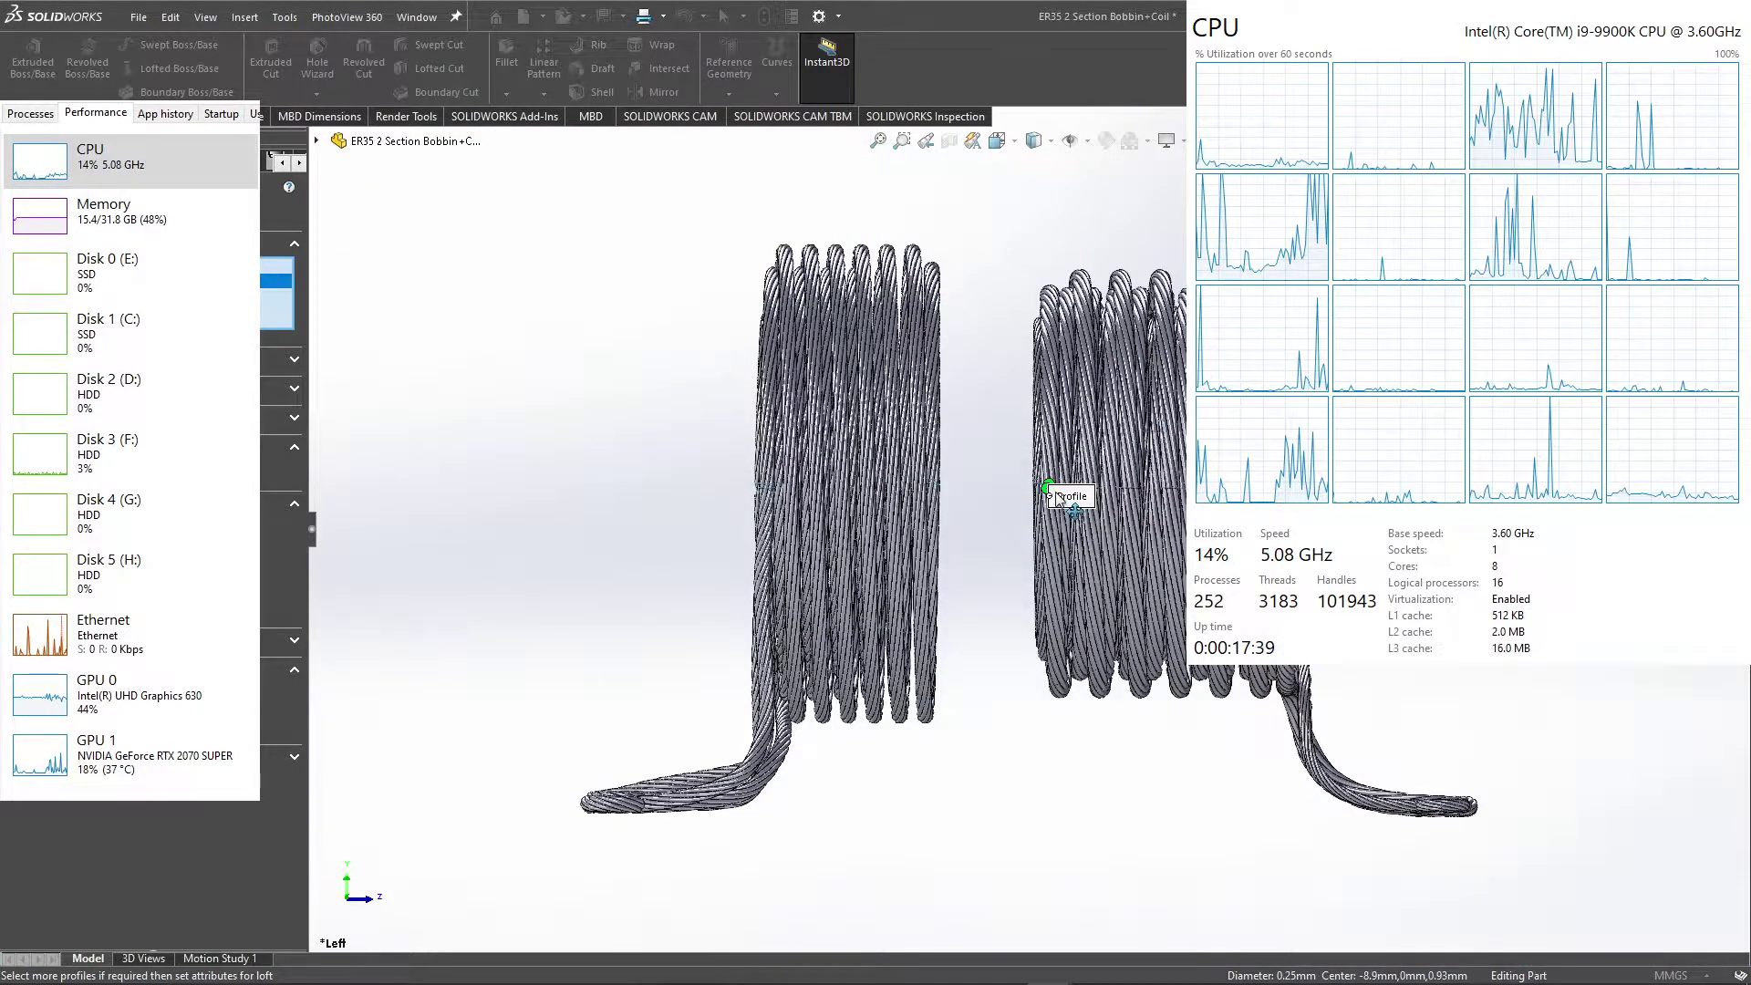
{"action": "scroll", "coordinate": [1053, 498], "scroll_direction": "down", "scroll_amount": 1}
{"action": "scroll", "coordinate": [1049, 497], "scroll_direction": "down", "scroll_amount": 1}
{"action": "scroll", "coordinate": [1040, 495], "scroll_direction": "down", "scroll_amount": 2}
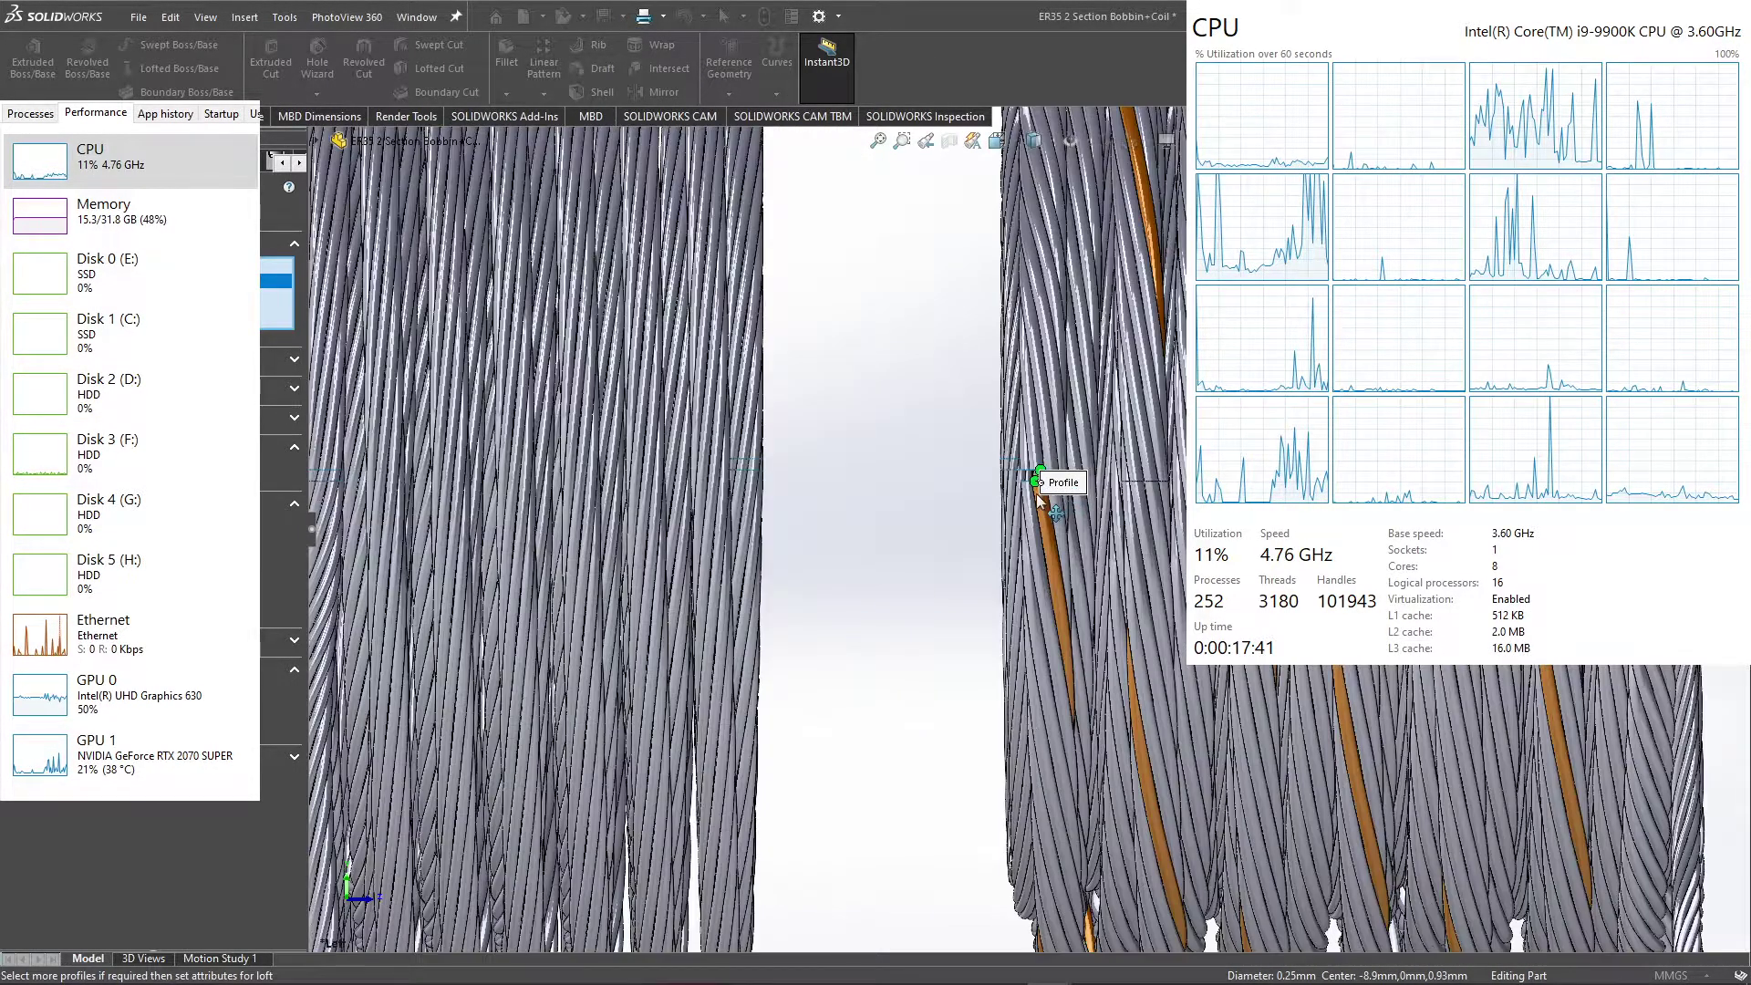
{"action": "scroll", "coordinate": [1040, 492], "scroll_direction": "down", "scroll_amount": 2}
{"action": "scroll", "coordinate": [1052, 474], "scroll_direction": "down", "scroll_amount": 1}
{"action": "scroll", "coordinate": [1040, 469], "scroll_direction": "down", "scroll_amount": 1}
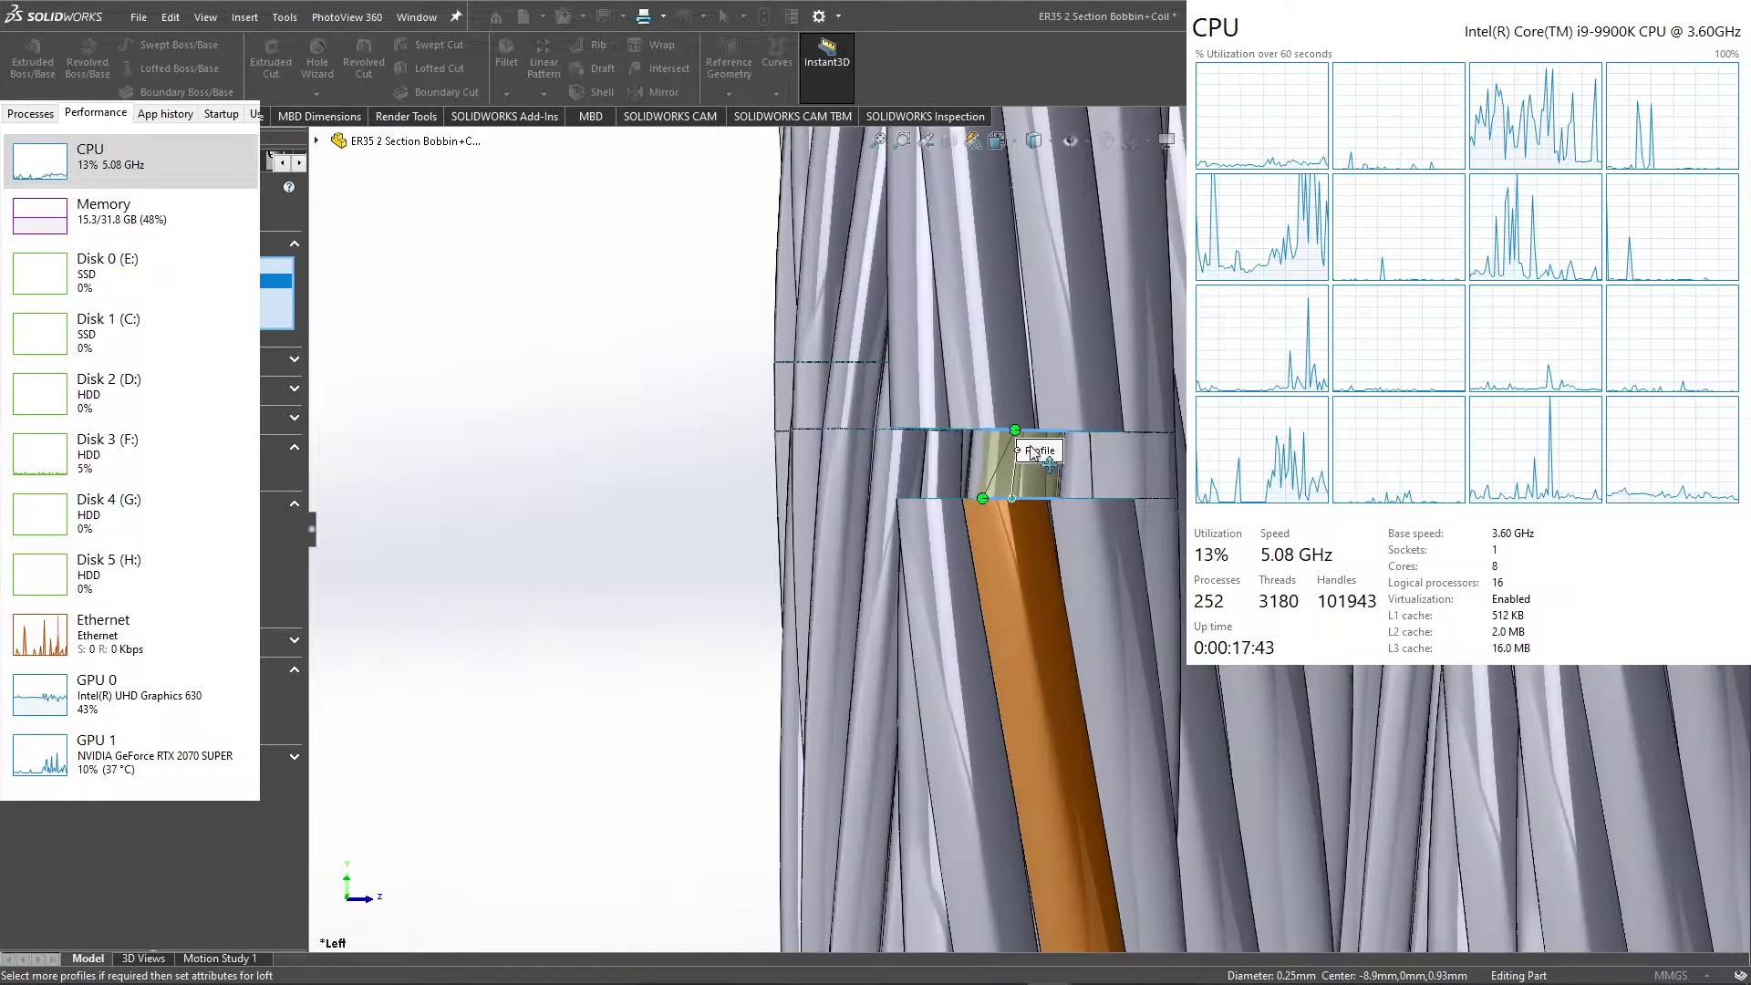
{"action": "scroll", "coordinate": [1022, 467], "scroll_direction": "down", "scroll_amount": 1}
{"action": "scroll", "coordinate": [1012, 452], "scroll_direction": "down", "scroll_amount": 1}
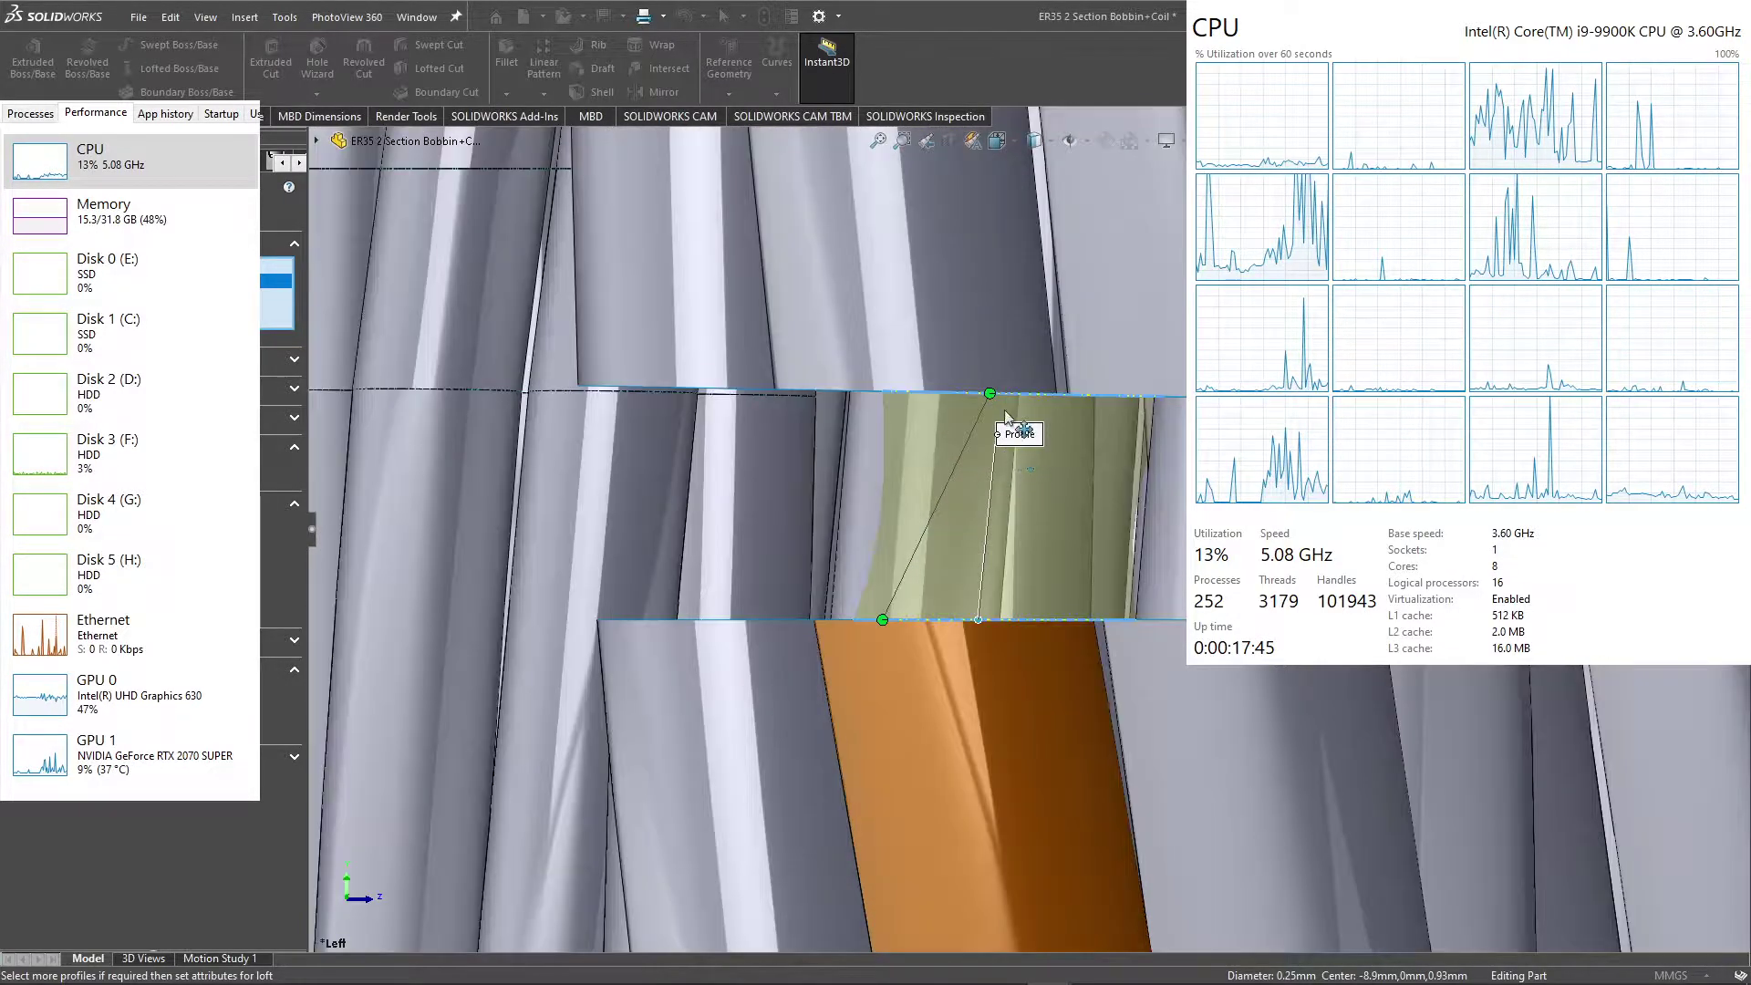
{"action": "scroll", "coordinate": [999, 411], "scroll_direction": "down", "scroll_amount": 1}
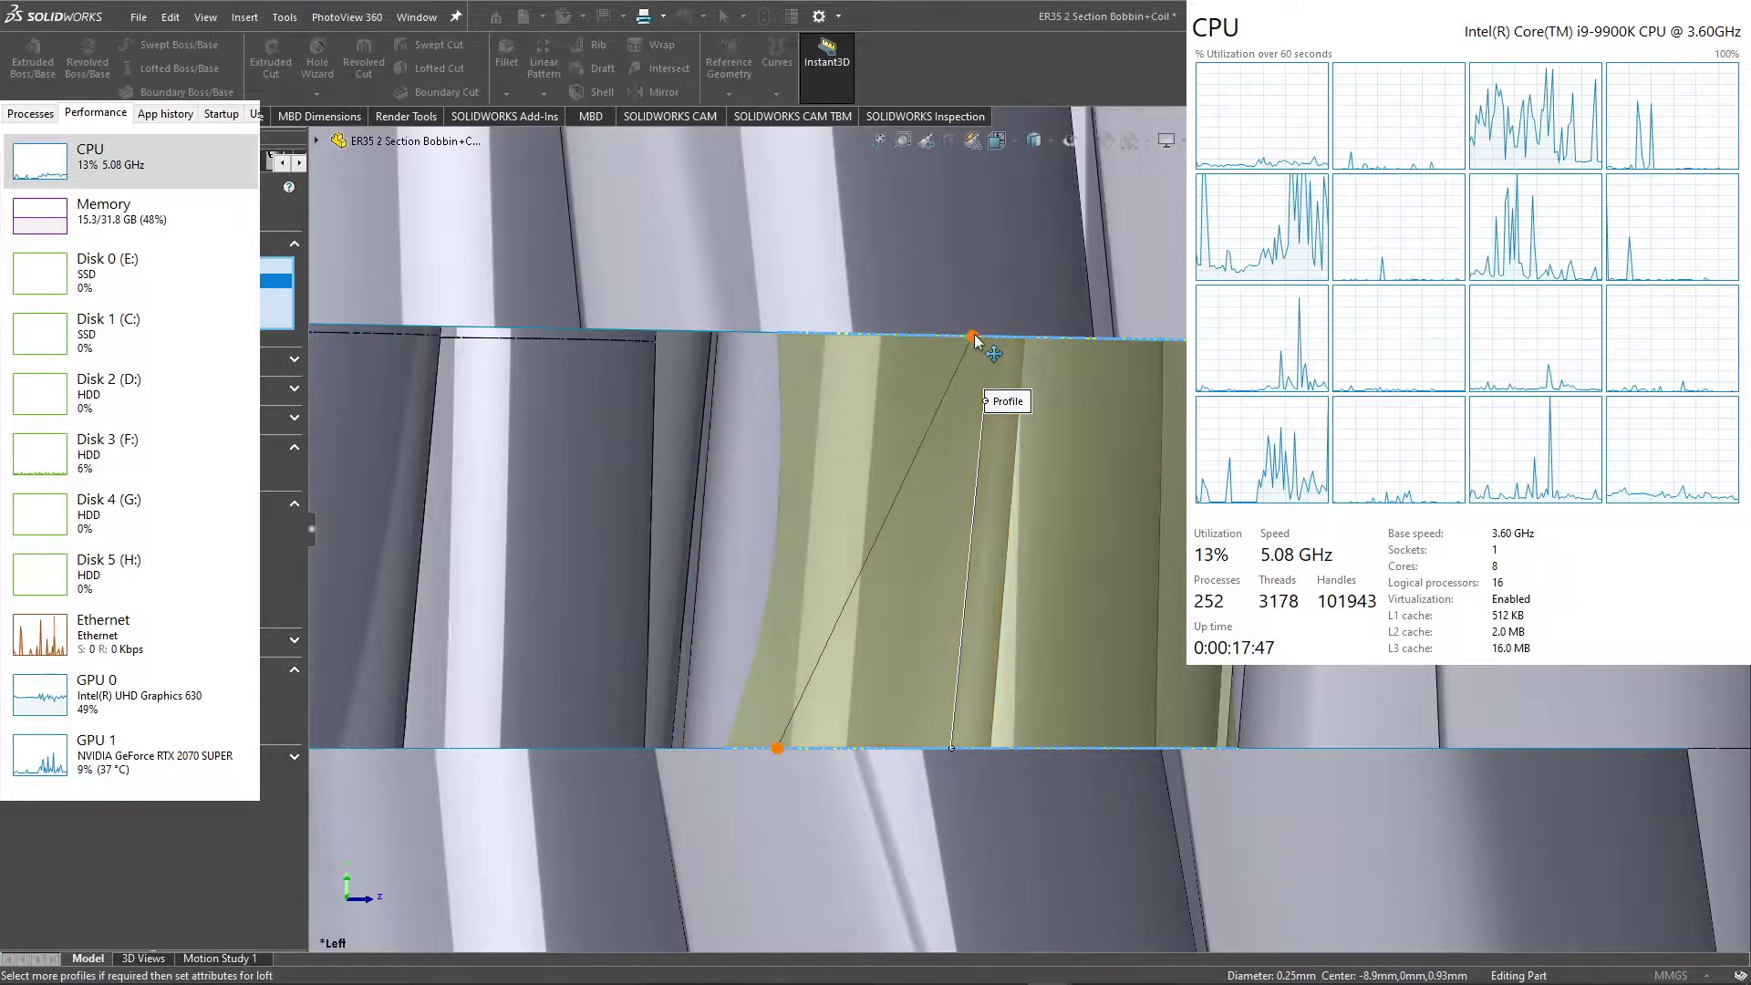
{"action": "left_click_drag", "start_coordinate": [765, 343], "coordinate": [714, 338]}
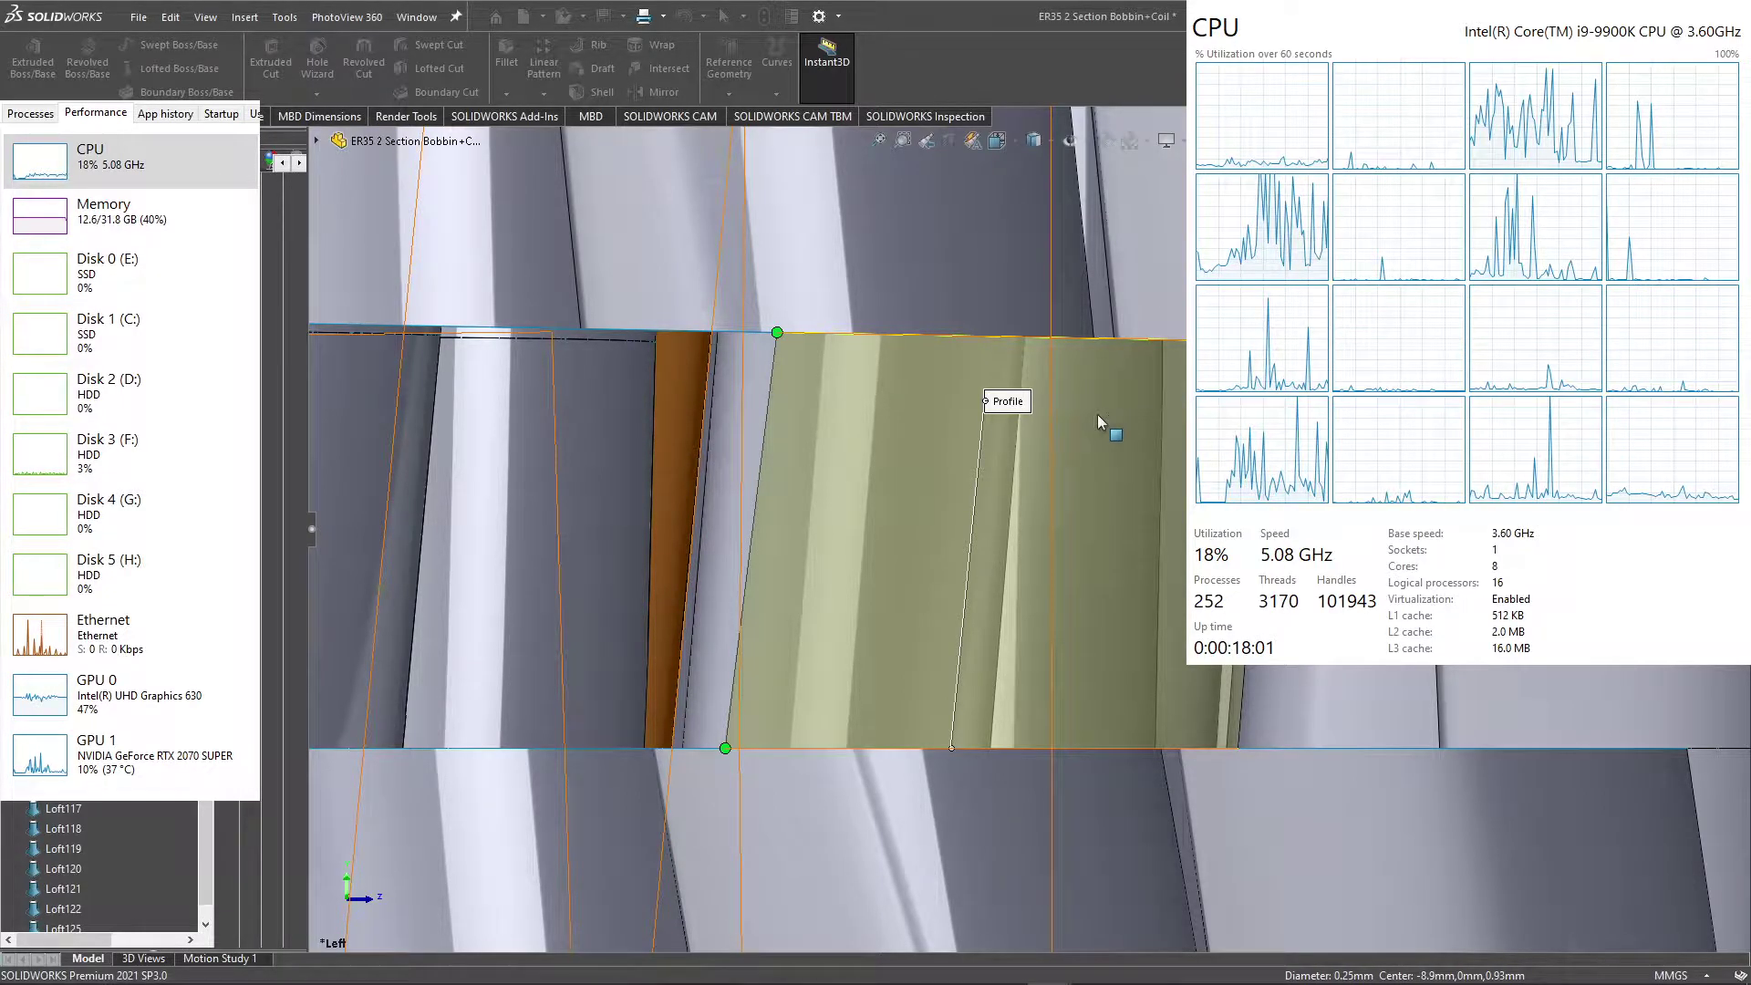
{"action": "key", "text": "Return"}
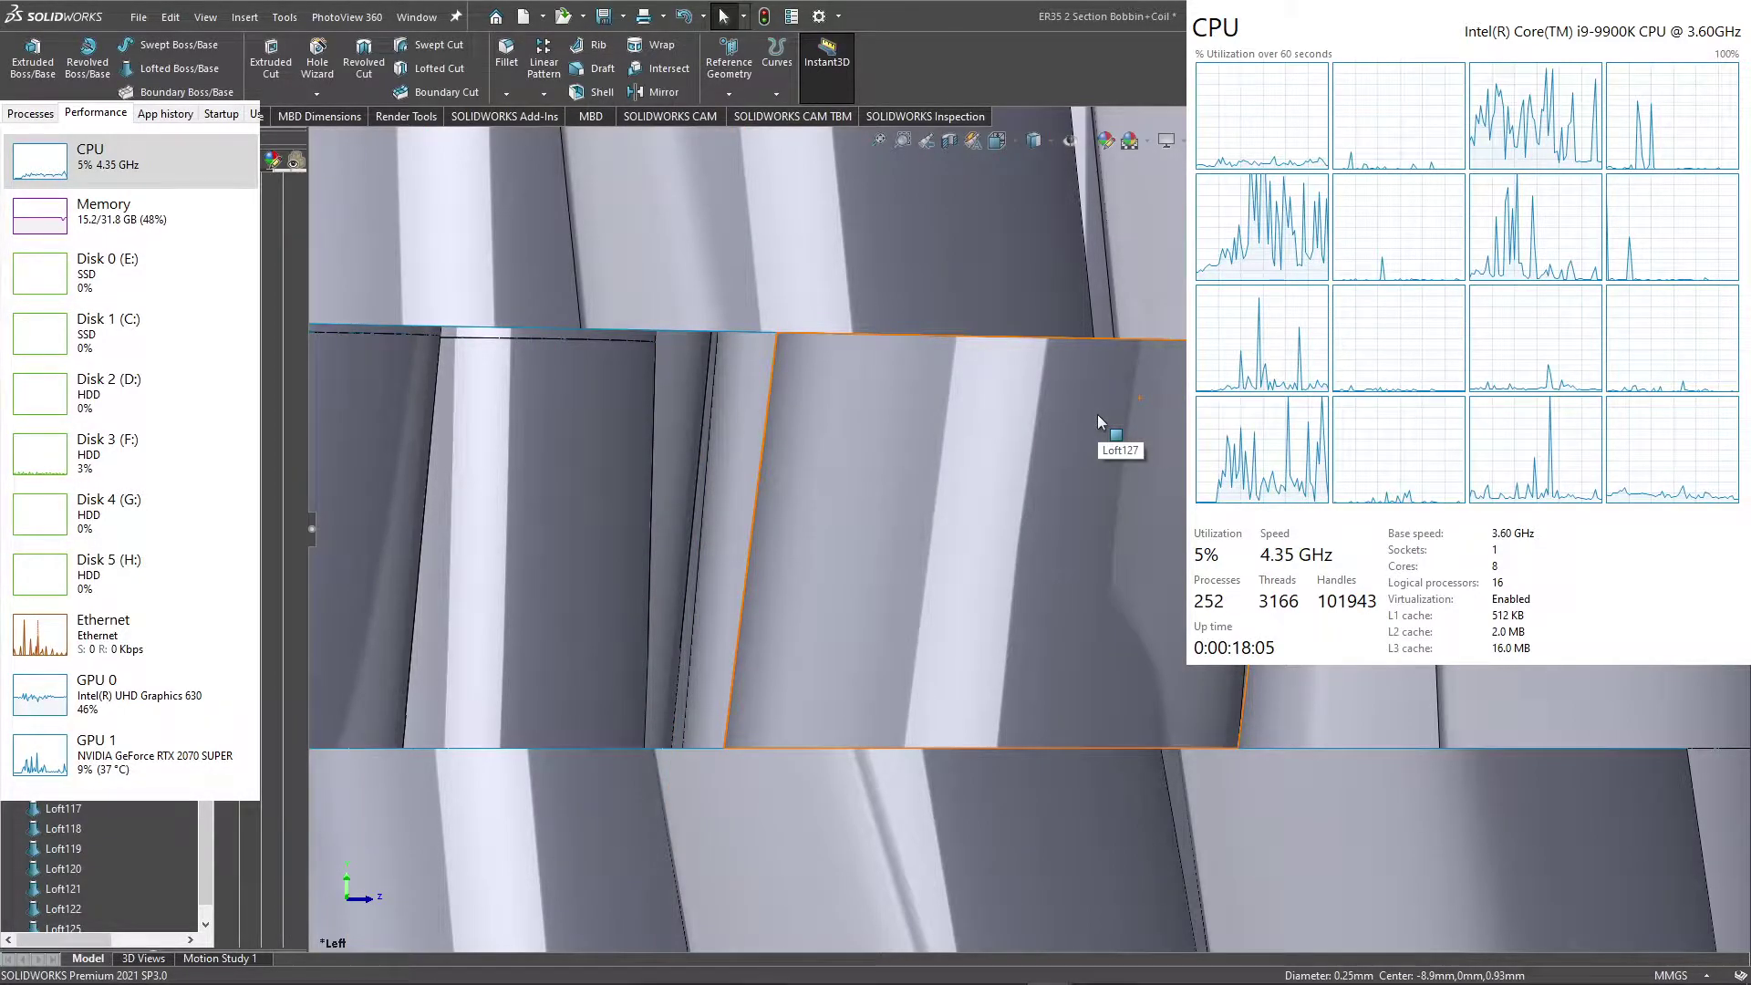
Step: Orbit to the next strand gap and start a new loft from a strand end
{"action": "scroll", "coordinate": [1103, 438], "scroll_direction": "up", "scroll_amount": 2}
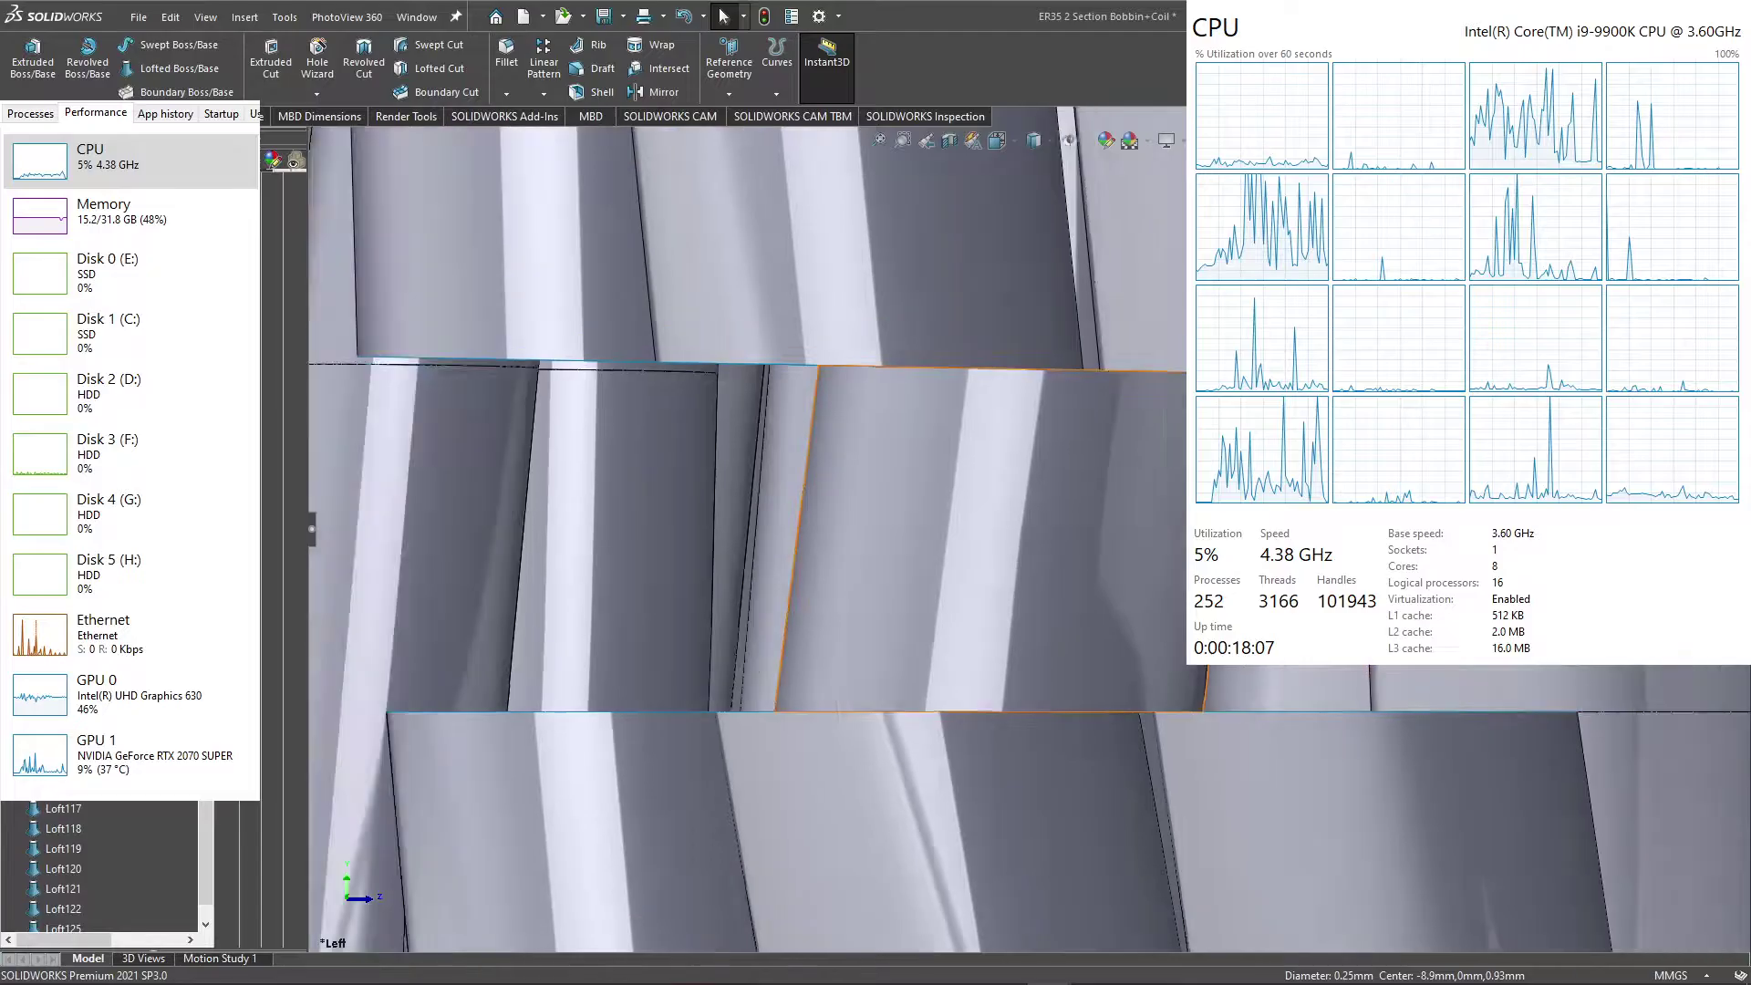
{"action": "scroll", "coordinate": [1122, 483], "scroll_direction": "up", "scroll_amount": 4}
{"action": "scroll", "coordinate": [1135, 517], "scroll_direction": "up", "scroll_amount": 3}
{"action": "mouse_move", "coordinate": [1134, 512]}
{"action": "middle_mouse_down"}
{"action": "mouse_move", "coordinate": [1178, 522]}
{"action": "mouse_move", "coordinate": [1151, 548]}
{"action": "middle_mouse_up"}
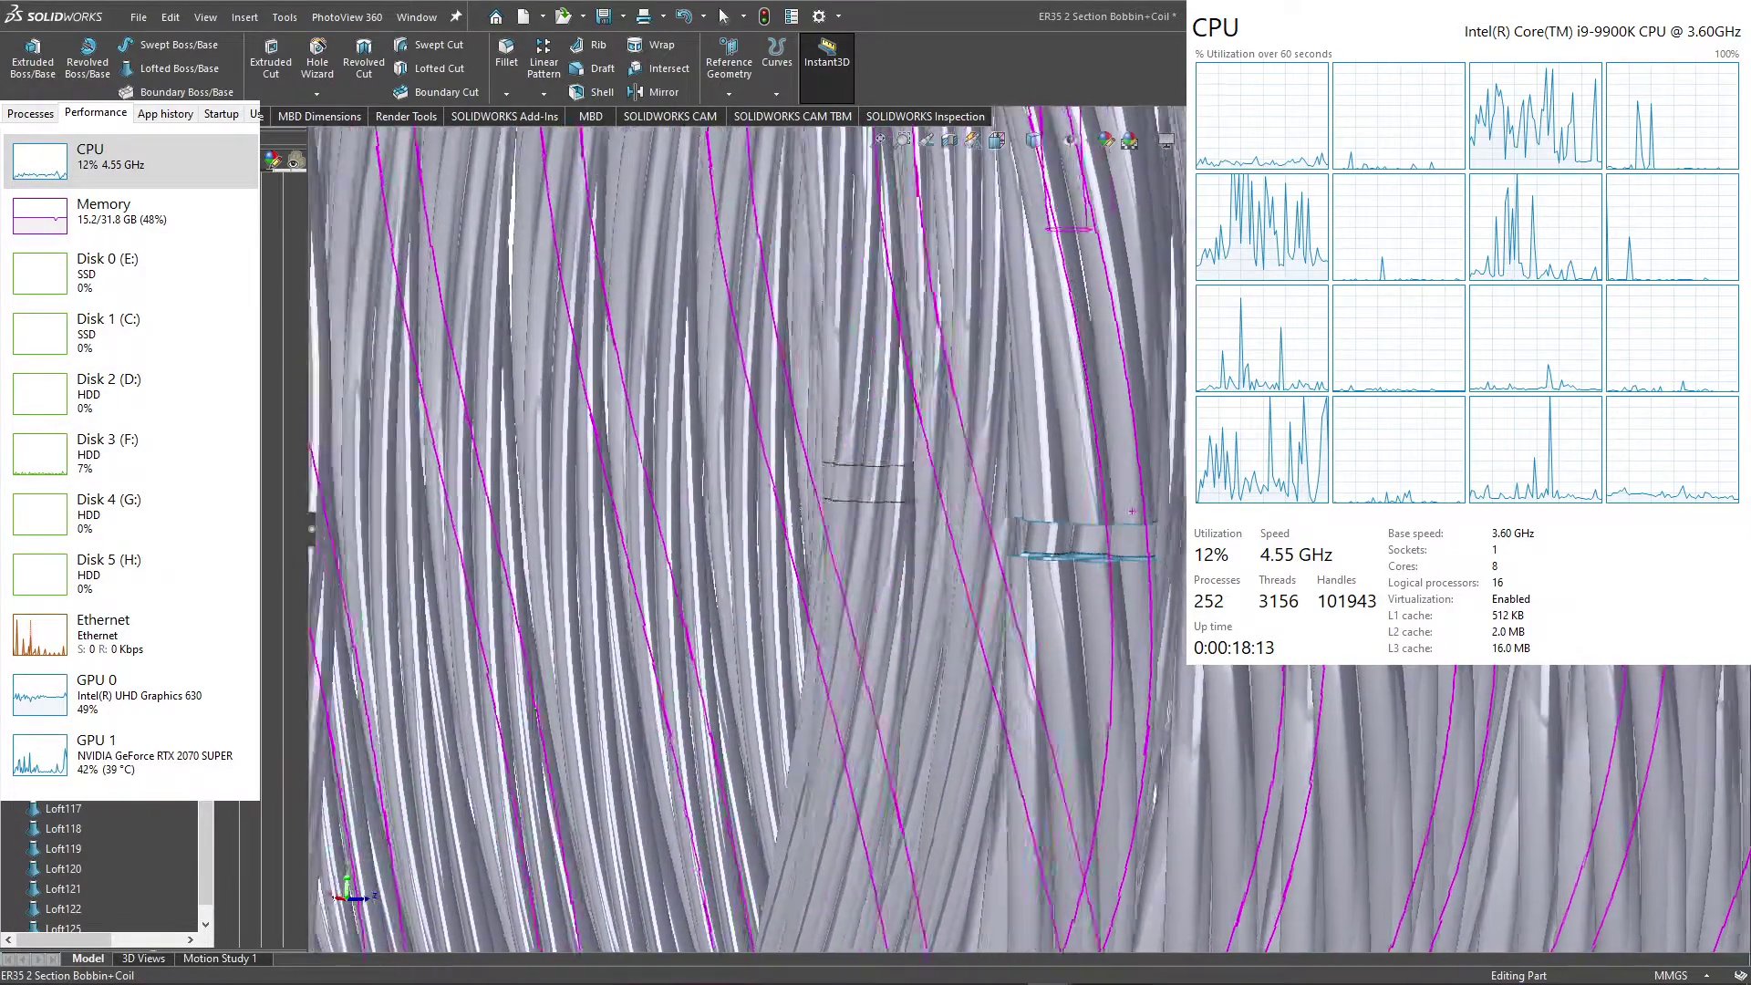
{"action": "mouse_move", "coordinate": [1055, 510]}
{"action": "middle_mouse_down"}
{"action": "mouse_move", "coordinate": [950, 577]}
{"action": "mouse_move", "coordinate": [971, 574]}
{"action": "middle_mouse_up"}
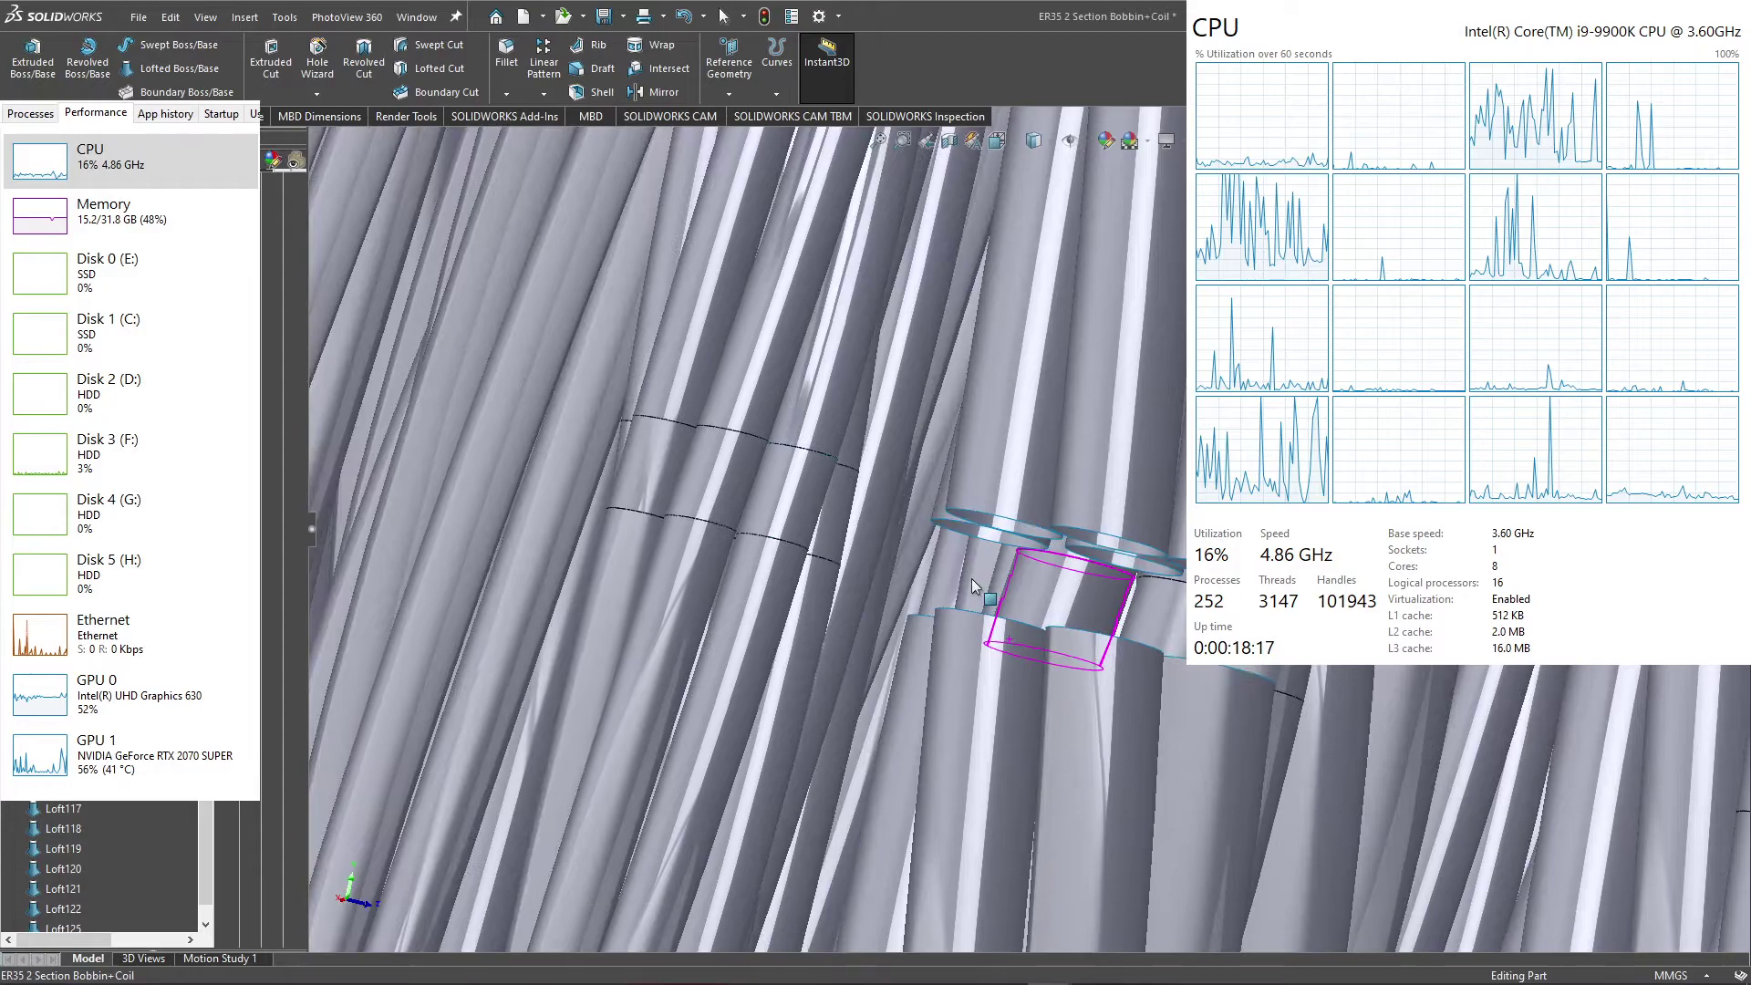
{"action": "left_click", "coordinate": [968, 525]}
{"action": "key", "text": "Return"}
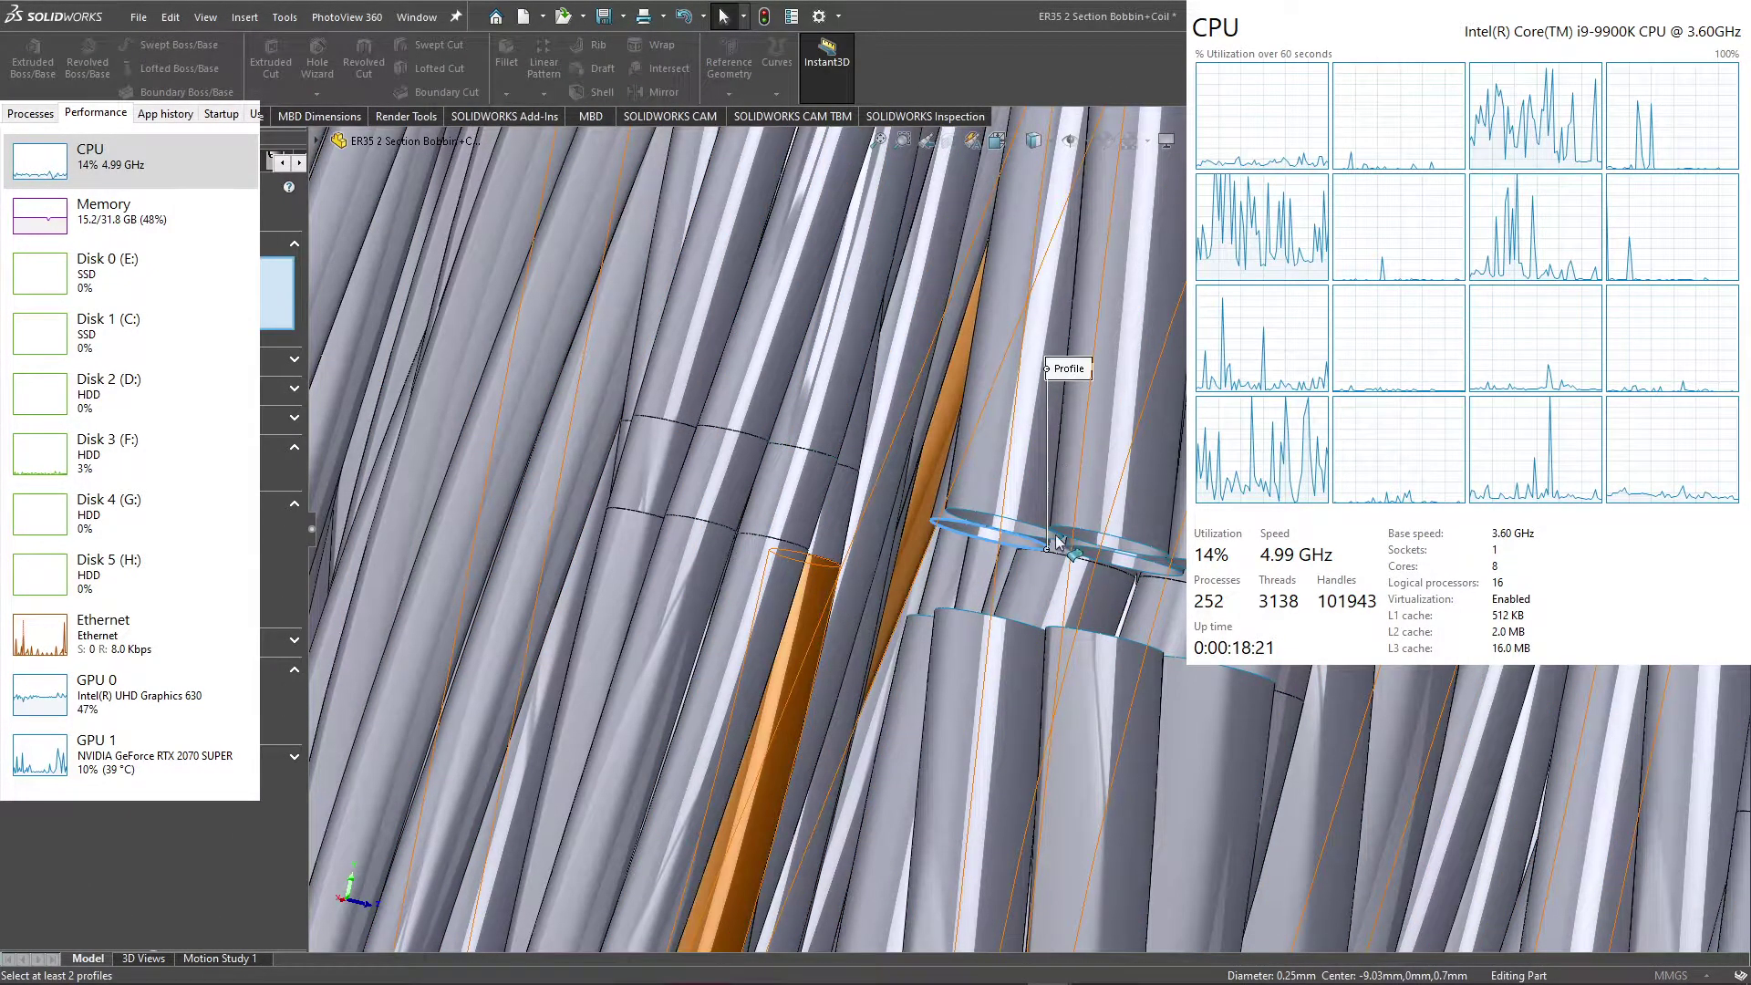
Step: Pick the two strand-end rings as loft profiles, replacing a wrongly chosen ring
{"action": "left_click", "coordinate": [1074, 563]}
{"action": "middle_click_drag", "start_coordinate": [1087, 571], "coordinate": [949, 555]}
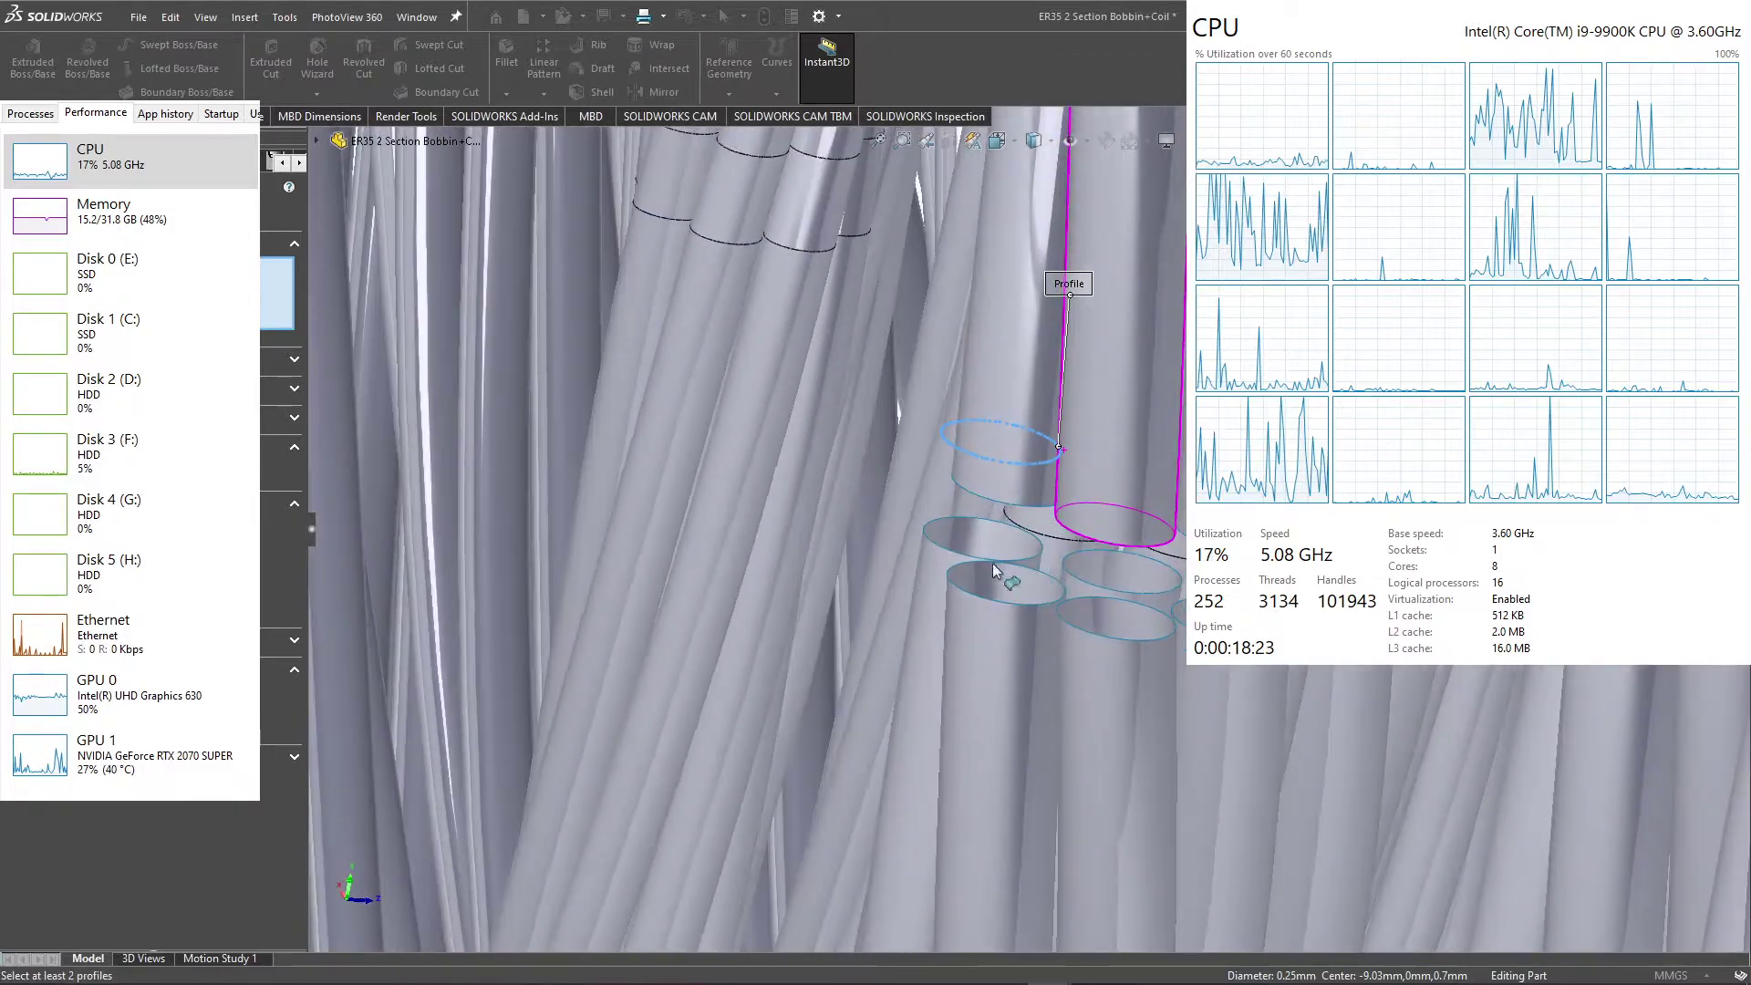
{"action": "left_click", "coordinate": [944, 551]}
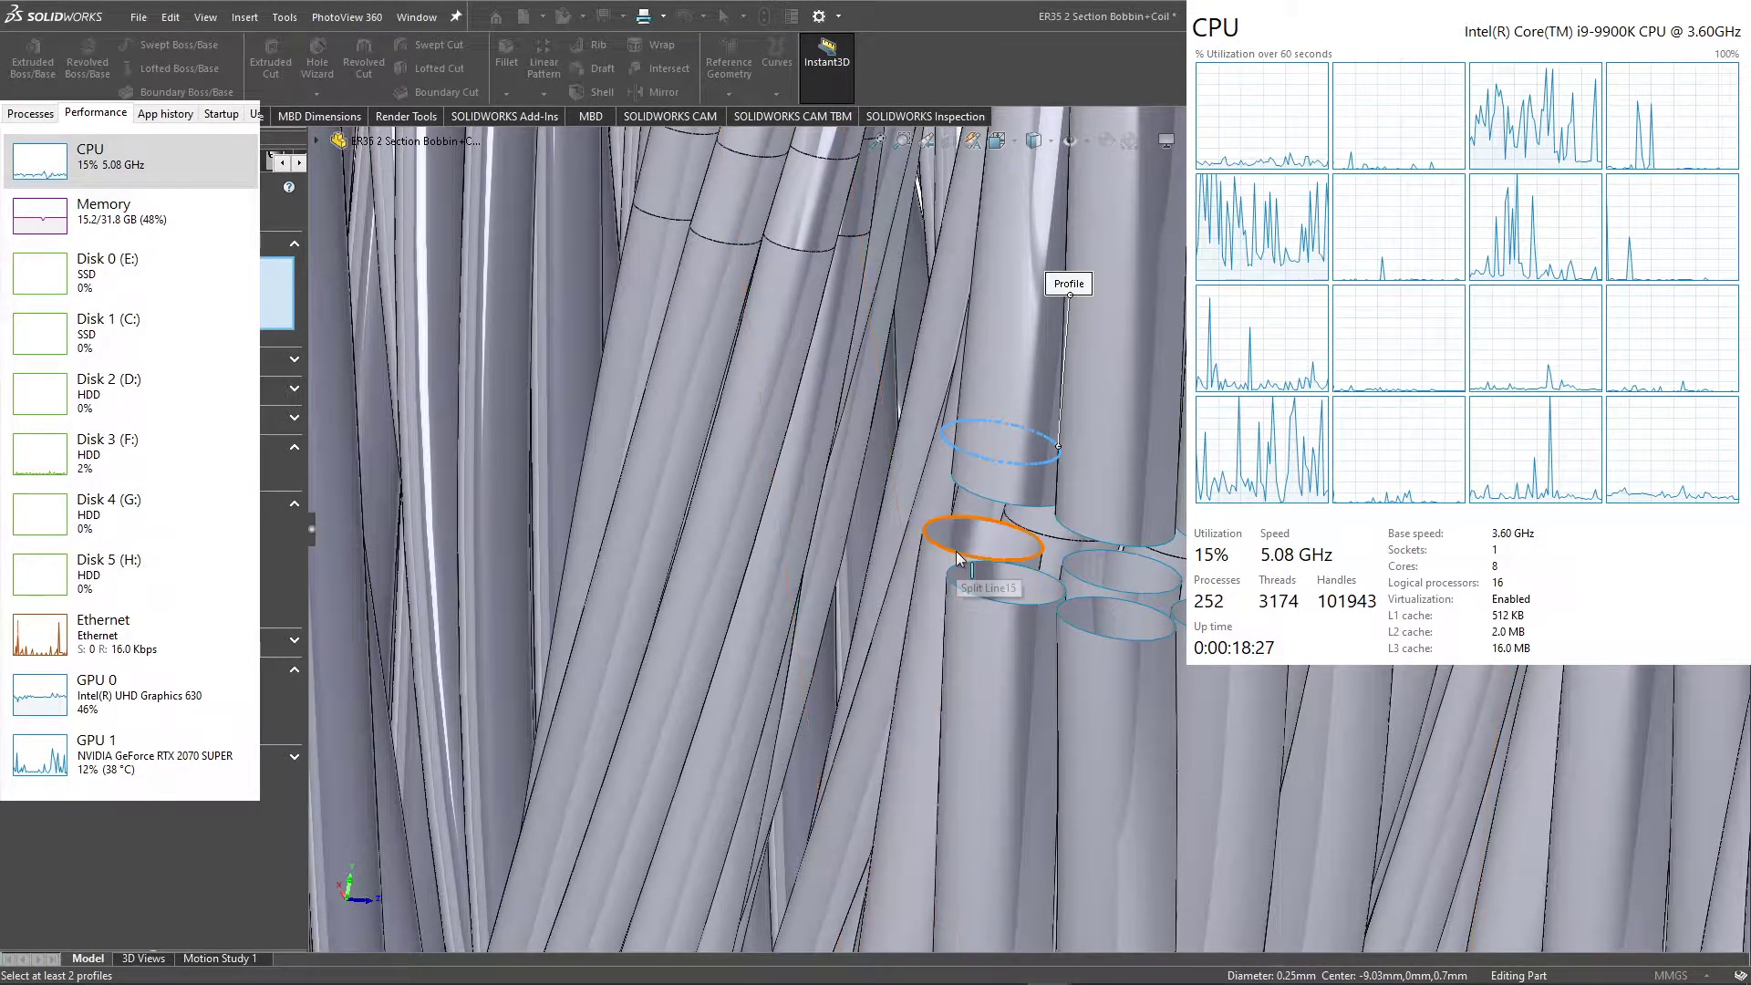
{"action": "left_click", "coordinate": [954, 550]}
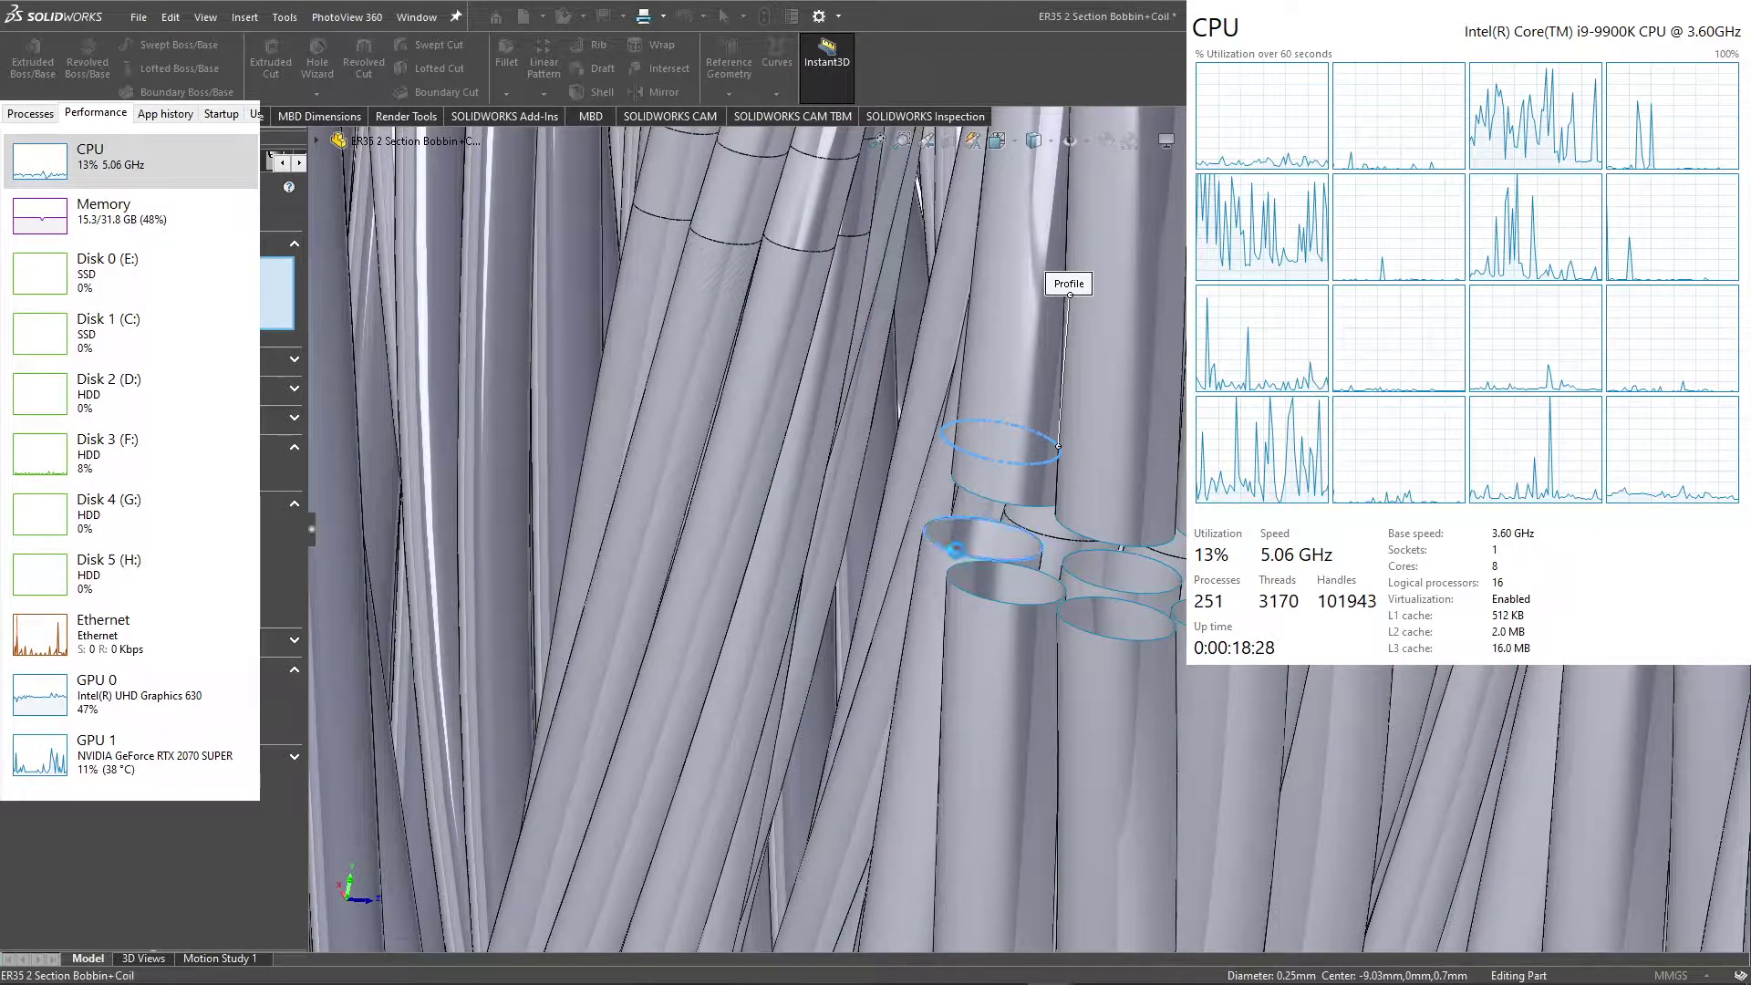
{"action": "left_click", "coordinate": [1102, 561]}
{"action": "scroll", "coordinate": [1110, 549], "scroll_direction": "up", "scroll_amount": 5}
{"action": "scroll", "coordinate": [1109, 549], "scroll_direction": "up", "scroll_amount": 3}
{"action": "scroll", "coordinate": [1058, 546], "scroll_direction": "up", "scroll_amount": 2}
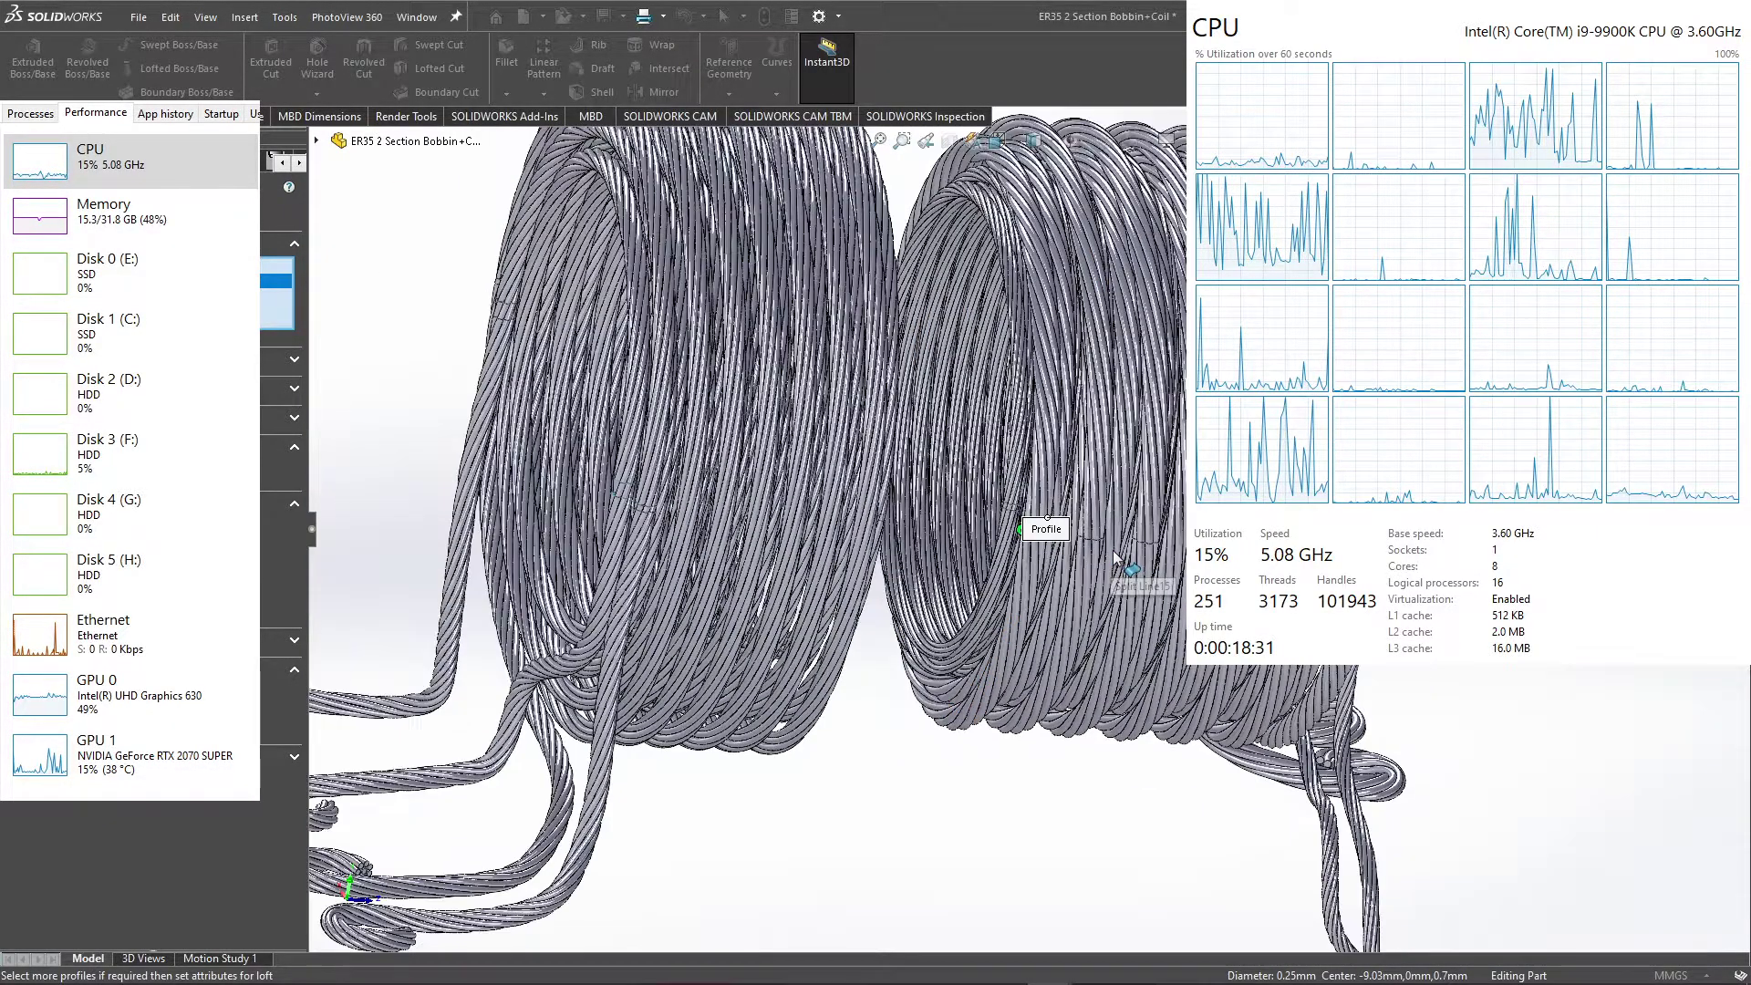
{"action": "scroll", "coordinate": [1010, 541], "scroll_direction": "up", "scroll_amount": 2}
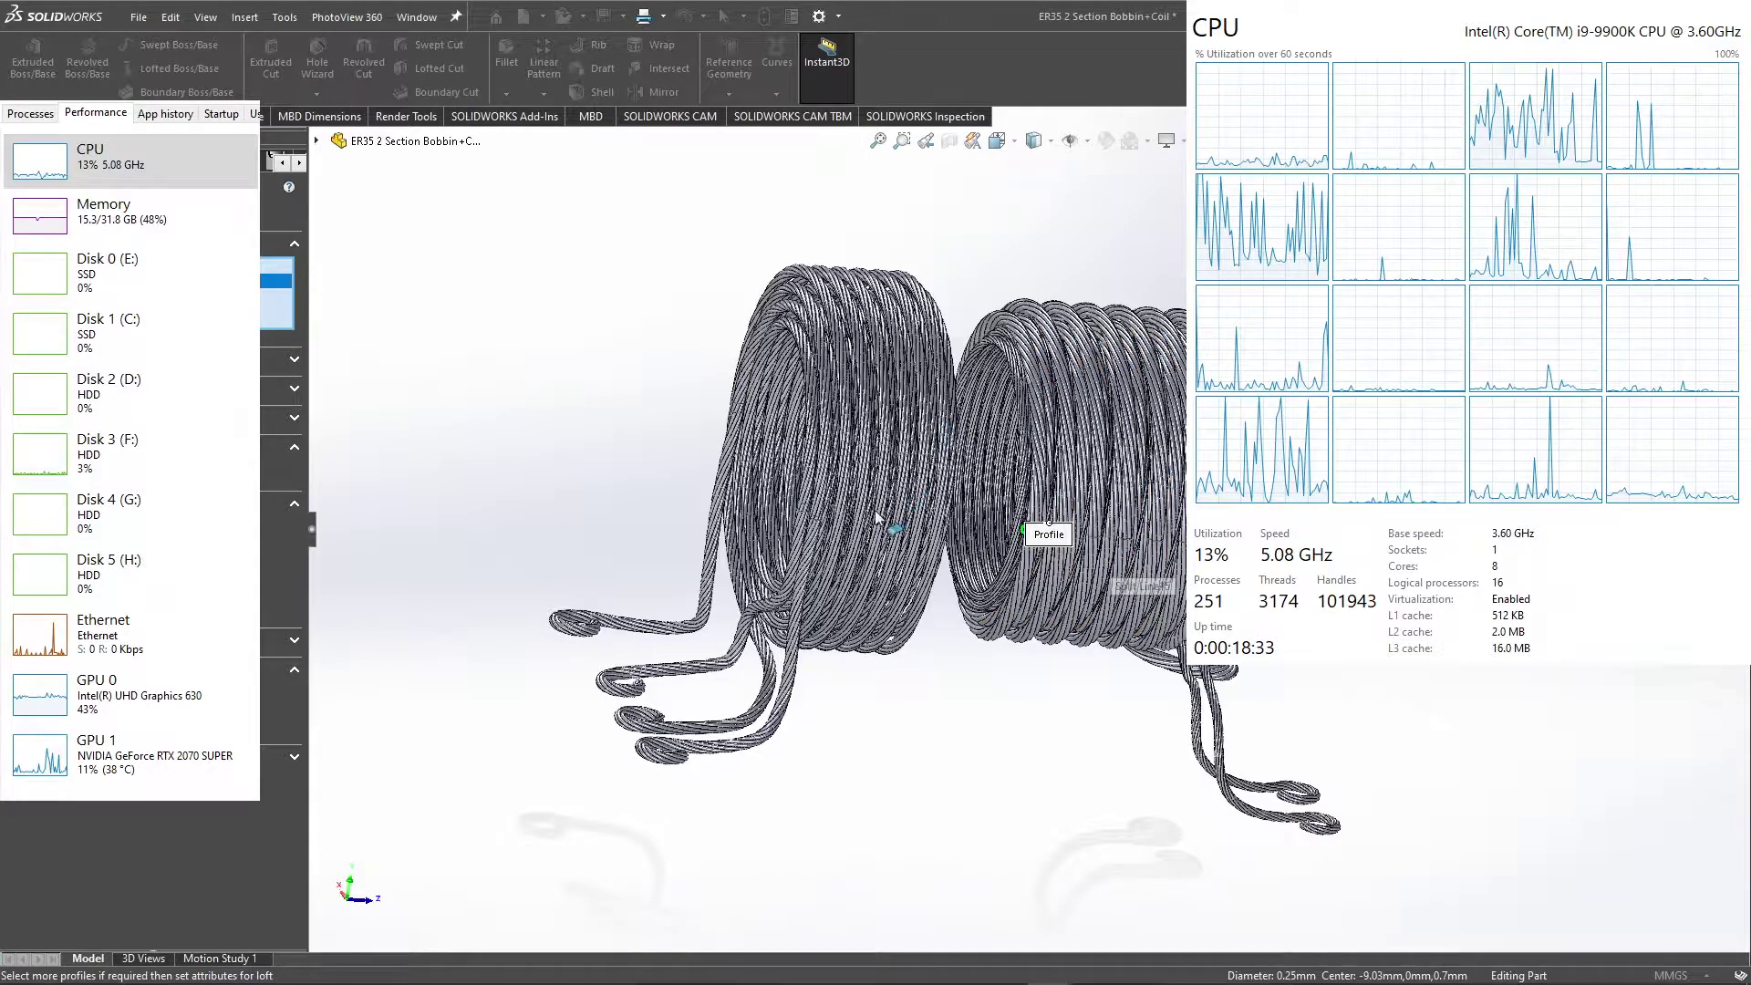
{"action": "scroll", "coordinate": [877, 518], "scroll_direction": "up", "scroll_amount": 4}
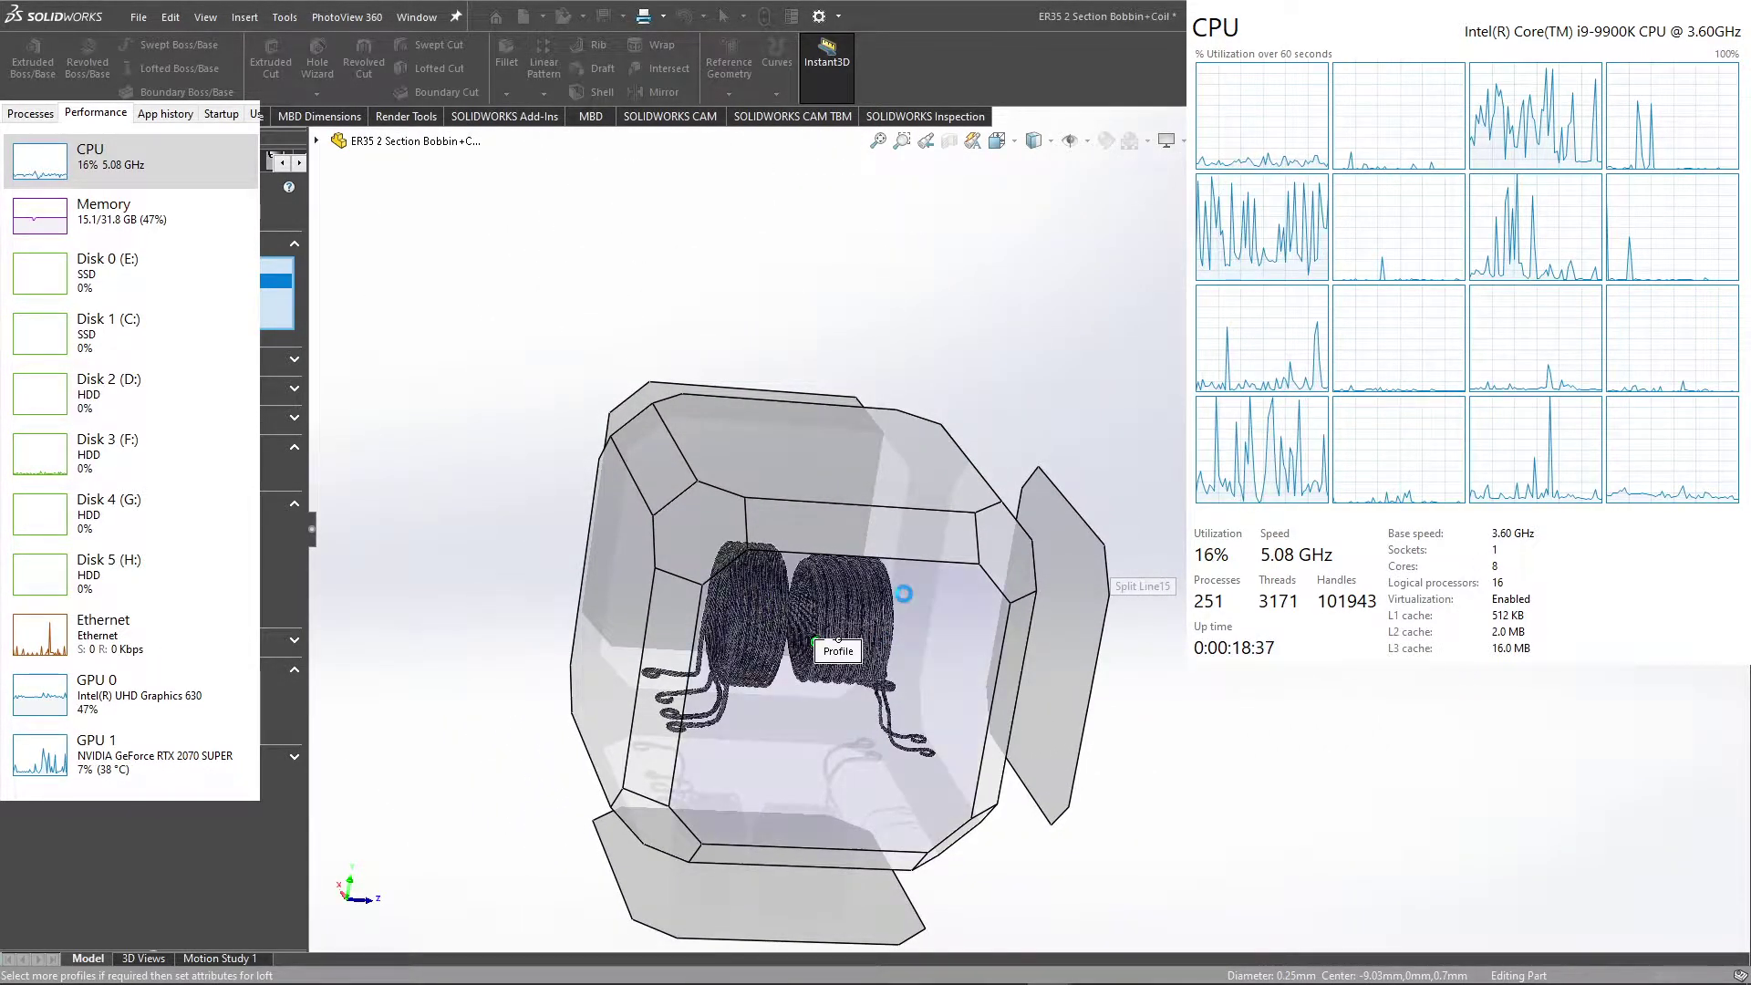
Step: In the left view, zoom in and drag the loft connector to remove the twist
{"action": "key", "text": "ctrl+4"}
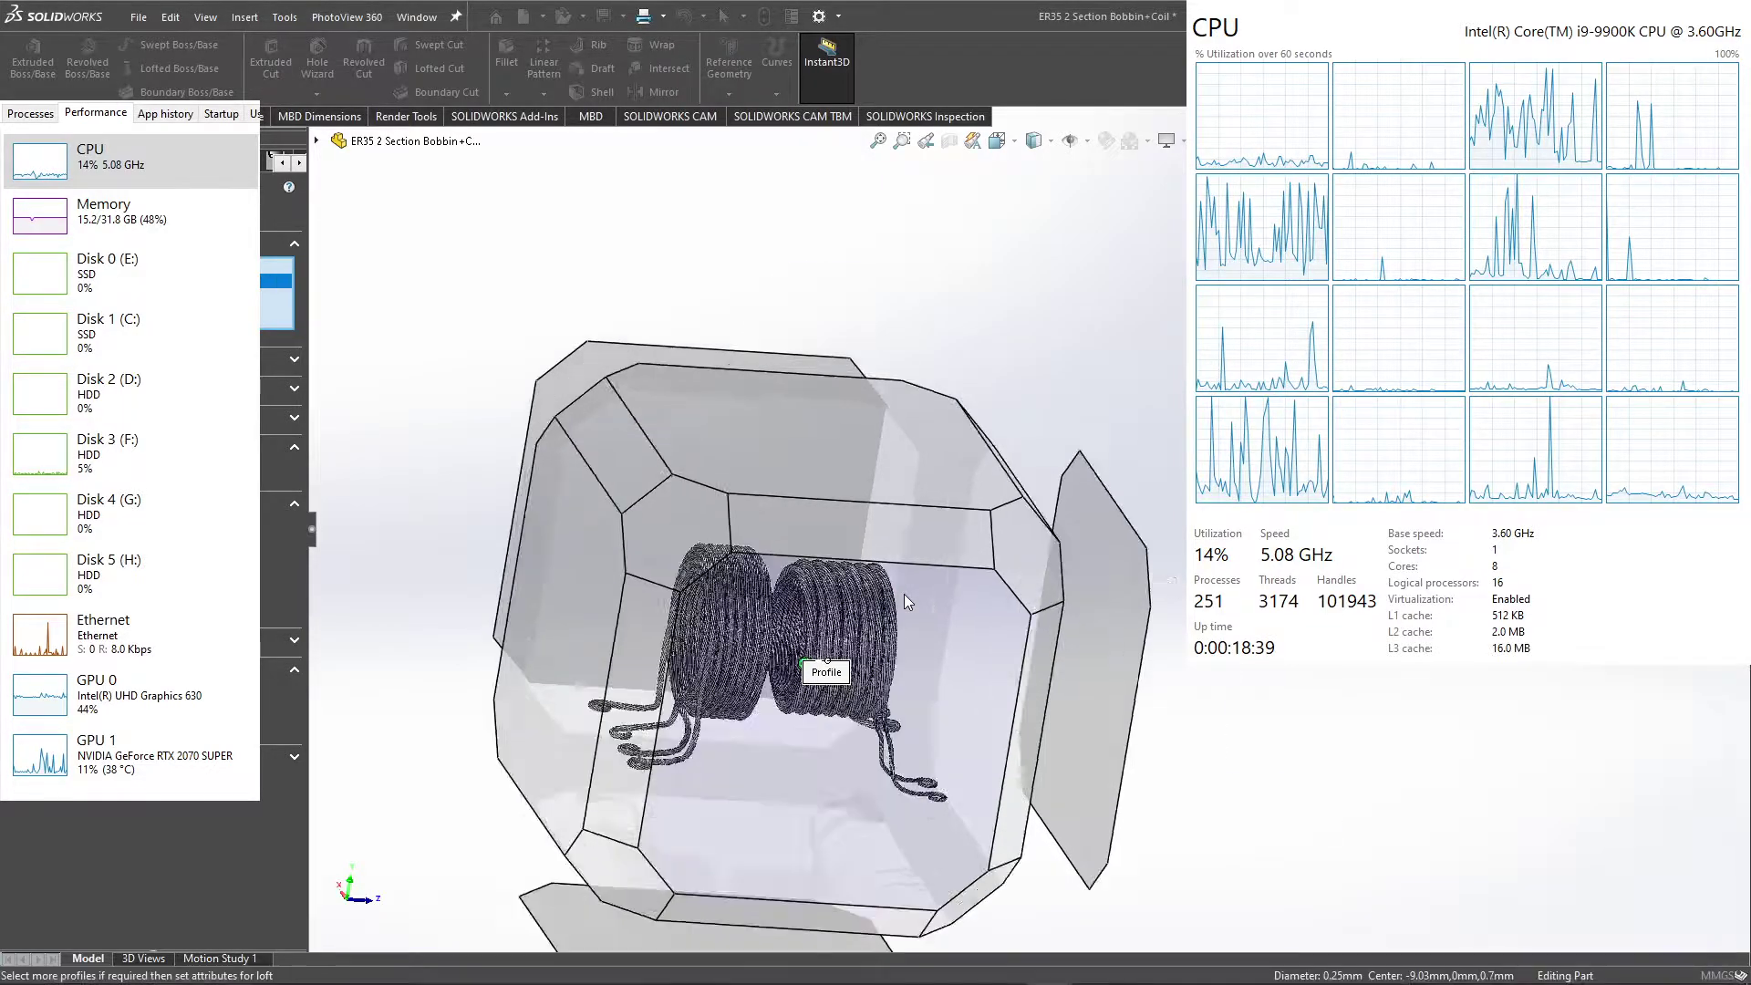
{"action": "scroll", "coordinate": [1011, 551], "scroll_direction": "down", "scroll_amount": 5}
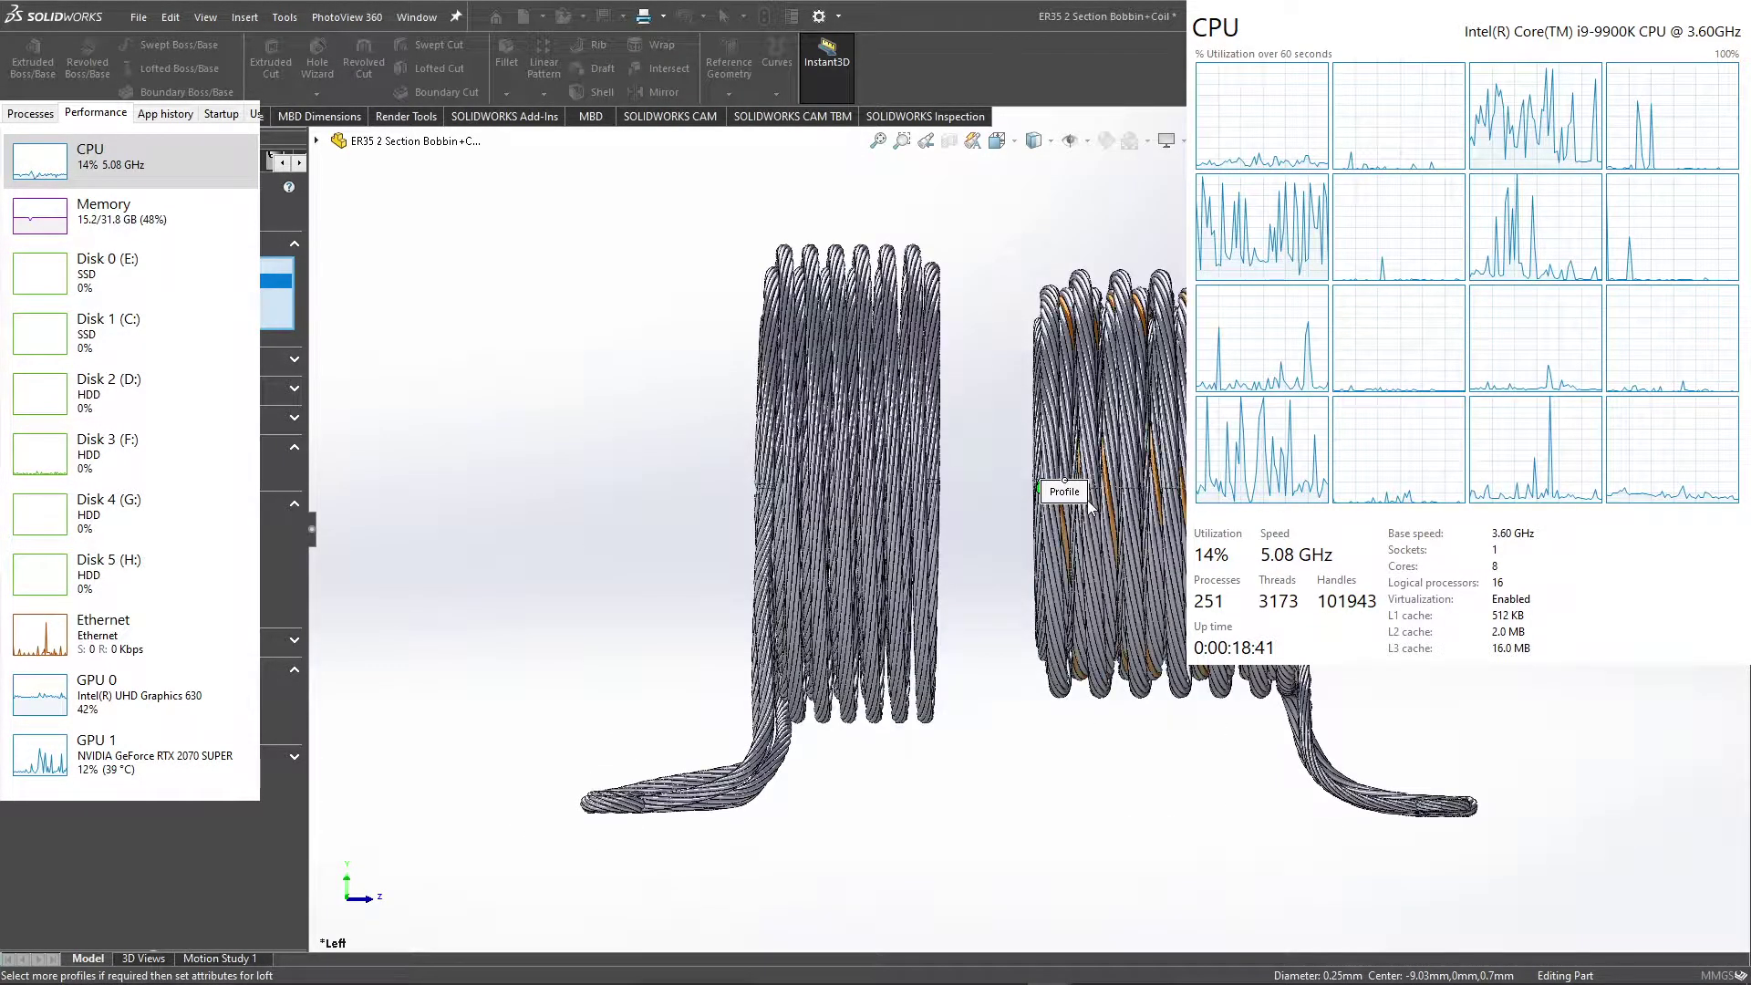
{"action": "scroll", "coordinate": [1080, 507], "scroll_direction": "down", "scroll_amount": 3}
{"action": "scroll", "coordinate": [766, 408], "scroll_direction": "down", "scroll_amount": 3}
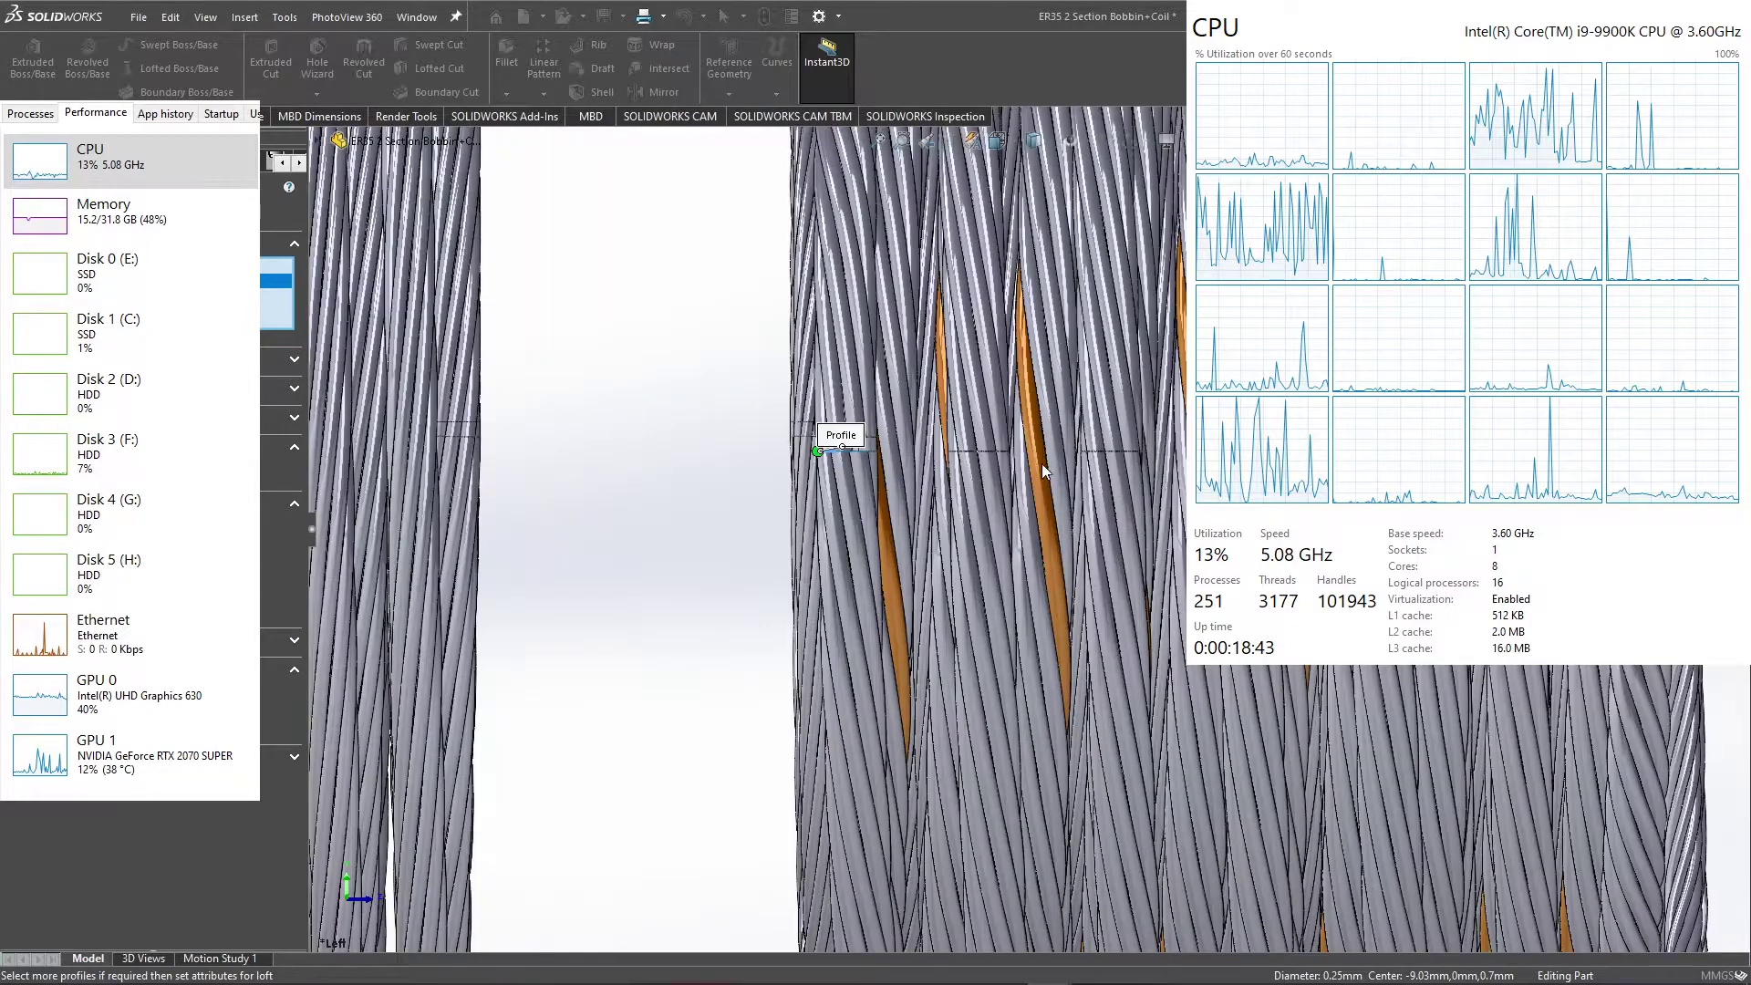
{"action": "scroll", "coordinate": [766, 409], "scroll_direction": "down", "scroll_amount": 3}
{"action": "scroll", "coordinate": [998, 479], "scroll_direction": "up", "scroll_amount": 3}
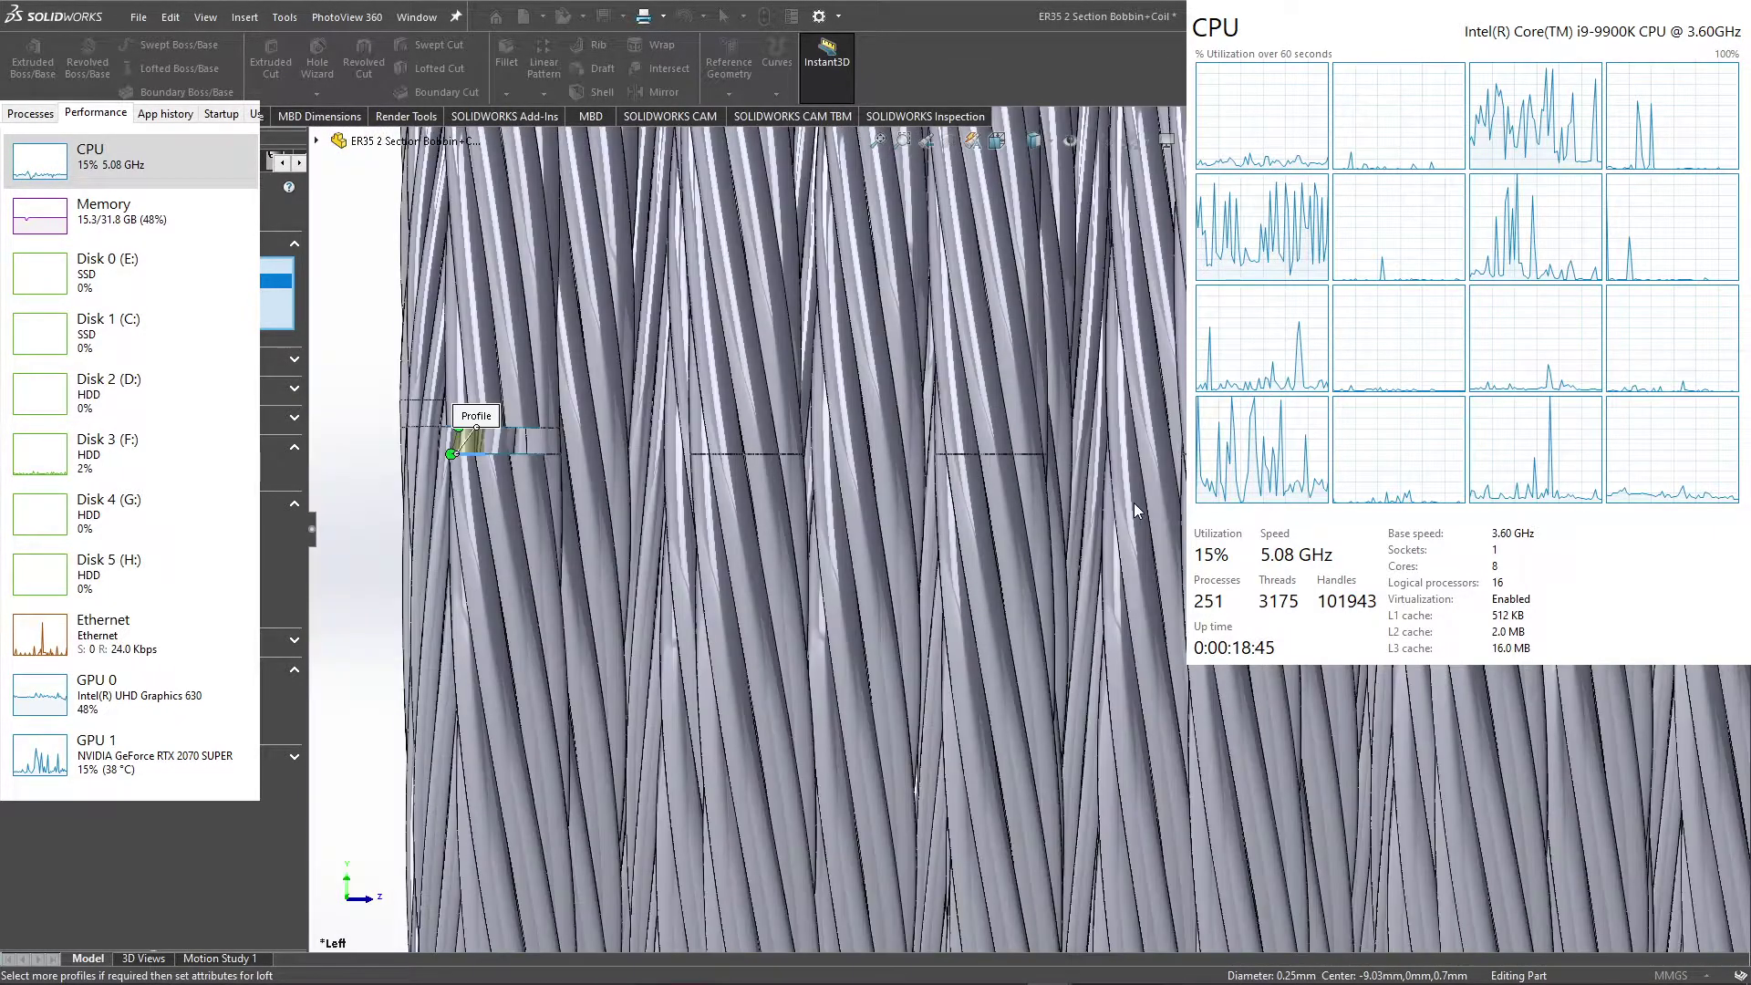
{"action": "scroll", "coordinate": [724, 471], "scroll_direction": "down", "scroll_amount": 1}
{"action": "scroll", "coordinate": [724, 471], "scroll_direction": "up", "scroll_amount": 3}
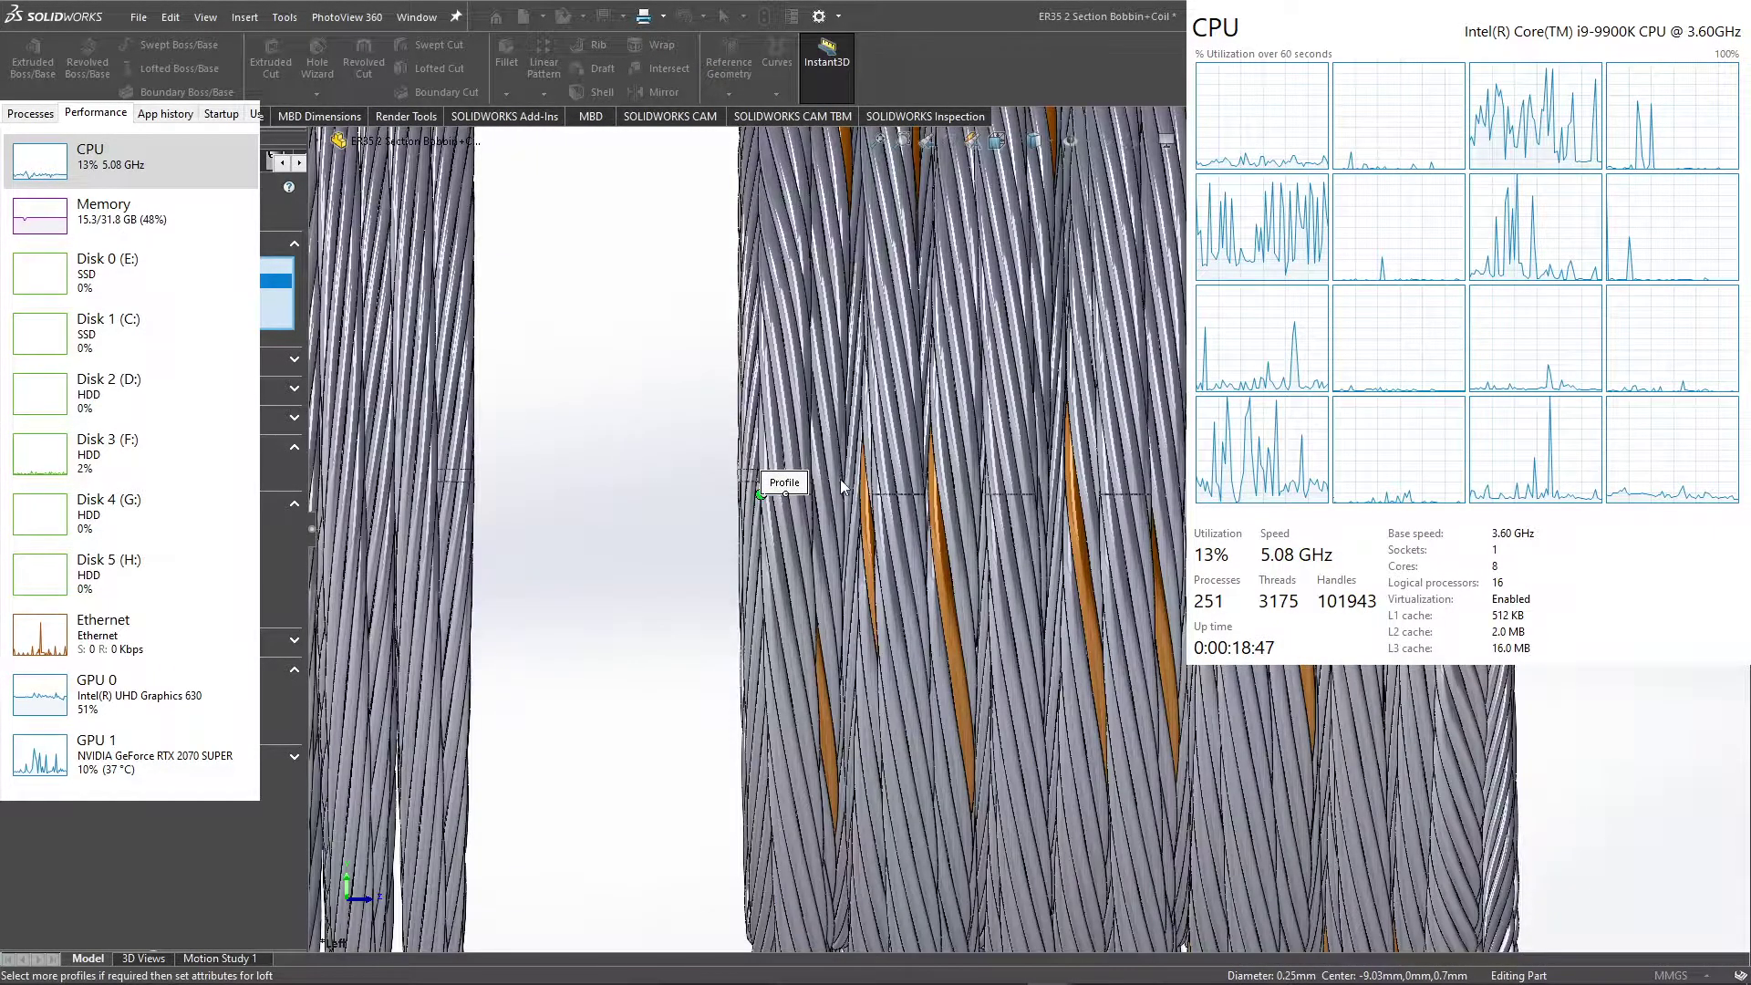
{"action": "scroll", "coordinate": [780, 465], "scroll_direction": "down", "scroll_amount": 2}
{"action": "scroll", "coordinate": [777, 474], "scroll_direction": "down", "scroll_amount": 2}
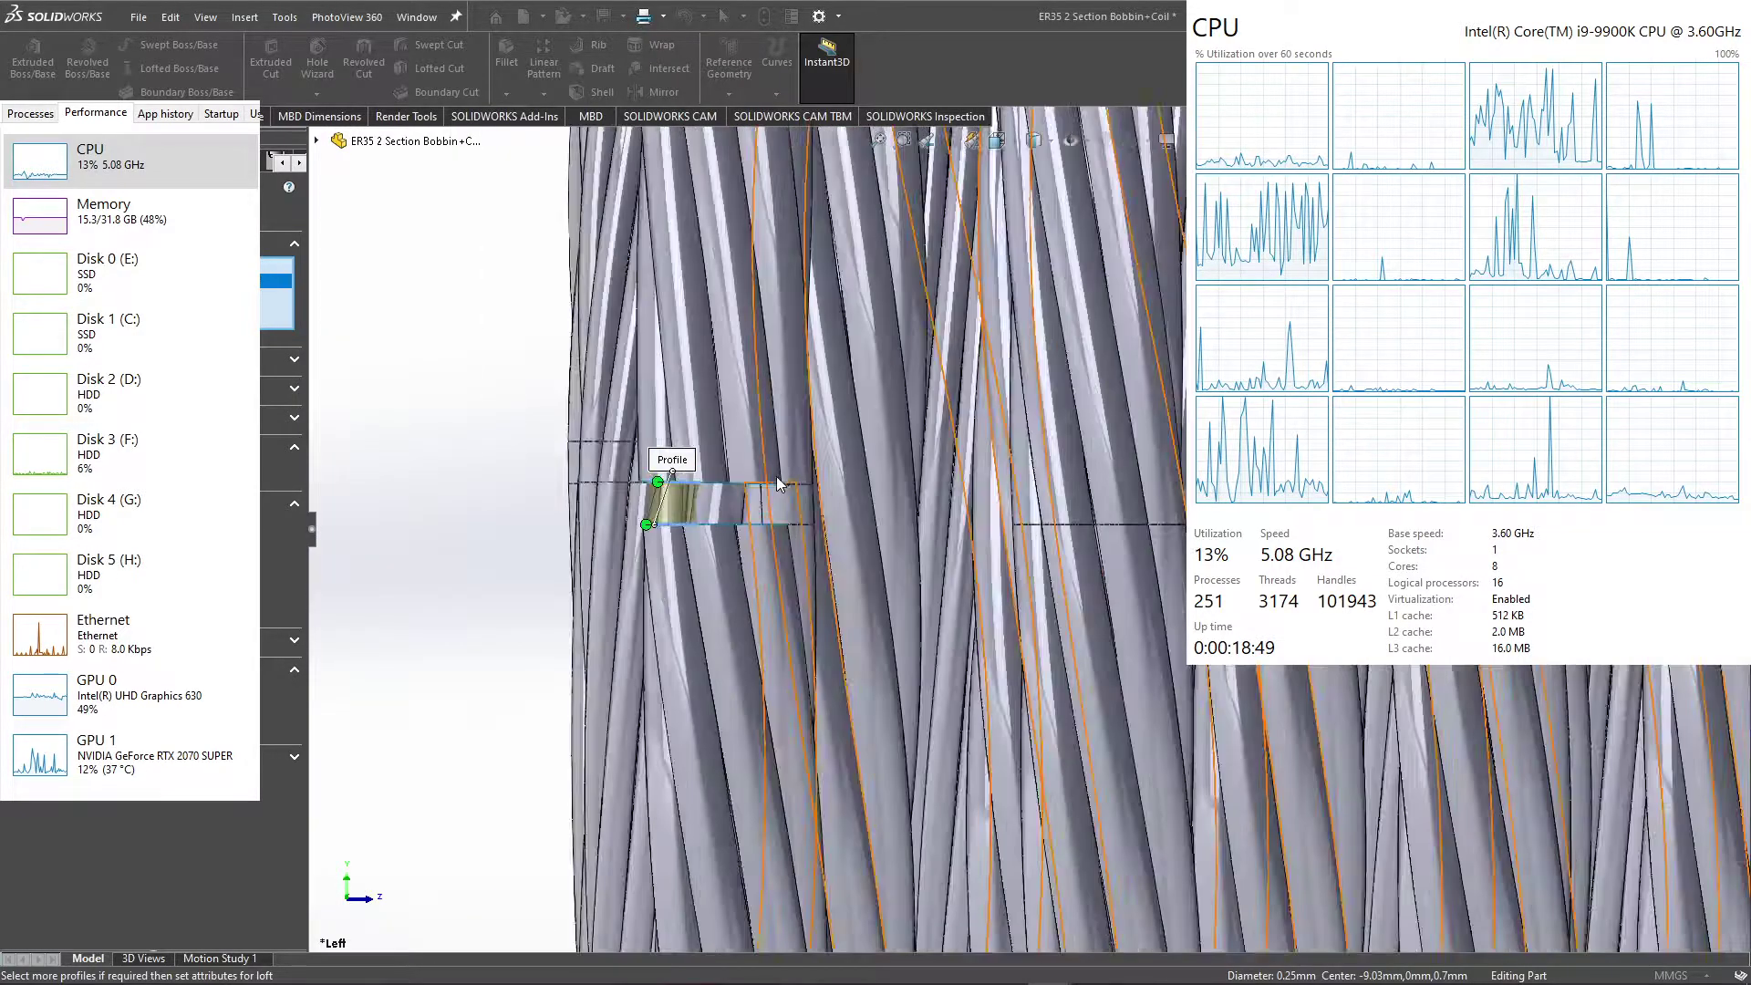
{"action": "scroll", "coordinate": [780, 484], "scroll_direction": "down", "scroll_amount": 1}
{"action": "scroll", "coordinate": [501, 517], "scroll_direction": "down", "scroll_amount": 1}
{"action": "scroll", "coordinate": [501, 517], "scroll_direction": "down", "scroll_amount": 1}
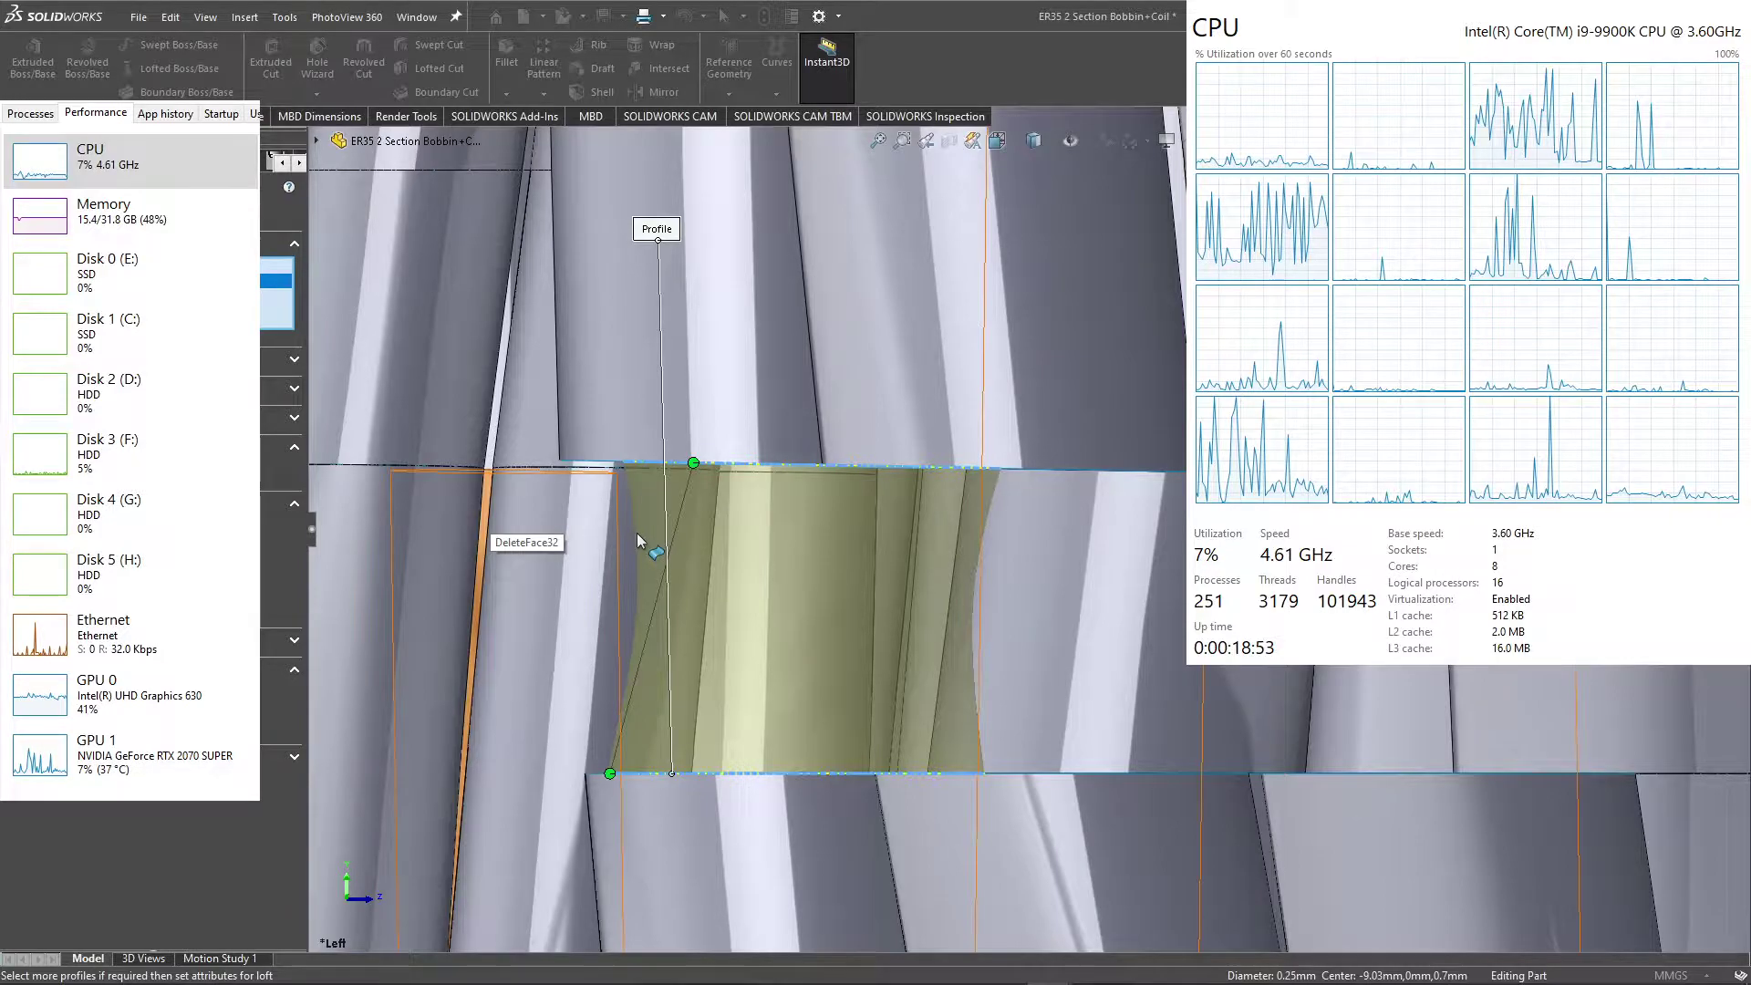
{"action": "scroll", "coordinate": [637, 538], "scroll_direction": "up", "scroll_amount": 1}
{"action": "scroll", "coordinate": [689, 512], "scroll_direction": "up", "scroll_amount": 2}
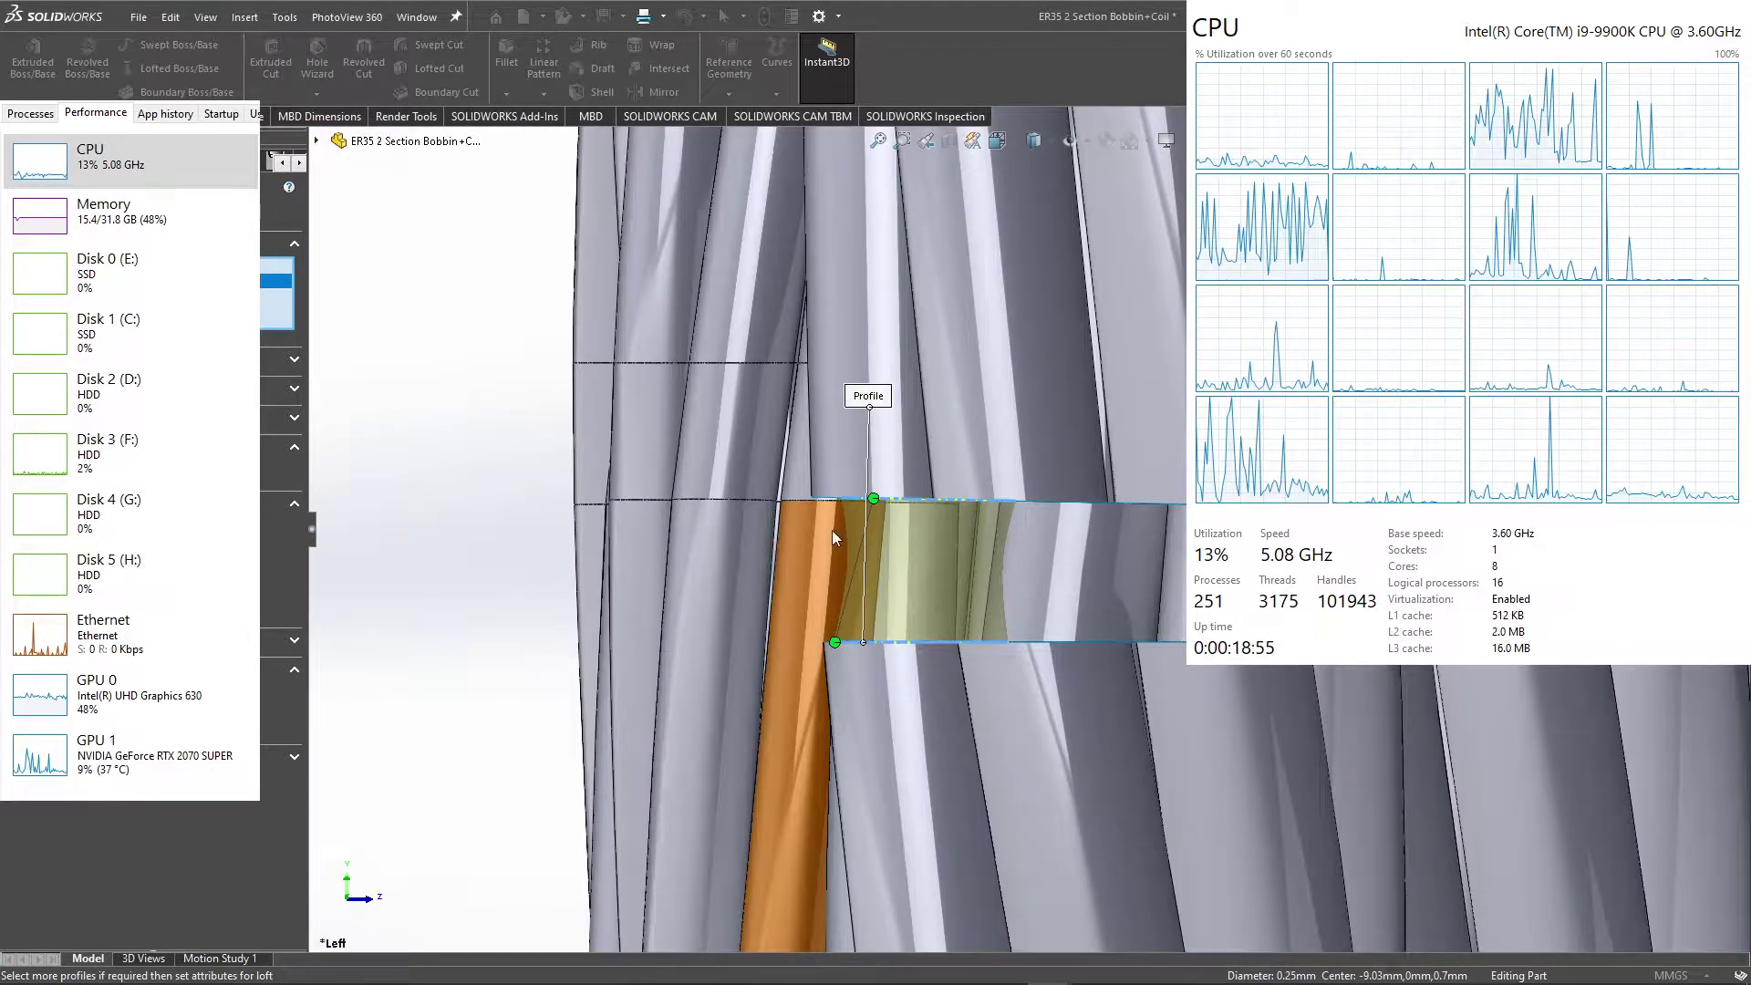
{"action": "scroll", "coordinate": [833, 532], "scroll_direction": "down", "scroll_amount": 3}
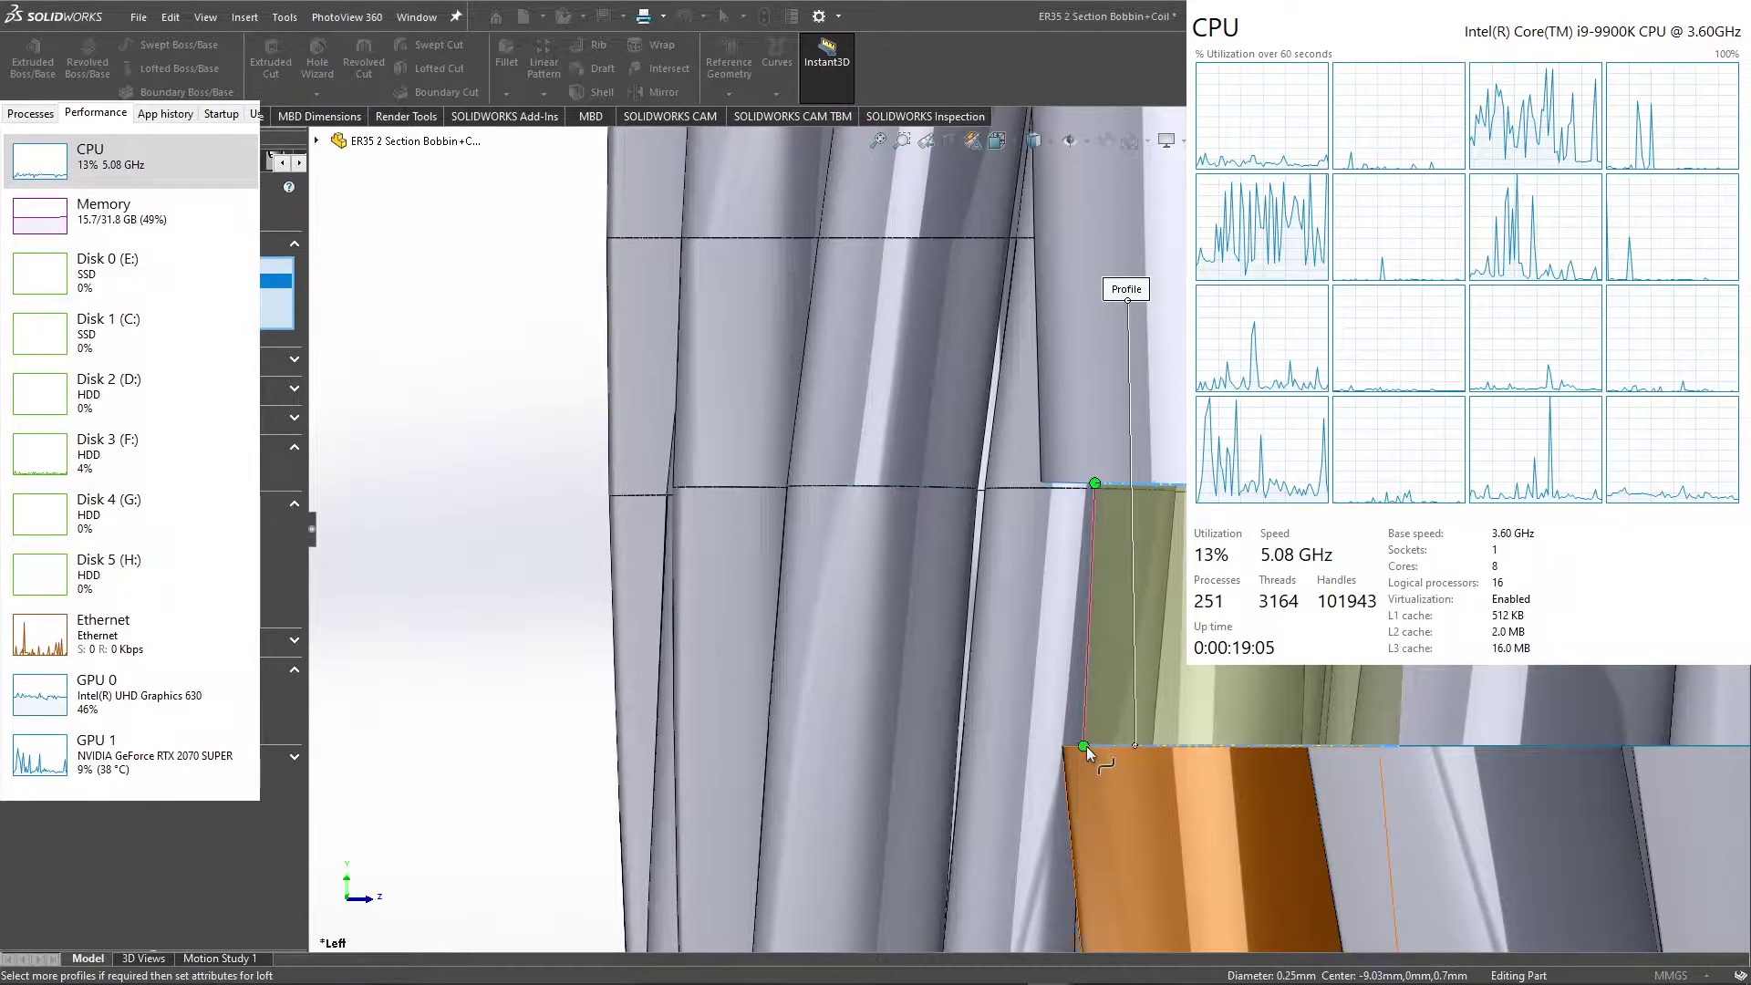
{"action": "left_click_drag", "start_coordinate": [1085, 748], "coordinate": [1216, 748]}
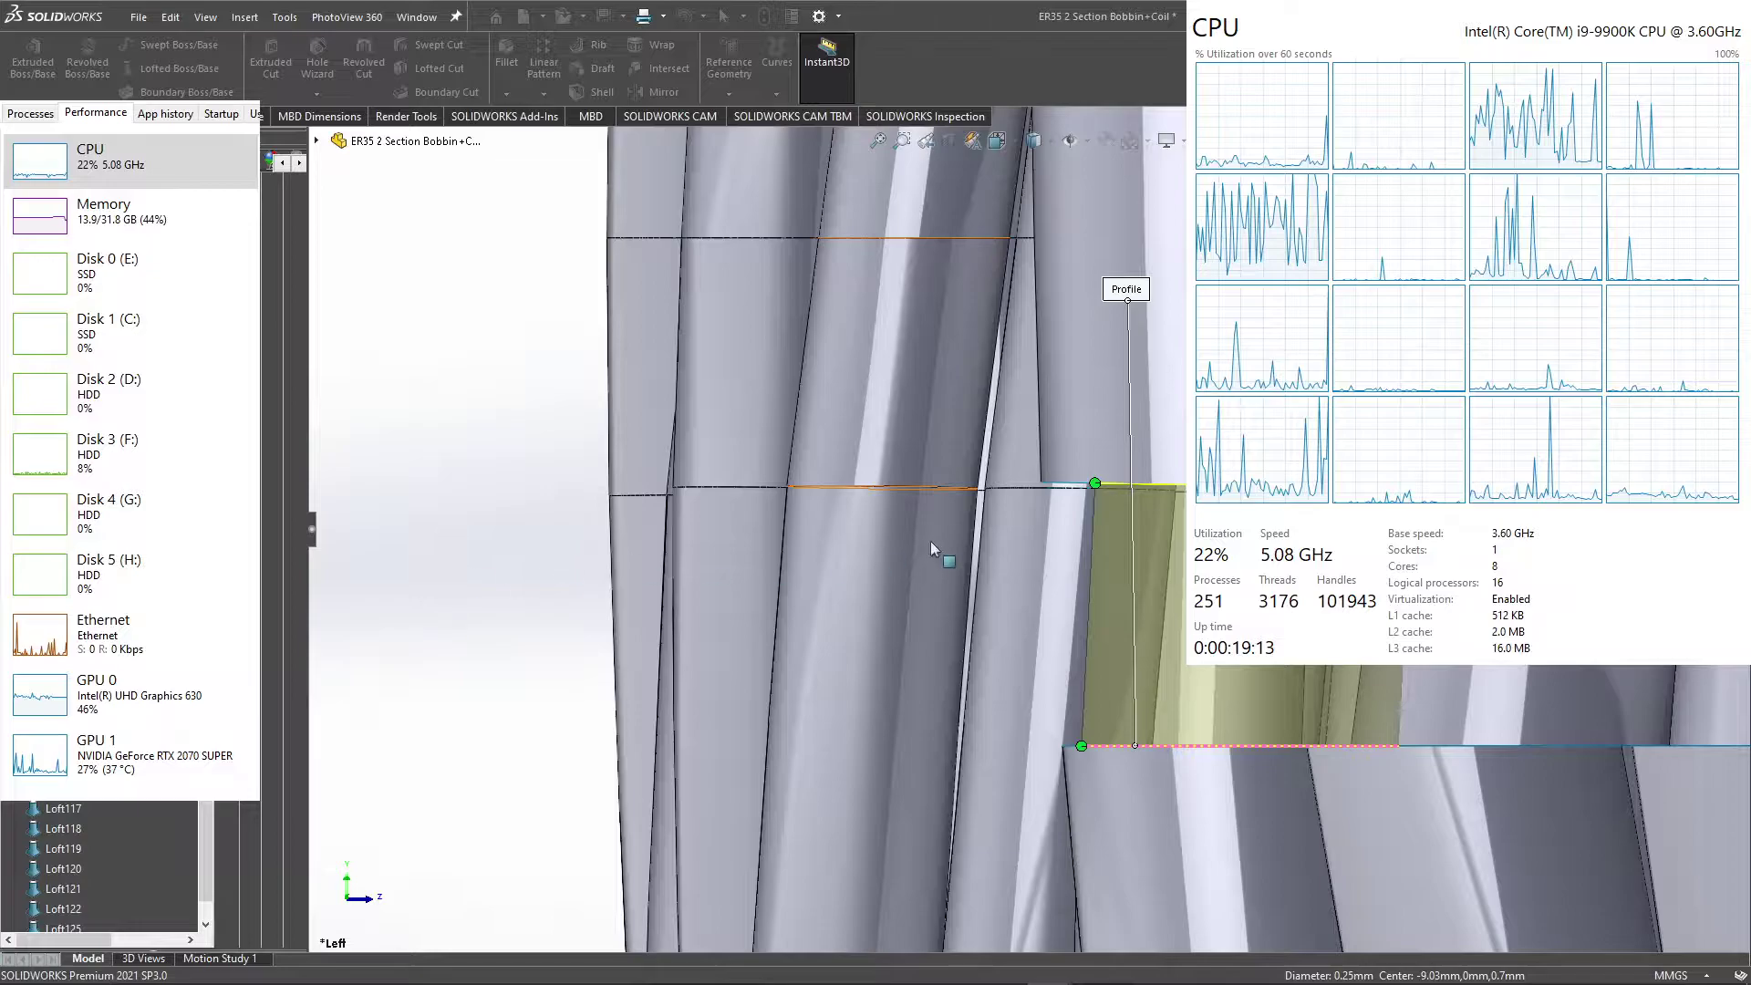
{"action": "scroll", "coordinate": [930, 540], "scroll_direction": "up", "scroll_amount": 2}
{"action": "scroll", "coordinate": [977, 589], "scroll_direction": "up", "scroll_amount": 2}
{"action": "scroll", "coordinate": [1086, 591], "scroll_direction": "up", "scroll_amount": 2}
{"action": "scroll", "coordinate": [1069, 594], "scroll_direction": "up", "scroll_amount": 2}
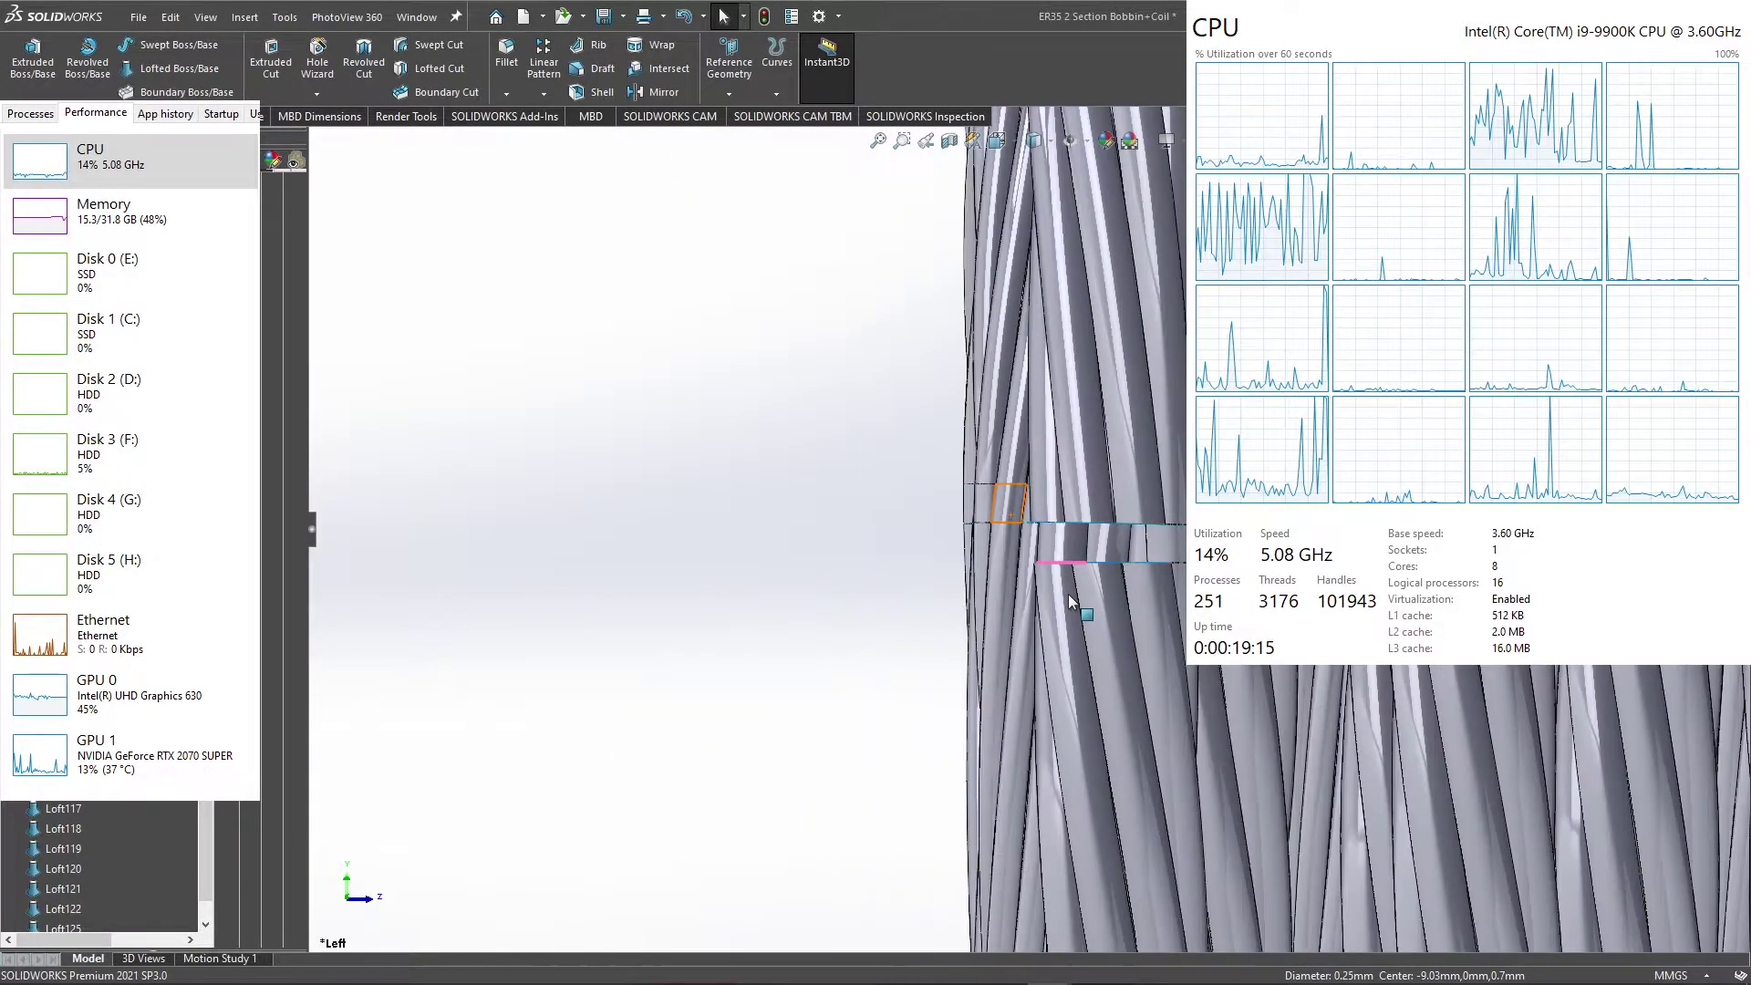
{"action": "scroll", "coordinate": [1069, 594], "scroll_direction": "up", "scroll_amount": 3}
{"action": "scroll", "coordinate": [1005, 489], "scroll_direction": "up", "scroll_amount": 2}
{"action": "middle_click_drag", "start_coordinate": [1005, 489], "coordinate": [1049, 493]}
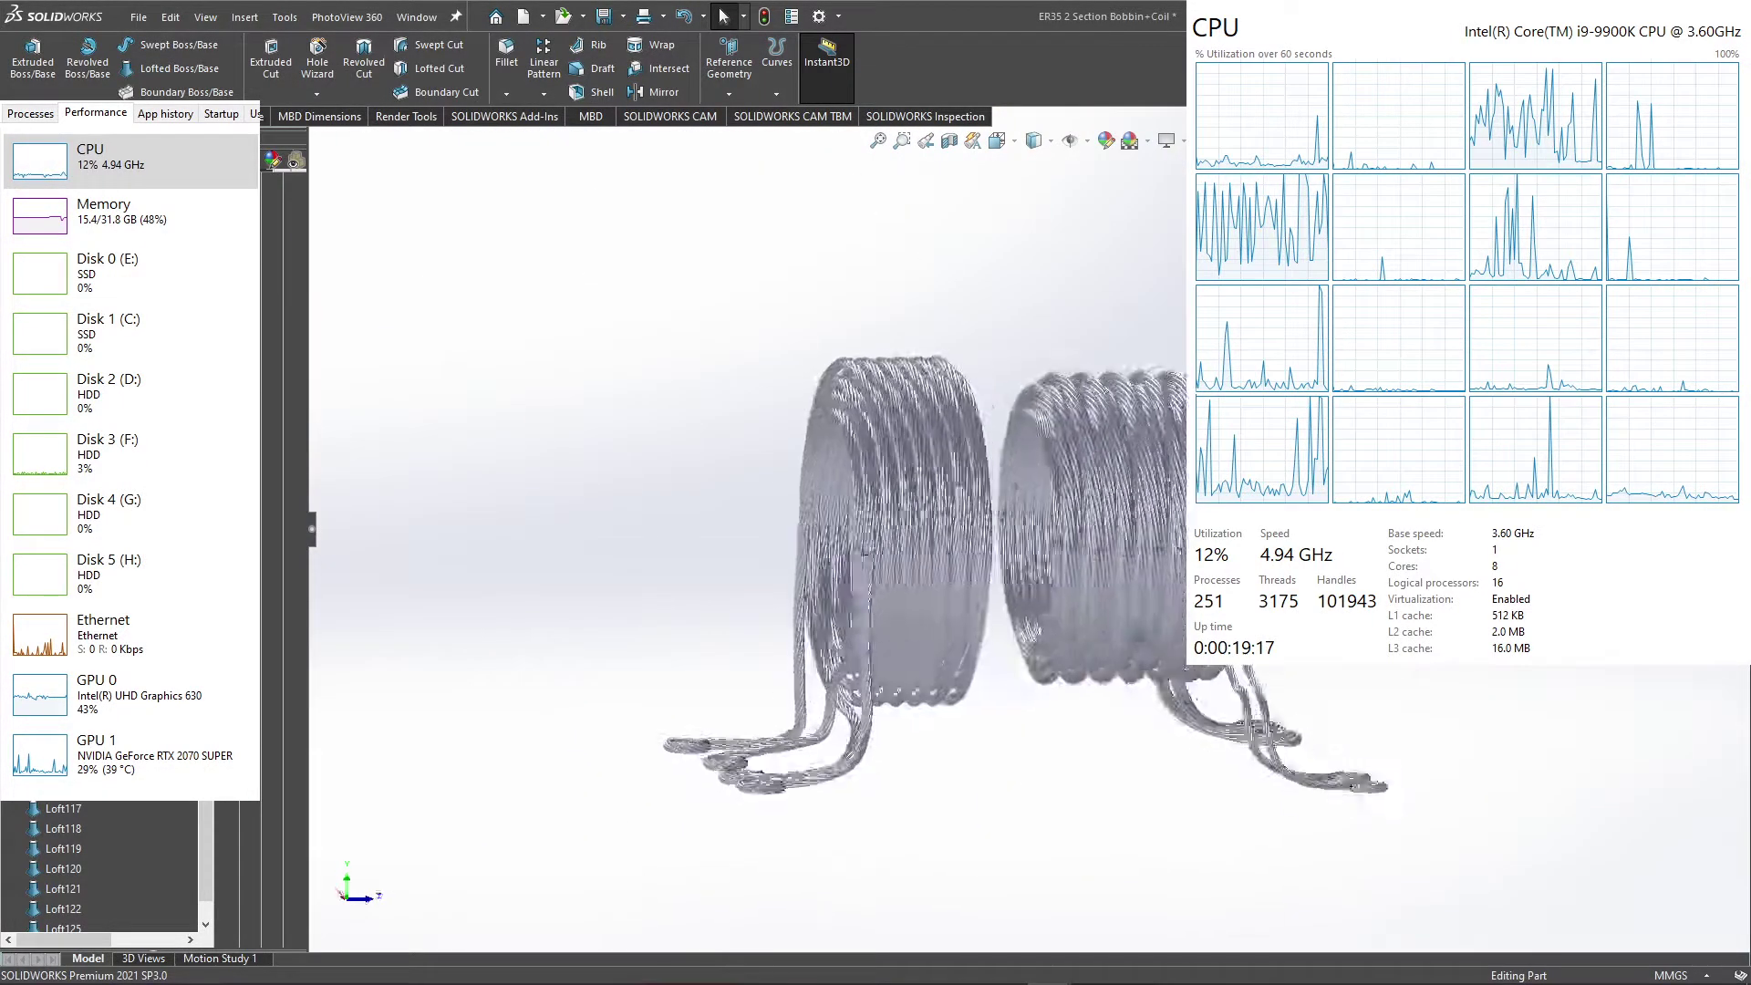
{"action": "scroll", "coordinate": [1040, 545], "scroll_direction": "down", "scroll_amount": 3}
{"action": "scroll", "coordinate": [1040, 545], "scroll_direction": "down", "scroll_amount": 3}
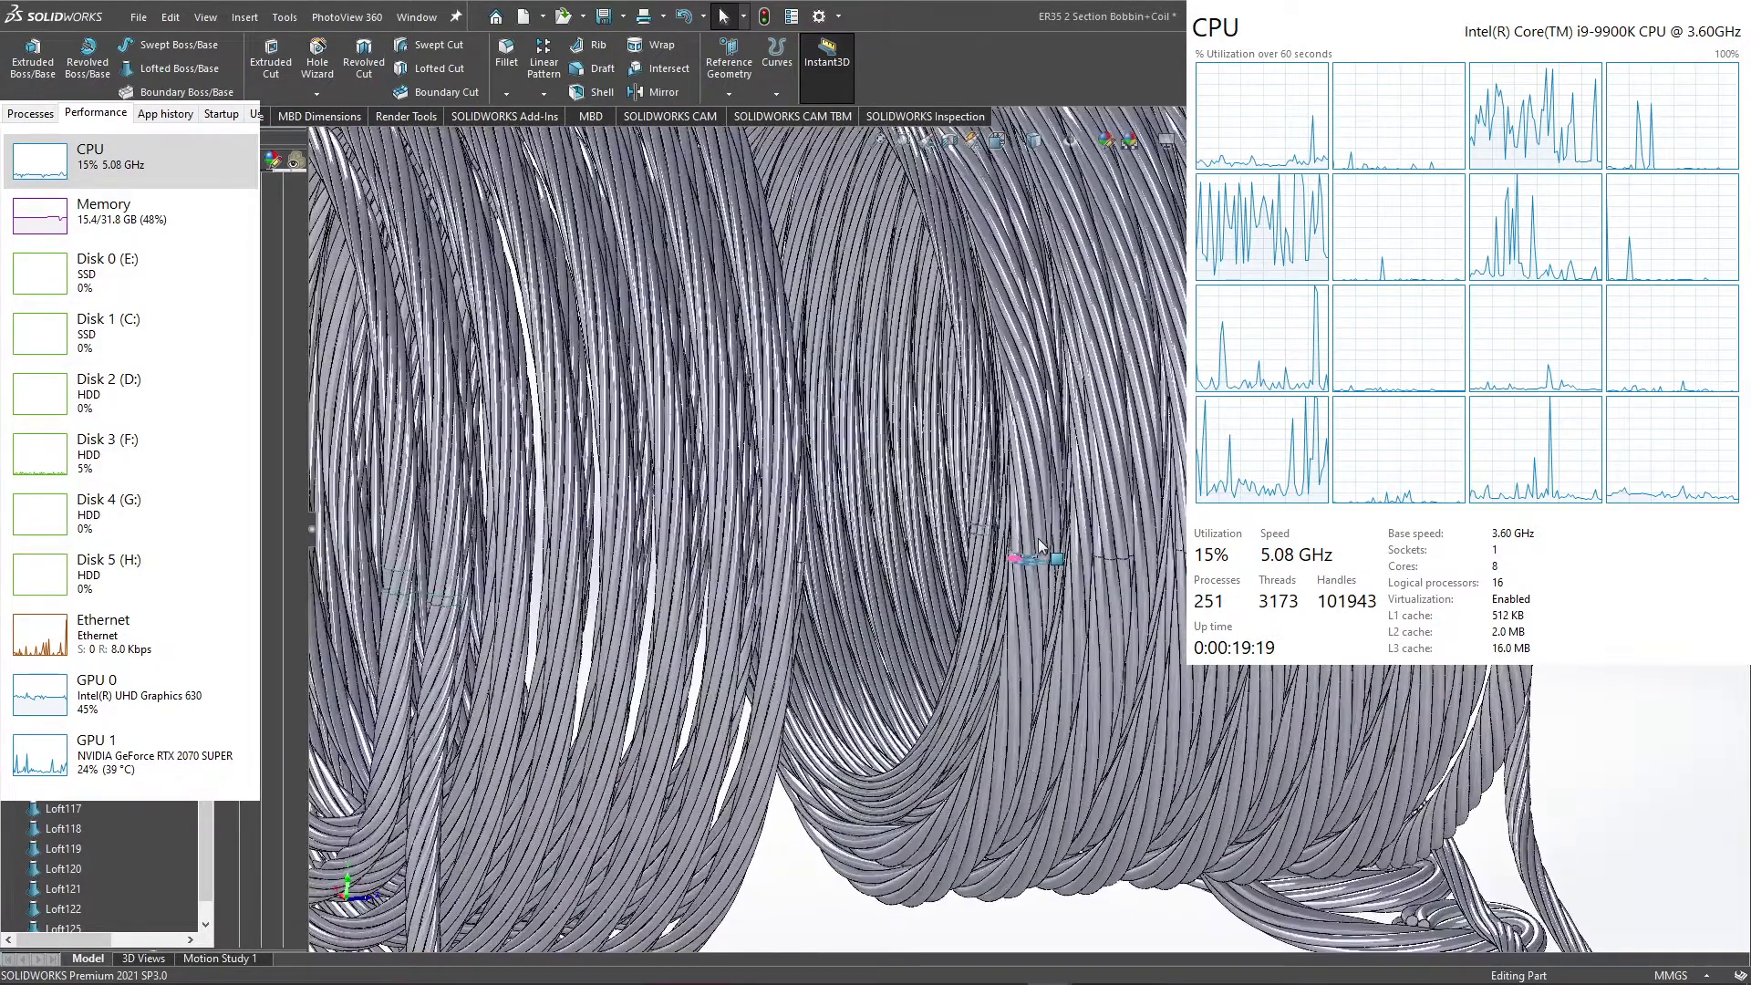
{"action": "scroll", "coordinate": [1040, 547], "scroll_direction": "down", "scroll_amount": 3}
{"action": "scroll", "coordinate": [990, 567], "scroll_direction": "down", "scroll_amount": 3}
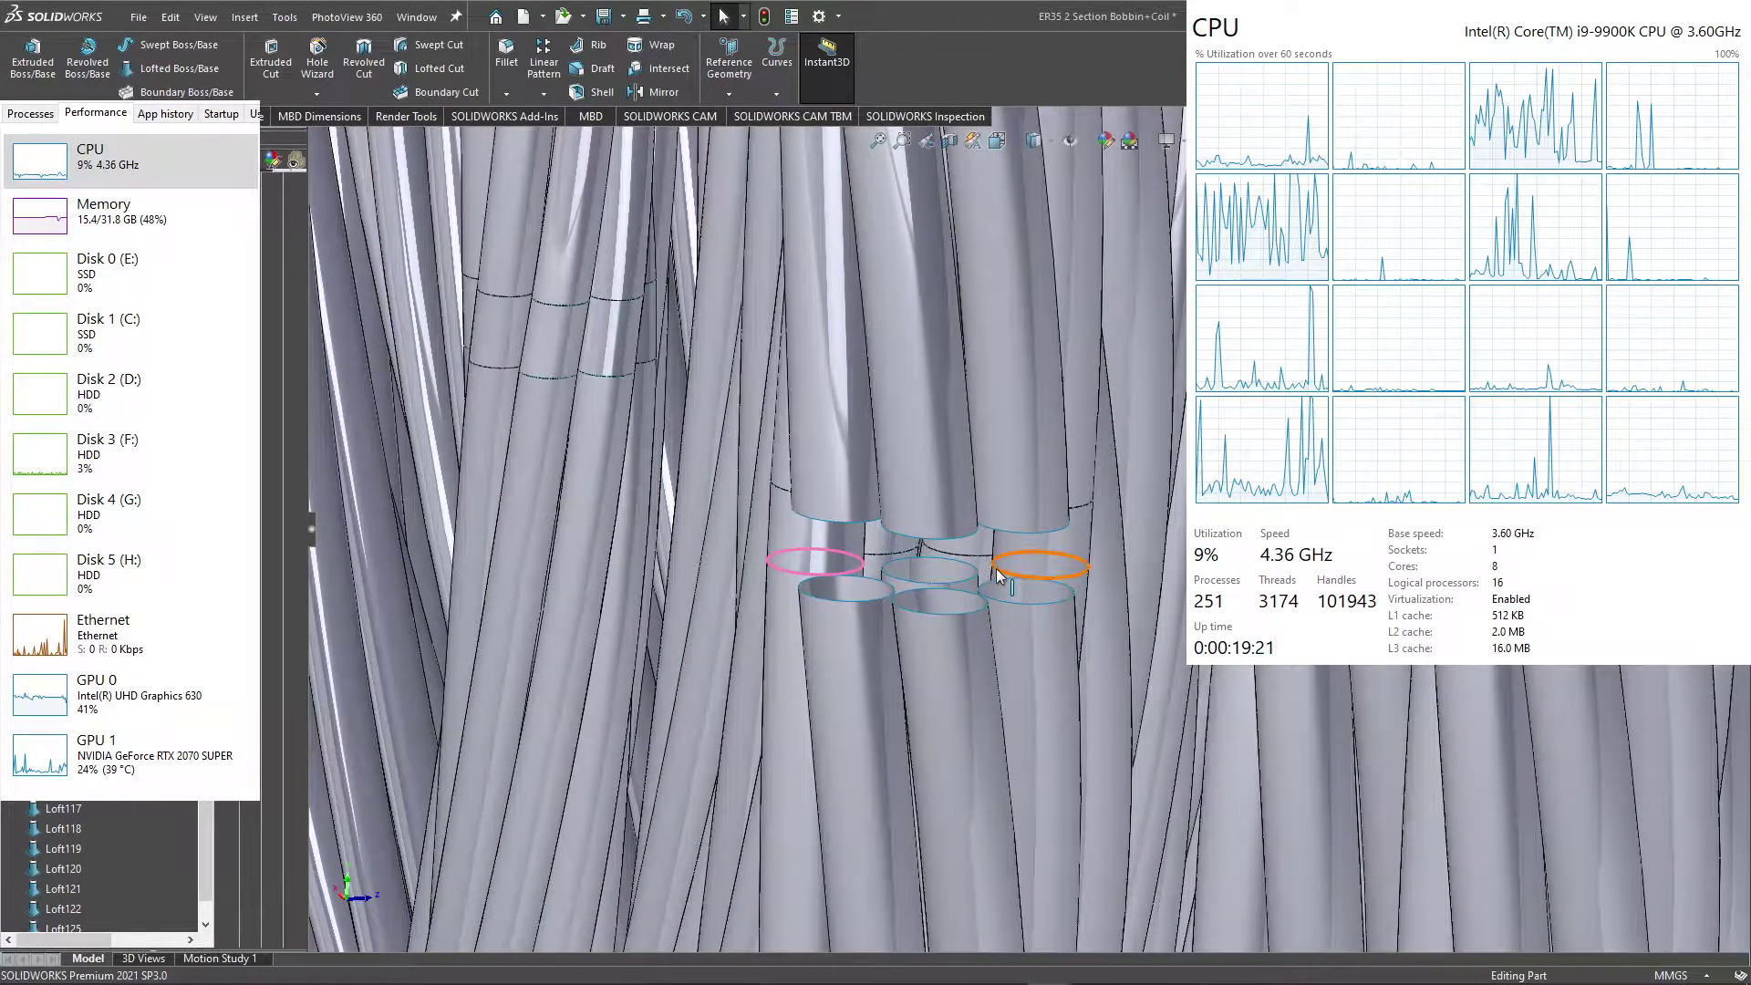
{"action": "scroll", "coordinate": [988, 569], "scroll_direction": "down", "scroll_amount": 1}
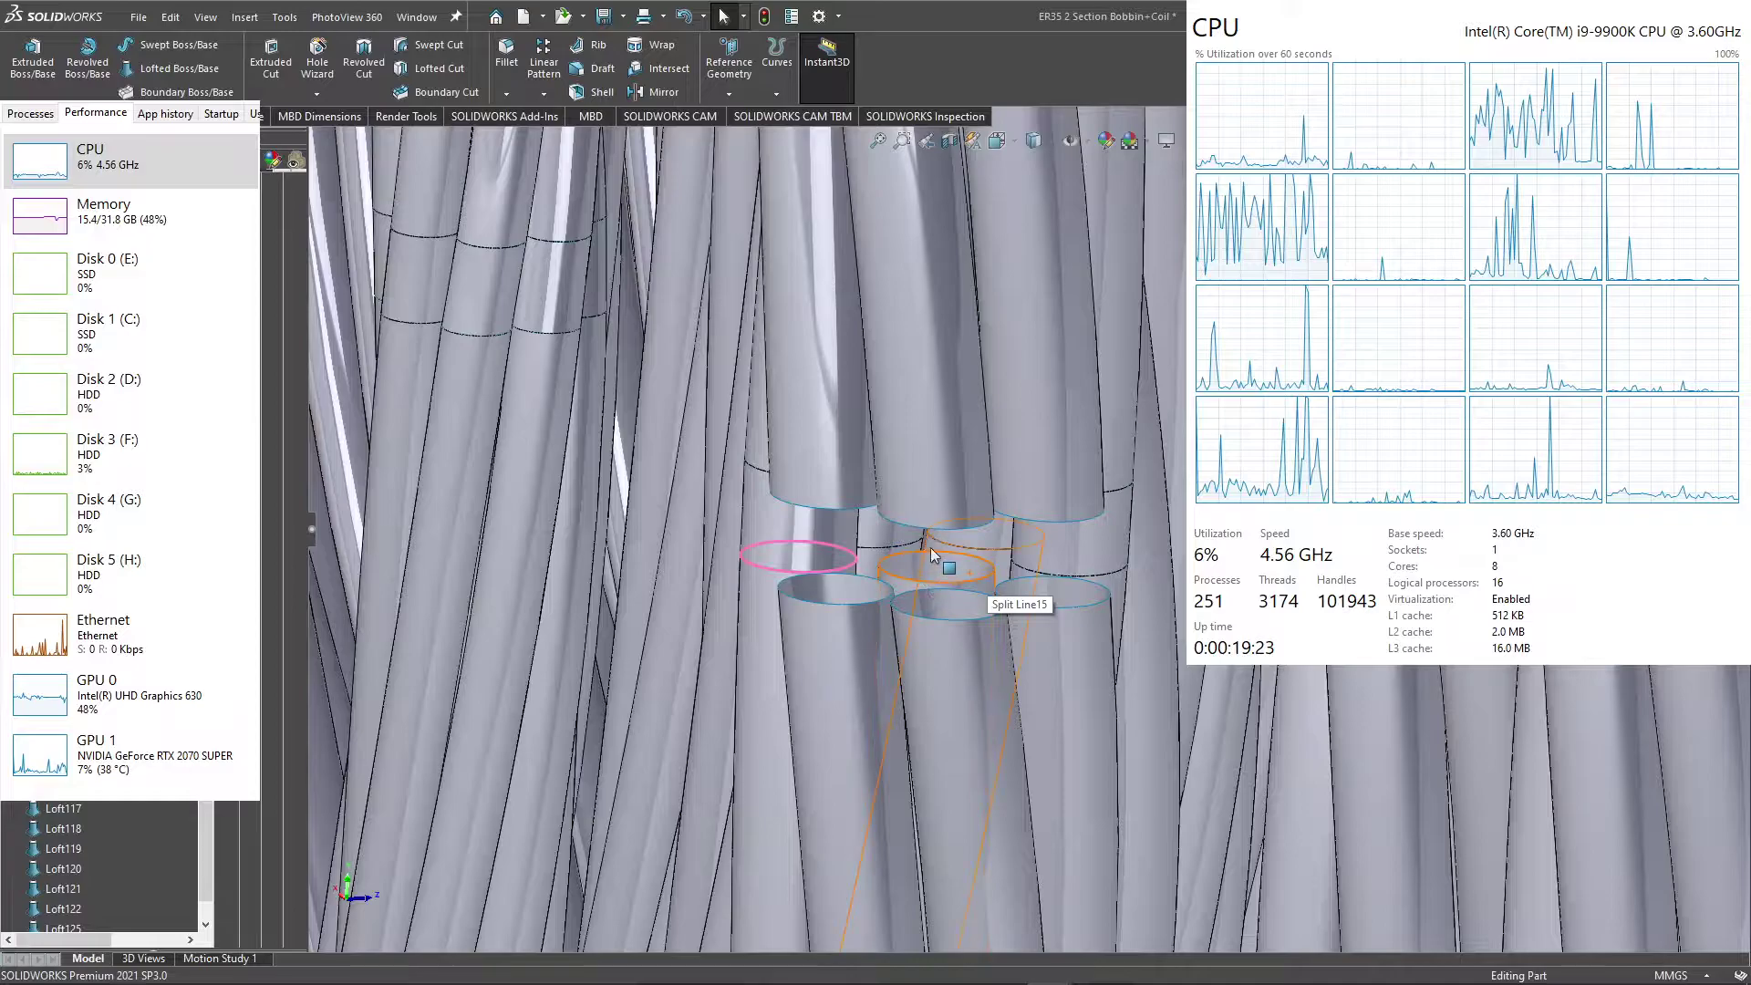
{"action": "mouse_move", "coordinate": [932, 555]}
{"action": "middle_mouse_down"}
{"action": "mouse_move", "coordinate": [916, 568]}
{"action": "mouse_move", "coordinate": [923, 529]}
{"action": "mouse_move", "coordinate": [905, 564]}
{"action": "middle_mouse_up"}
{"action": "scroll", "coordinate": [903, 568], "scroll_direction": "down", "scroll_amount": 3}
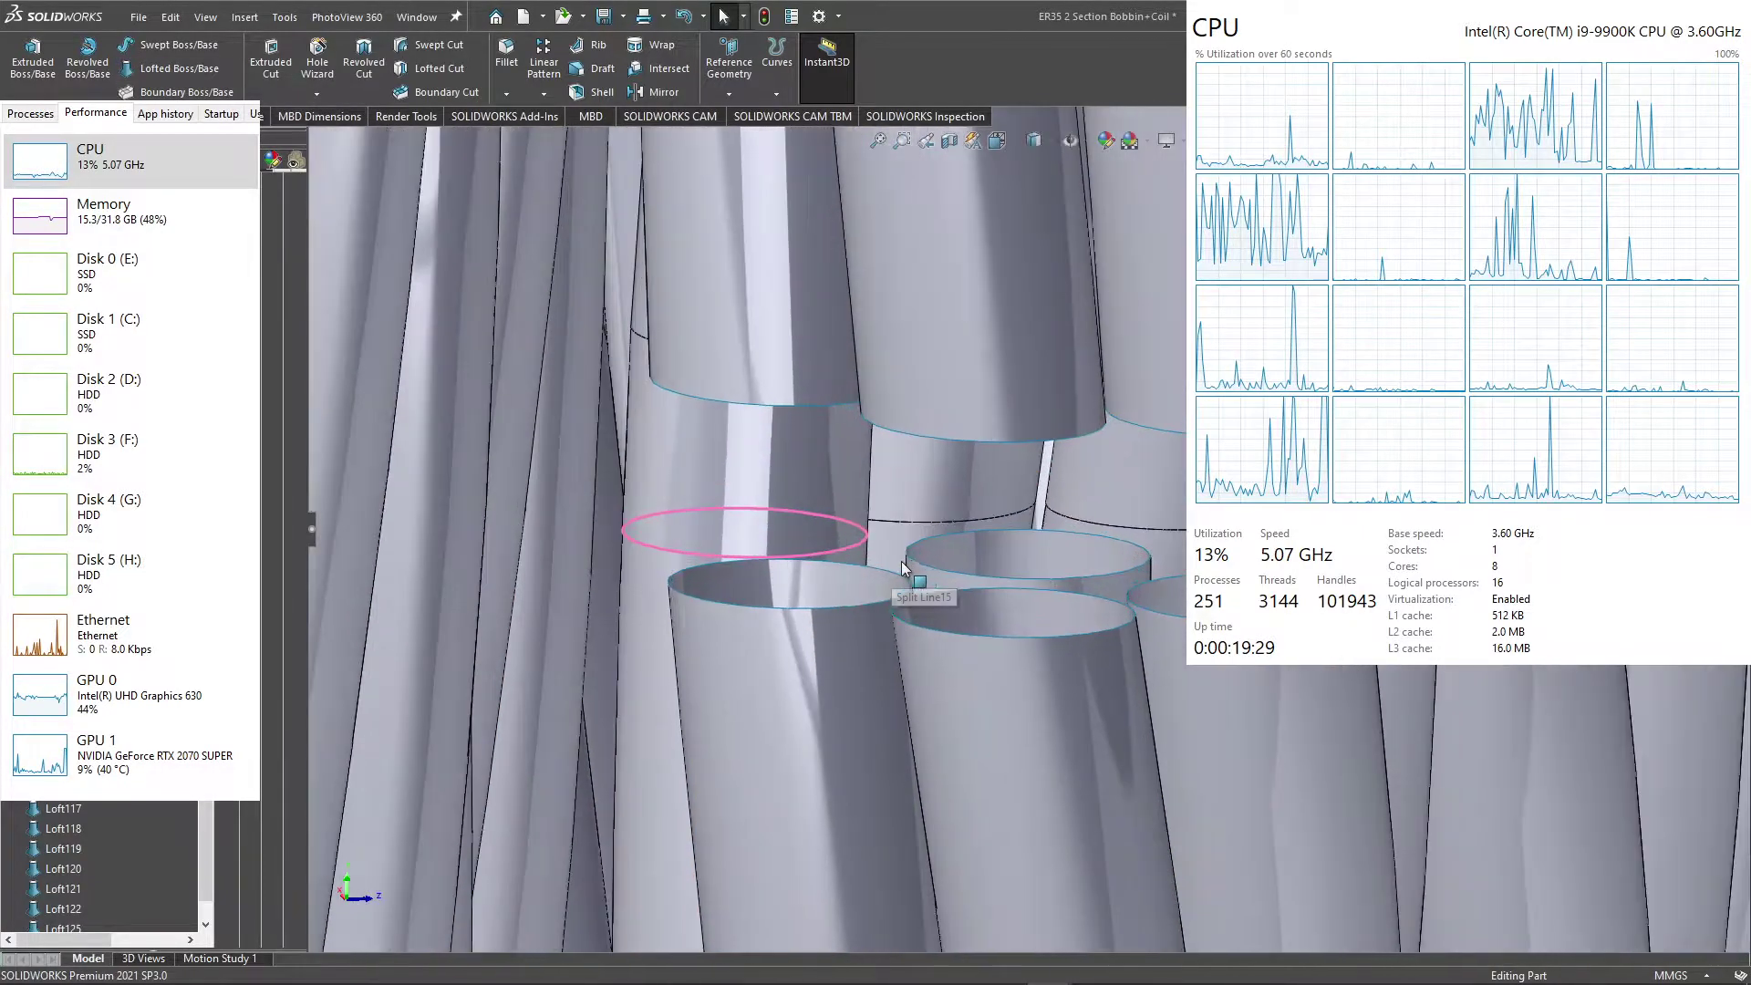
Step: Pick the Split Line15 ring and the matching upper ring edge as the two loft profiles
{"action": "left_click", "coordinate": [908, 575]}
{"action": "mouse_move", "coordinate": [1135, 591]}
{"action": "middle_mouse_down"}
{"action": "mouse_move", "coordinate": [1127, 514]}
{"action": "mouse_move", "coordinate": [326, 172]}
{"action": "middle_mouse_up"}
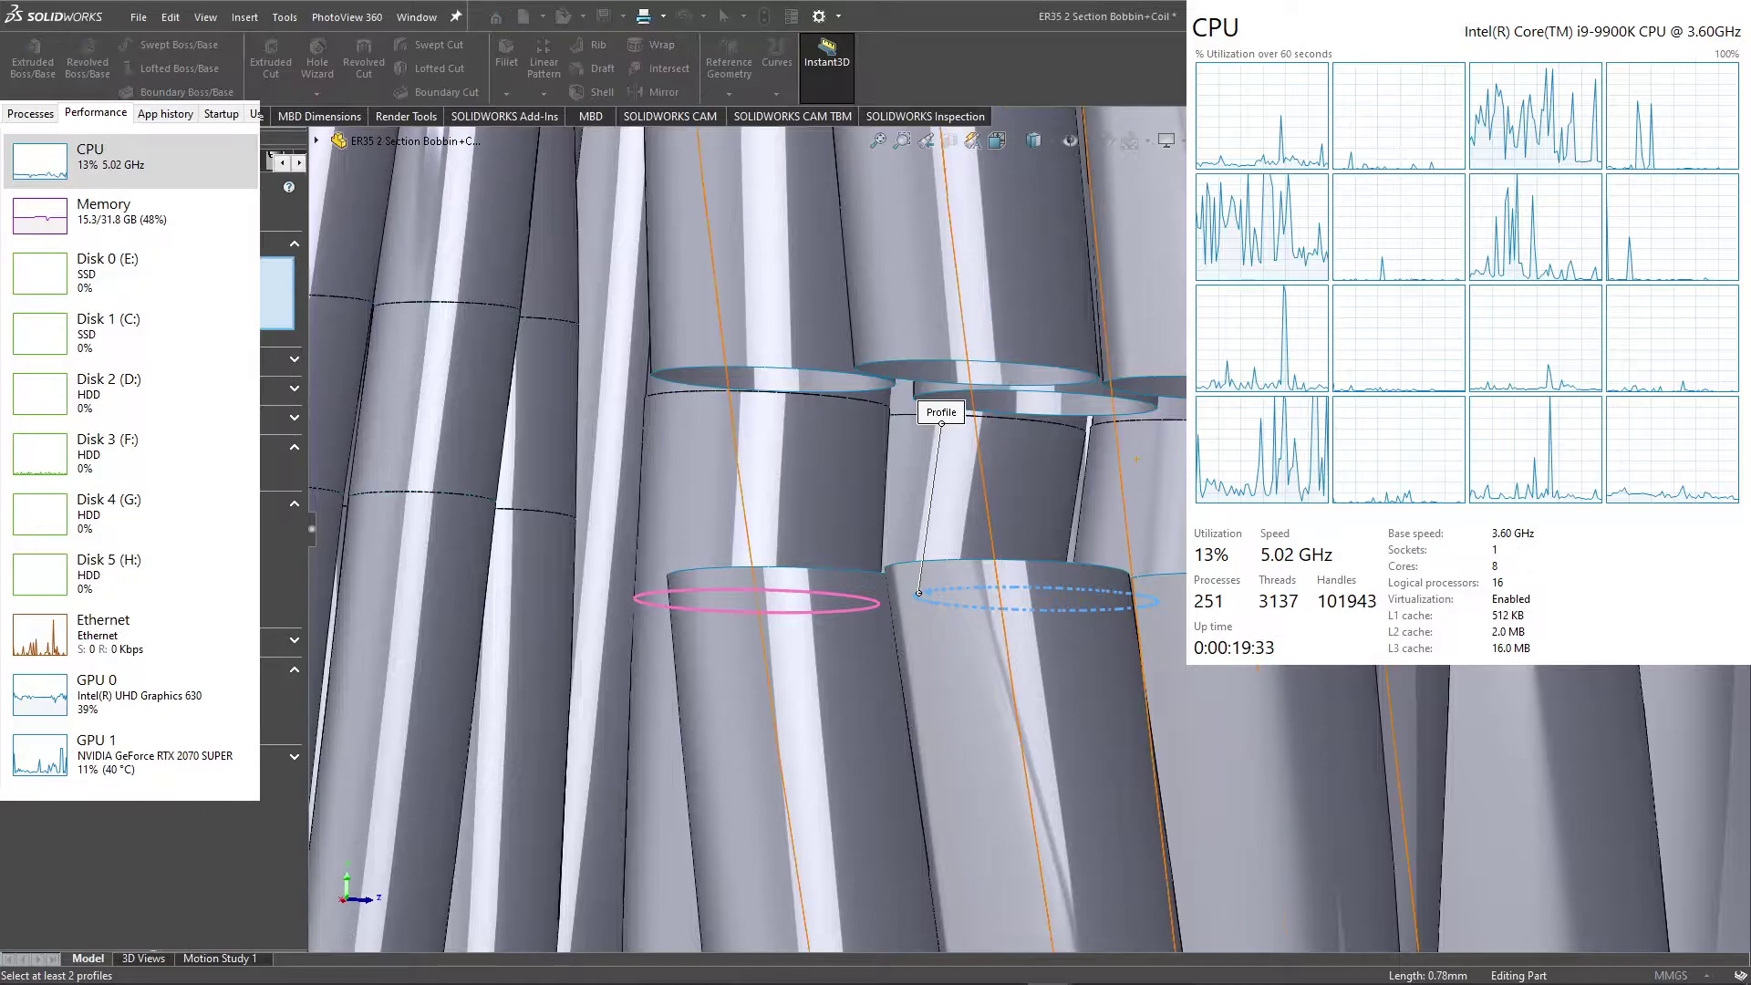
{"action": "left_click", "coordinate": [1047, 391]}
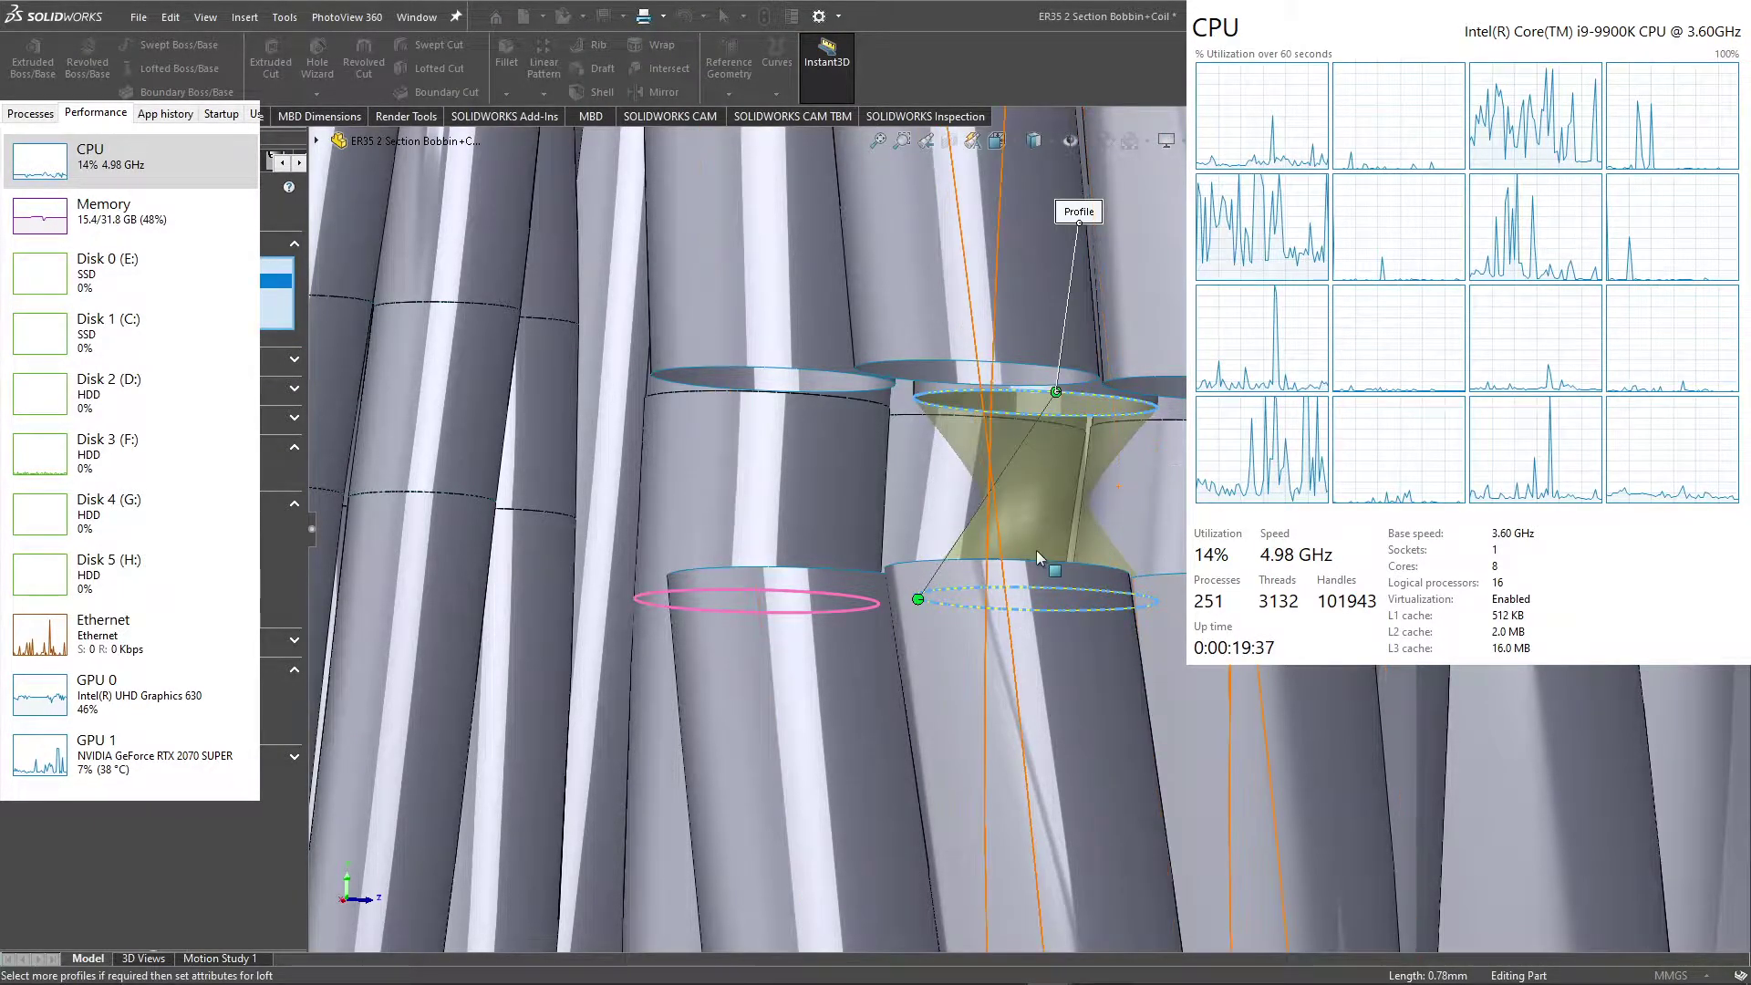
{"action": "scroll", "coordinate": [1037, 523], "scroll_direction": "up", "scroll_amount": 3}
{"action": "scroll", "coordinate": [1049, 547], "scroll_direction": "up", "scroll_amount": 3}
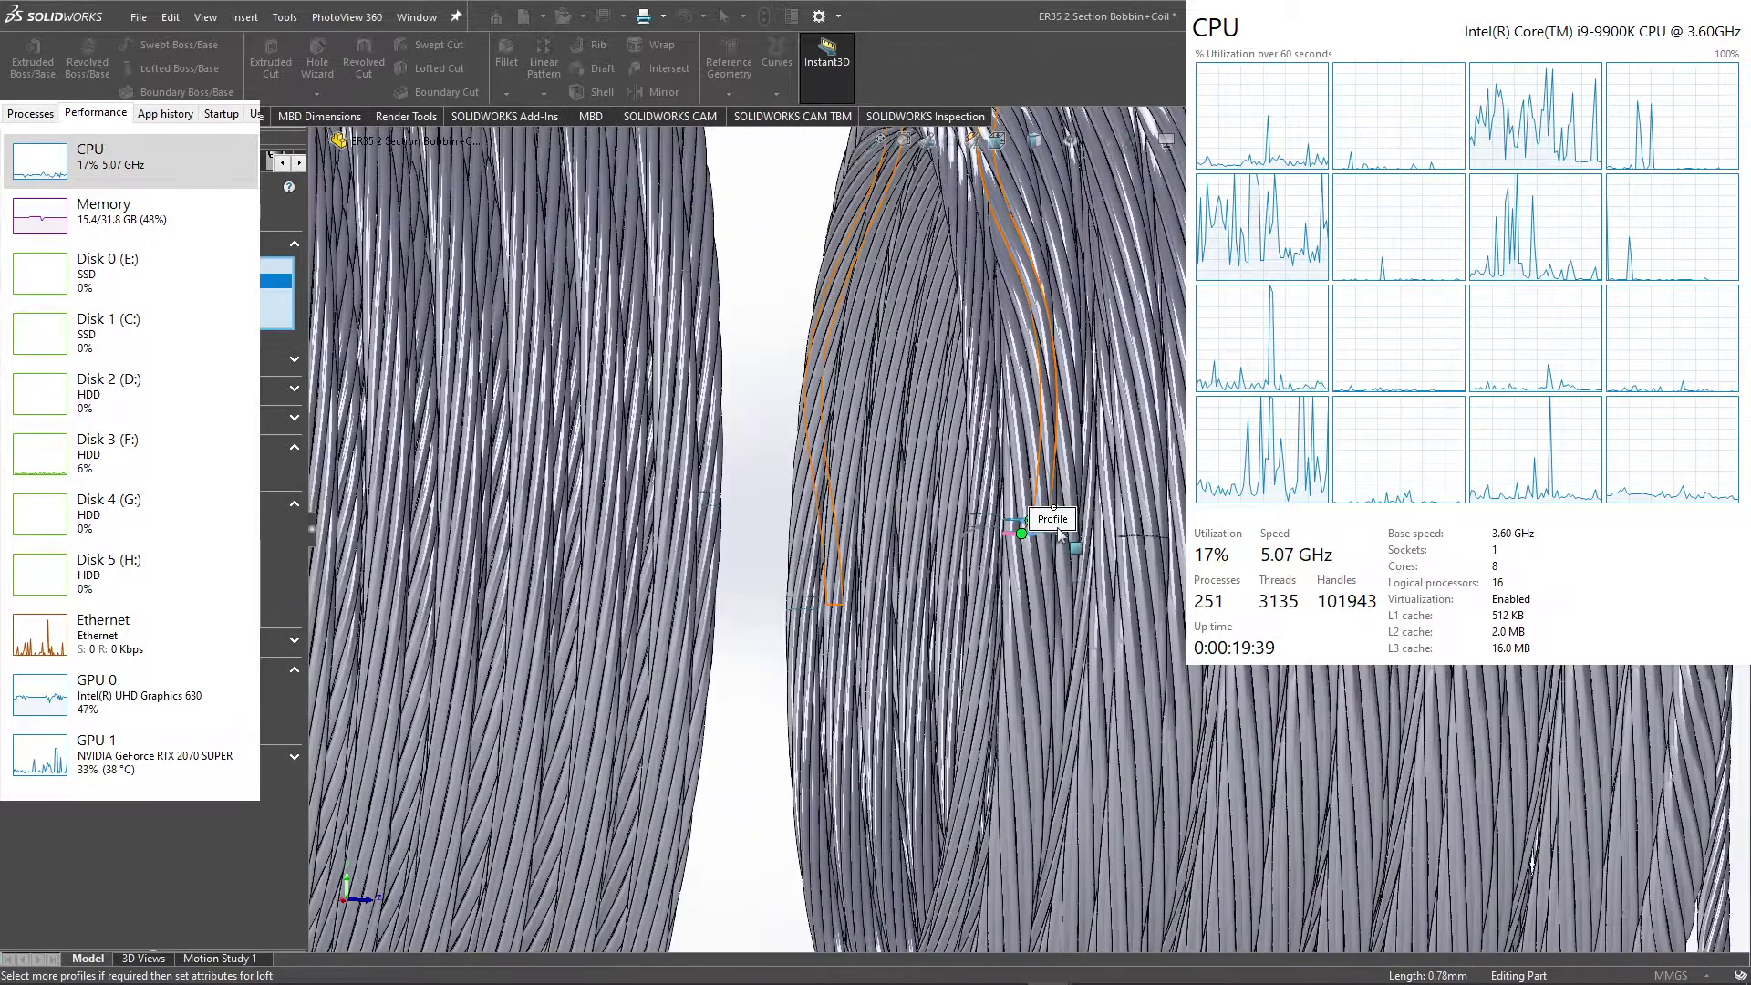
{"action": "scroll", "coordinate": [1077, 577], "scroll_direction": "up", "scroll_amount": 2}
{"action": "scroll", "coordinate": [1069, 560], "scroll_direction": "up", "scroll_amount": 2}
{"action": "key", "text": "f"}
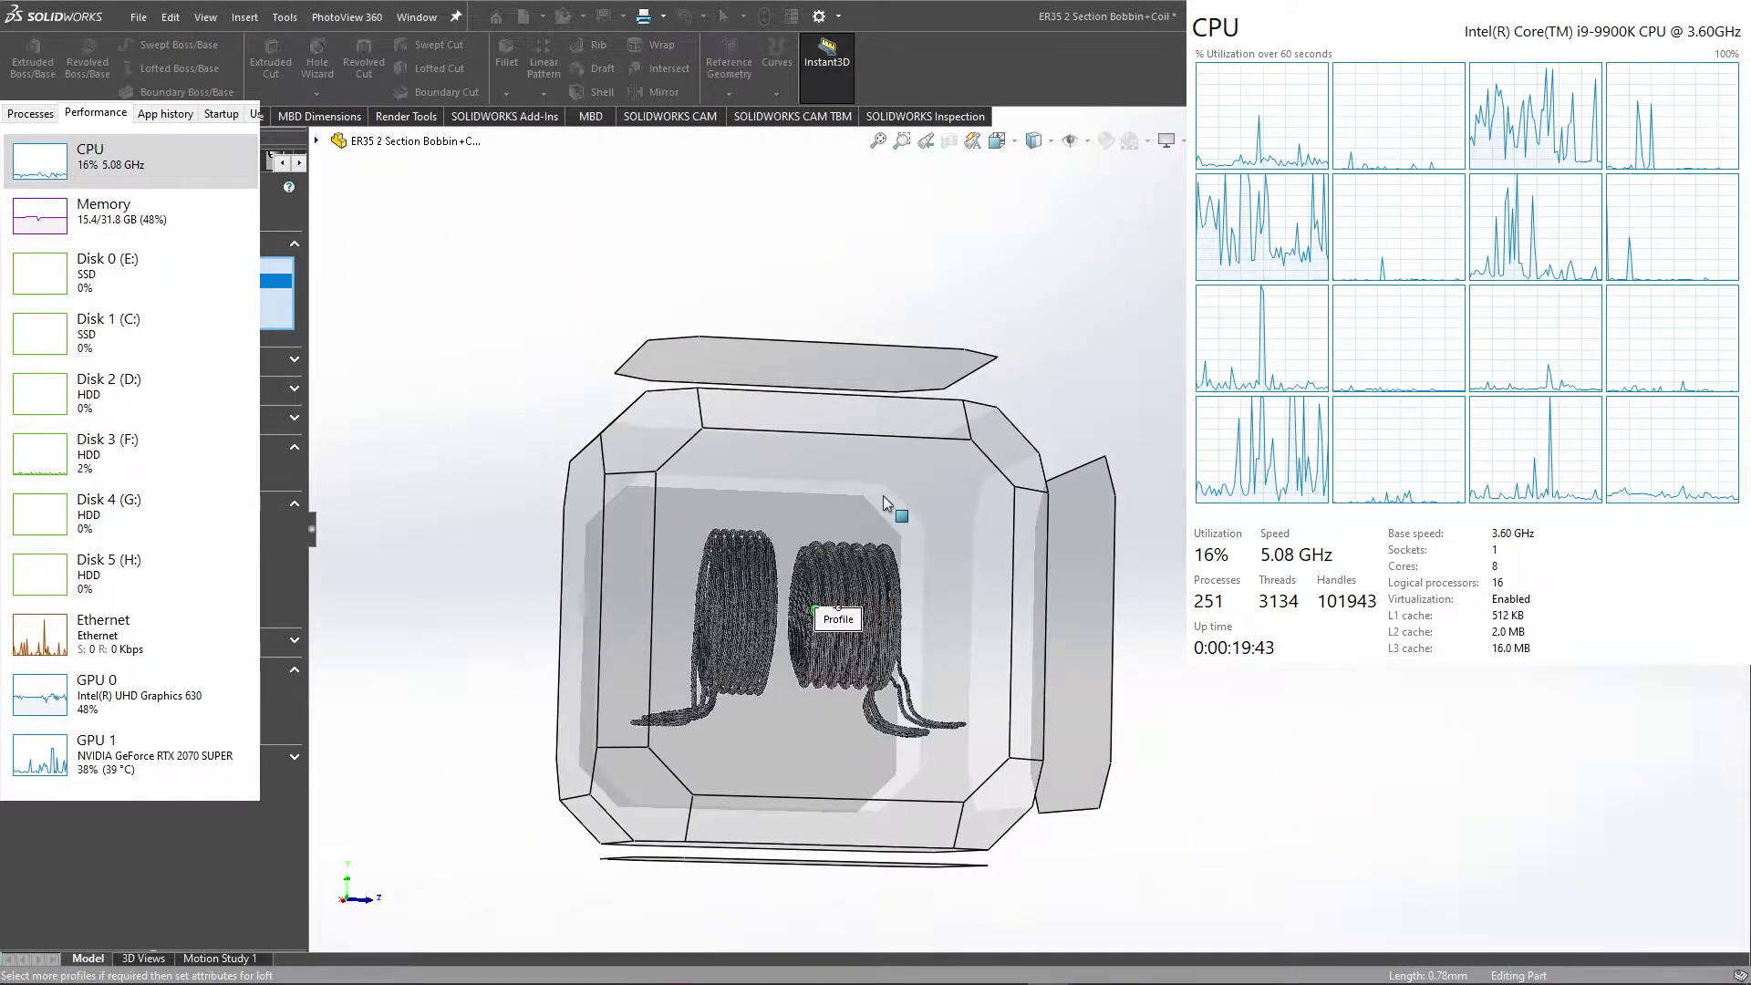
Step: In Left view, align the top and bottom loft connectors to untwist the bridge, then accept it
{"action": "left_click", "coordinate": [884, 494]}
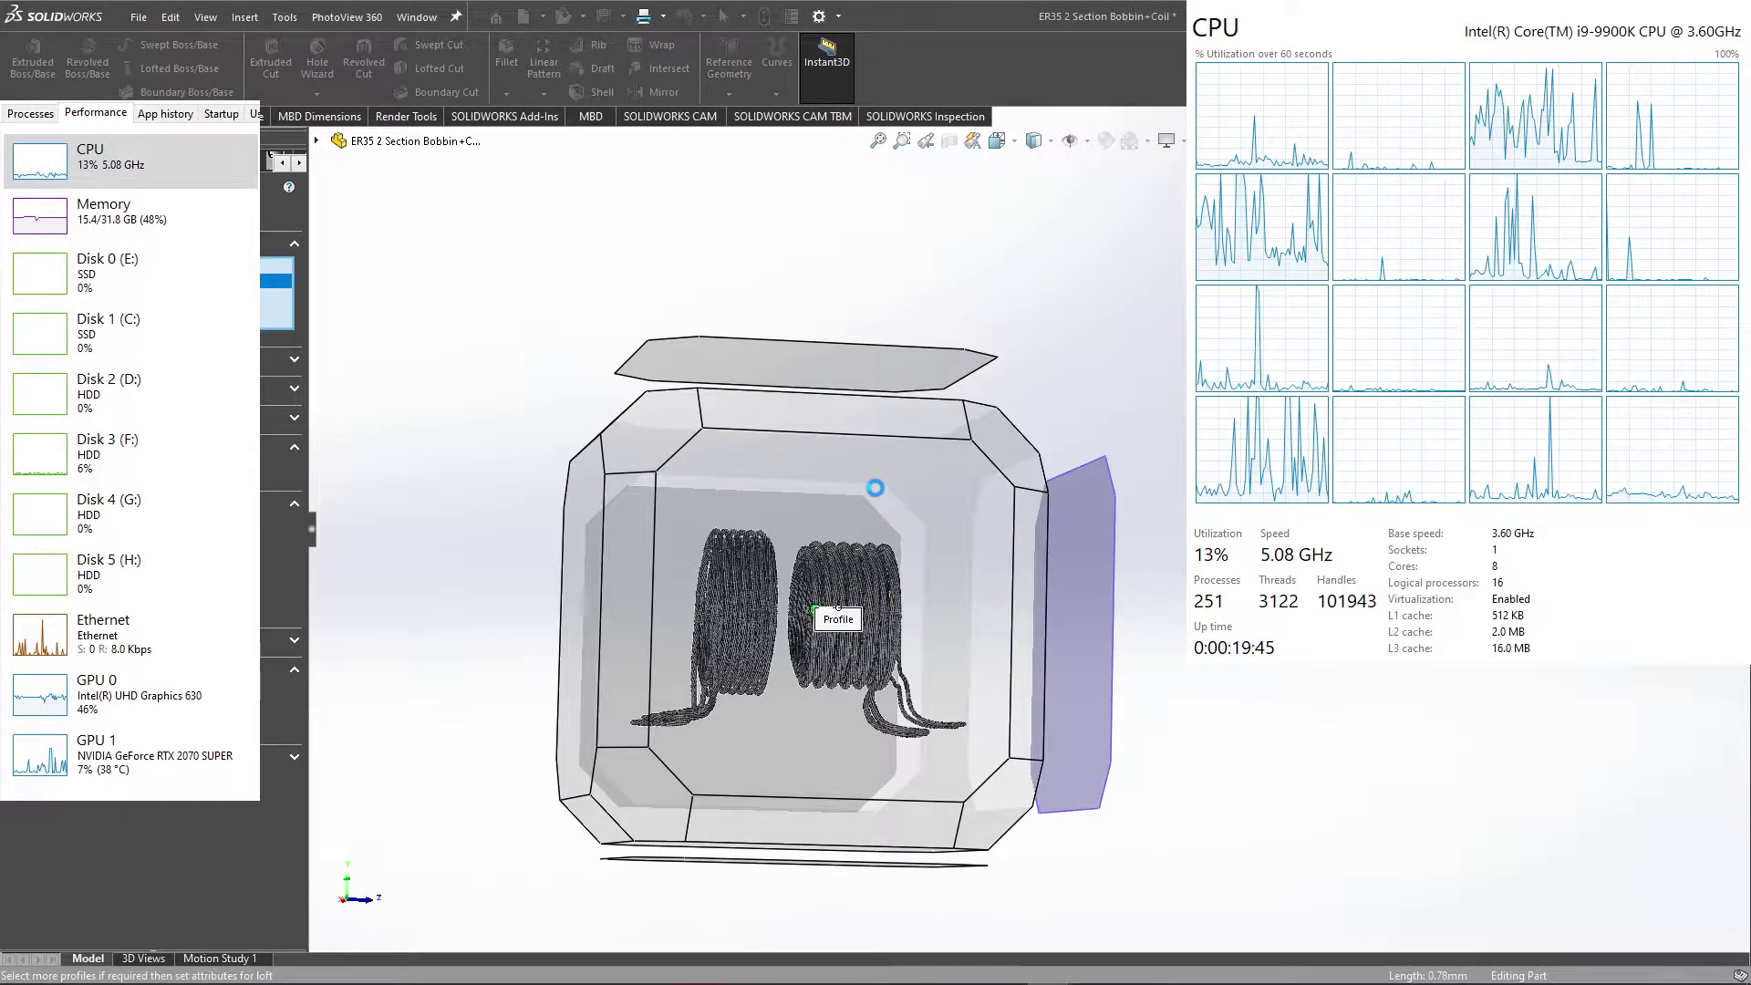
{"action": "left_click", "coordinate": [876, 489]}
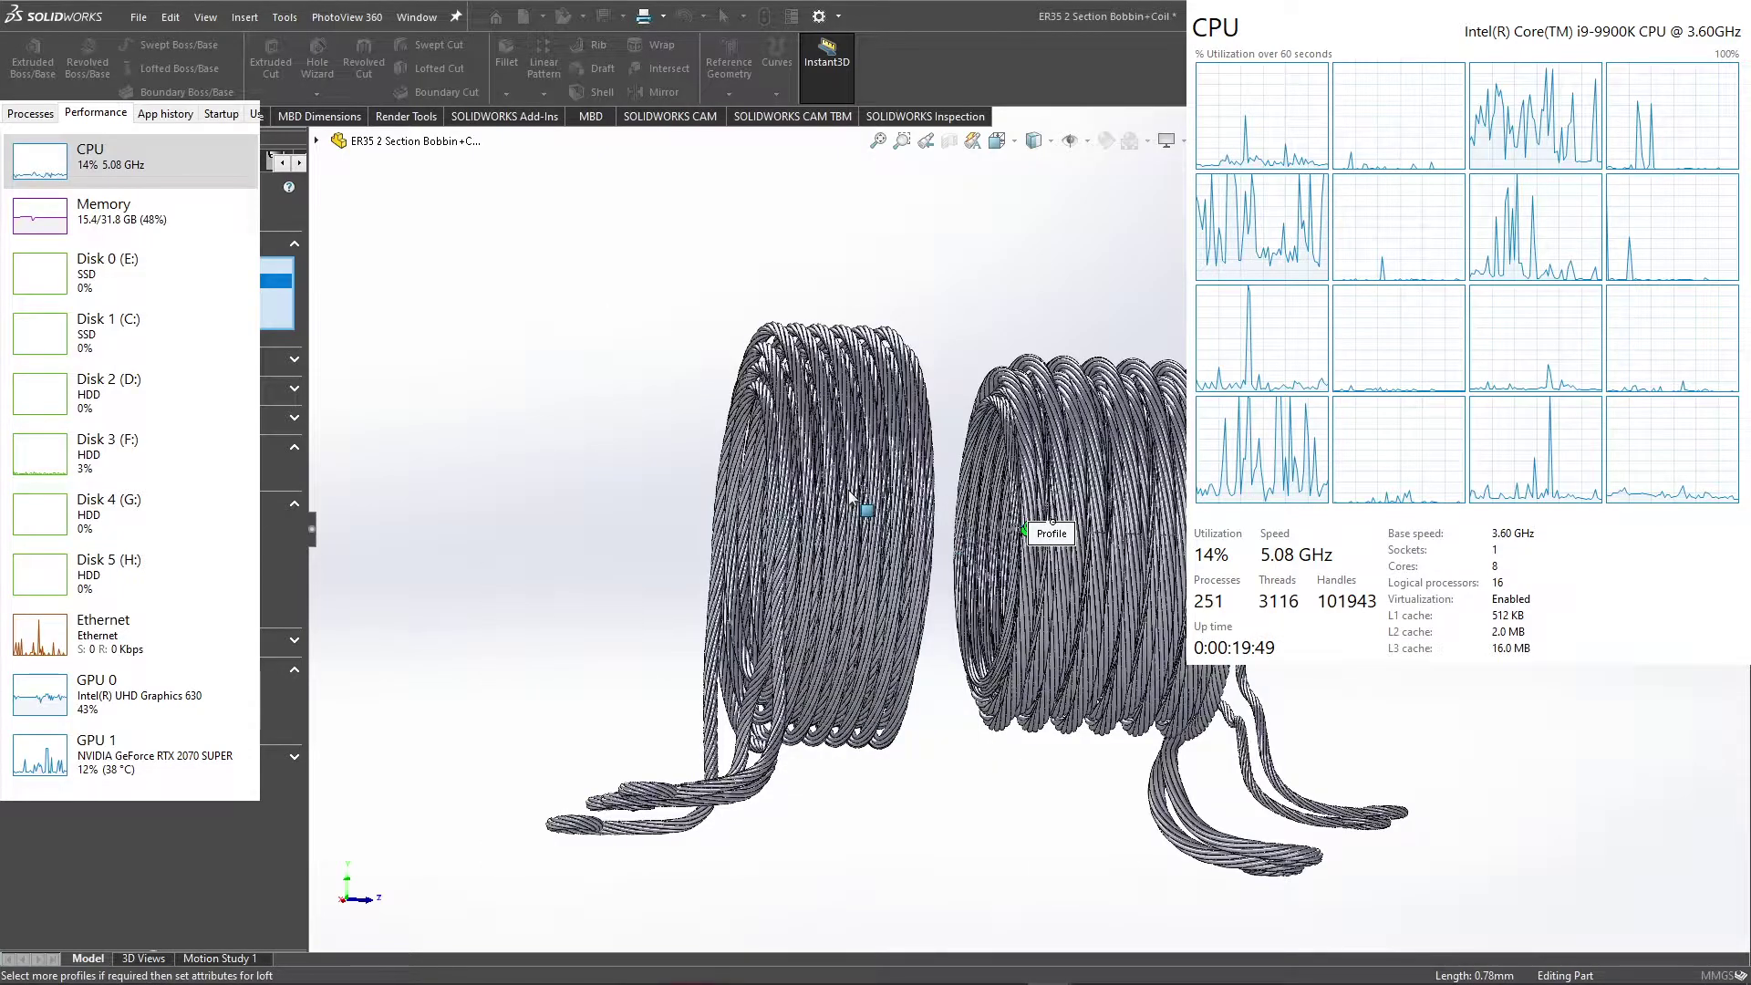
{"action": "key", "text": "ctrl+3"}
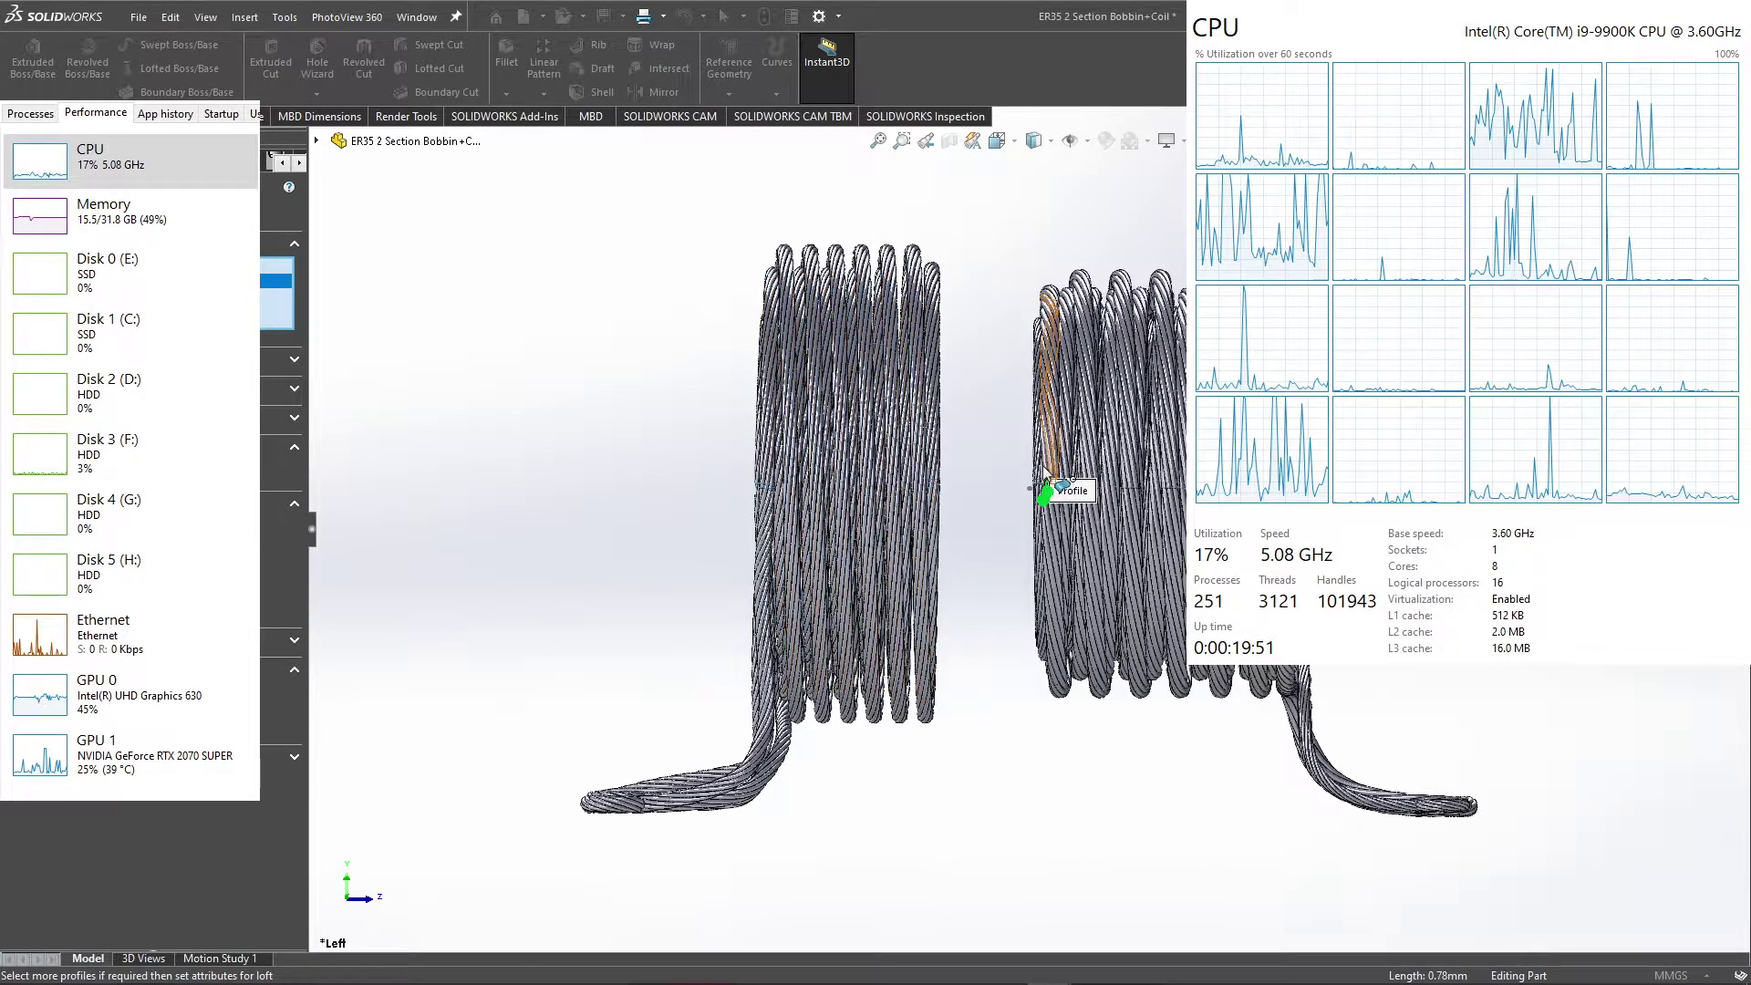
{"action": "scroll", "coordinate": [1044, 493], "scroll_direction": "down", "scroll_amount": 3}
{"action": "scroll", "coordinate": [1045, 495], "scroll_direction": "down", "scroll_amount": 3}
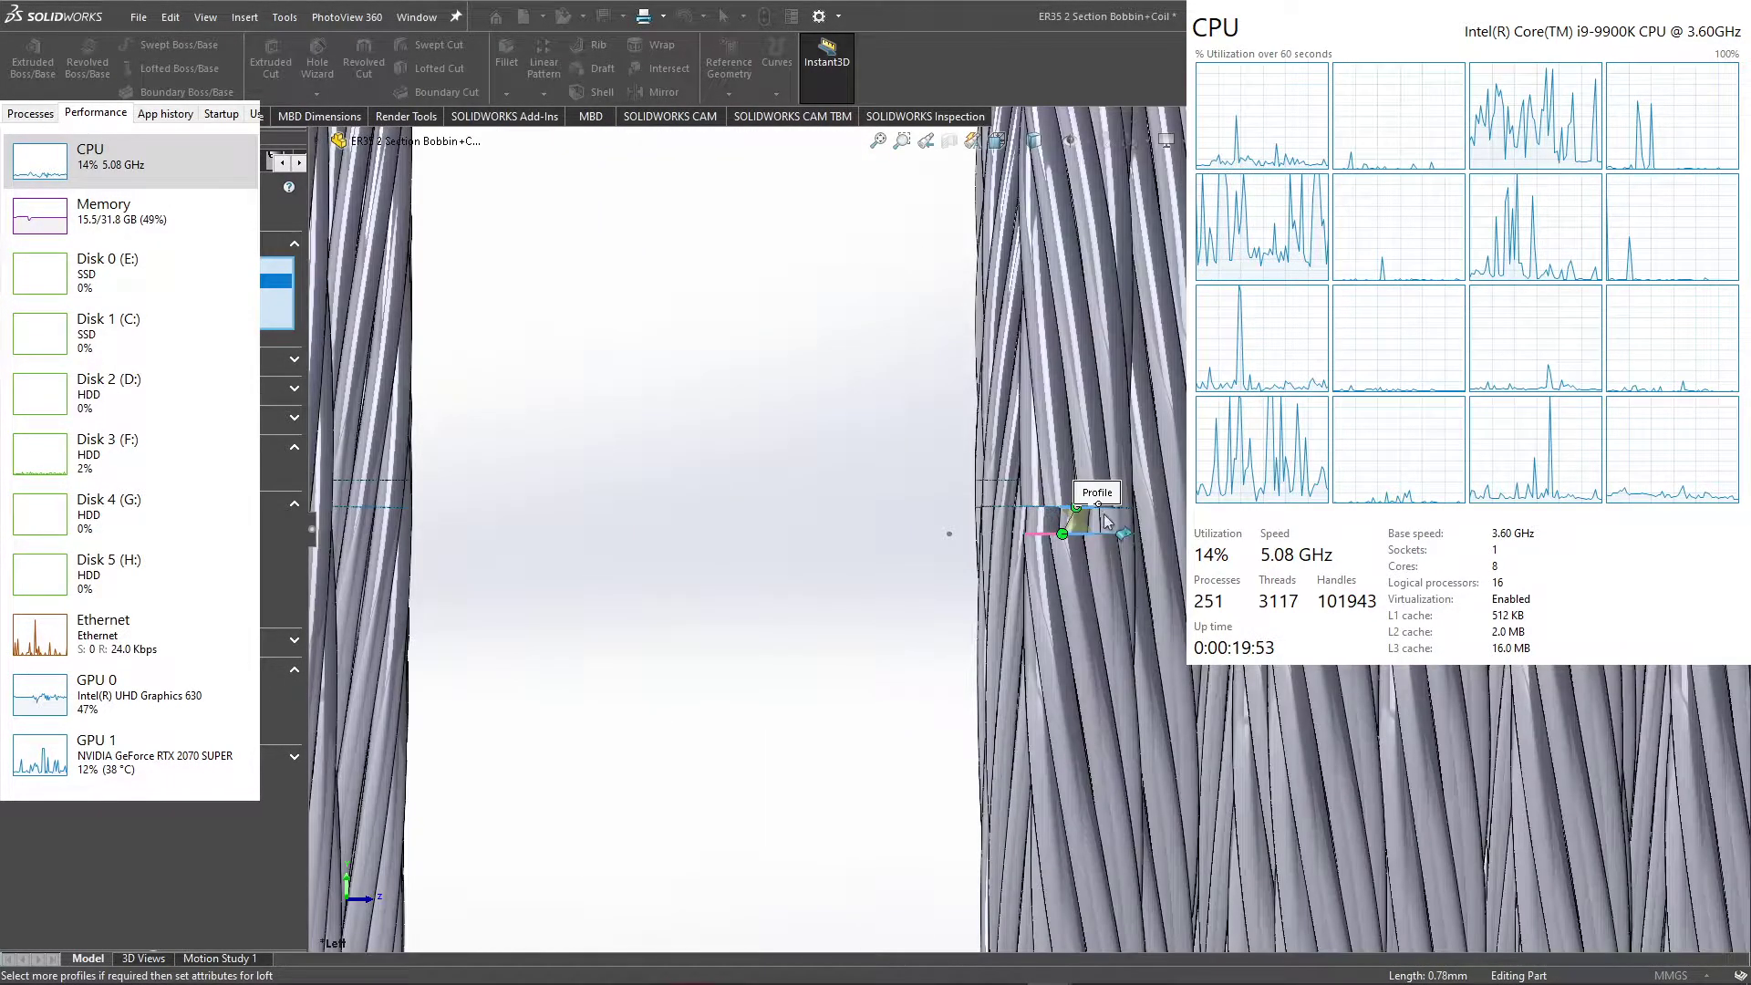
{"action": "scroll", "coordinate": [1092, 535], "scroll_direction": "down", "scroll_amount": 2}
{"action": "scroll", "coordinate": [1058, 520], "scroll_direction": "down", "scroll_amount": 2}
{"action": "scroll", "coordinate": [1029, 505], "scroll_direction": "down", "scroll_amount": 2}
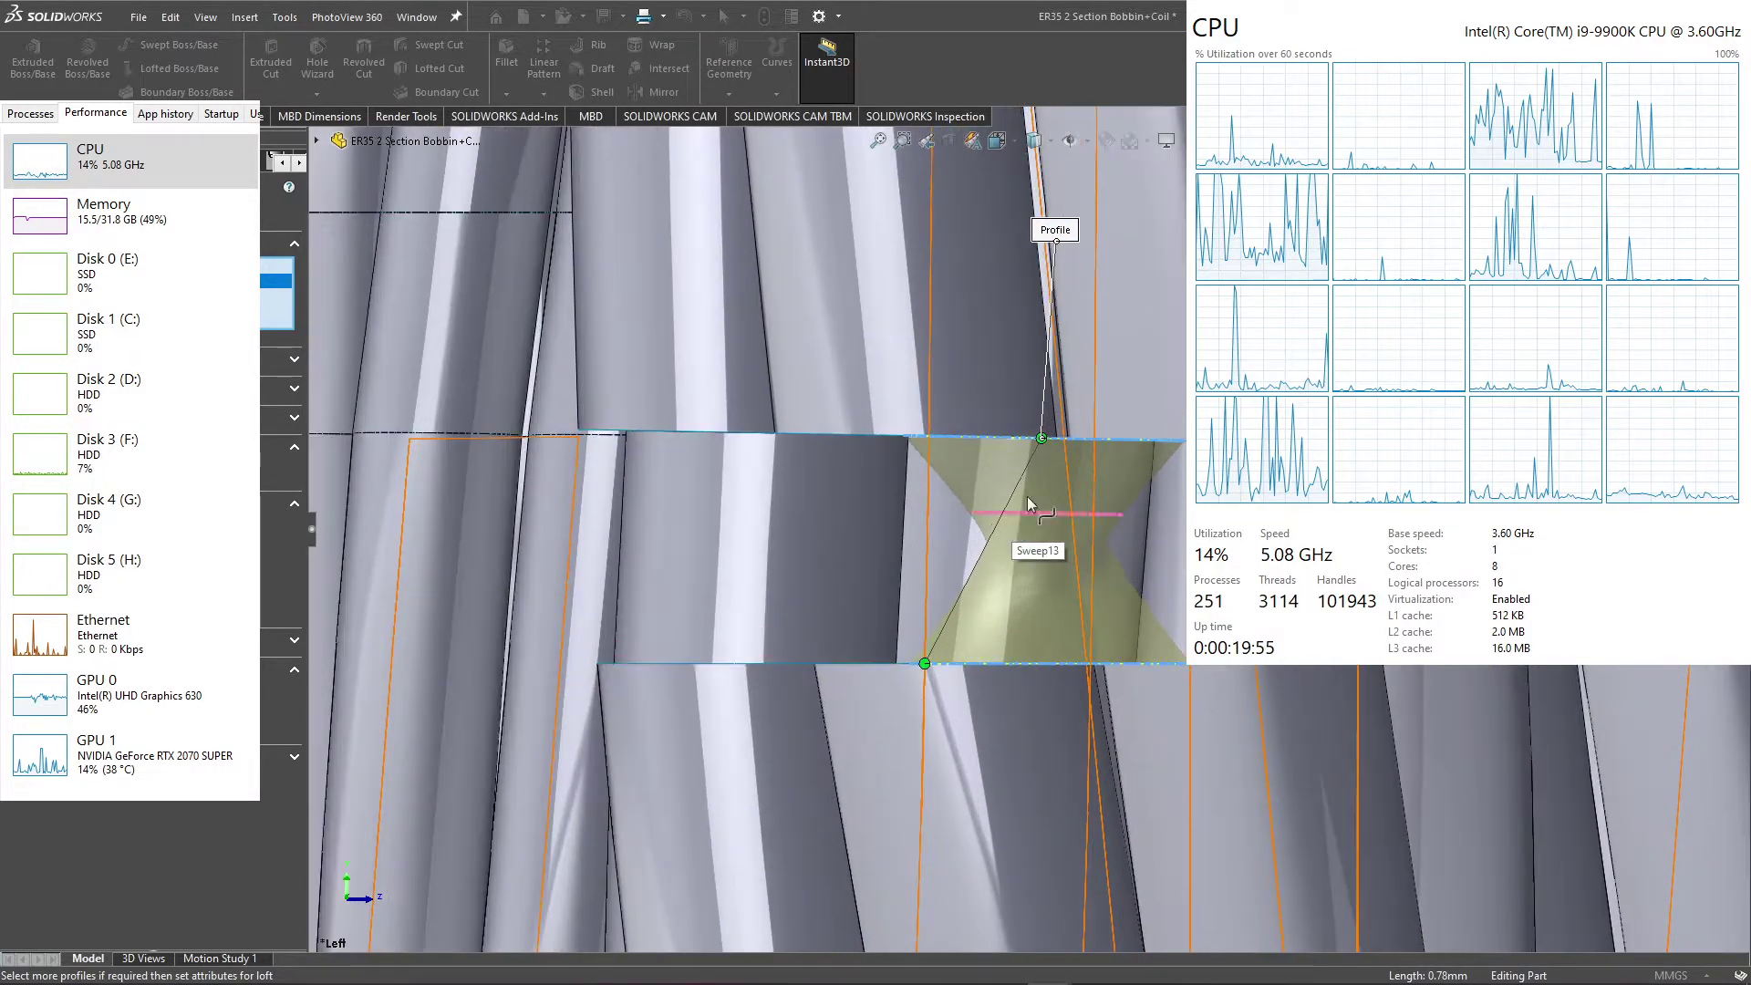
{"action": "left_click_drag", "start_coordinate": [1042, 438], "coordinate": [903, 435]}
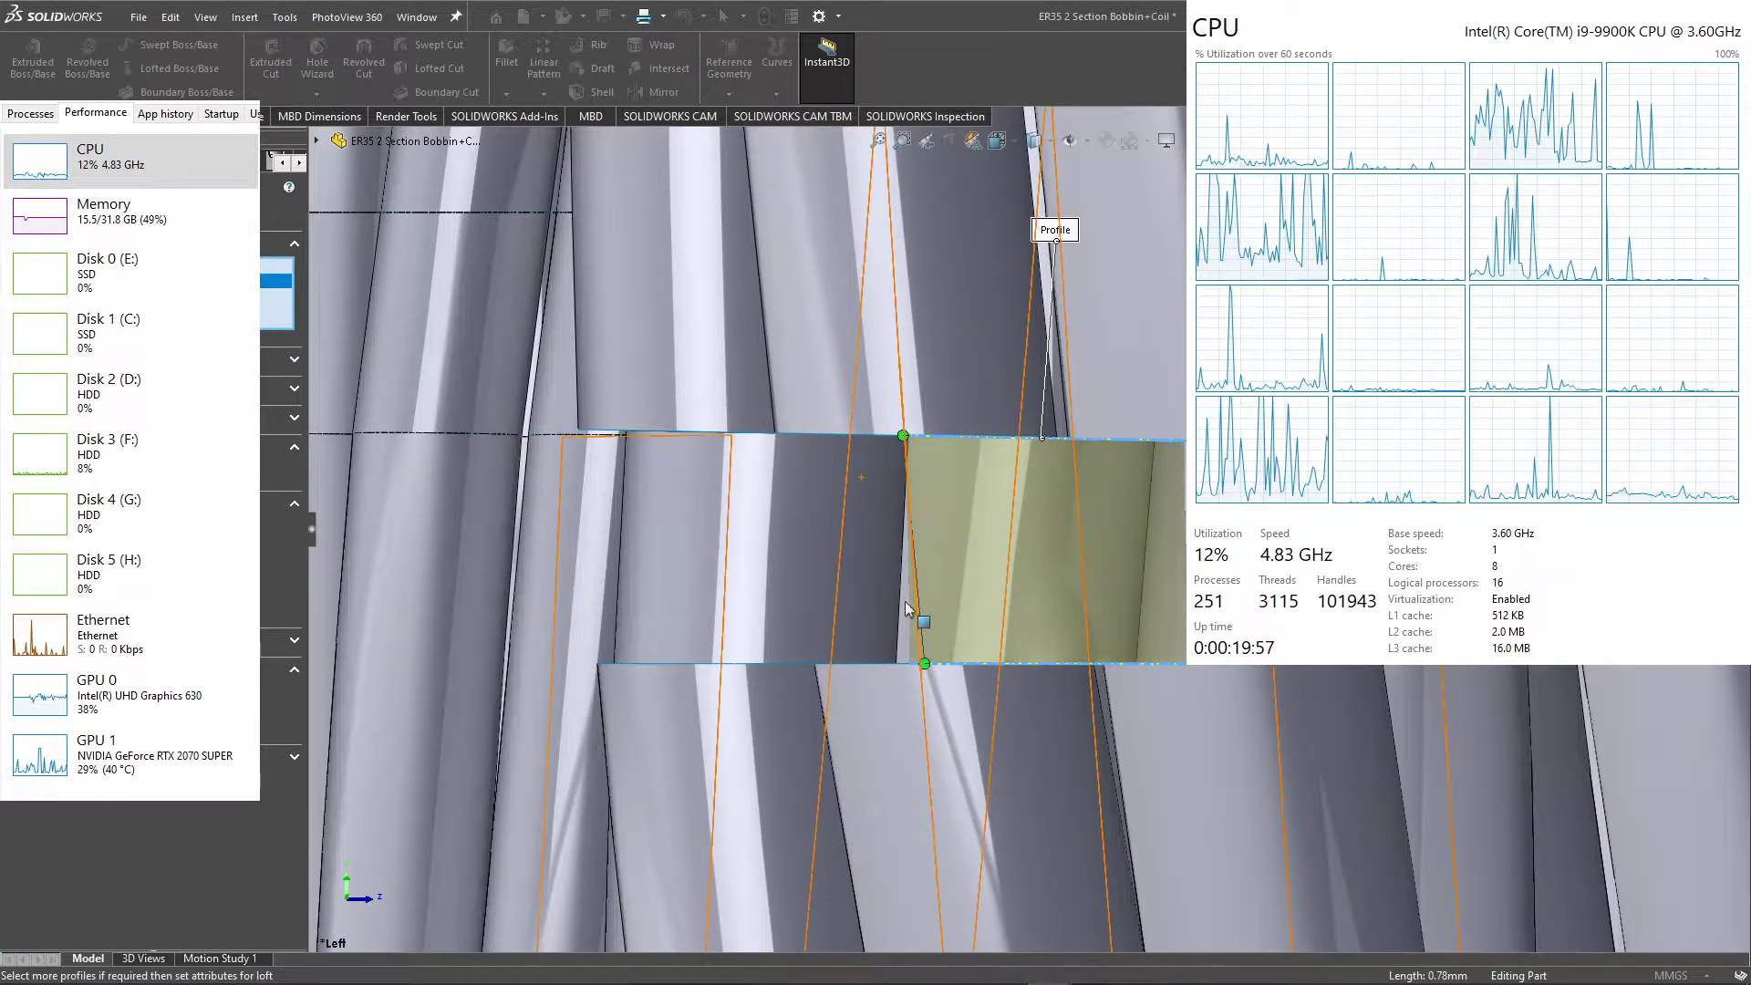
{"action": "left_click_drag", "start_coordinate": [924, 664], "coordinate": [909, 663]}
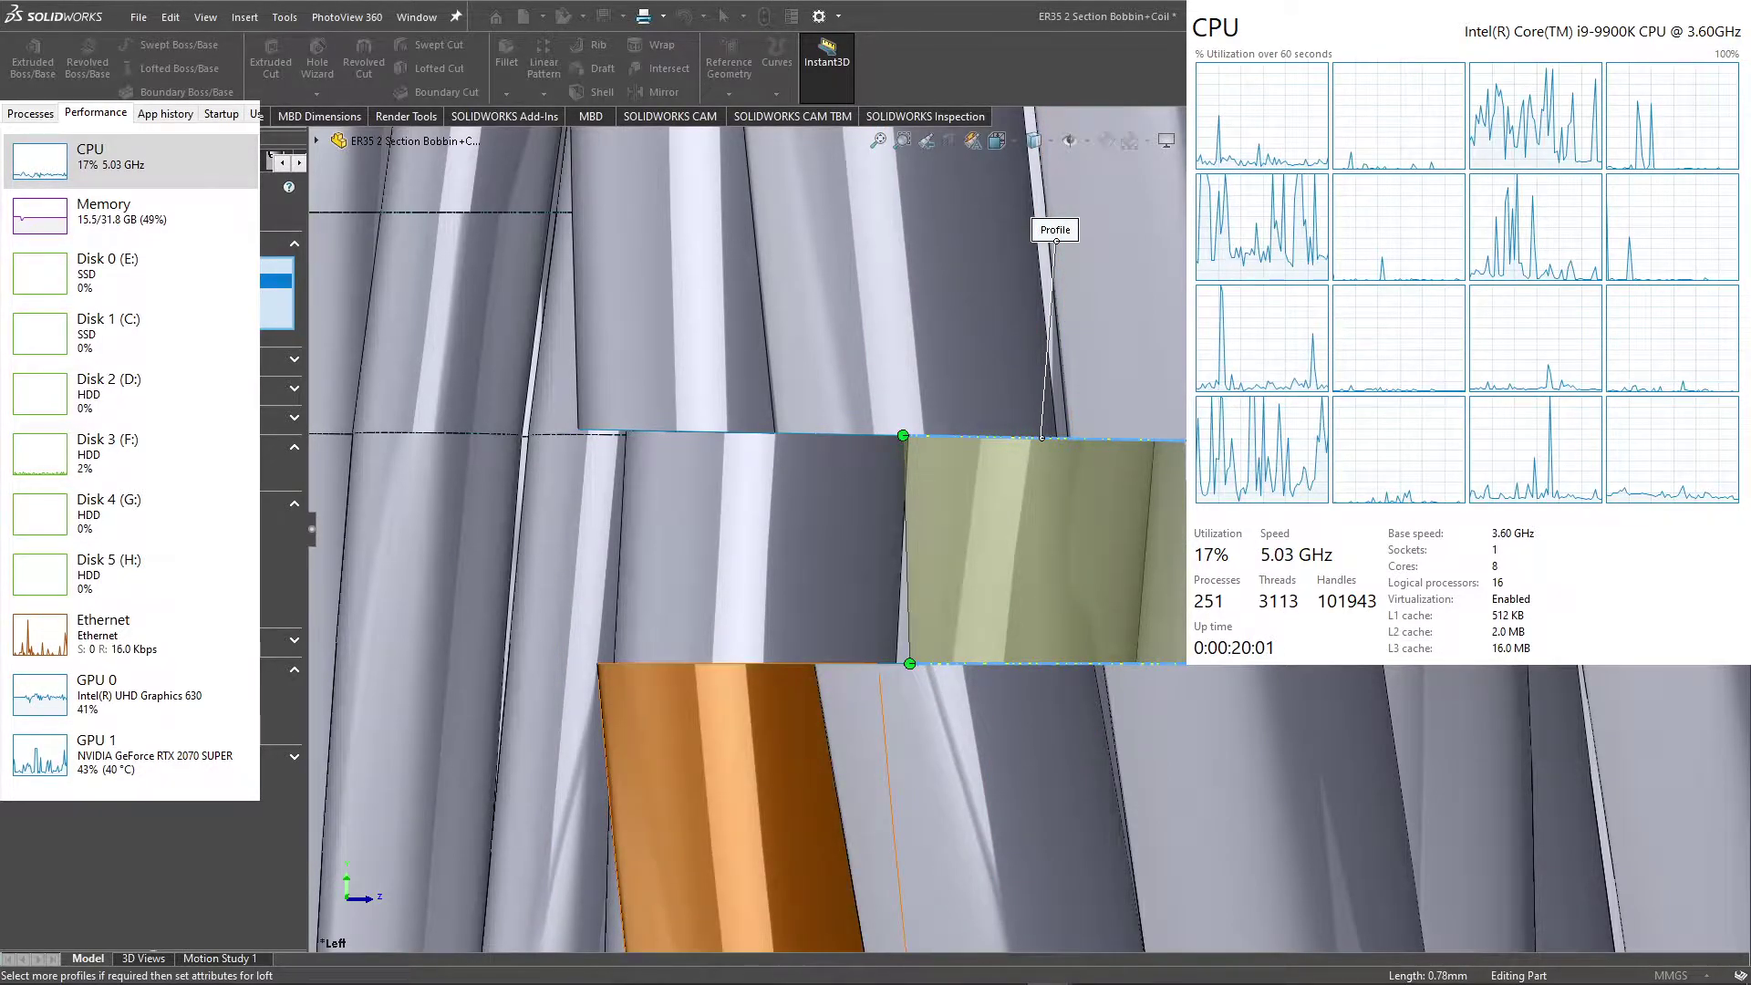
{"action": "key", "text": "Return"}
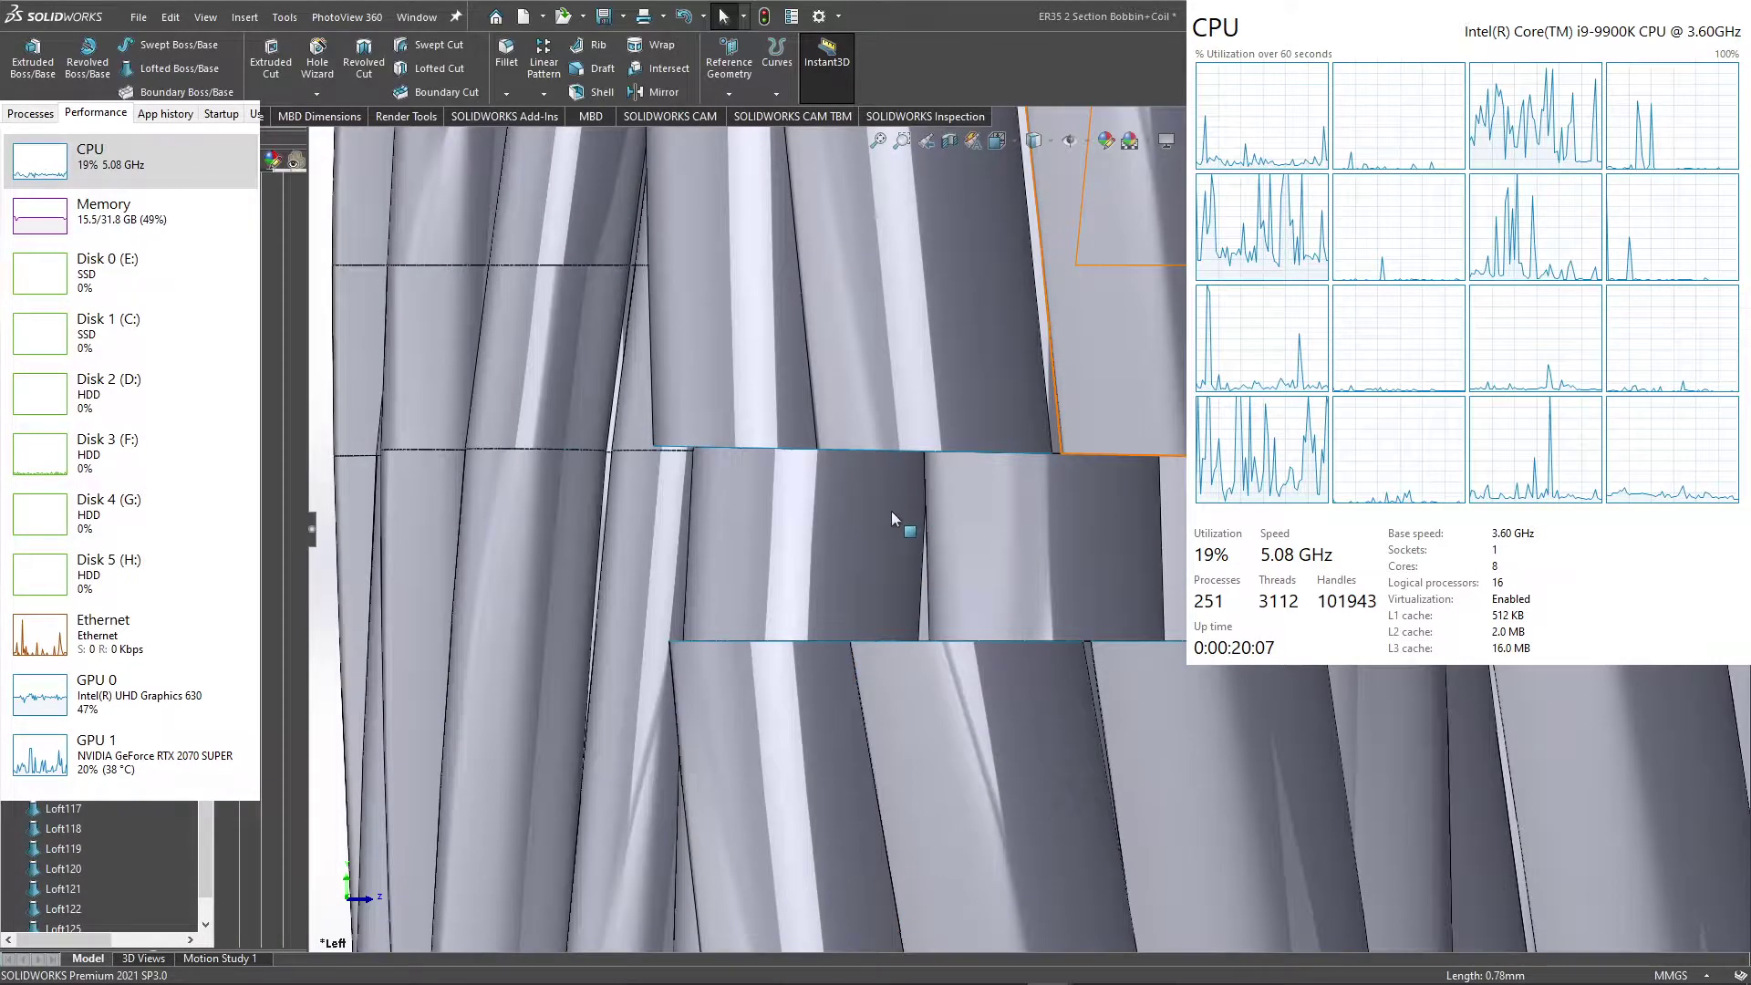
Step: Zoom and orbit to the next strand gap and select the lower strand's circular end edge
{"action": "scroll", "coordinate": [893, 540], "scroll_direction": "up", "scroll_amount": 1}
{"action": "scroll", "coordinate": [866, 561], "scroll_direction": "up", "scroll_amount": 2}
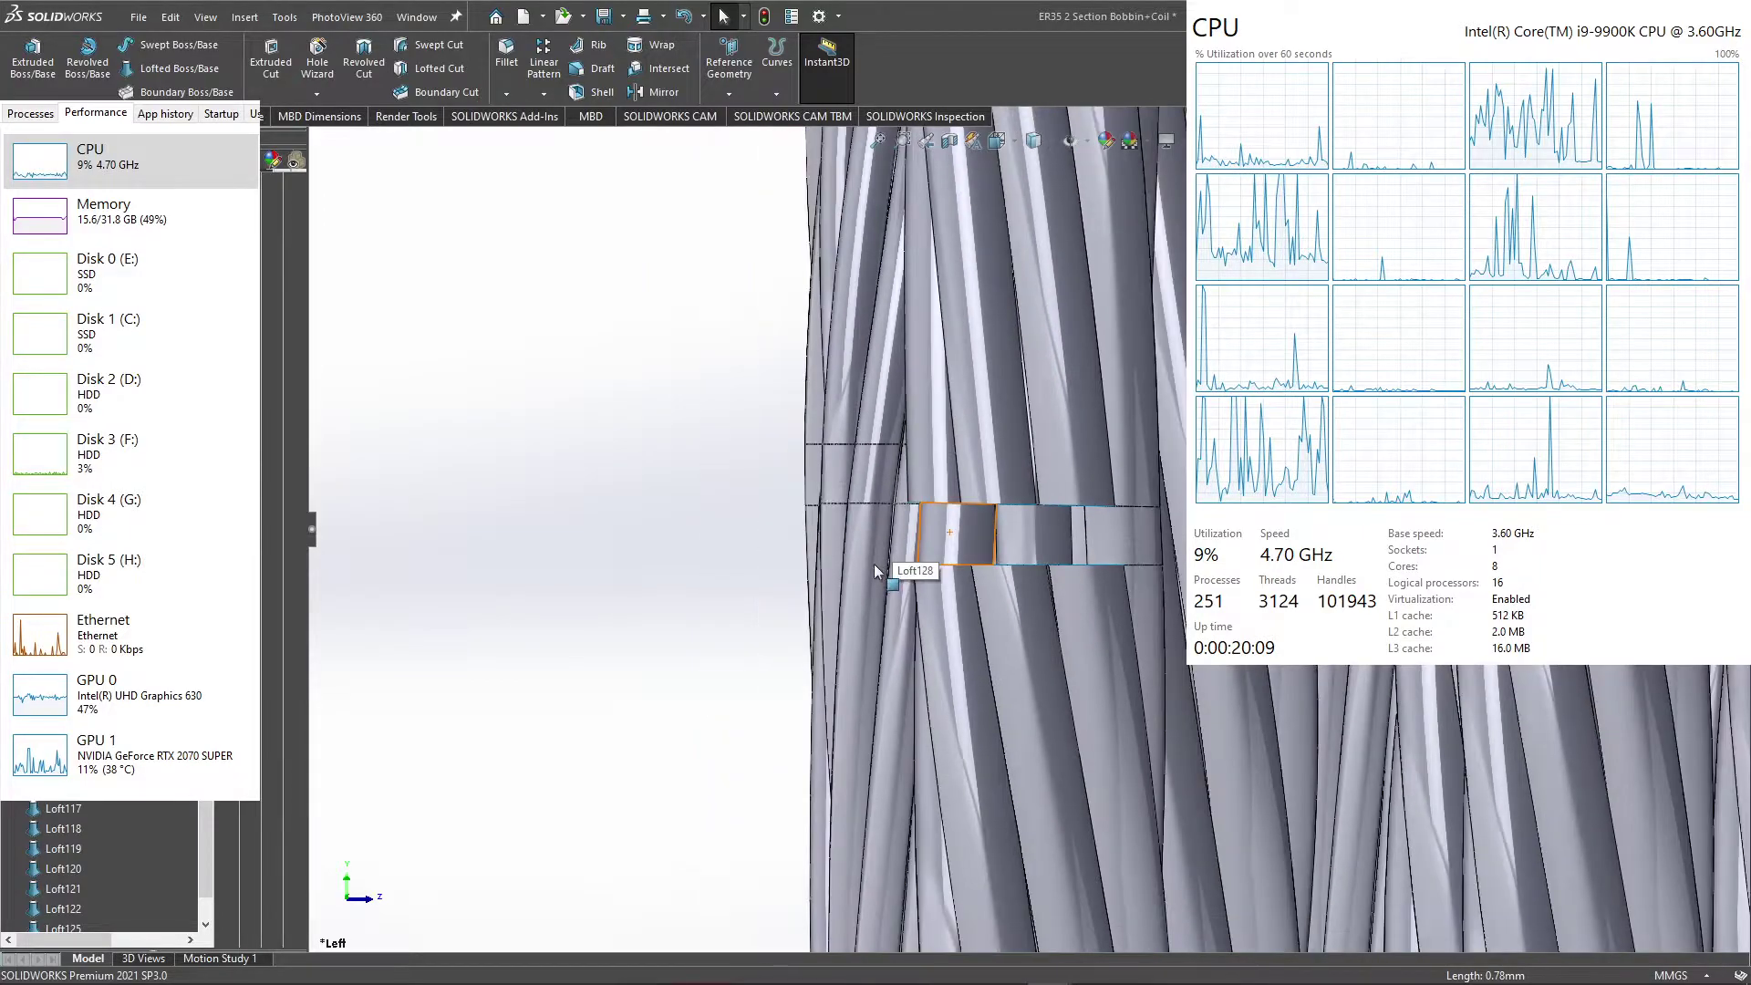
{"action": "scroll", "coordinate": [832, 586], "scroll_direction": "up", "scroll_amount": 1}
{"action": "scroll", "coordinate": [829, 580], "scroll_direction": "up", "scroll_amount": 1}
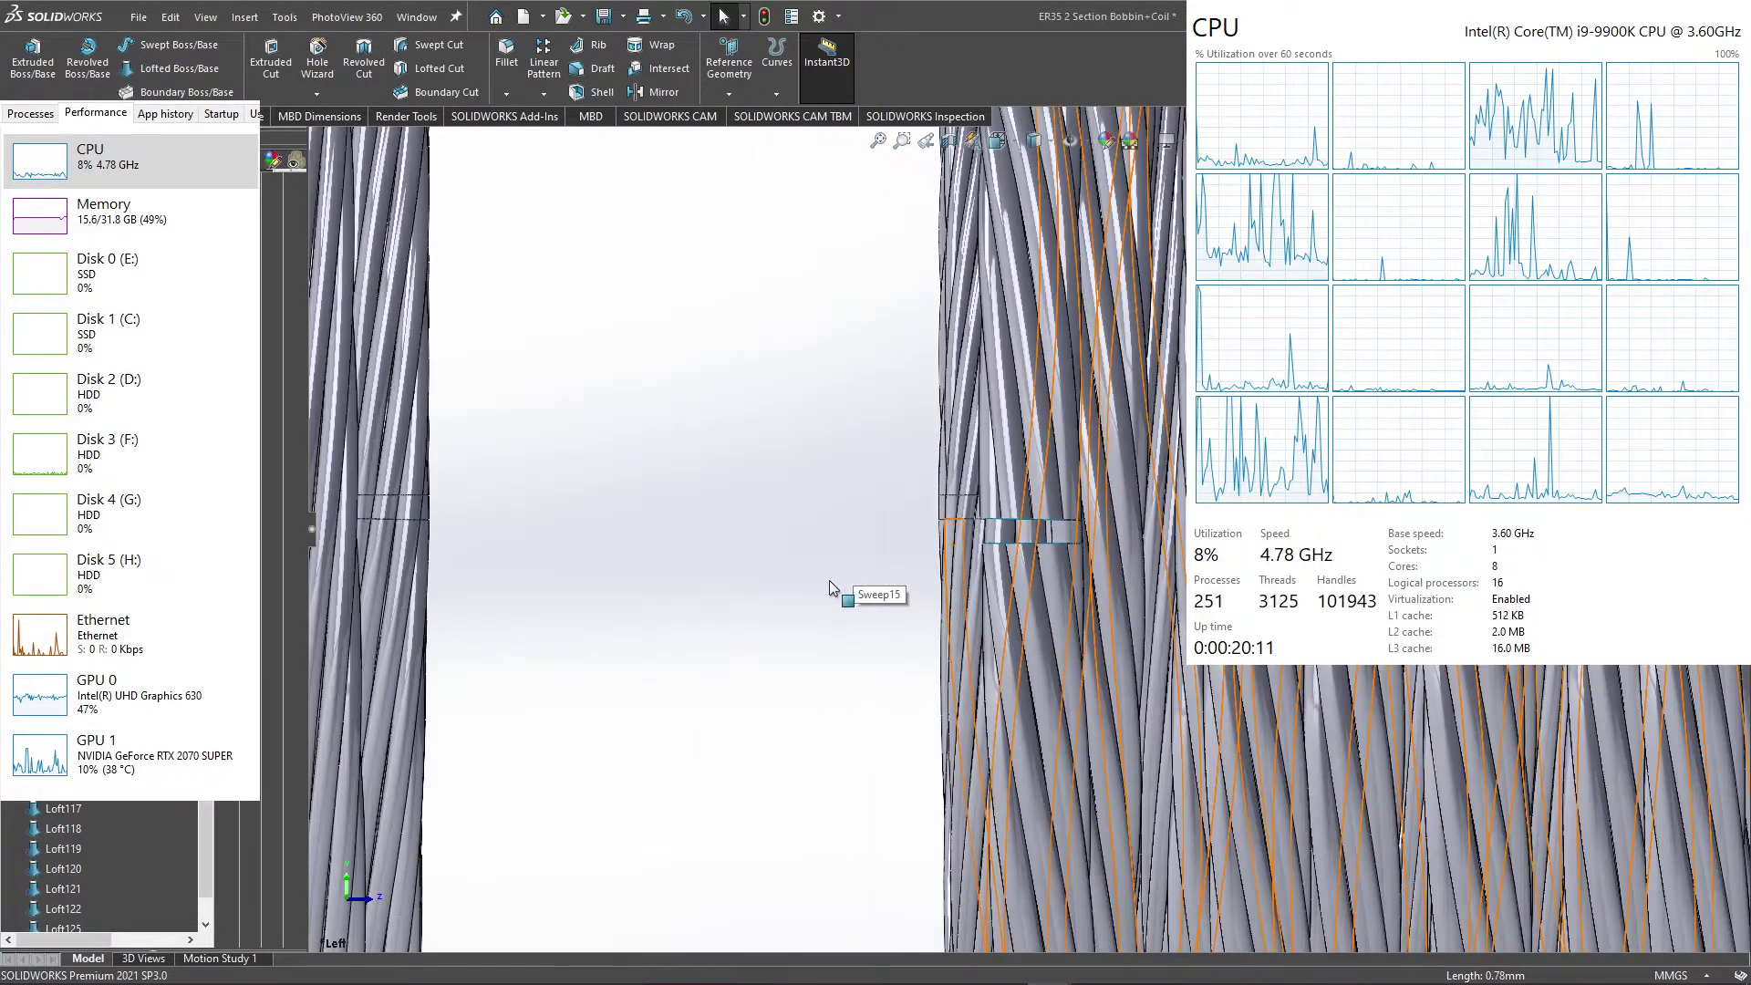
{"action": "scroll", "coordinate": [821, 602], "scroll_direction": "up", "scroll_amount": 1}
{"action": "scroll", "coordinate": [807, 638], "scroll_direction": "up", "scroll_amount": 1}
{"action": "scroll", "coordinate": [790, 632], "scroll_direction": "down", "scroll_amount": 3}
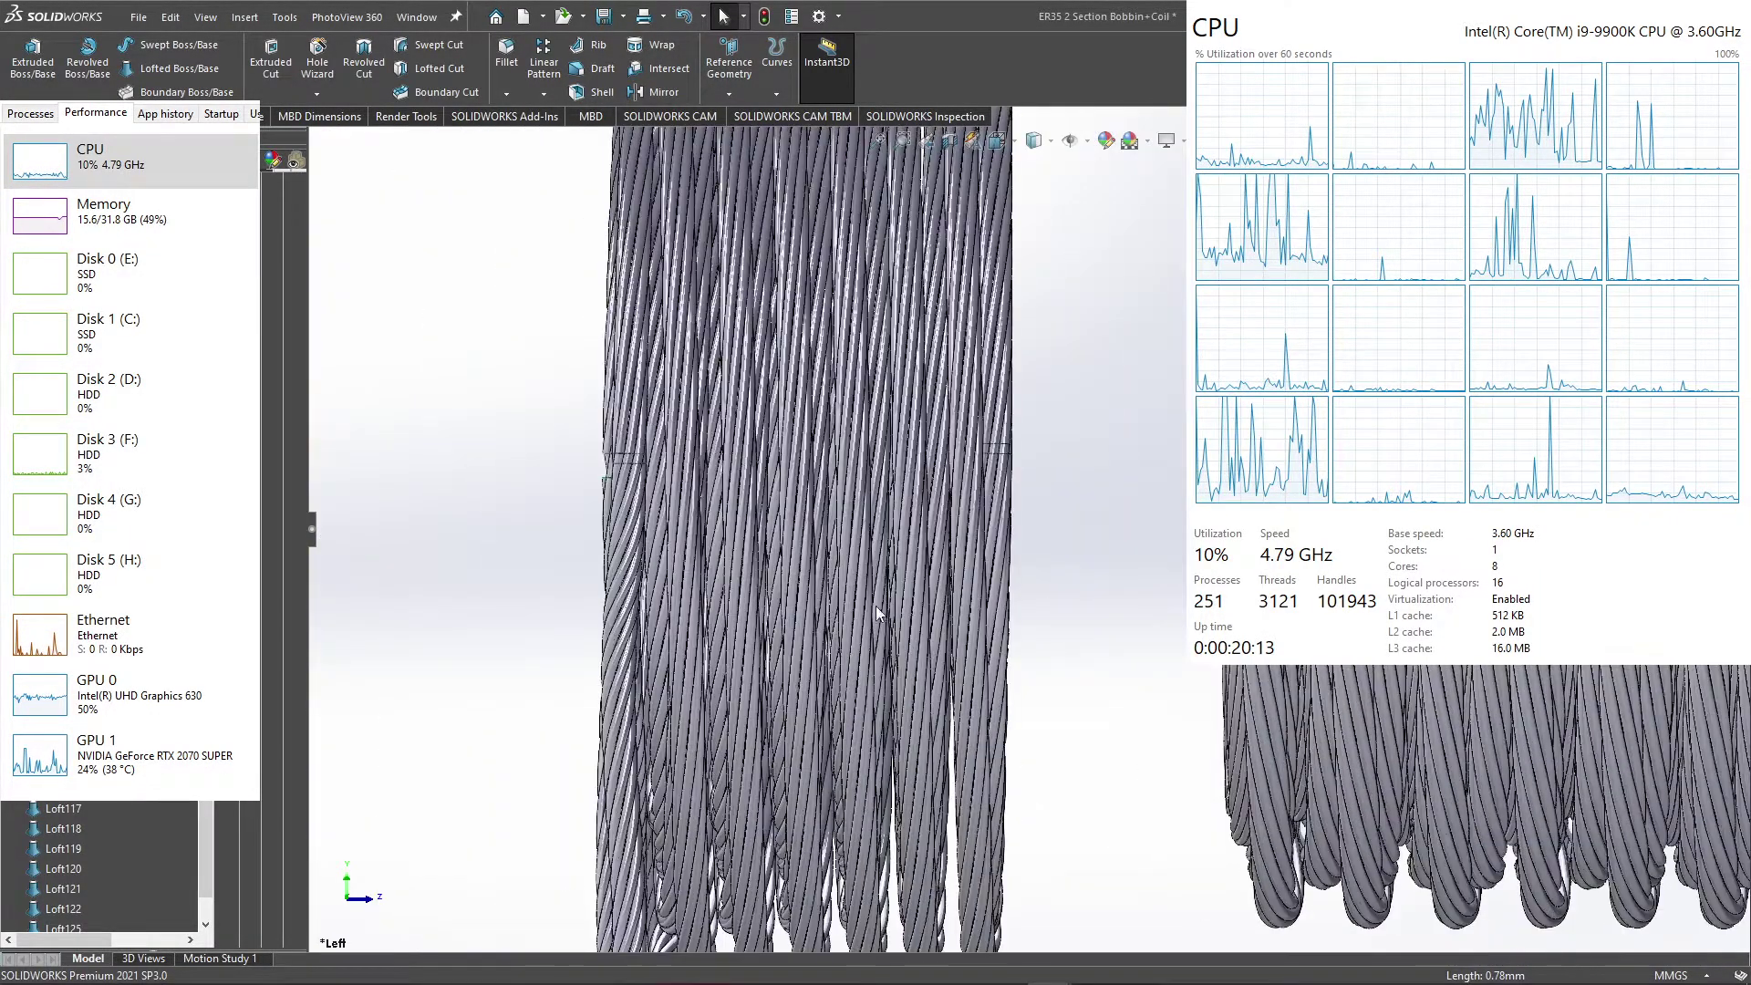
{"action": "scroll", "coordinate": [875, 606], "scroll_direction": "down", "scroll_amount": 2}
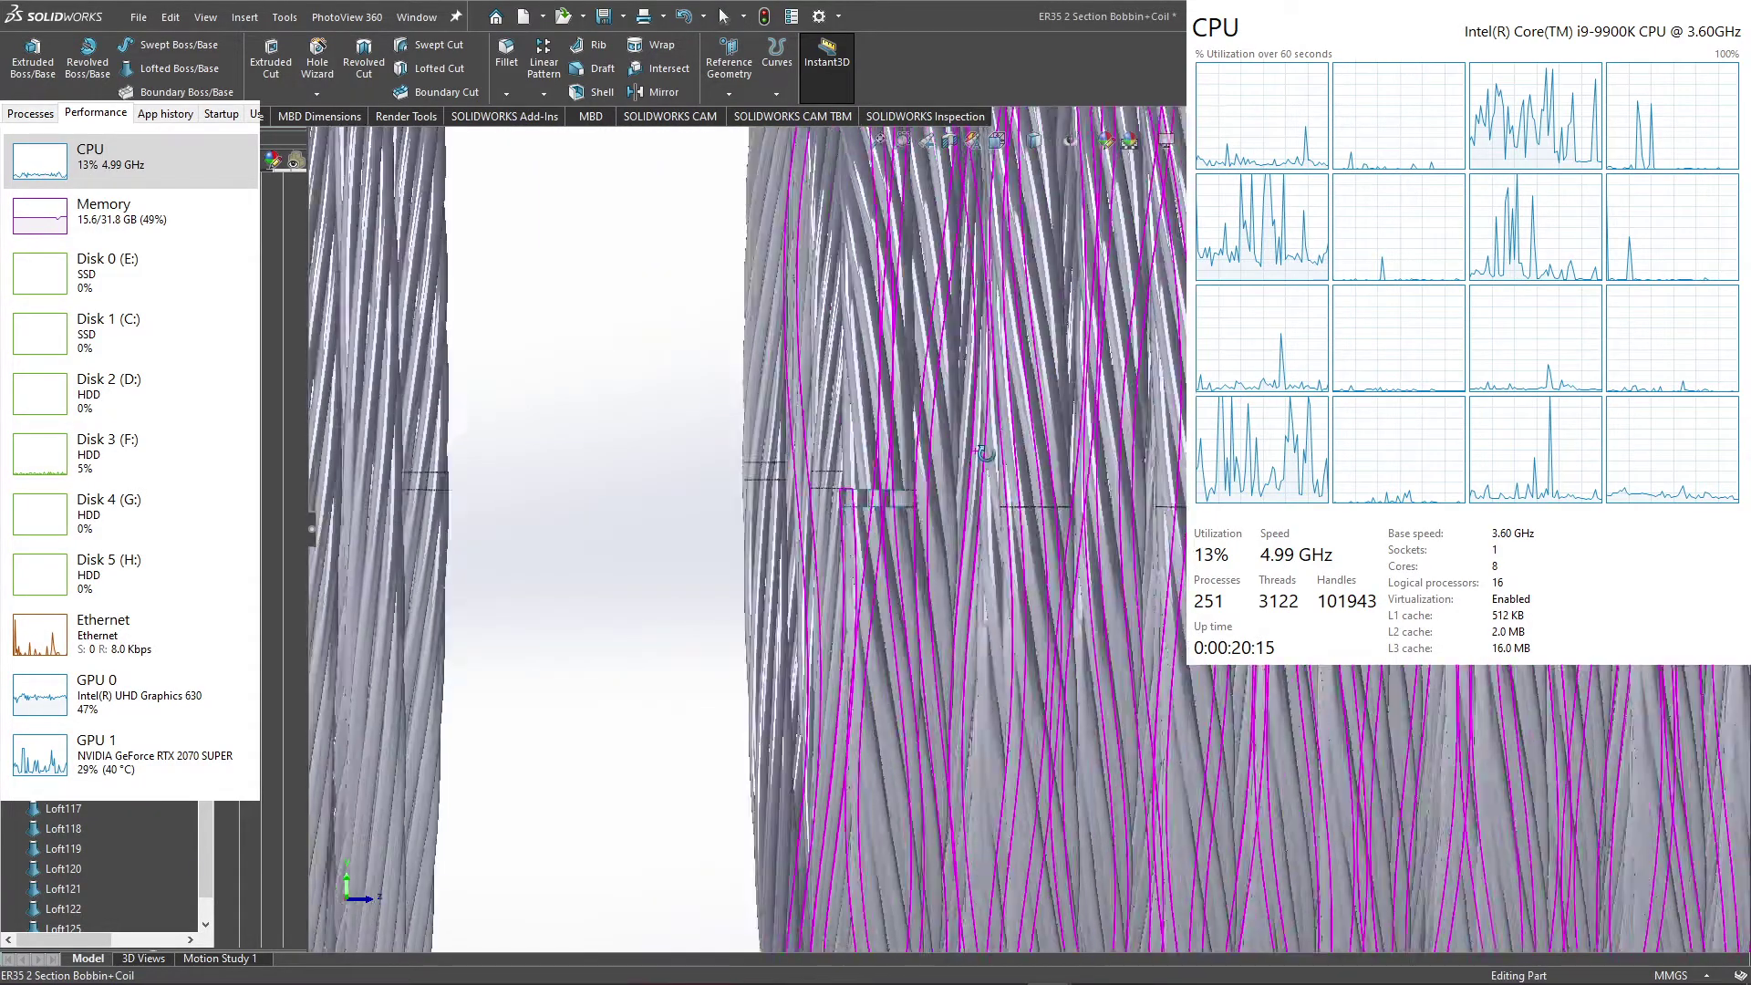
{"action": "middle_click_drag", "start_coordinate": [976, 451], "coordinate": [948, 533]}
{"action": "scroll", "coordinate": [939, 543], "scroll_direction": "down", "scroll_amount": 3}
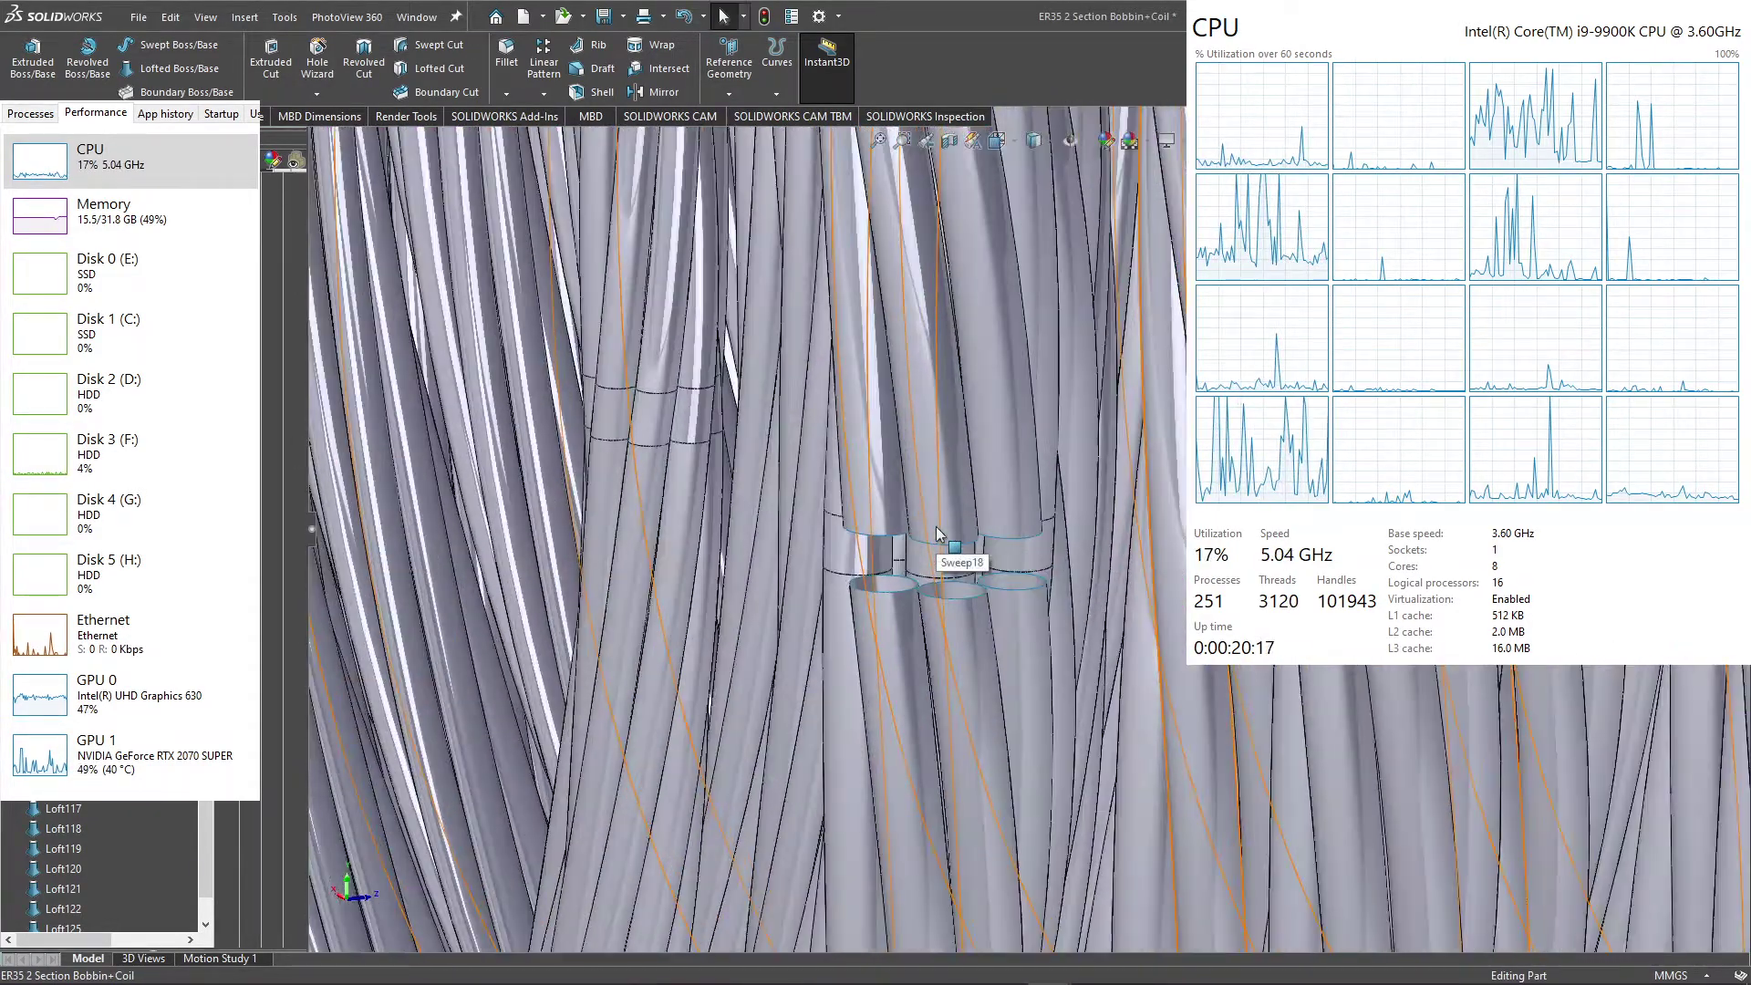
{"action": "scroll", "coordinate": [944, 561], "scroll_direction": "down", "scroll_amount": 3}
{"action": "scroll", "coordinate": [921, 602], "scroll_direction": "down", "scroll_amount": 2}
{"action": "middle_click_drag", "start_coordinate": [916, 607], "coordinate": [893, 468]}
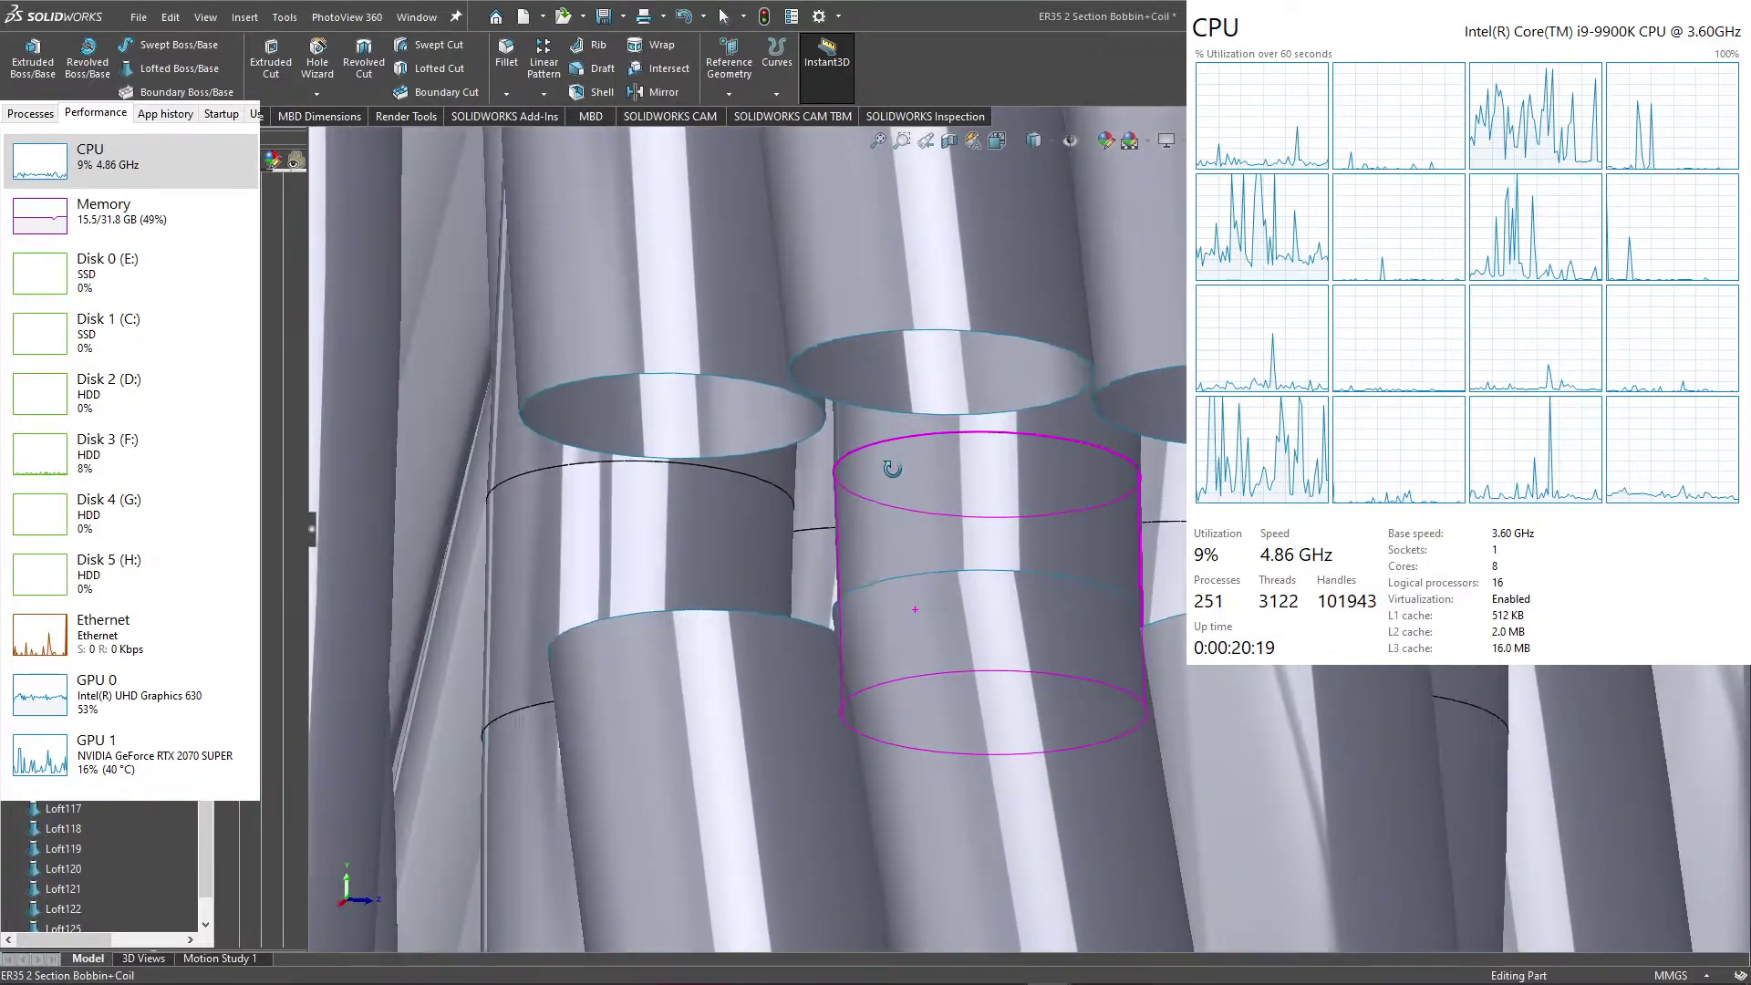
{"action": "left_click", "coordinate": [699, 372]}
{"action": "middle_click_drag", "start_coordinate": [877, 365], "coordinate": [871, 483]}
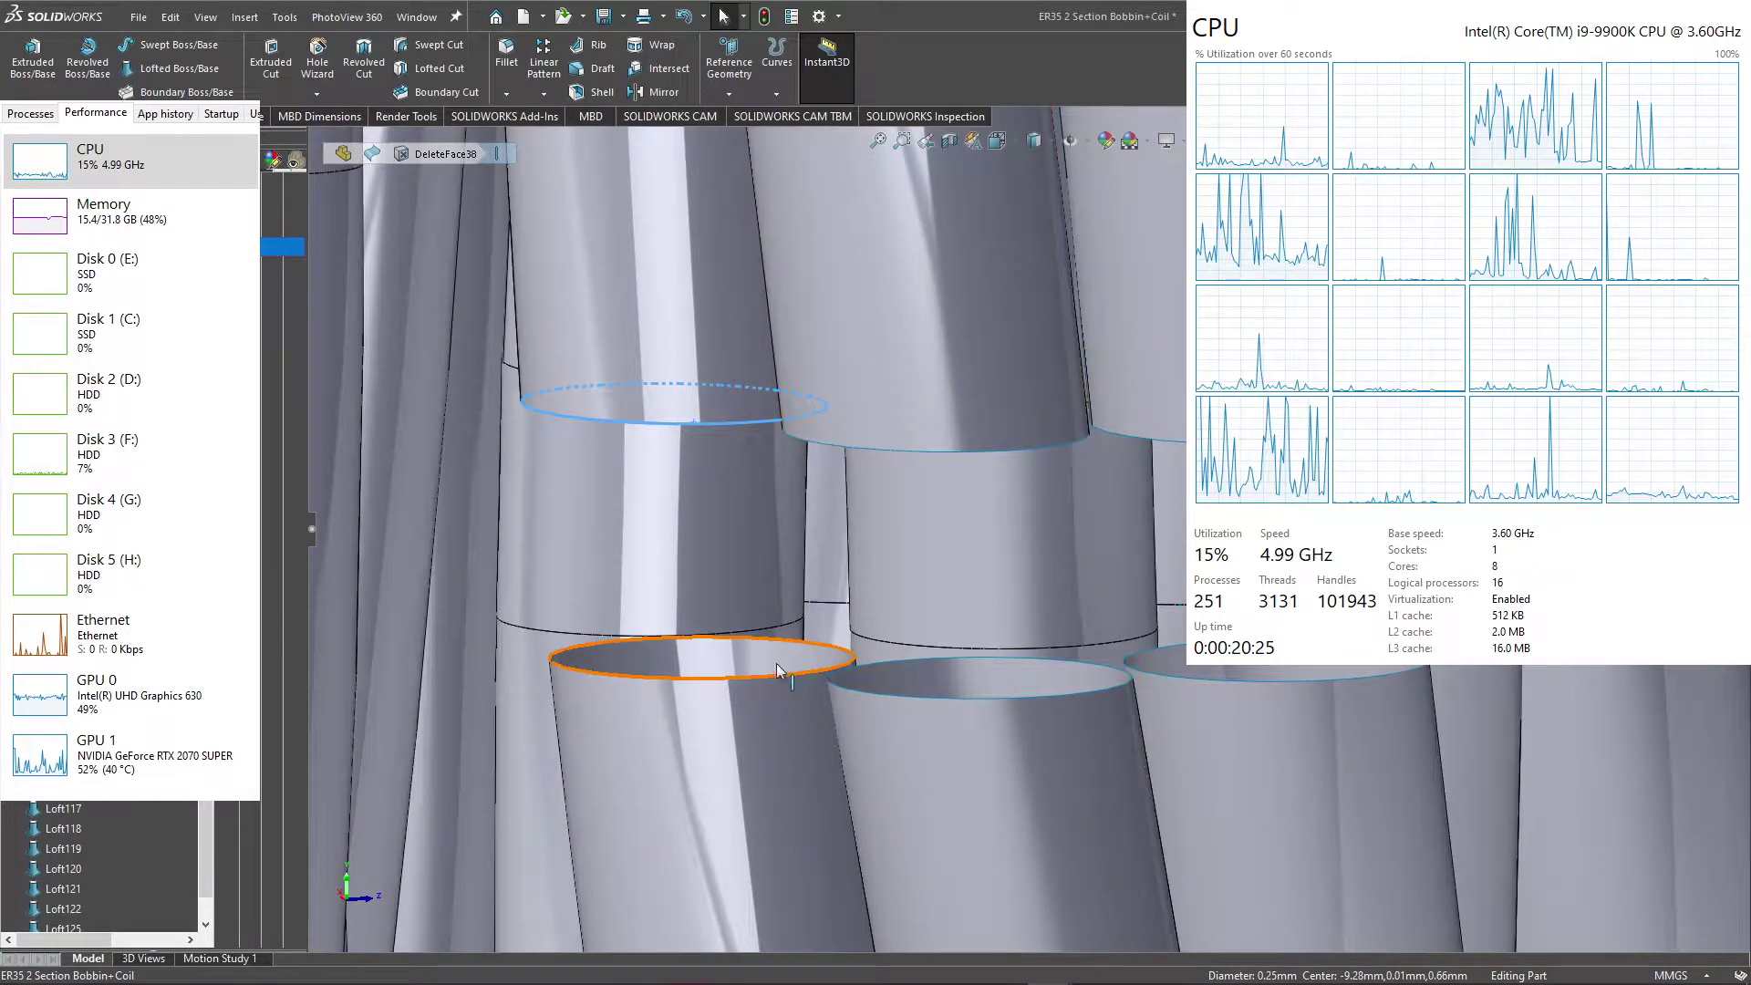
Step: Start a loft from the picked edge, add the other strand end as second profile, and hide the housing
{"action": "left_click", "coordinate": [186, 68]}
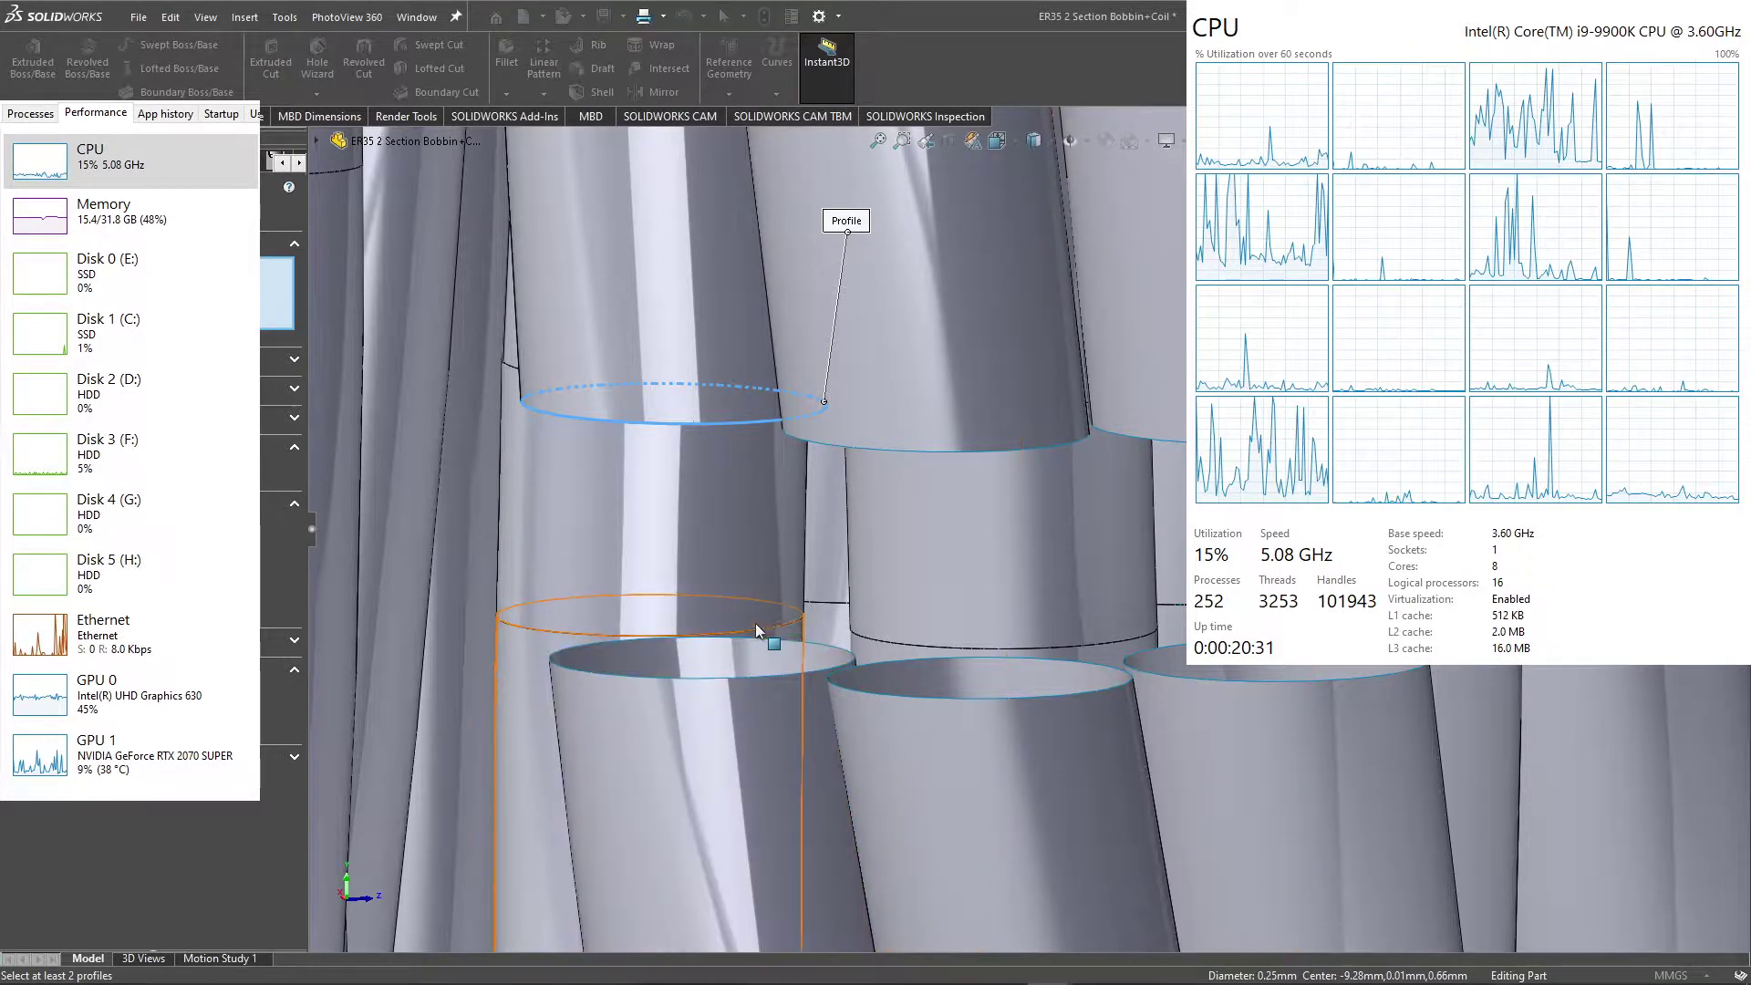
{"action": "middle_click_drag", "start_coordinate": [841, 527], "coordinate": [840, 647]}
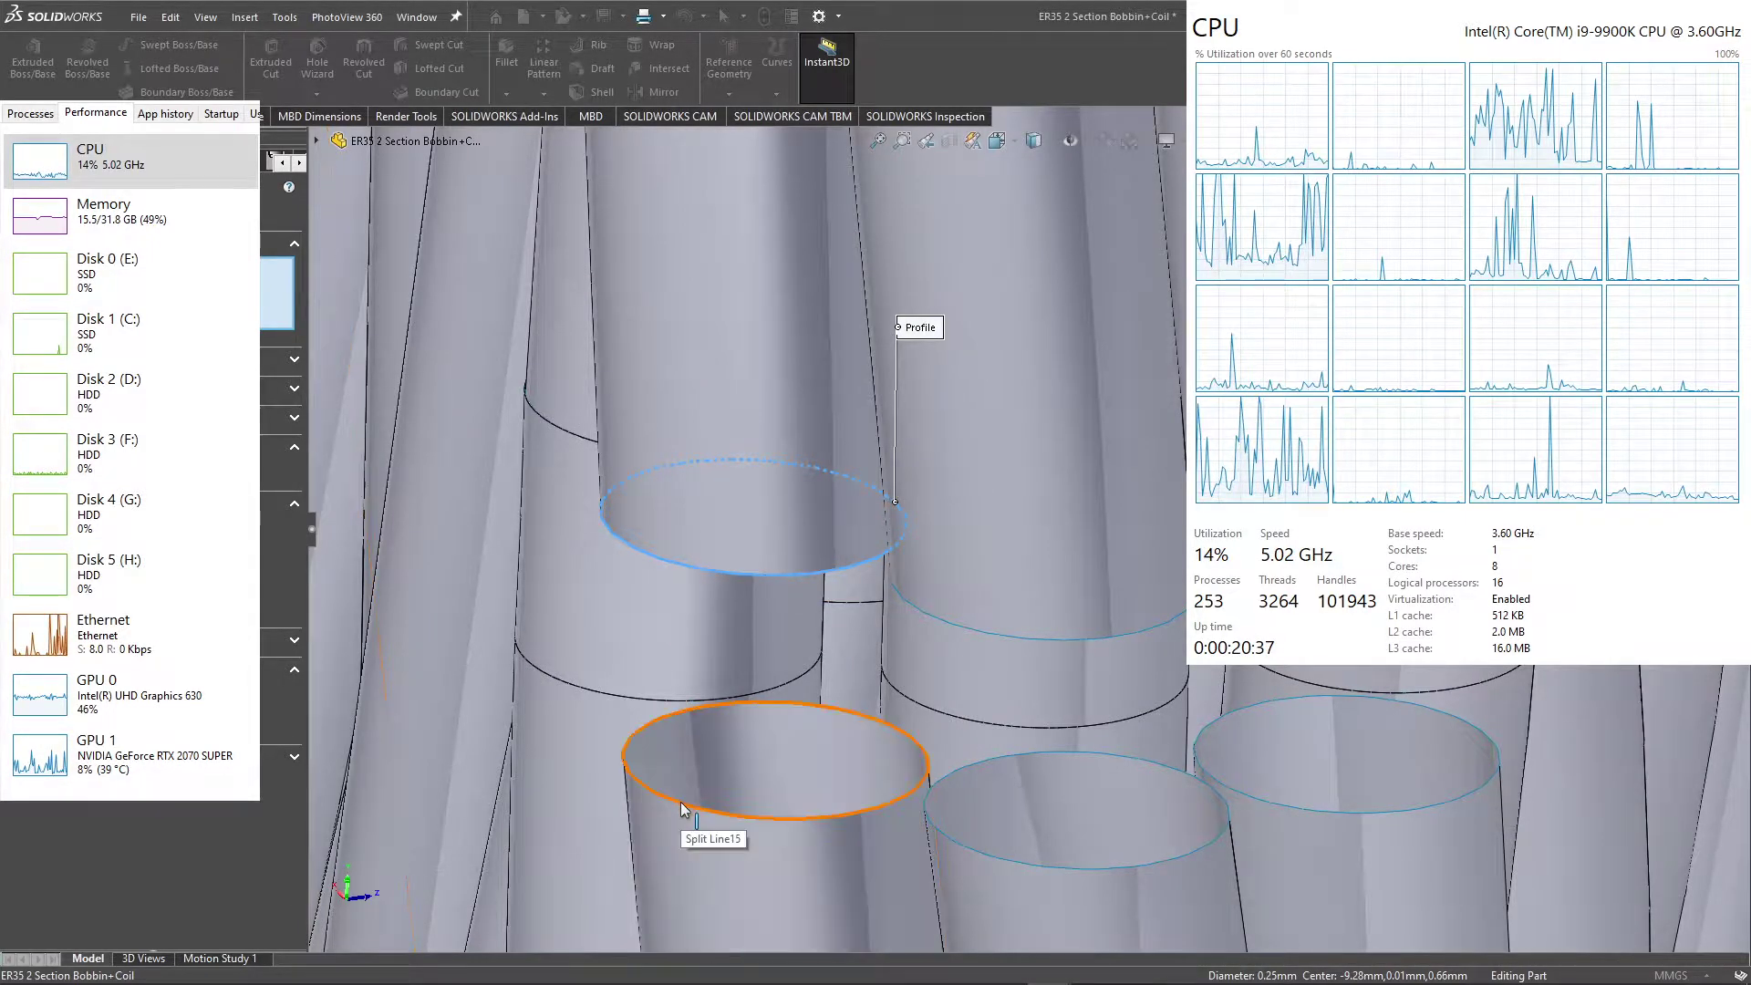
{"action": "left_click", "coordinate": [680, 802]}
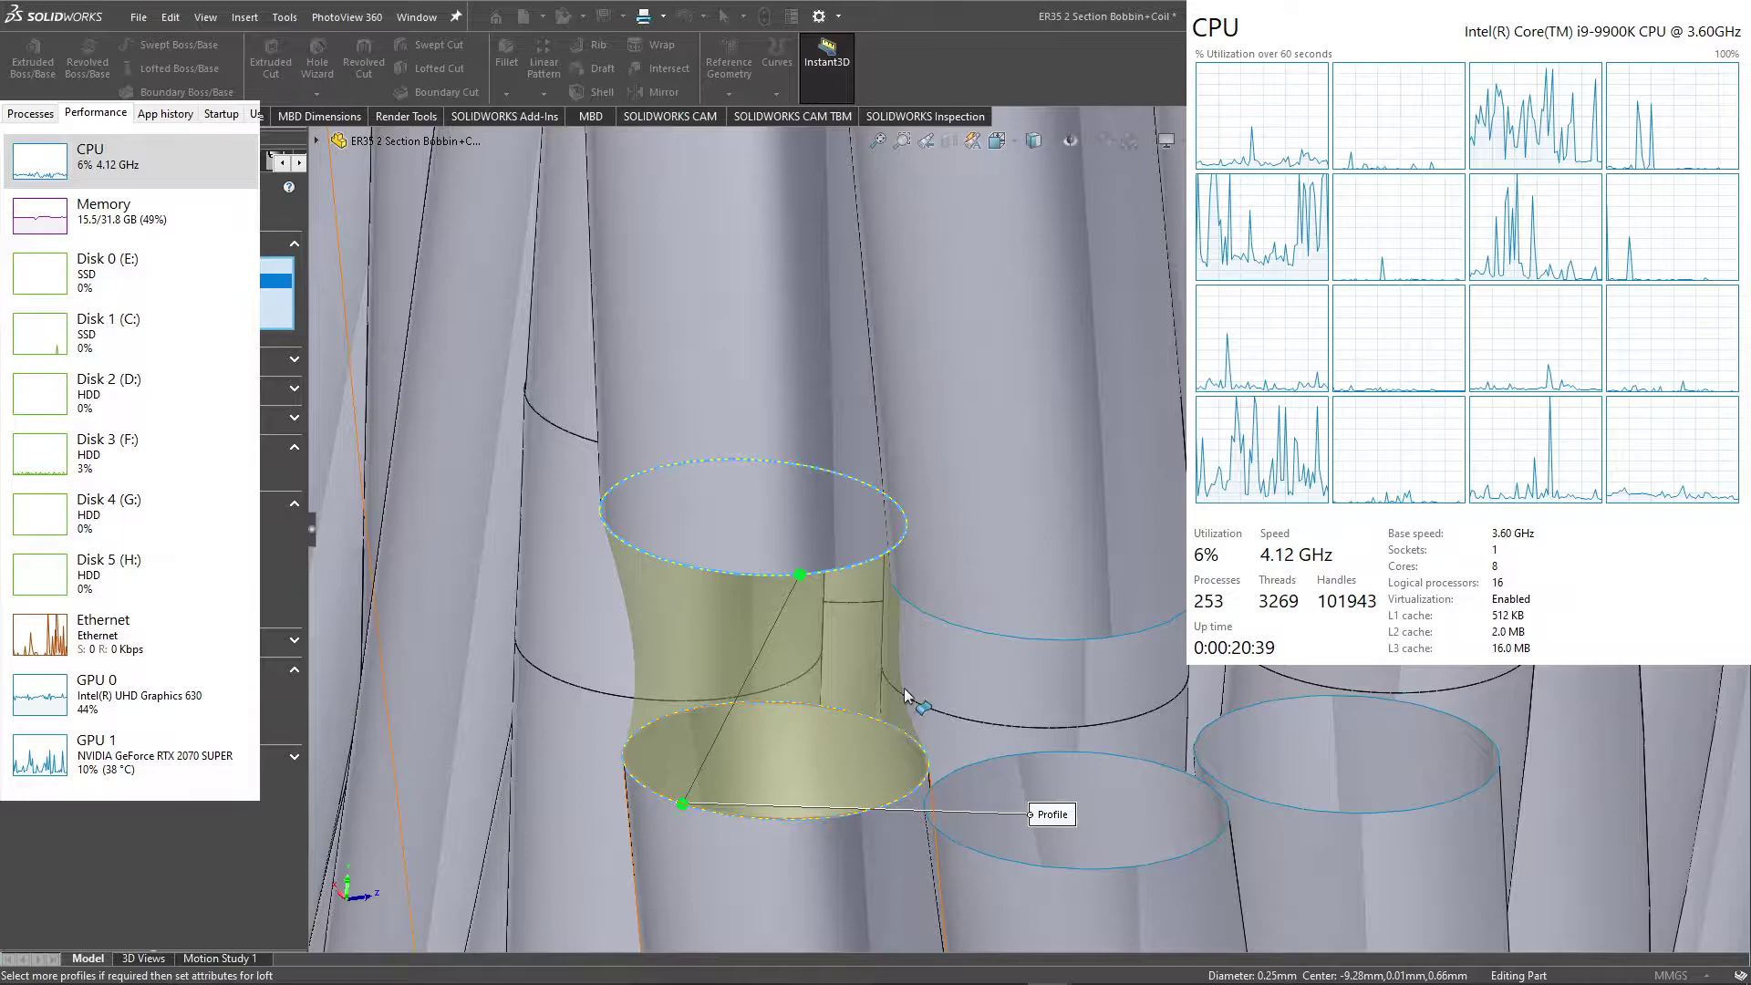
{"action": "scroll", "coordinate": [892, 637], "scroll_direction": "up", "scroll_amount": 3}
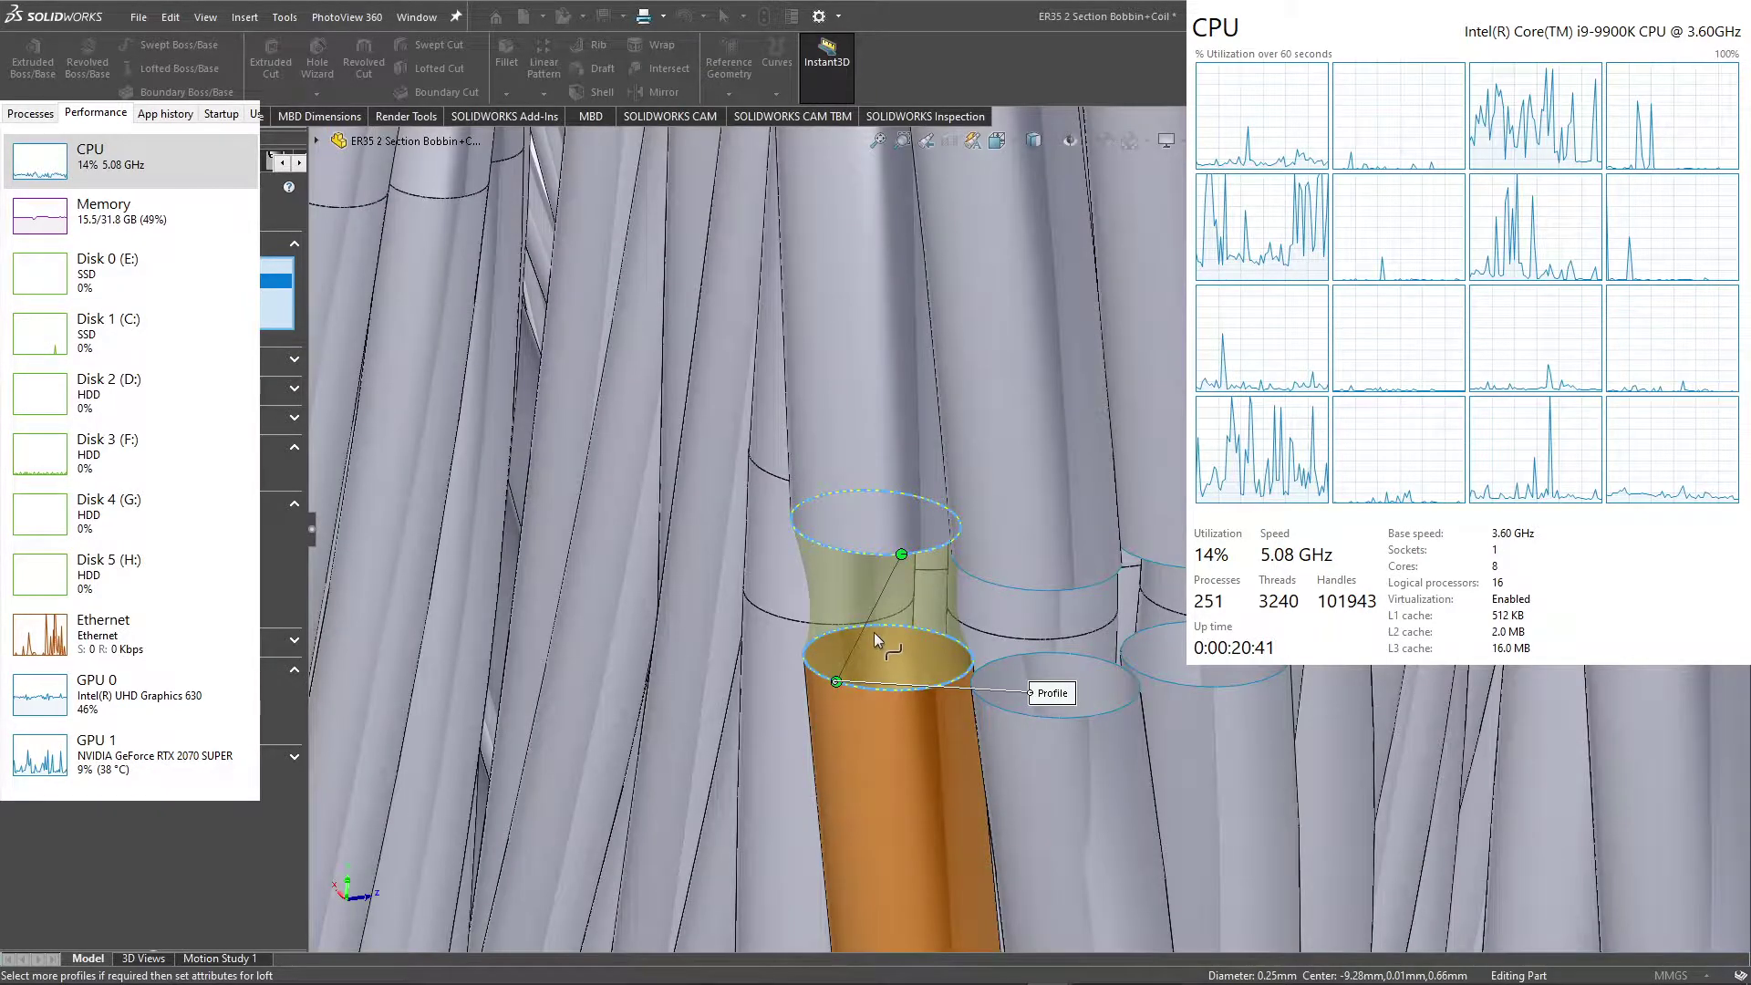
{"action": "scroll", "coordinate": [885, 648], "scroll_direction": "up", "scroll_amount": 2}
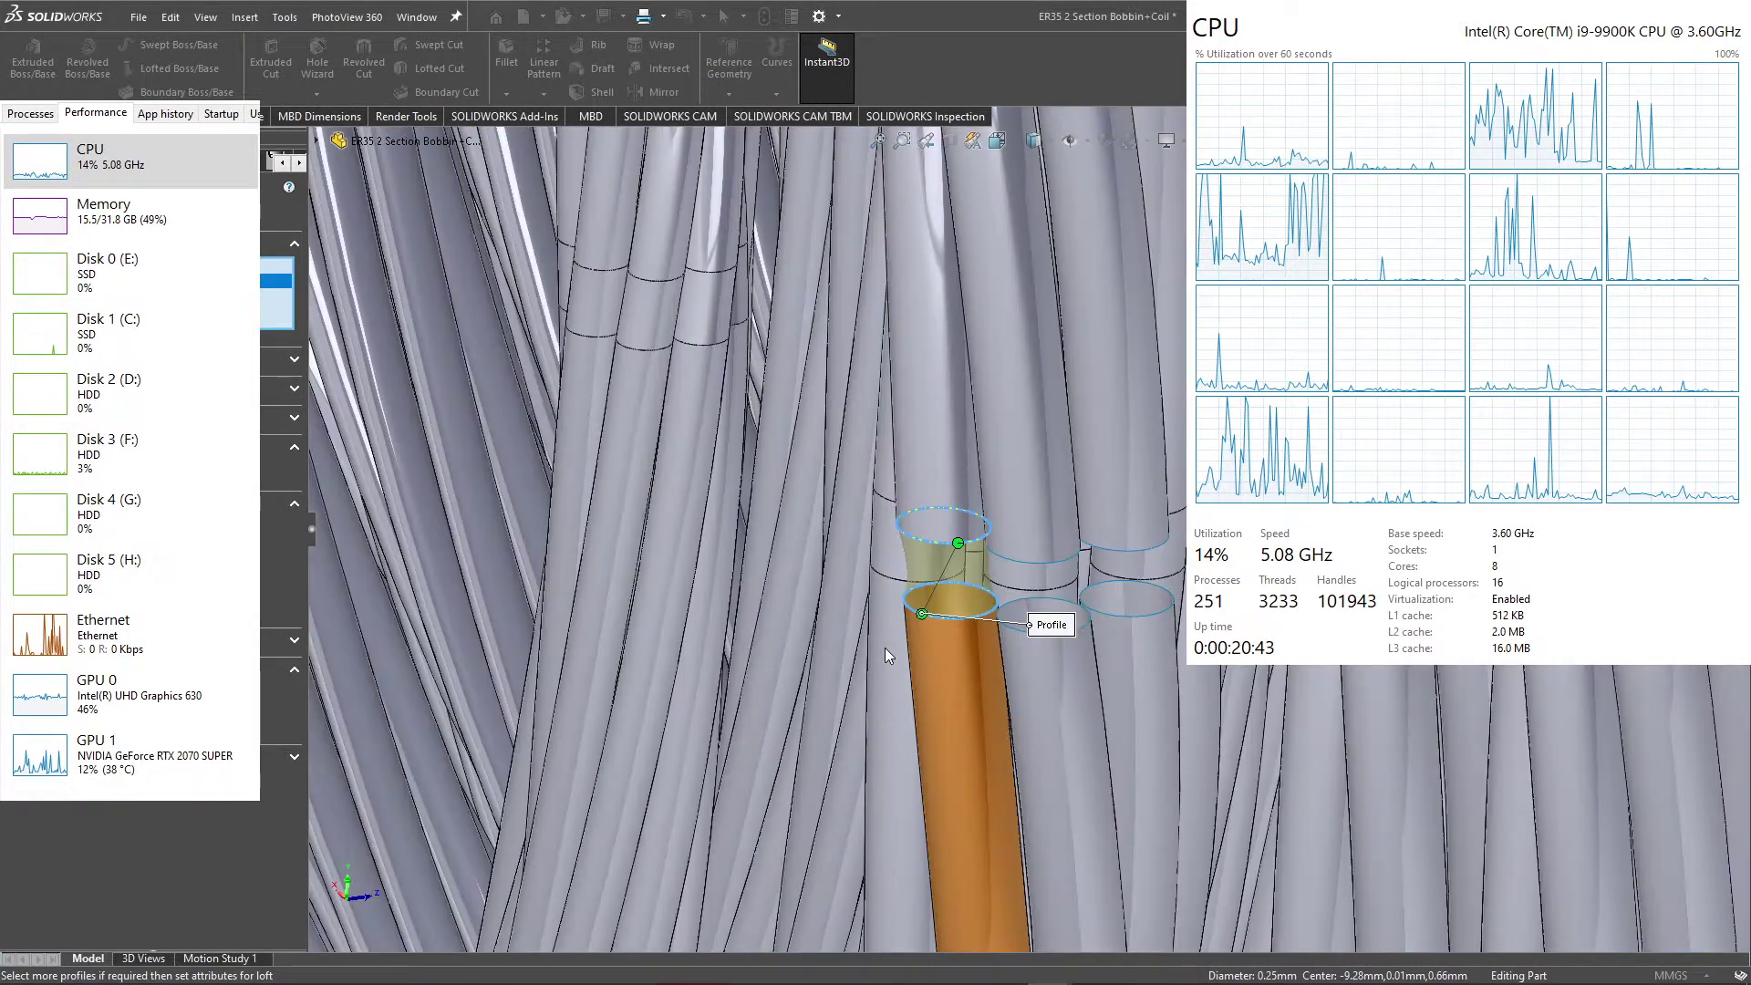
{"action": "scroll", "coordinate": [892, 629], "scroll_direction": "up", "scroll_amount": 2}
{"action": "scroll", "coordinate": [896, 619], "scroll_direction": "up", "scroll_amount": 2}
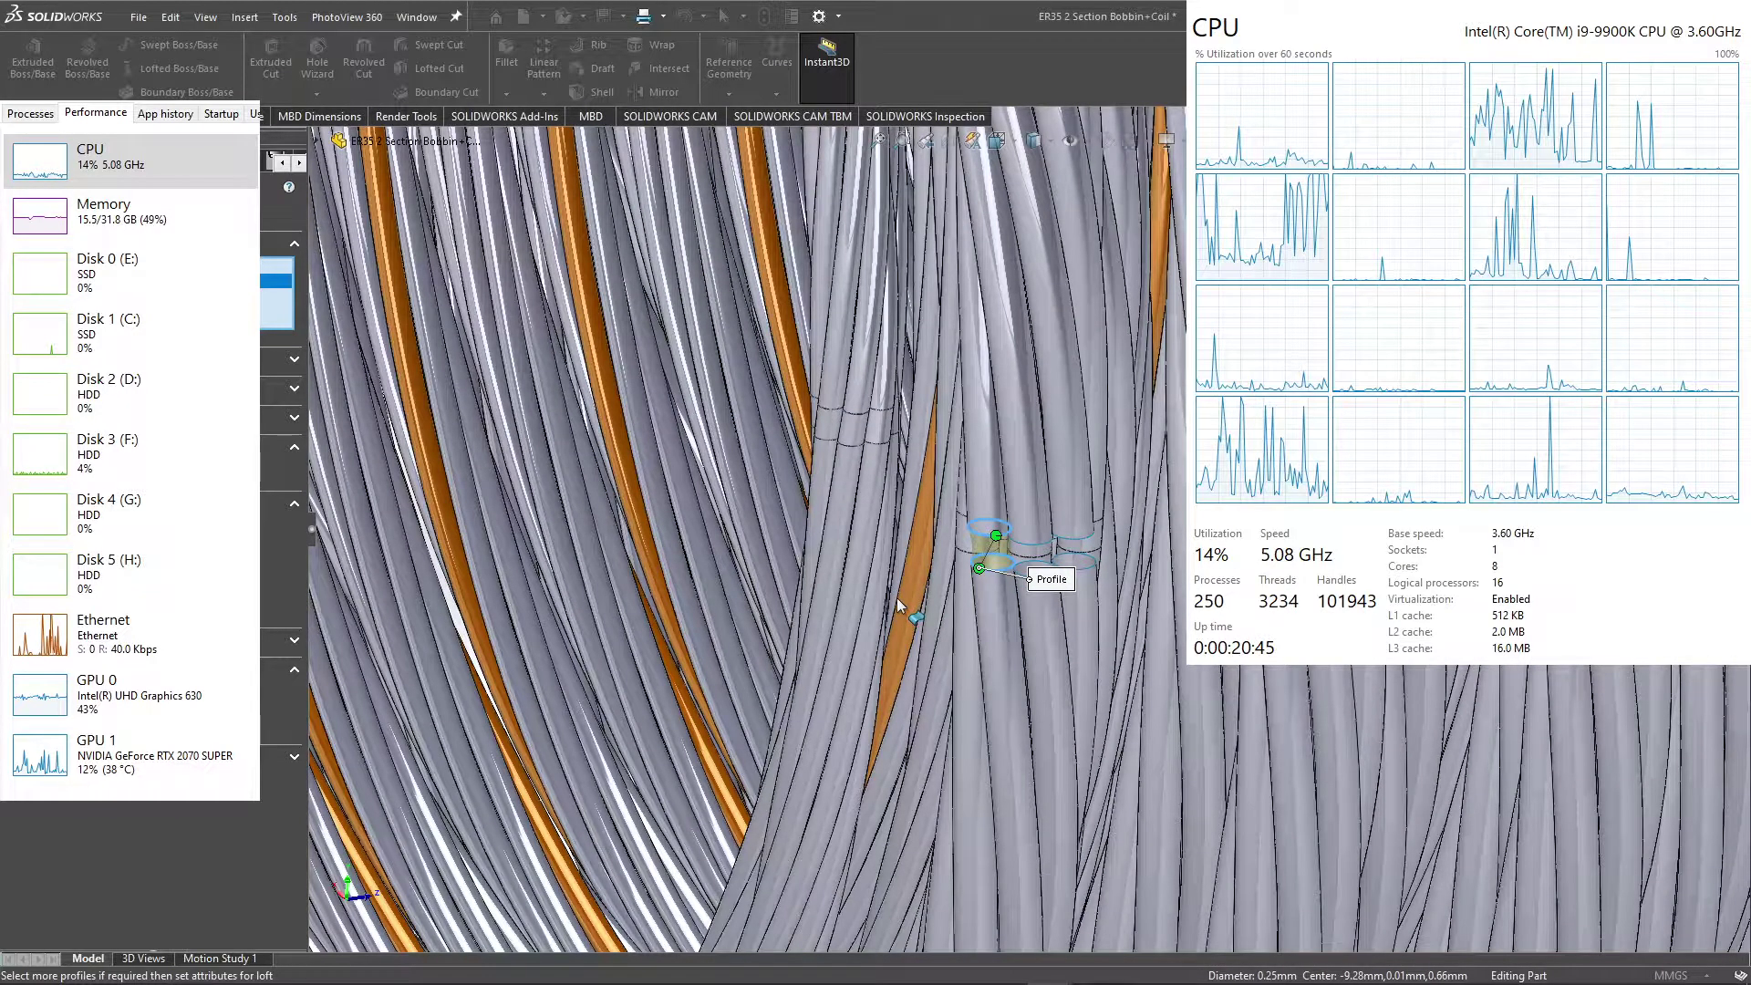
{"action": "scroll", "coordinate": [899, 606], "scroll_direction": "up", "scroll_amount": 2}
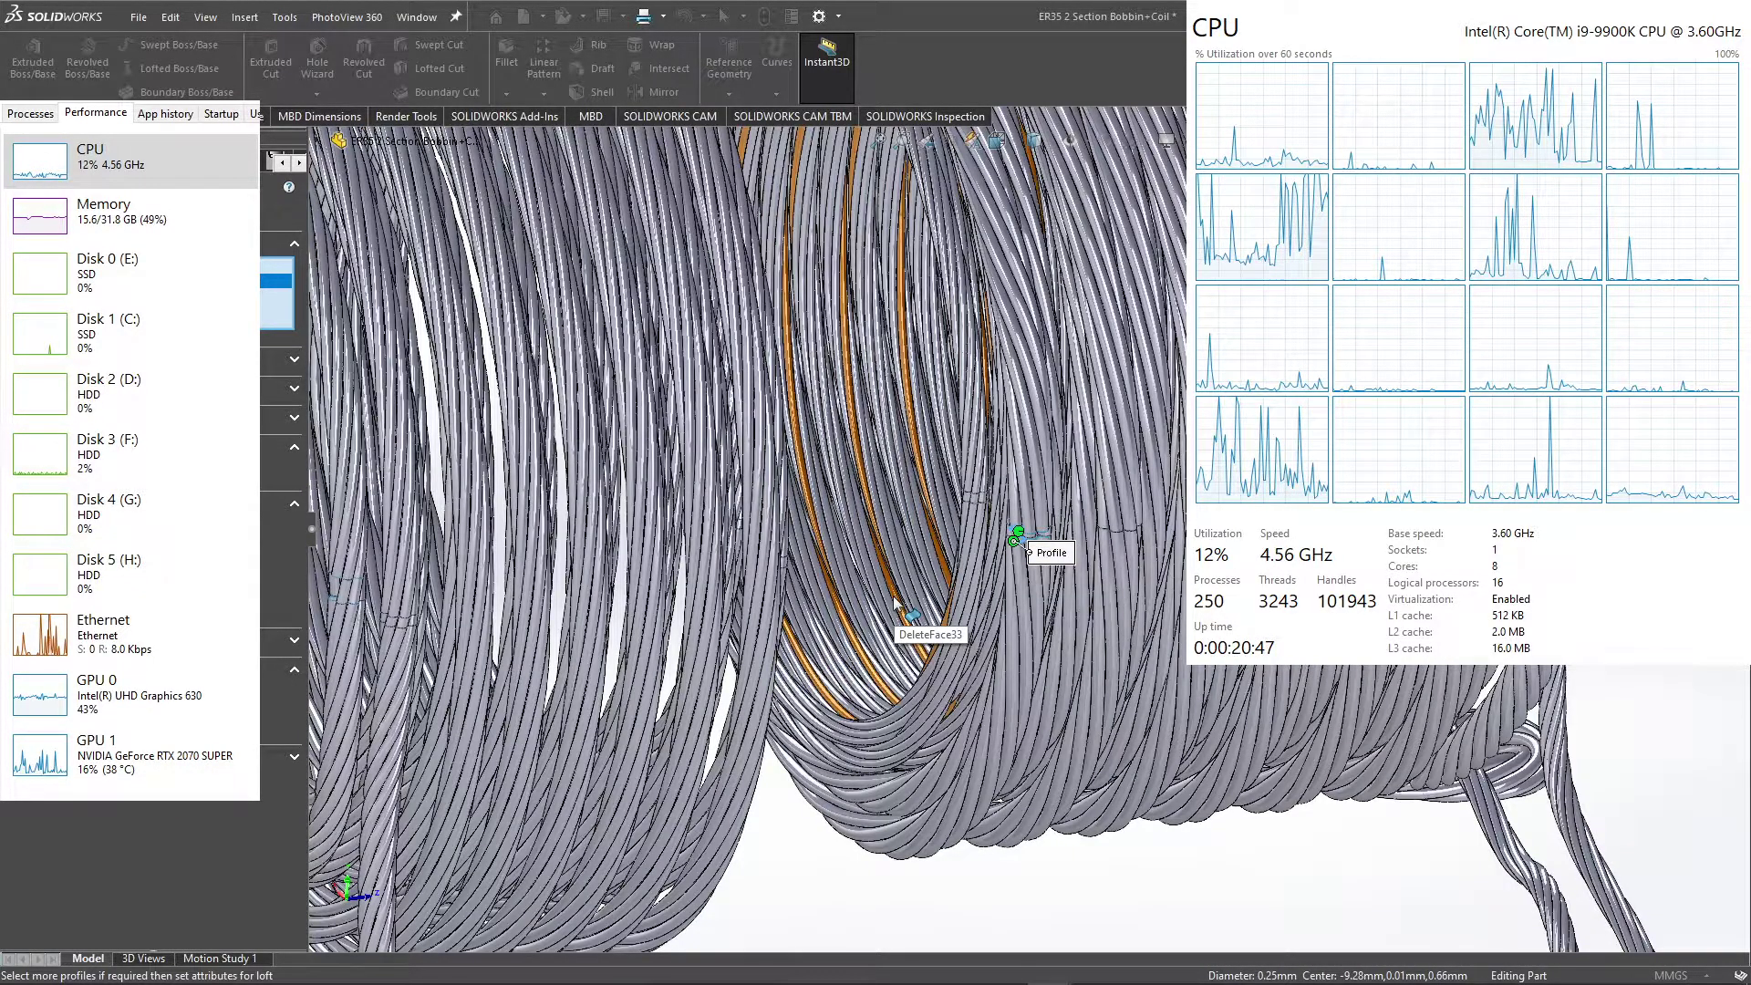
{"action": "scroll", "coordinate": [894, 601], "scroll_direction": "up", "scroll_amount": 2}
{"action": "scroll", "coordinate": [865, 595], "scroll_direction": "up", "scroll_amount": 2}
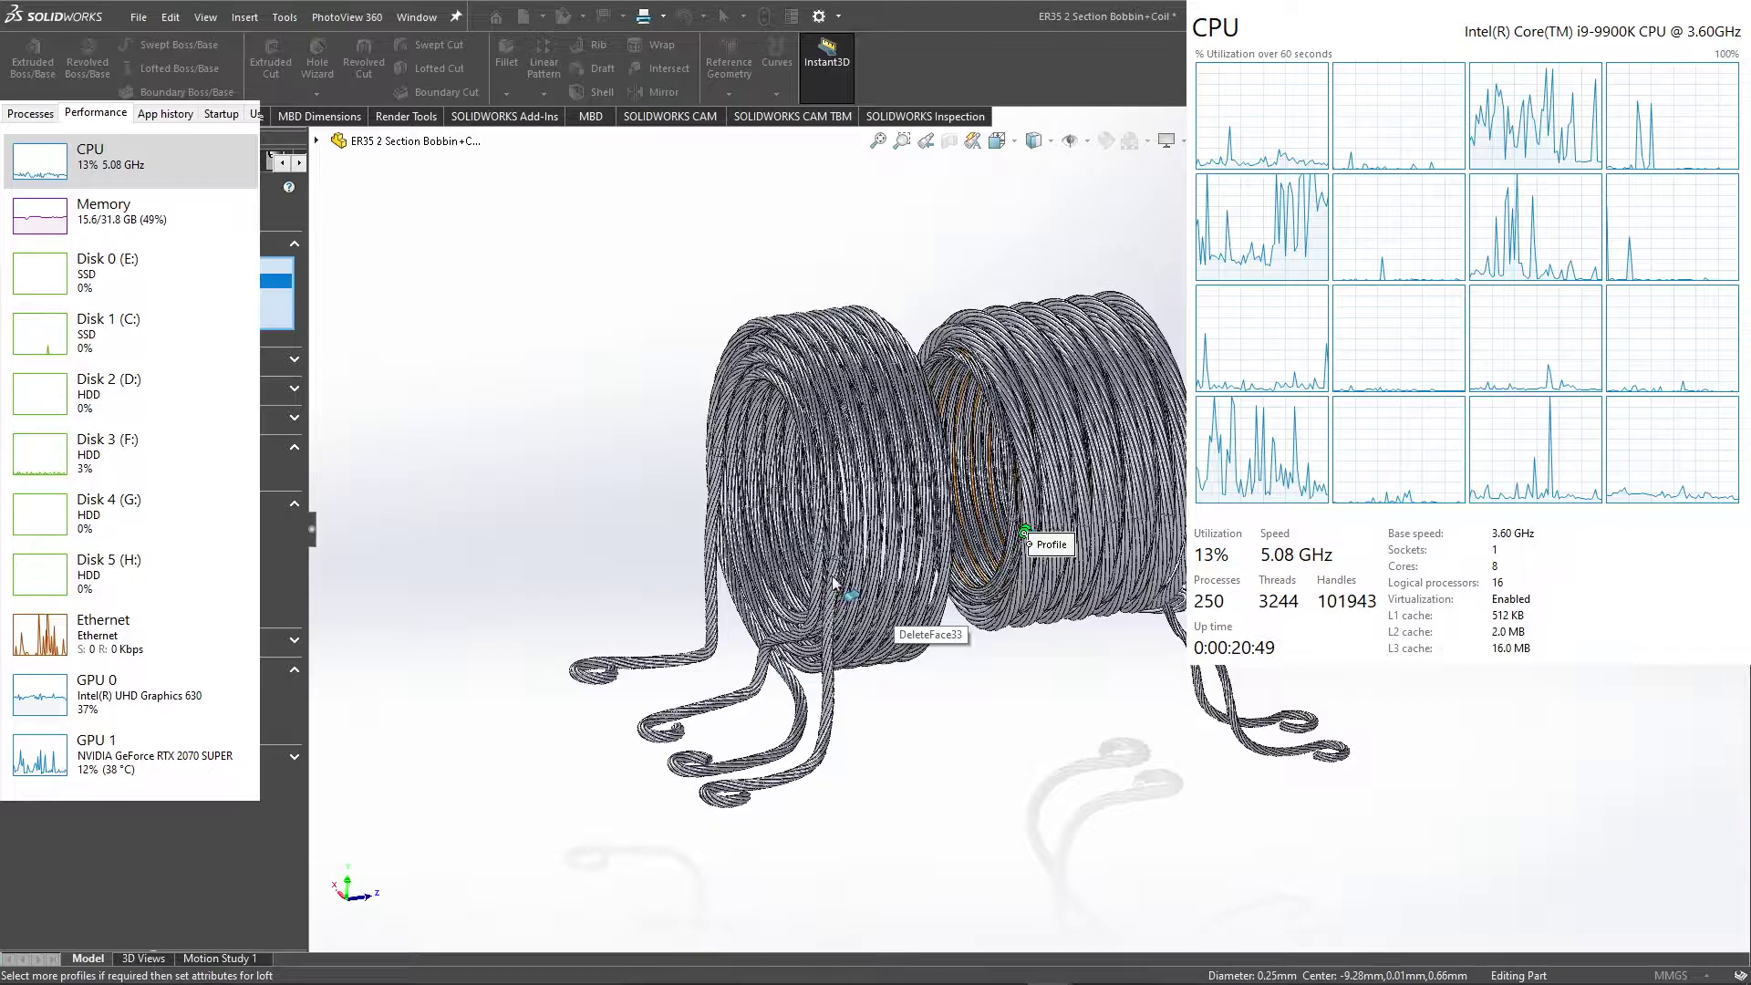
{"action": "key", "text": "f"}
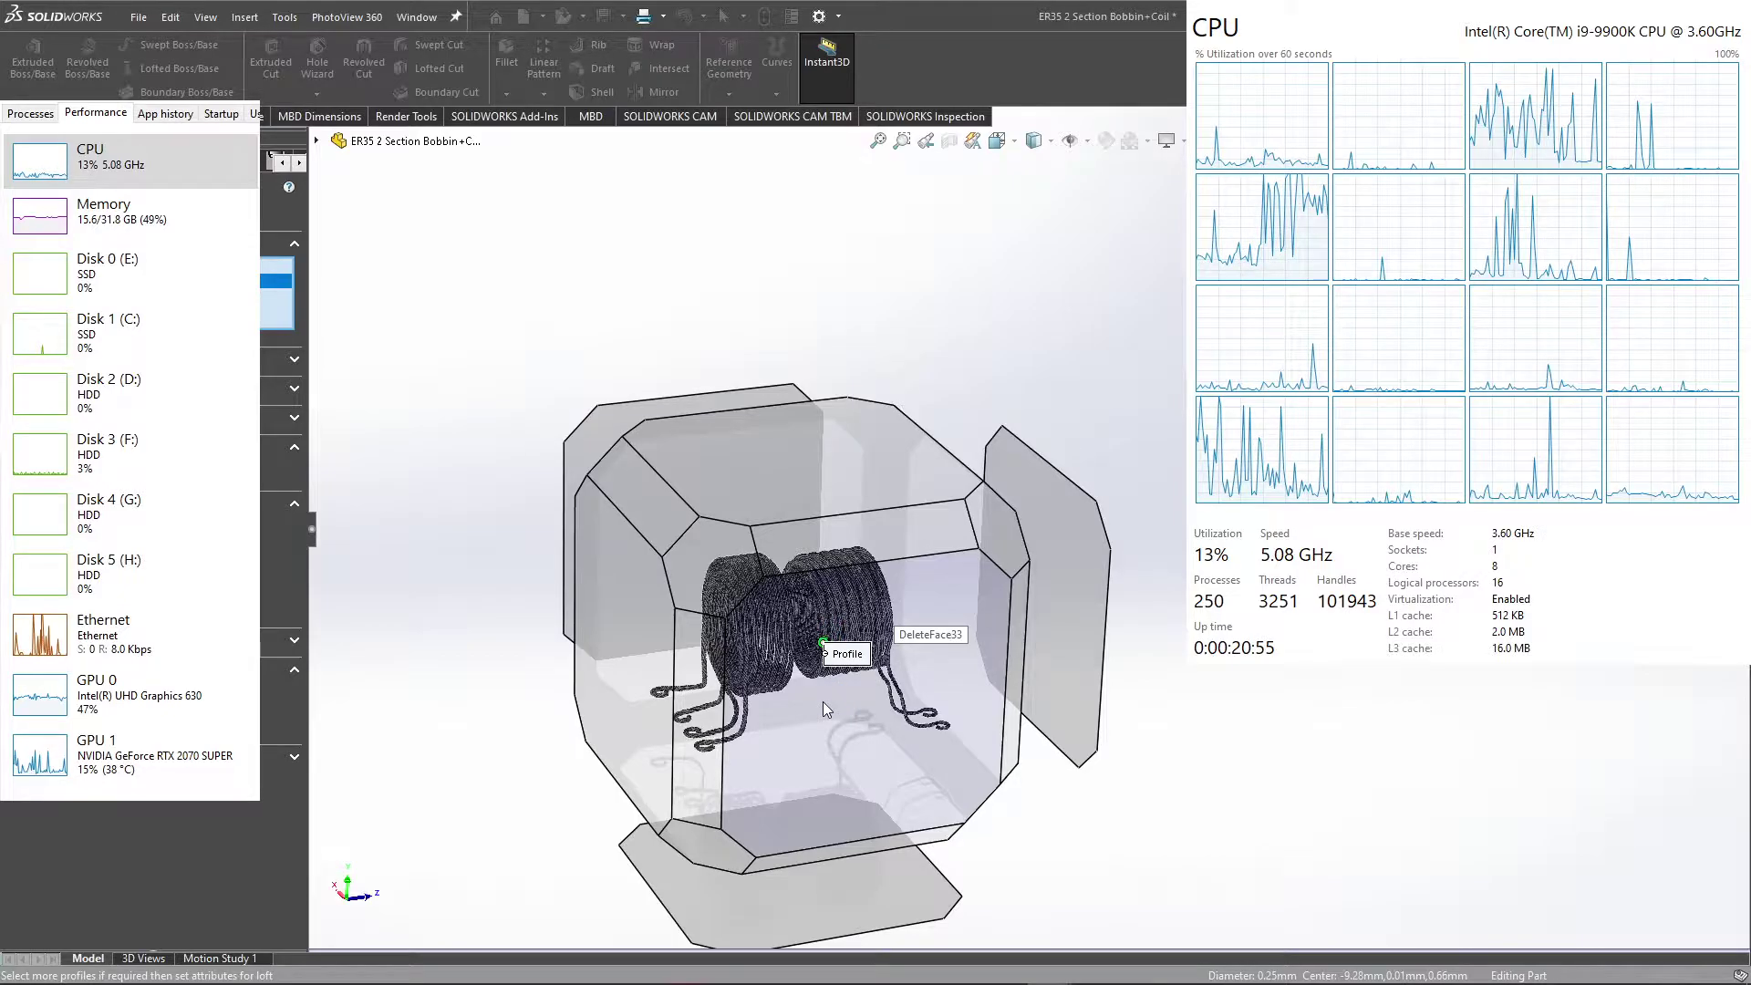
{"action": "key", "text": "Tab"}
{"action": "key", "text": "f"}
Step: In Left view, shift the loft connectors so the bridge is untwisted, then accept the loft
{"action": "key", "text": "ctrl+3"}
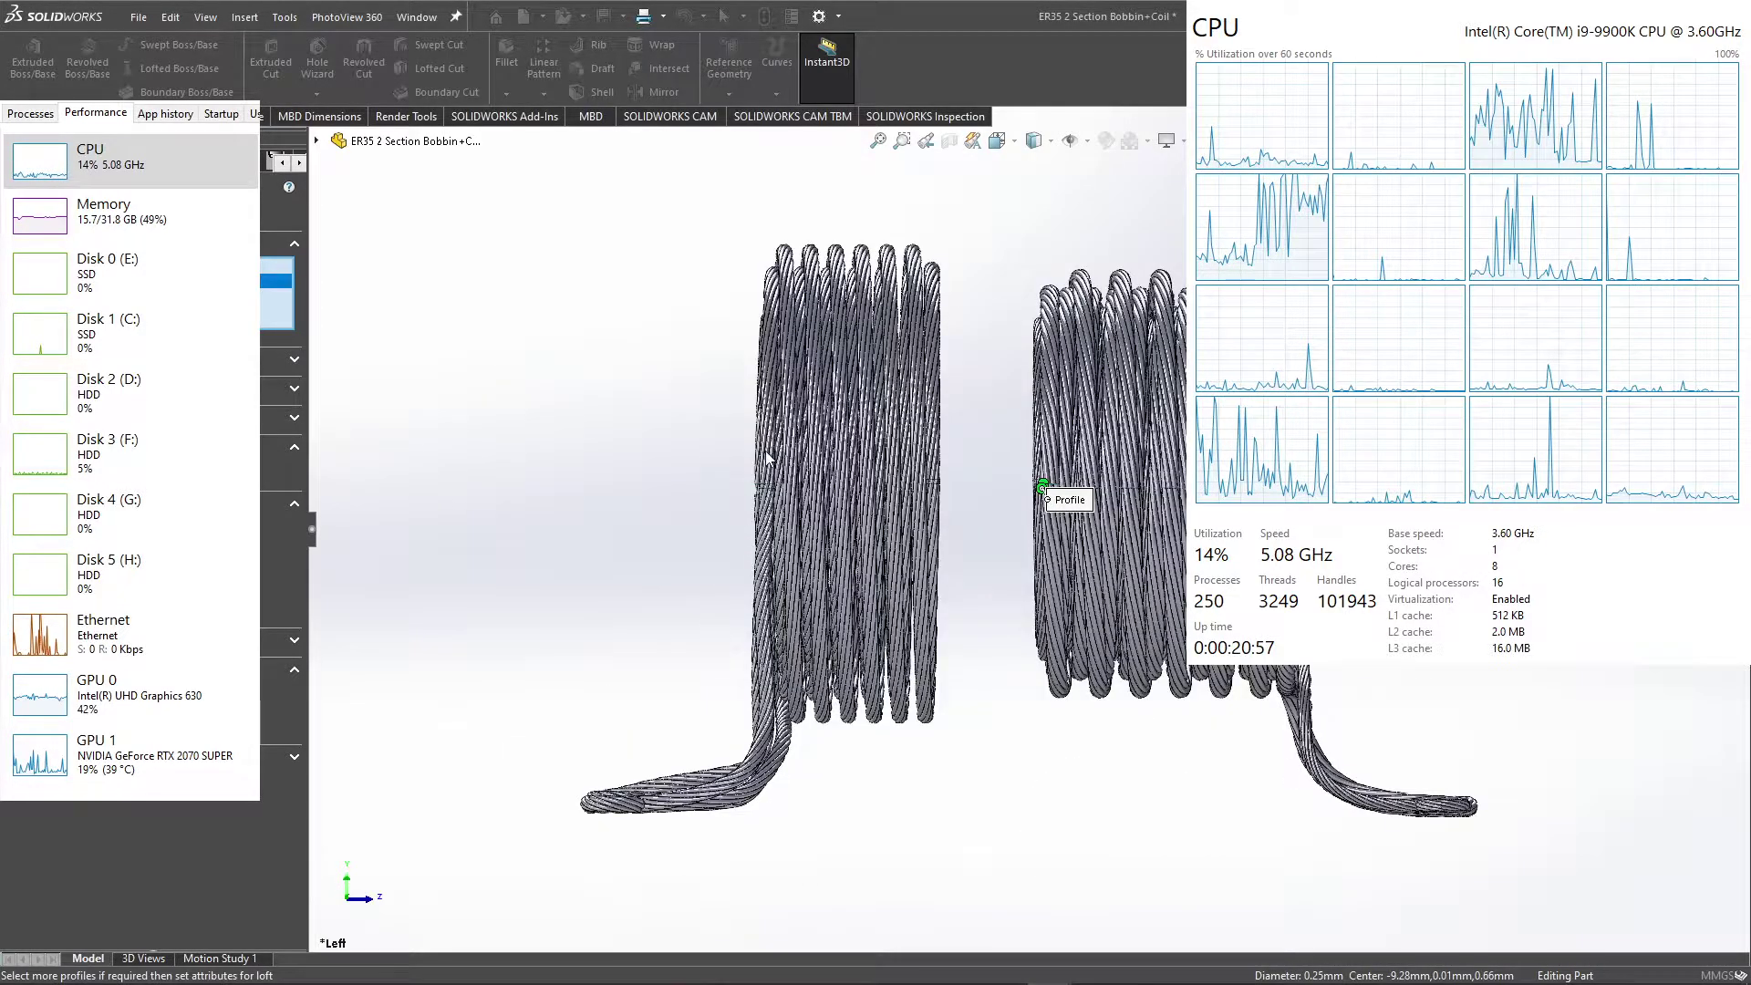
{"action": "scroll", "coordinate": [1026, 452], "scroll_direction": "down", "scroll_amount": 3}
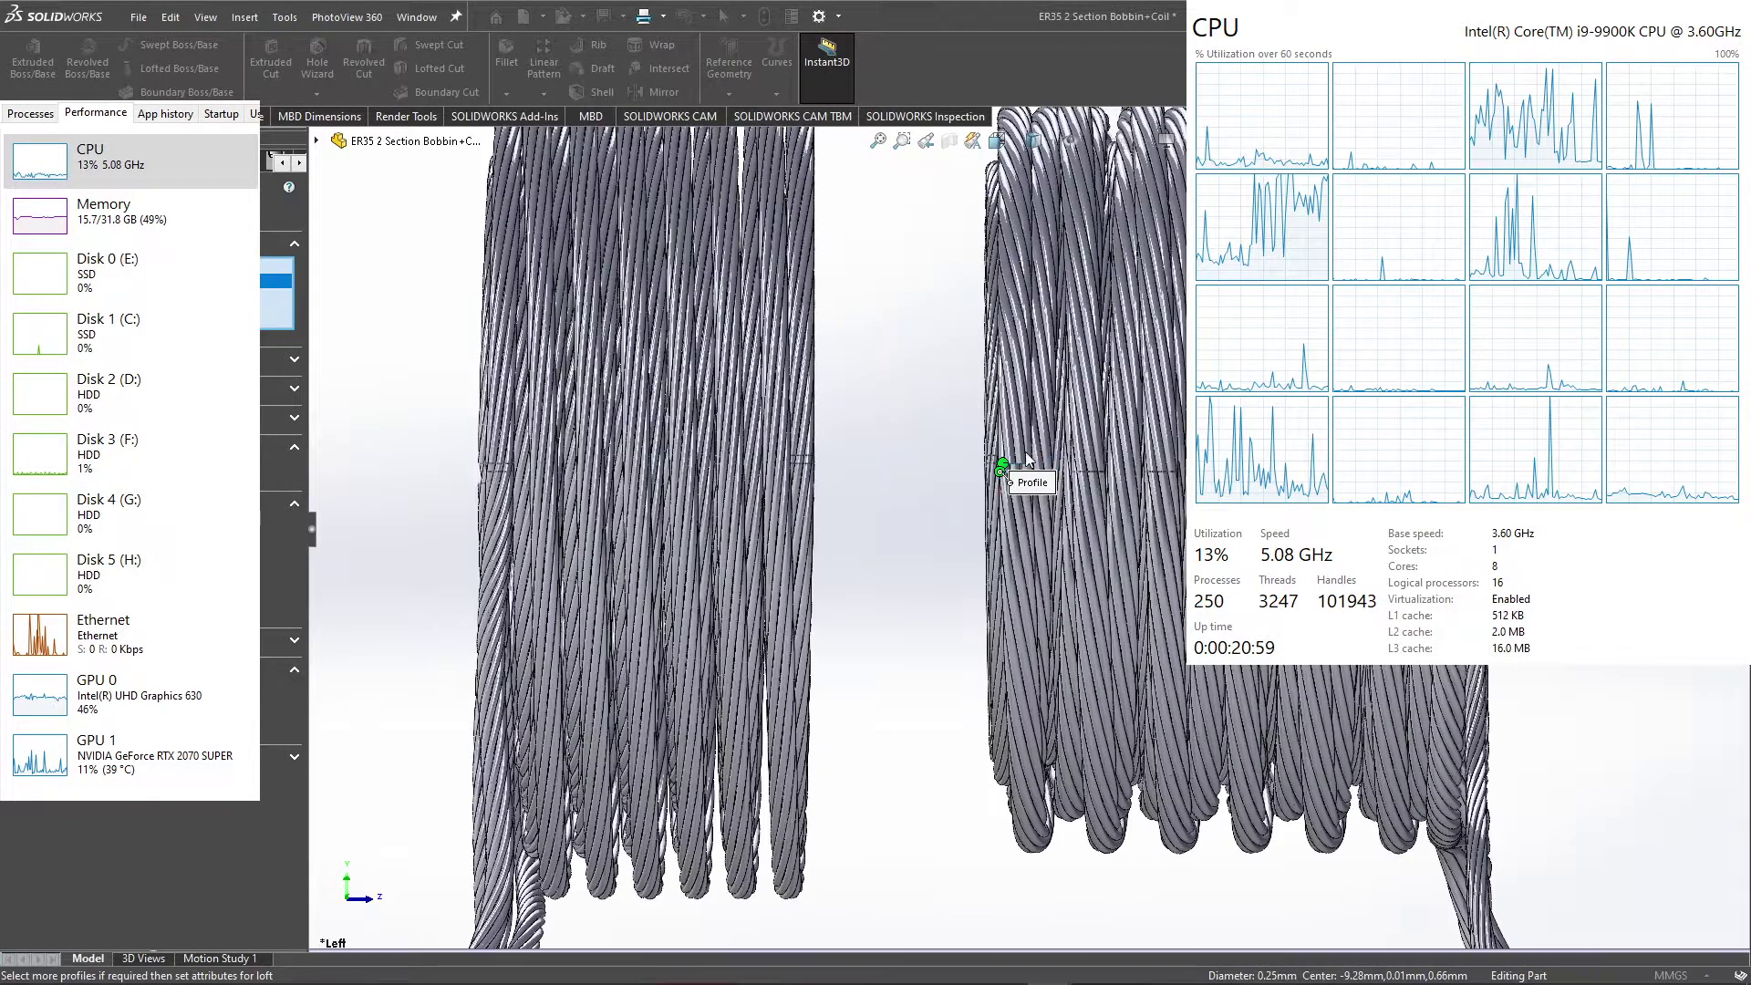
{"action": "scroll", "coordinate": [997, 476], "scroll_direction": "down", "scroll_amount": 2}
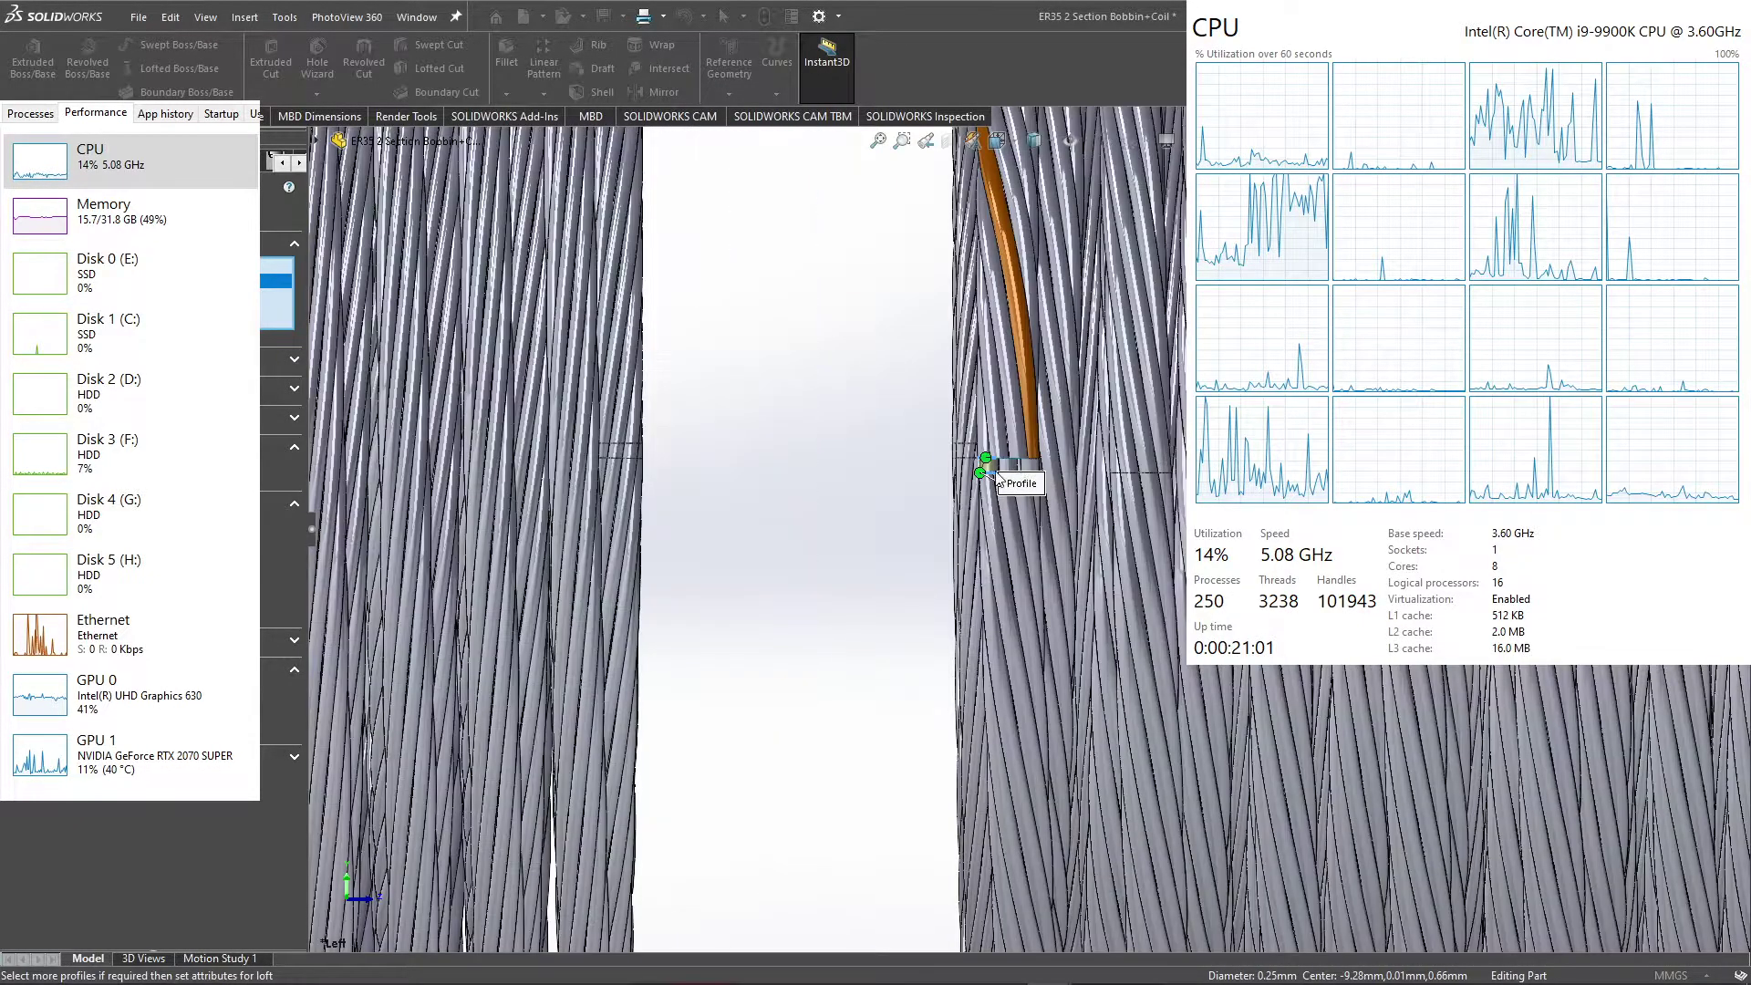
{"action": "scroll", "coordinate": [1007, 452], "scroll_direction": "down", "scroll_amount": 1}
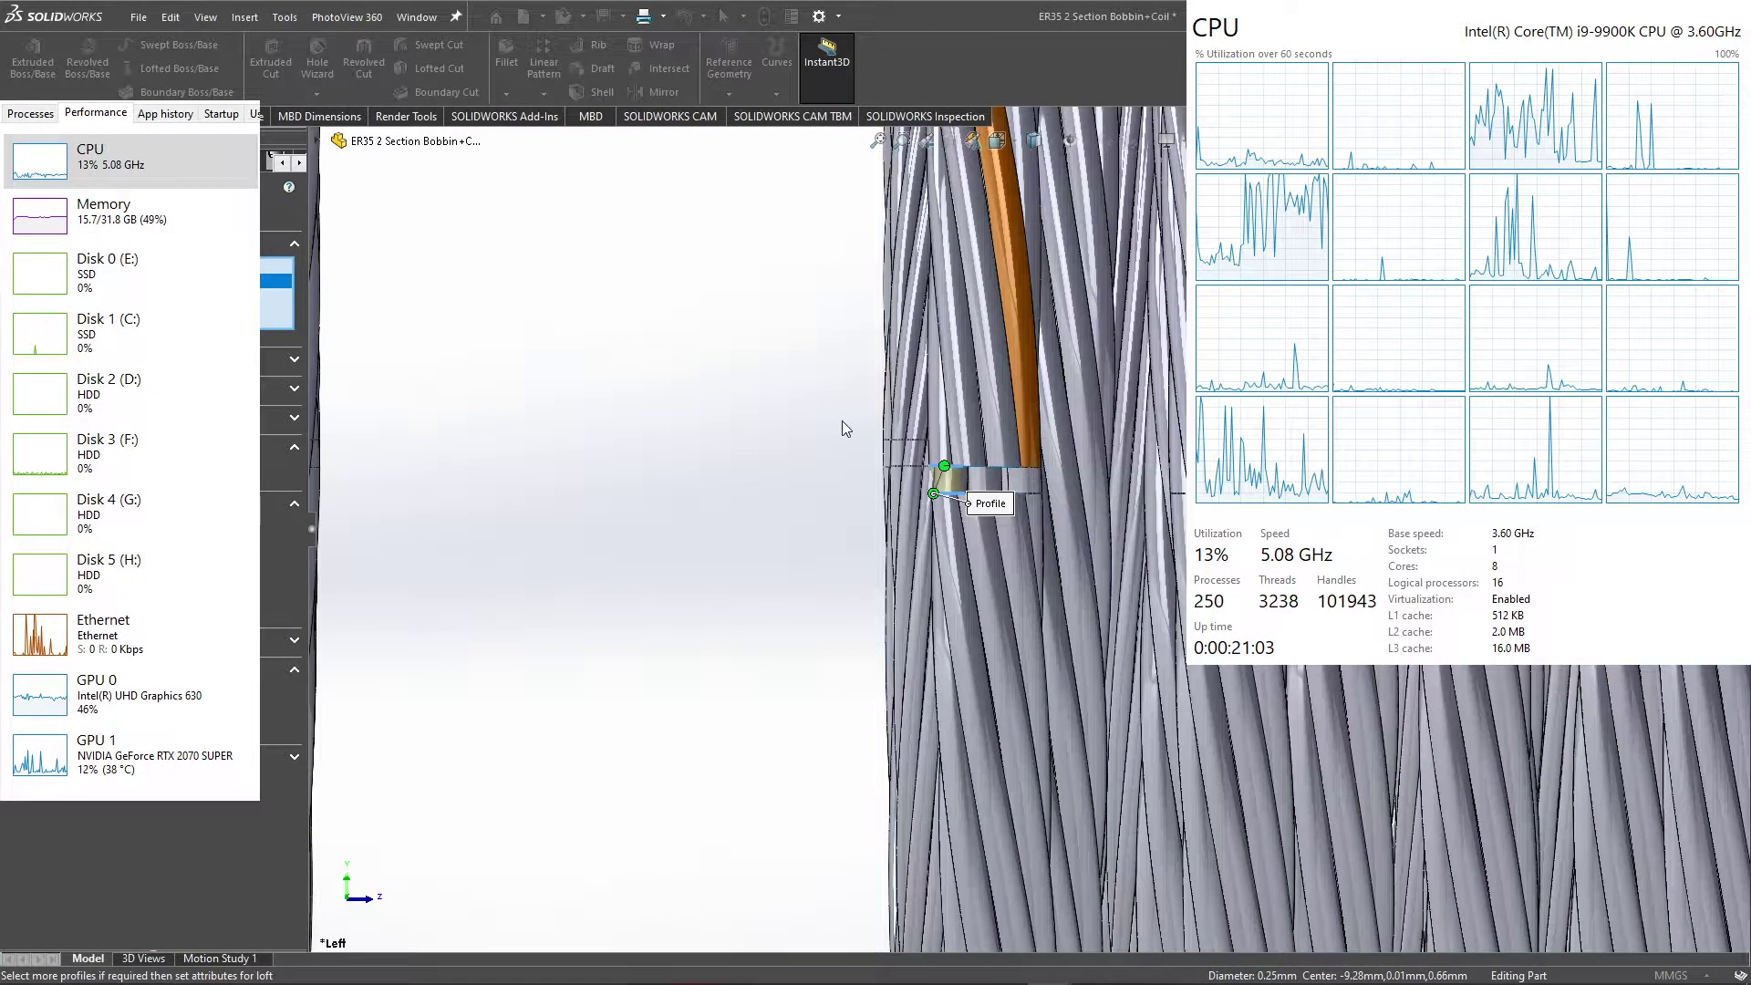
{"action": "scroll", "coordinate": [841, 419], "scroll_direction": "down", "scroll_amount": 2}
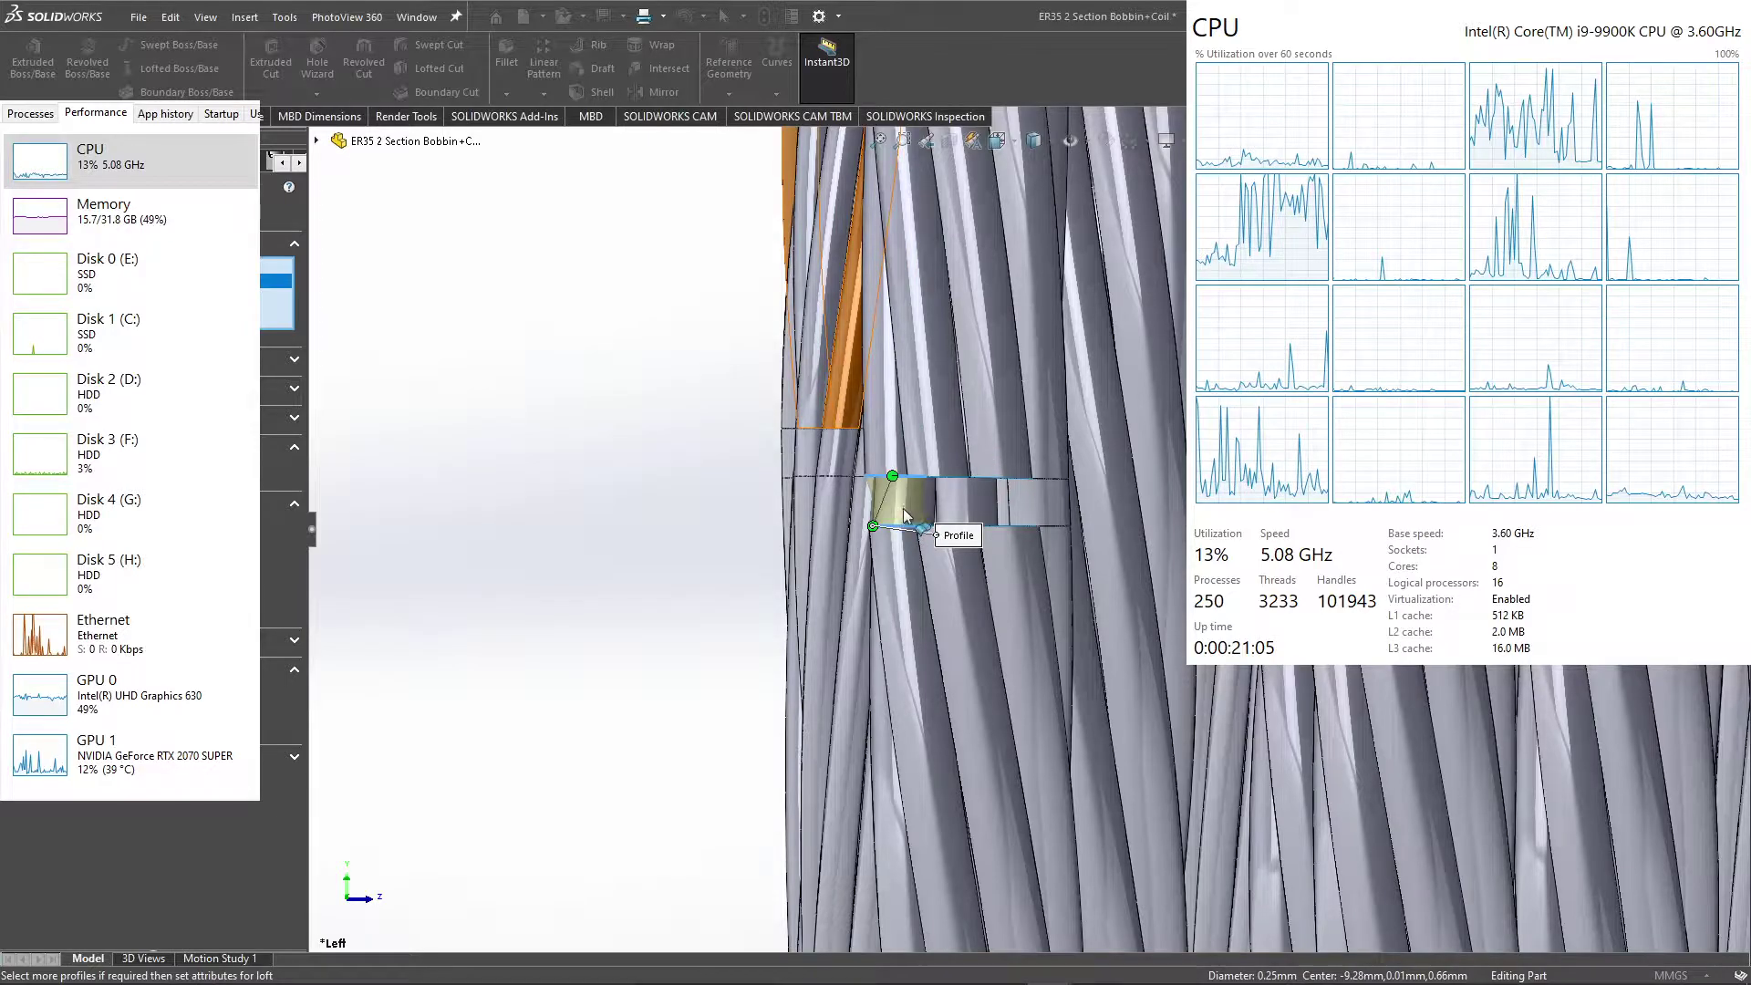
{"action": "scroll", "coordinate": [912, 489], "scroll_direction": "down", "scroll_amount": 1}
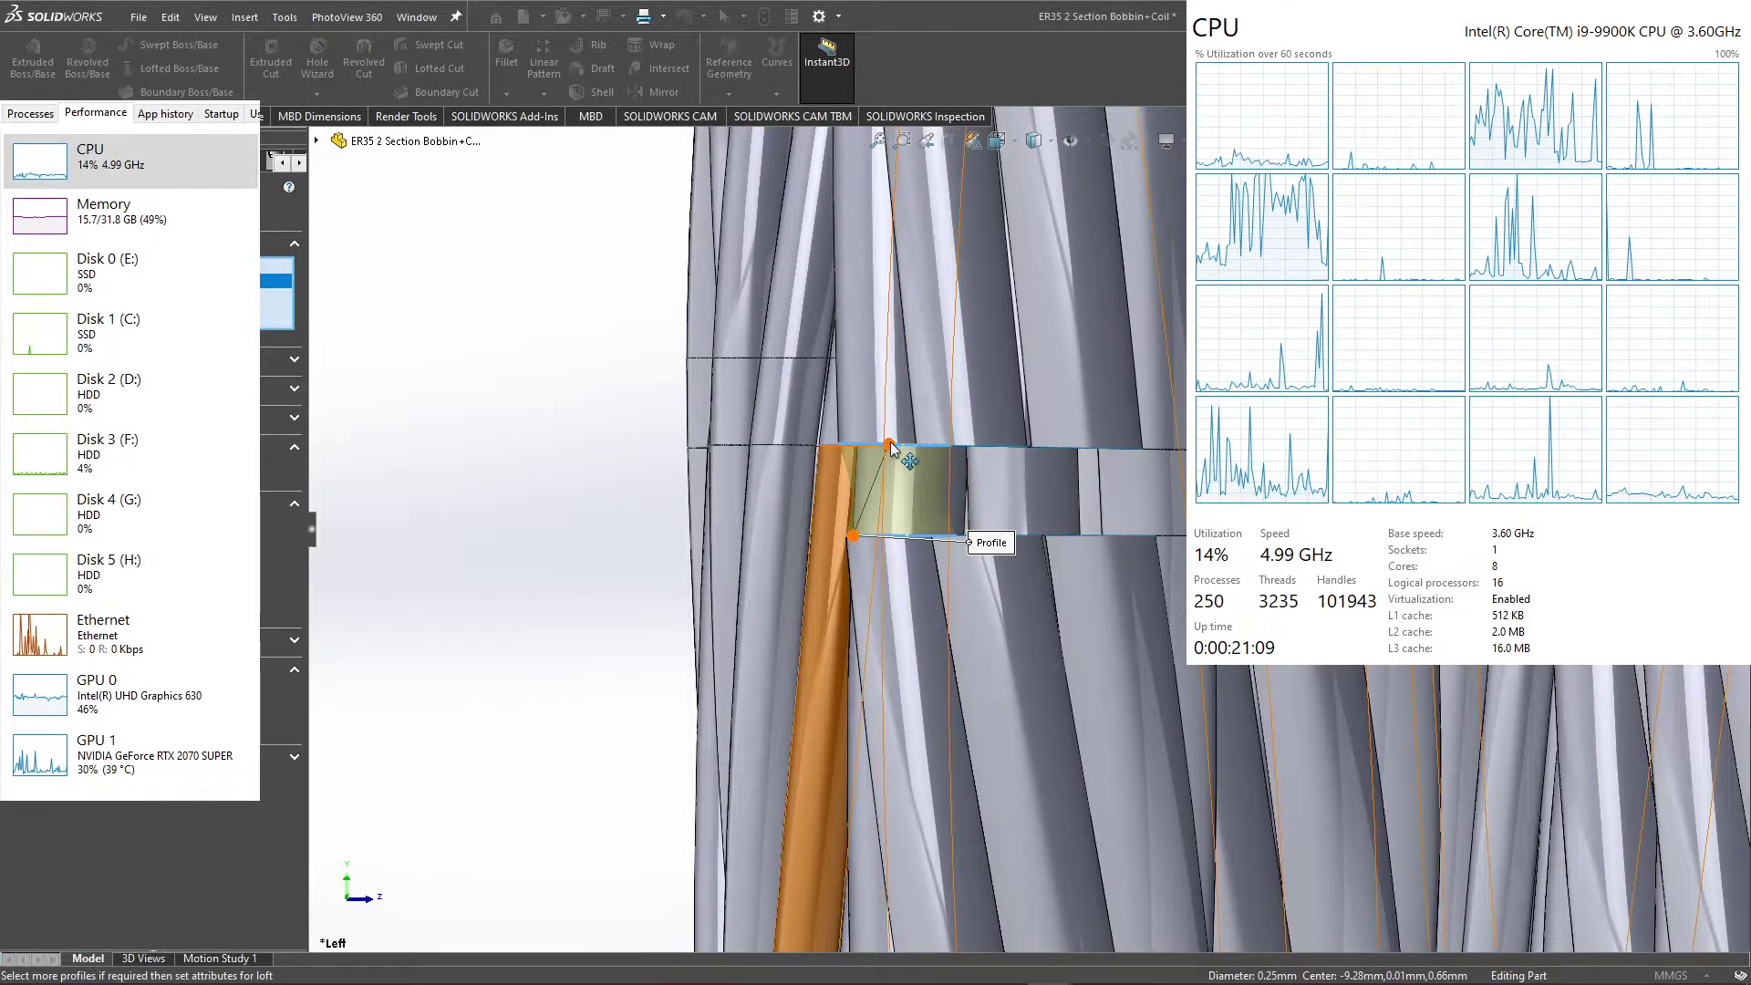
{"action": "left_click_drag", "start_coordinate": [834, 452], "coordinate": [838, 445]}
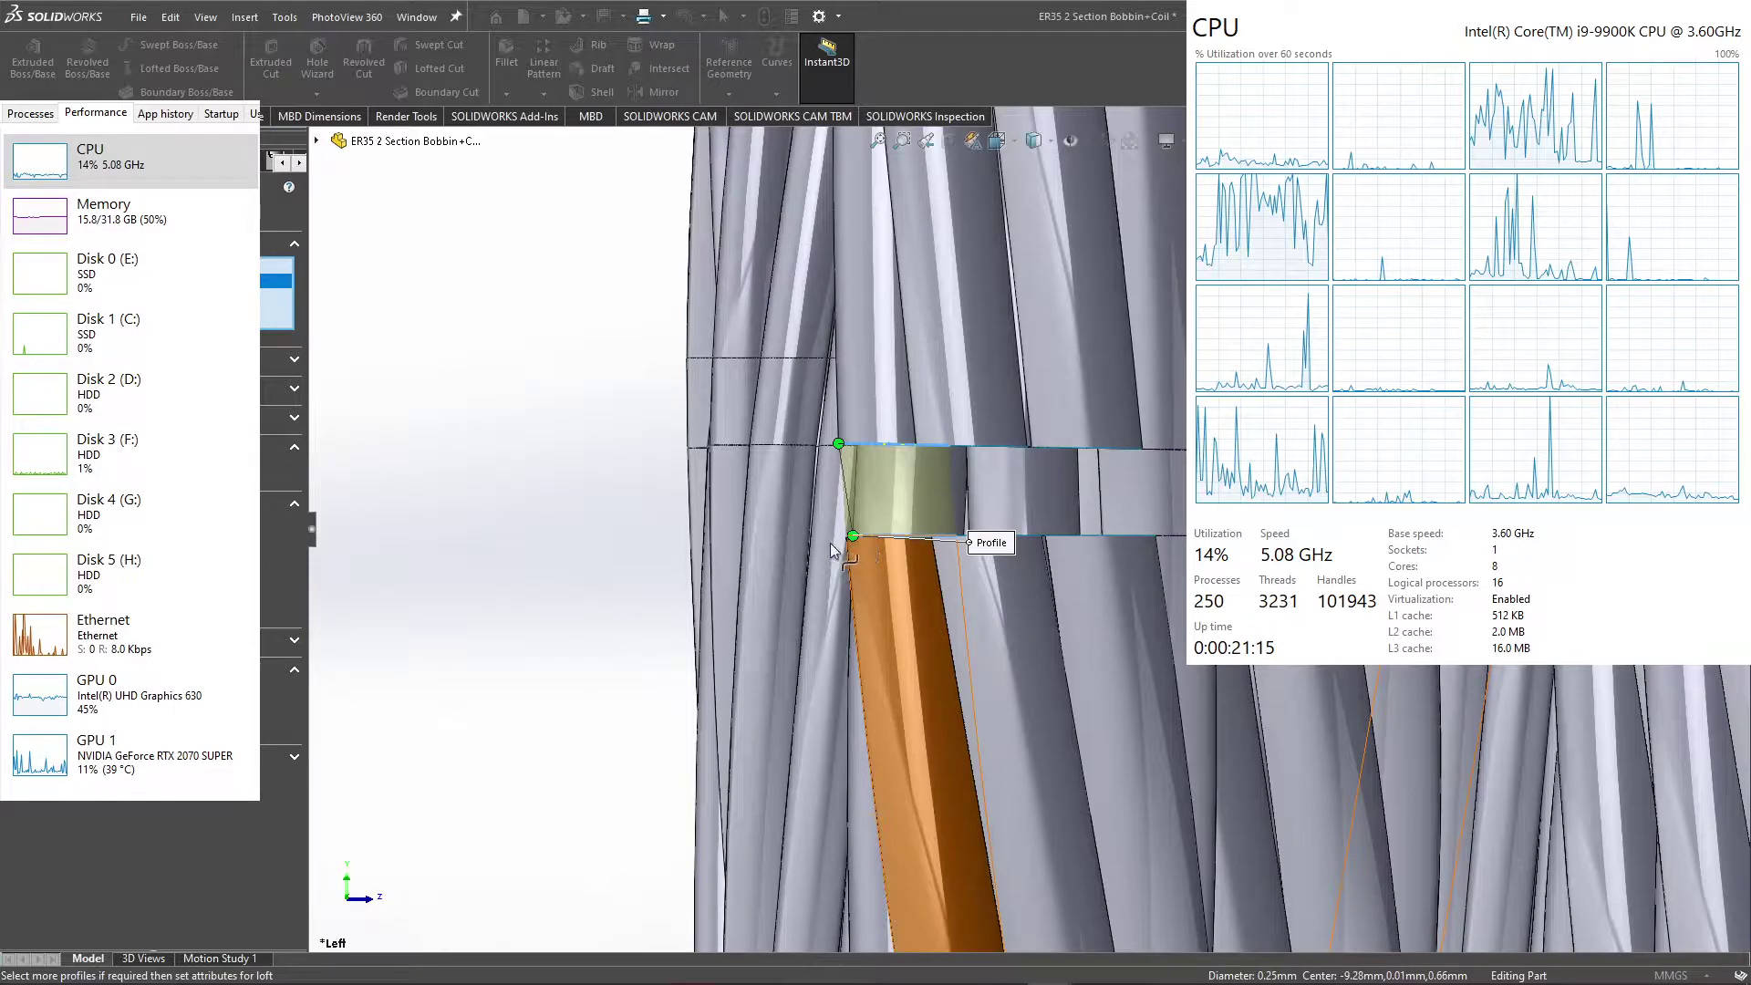
{"action": "mouse_move", "coordinate": [853, 536]}
{"action": "left_mouse_down"}
{"action": "mouse_move", "coordinate": [889, 535]}
{"action": "mouse_move", "coordinate": [682, 524]}
{"action": "left_mouse_up"}
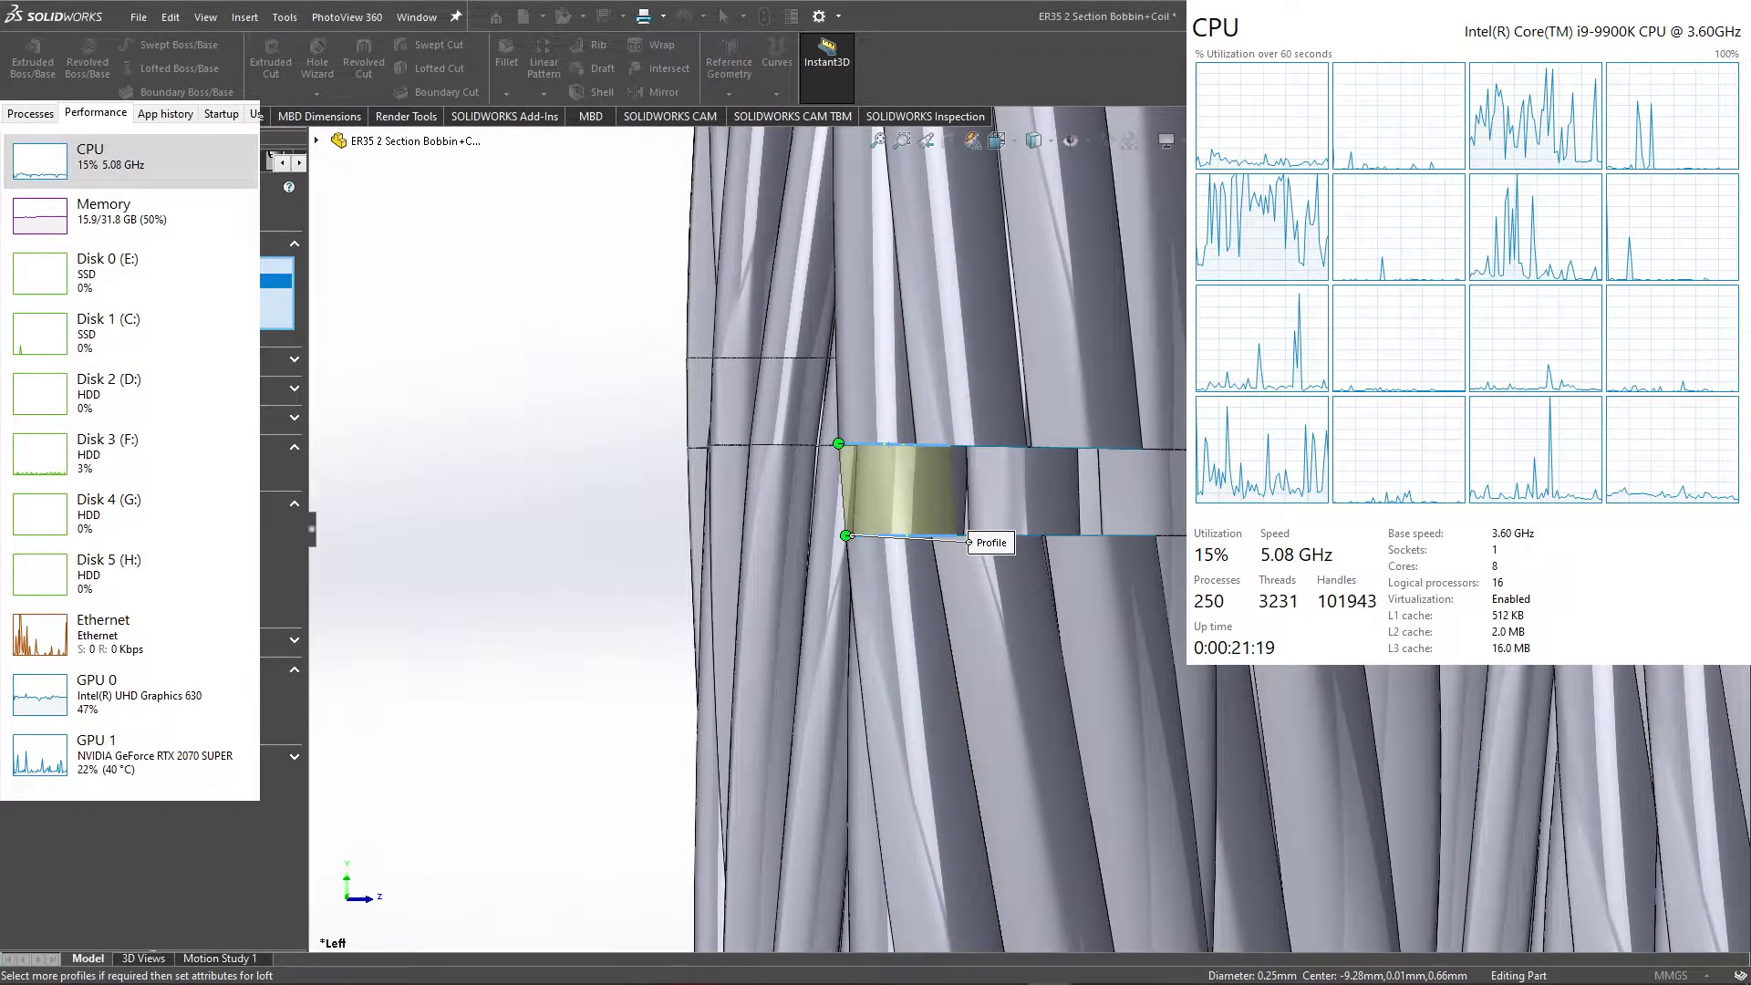
{"action": "key", "text": "Return"}
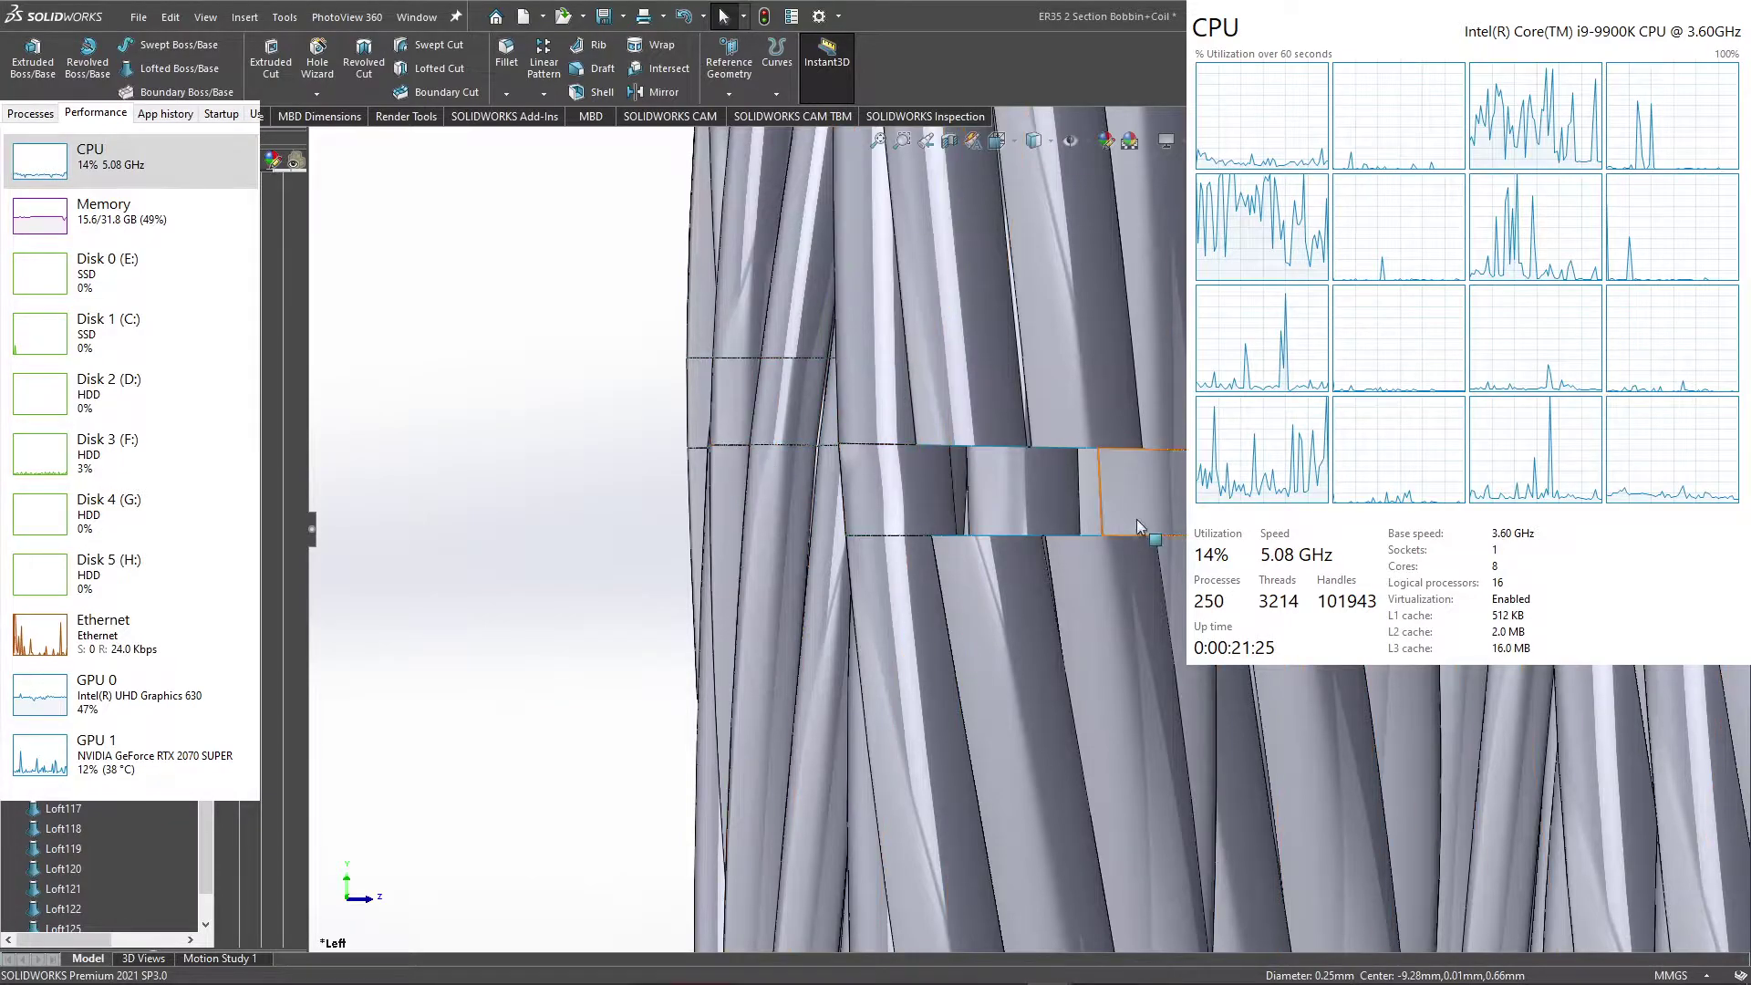
Step: Orbit and zoom around the coil to locate the next gap in the twisted strands
{"action": "middle_click_drag", "start_coordinate": [1138, 527], "coordinate": [1172, 593]}
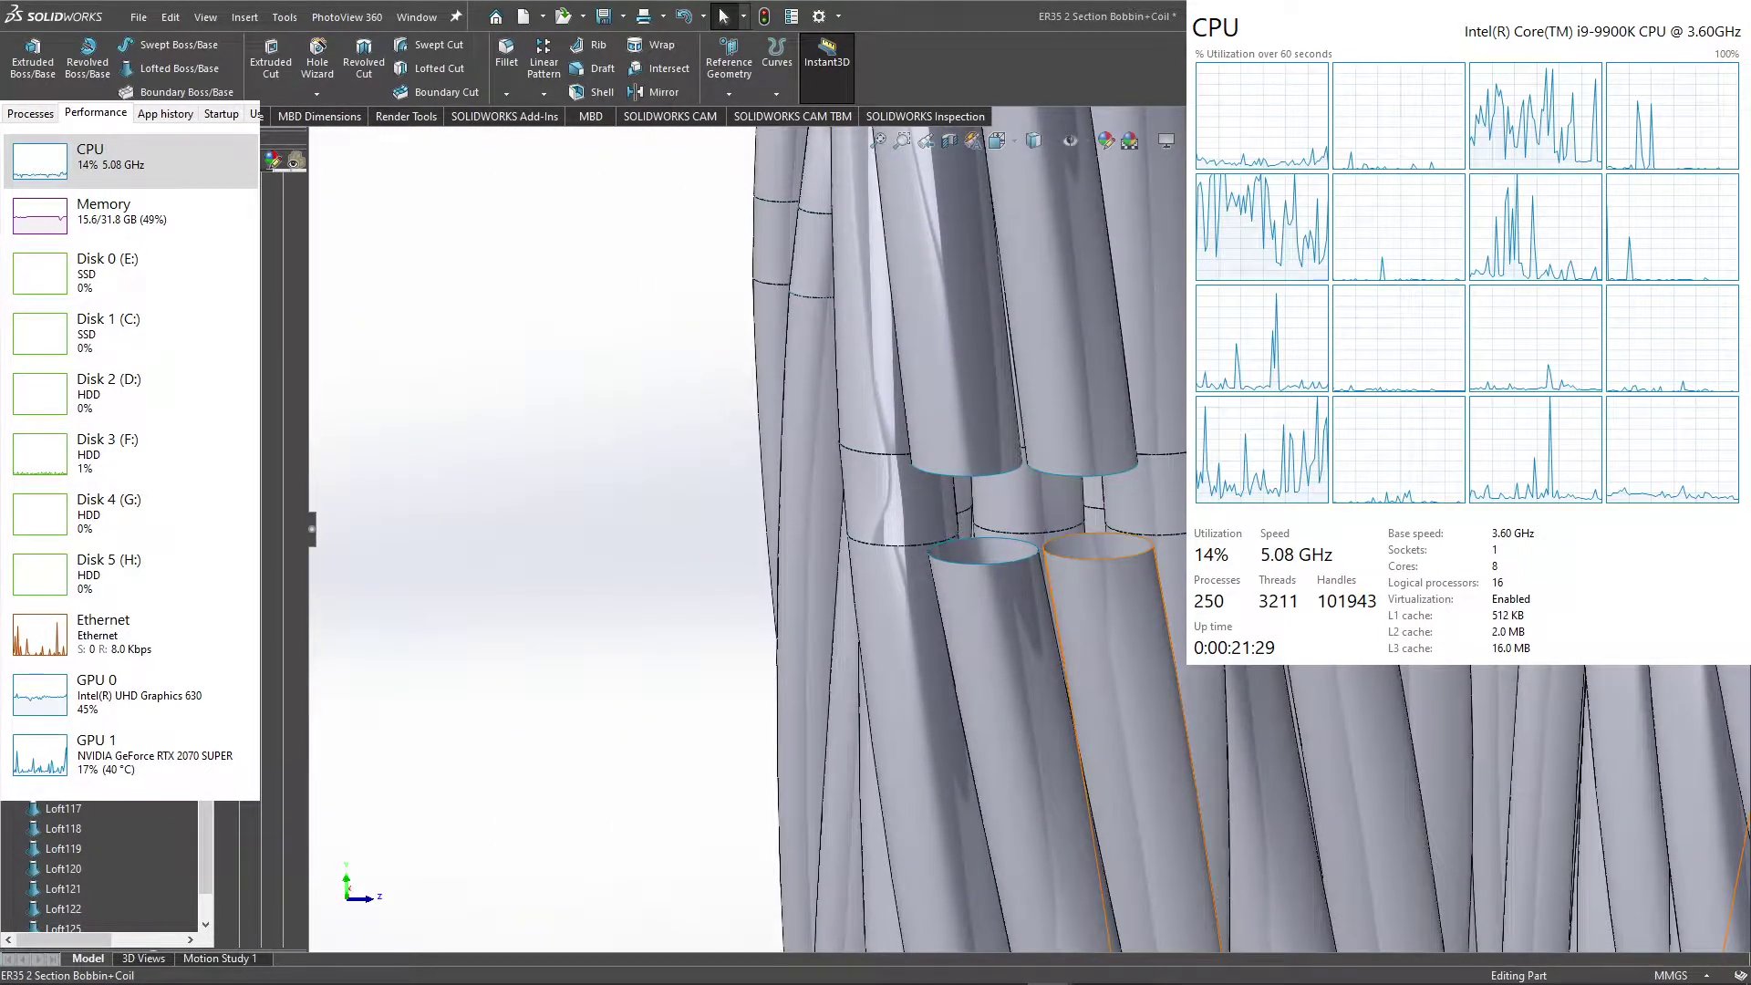
{"action": "left_click", "coordinate": [70, 230]}
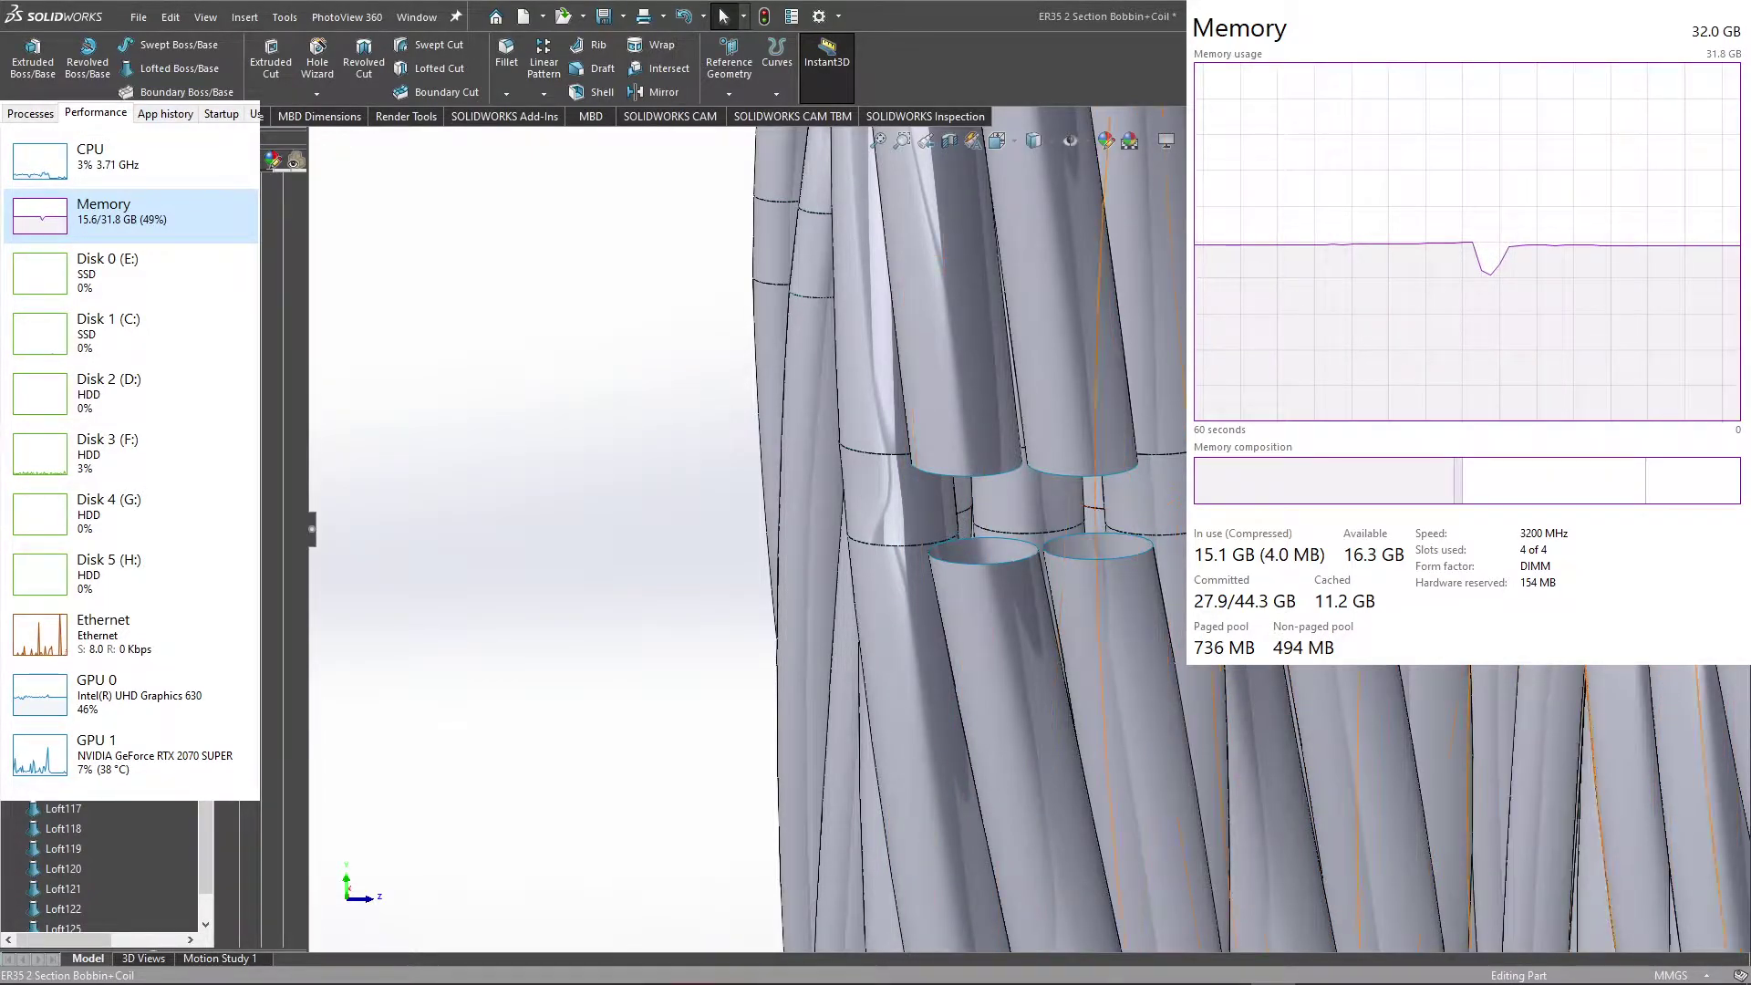
{"action": "middle_click_drag", "start_coordinate": [1095, 511], "coordinate": [872, 471]}
{"action": "scroll", "coordinate": [1000, 484], "scroll_direction": "up", "scroll_amount": 2}
{"action": "scroll", "coordinate": [1000, 483], "scroll_direction": "up", "scroll_amount": 2}
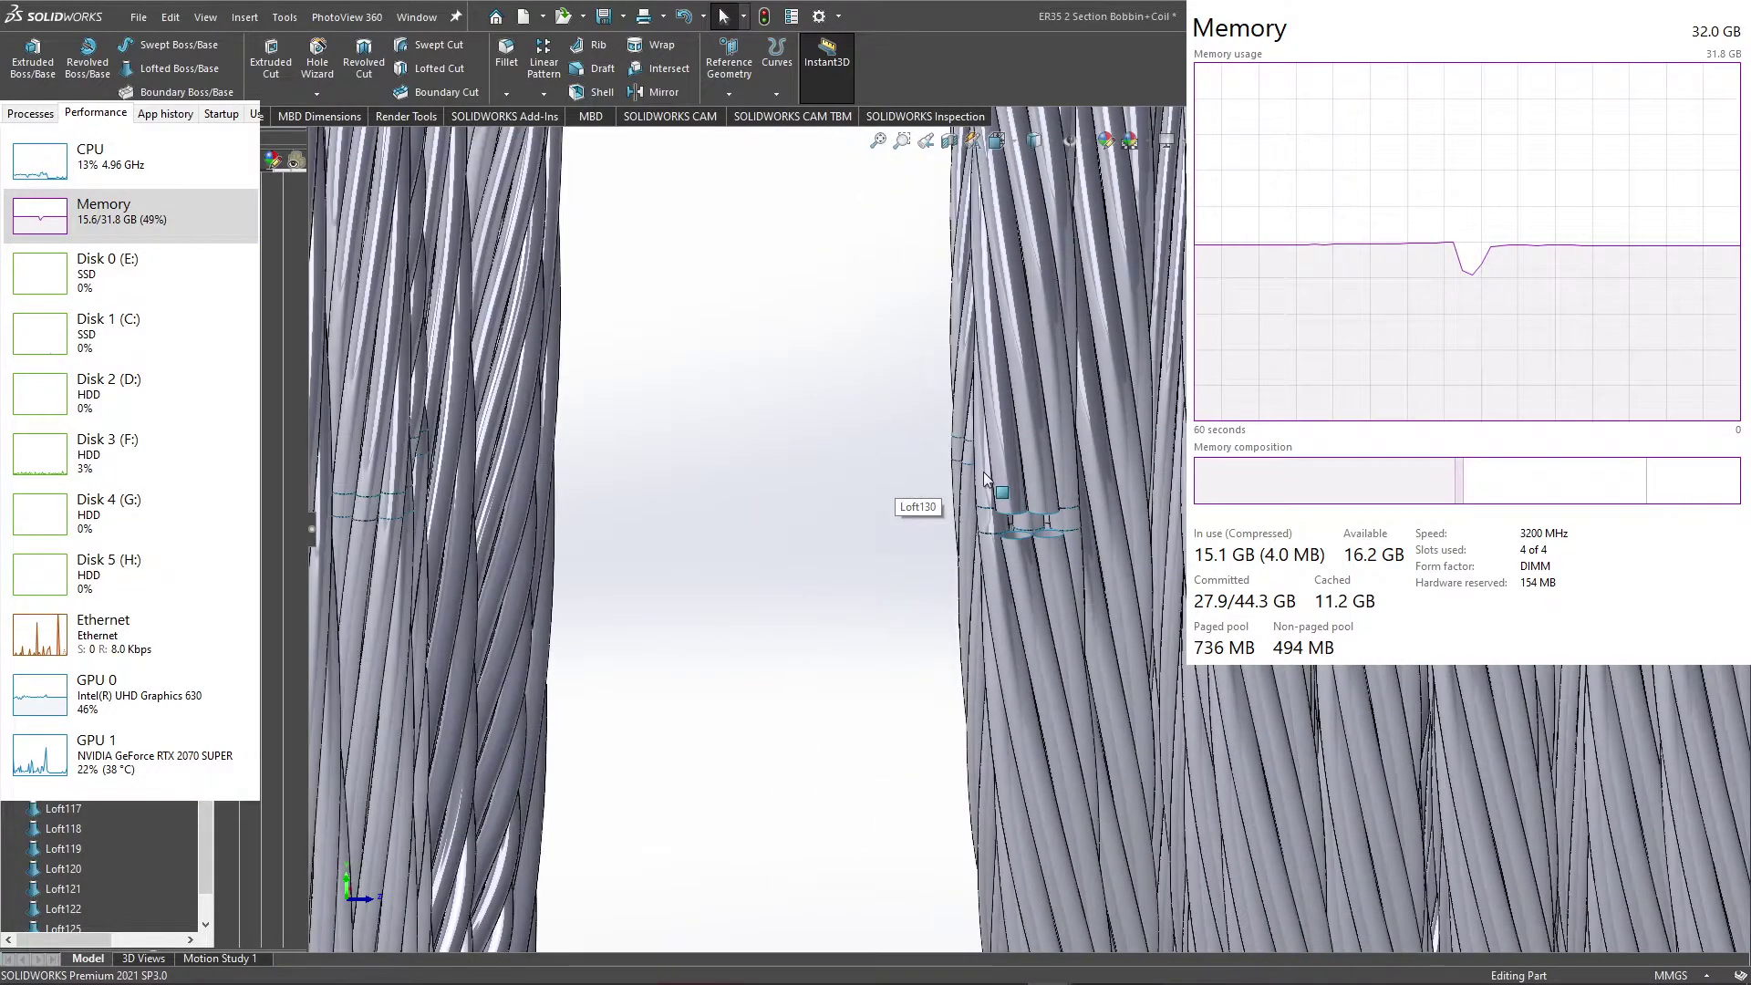
{"action": "scroll", "coordinate": [1056, 498], "scroll_direction": "up", "scroll_amount": 2}
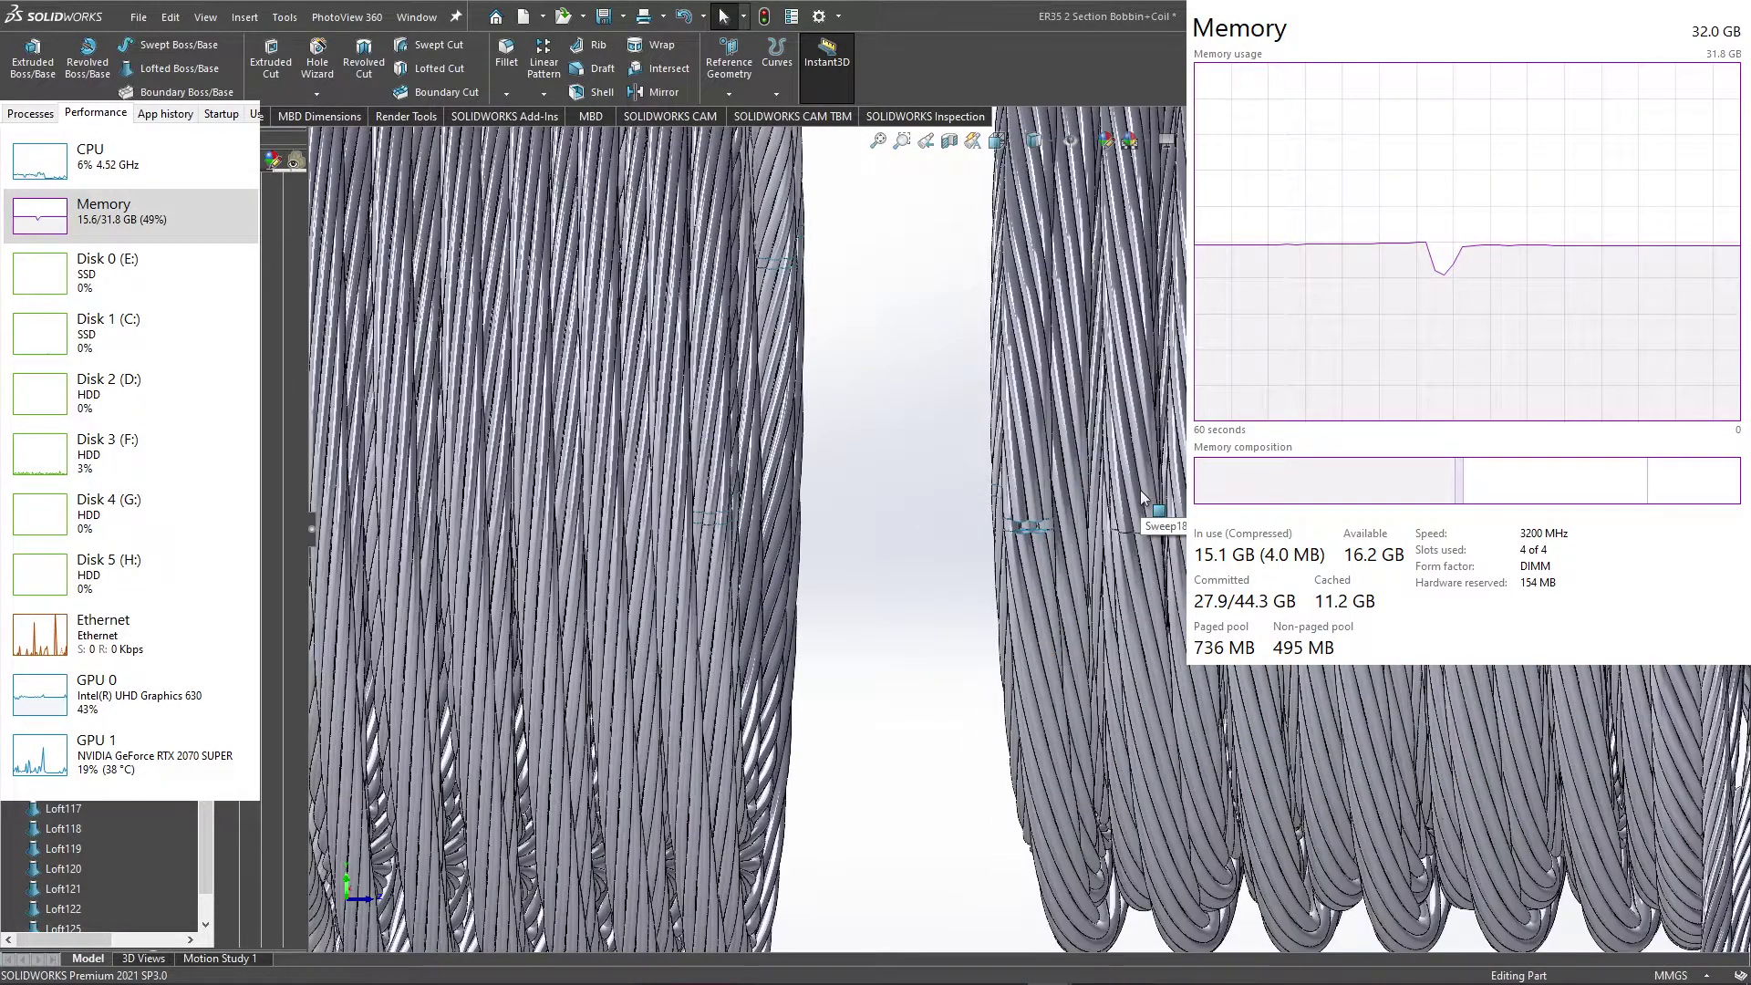
{"action": "scroll", "coordinate": [1131, 497], "scroll_direction": "up", "scroll_amount": 2}
{"action": "middle_click_drag", "start_coordinate": [1069, 507], "coordinate": [1038, 534]}
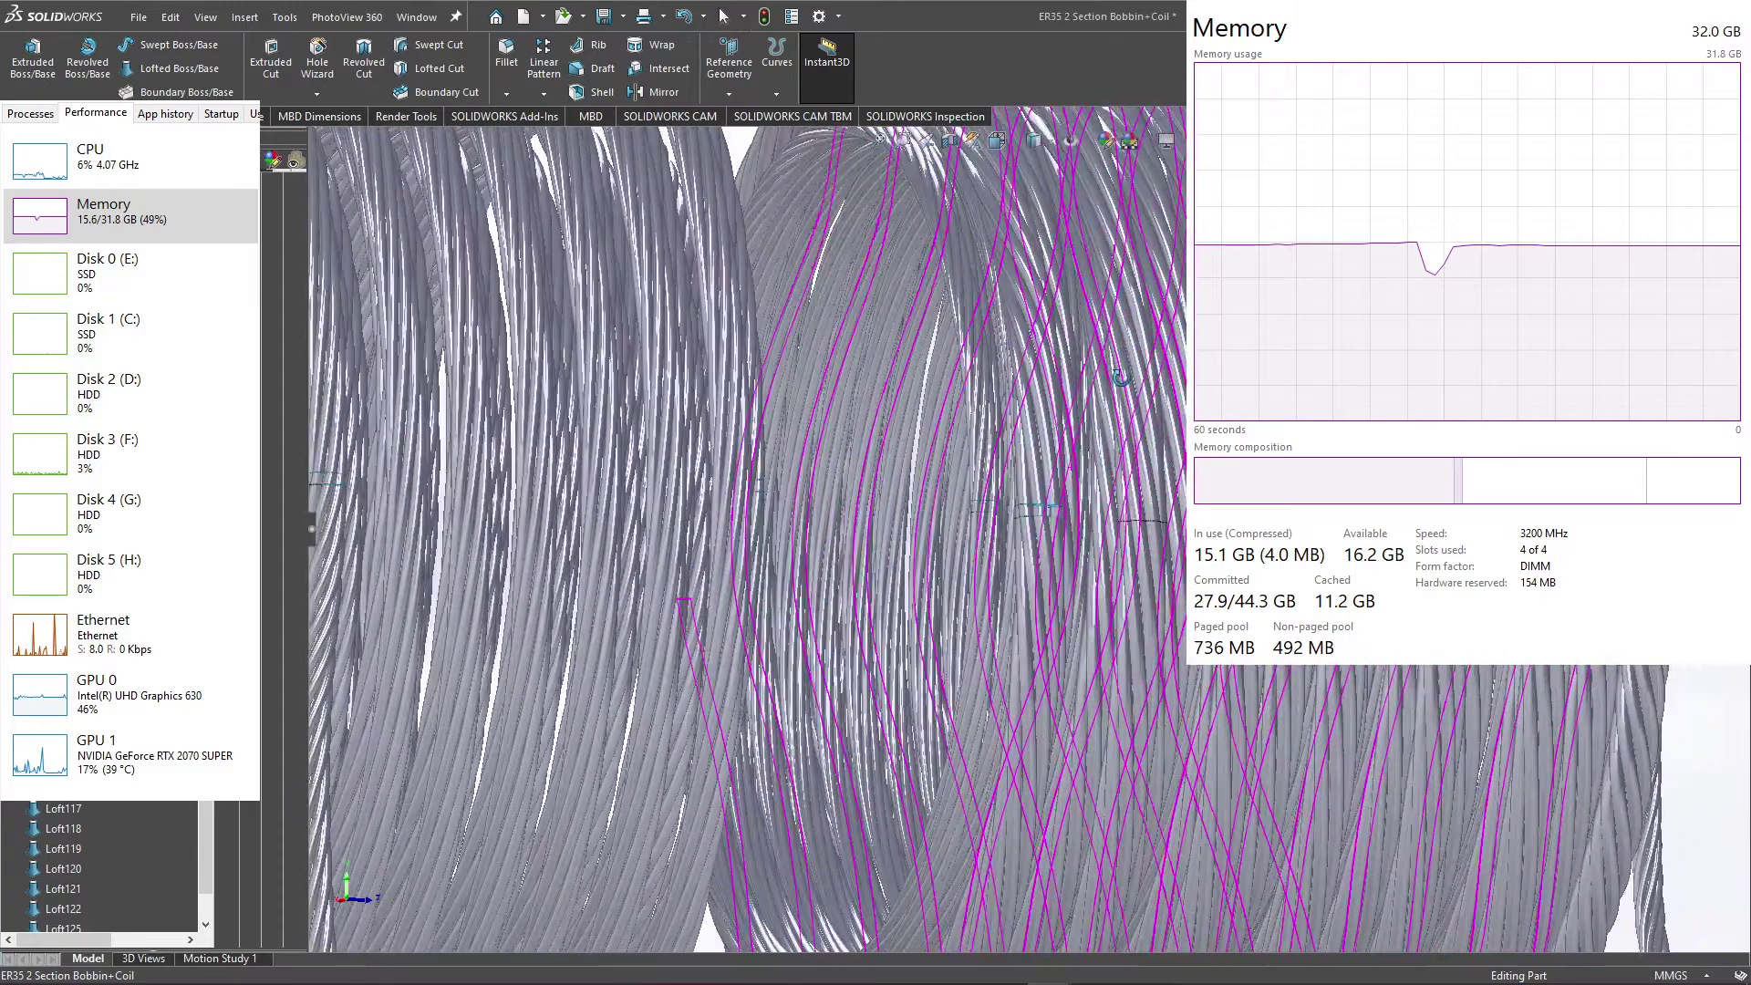
{"action": "scroll", "coordinate": [1032, 518], "scroll_direction": "down", "scroll_amount": 2}
{"action": "scroll", "coordinate": [1063, 517], "scroll_direction": "down", "scroll_amount": 1}
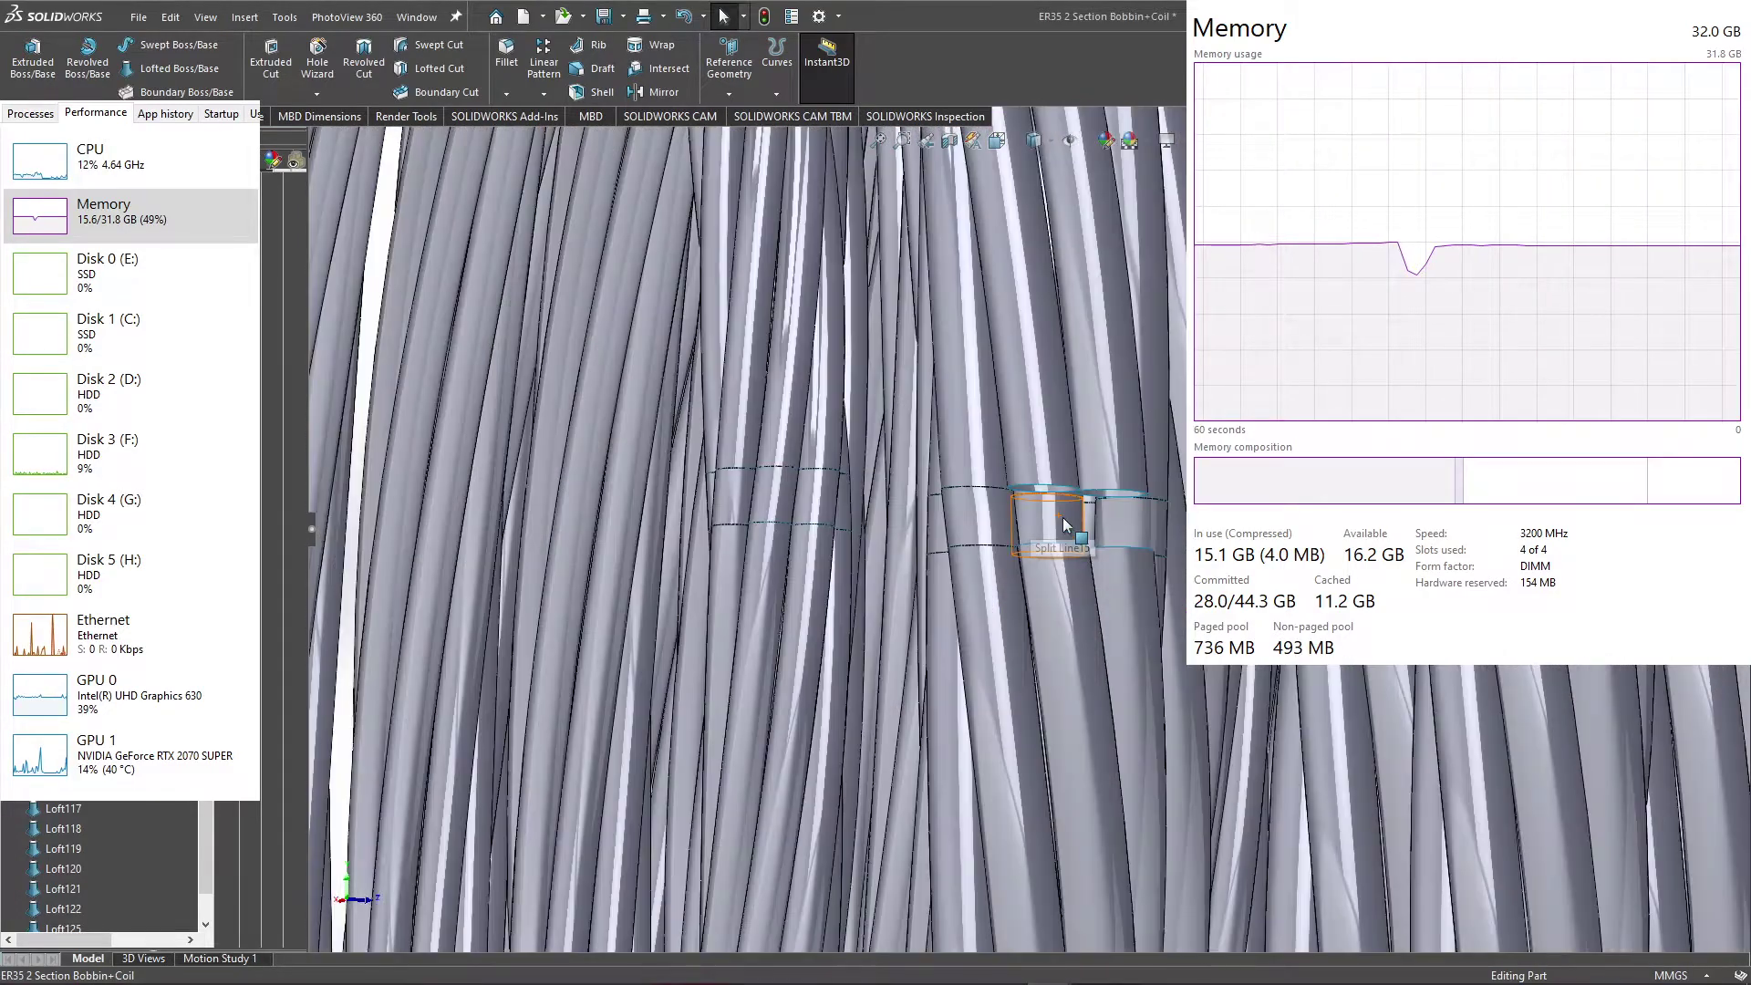
{"action": "scroll", "coordinate": [1063, 517], "scroll_direction": "down", "scroll_amount": 2}
Step: Select the cut end ring of the broken strand at the split line
{"action": "middle_click_drag", "start_coordinate": [1064, 524], "coordinate": [1080, 681]}
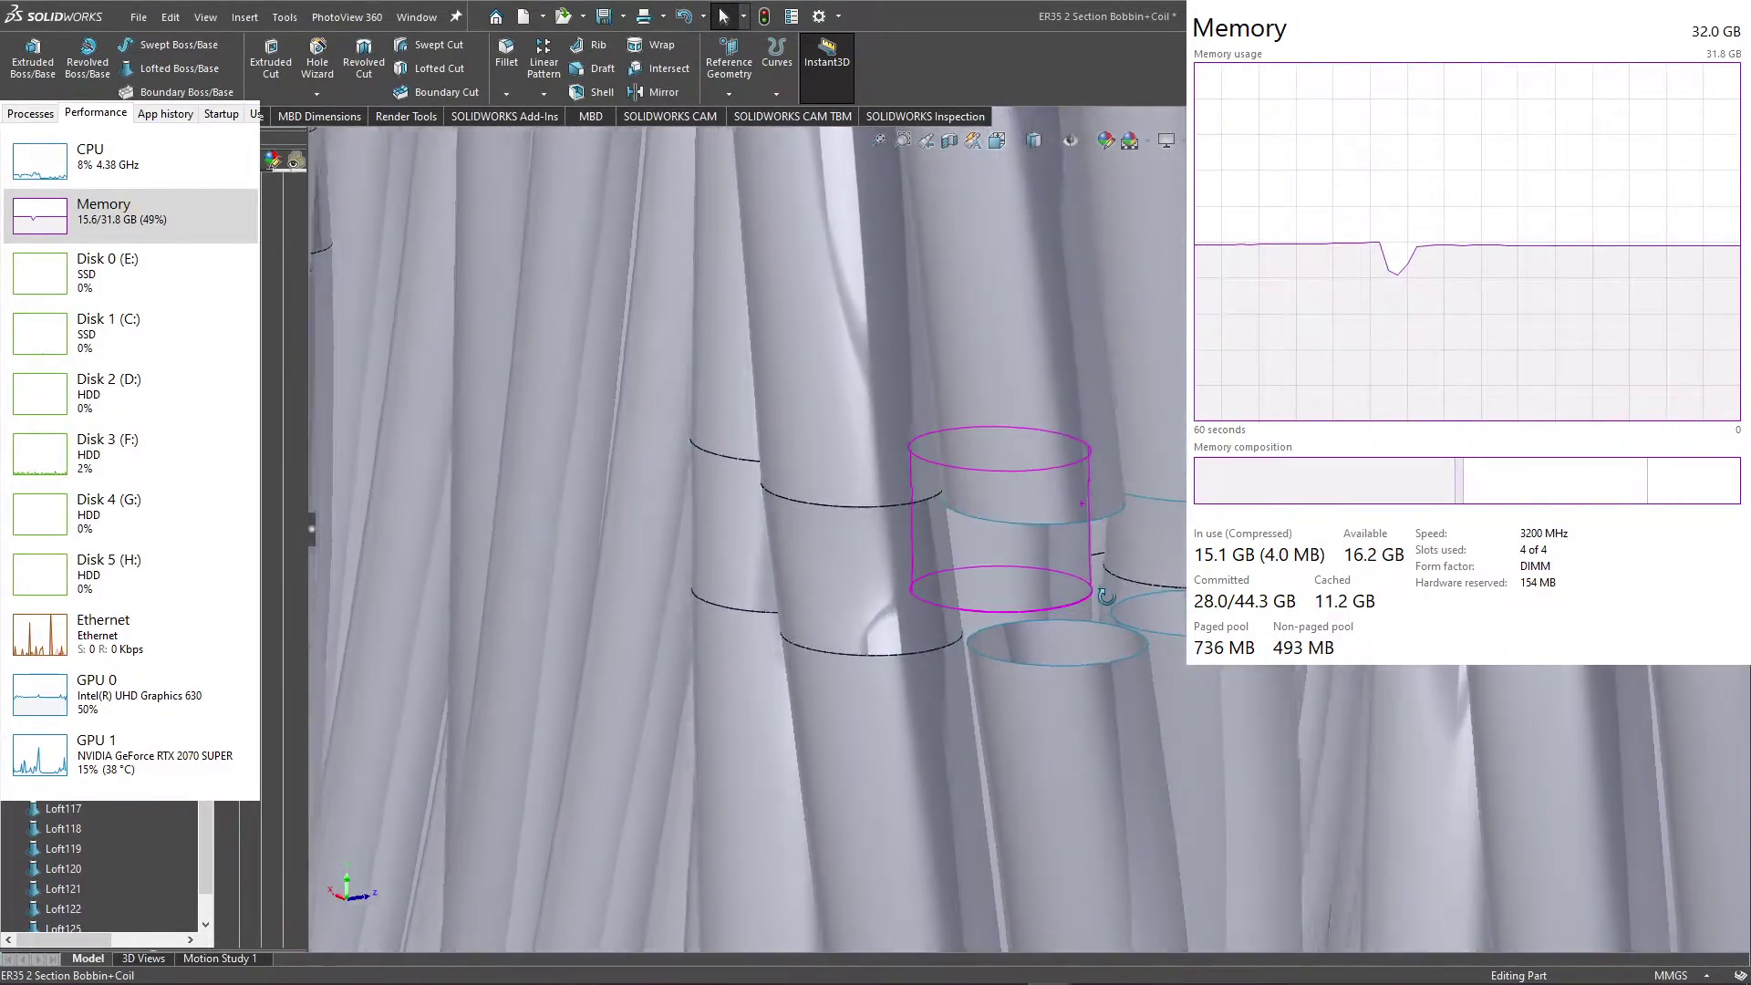
{"action": "left_click", "coordinate": [1078, 666]}
{"action": "middle_click_drag", "start_coordinate": [1097, 662], "coordinate": [1131, 649]}
{"action": "scroll", "coordinate": [1132, 650], "scroll_direction": "up", "scroll_amount": 2}
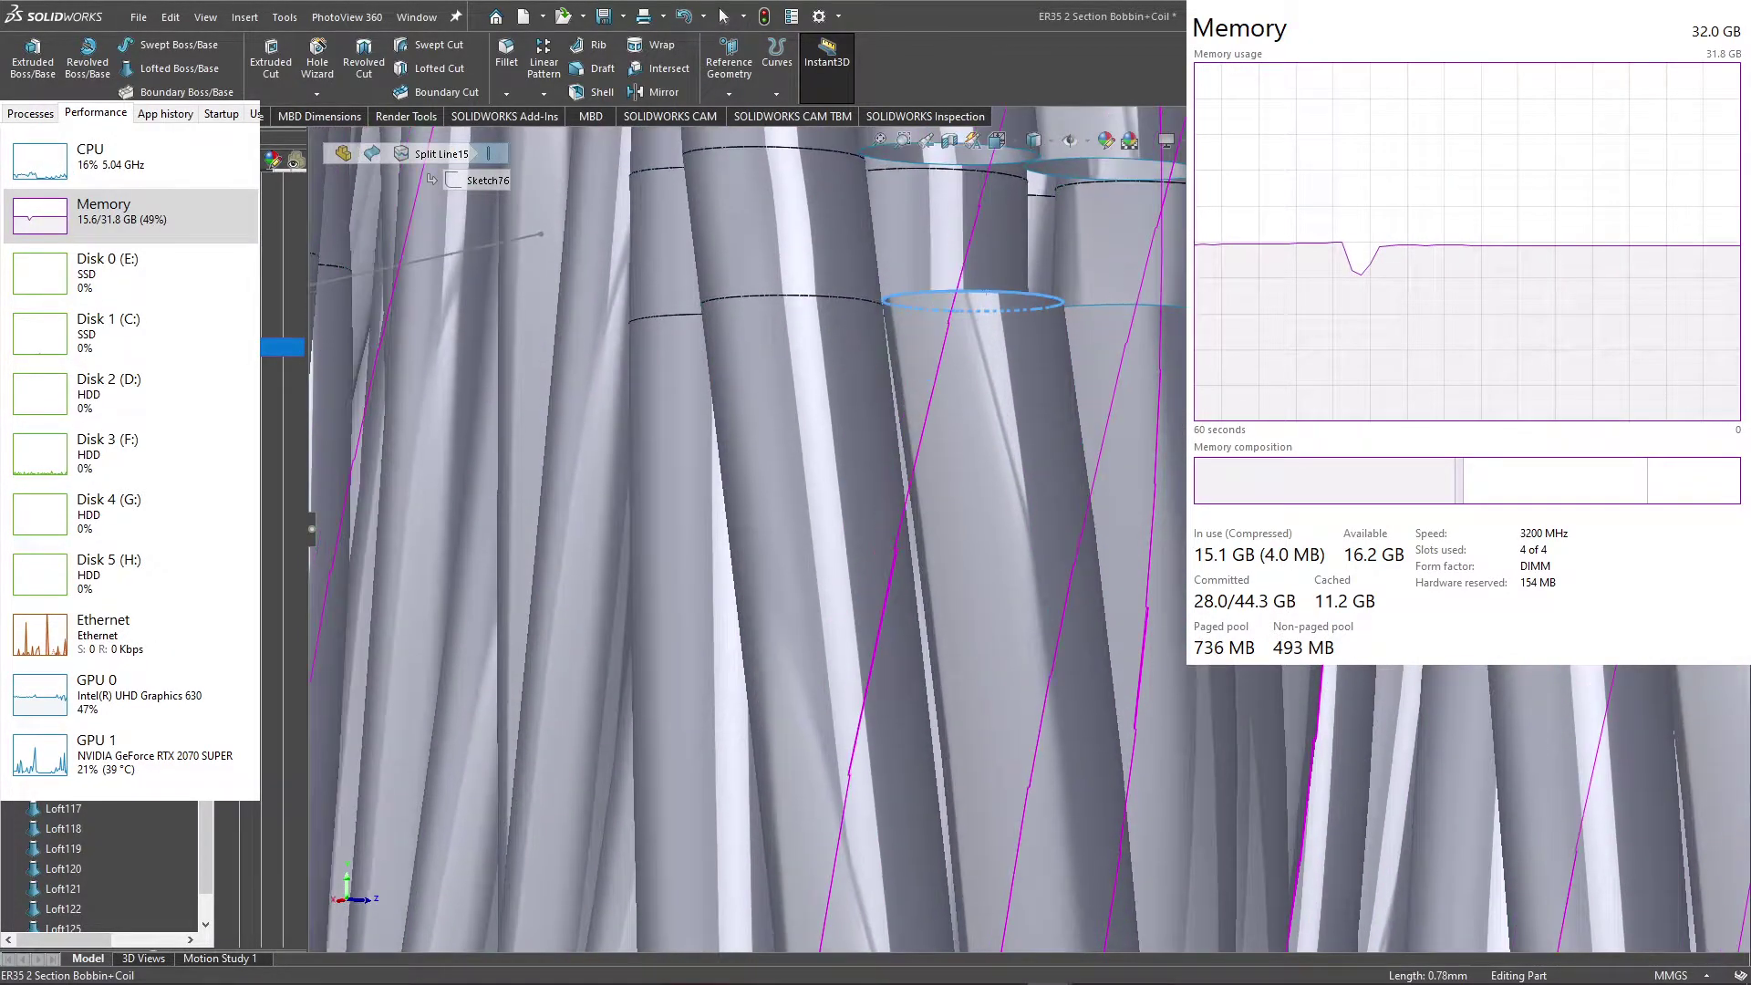
{"action": "scroll", "coordinate": [1017, 475], "scroll_direction": "up", "scroll_amount": 3}
{"action": "scroll", "coordinate": [1021, 473], "scroll_direction": "down", "scroll_amount": 1}
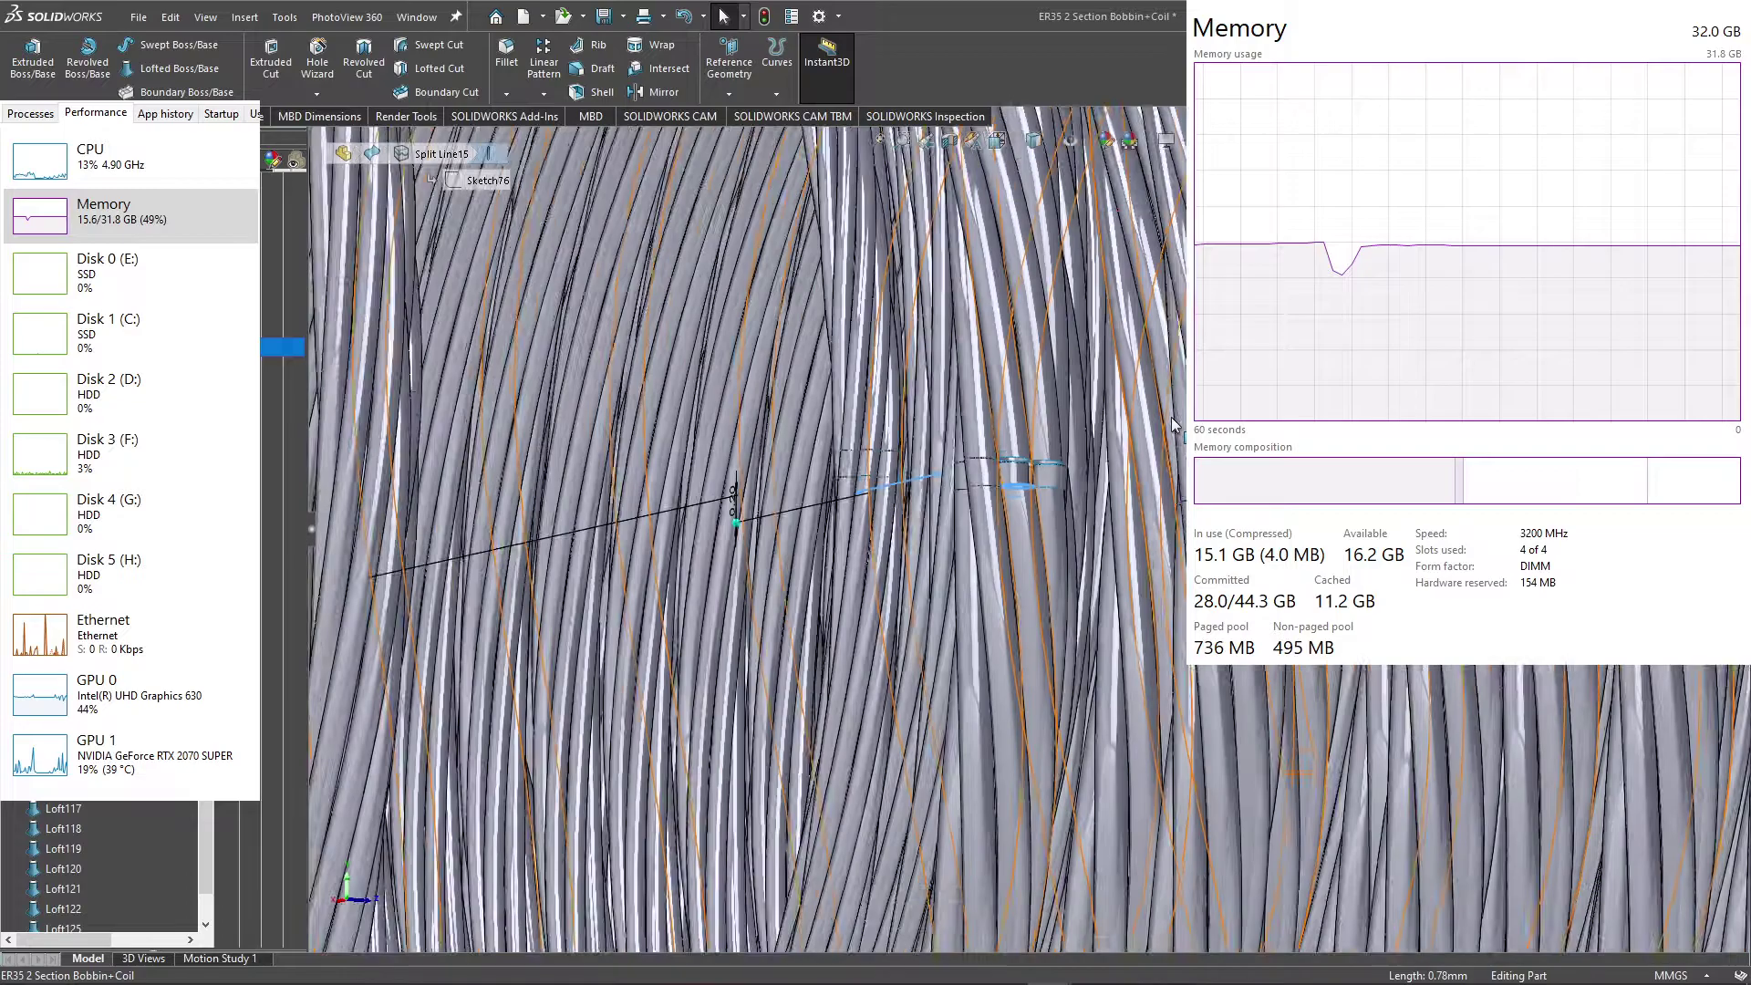
{"action": "scroll", "coordinate": [1020, 472], "scroll_direction": "down", "scroll_amount": 1}
{"action": "scroll", "coordinate": [1021, 473], "scroll_direction": "down", "scroll_amount": 2}
{"action": "scroll", "coordinate": [1021, 472], "scroll_direction": "down", "scroll_amount": 1}
{"action": "scroll", "coordinate": [1003, 471], "scroll_direction": "down", "scroll_amount": 2}
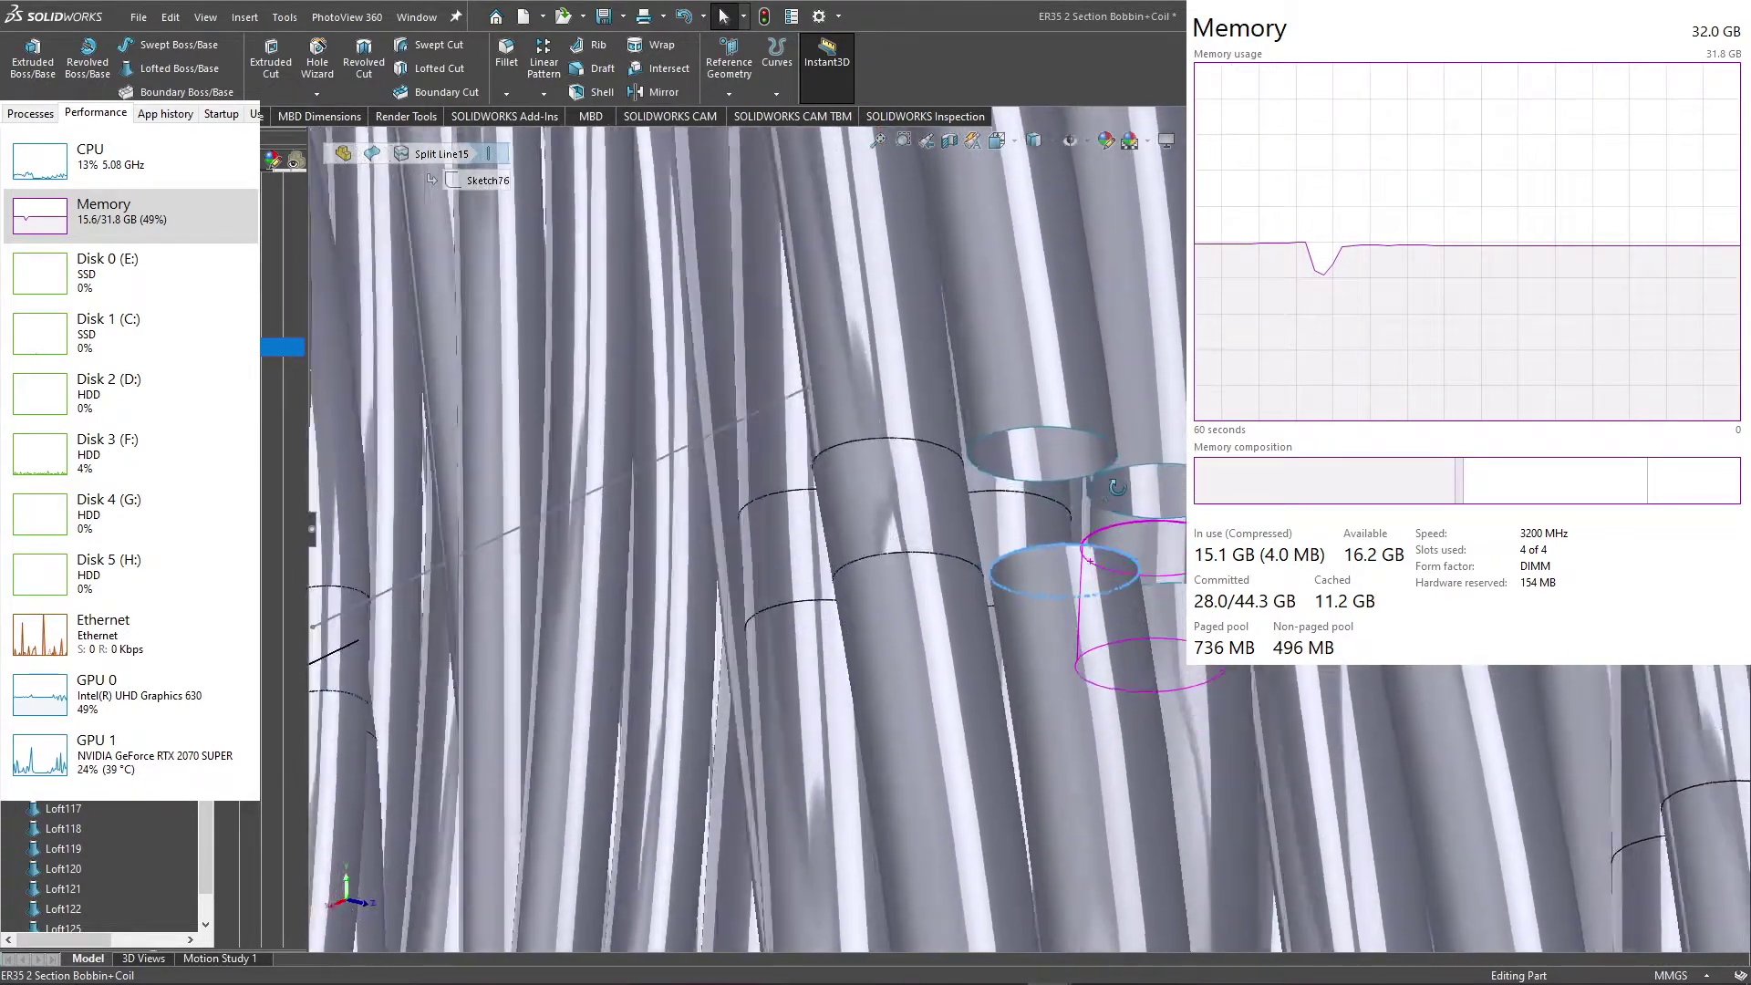
{"action": "scroll", "coordinate": [983, 469], "scroll_direction": "down", "scroll_amount": 1}
Step: Start a Lofted Boss/Base from the selected strand end and add the upper tube end as second profile
{"action": "left_click", "coordinate": [182, 70]}
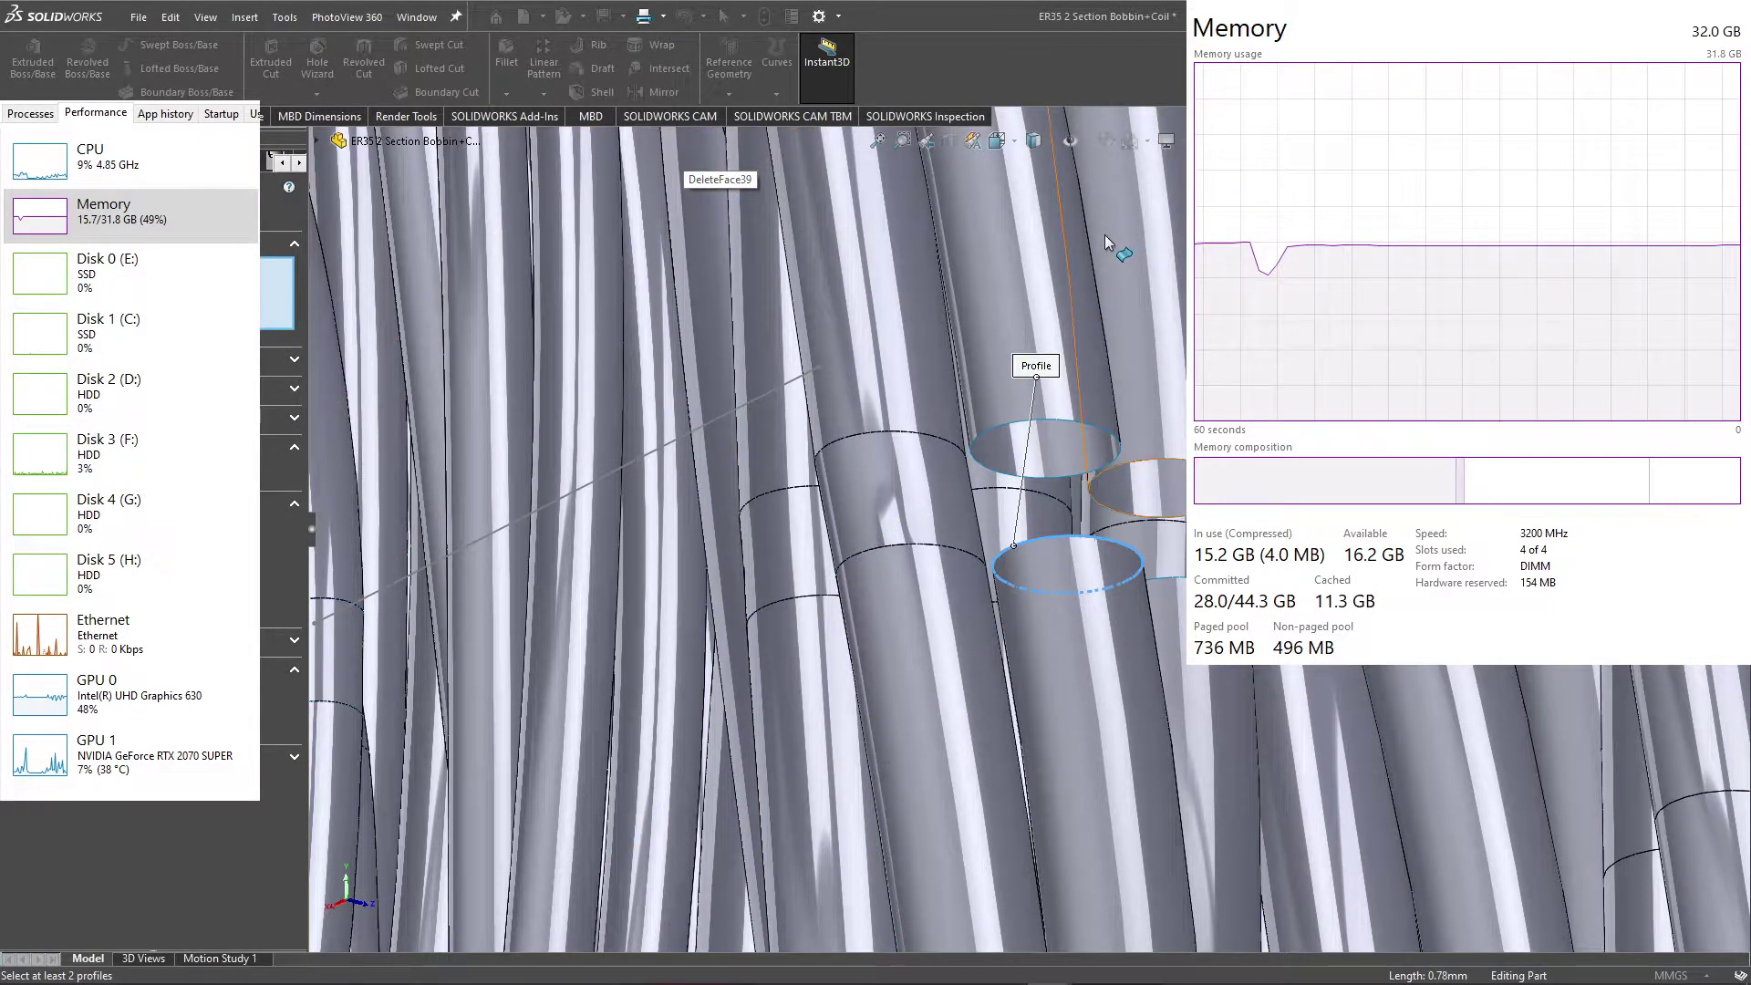
{"action": "left_click", "coordinate": [1020, 427]}
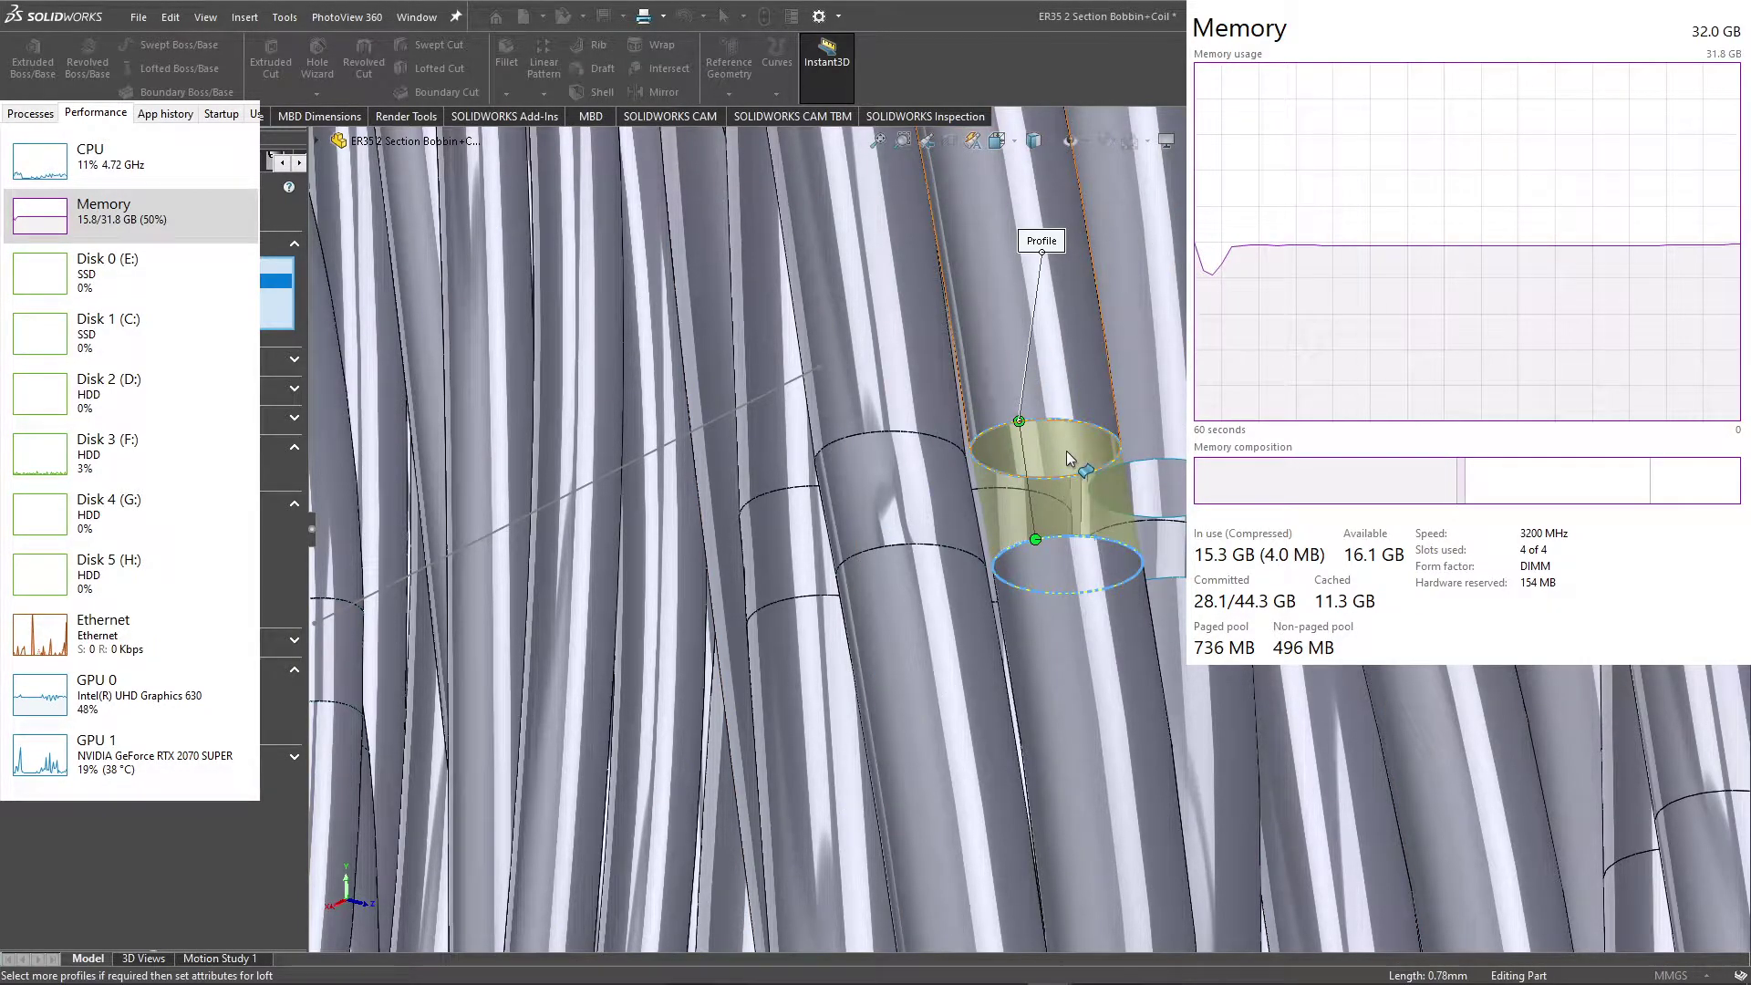
{"action": "scroll", "coordinate": [1044, 438], "scroll_direction": "up", "scroll_amount": 3}
{"action": "scroll", "coordinate": [1036, 424], "scroll_direction": "up", "scroll_amount": 5}
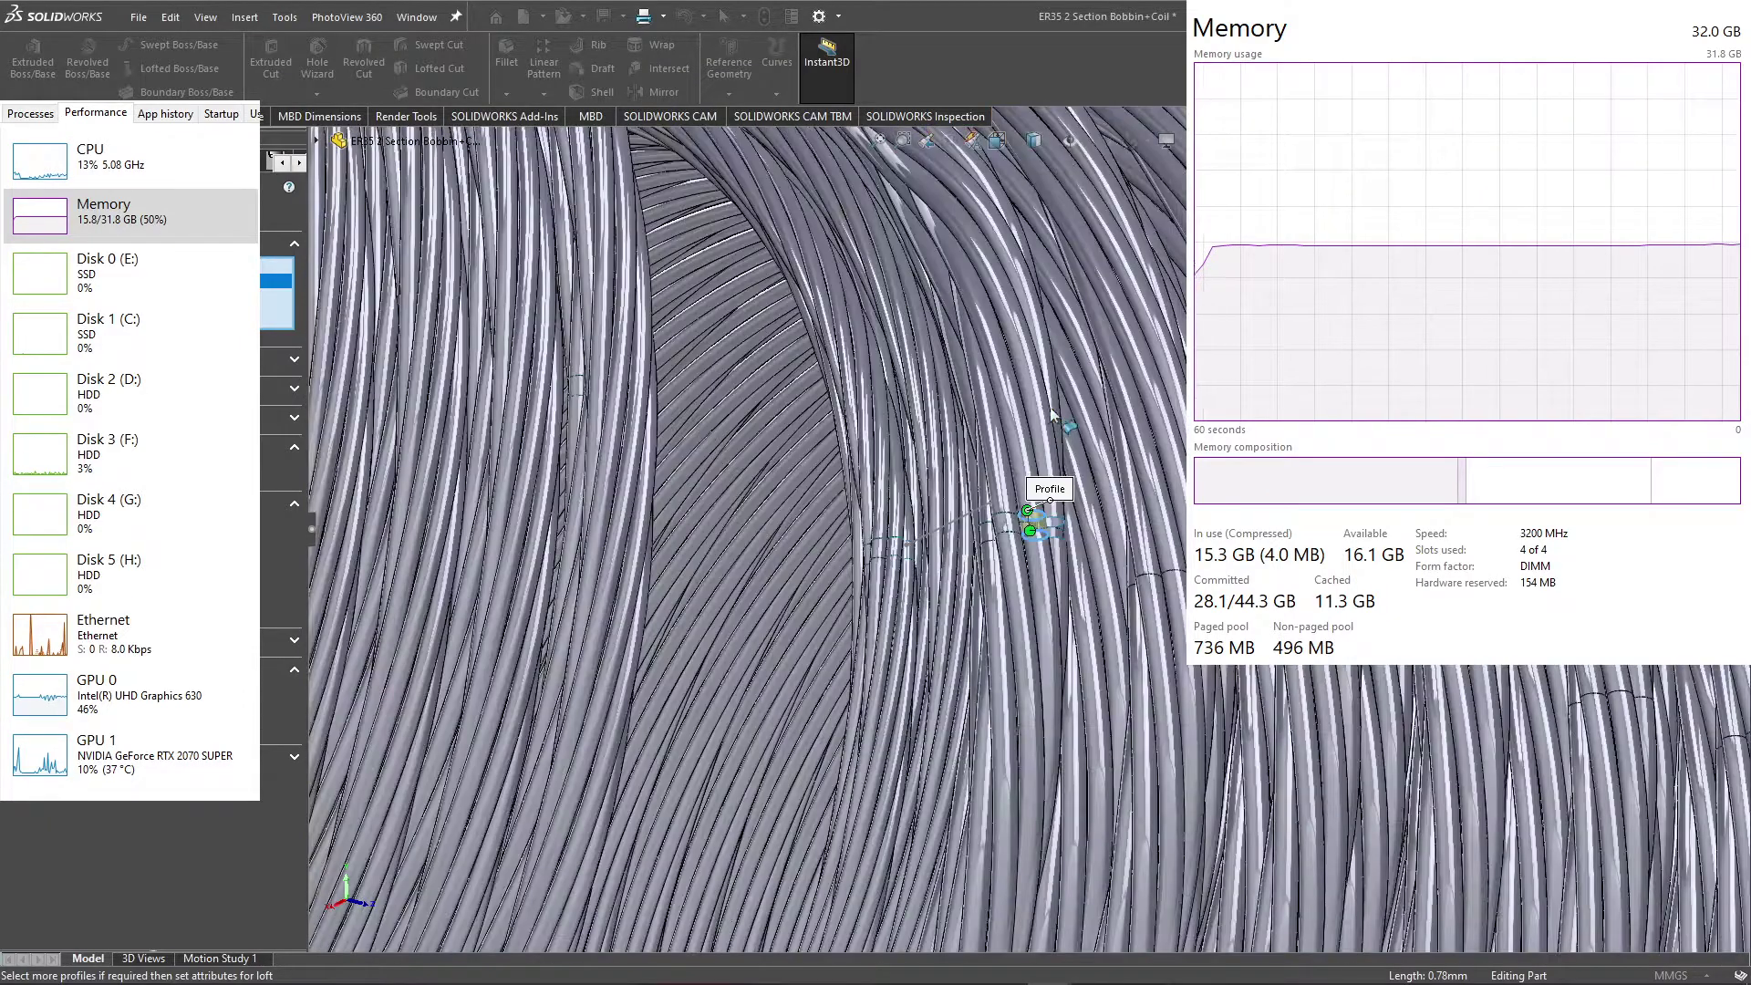
{"action": "scroll", "coordinate": [1032, 403], "scroll_direction": "up", "scroll_amount": 2}
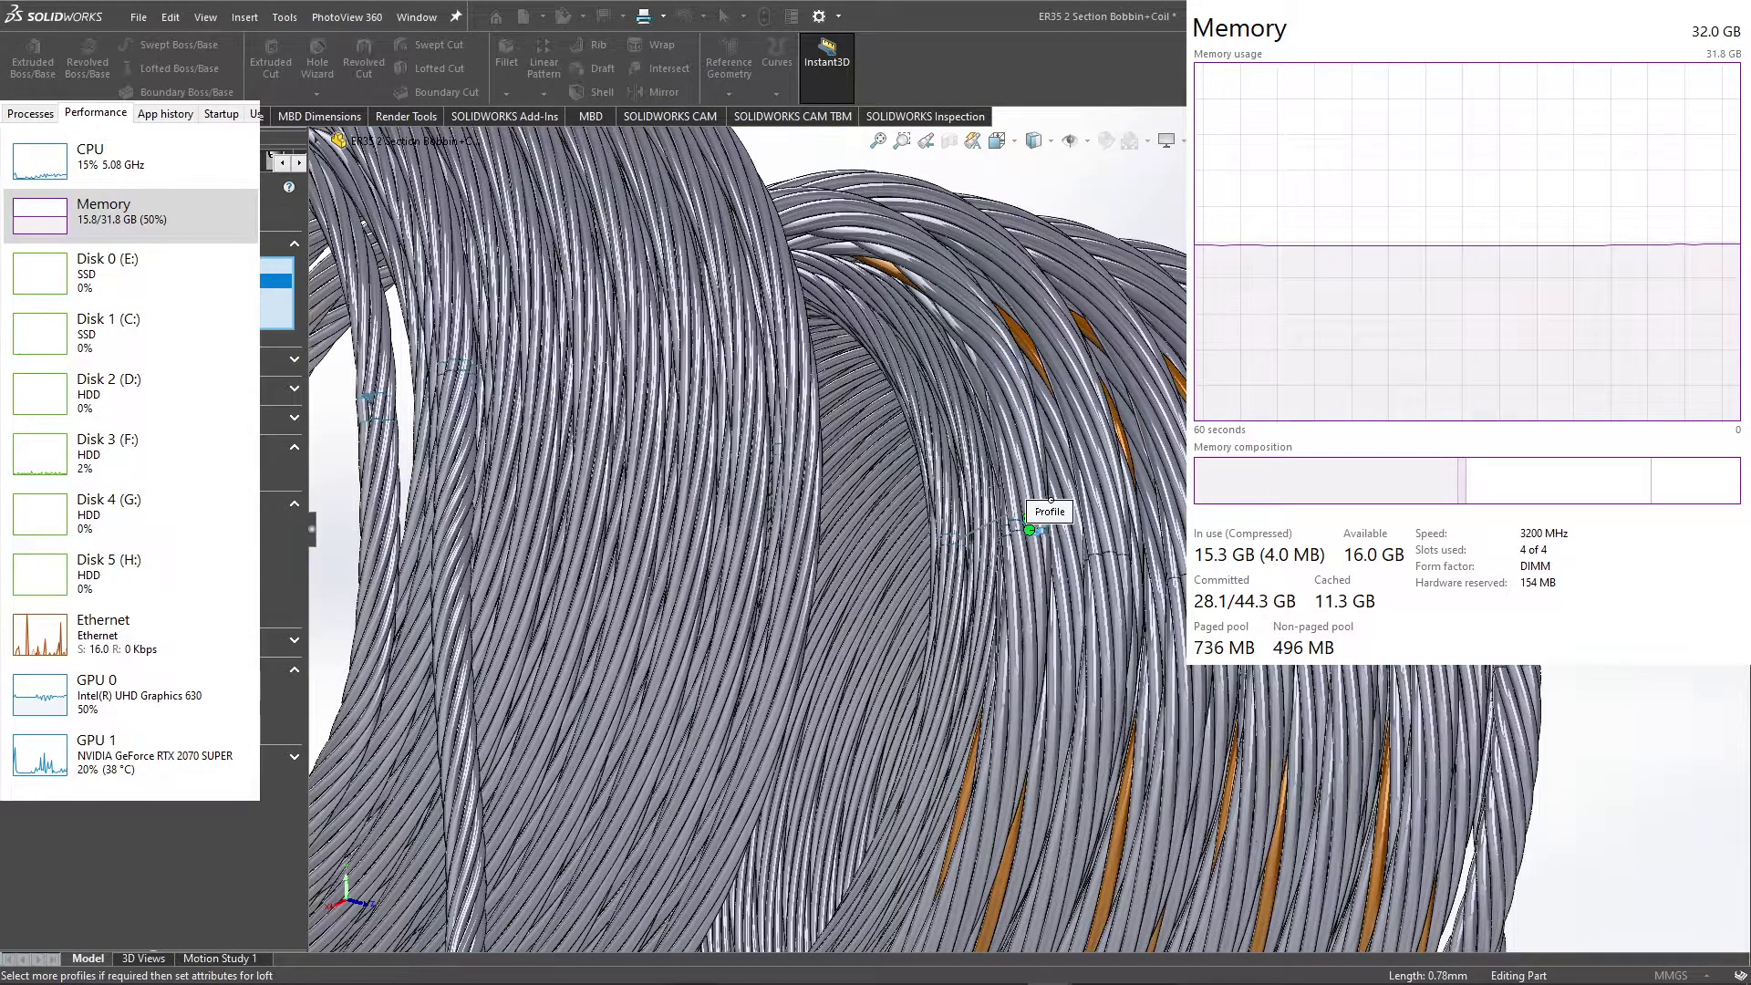
{"action": "scroll", "coordinate": [1032, 403], "scroll_direction": "up", "scroll_amount": 2}
{"action": "scroll", "coordinate": [816, 572], "scroll_direction": "down", "scroll_amount": 3}
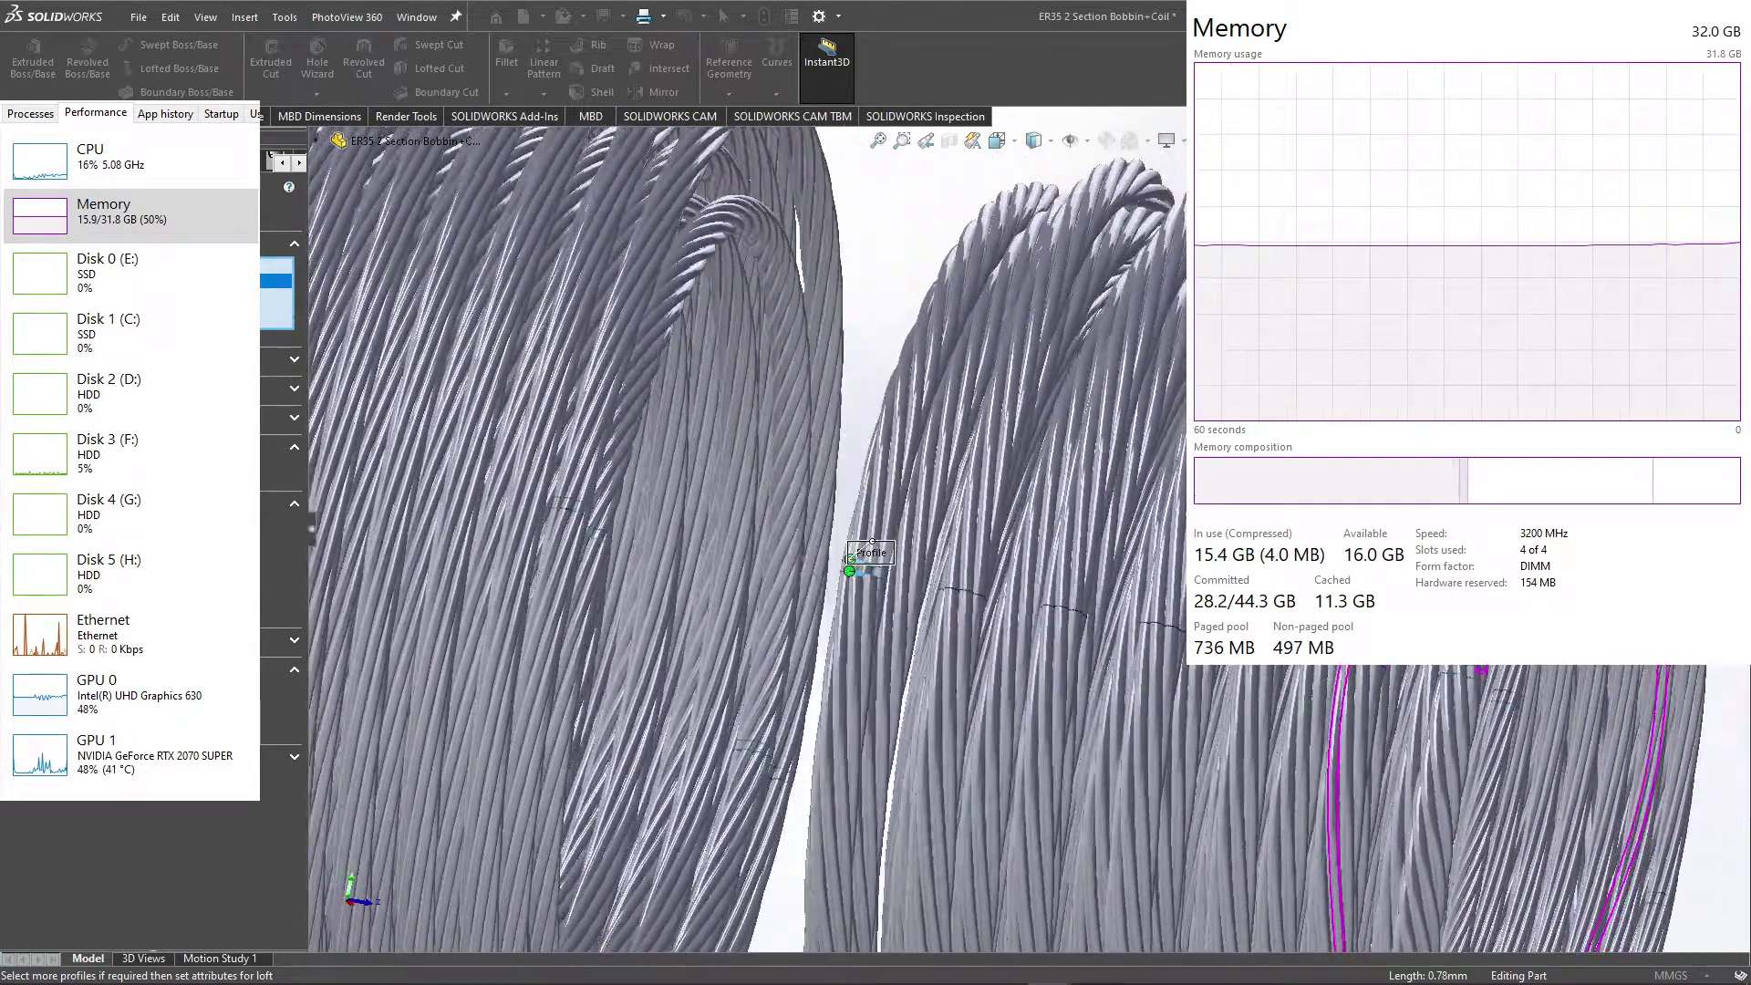
{"action": "key", "text": "f"}
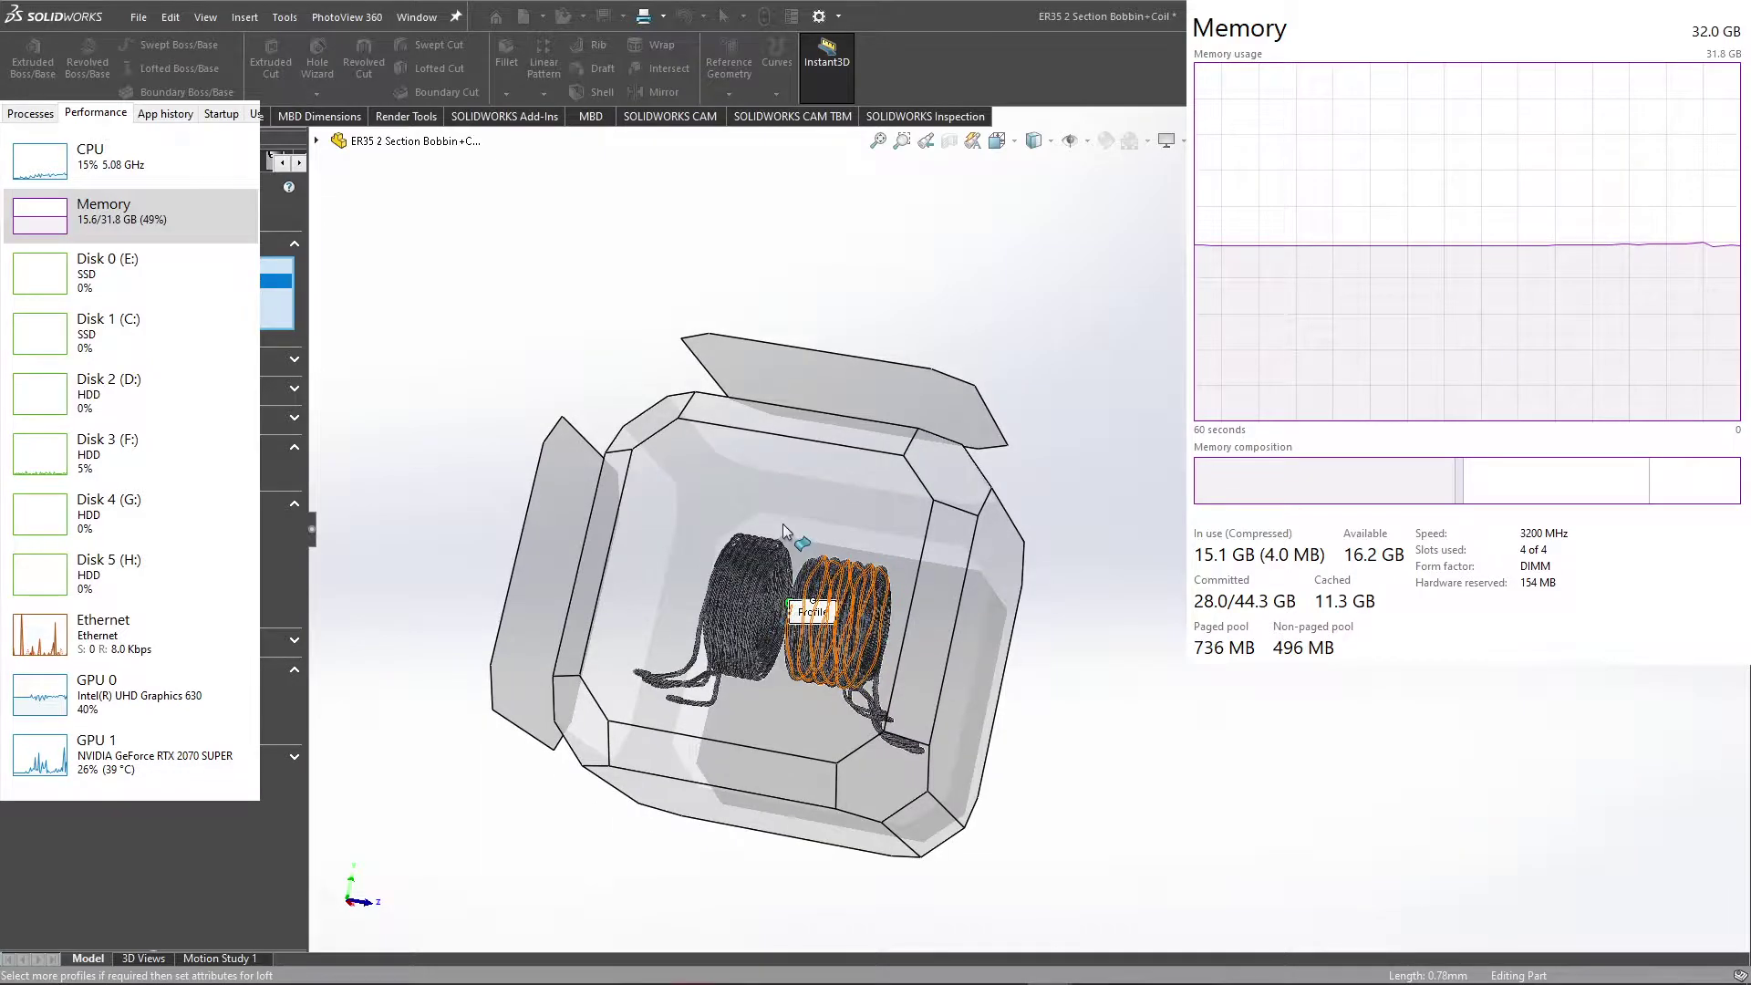
Step: In Left view, drag the lower and upper loft connectors to line up the profiles
{"action": "left_click", "coordinate": [872, 516]}
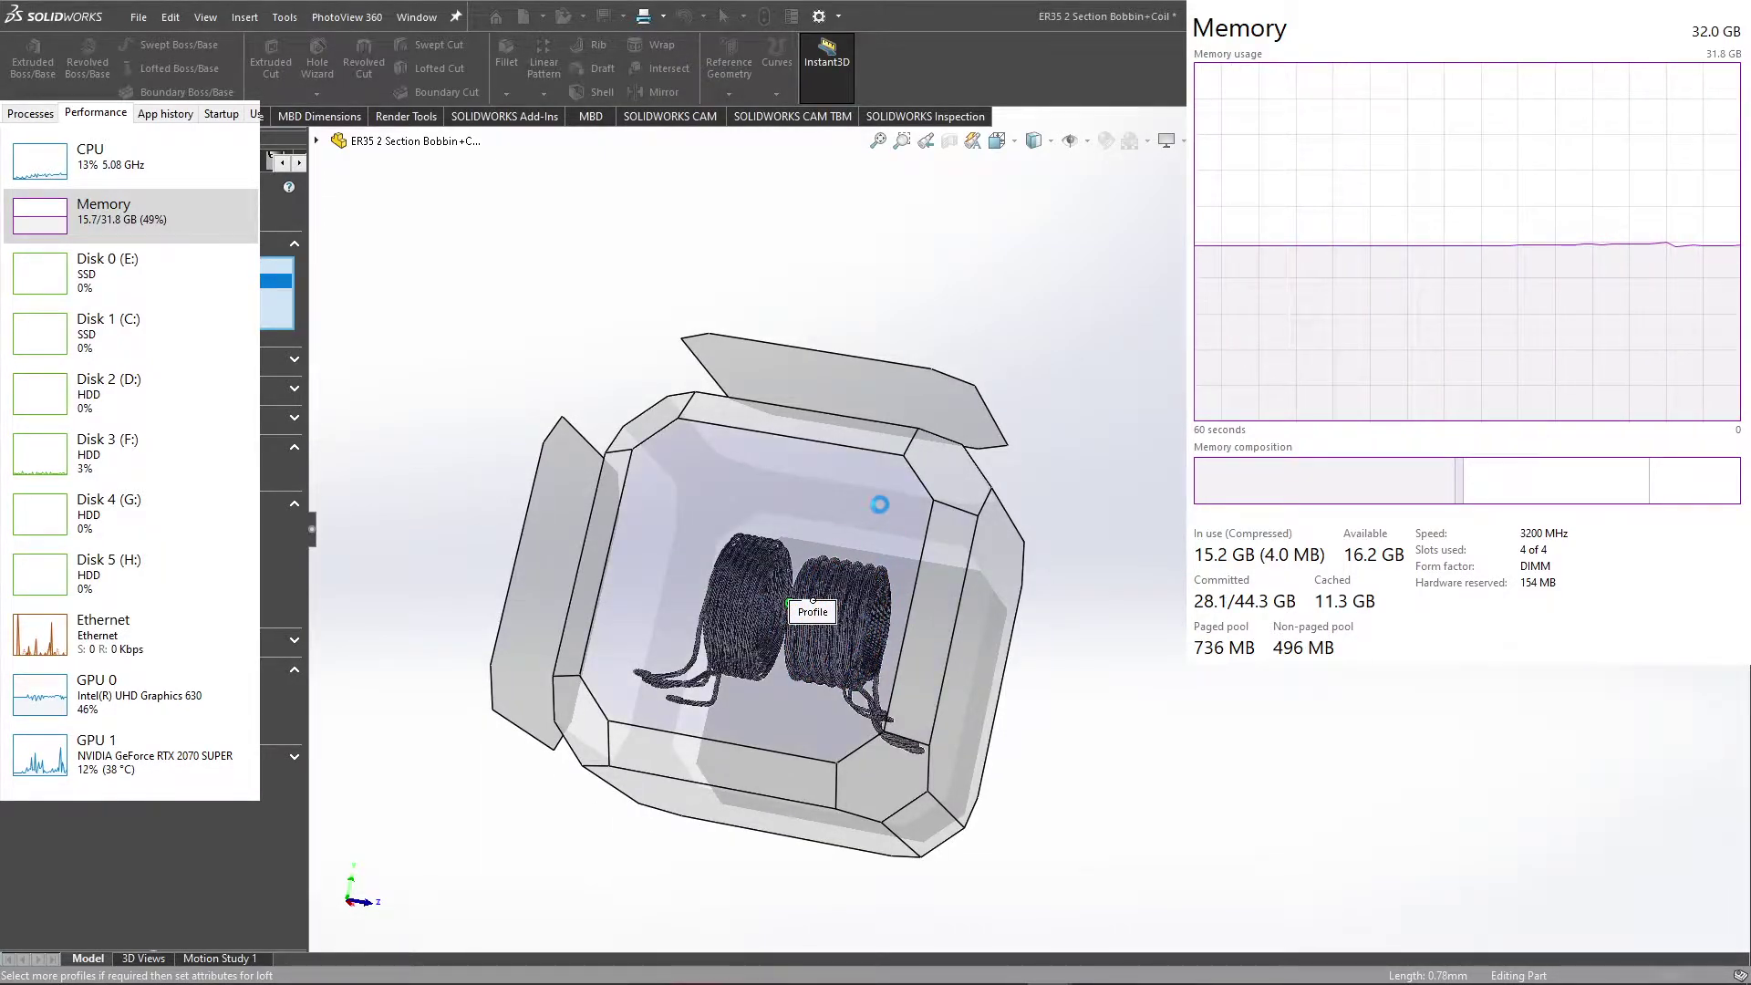
{"action": "scroll", "coordinate": [879, 505], "scroll_direction": "down", "scroll_amount": 10}
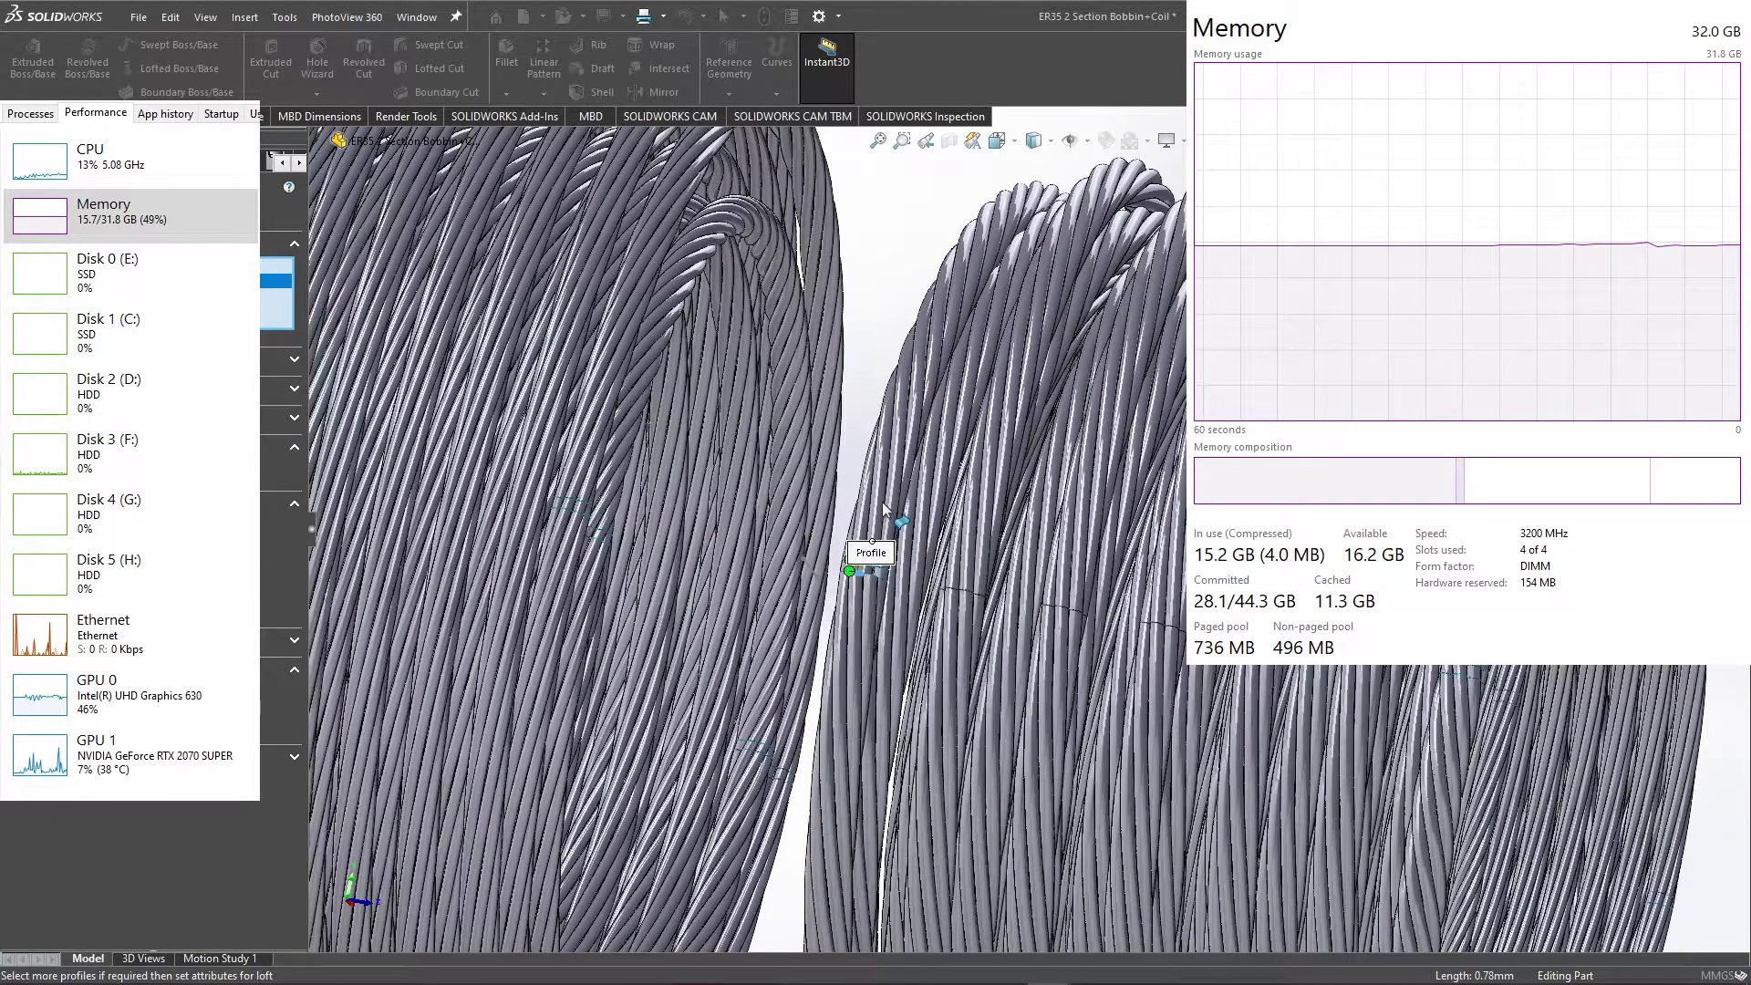
{"action": "key", "text": "ctrl+3"}
{"action": "scroll", "coordinate": [1025, 493], "scroll_direction": "down", "scroll_amount": 3}
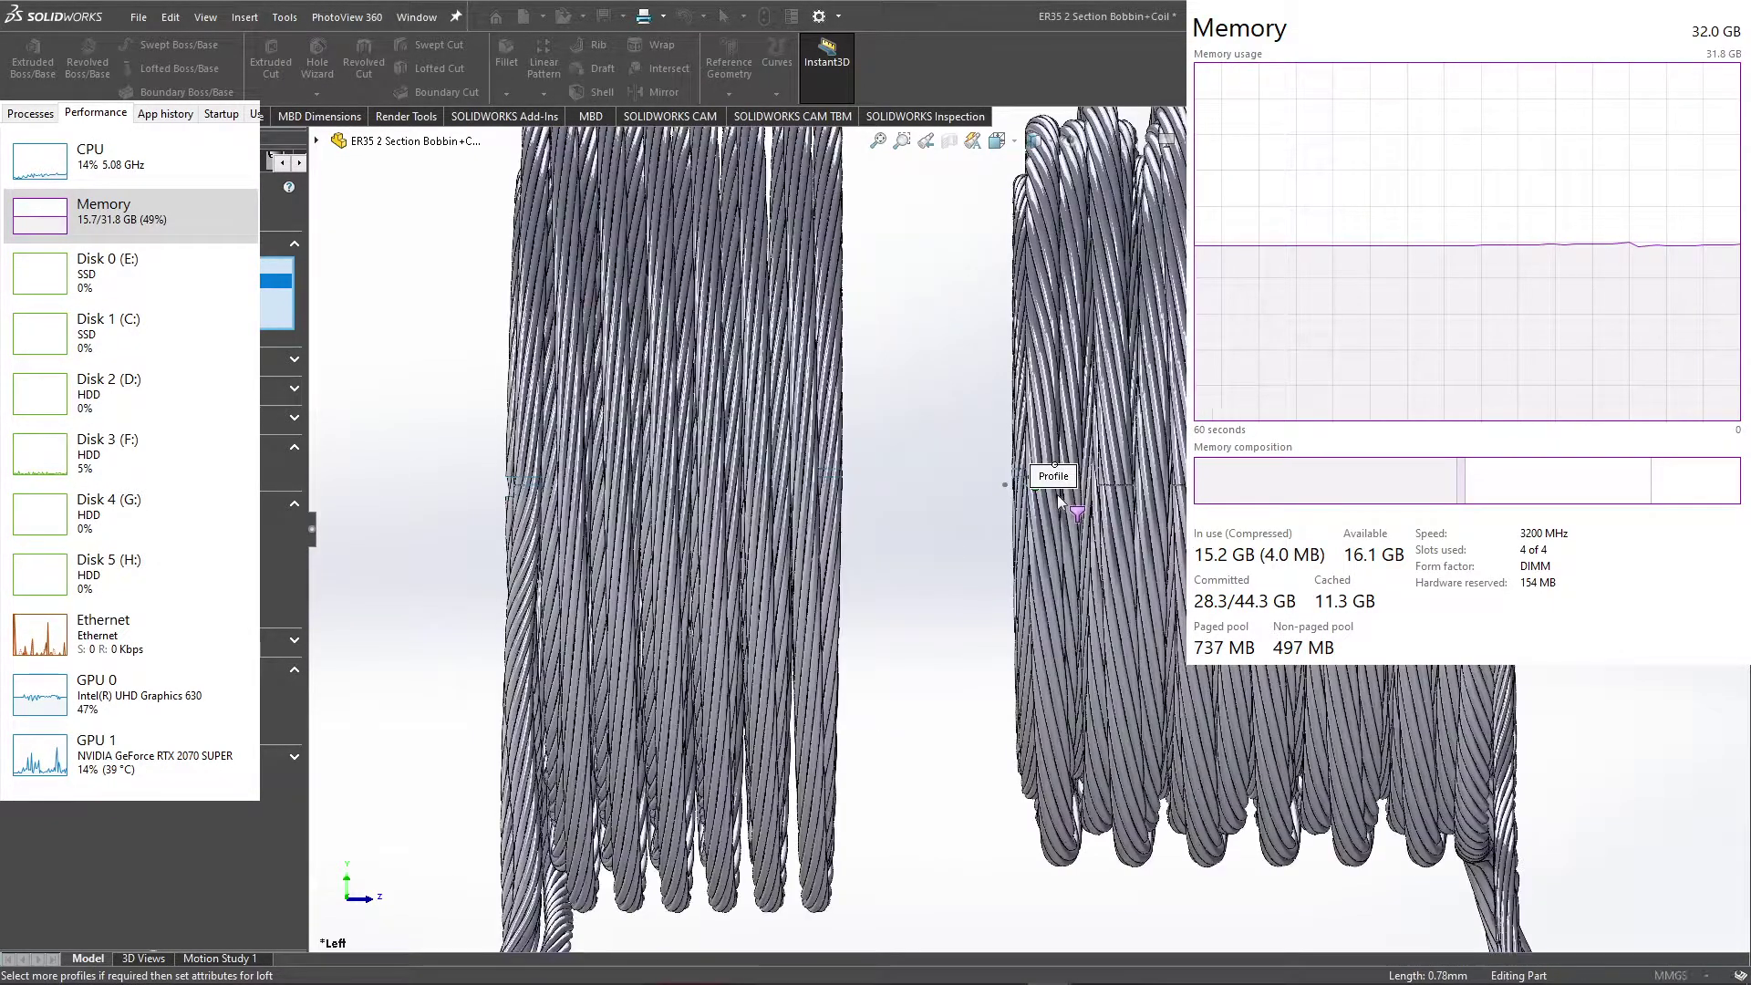
{"action": "scroll", "coordinate": [1010, 476], "scroll_direction": "down", "scroll_amount": 3}
{"action": "scroll", "coordinate": [1022, 484], "scroll_direction": "down", "scroll_amount": 3}
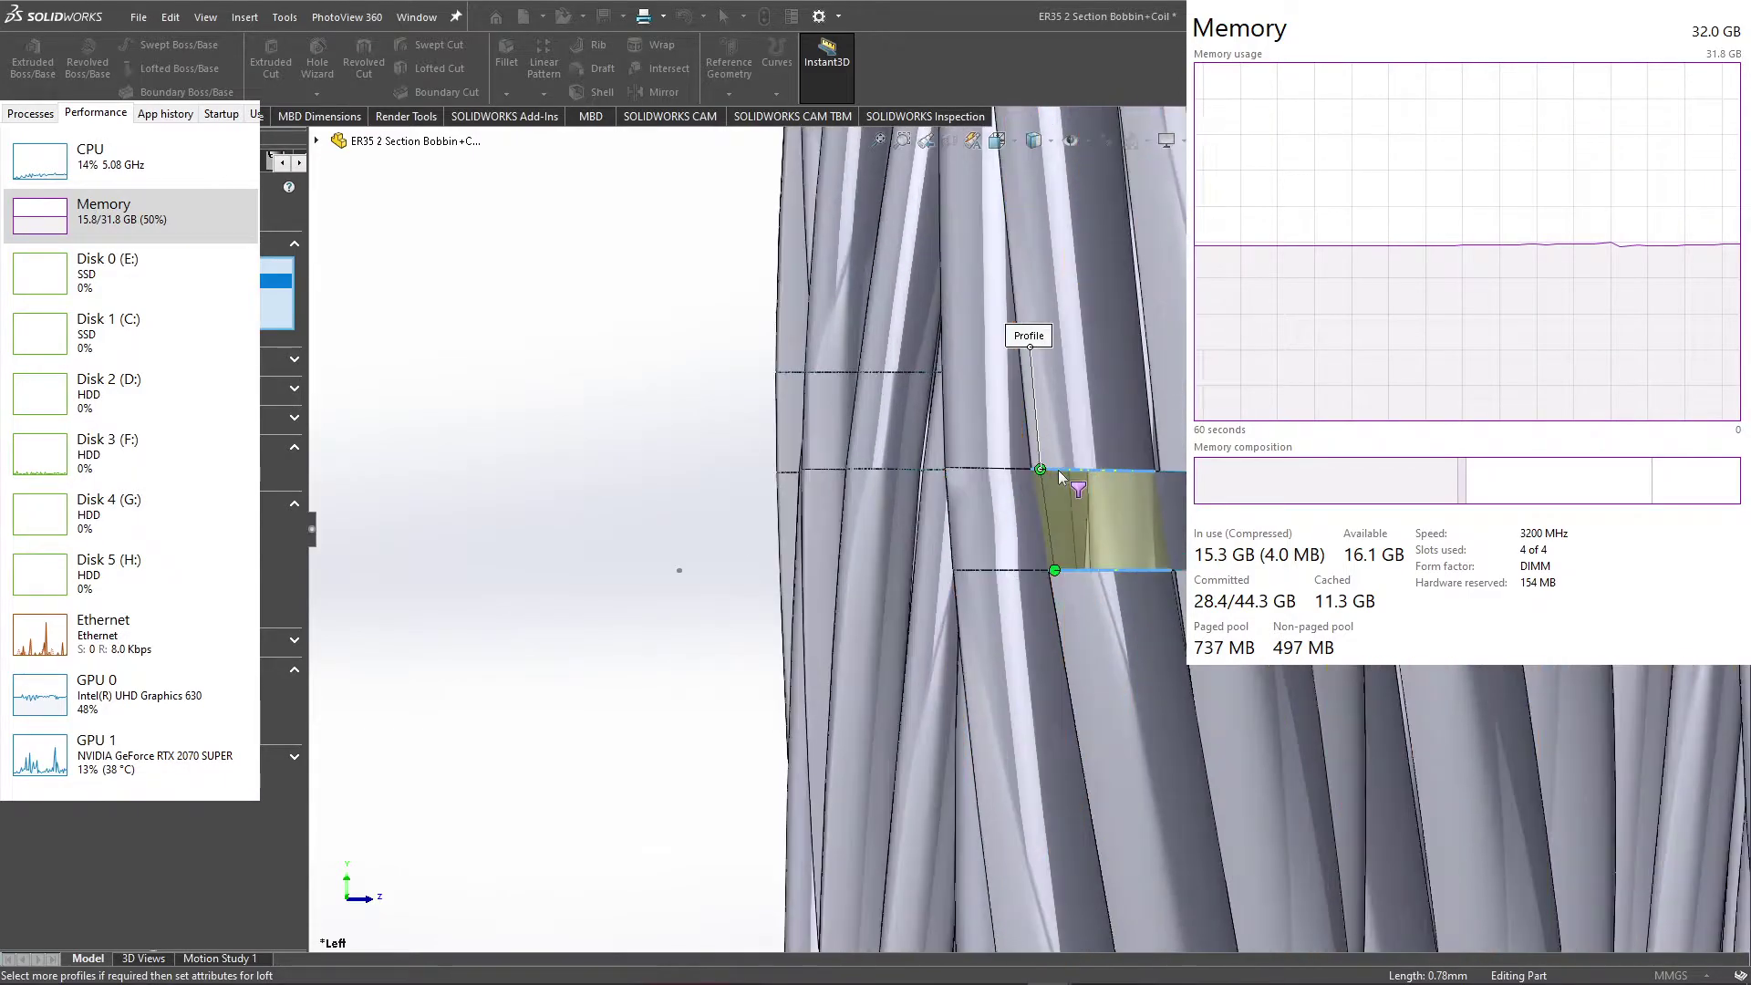
{"action": "scroll", "coordinate": [1047, 533], "scroll_direction": "down", "scroll_amount": 3}
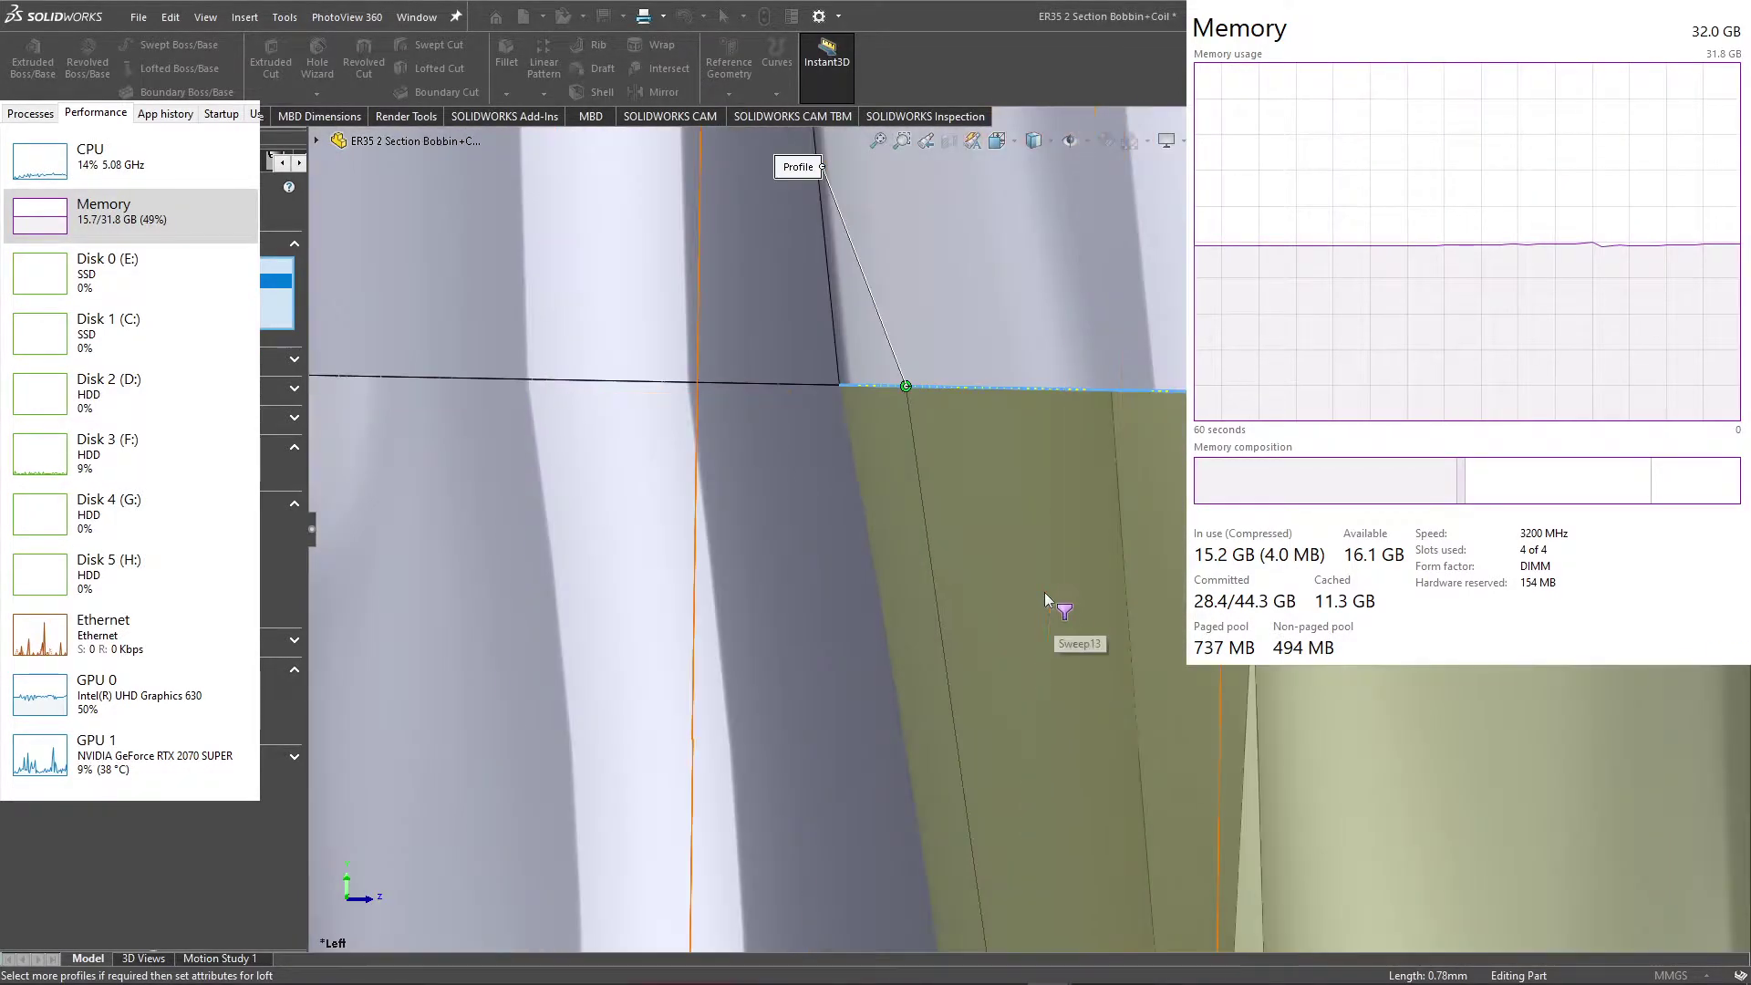
{"action": "scroll", "coordinate": [1043, 593], "scroll_direction": "up", "scroll_amount": 2}
{"action": "scroll", "coordinate": [1022, 656], "scroll_direction": "down", "scroll_amount": 2}
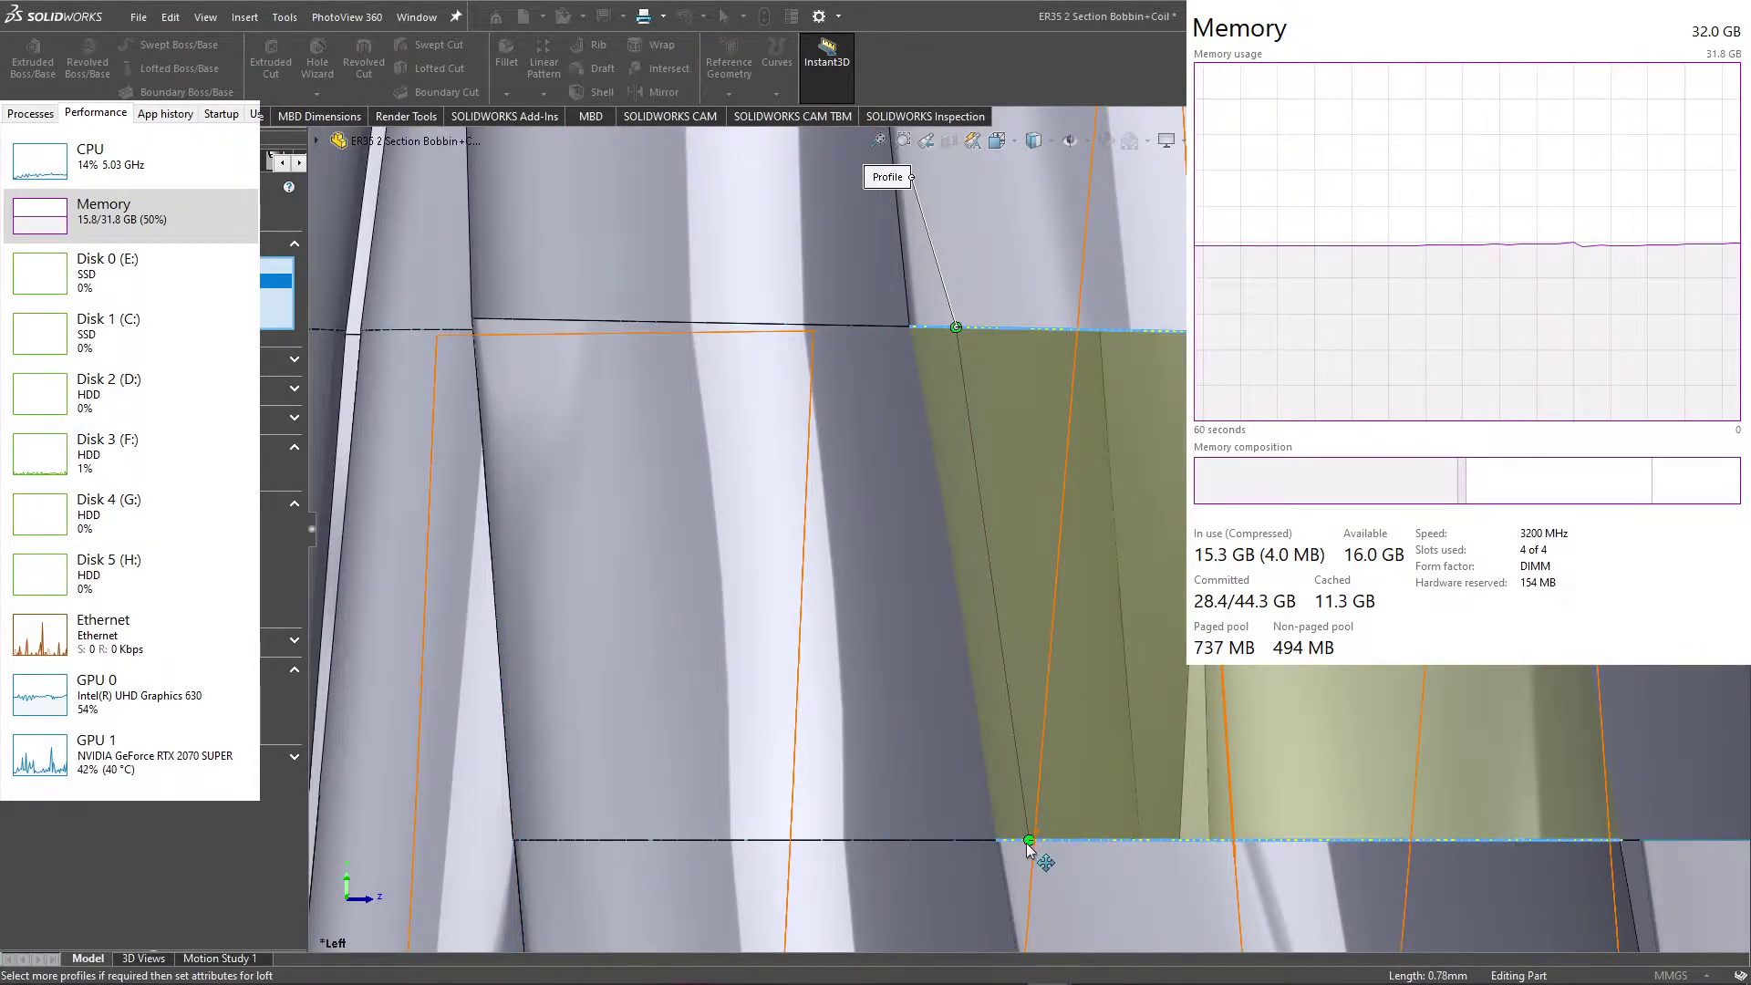
{"action": "left_click_drag", "start_coordinate": [1030, 842], "coordinate": [999, 841]}
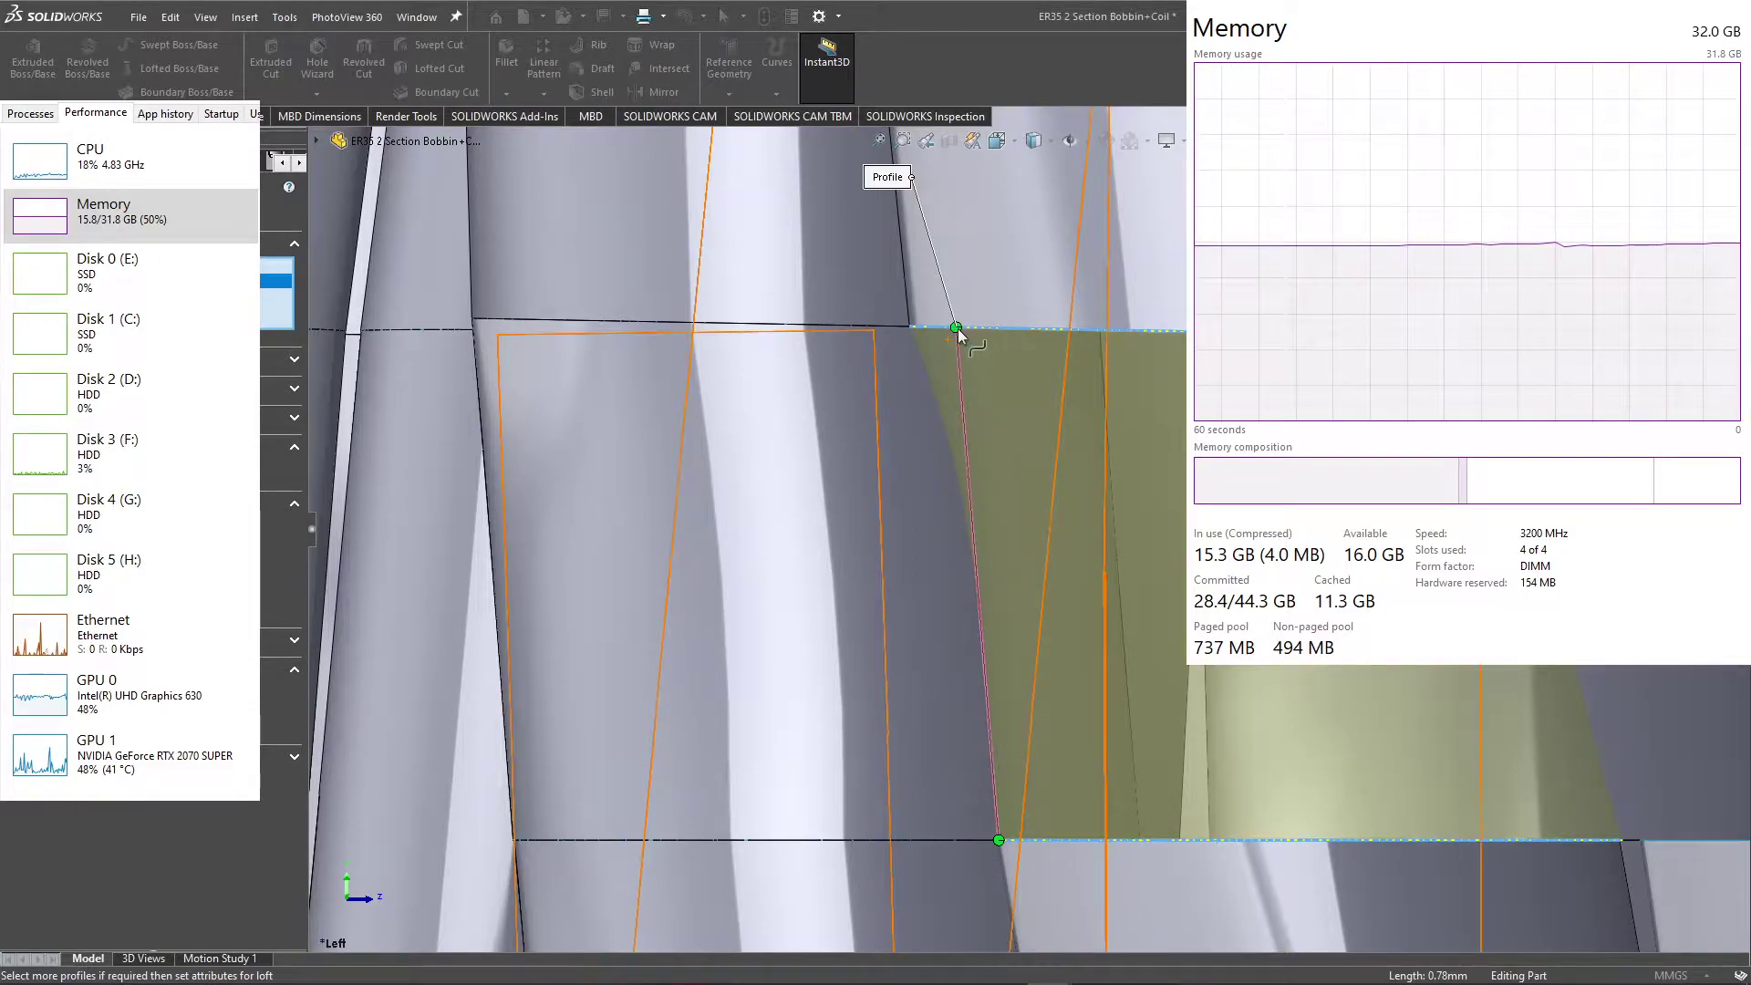
{"action": "left_click_drag", "start_coordinate": [957, 329], "coordinate": [923, 332]}
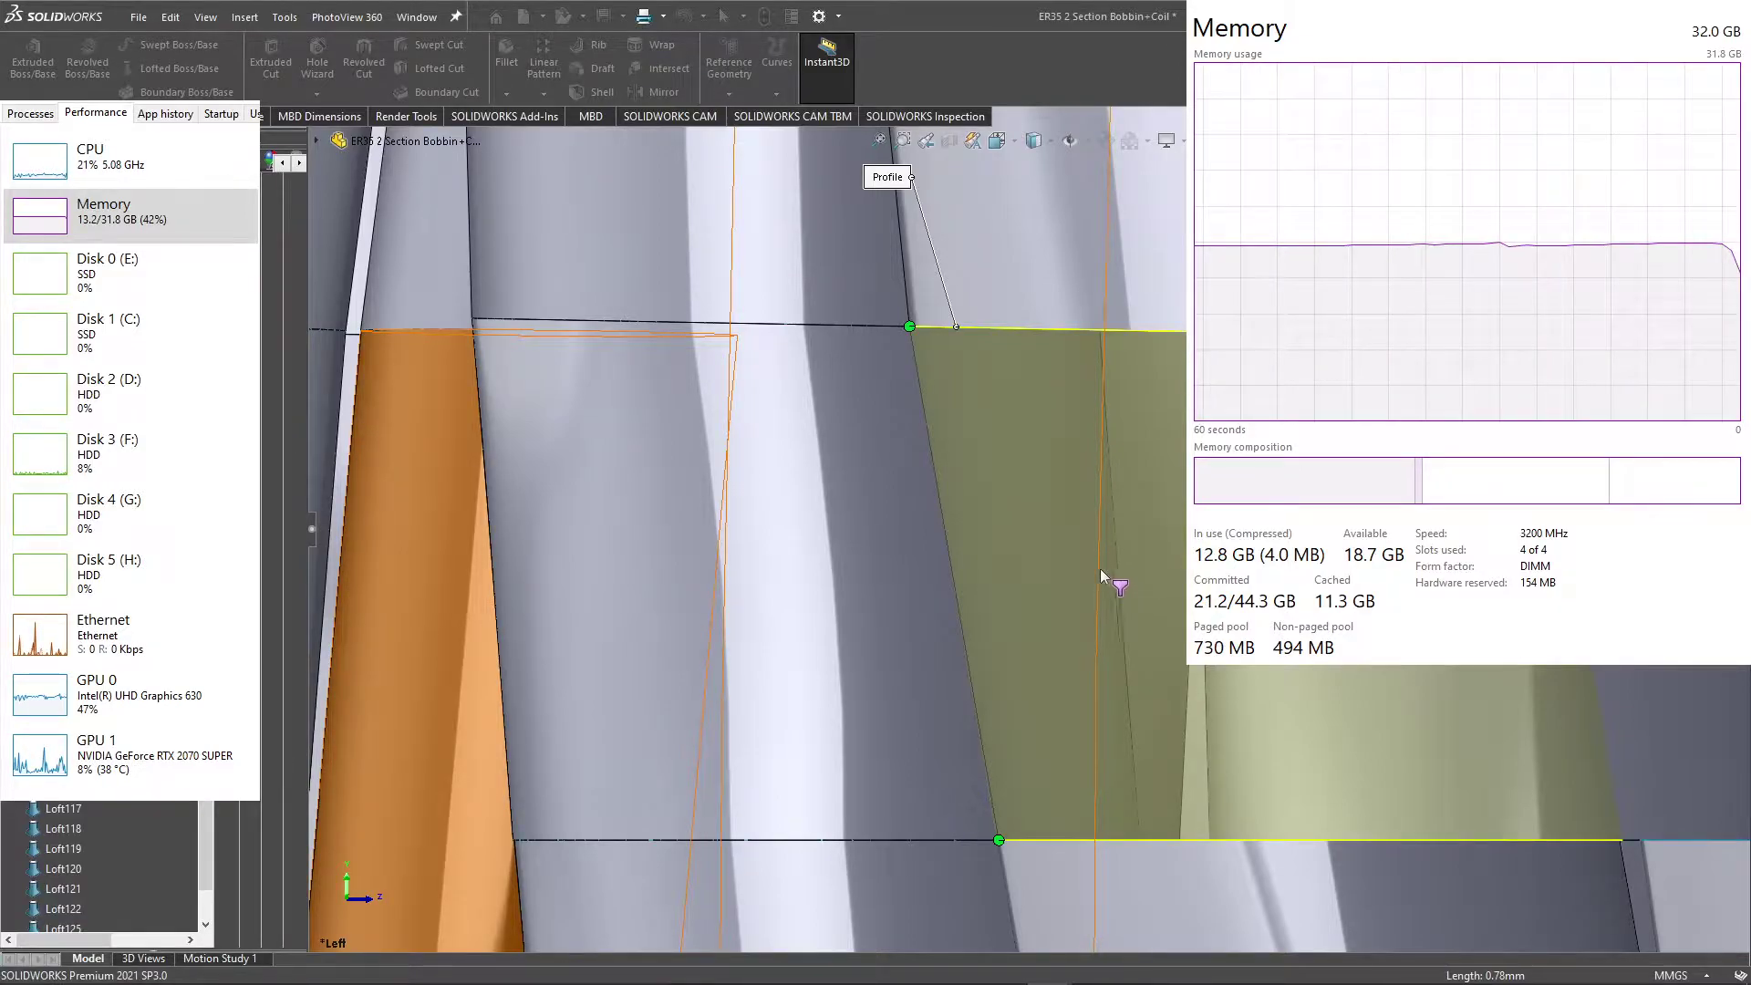
Step: Accept the aligned loft bridging the previous strand gap
{"action": "key", "text": "Return"}
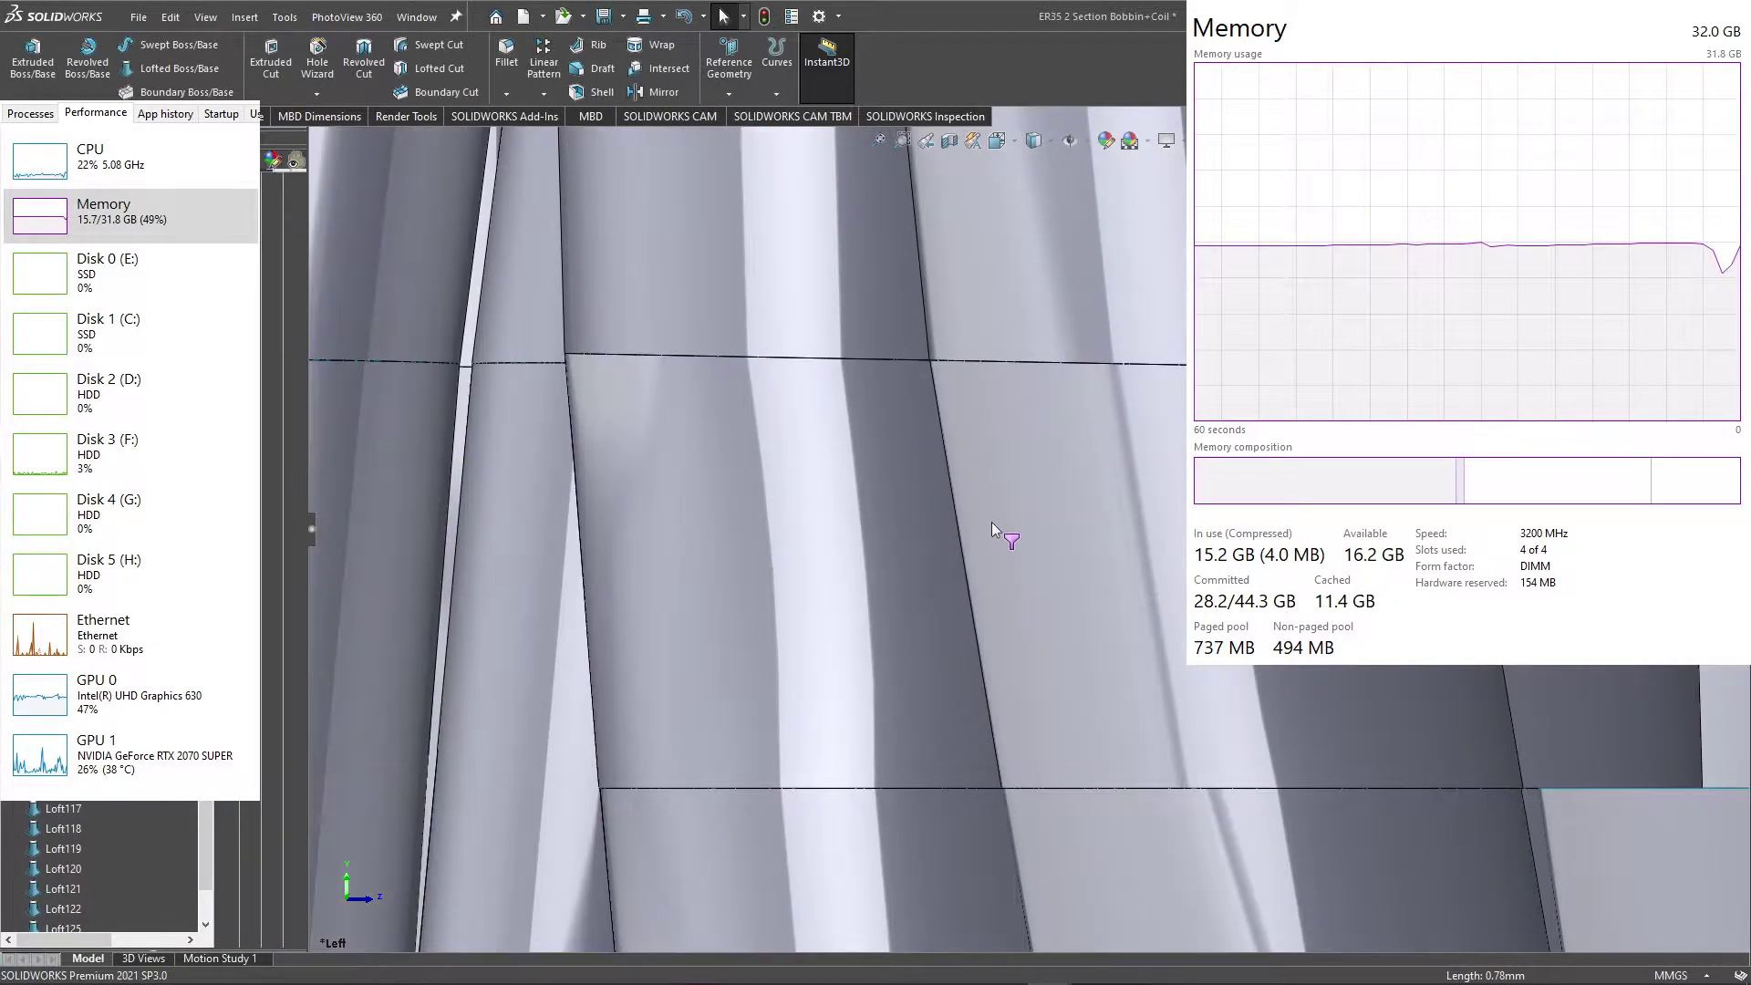
{"action": "scroll", "coordinate": [987, 518], "scroll_direction": "up", "scroll_amount": 3}
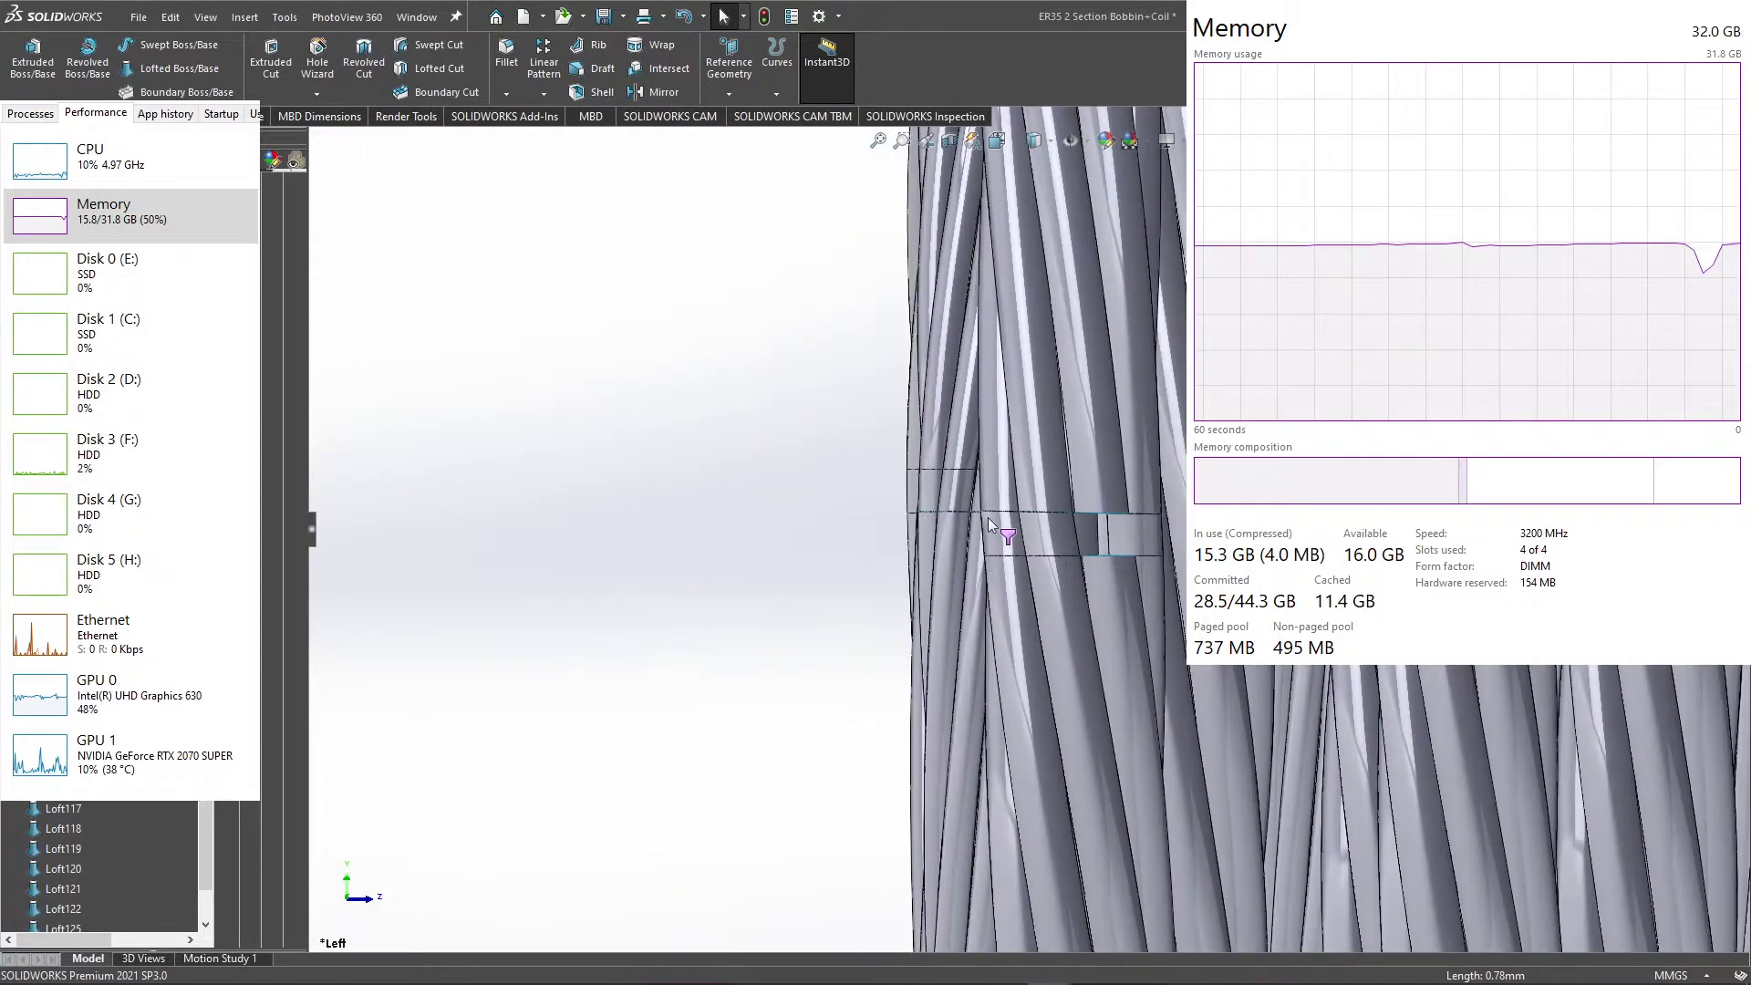
{"action": "scroll", "coordinate": [1049, 525], "scroll_direction": "up", "scroll_amount": 3}
{"action": "scroll", "coordinate": [1100, 533], "scroll_direction": "up", "scroll_amount": 3}
{"action": "scroll", "coordinate": [1100, 534], "scroll_direction": "down", "scroll_amount": 2}
{"action": "scroll", "coordinate": [1079, 535], "scroll_direction": "down", "scroll_amount": 2}
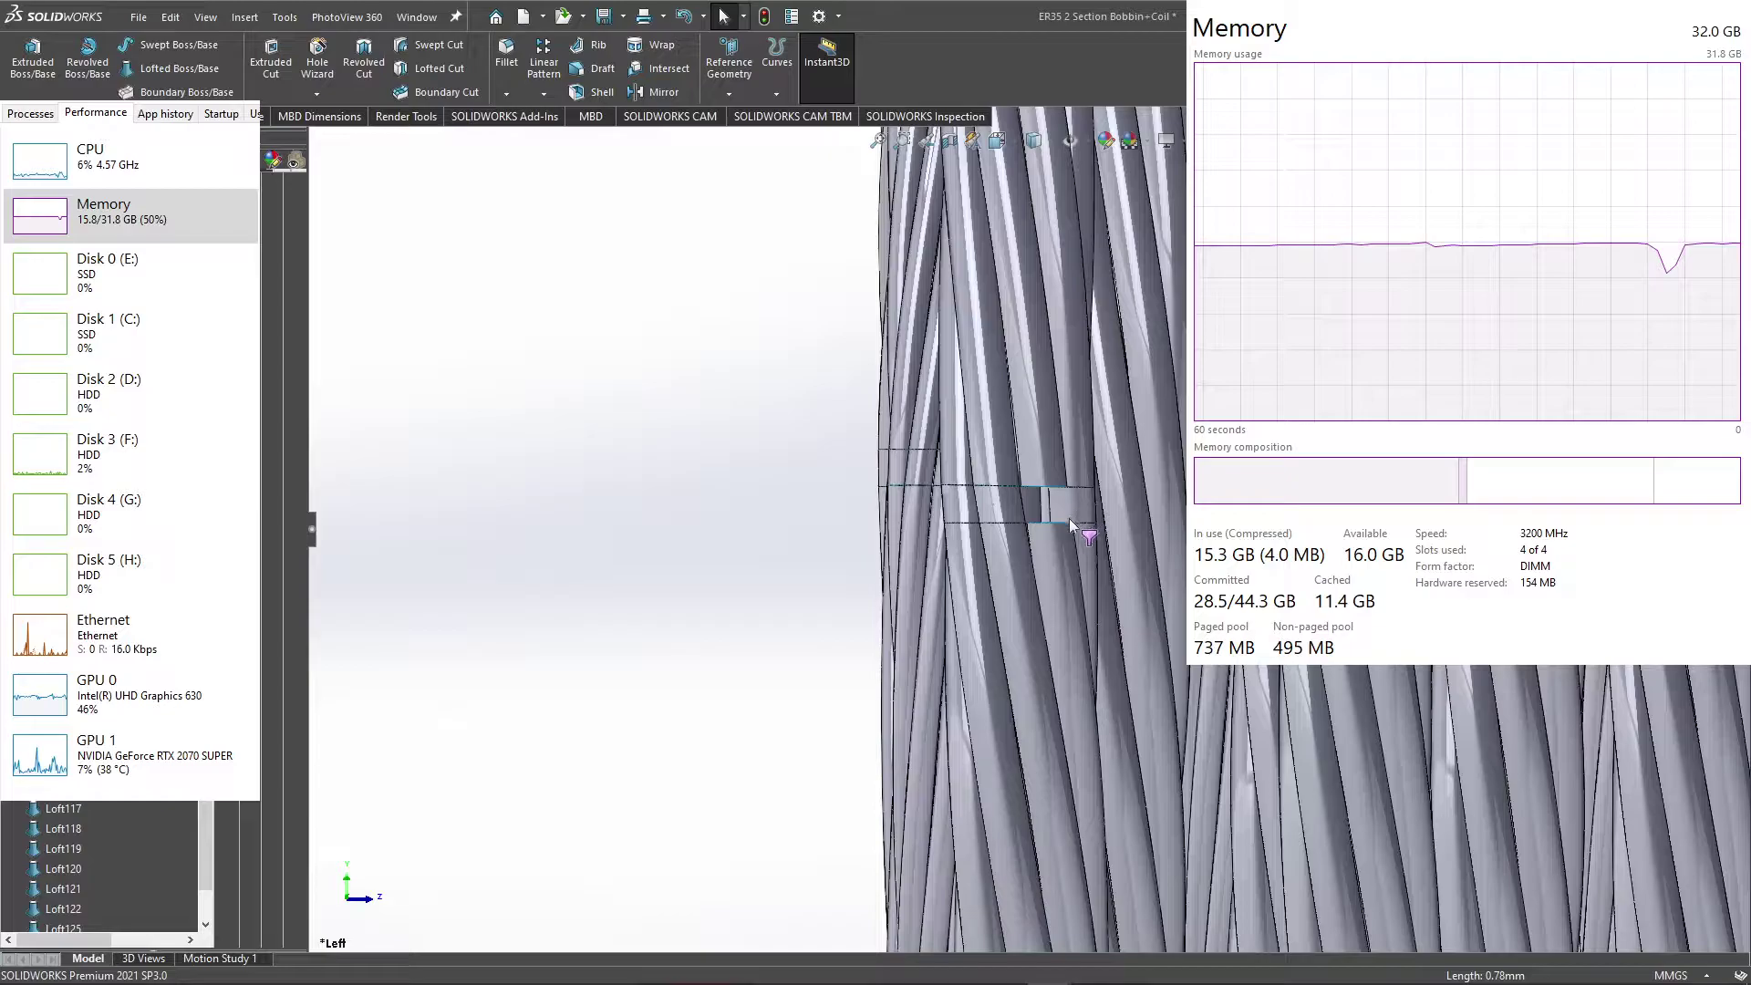
Step: Orbit and zoom to the next gap between two broken strand ends
{"action": "middle_click_drag", "start_coordinate": [1075, 505], "coordinate": [1049, 555]}
{"action": "scroll", "coordinate": [1091, 495], "scroll_direction": "down", "scroll_amount": 2}
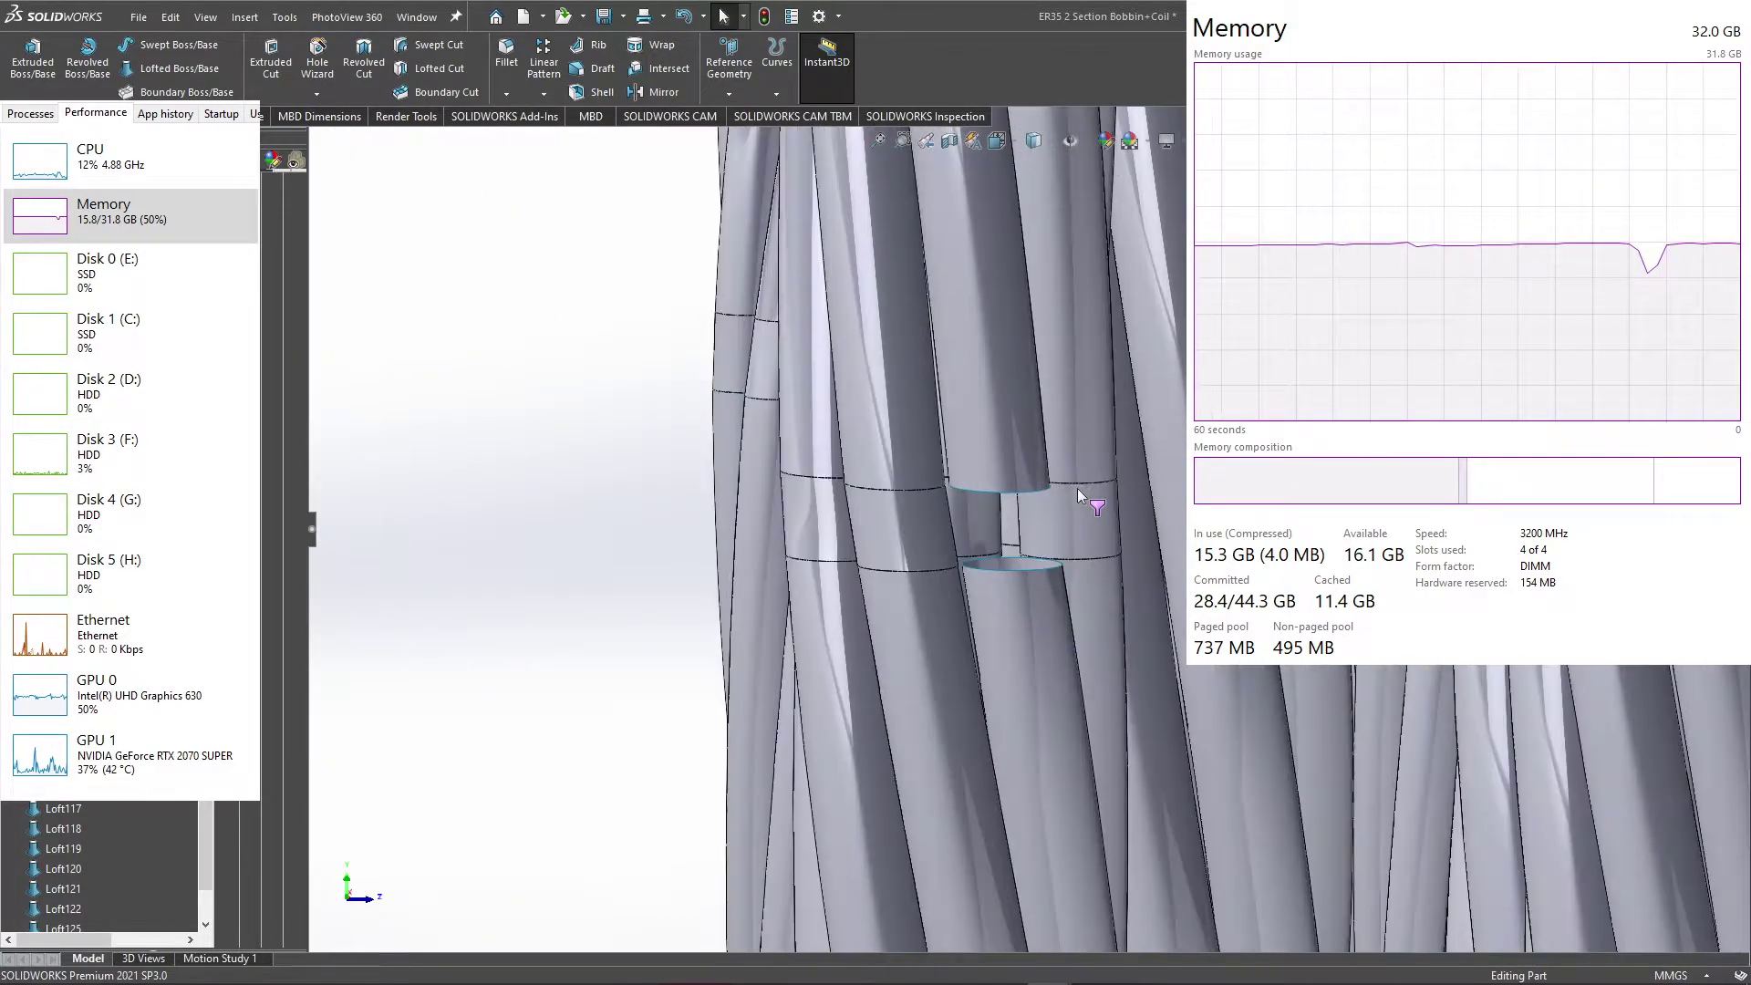
{"action": "scroll", "coordinate": [1077, 489], "scroll_direction": "down", "scroll_amount": 3}
{"action": "scroll", "coordinate": [1033, 490], "scroll_direction": "down", "scroll_amount": 3}
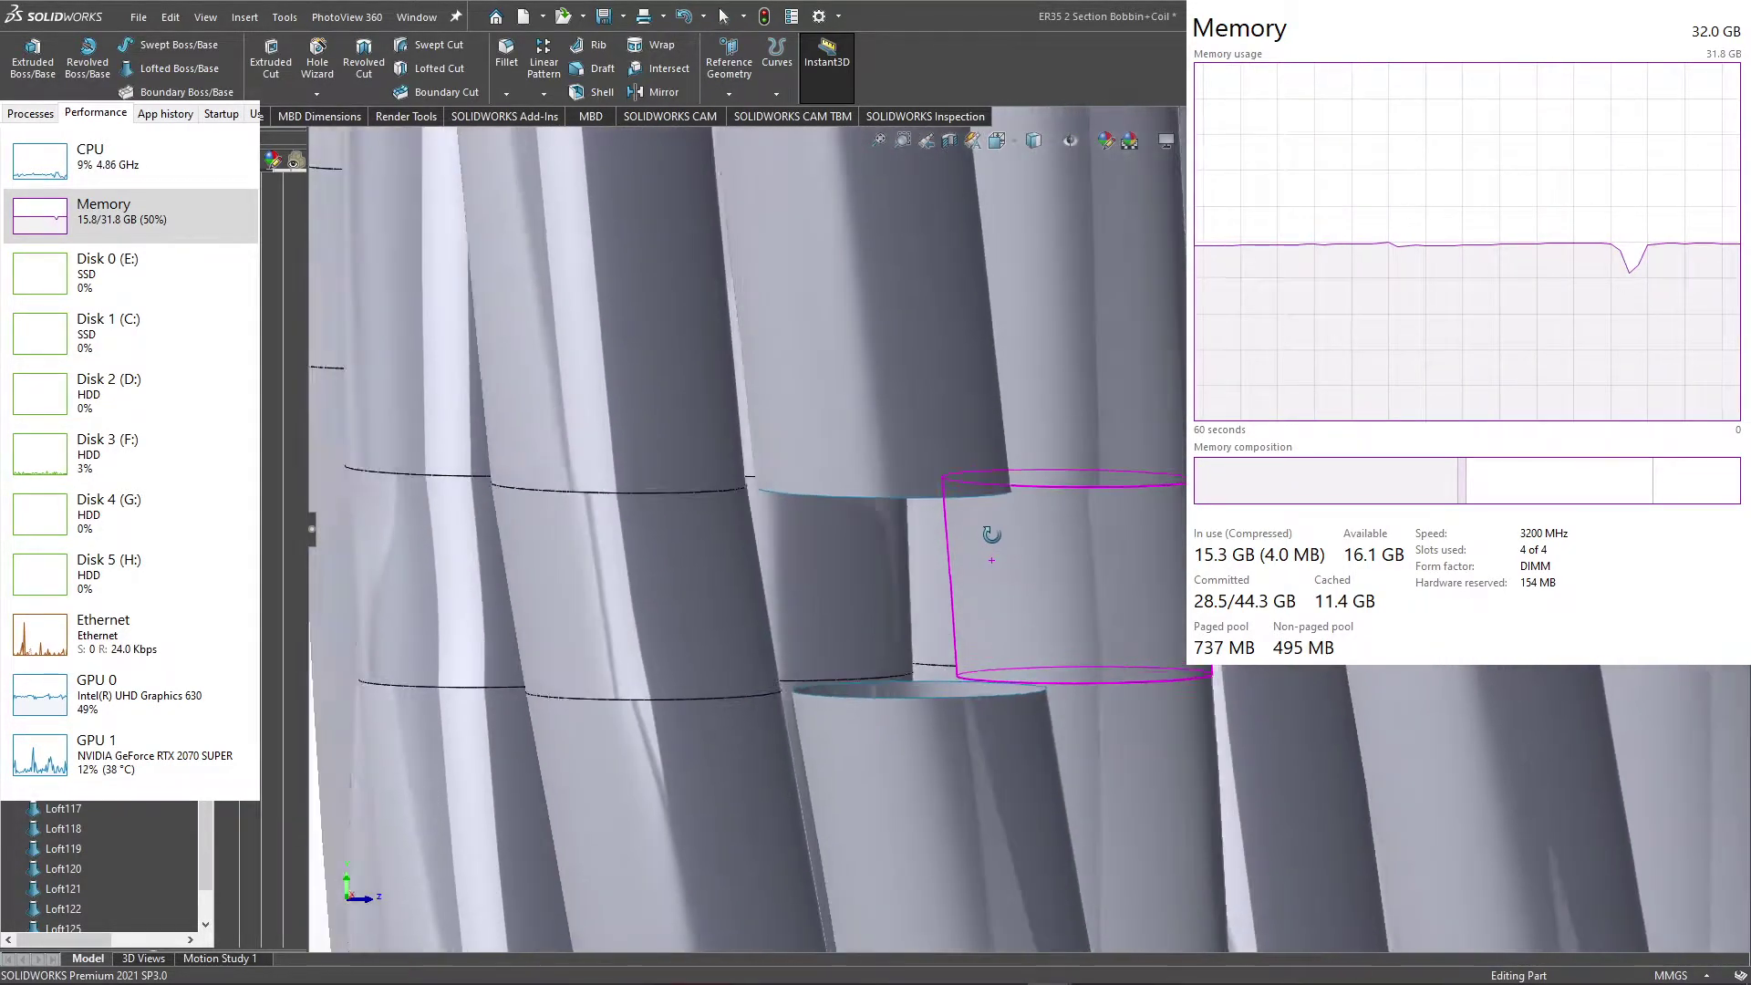
{"action": "middle_click_drag", "start_coordinate": [1003, 553], "coordinate": [797, 490]}
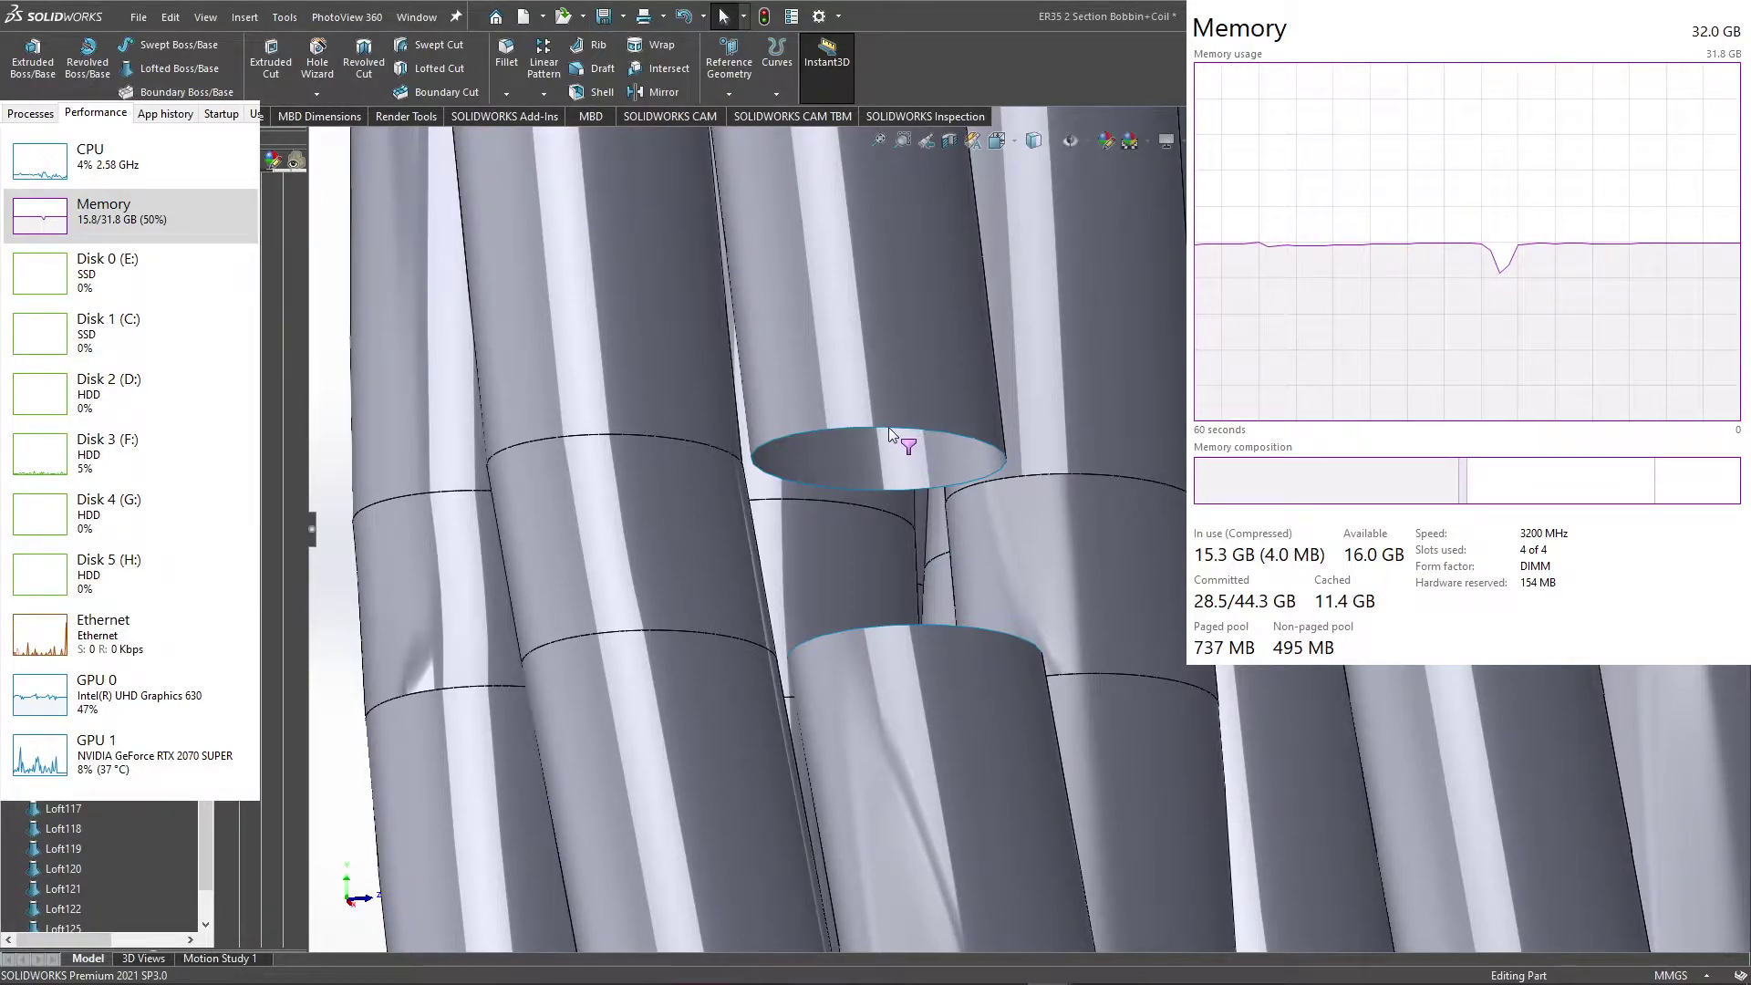
{"action": "middle_click_drag", "start_coordinate": [847, 455], "coordinate": [965, 488]}
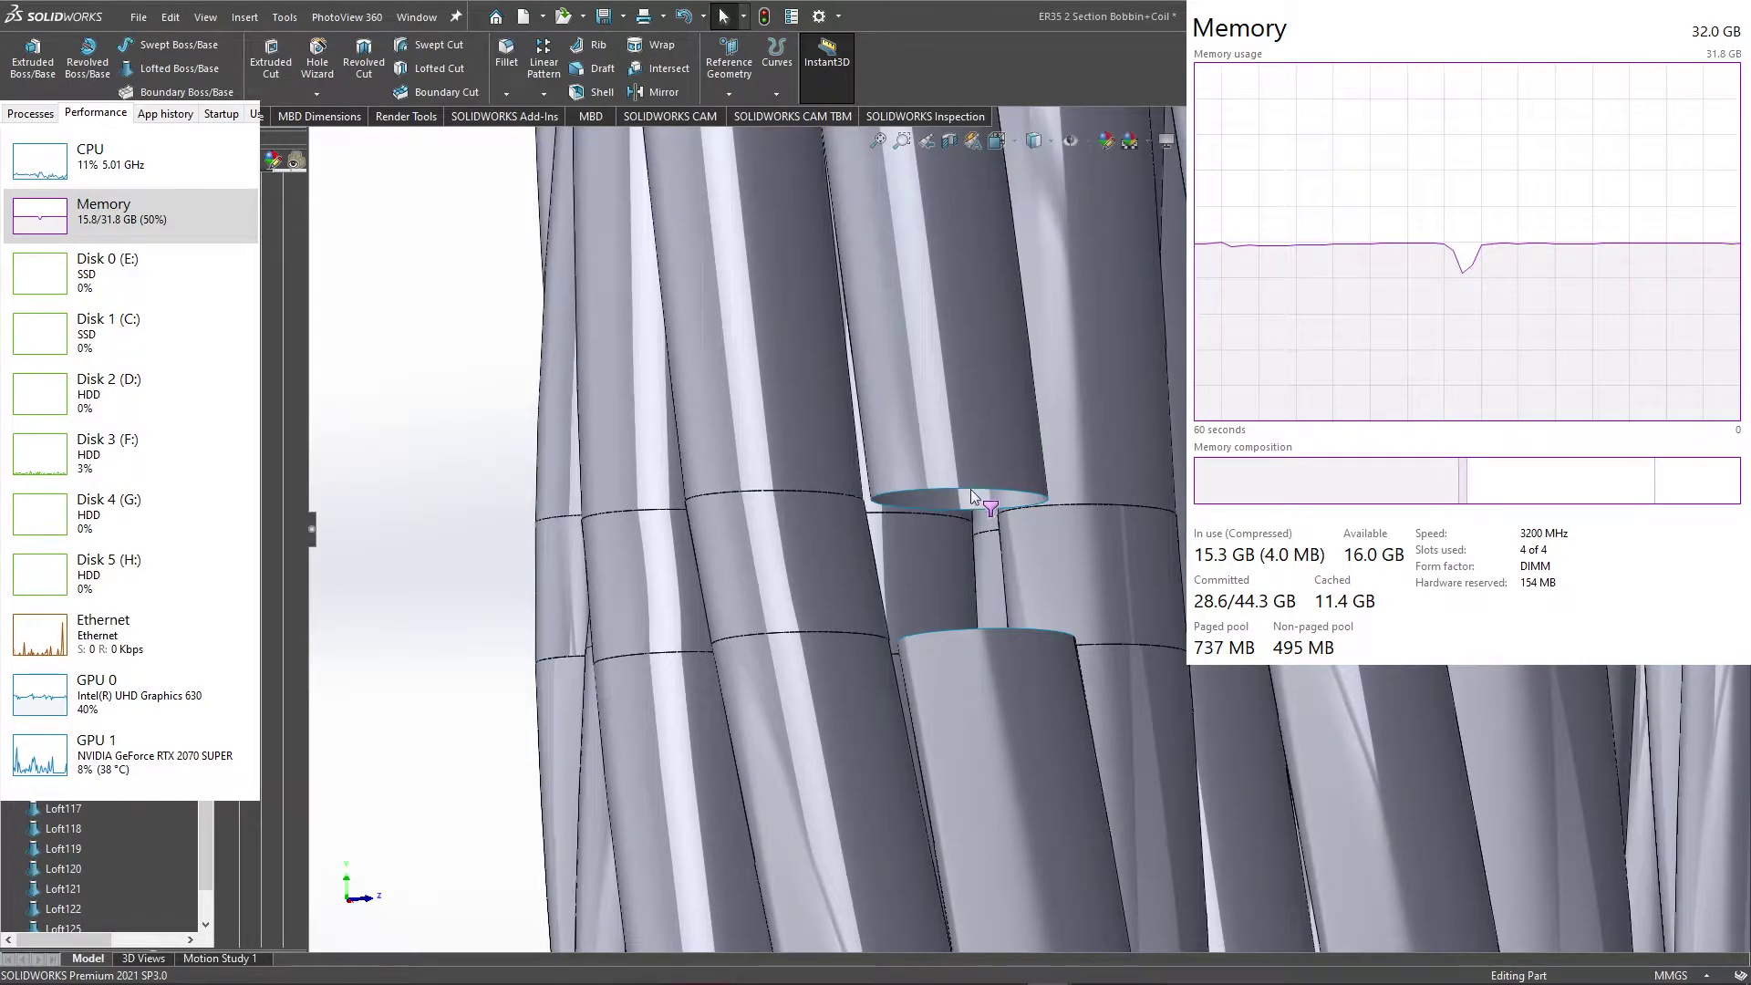
{"action": "scroll", "coordinate": [899, 419], "scroll_direction": "up", "scroll_amount": 2}
{"action": "scroll", "coordinate": [929, 441], "scroll_direction": "up", "scroll_amount": 3}
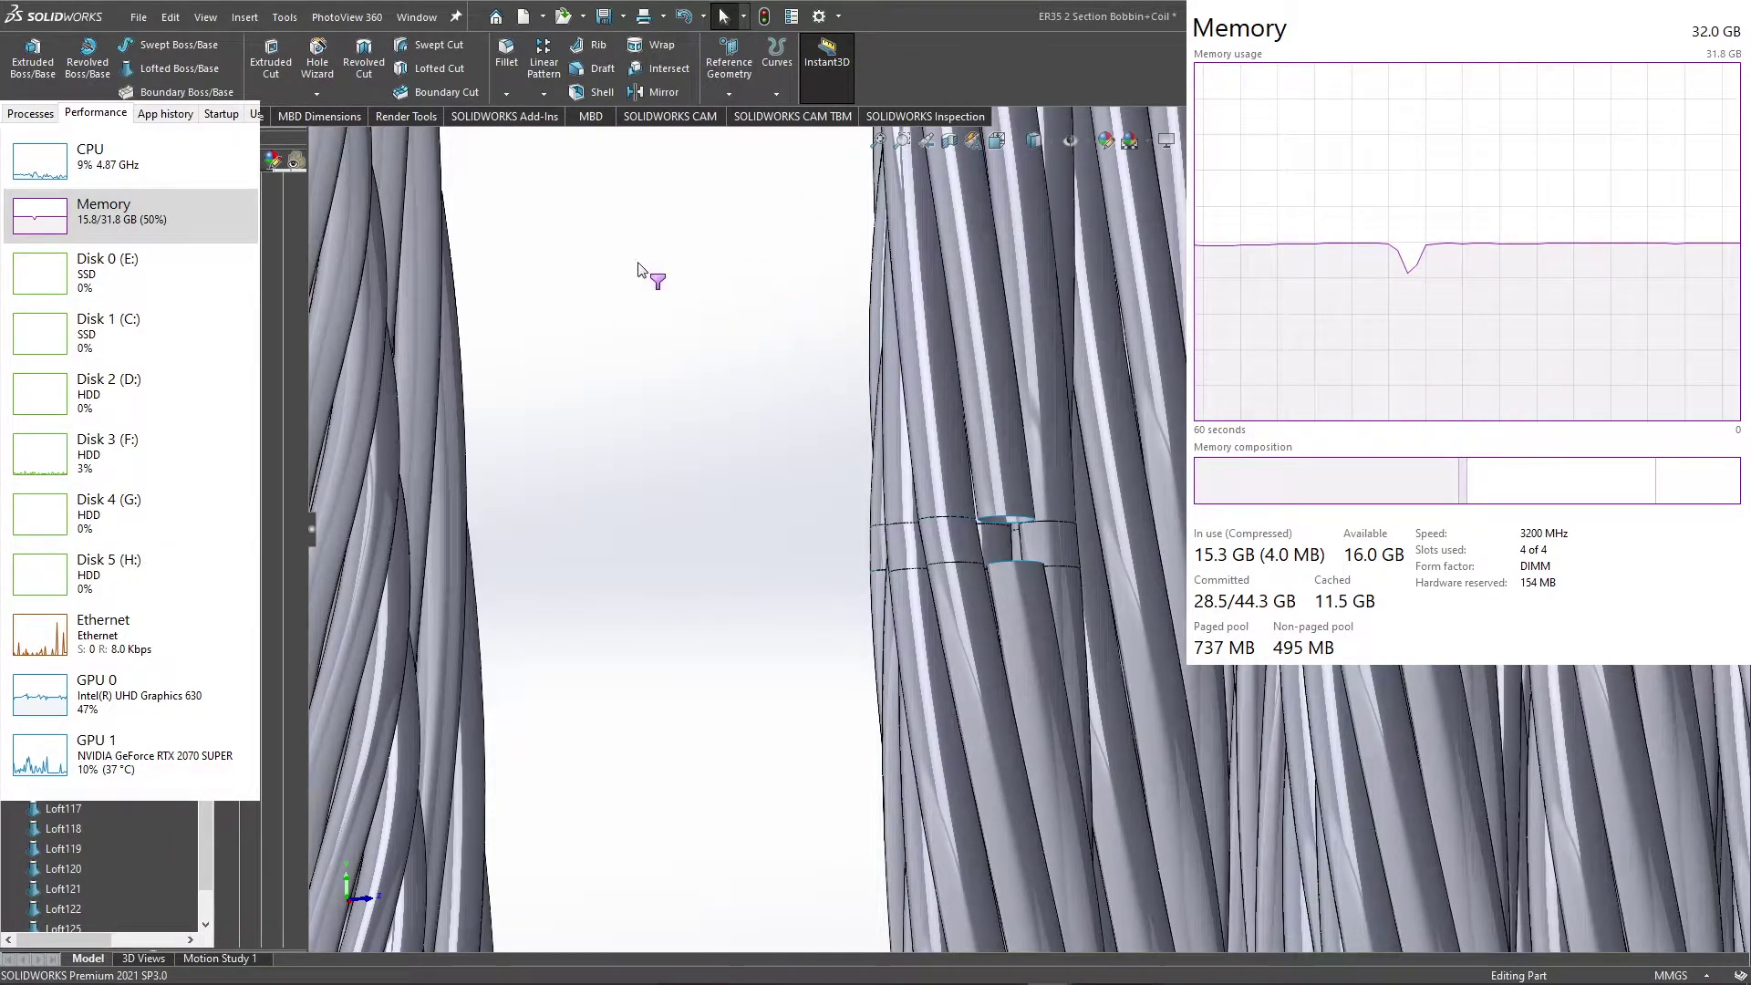
Step: Start a loft using the upper and lower strand ends as its two profiles
{"action": "left_click", "coordinate": [179, 68]}
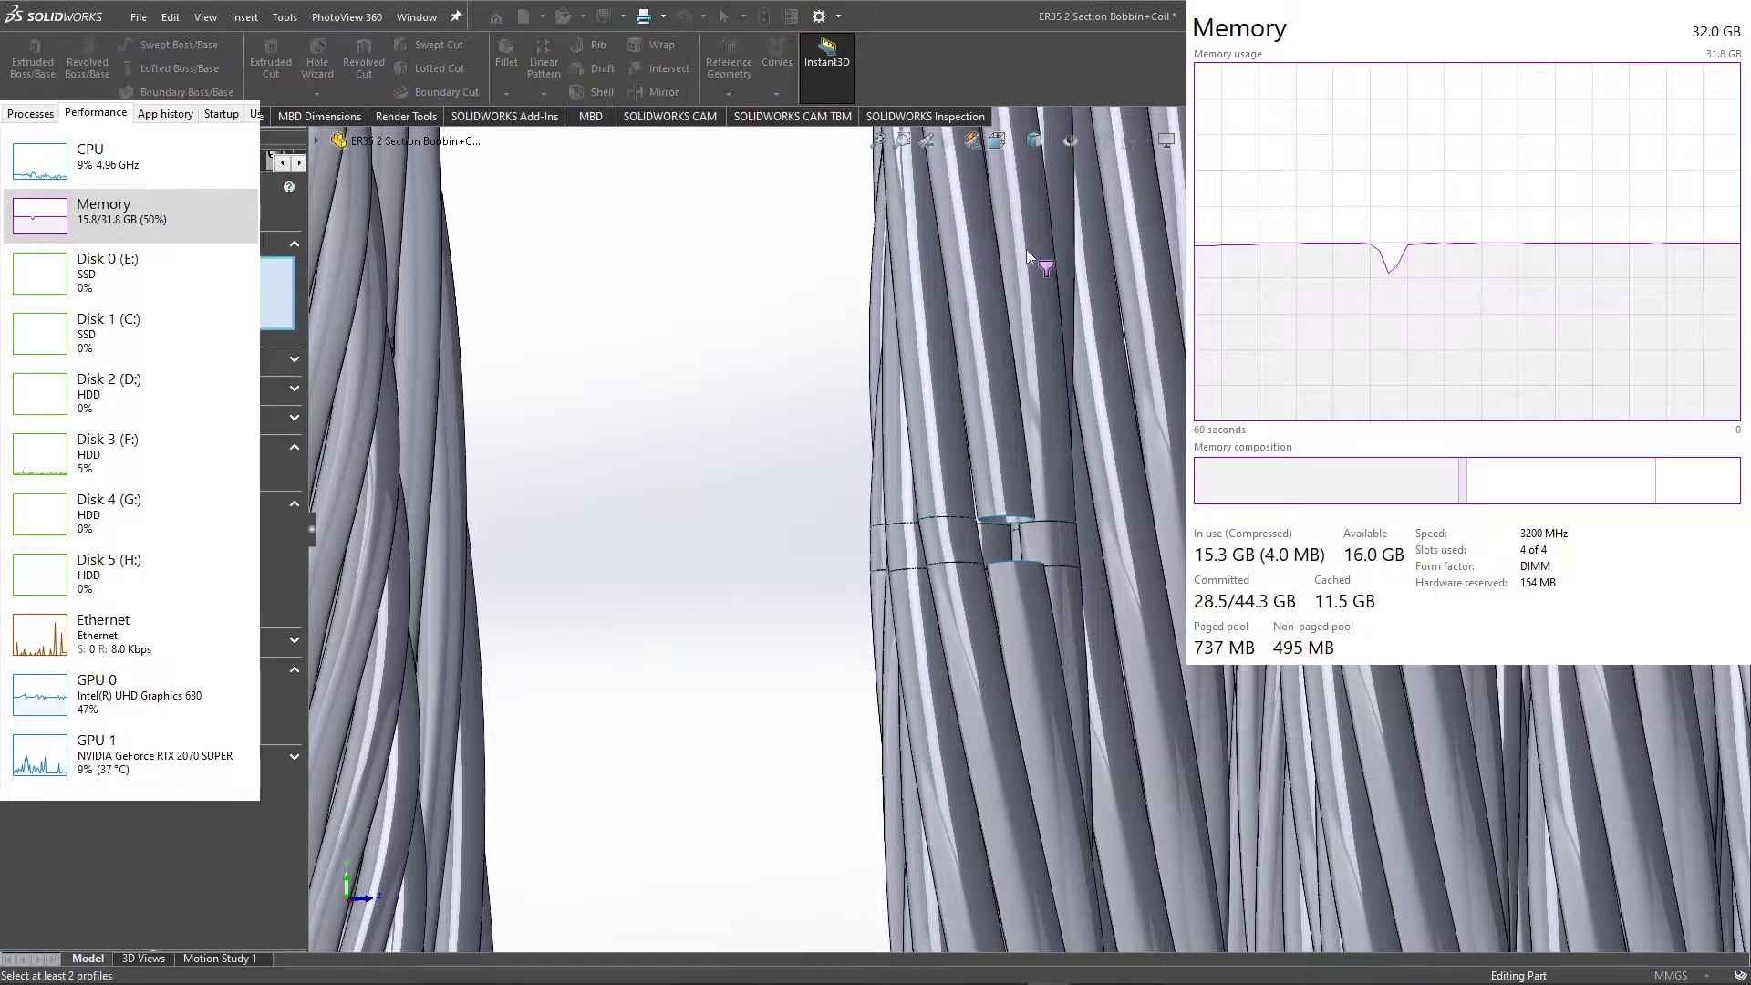
{"action": "scroll", "coordinate": [1020, 532], "scroll_direction": "down", "scroll_amount": 3}
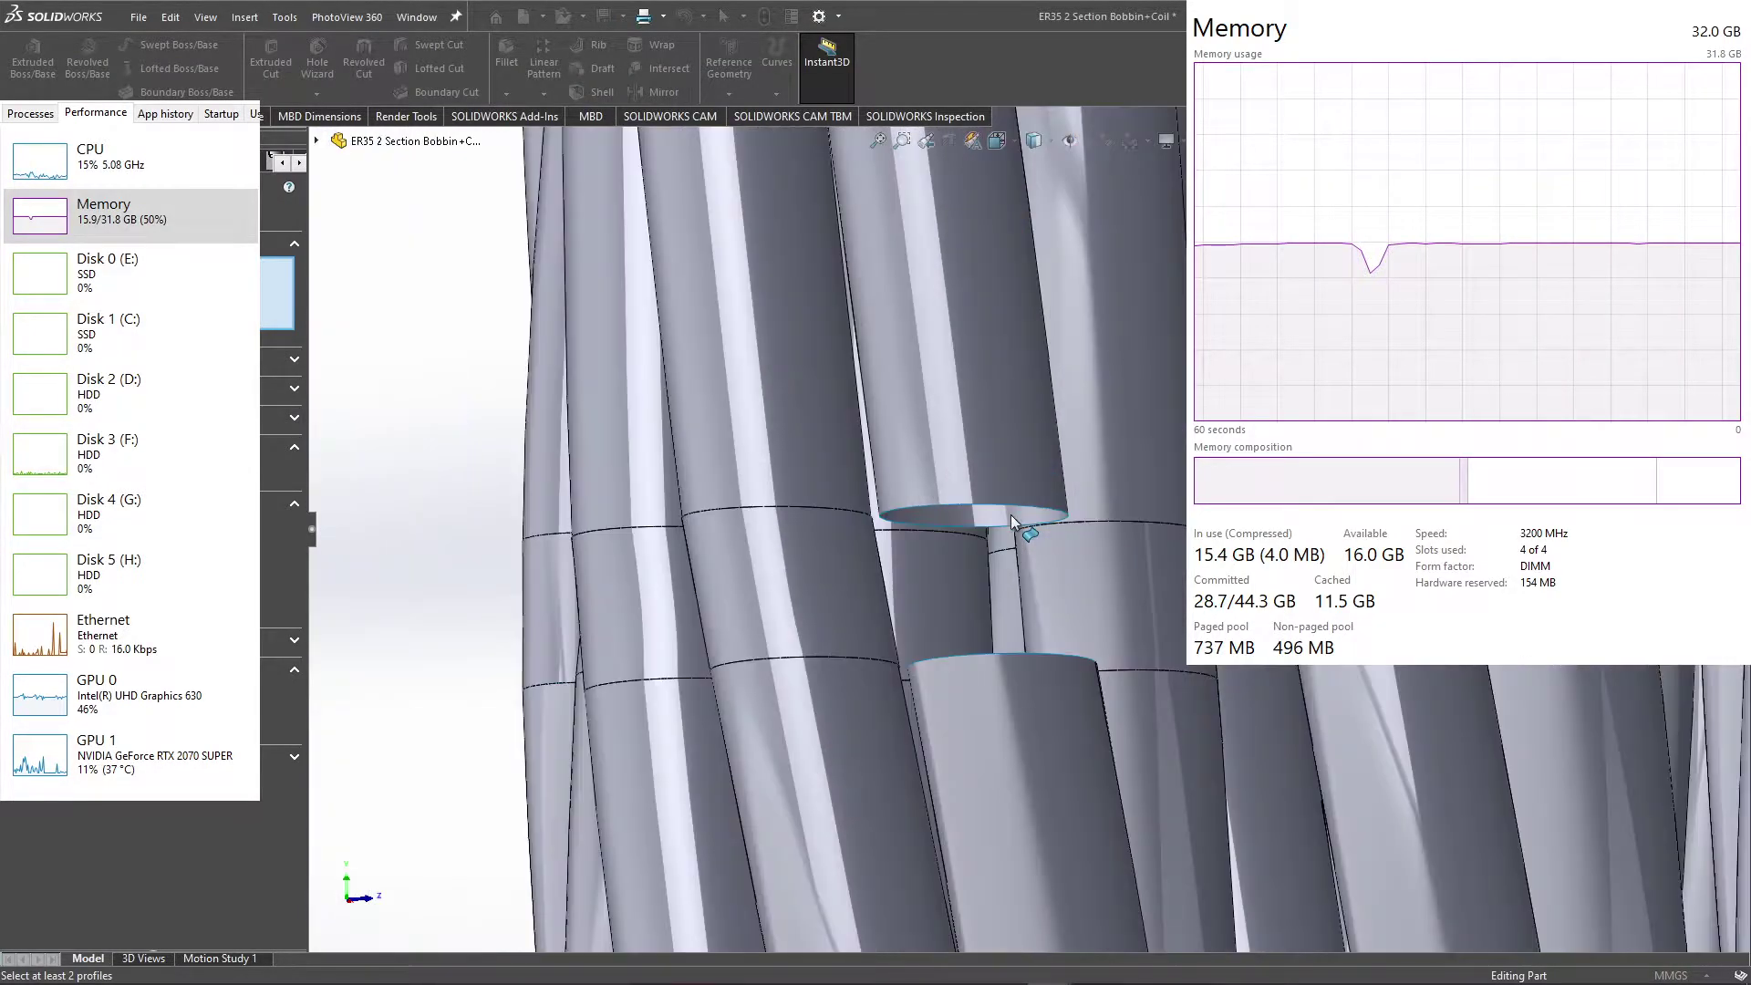
{"action": "left_click", "coordinate": [976, 512]}
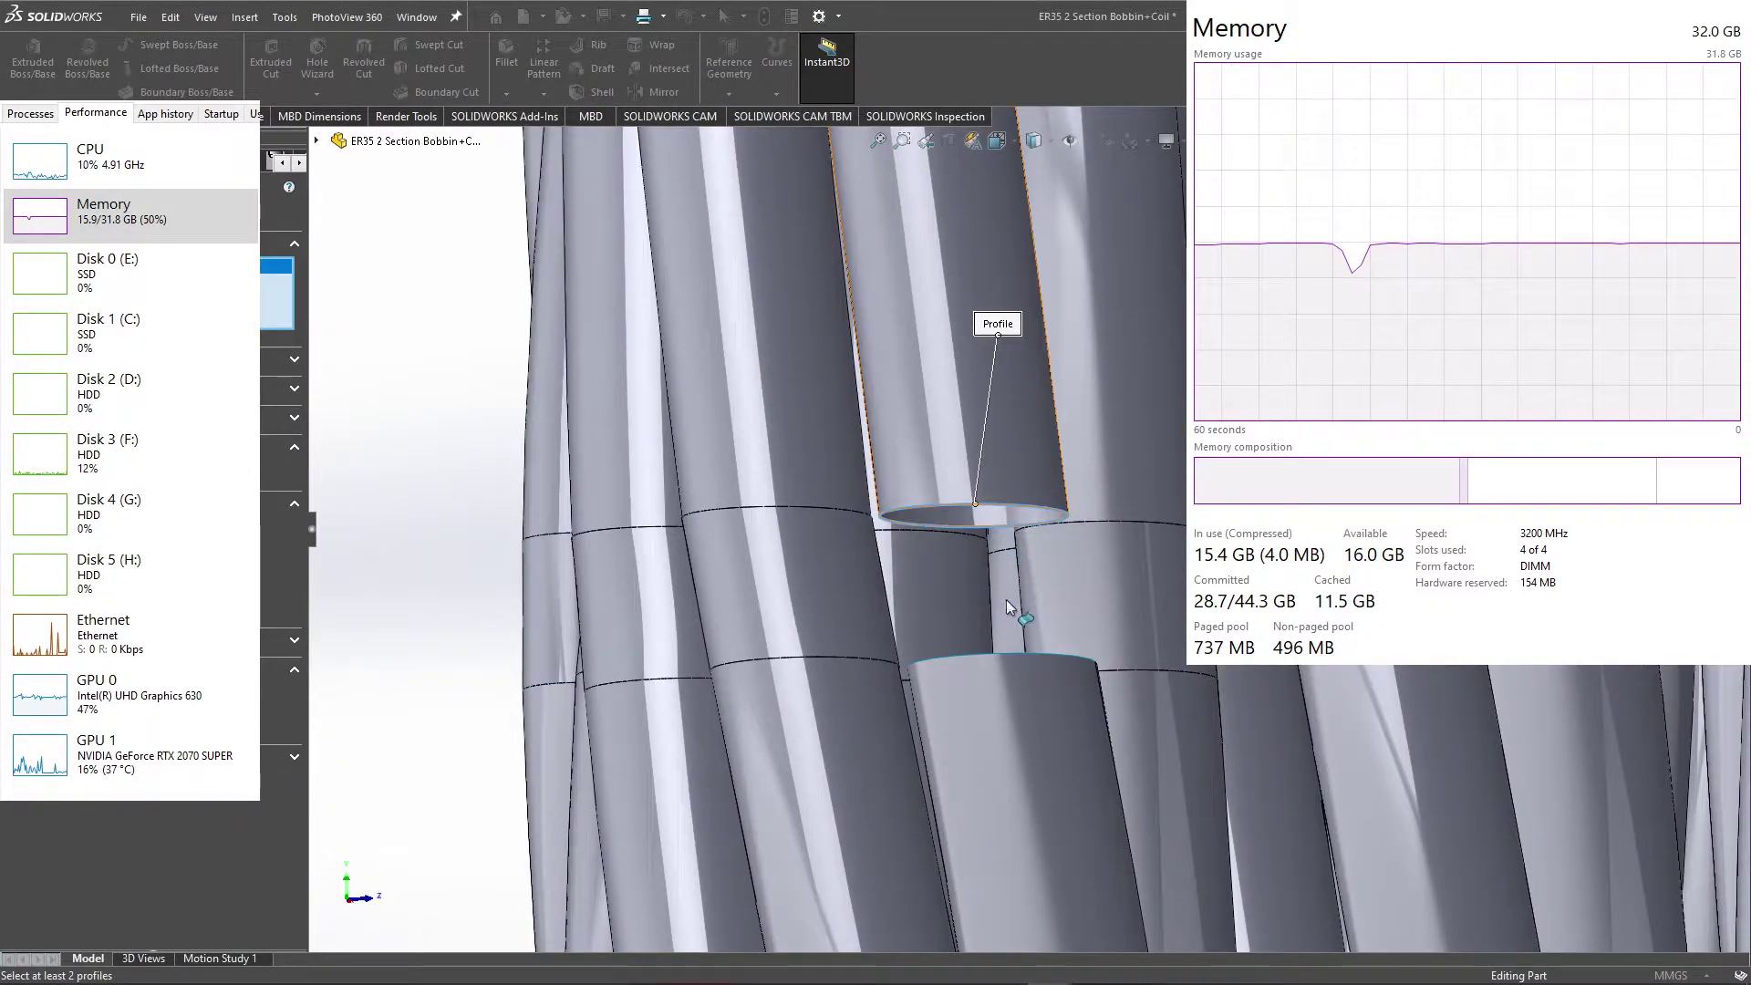
{"action": "middle_click_drag", "start_coordinate": [1015, 654], "coordinate": [1024, 673]}
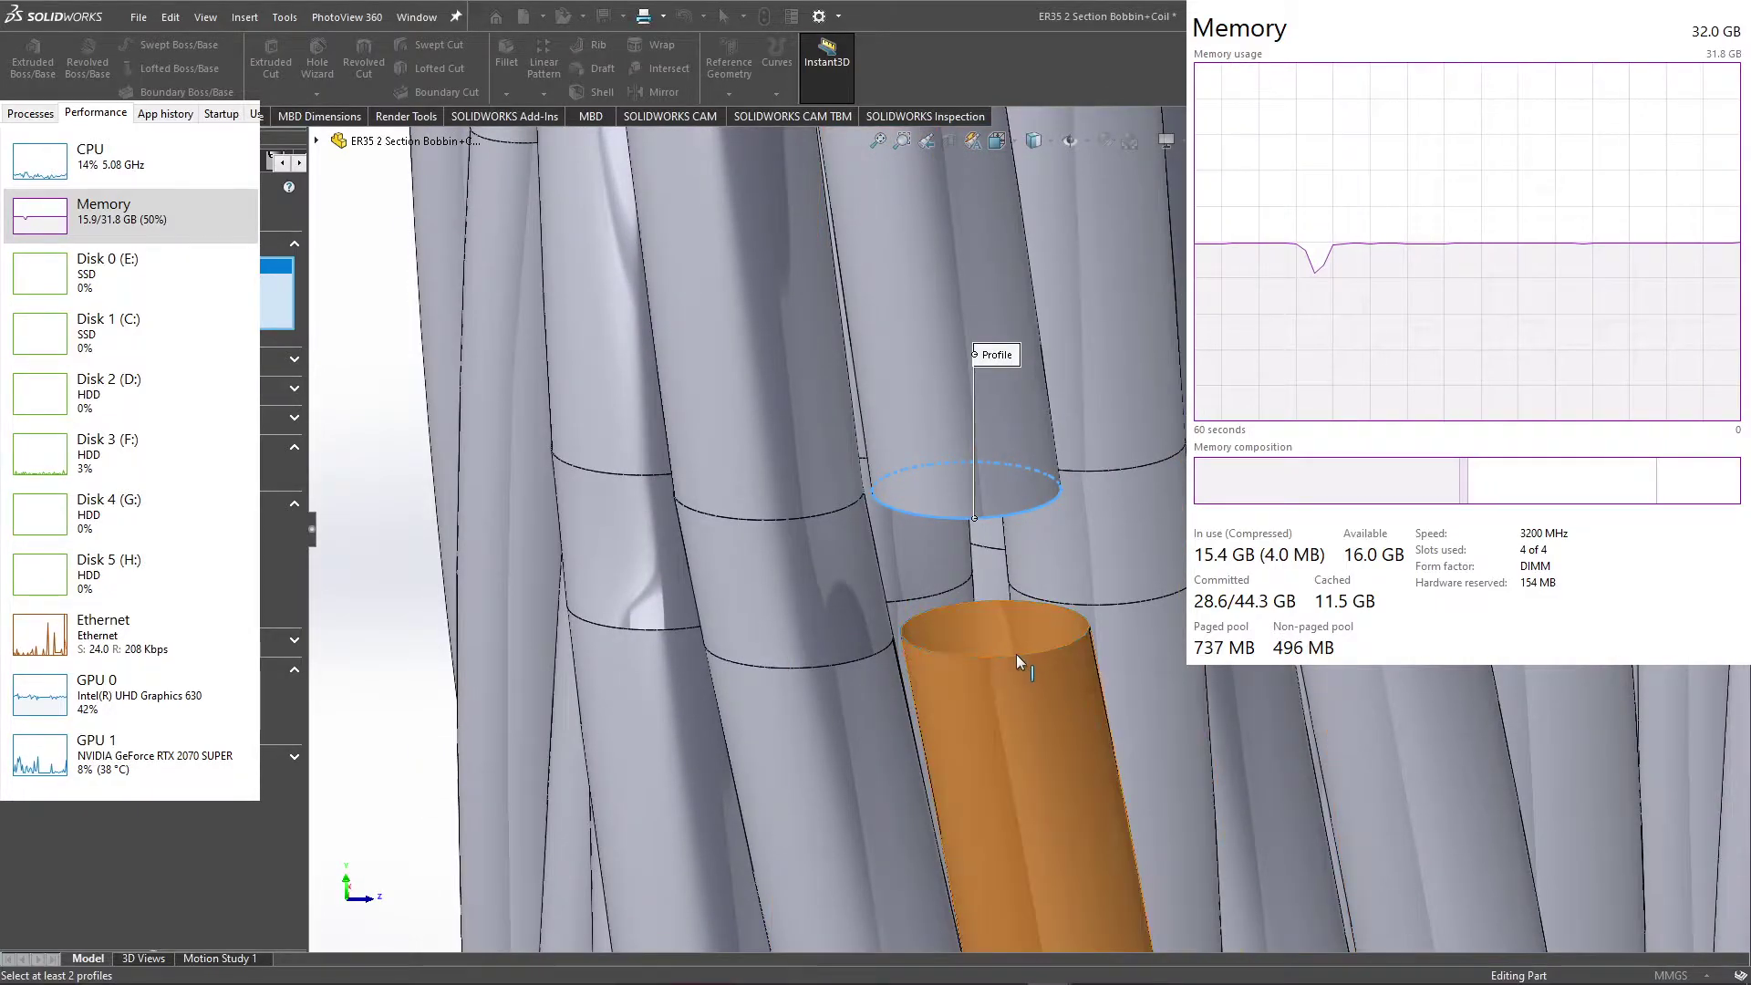
{"action": "left_click", "coordinate": [1004, 654]}
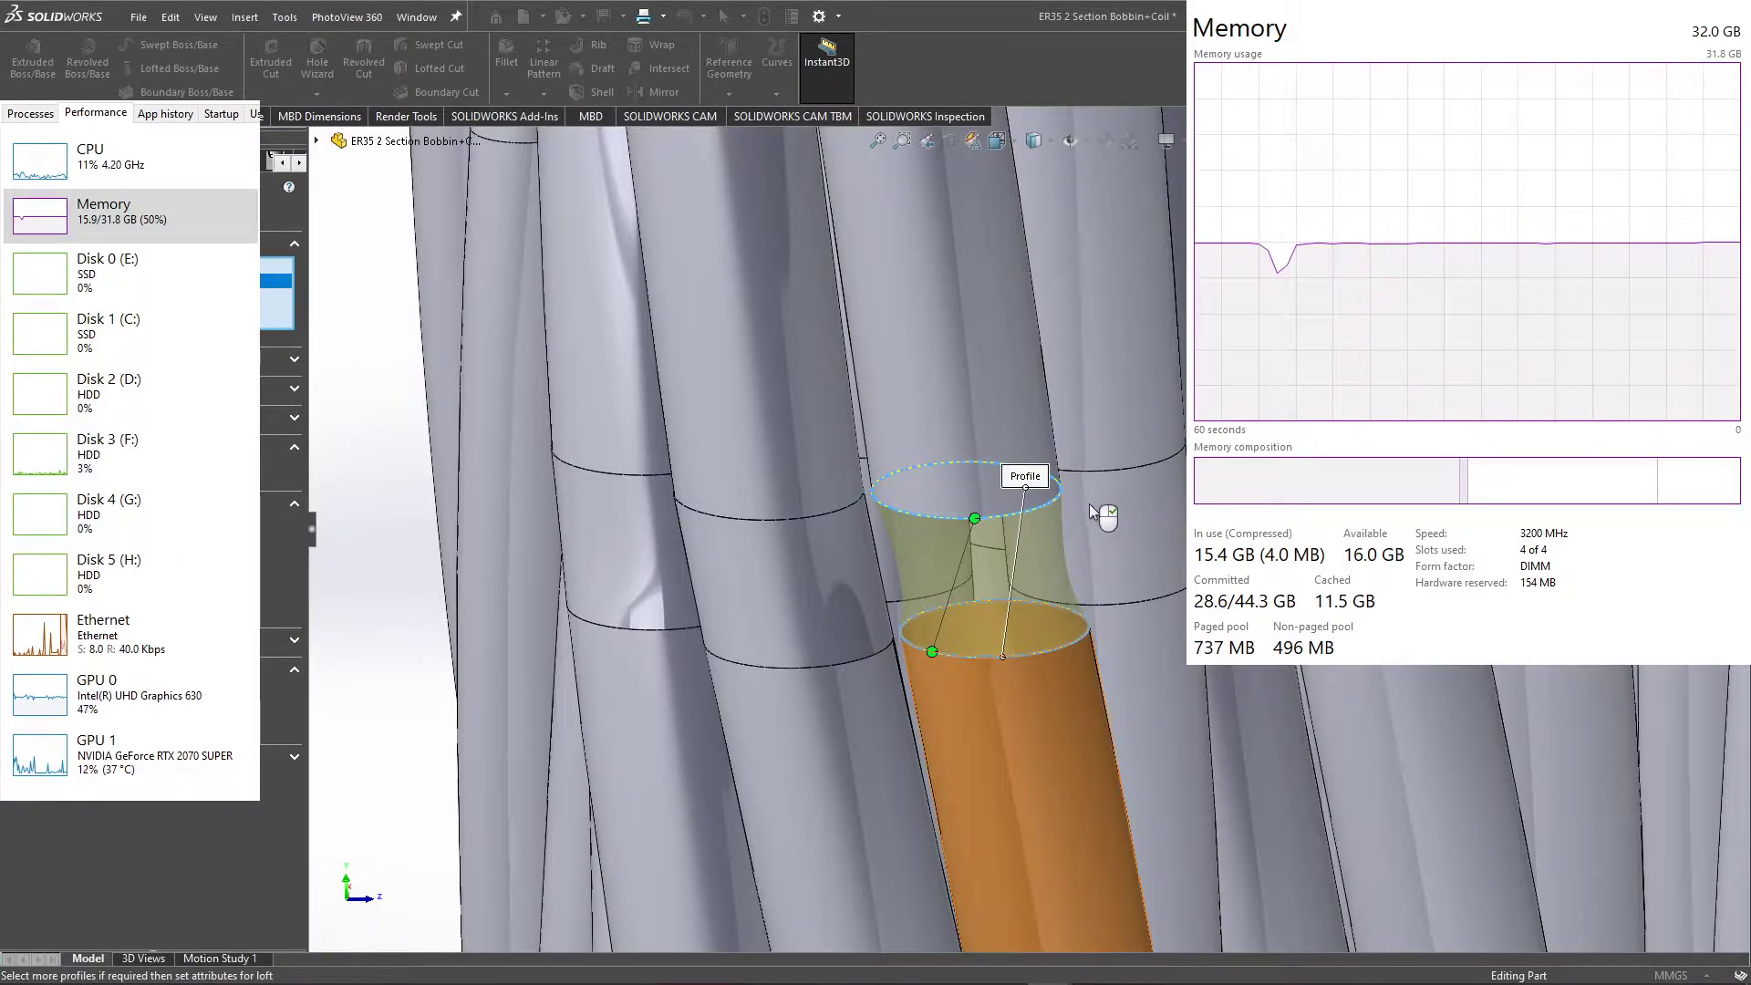
{"action": "scroll", "coordinate": [1058, 496], "scroll_direction": "up", "scroll_amount": 4}
{"action": "scroll", "coordinate": [1013, 437], "scroll_direction": "up", "scroll_amount": 3}
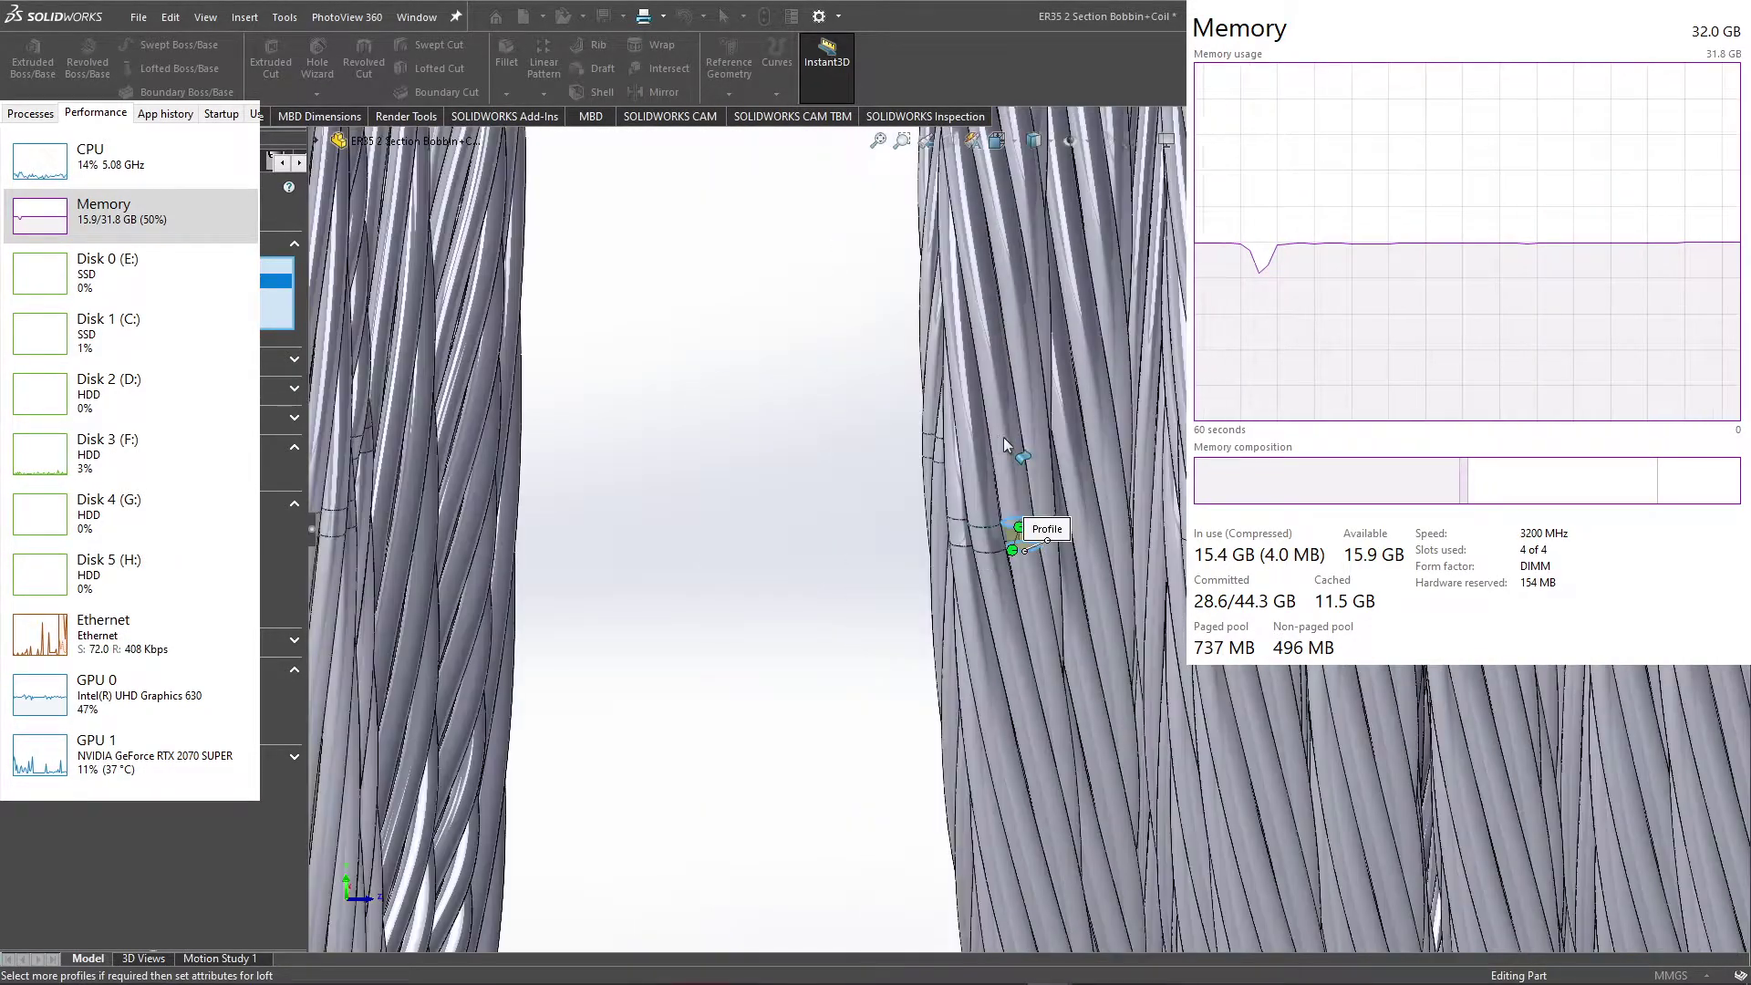
{"action": "scroll", "coordinate": [752, 466], "scroll_direction": "up", "scroll_amount": 5}
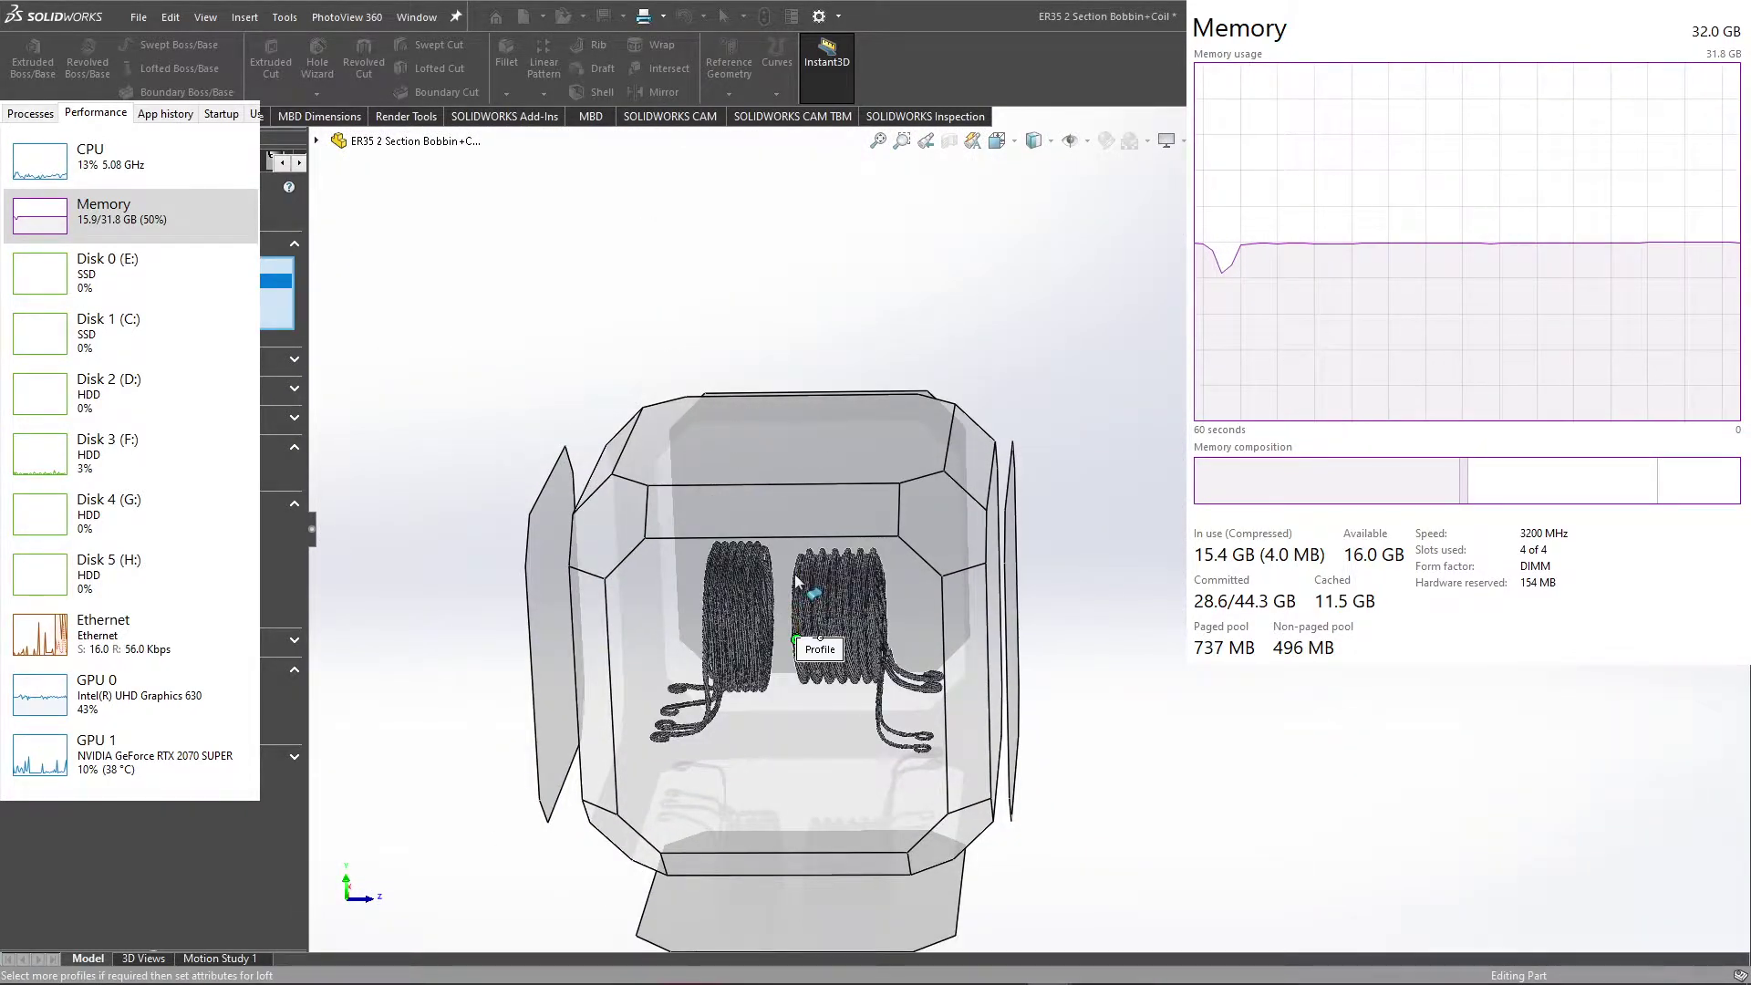
Step: In Left view, align both loft connectors to matching vertices and accept the loft
{"action": "left_click", "coordinate": [795, 577]}
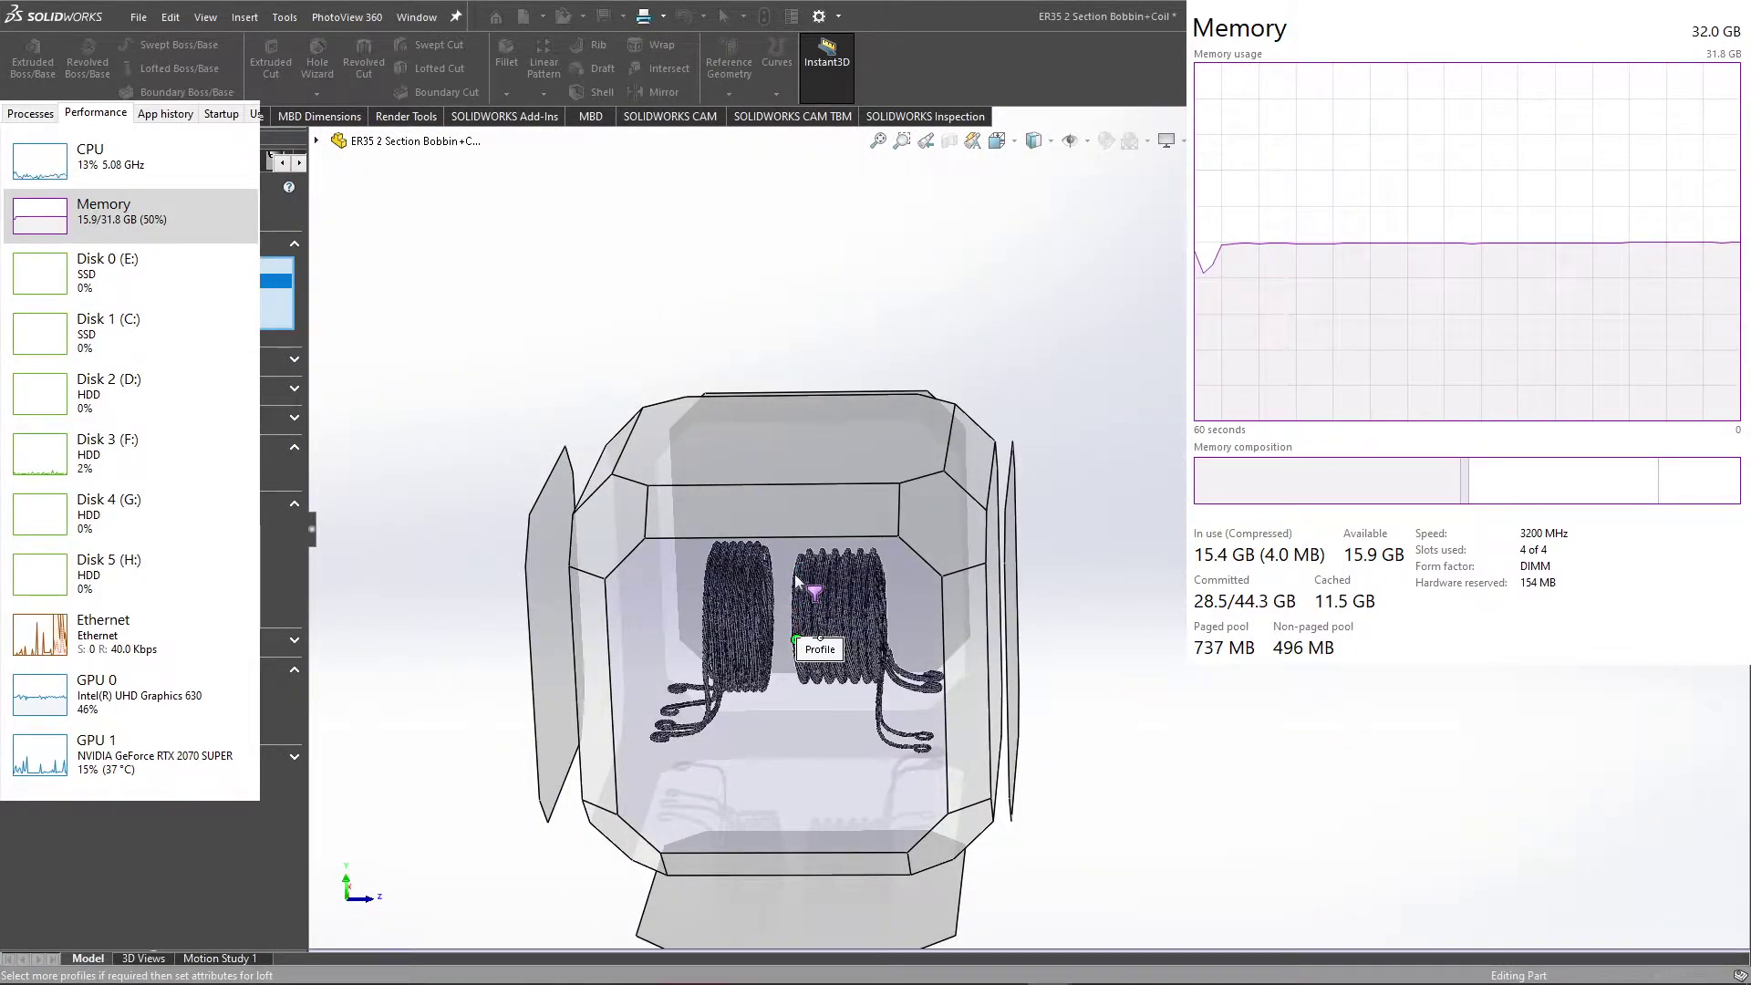
{"action": "key", "text": "ctrl+3"}
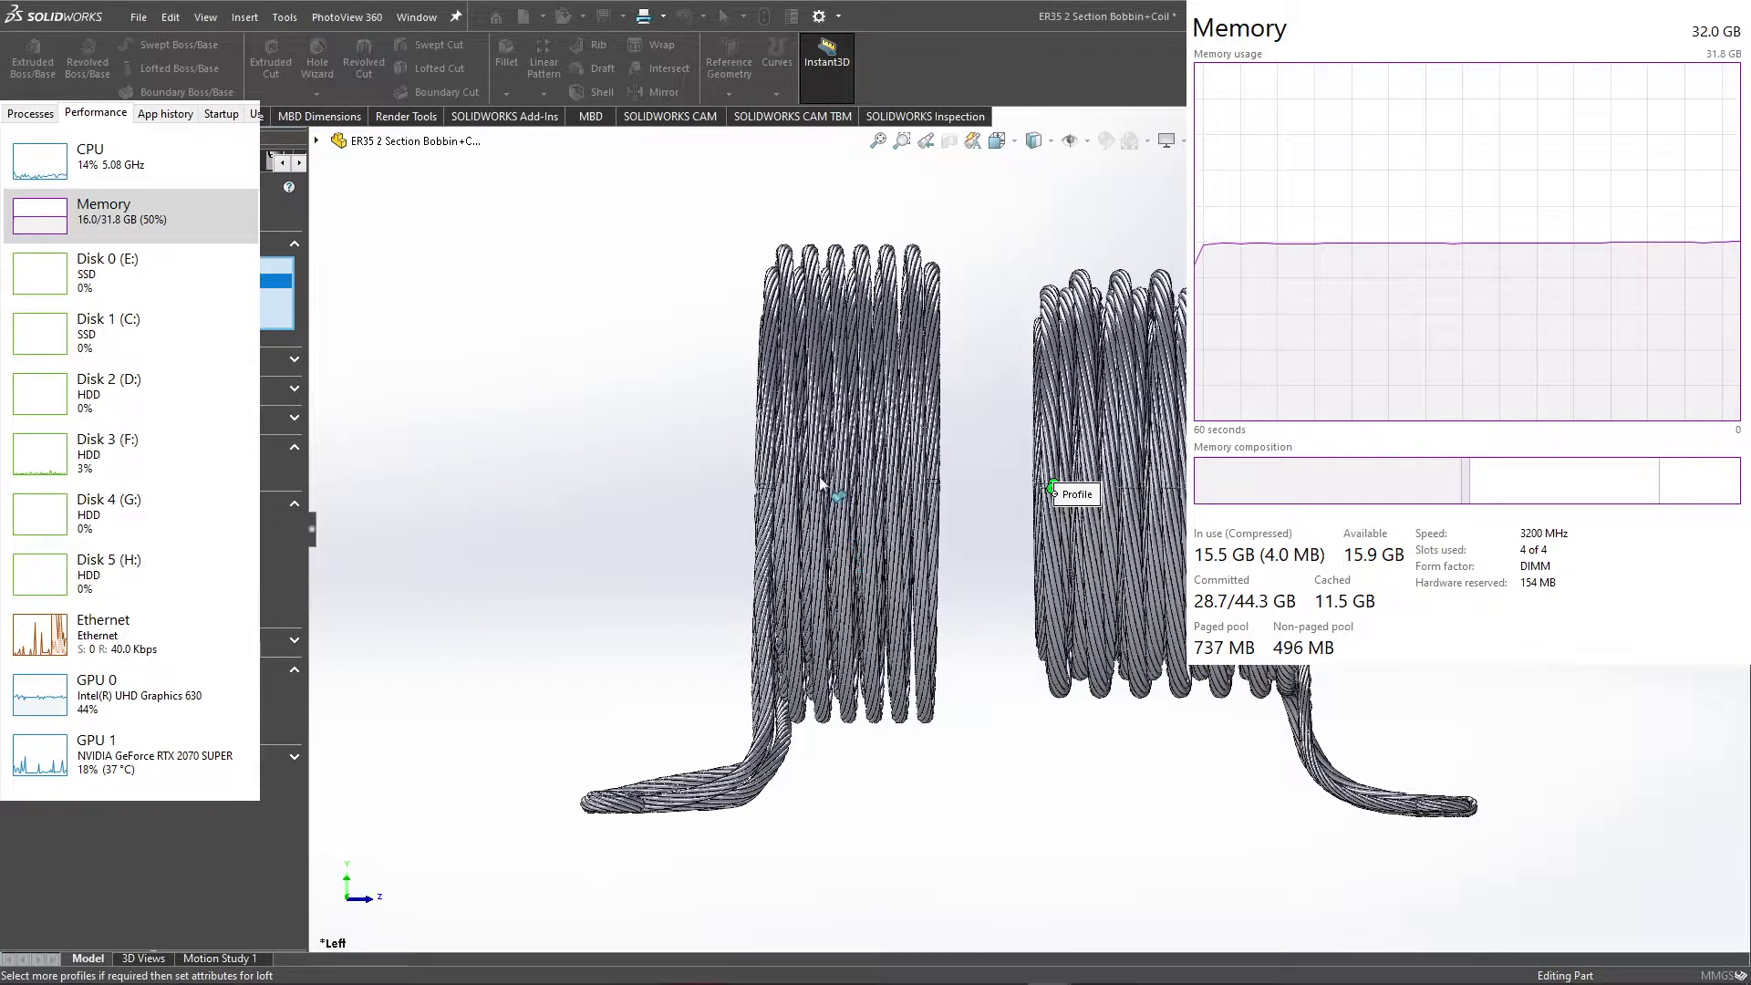
{"action": "scroll", "coordinate": [1112, 488], "scroll_direction": "down", "scroll_amount": 2}
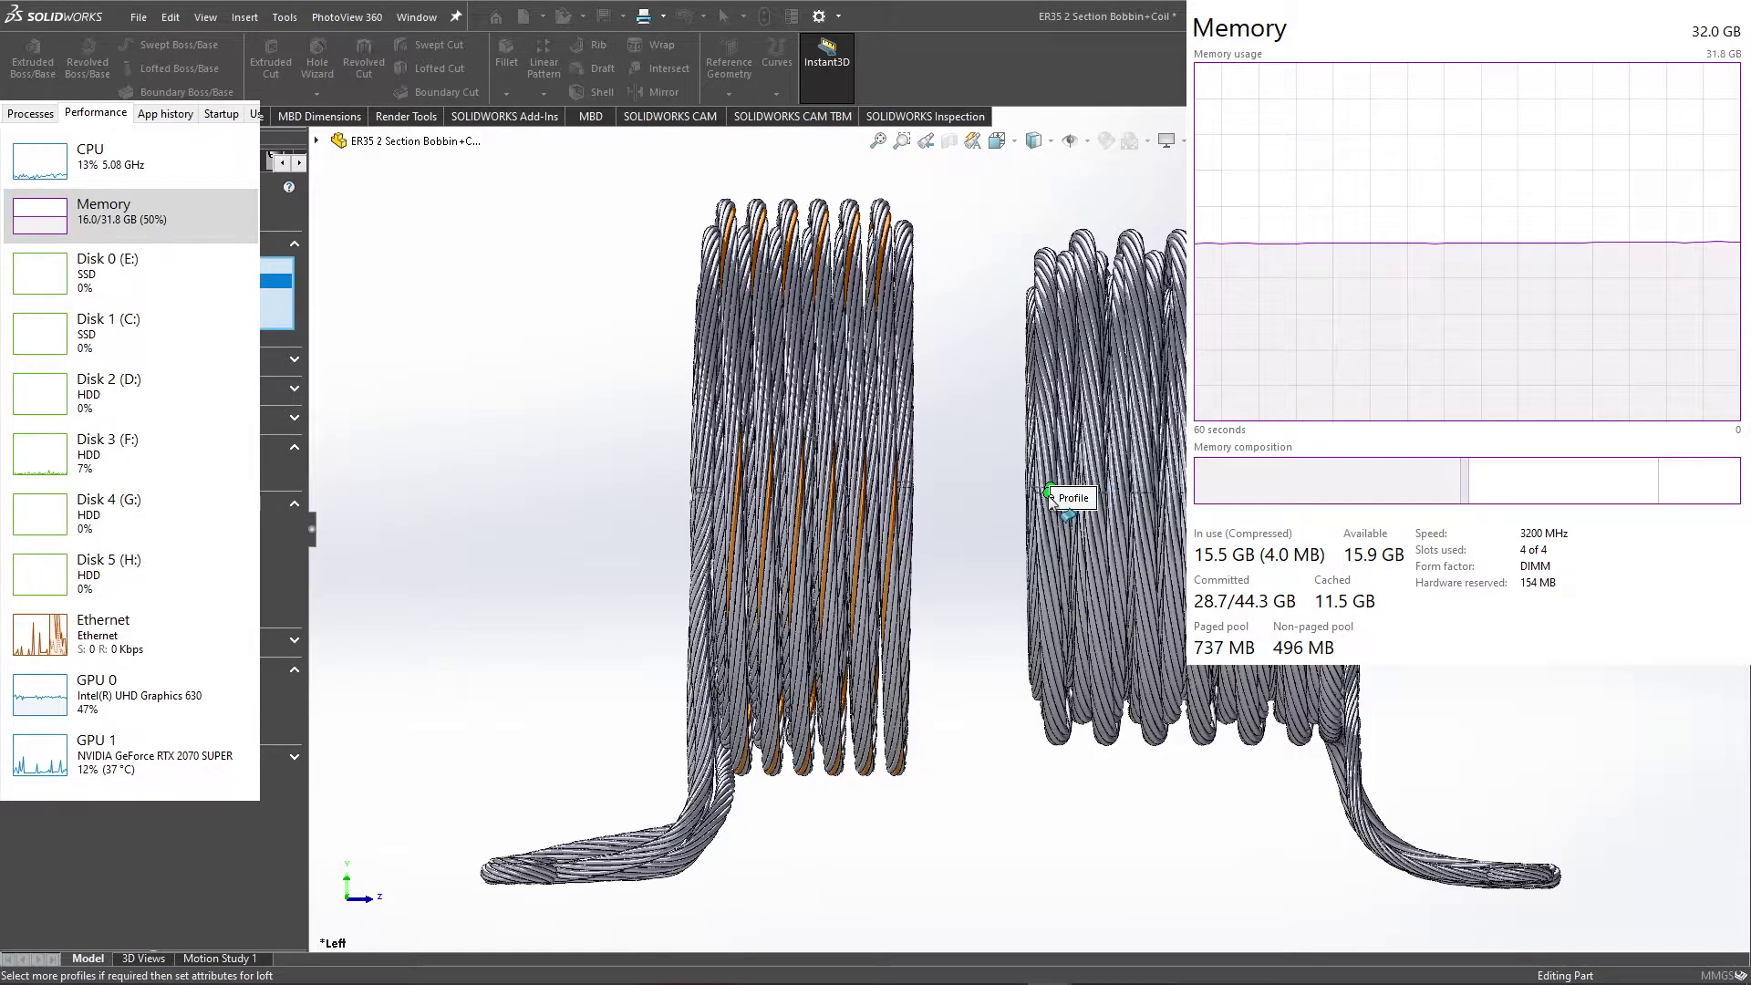
{"action": "scroll", "coordinate": [1051, 497], "scroll_direction": "down", "scroll_amount": 5}
{"action": "scroll", "coordinate": [978, 508], "scroll_direction": "down", "scroll_amount": 2}
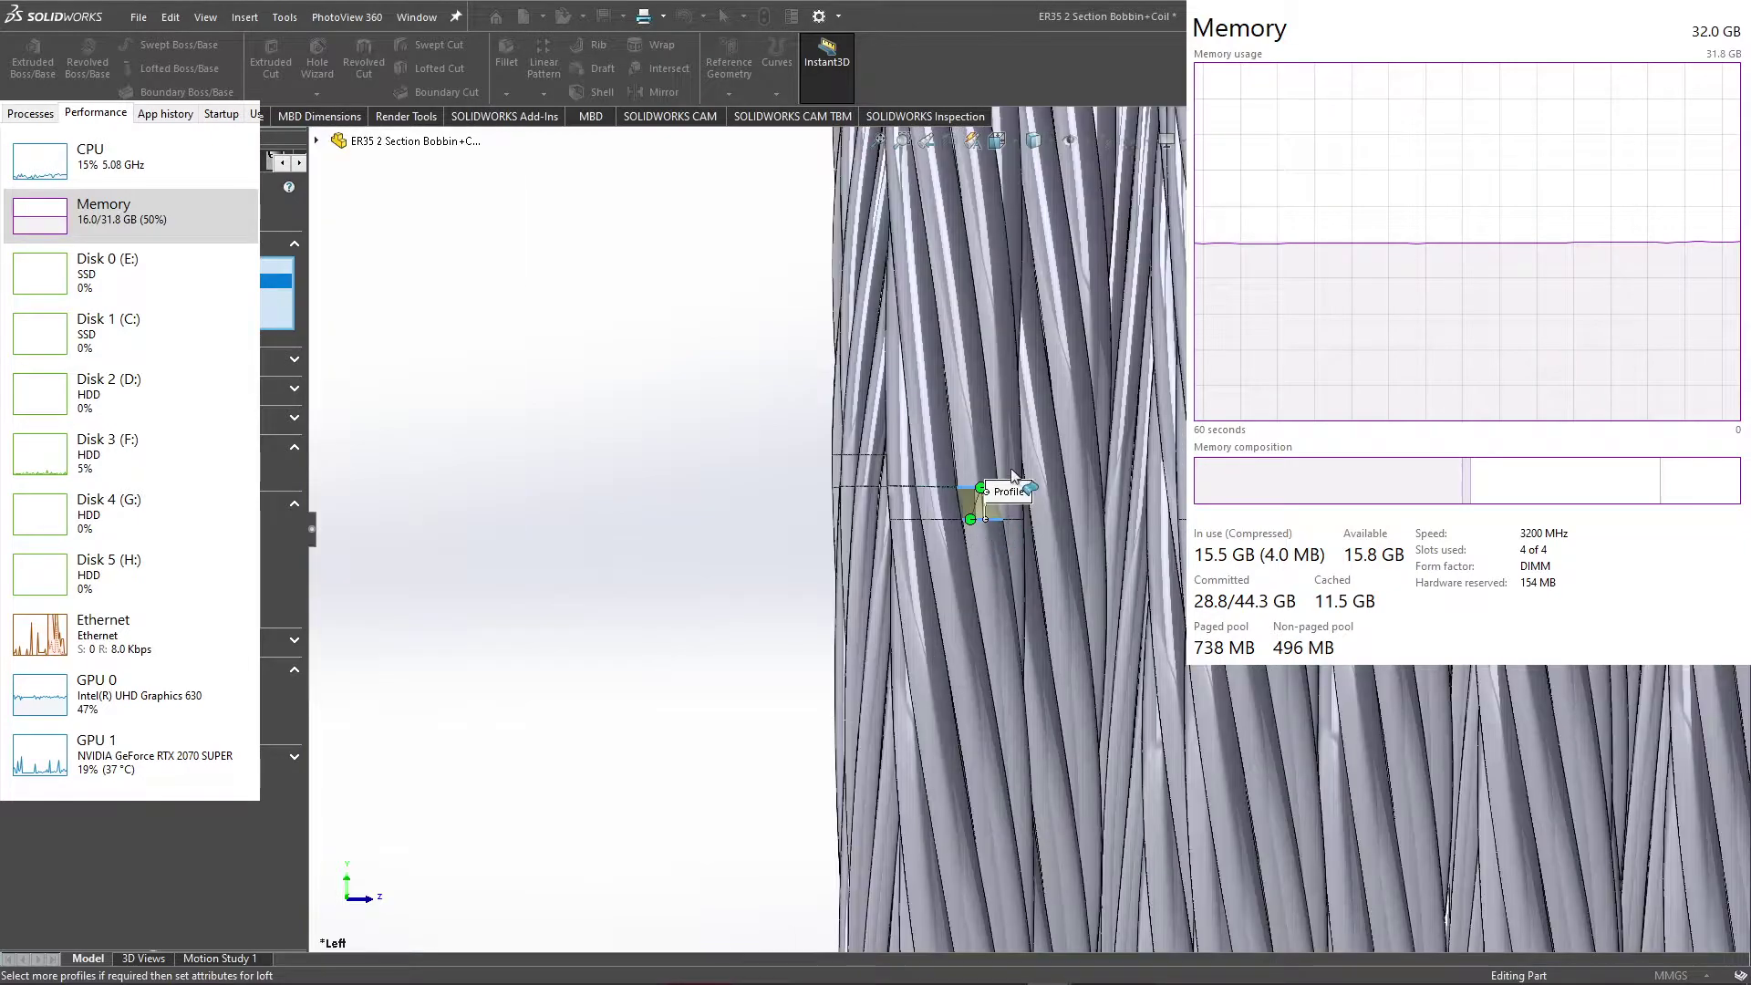
{"action": "scroll", "coordinate": [1013, 476], "scroll_direction": "down", "scroll_amount": 2}
{"action": "scroll", "coordinate": [985, 506], "scroll_direction": "down", "scroll_amount": 2}
{"action": "scroll", "coordinate": [977, 502], "scroll_direction": "down", "scroll_amount": 2}
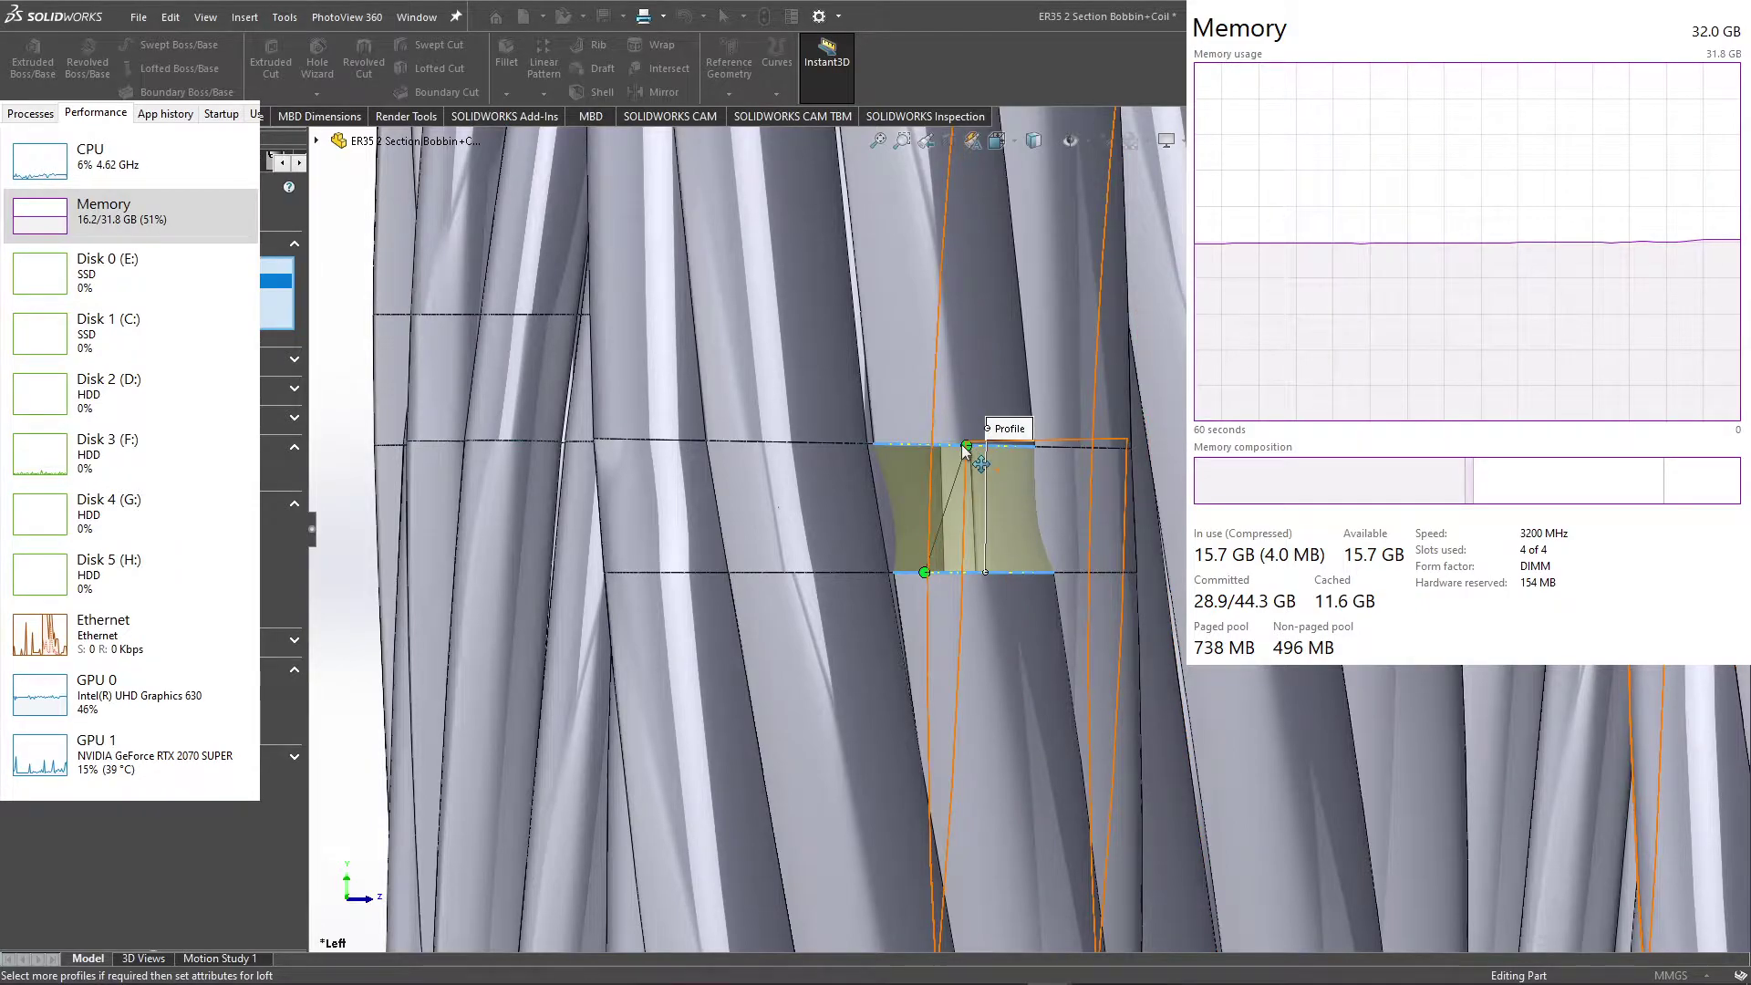
{"action": "left_click_drag", "start_coordinate": [967, 447], "coordinate": [874, 444]}
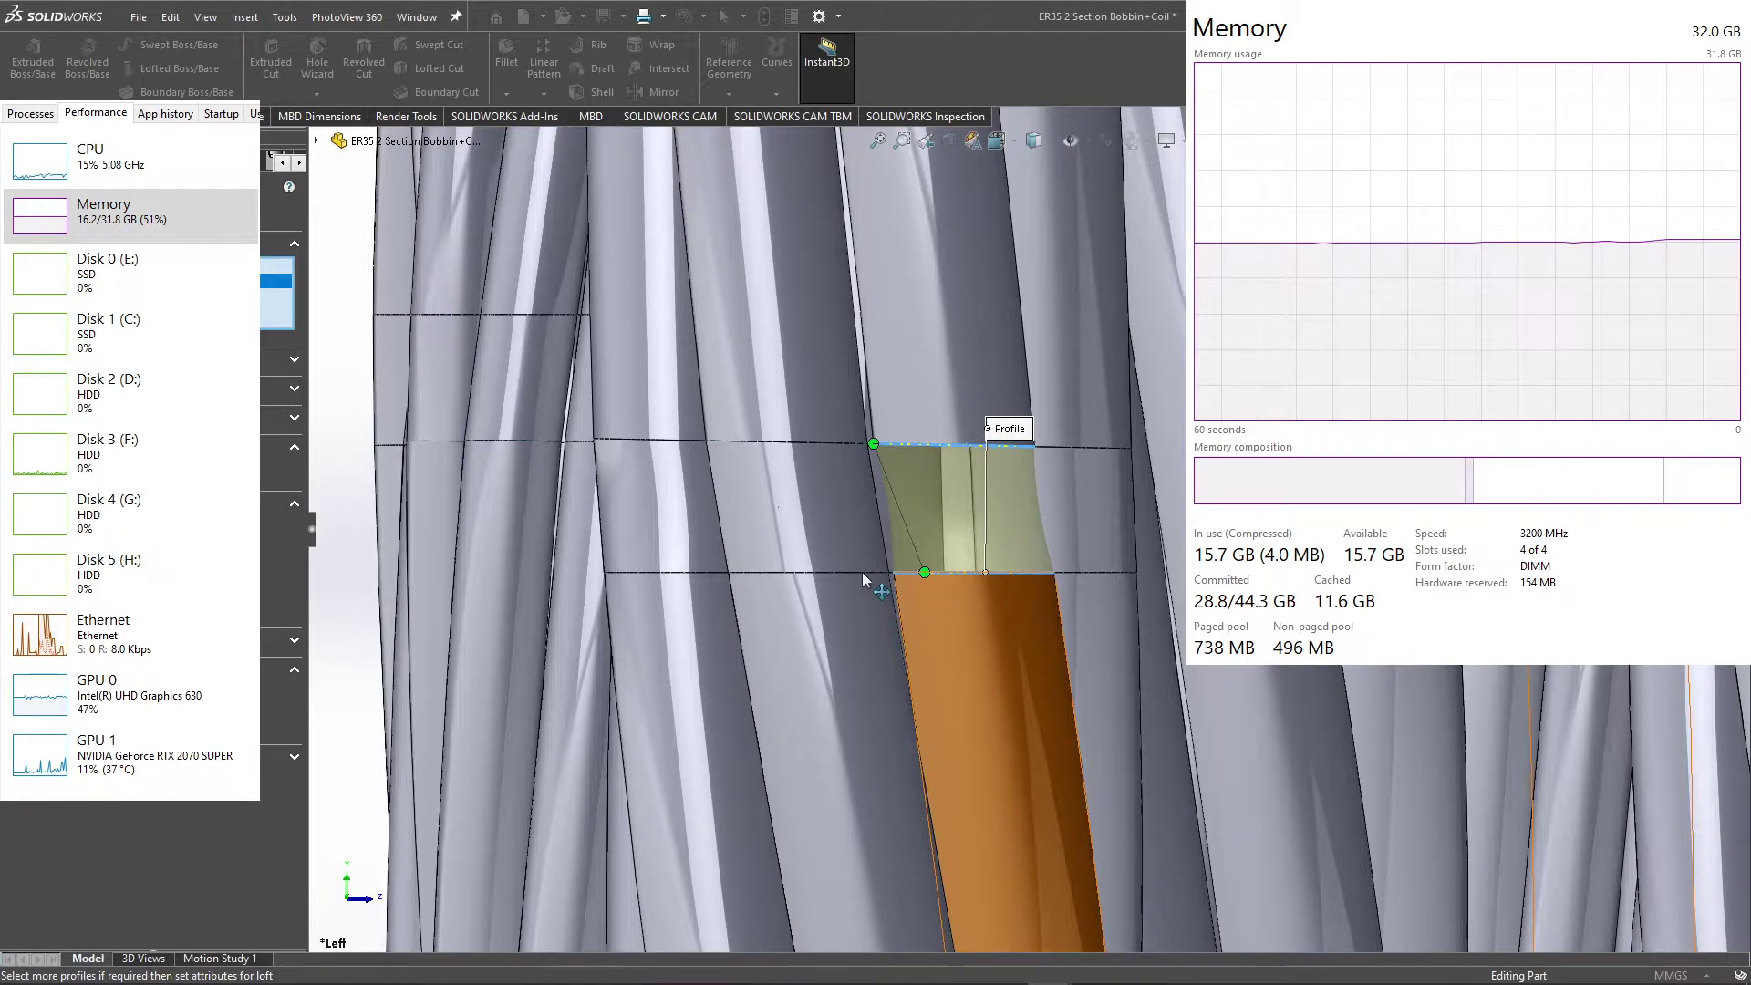
{"action": "left_click_drag", "start_coordinate": [925, 572], "coordinate": [894, 572]}
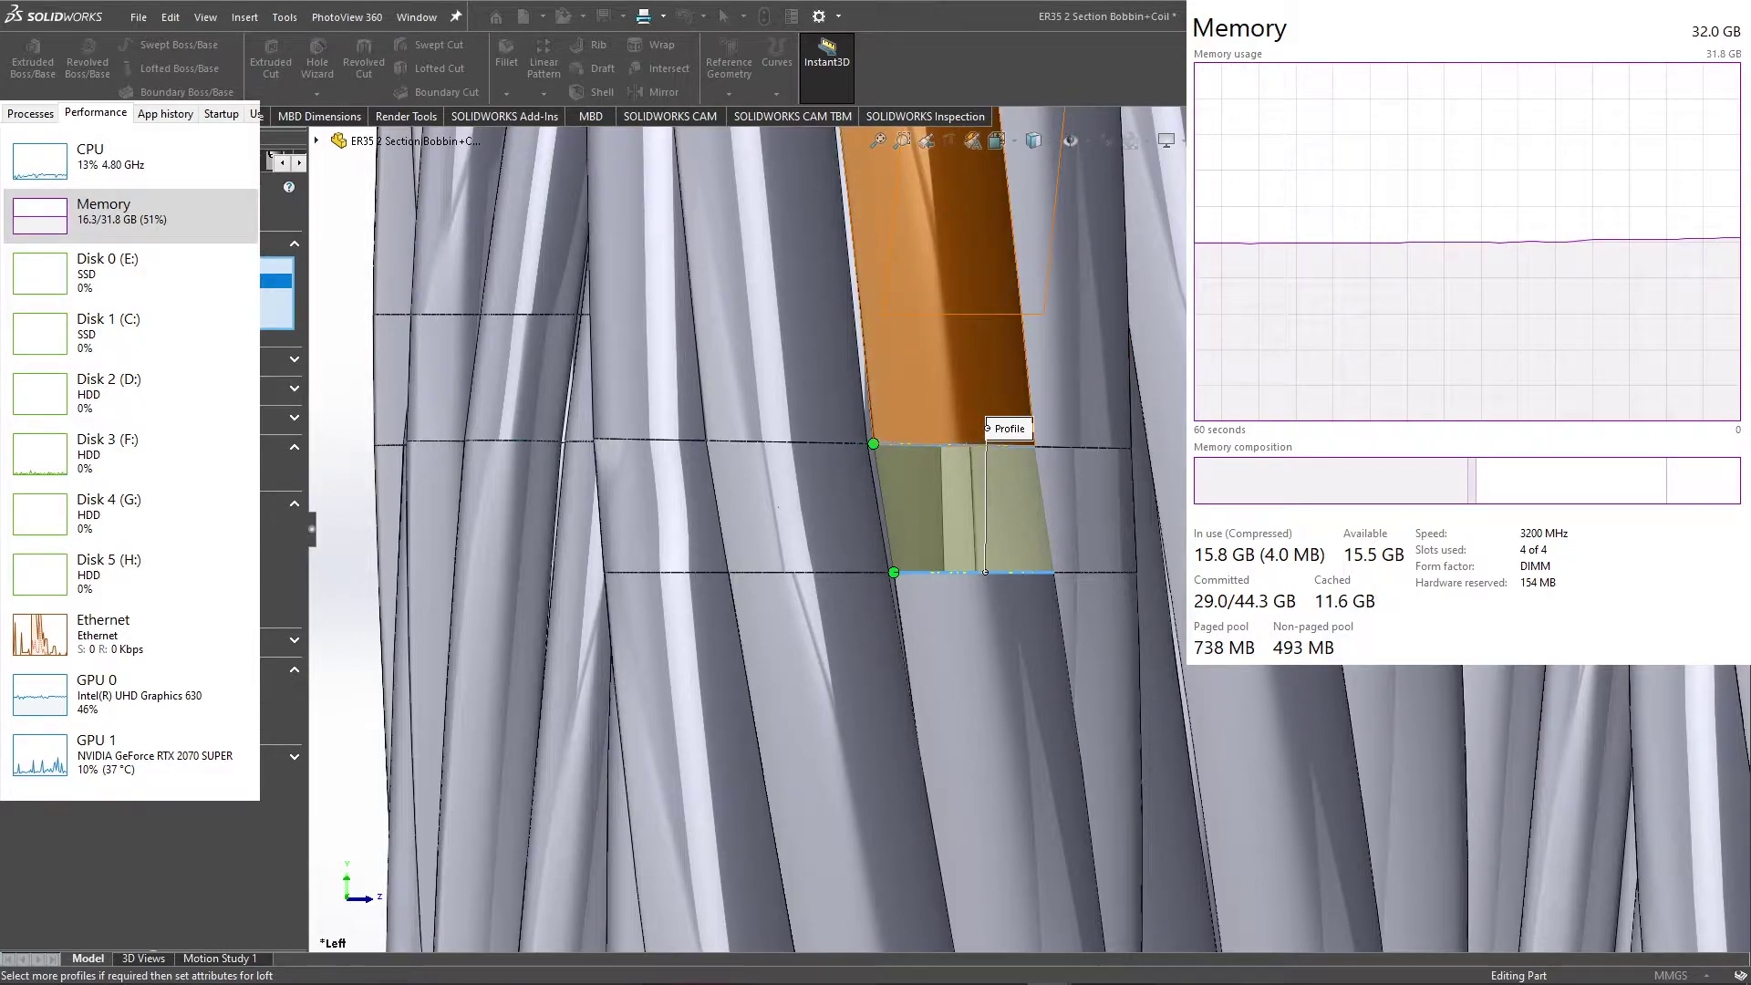
{"action": "key", "text": "Return"}
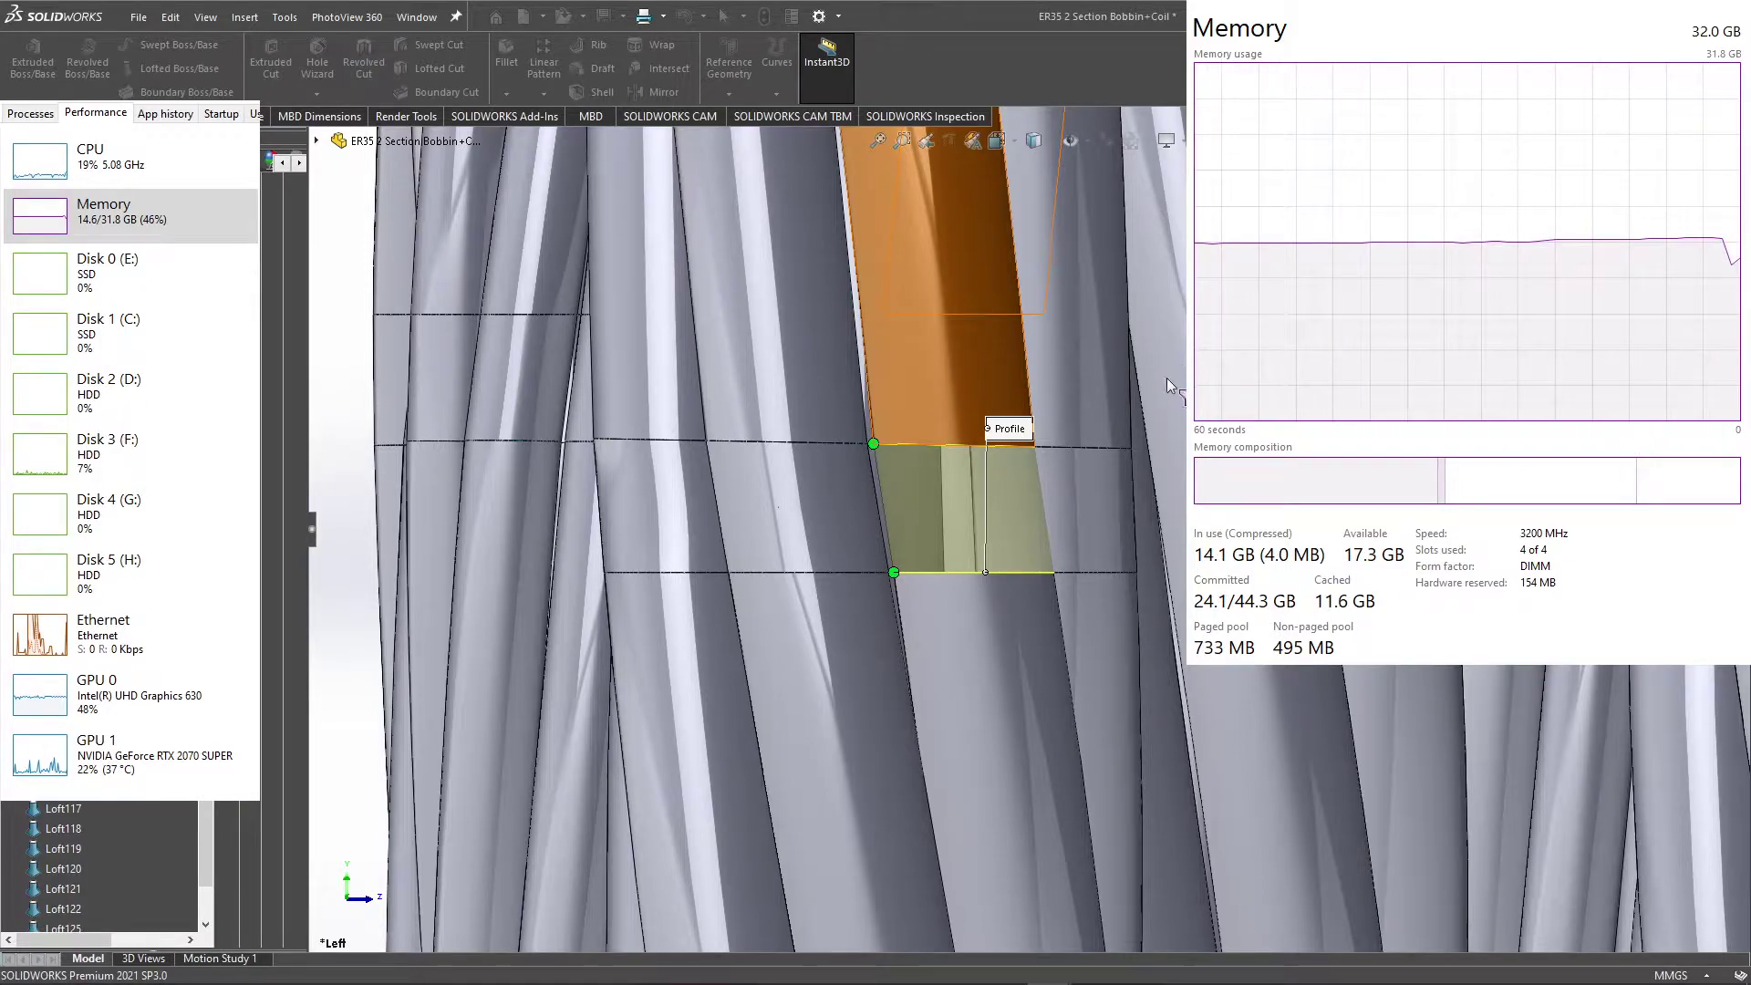
{"action": "scroll", "coordinate": [1049, 456], "scroll_direction": "up", "scroll_amount": 5}
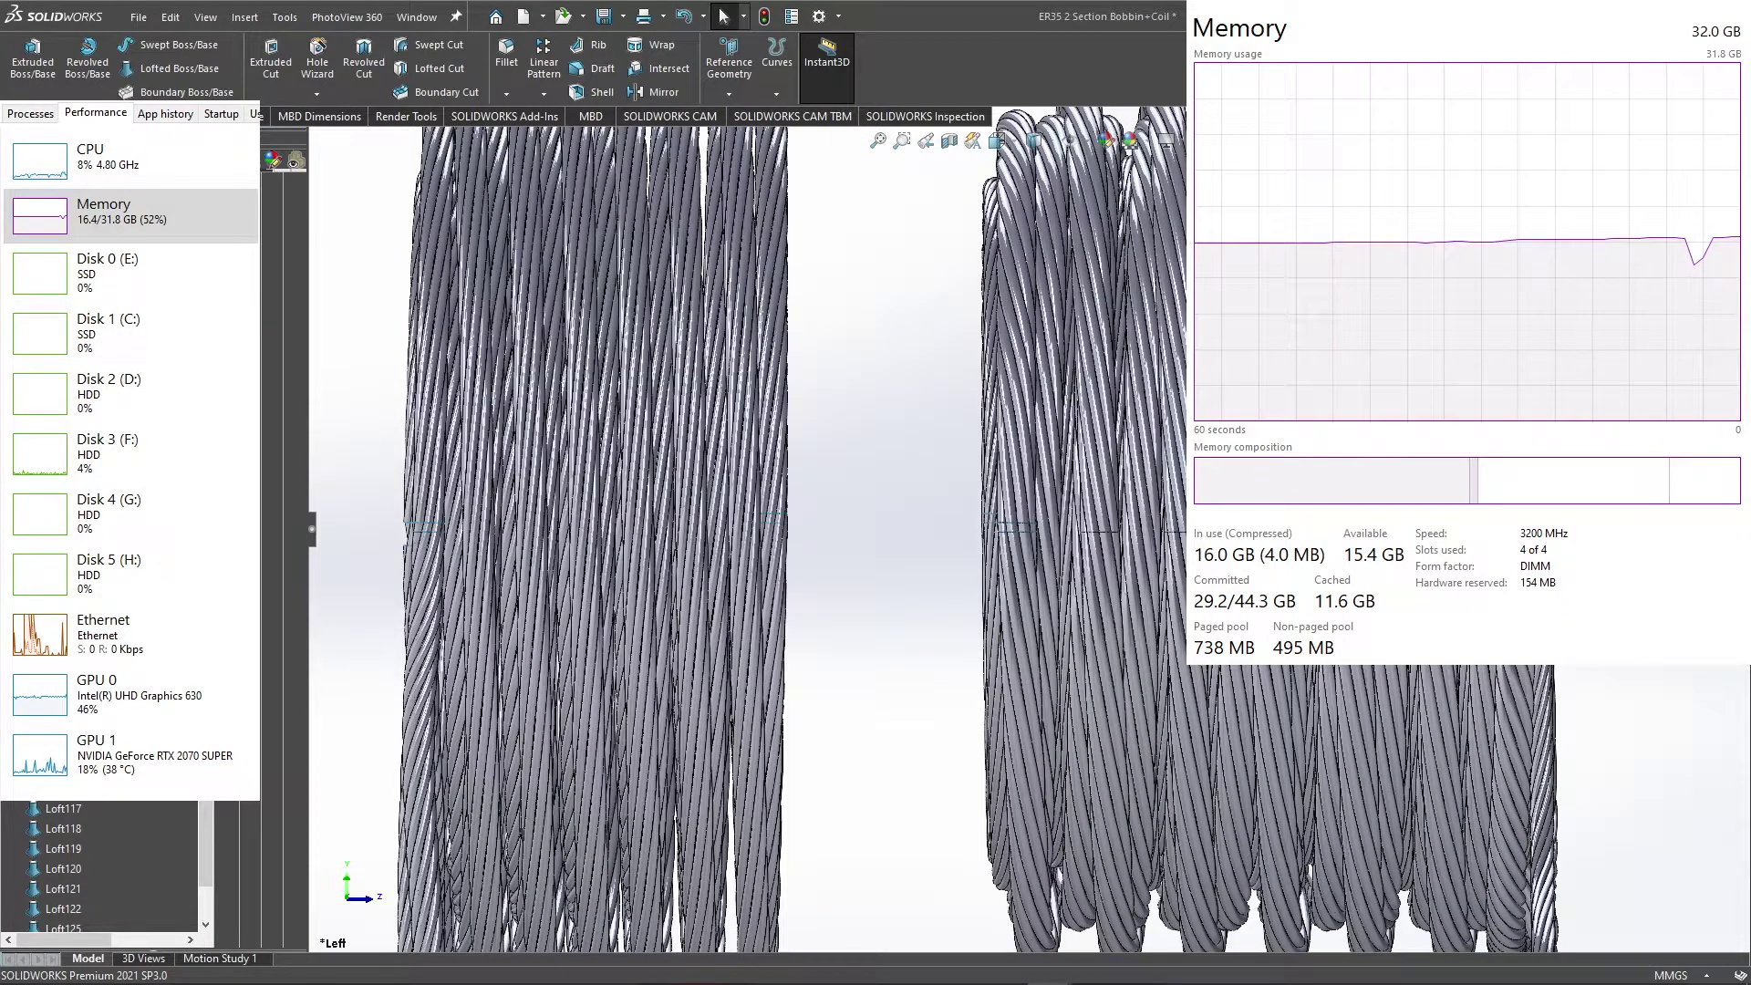
{"action": "scroll", "coordinate": [966, 518], "scroll_direction": "up", "scroll_amount": 5}
{"action": "middle_click_drag", "start_coordinate": [965, 518], "coordinate": [1018, 499]}
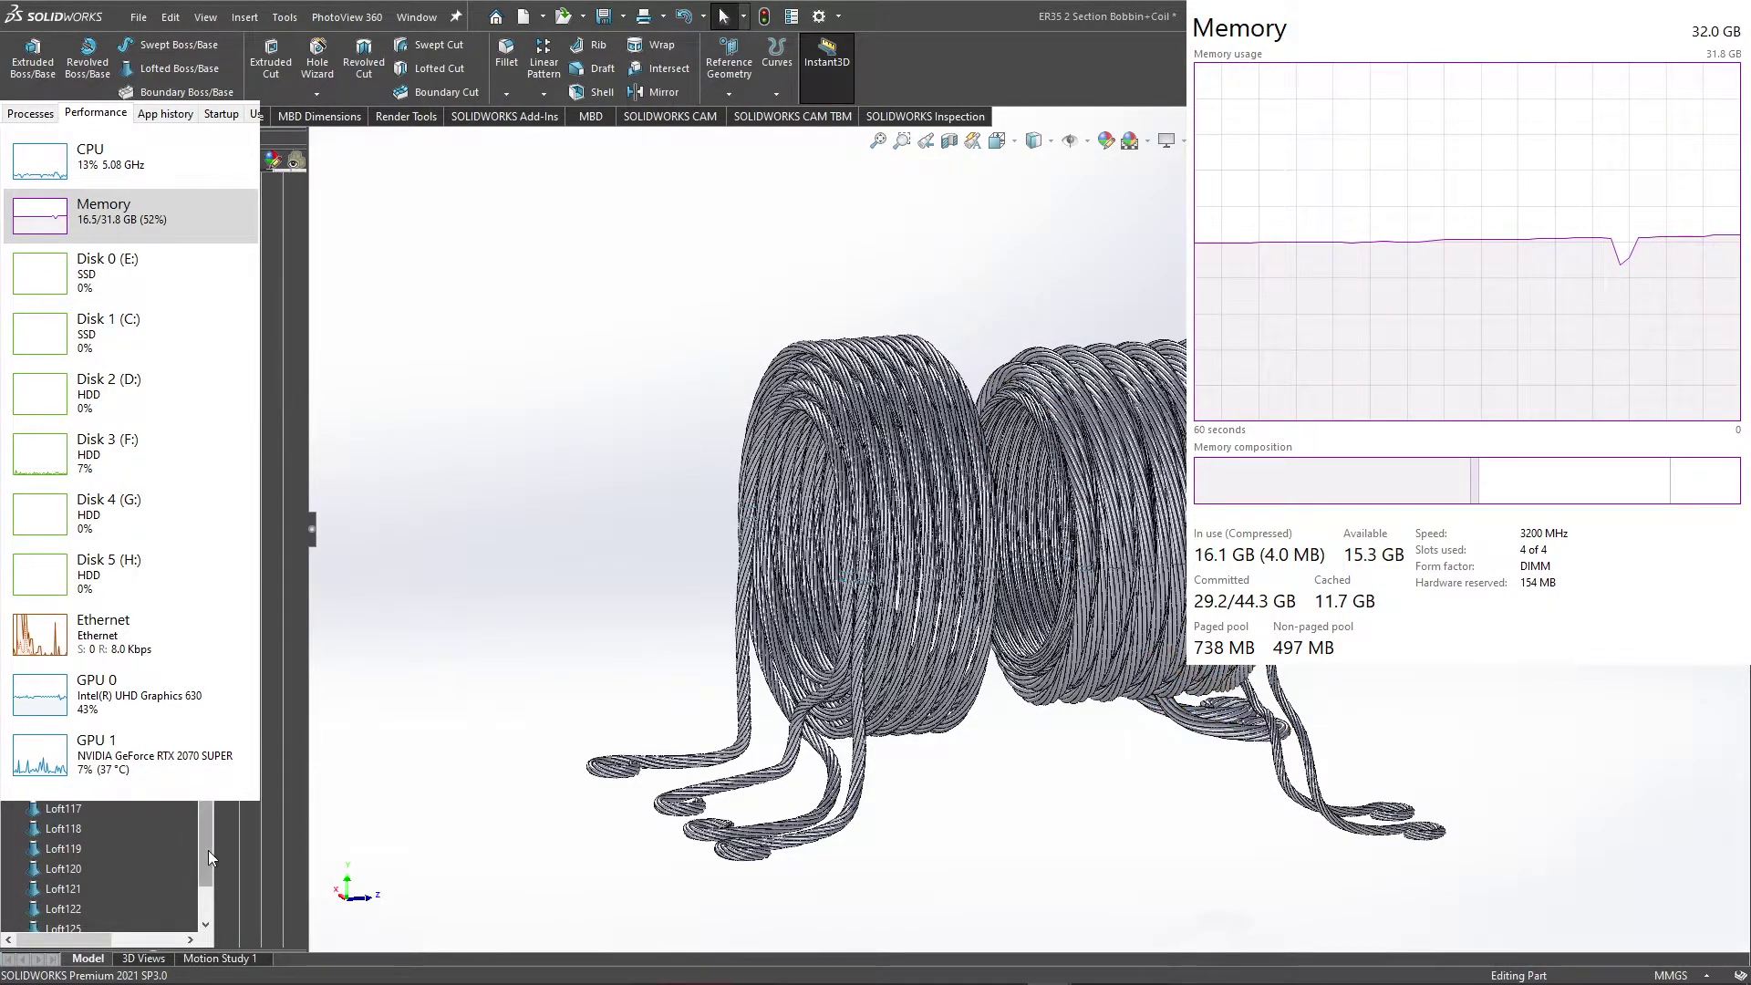
{"action": "scroll", "coordinate": [208, 850], "scroll_direction": "up", "scroll_amount": 10}
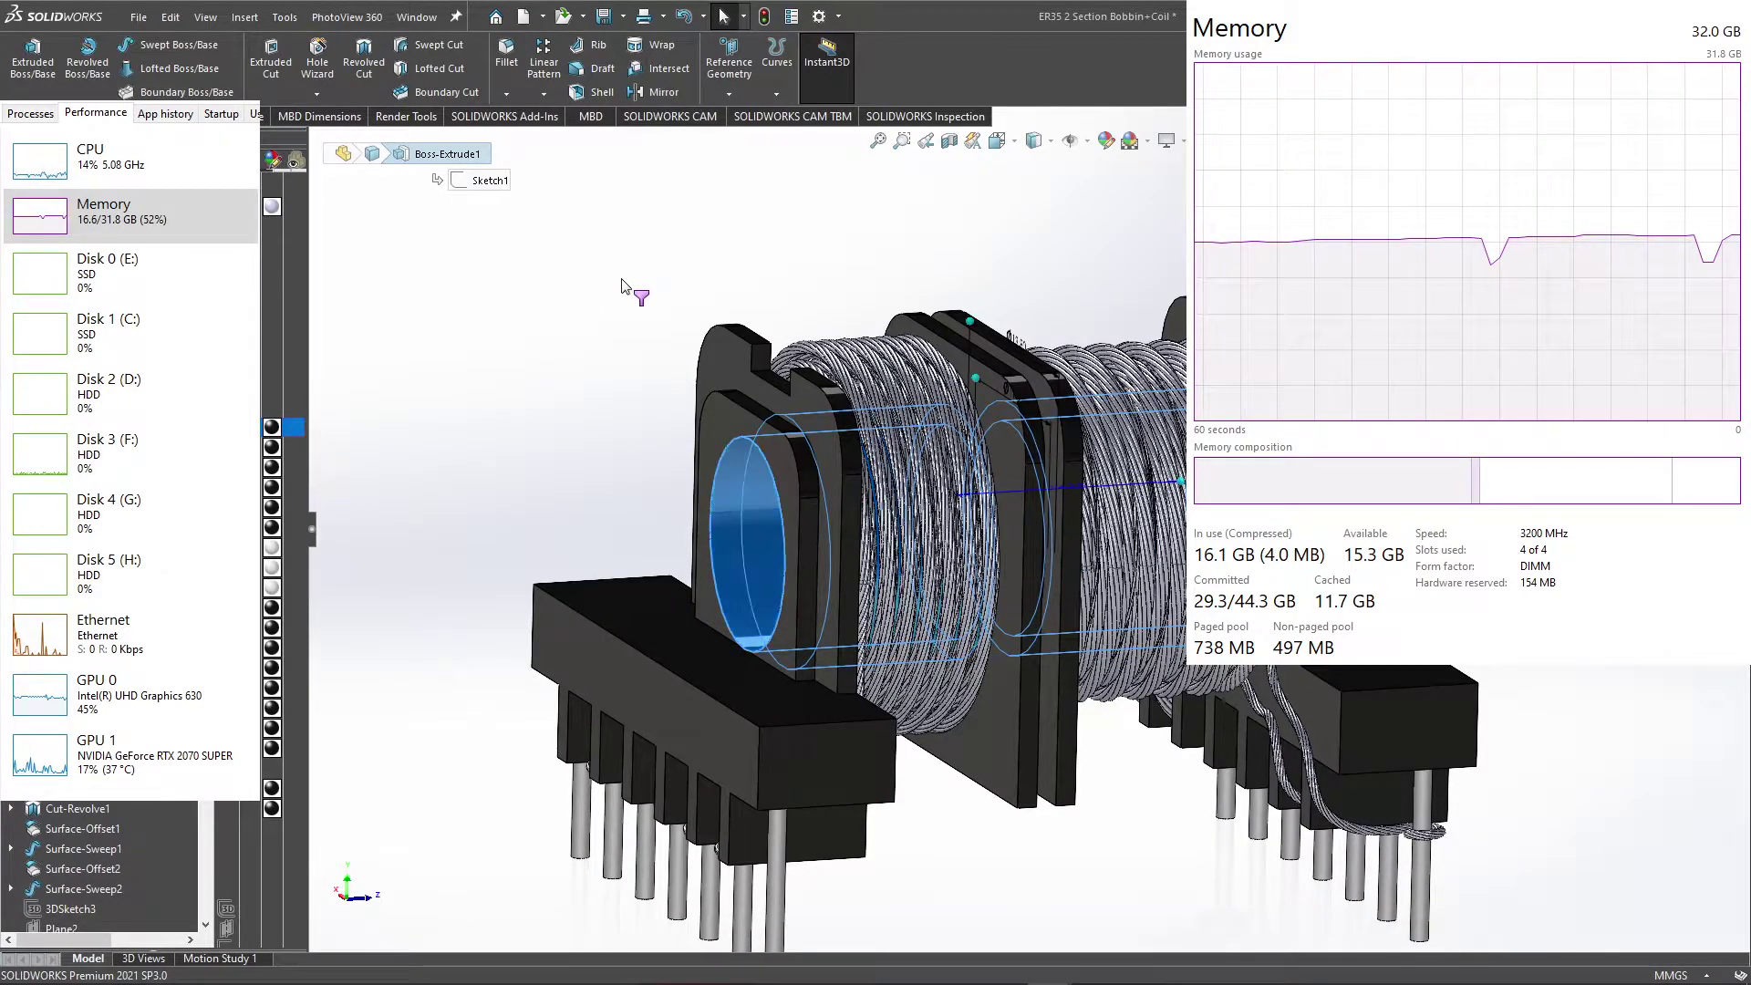
Step: Deselect Boss-Extrude1 and orbit for a close oblique view of the bobbin windings
{"action": "left_click", "coordinate": [693, 301]}
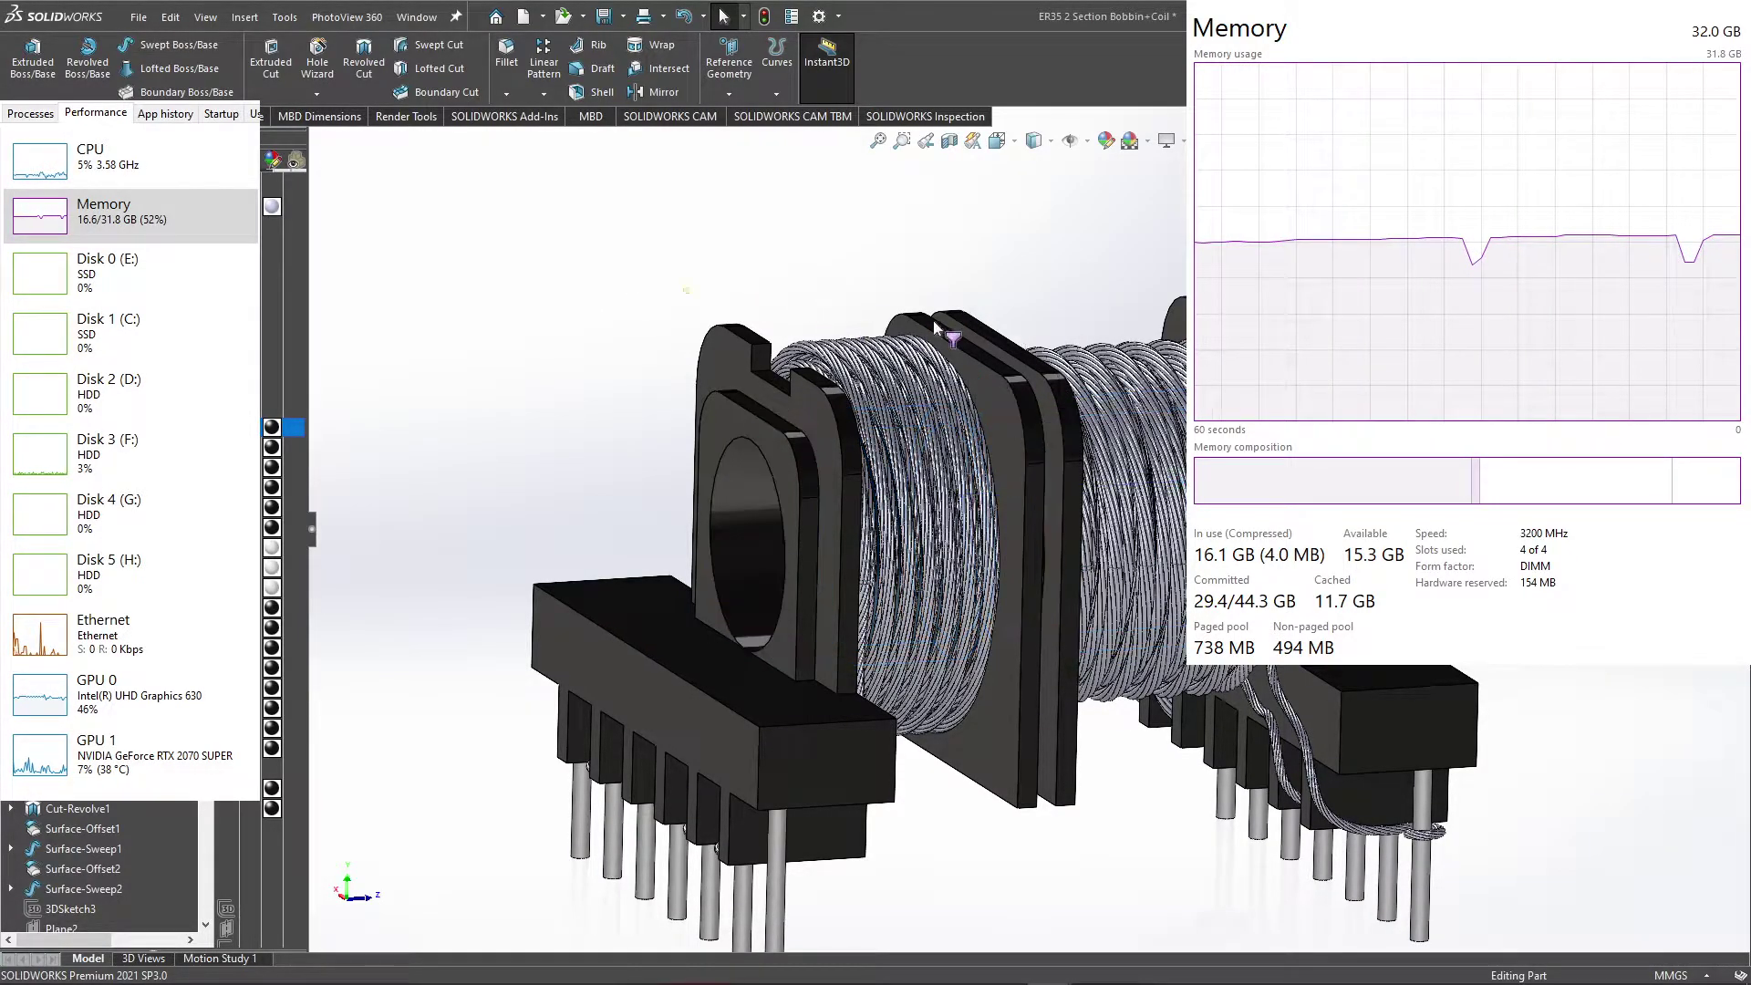
{"action": "mouse_move", "coordinate": [693, 301]}
{"action": "middle_mouse_down"}
{"action": "mouse_move", "coordinate": [821, 383]}
{"action": "mouse_move", "coordinate": [931, 511]}
{"action": "mouse_move", "coordinate": [1113, 372]}
{"action": "mouse_move", "coordinate": [939, 675]}
{"action": "mouse_move", "coordinate": [867, 575]}
{"action": "mouse_move", "coordinate": [946, 747]}
{"action": "mouse_move", "coordinate": [1260, 836]}
{"action": "middle_mouse_up"}
{"action": "scroll", "coordinate": [912, 621], "scroll_direction": "up", "scroll_amount": 5}
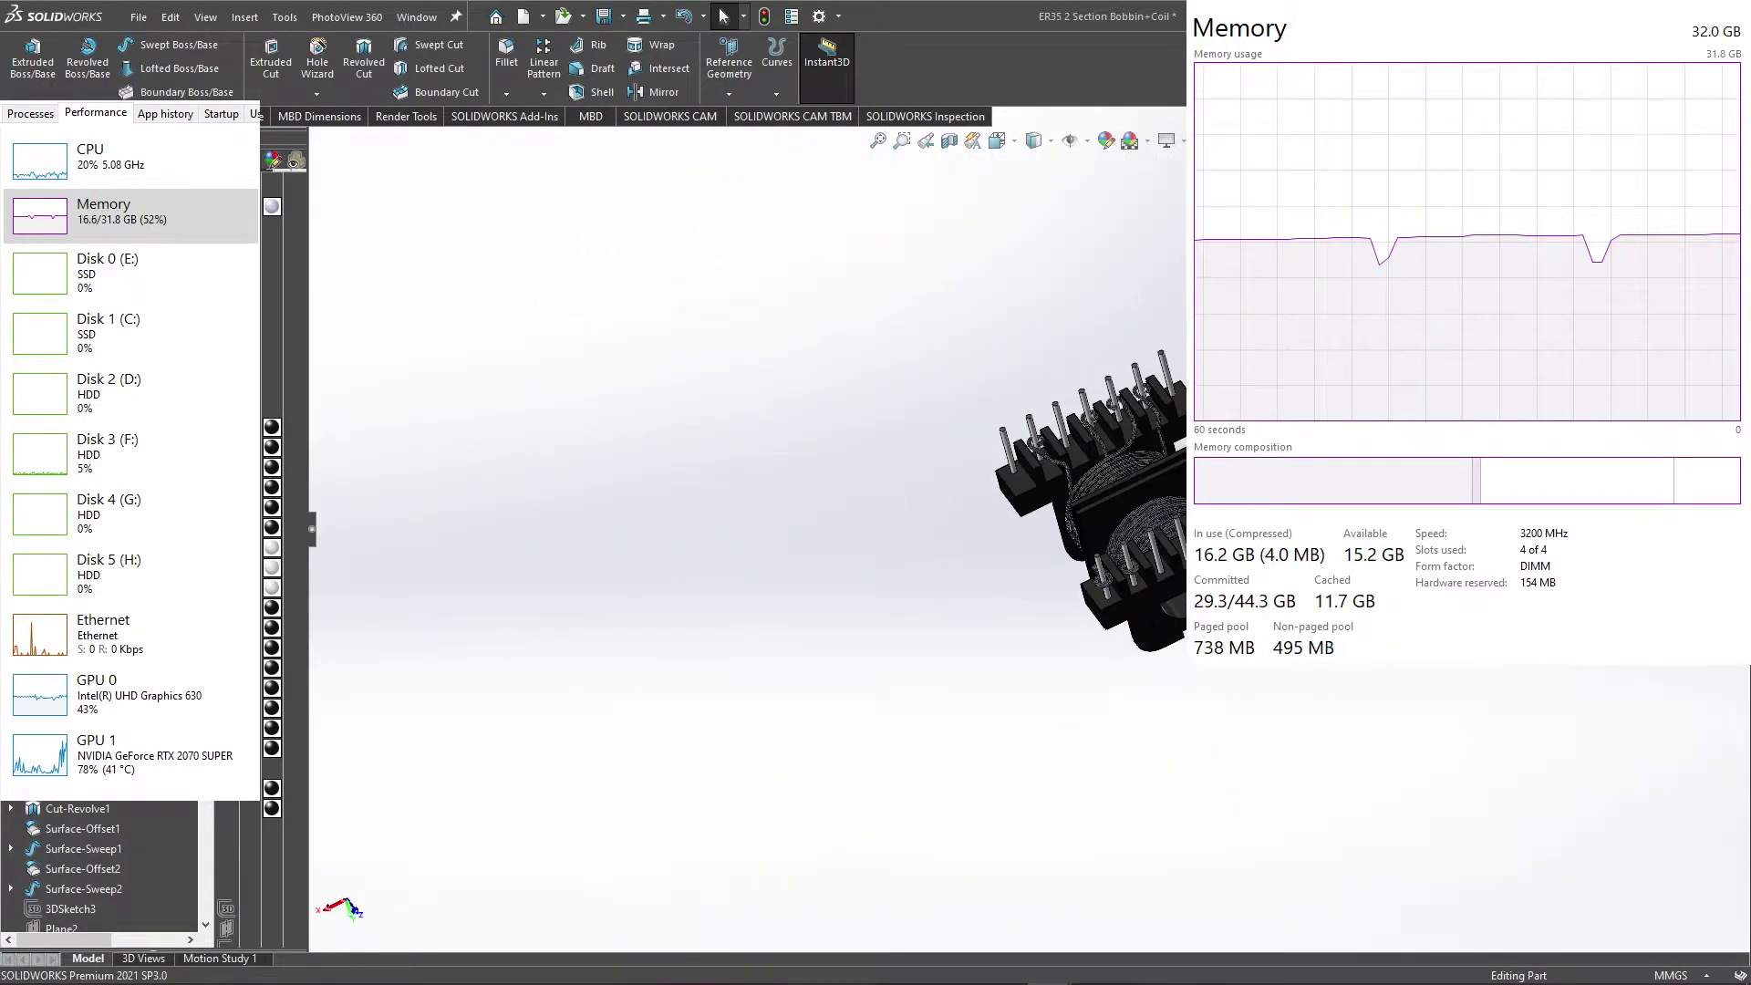
{"action": "scroll", "coordinate": [1095, 584], "scroll_direction": "down", "scroll_amount": 4}
{"action": "mouse_move", "coordinate": [541, 299]}
{"action": "middle_mouse_down"}
{"action": "mouse_move", "coordinate": [1003, 547]}
{"action": "mouse_move", "coordinate": [1176, 456]}
{"action": "mouse_move", "coordinate": [714, 566]}
{"action": "mouse_move", "coordinate": [1260, 887]}
{"action": "mouse_move", "coordinate": [961, 695]}
{"action": "mouse_move", "coordinate": [1348, 798]}
{"action": "mouse_move", "coordinate": [1480, 869]}
{"action": "middle_mouse_up"}
{"action": "scroll", "coordinate": [1157, 611], "scroll_direction": "up", "scroll_amount": 3}
{"action": "scroll", "coordinate": [1048, 544], "scroll_direction": "down", "scroll_amount": 4}
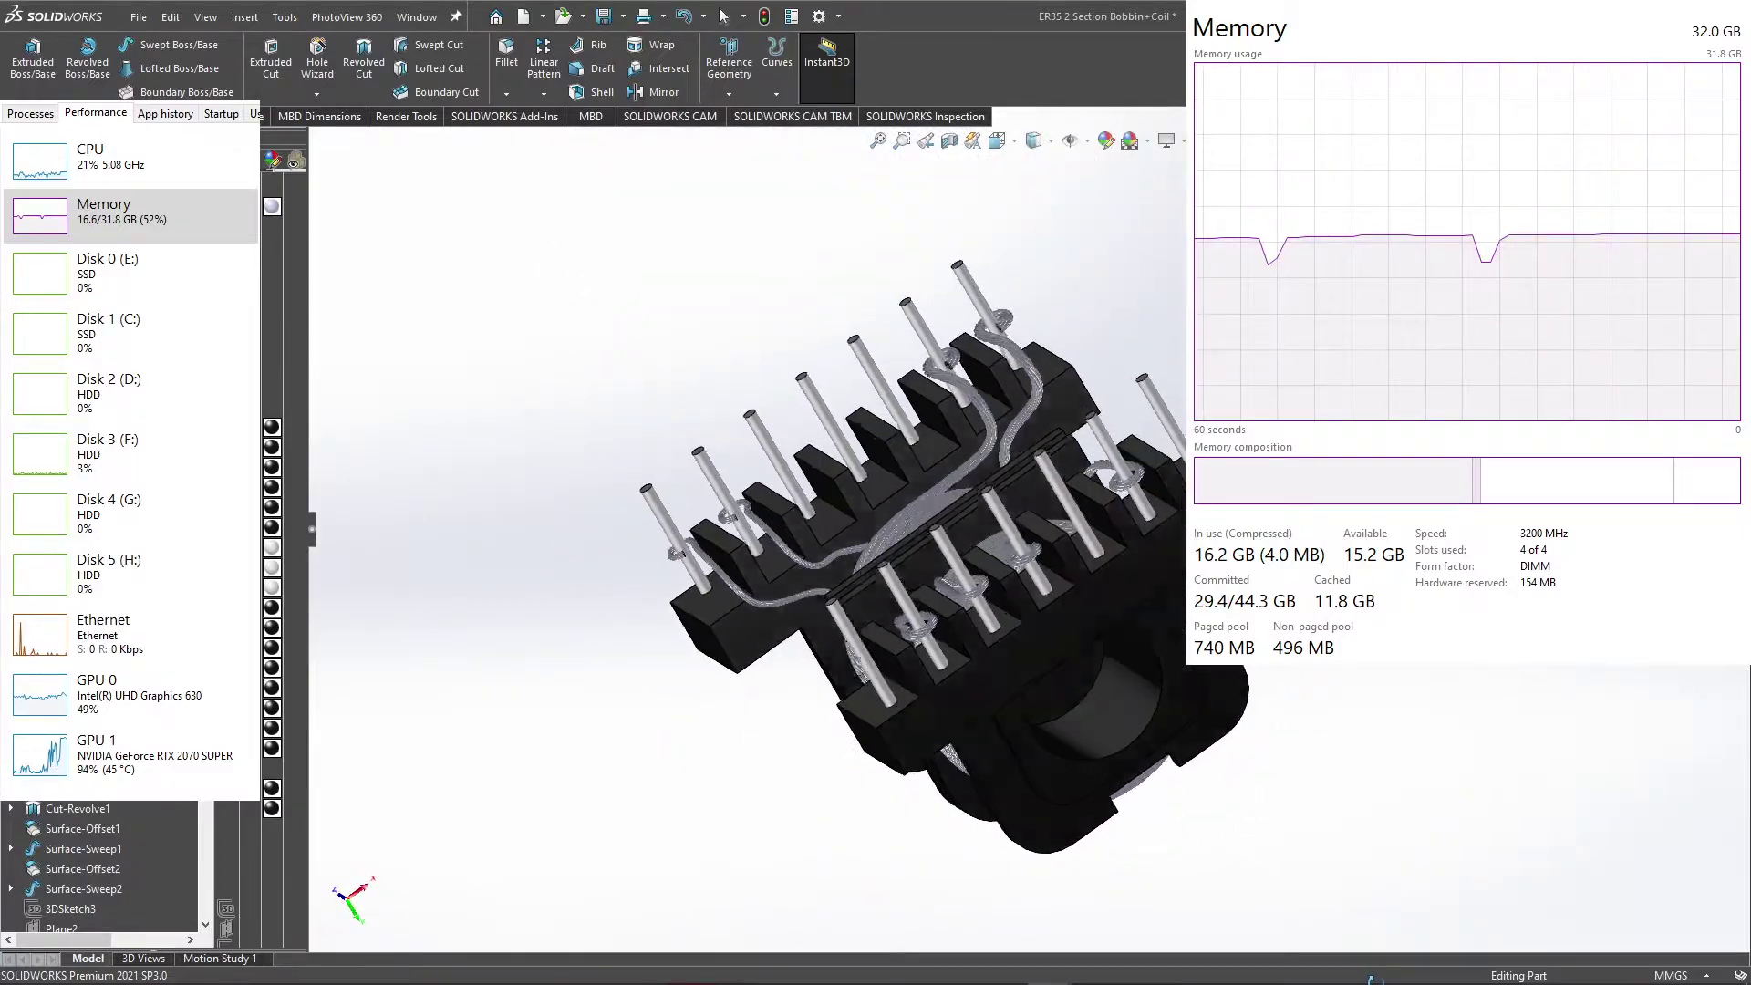
Step: Rotate and zoom the bobbin to inspect the terminal pins and winding leads
{"action": "middle_click_drag", "start_coordinate": [1181, 488], "coordinate": [1094, 655]}
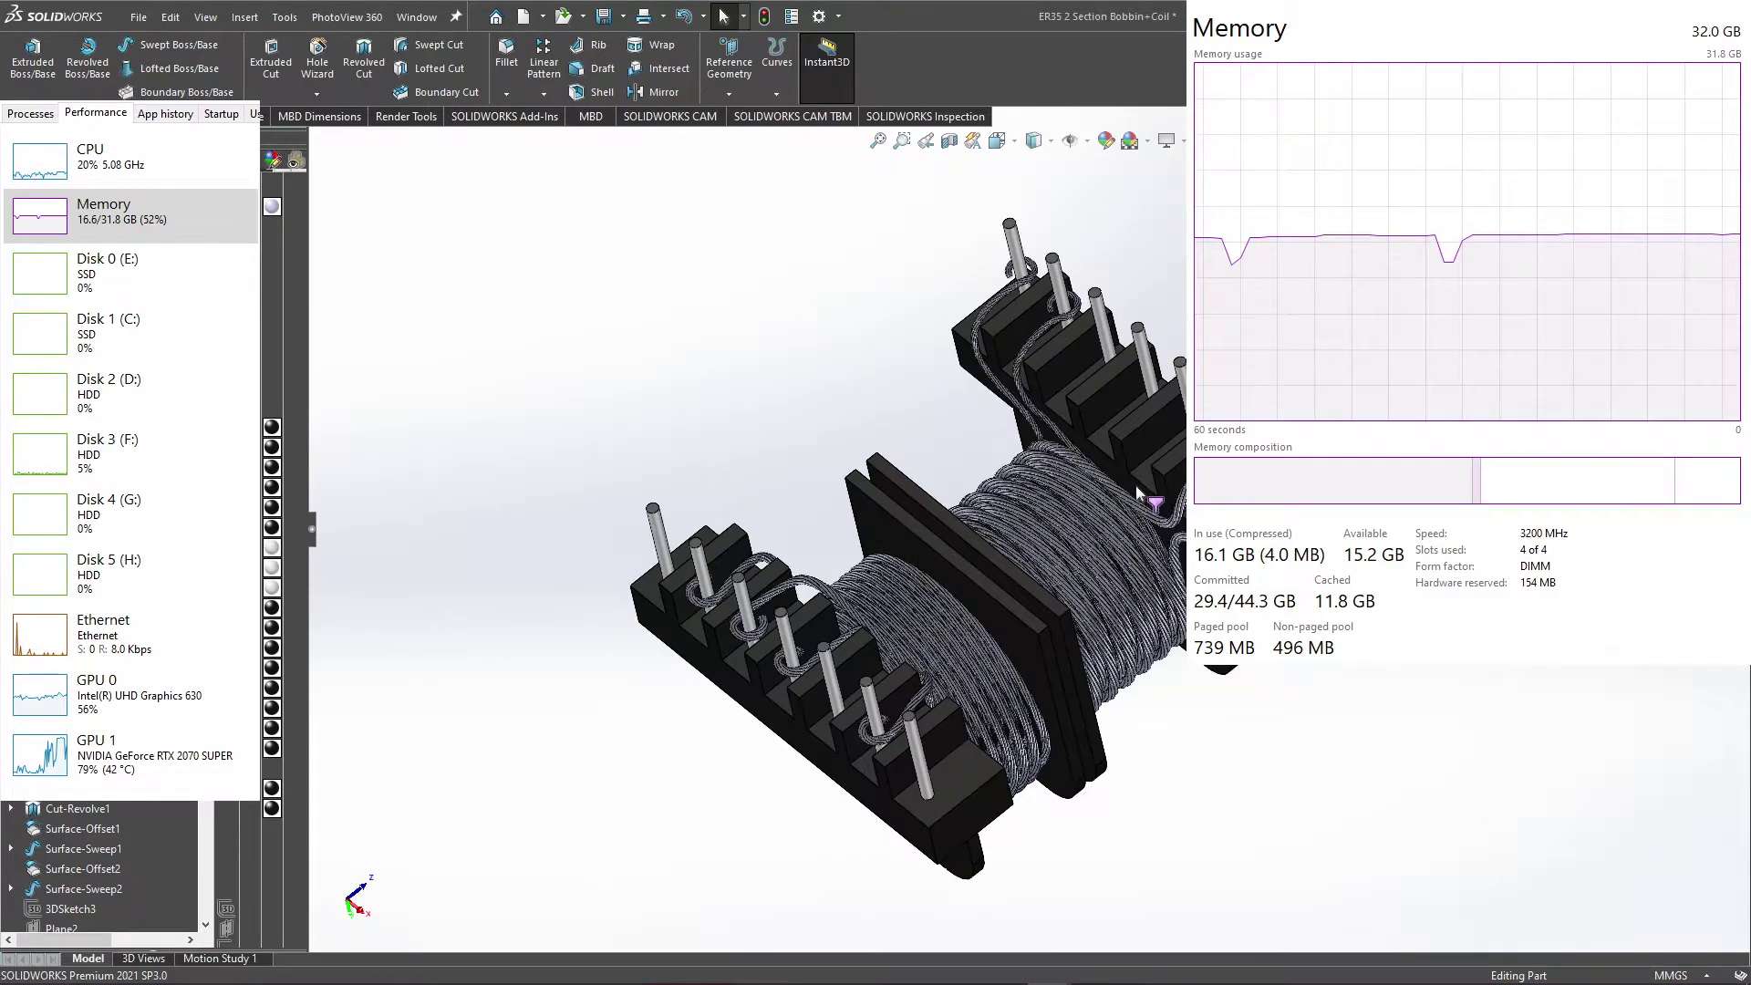
{"action": "scroll", "coordinate": [1085, 546], "scroll_direction": "down", "scroll_amount": 2}
{"action": "middle_click_drag", "start_coordinate": [1084, 539], "coordinate": [1100, 557]}
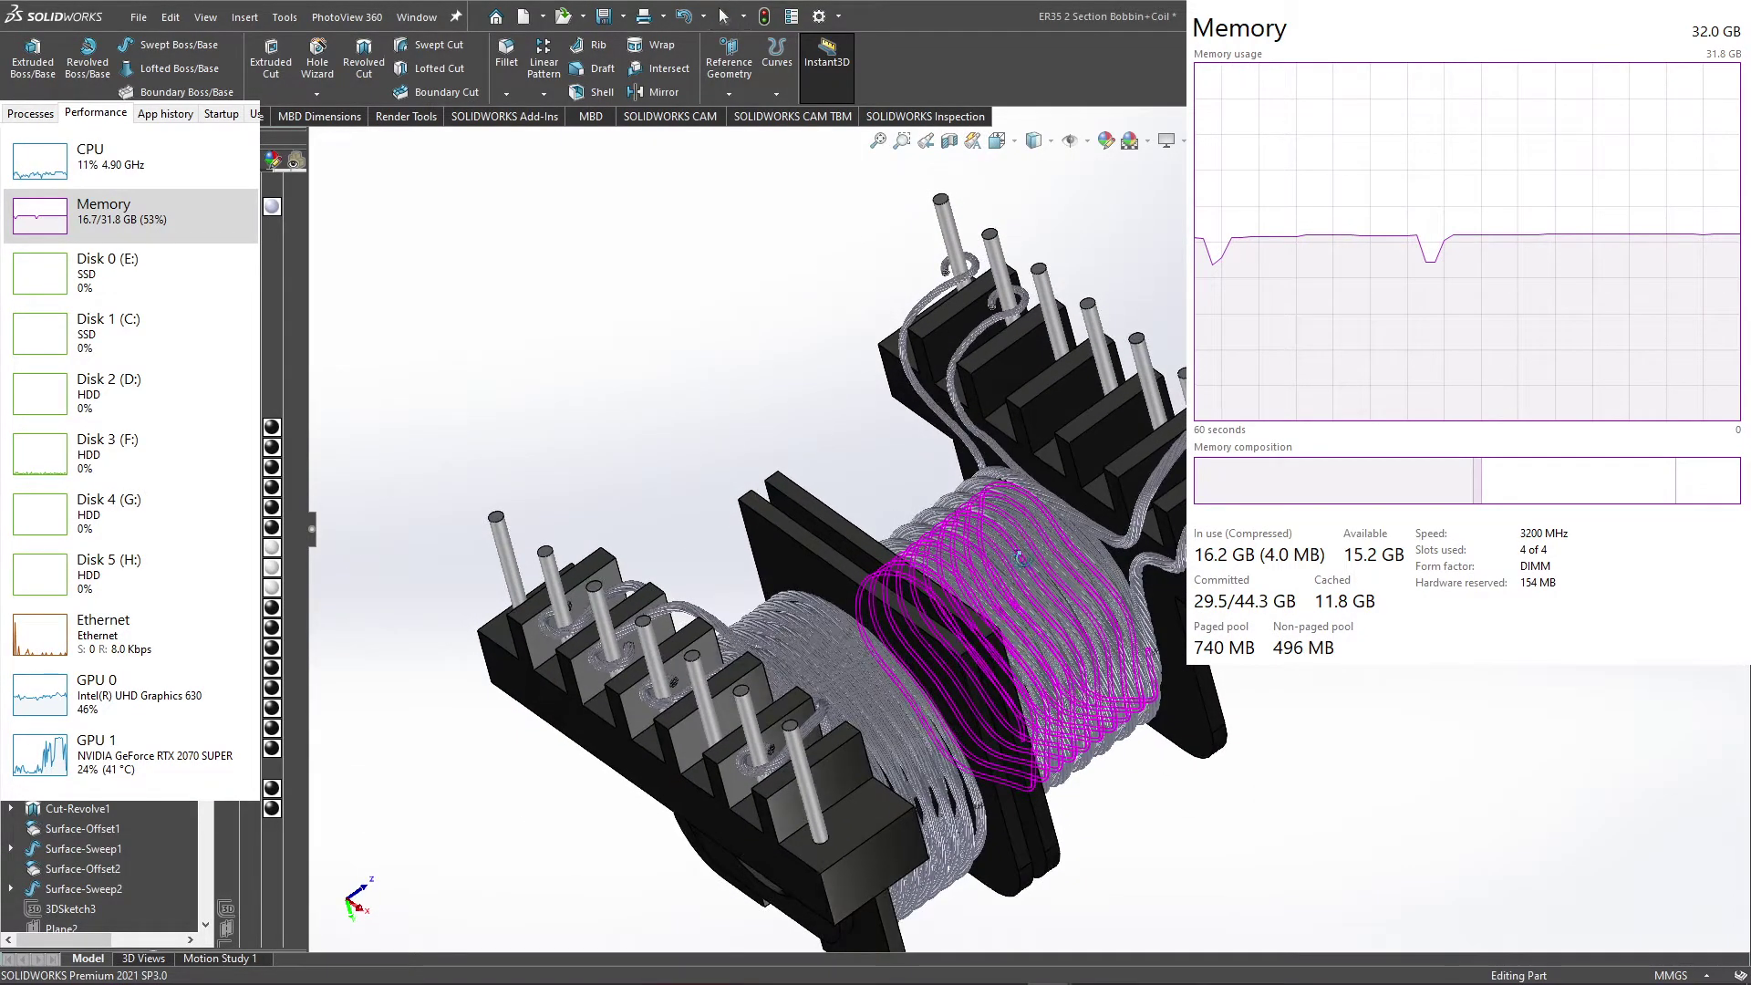
{"action": "scroll", "coordinate": [1093, 642], "scroll_direction": "up", "scroll_amount": 3}
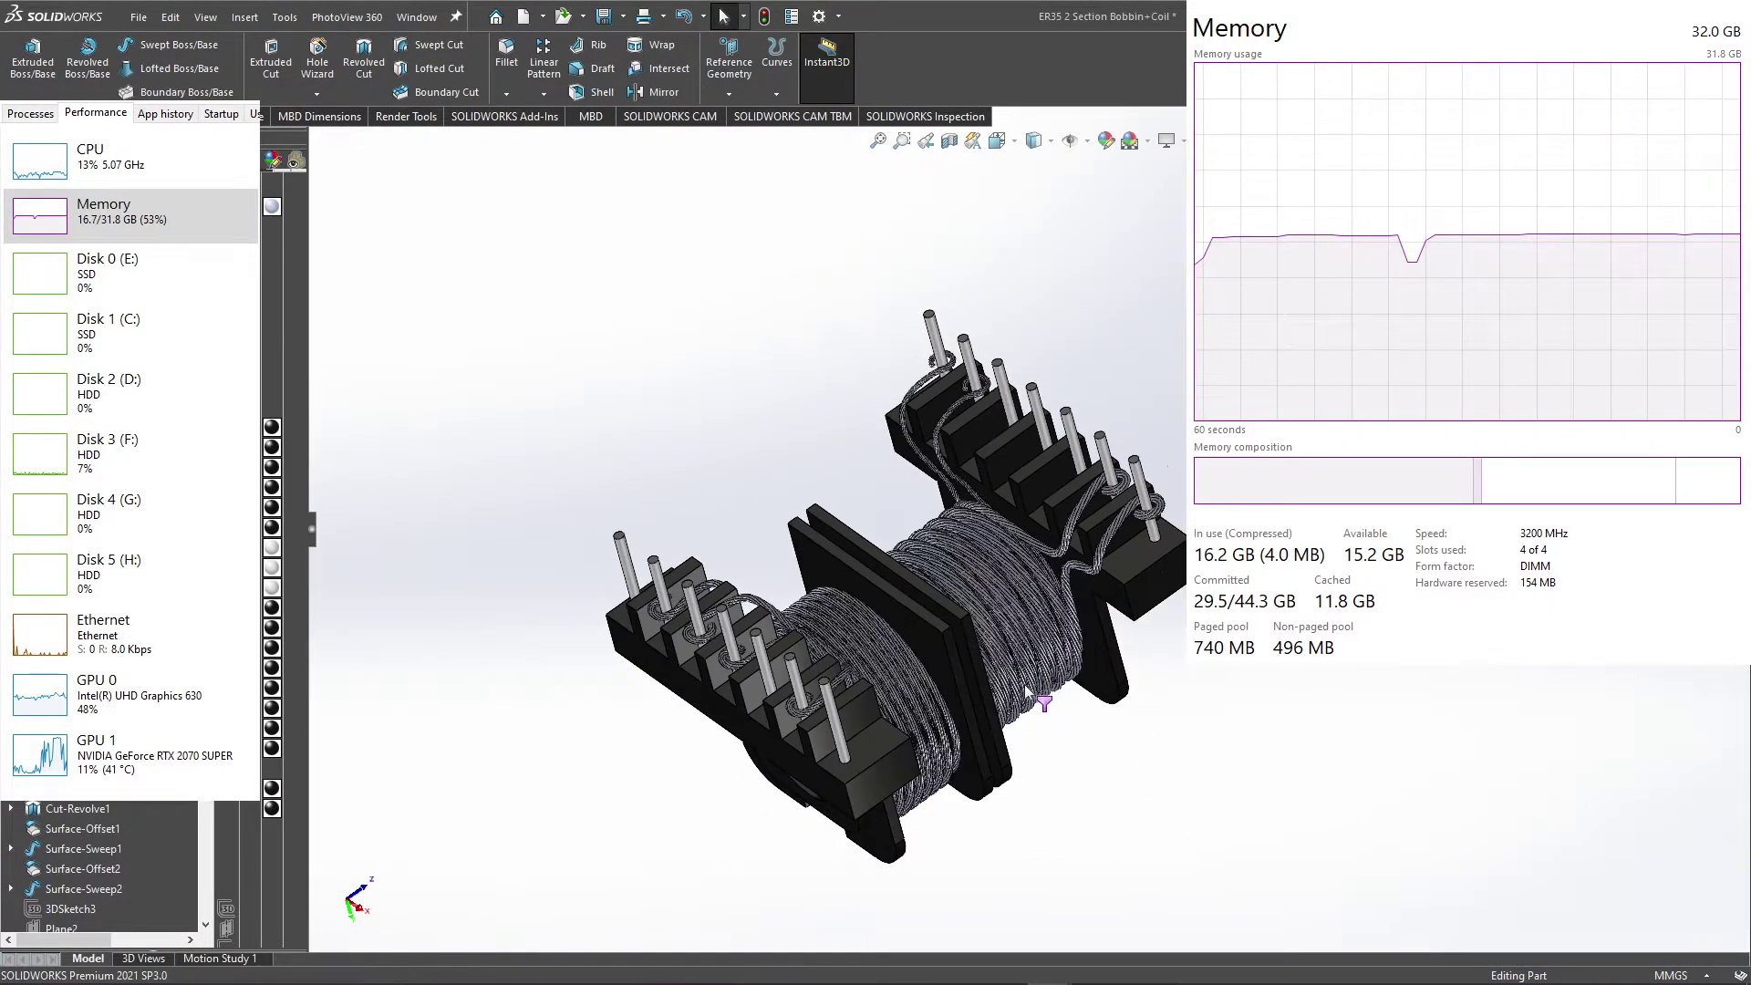
{"action": "scroll", "coordinate": [1118, 604], "scroll_direction": "down", "scroll_amount": 3}
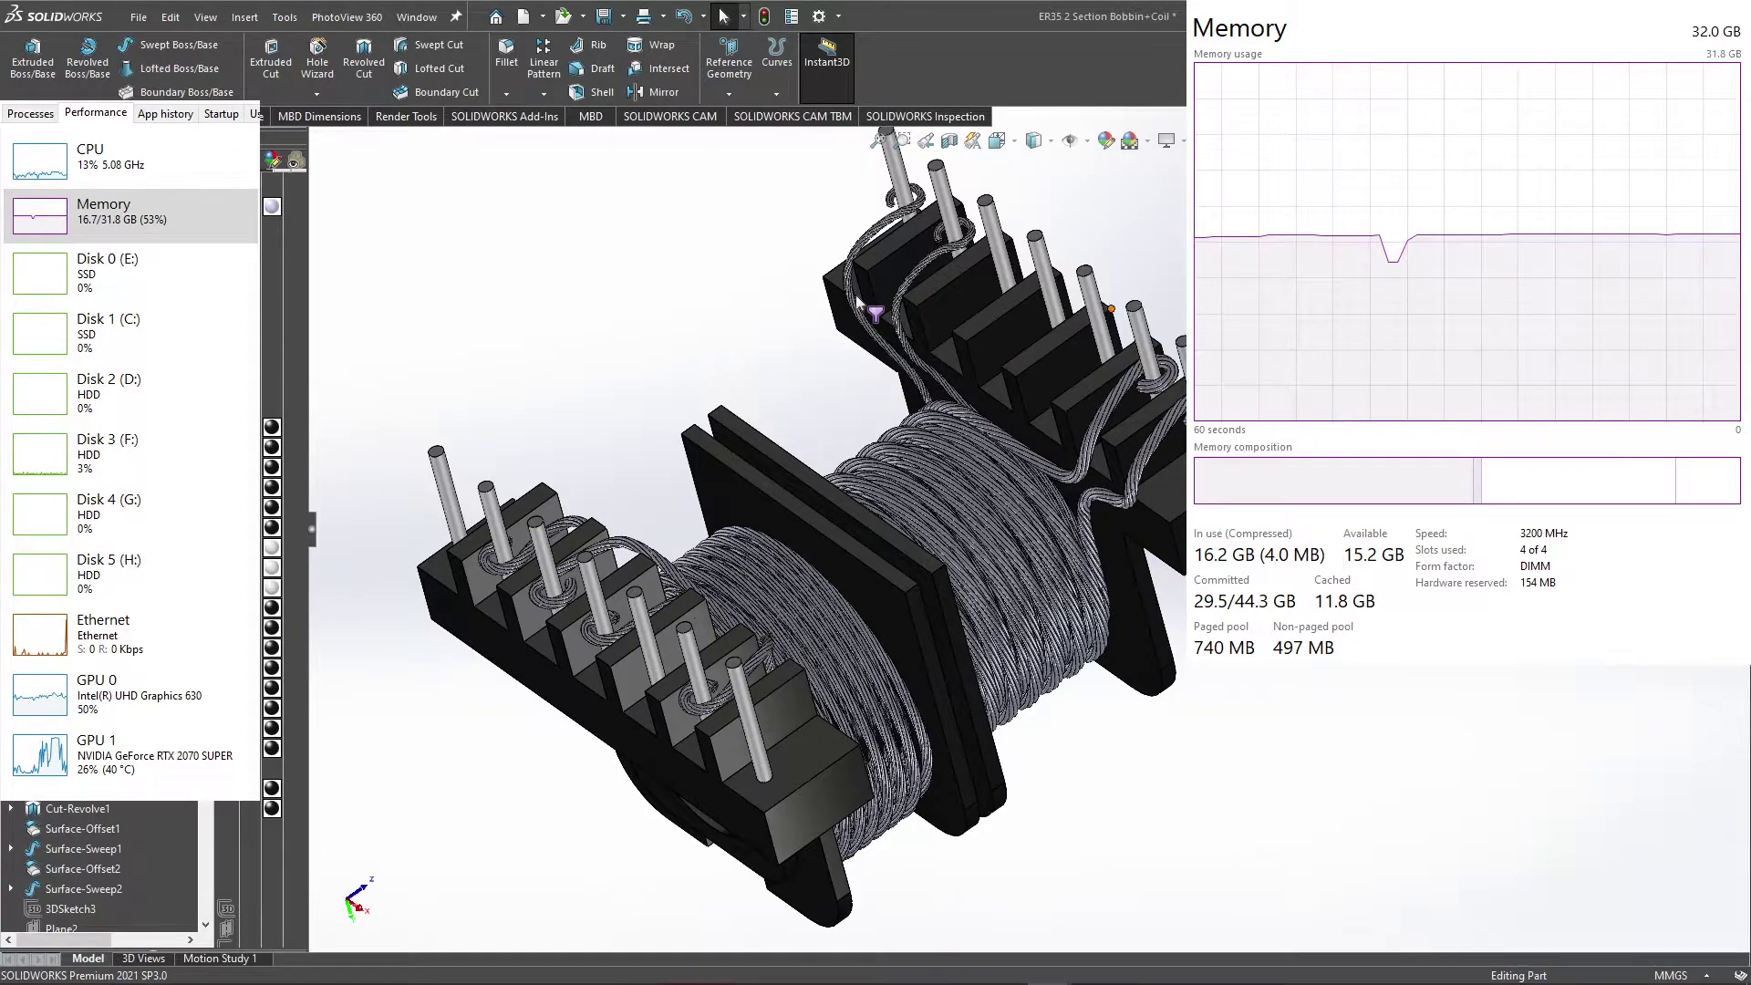
{"action": "scroll", "coordinate": [857, 301], "scroll_direction": "up", "scroll_amount": 1}
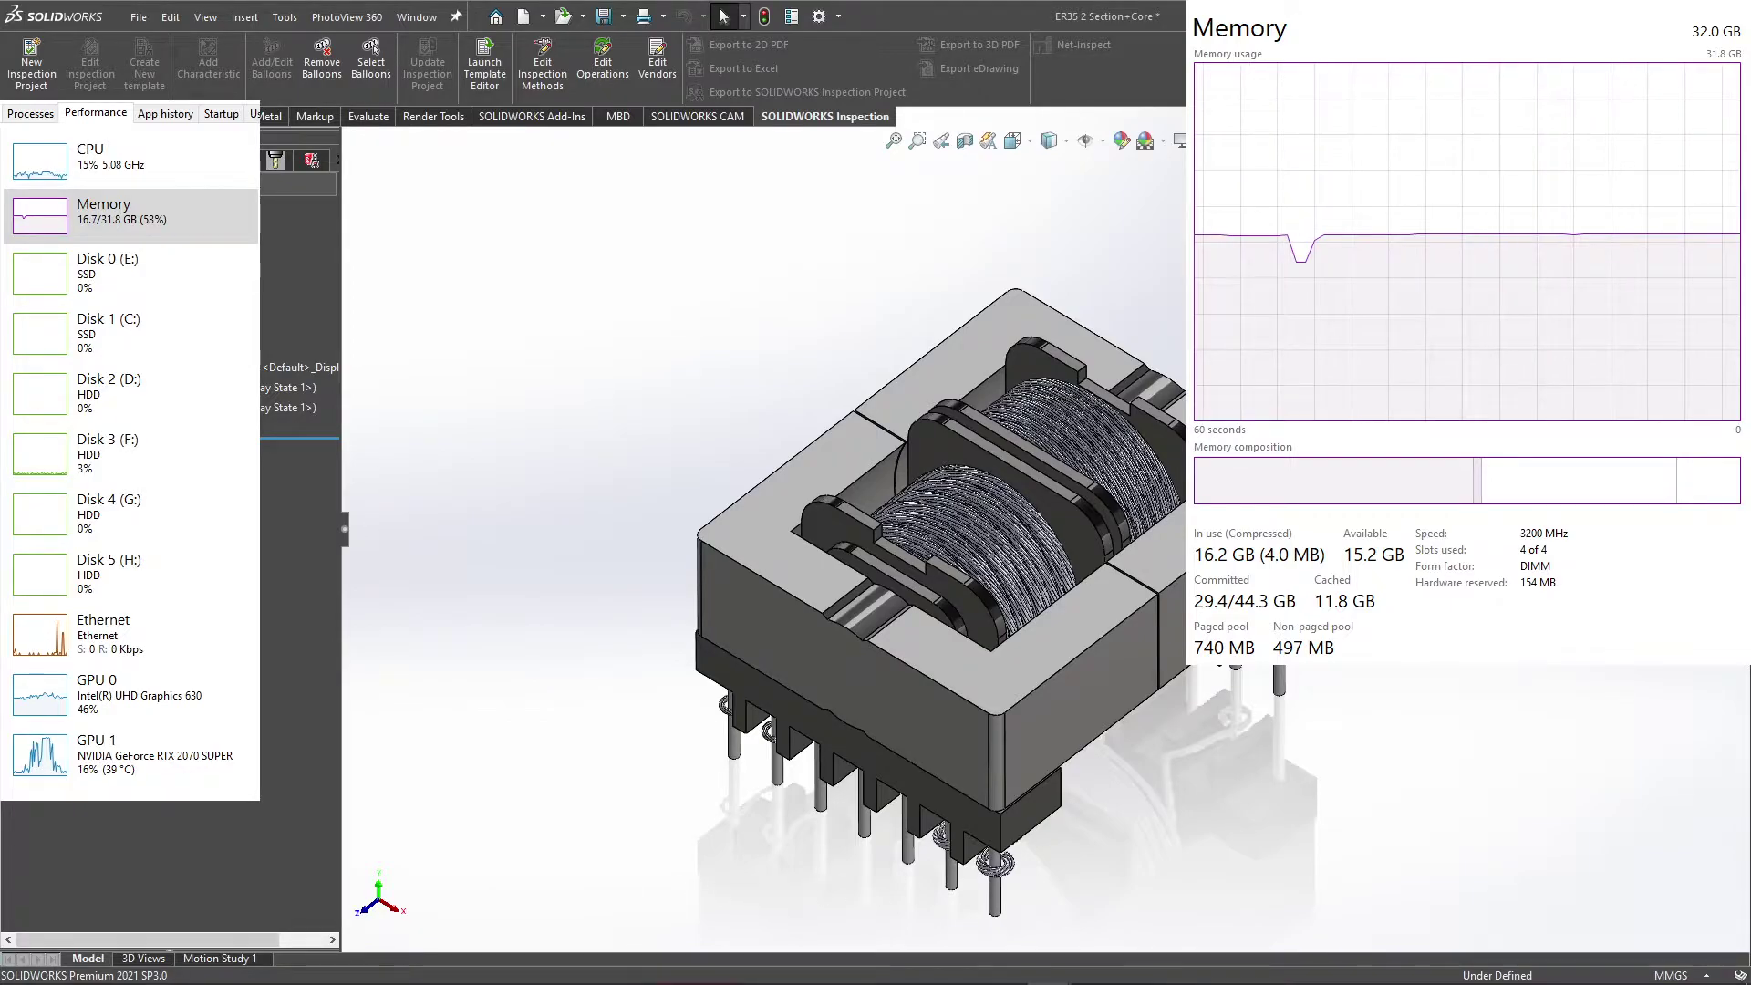
Step: Save the ER35 2 Section Bobbin+Coil part, then bring up the Section+Core assembly
{"action": "key", "text": "ctrl+Tab"}
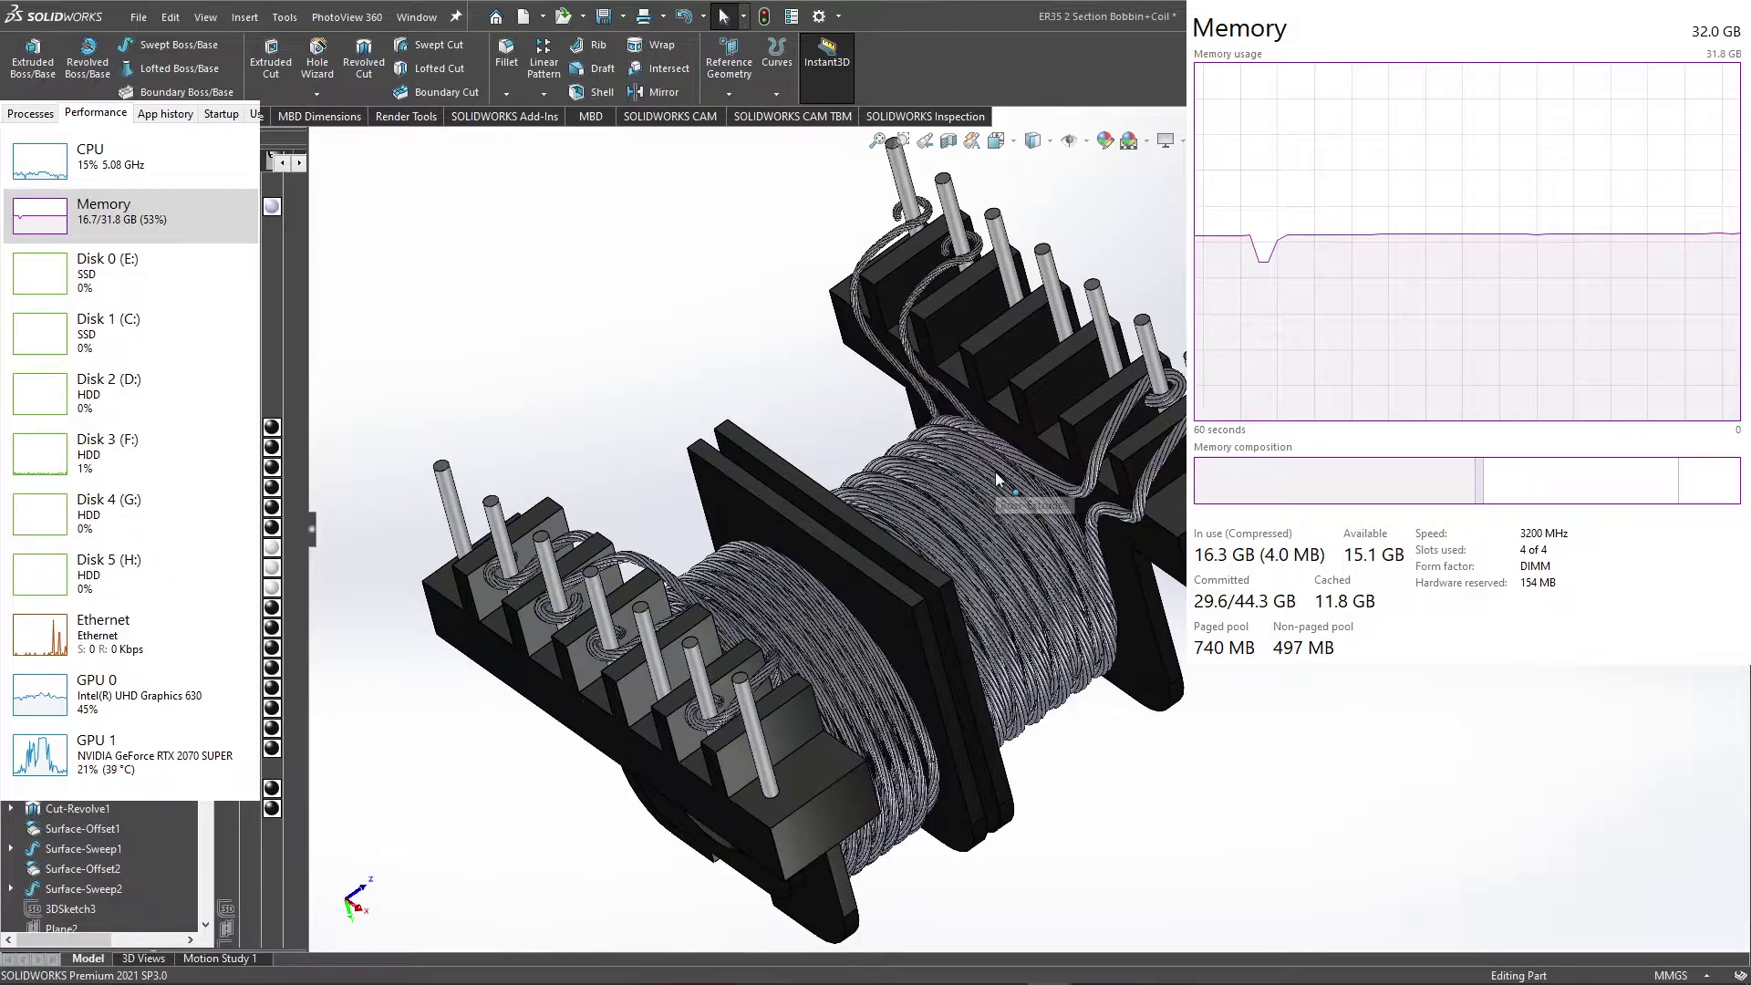
{"action": "scroll", "coordinate": [967, 474], "scroll_direction": "up", "scroll_amount": 2}
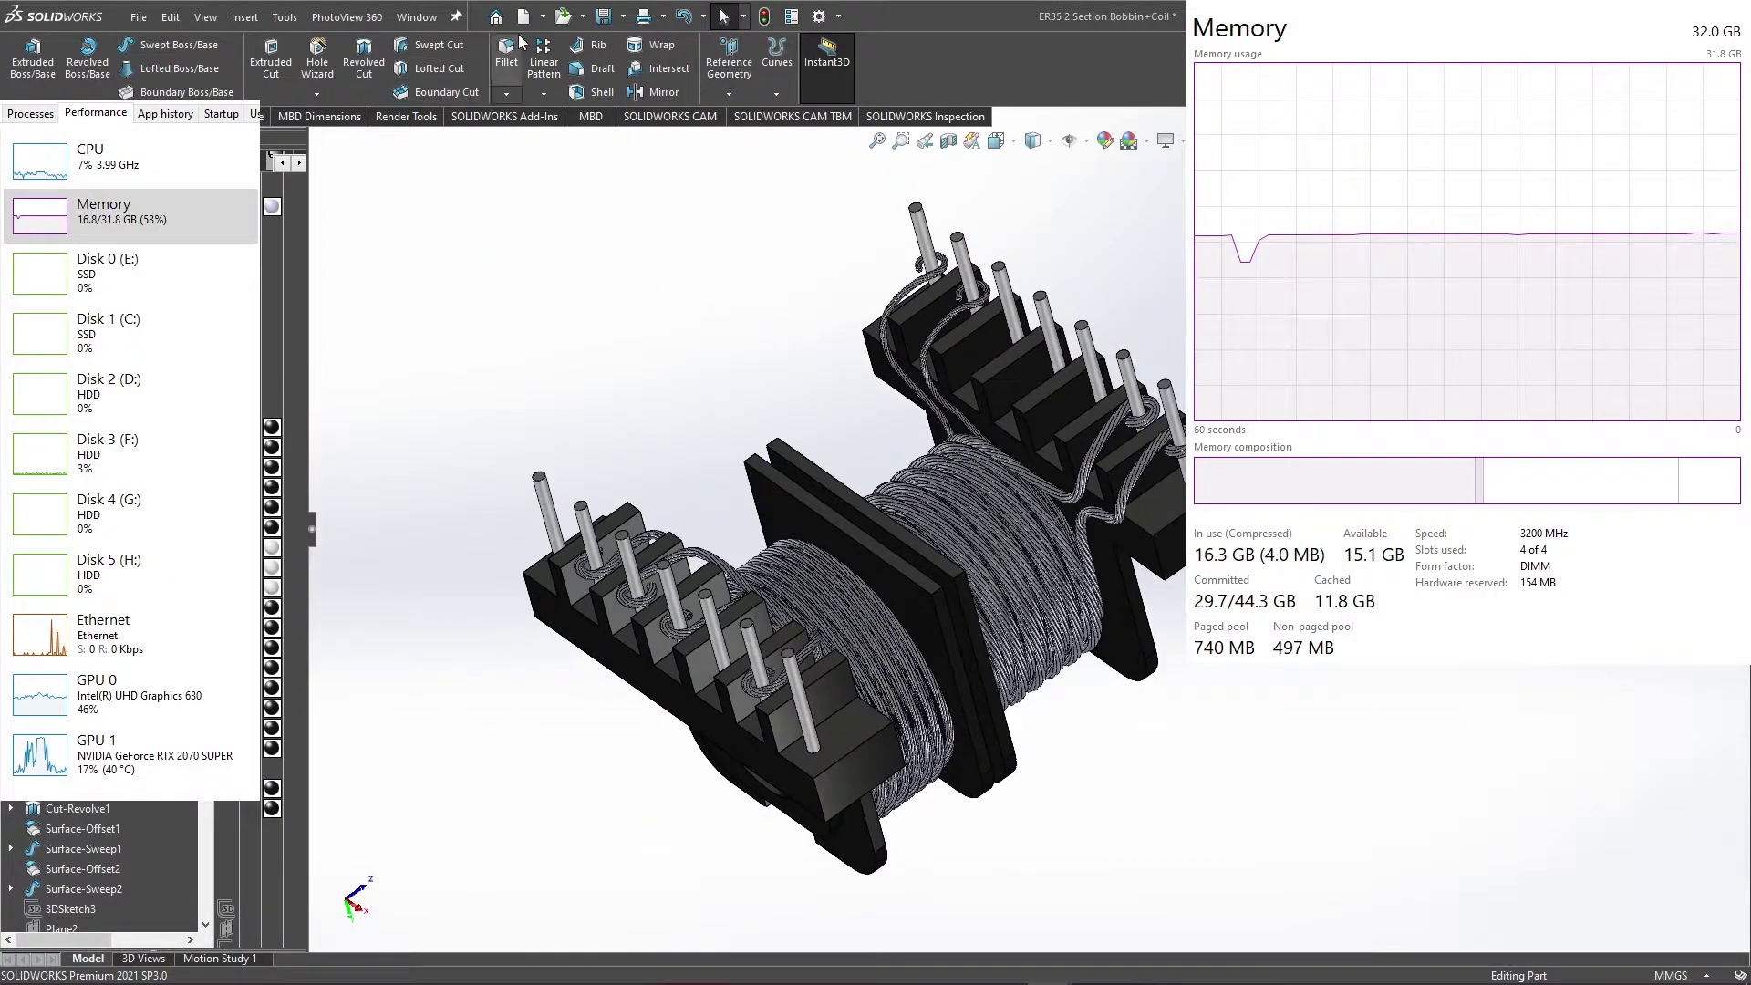
{"action": "left_click", "coordinate": [602, 19]}
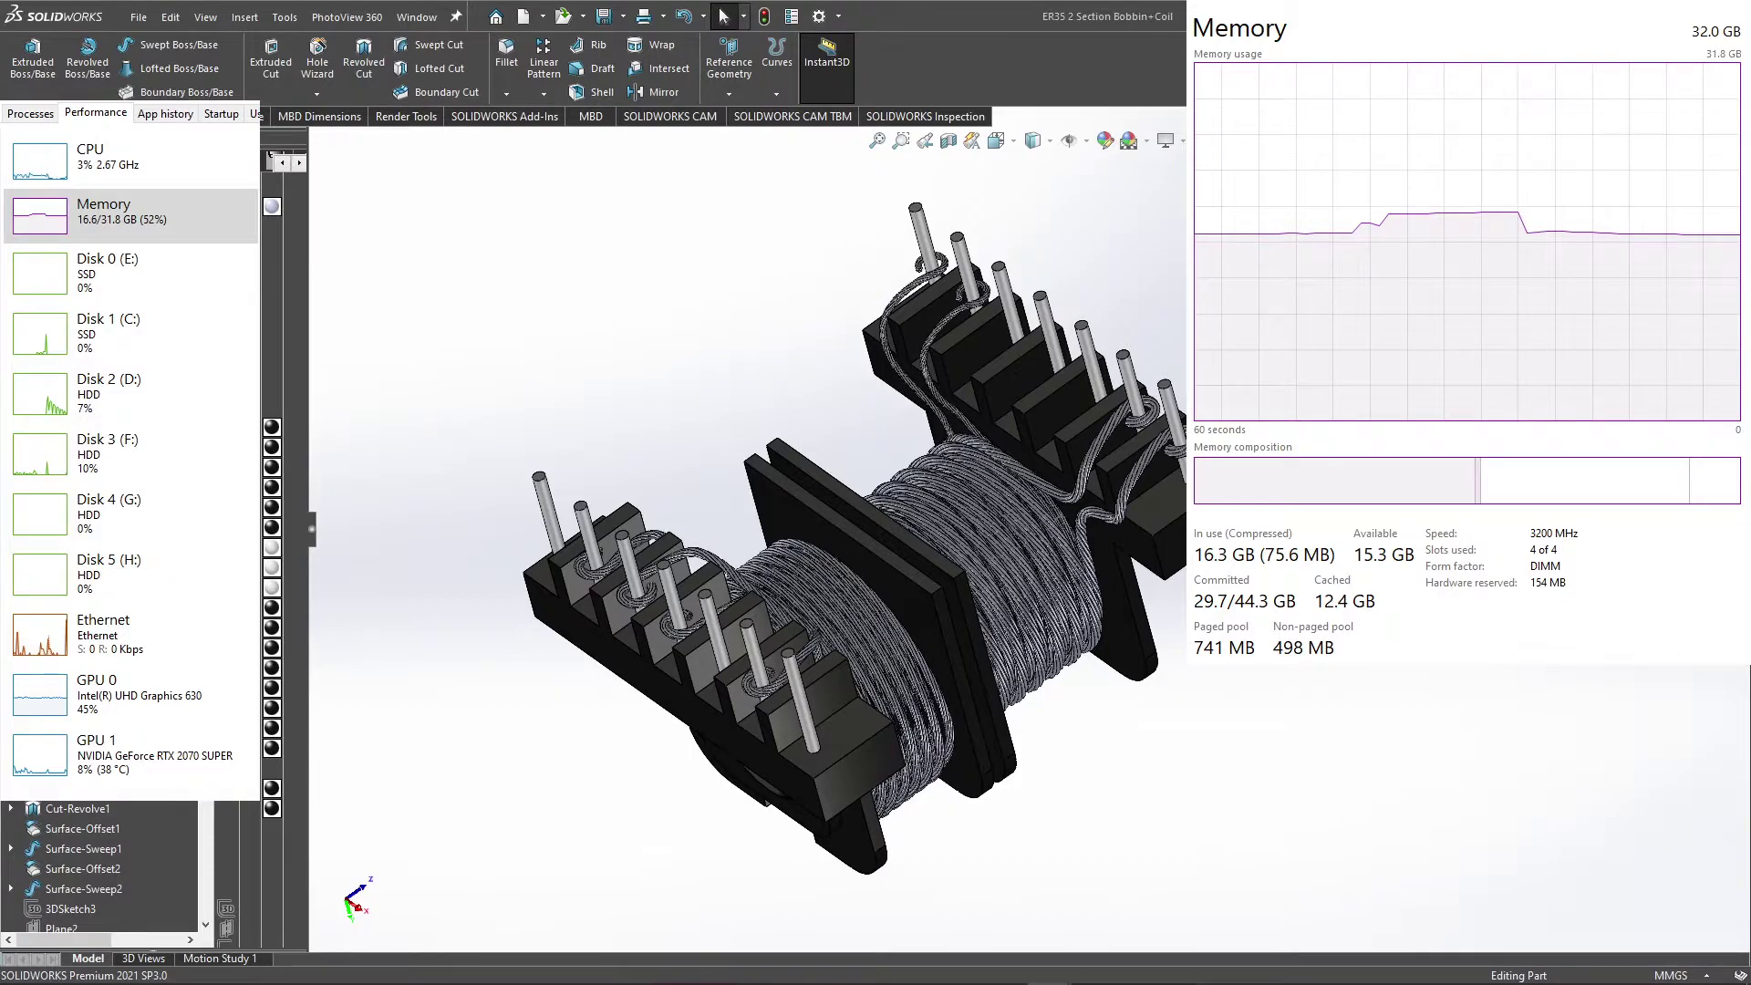
{"action": "key", "text": "ctrl+Tab"}
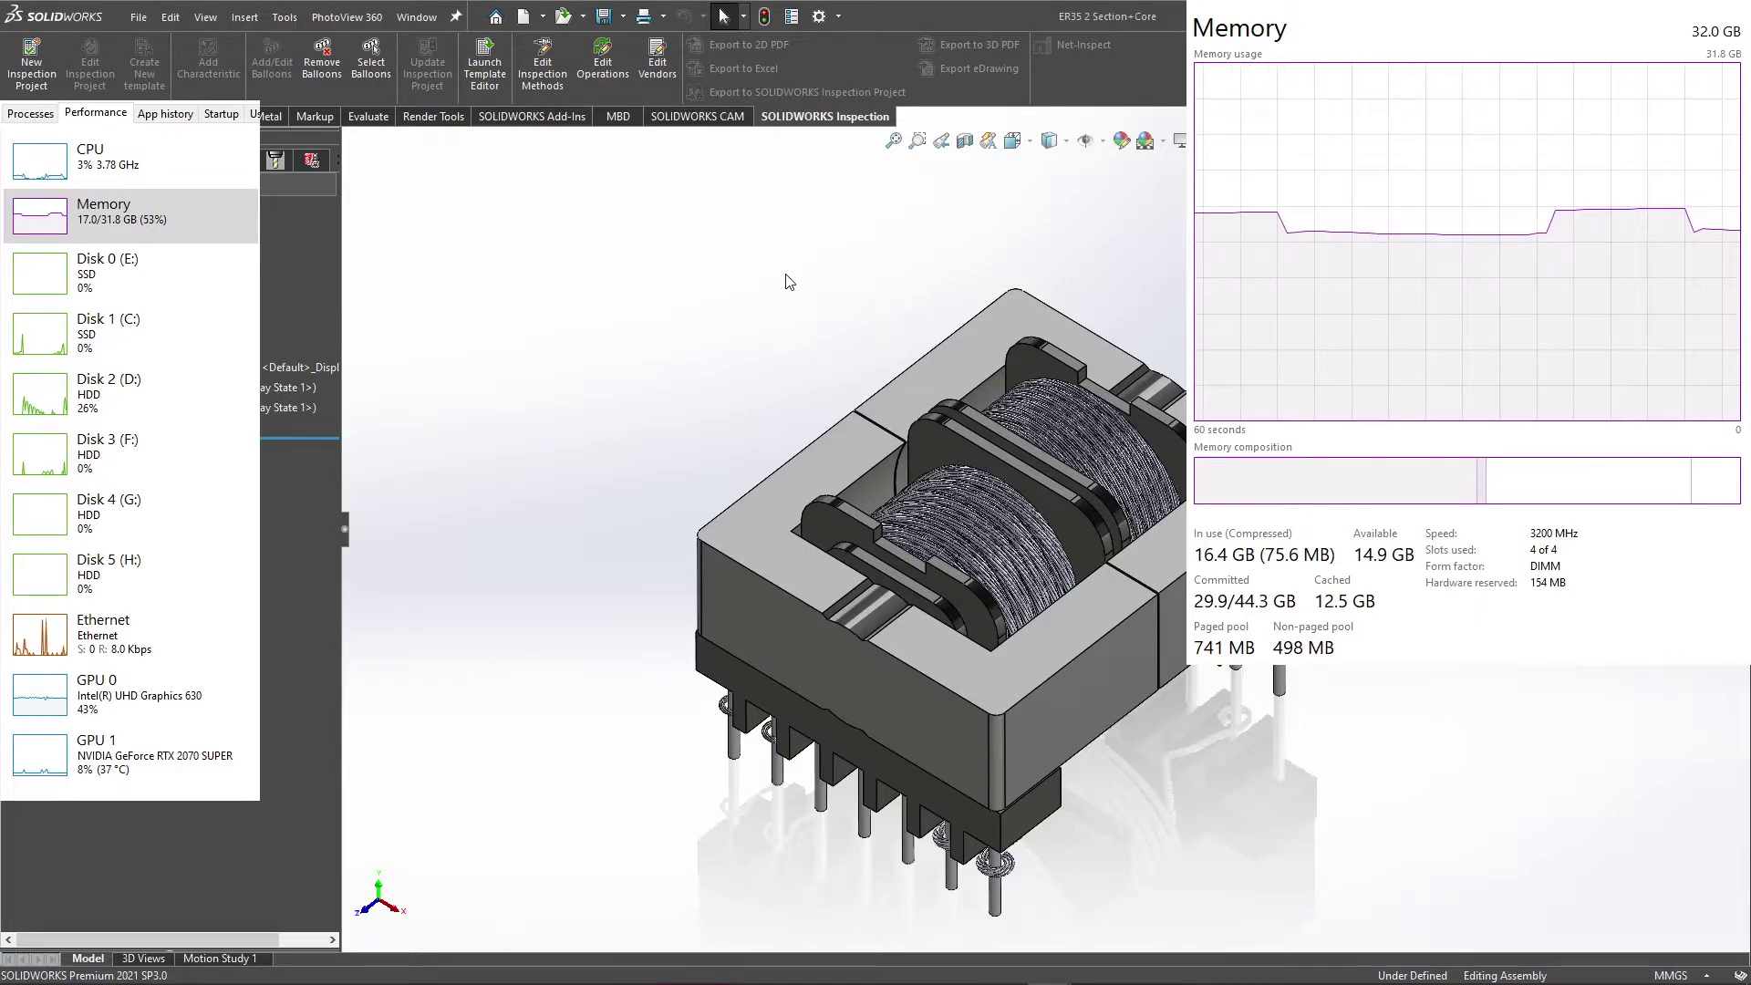
Step: Orbit the core assembly to view the coil and pin side from several angles
{"action": "mouse_move", "coordinate": [1026, 479]}
{"action": "middle_mouse_down"}
{"action": "mouse_move", "coordinate": [1116, 173]}
{"action": "mouse_move", "coordinate": [770, 454]}
{"action": "mouse_move", "coordinate": [855, 632]}
{"action": "middle_mouse_up"}
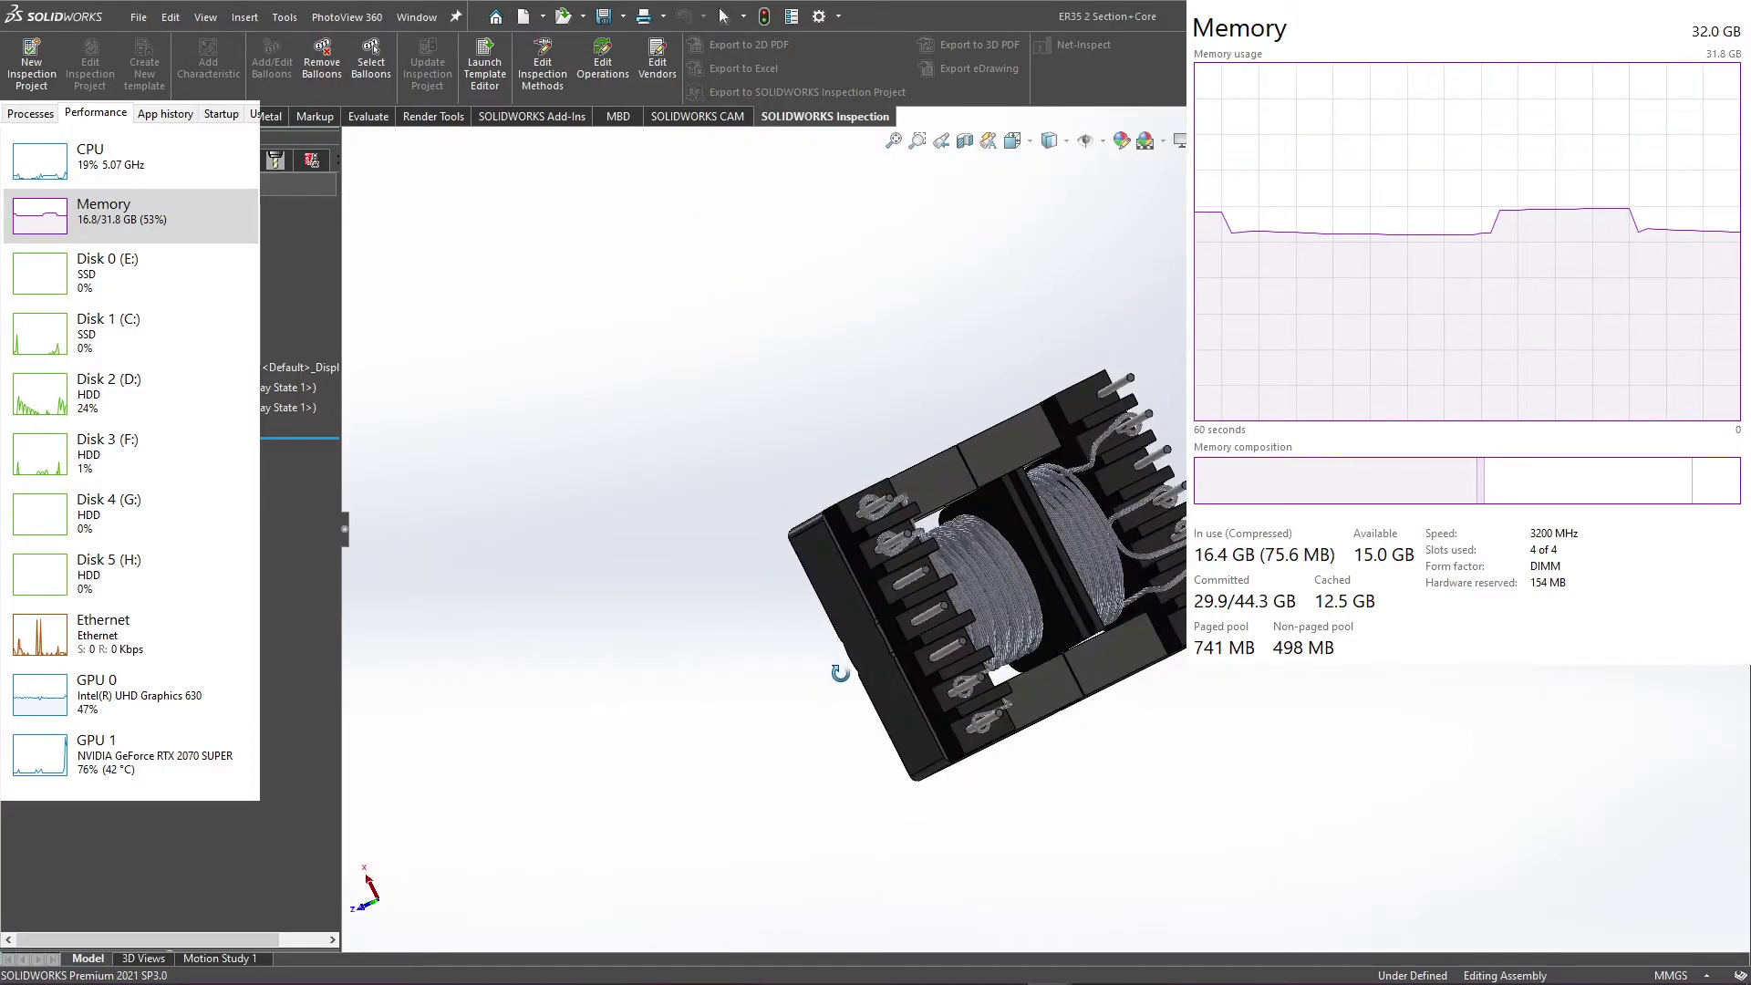
{"action": "scroll", "coordinate": [950, 566], "scroll_direction": "down", "scroll_amount": 2}
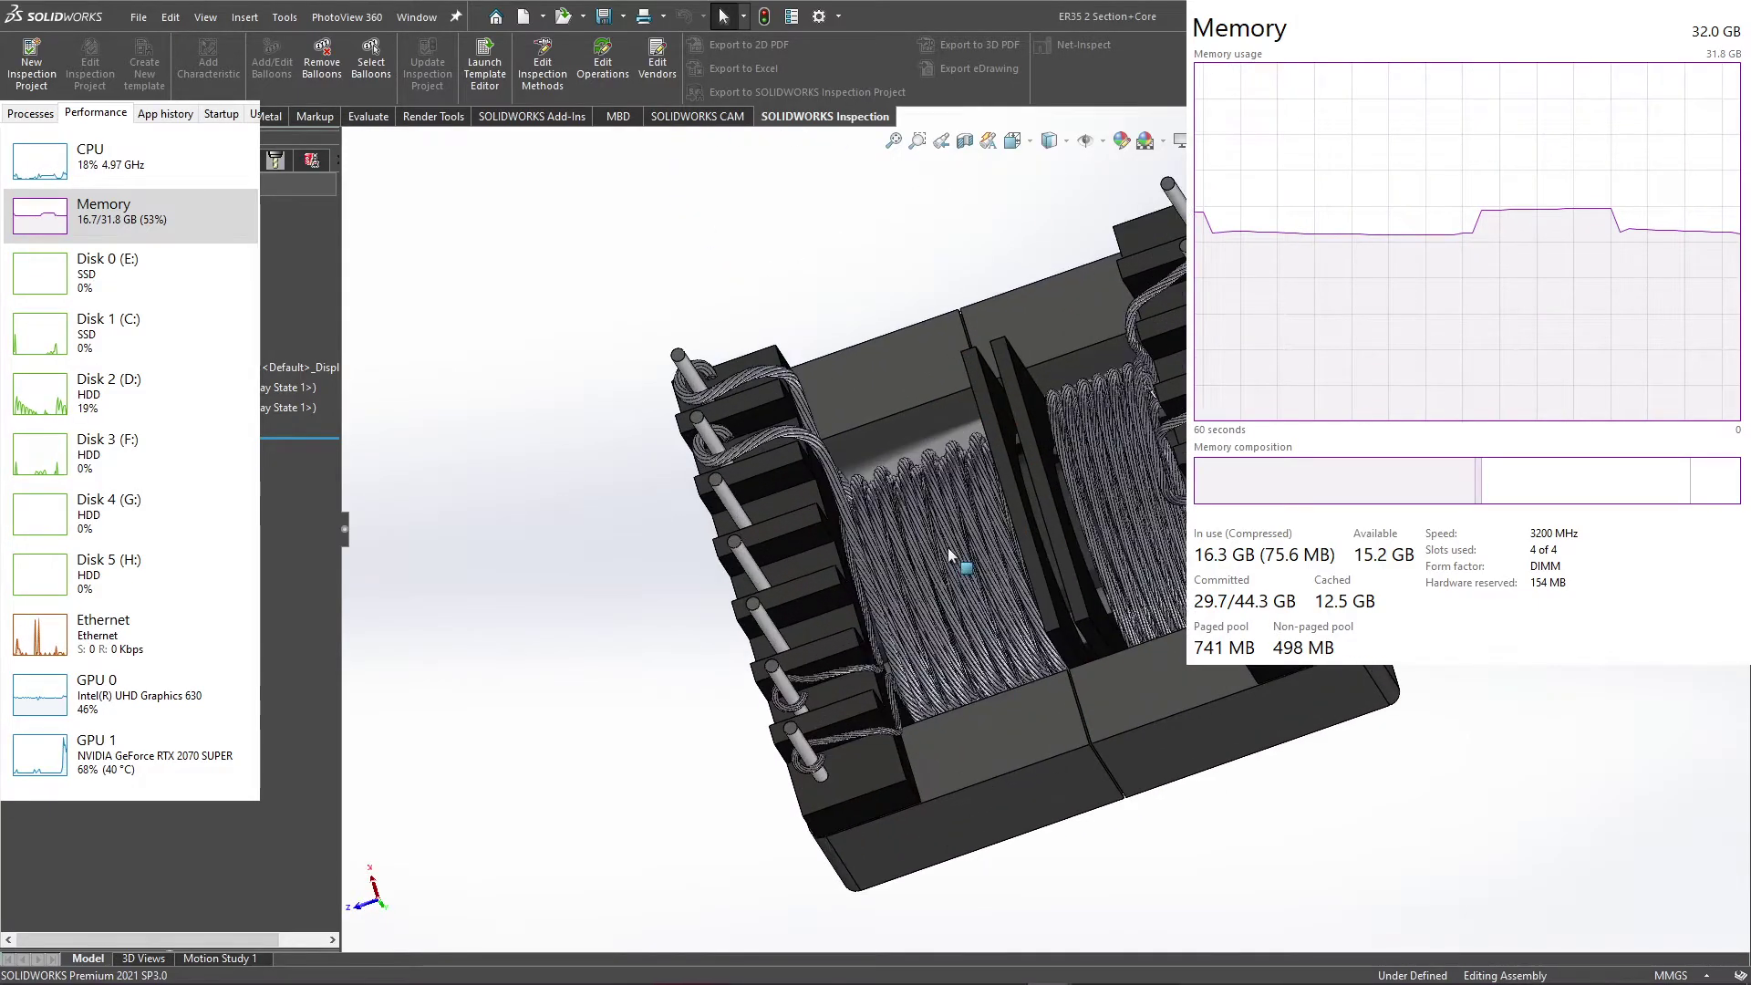
{"action": "scroll", "coordinate": [906, 497], "scroll_direction": "down", "scroll_amount": 2}
{"action": "mouse_move", "coordinate": [1013, 514]}
{"action": "middle_mouse_down"}
{"action": "mouse_move", "coordinate": [1072, 578]}
{"action": "mouse_move", "coordinate": [1030, 664]}
{"action": "mouse_move", "coordinate": [987, 493]}
{"action": "mouse_move", "coordinate": [1007, 527]}
{"action": "mouse_move", "coordinate": [958, 604]}
{"action": "mouse_move", "coordinate": [988, 582]}
{"action": "middle_mouse_up"}
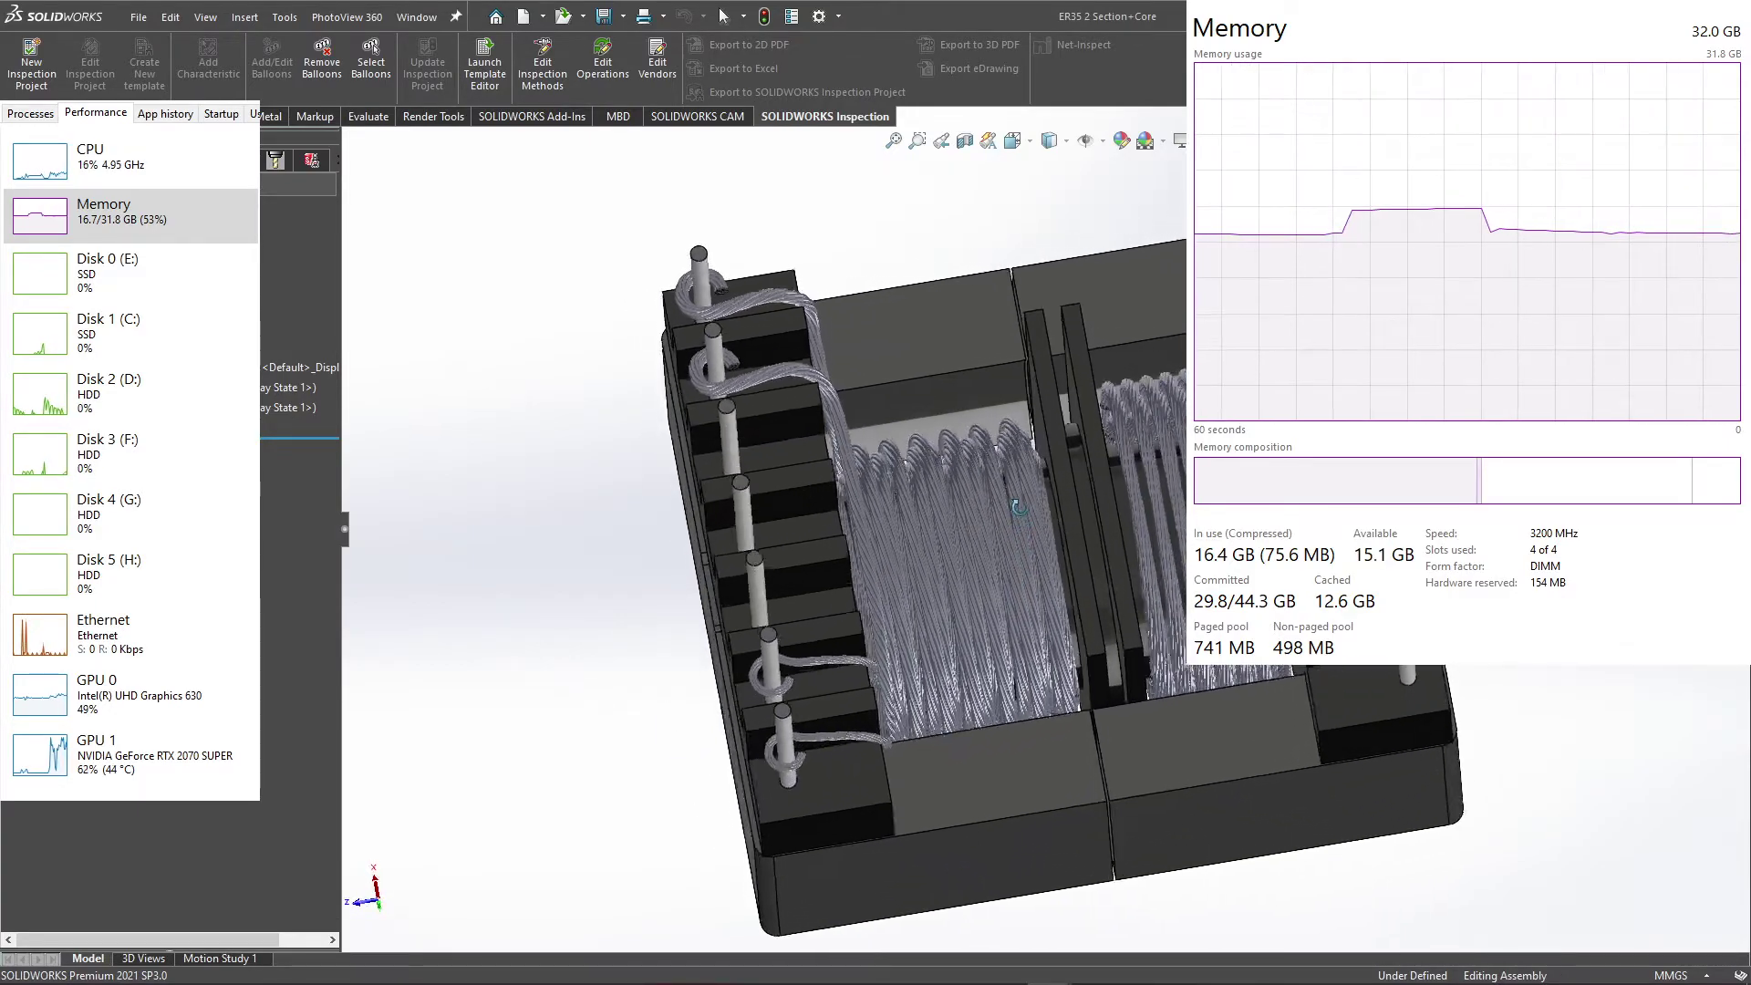
{"action": "mouse_move", "coordinate": [1020, 508]}
{"action": "middle_mouse_down"}
{"action": "mouse_move", "coordinate": [1001, 348]}
{"action": "mouse_move", "coordinate": [992, 494]}
{"action": "middle_mouse_up"}
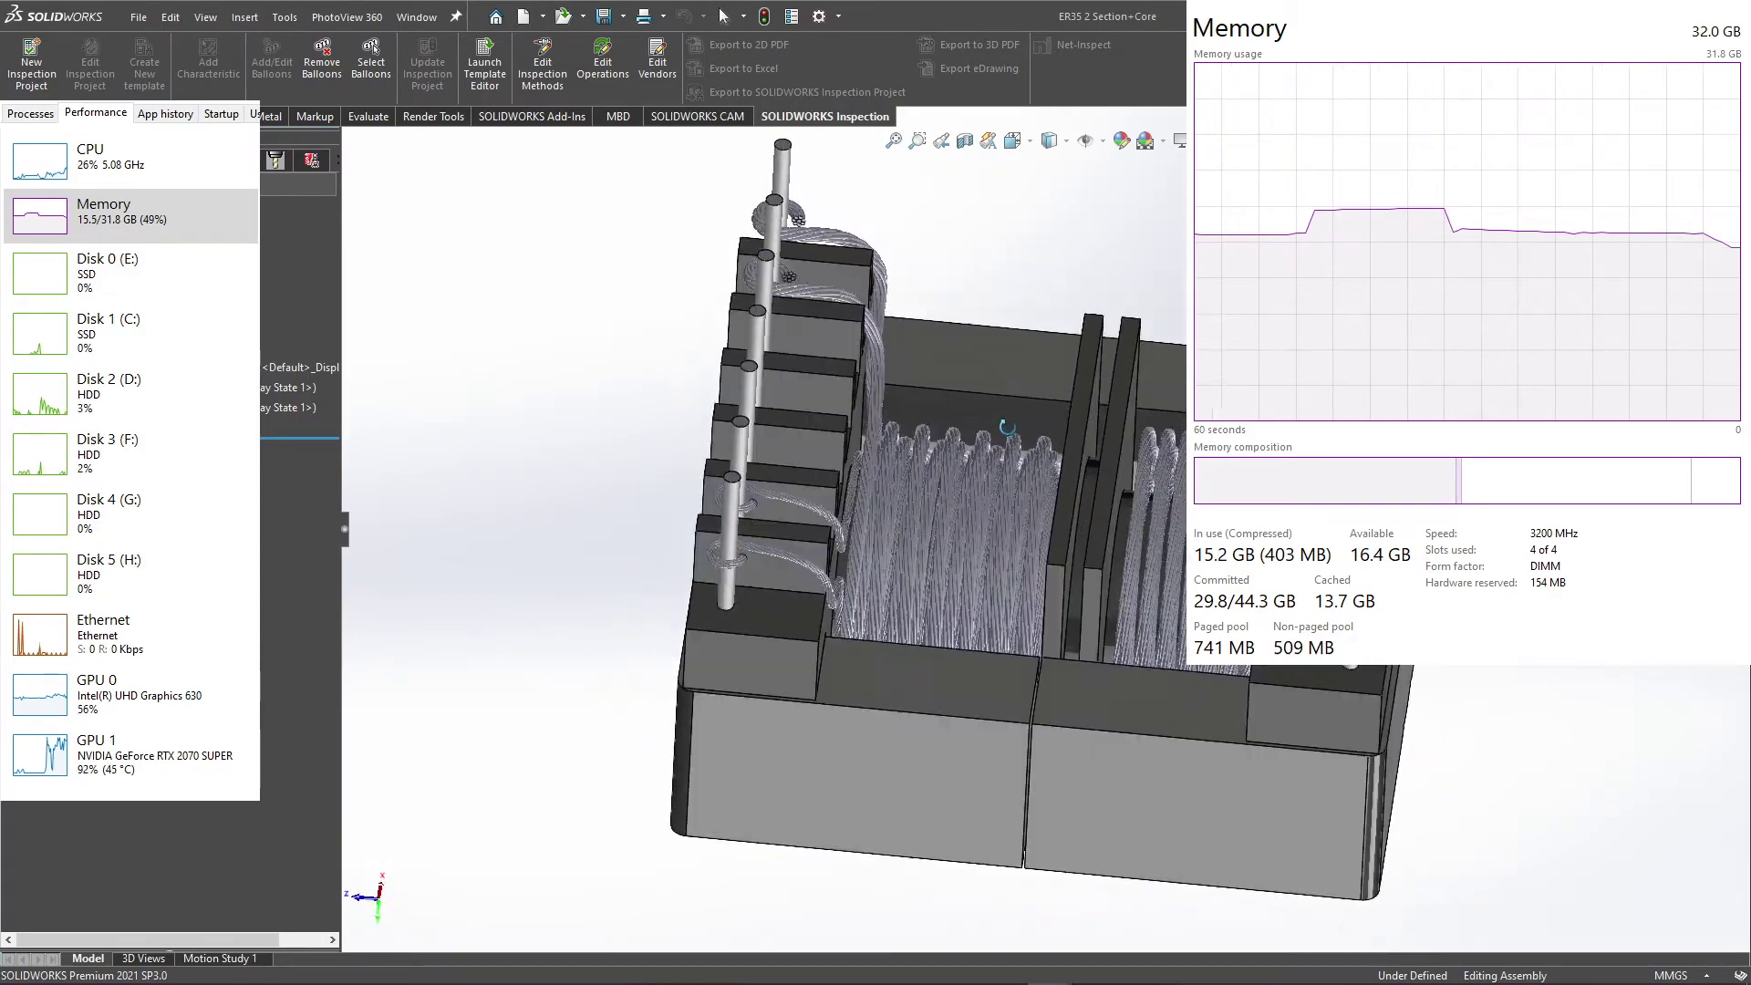
{"action": "middle_click_drag", "start_coordinate": [1007, 426], "coordinate": [1044, 500]}
{"action": "mouse_move", "coordinate": [1002, 610]}
{"action": "middle_mouse_down"}
{"action": "mouse_move", "coordinate": [551, 443]}
{"action": "mouse_move", "coordinate": [1275, 720]}
{"action": "mouse_move", "coordinate": [923, 835]}
{"action": "mouse_move", "coordinate": [849, 755]}
{"action": "mouse_move", "coordinate": [501, 825]}
{"action": "mouse_move", "coordinate": [429, 866]}
{"action": "middle_mouse_up"}
Step: Orbit and zoom to inspect the coil and pins from below
{"action": "mouse_move", "coordinate": [1118, 764]}
{"action": "middle_mouse_down"}
{"action": "mouse_move", "coordinate": [420, 300]}
{"action": "mouse_move", "coordinate": [1035, 821]}
{"action": "mouse_move", "coordinate": [638, 696]}
{"action": "mouse_move", "coordinate": [903, 119]}
{"action": "mouse_move", "coordinate": [886, 415]}
{"action": "mouse_move", "coordinate": [910, 494]}
{"action": "middle_mouse_up"}
{"action": "mouse_move", "coordinate": [896, 597]}
{"action": "middle_mouse_down"}
{"action": "mouse_move", "coordinate": [994, 599]}
{"action": "mouse_move", "coordinate": [1049, 540]}
{"action": "mouse_move", "coordinate": [1111, 523]}
{"action": "middle_mouse_up"}
{"action": "scroll", "coordinate": [1111, 523], "scroll_direction": "up", "scroll_amount": 3}
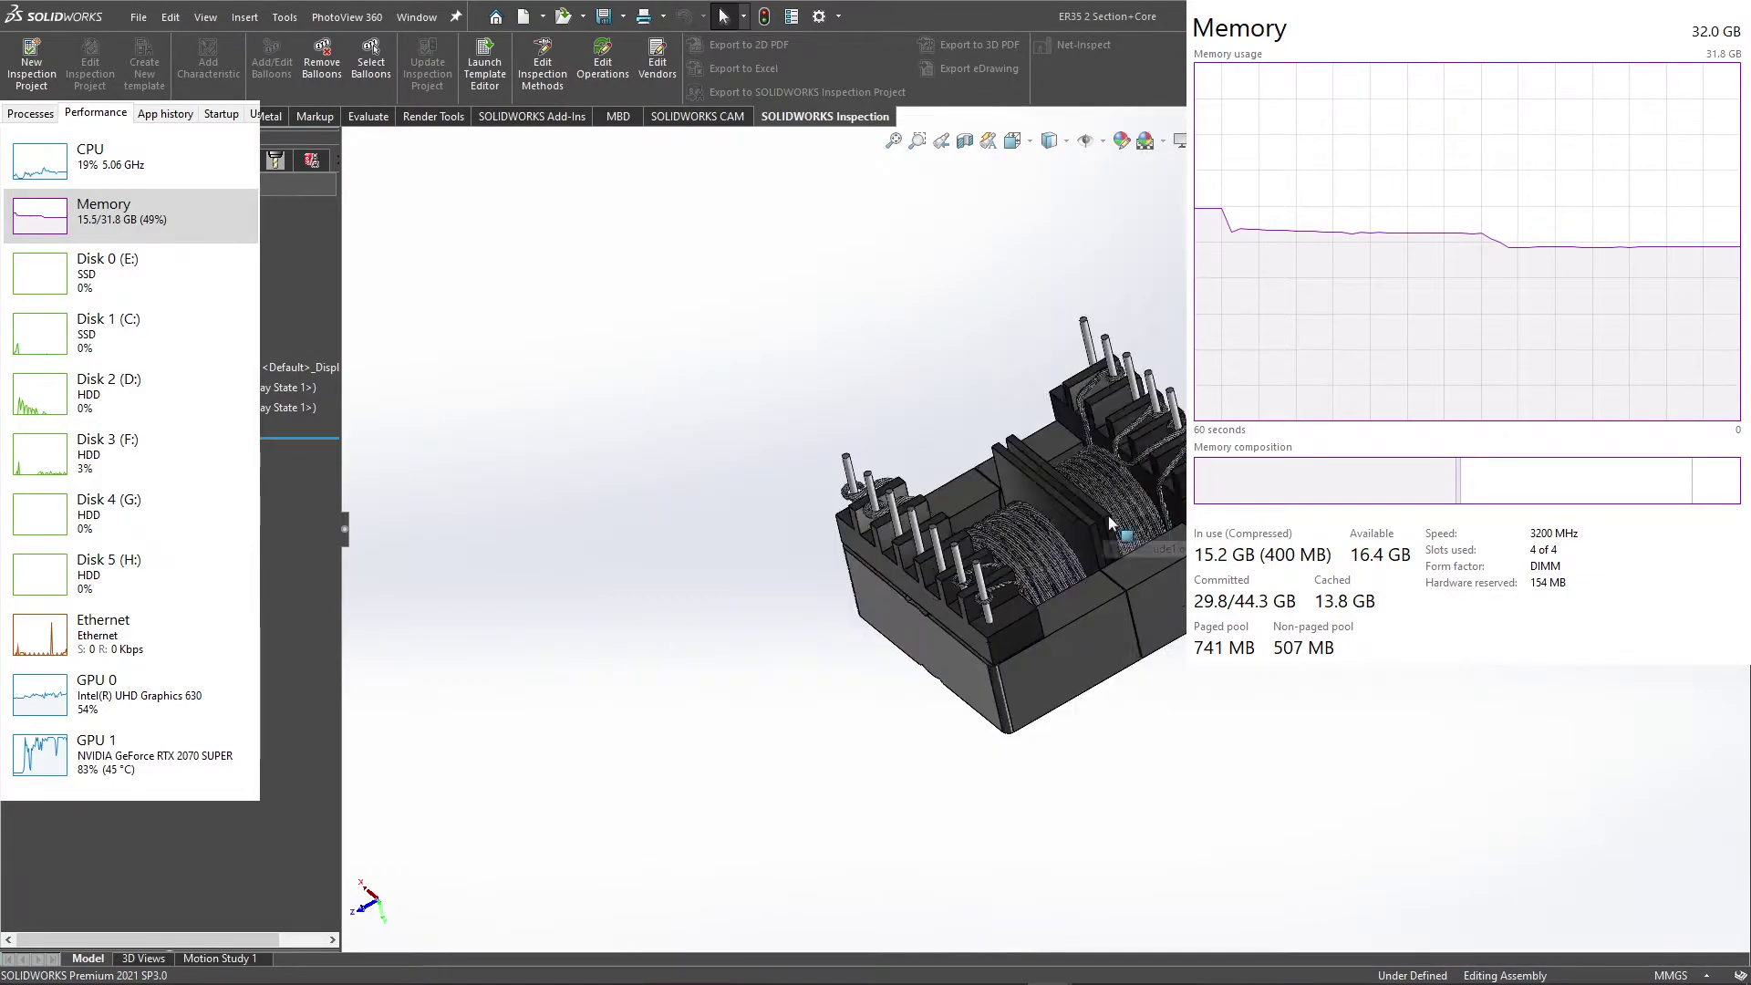
{"action": "scroll", "coordinate": [1140, 572], "scroll_direction": "down", "scroll_amount": 3}
{"action": "scroll", "coordinate": [1022, 684], "scroll_direction": "up", "scroll_amount": 3}
{"action": "scroll", "coordinate": [1049, 547], "scroll_direction": "down", "scroll_amount": 3}
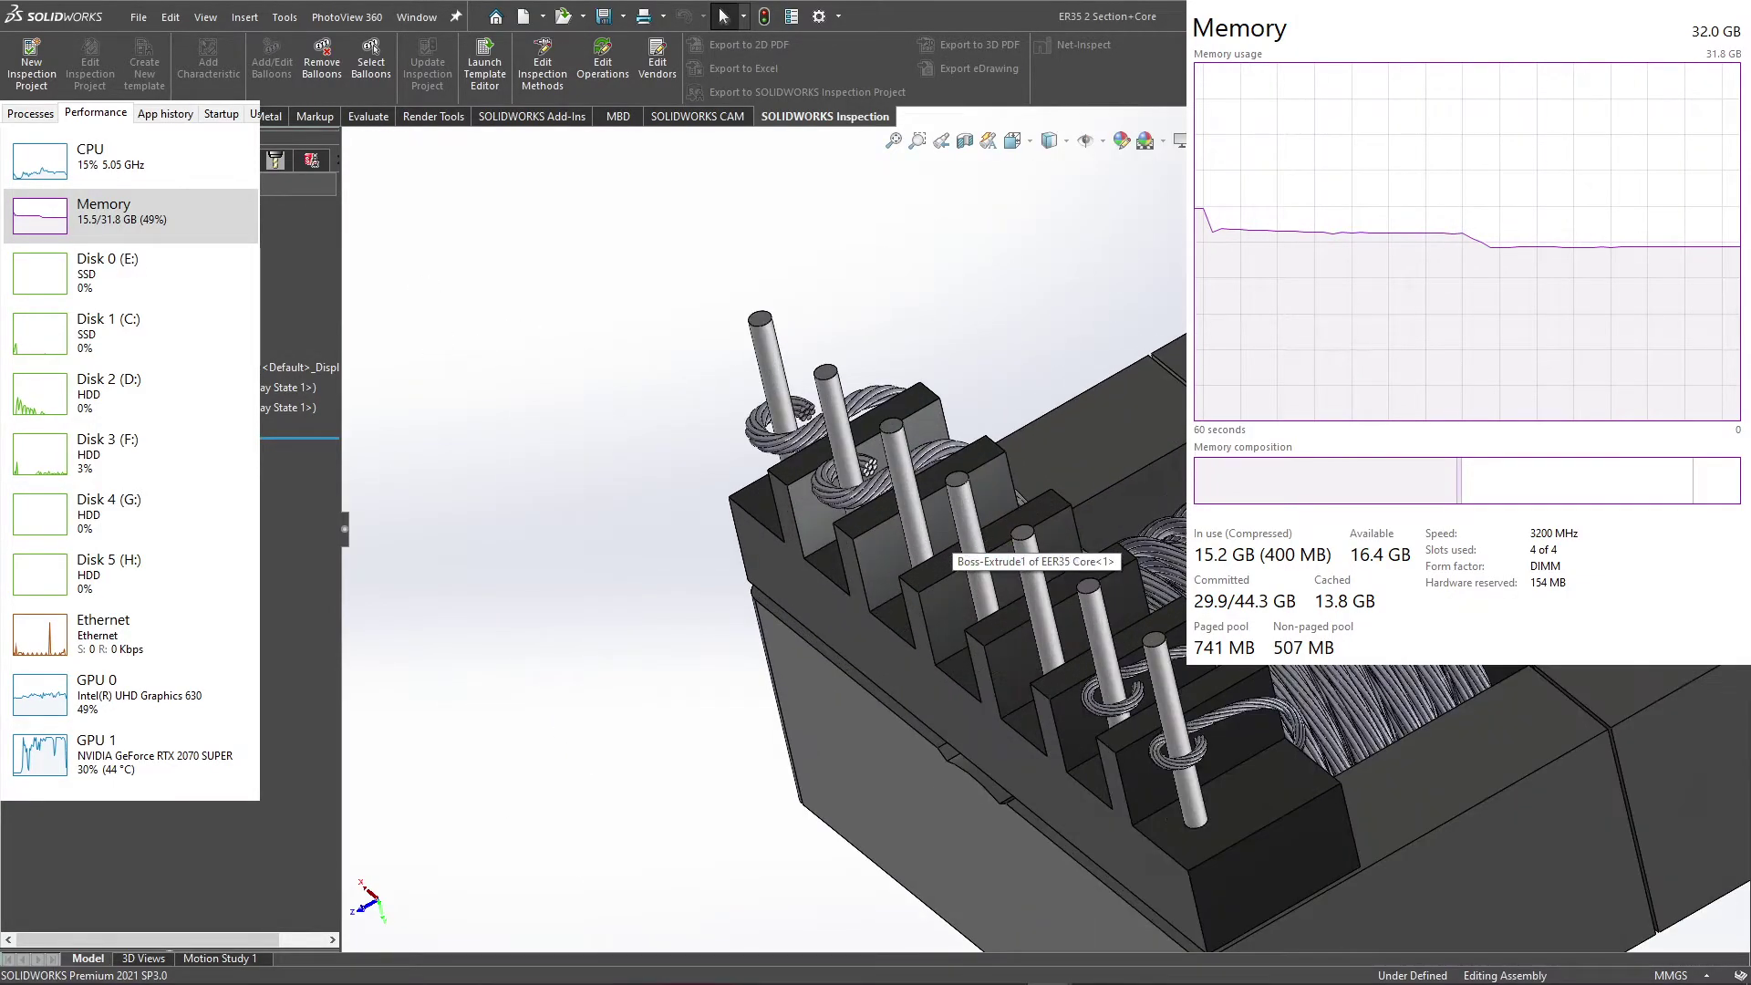
{"action": "scroll", "coordinate": [1049, 547], "scroll_direction": "up", "scroll_amount": 3}
Step: Center the transformer, view the pin rows from the front, then return to the Bobbin+Coil part
{"action": "middle_click_drag", "start_coordinate": [1128, 526], "coordinate": [1001, 481], "text": "ctrl"}
{"action": "mouse_move", "coordinate": [908, 634]}
{"action": "middle_mouse_down"}
{"action": "mouse_move", "coordinate": [1110, 407]}
{"action": "mouse_move", "coordinate": [912, 146]}
{"action": "mouse_move", "coordinate": [943, 356]}
{"action": "mouse_move", "coordinate": [1024, 461]}
{"action": "middle_mouse_up"}
{"action": "scroll", "coordinate": [1037, 442], "scroll_direction": "down", "scroll_amount": 2}
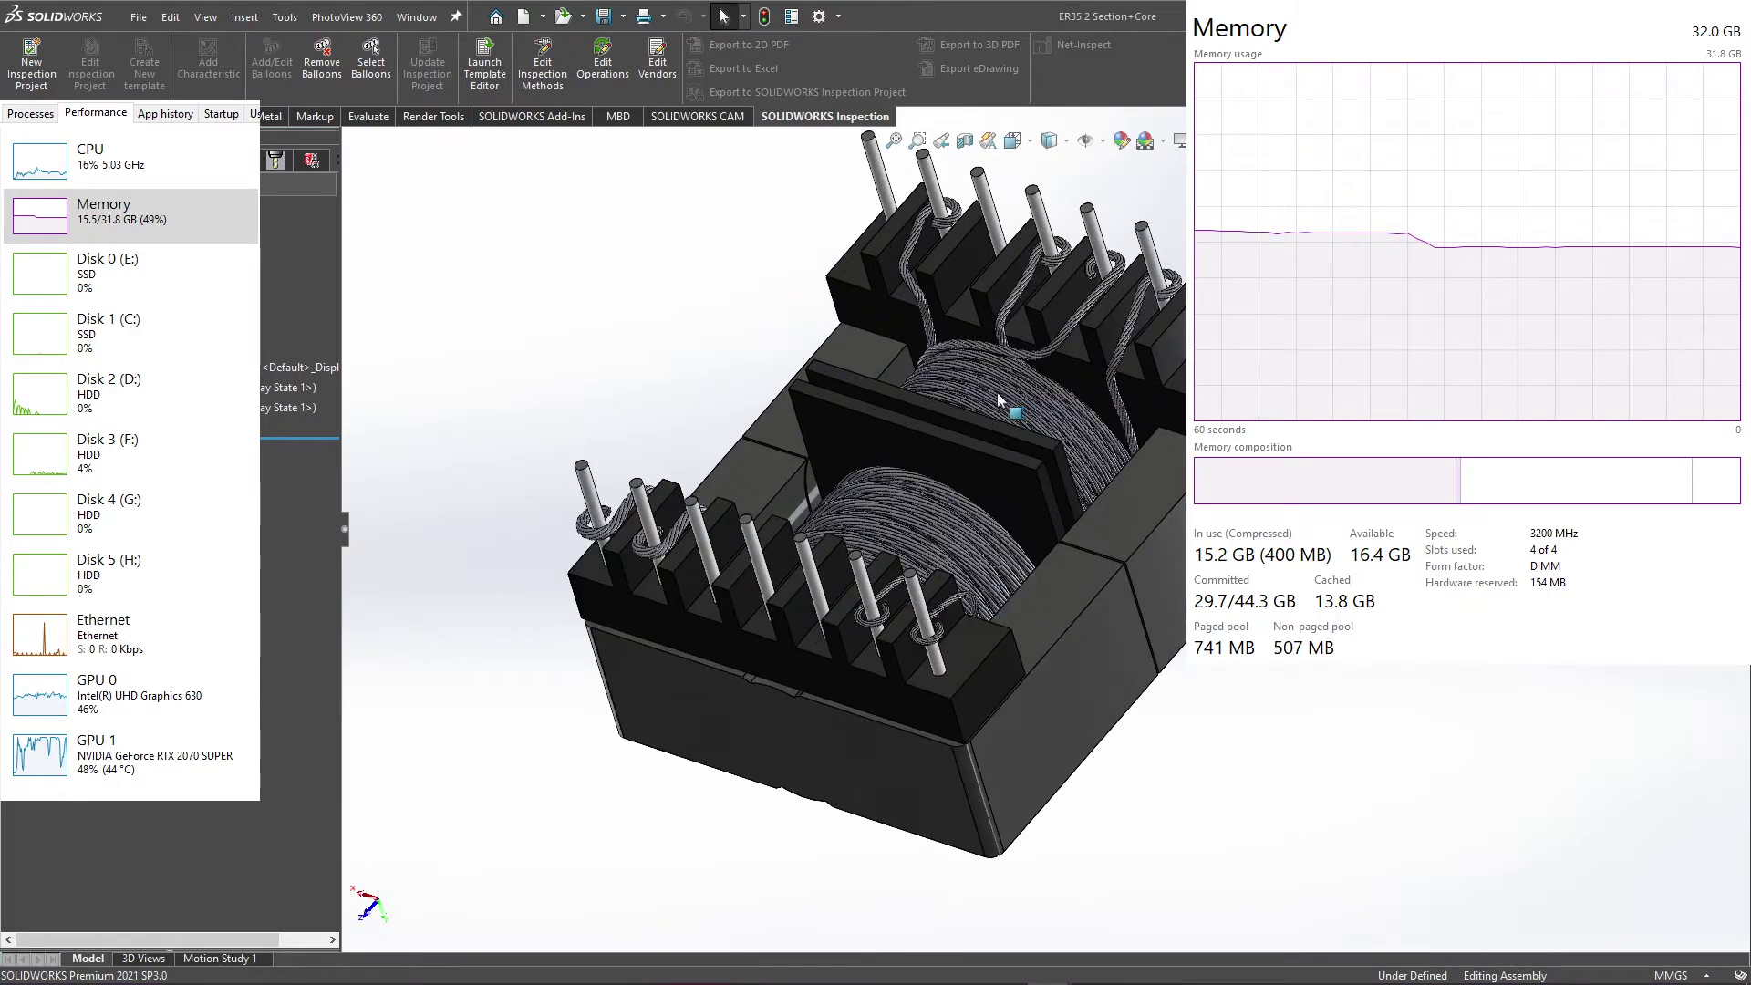
{"action": "scroll", "coordinate": [1007, 397], "scroll_direction": "down", "scroll_amount": 2}
{"action": "scroll", "coordinate": [1003, 420], "scroll_direction": "down", "scroll_amount": 2}
{"action": "mouse_move", "coordinate": [974, 517]}
{"action": "middle_mouse_down"}
{"action": "mouse_move", "coordinate": [1158, 712]}
{"action": "mouse_move", "coordinate": [1103, 683]}
{"action": "mouse_move", "coordinate": [1063, 688]}
{"action": "middle_mouse_up"}
{"action": "scroll", "coordinate": [1148, 675], "scroll_direction": "up", "scroll_amount": 3}
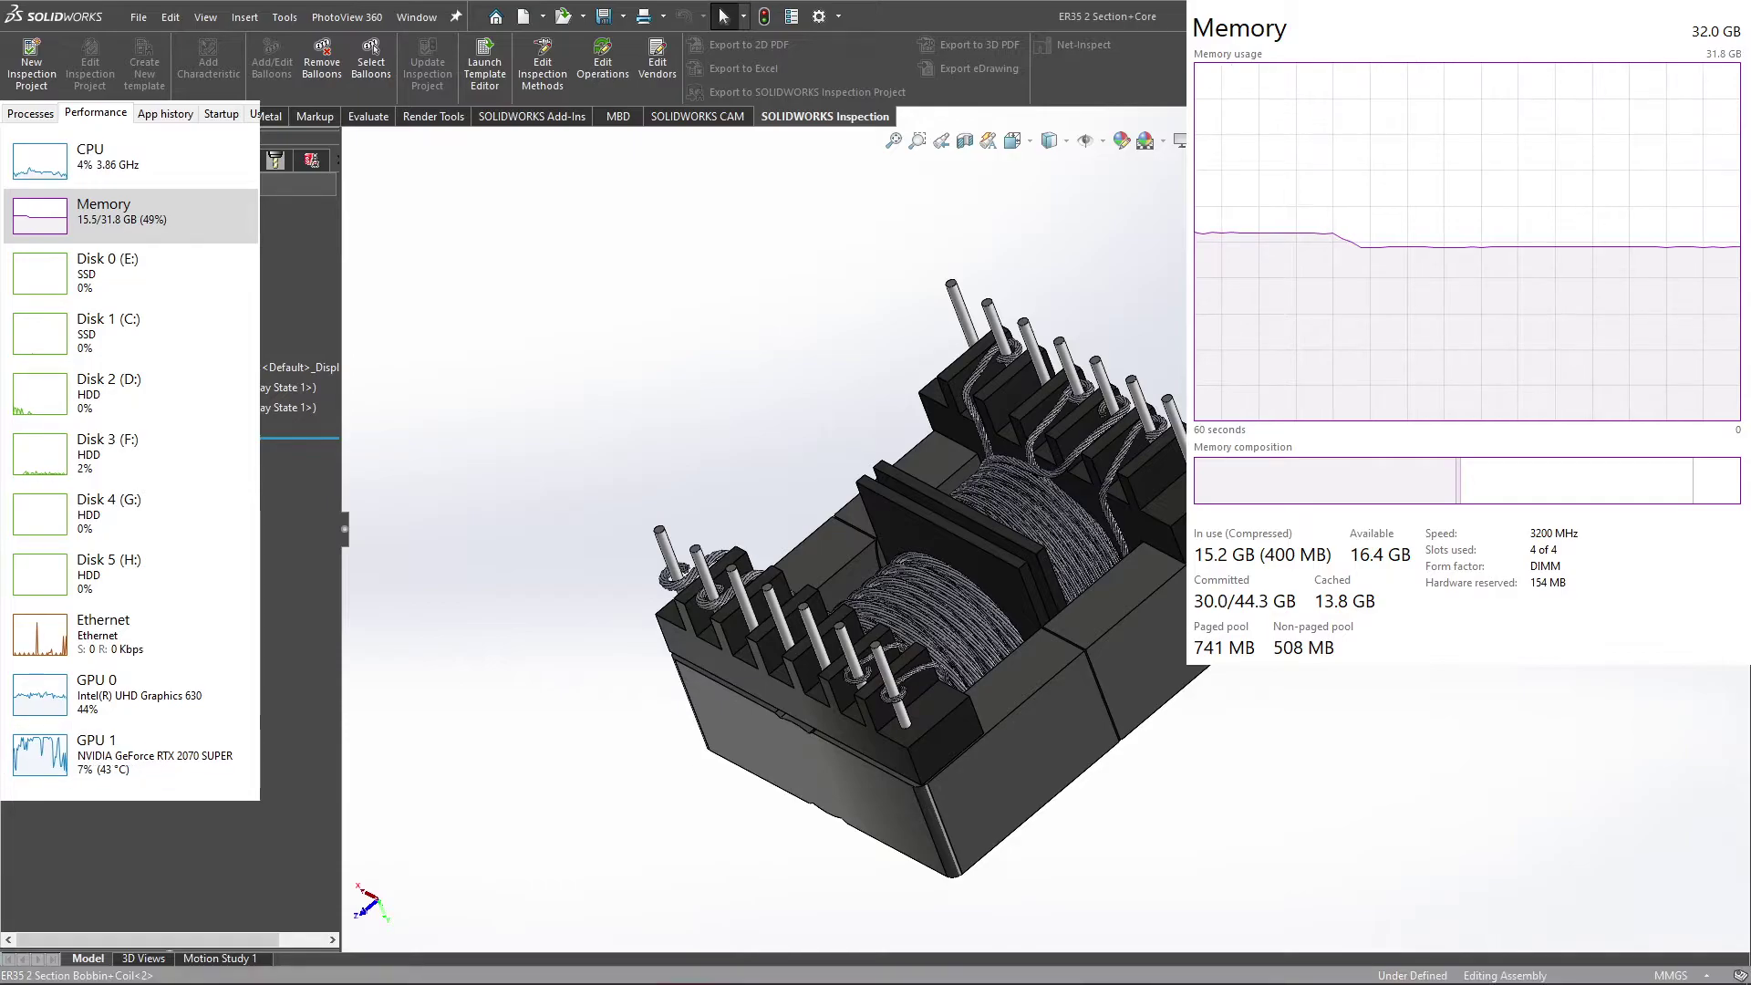
{"action": "key", "text": "ctrl+Tab"}
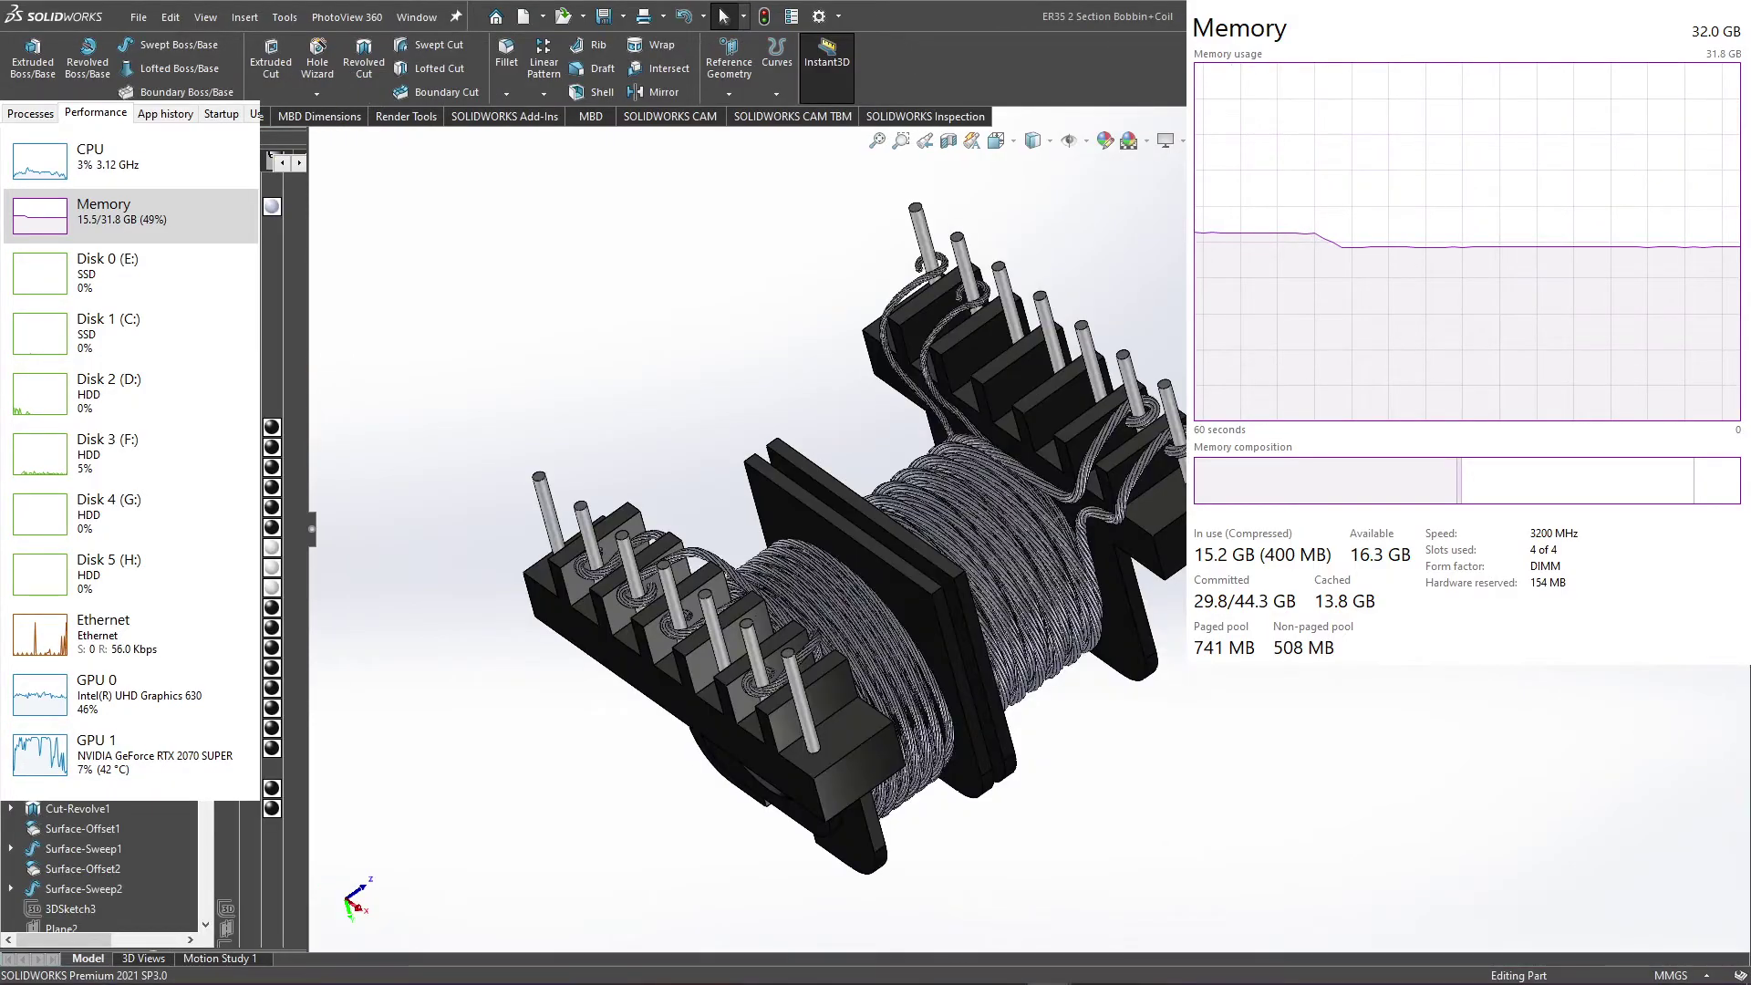
Step: Orbit the Bobbin+Coil part while showing RTX 2070 SUPER GPU usage in Task Manager
{"action": "mouse_move", "coordinate": [987, 484]}
{"action": "middle_mouse_down"}
{"action": "mouse_move", "coordinate": [684, 750]}
{"action": "mouse_move", "coordinate": [803, 639]}
{"action": "mouse_move", "coordinate": [803, 584]}
{"action": "middle_mouse_up"}
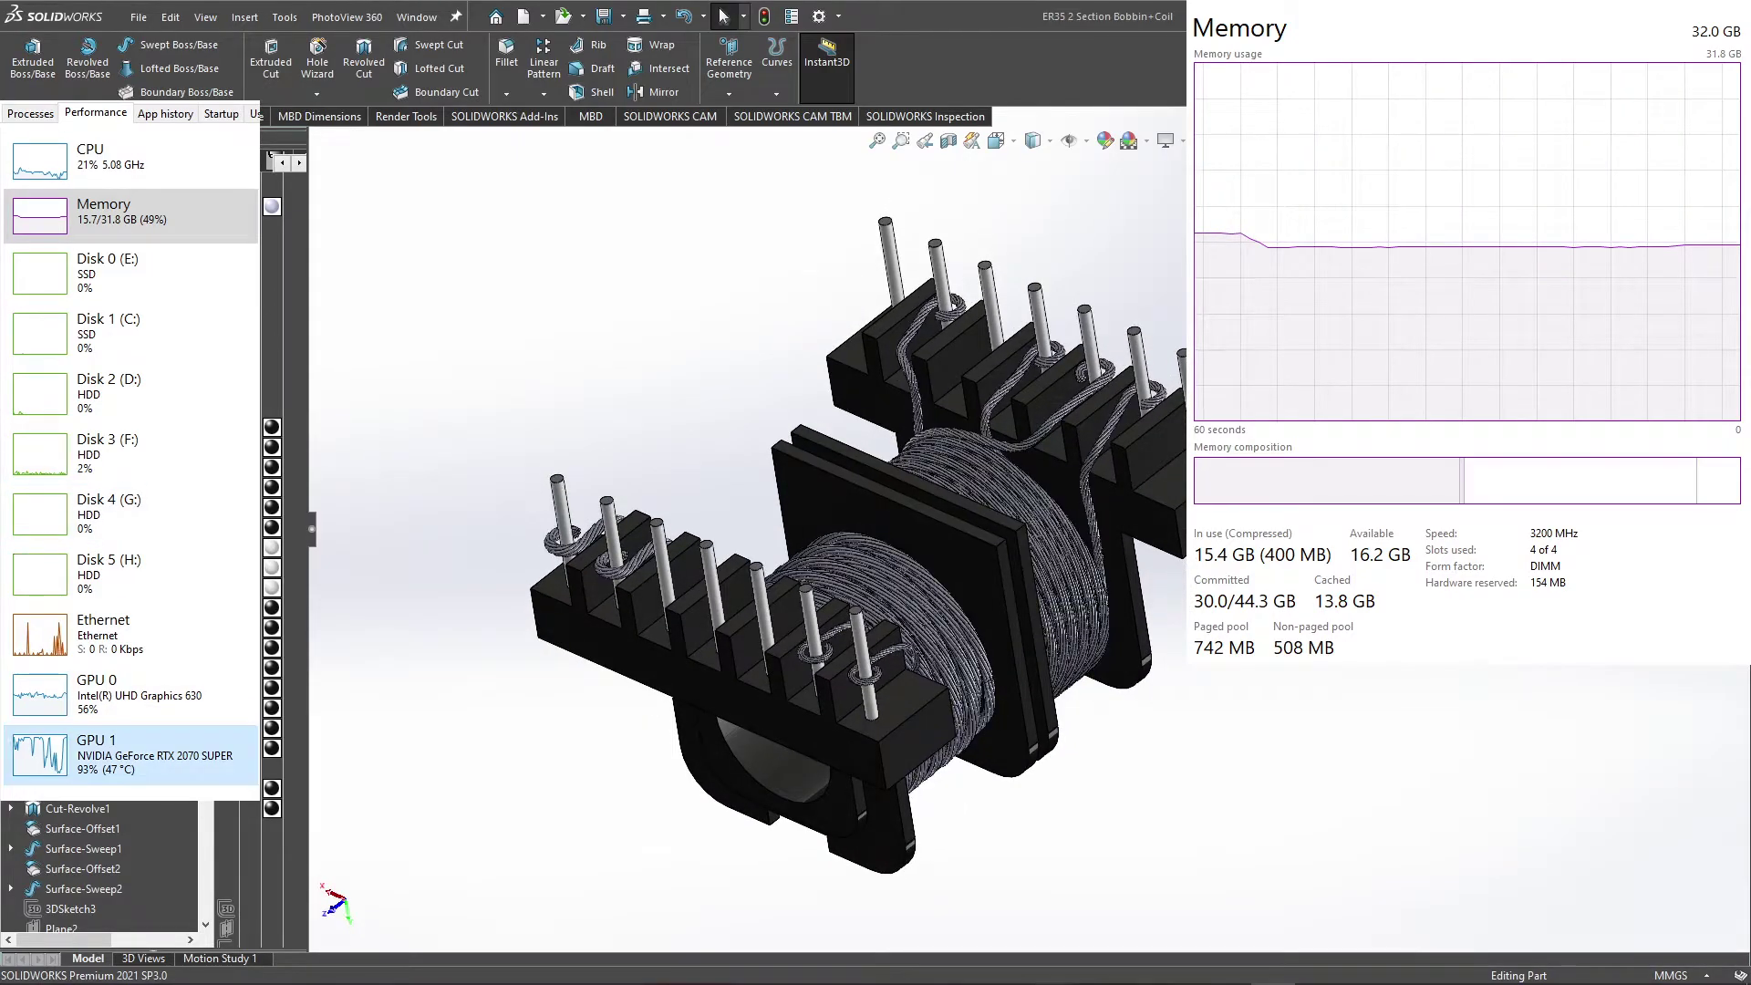
{"action": "left_click", "coordinate": [137, 754]}
{"action": "mouse_move", "coordinate": [802, 584]}
{"action": "middle_mouse_down"}
{"action": "mouse_move", "coordinate": [1168, 265]}
{"action": "mouse_move", "coordinate": [993, 596]}
{"action": "mouse_move", "coordinate": [1049, 474]}
{"action": "mouse_move", "coordinate": [1003, 649]}
{"action": "mouse_move", "coordinate": [1135, 826]}
{"action": "mouse_move", "coordinate": [1179, 585]}
{"action": "mouse_move", "coordinate": [963, 430]}
{"action": "mouse_move", "coordinate": [1029, 395]}
{"action": "mouse_move", "coordinate": [1077, 463]}
{"action": "middle_mouse_up"}
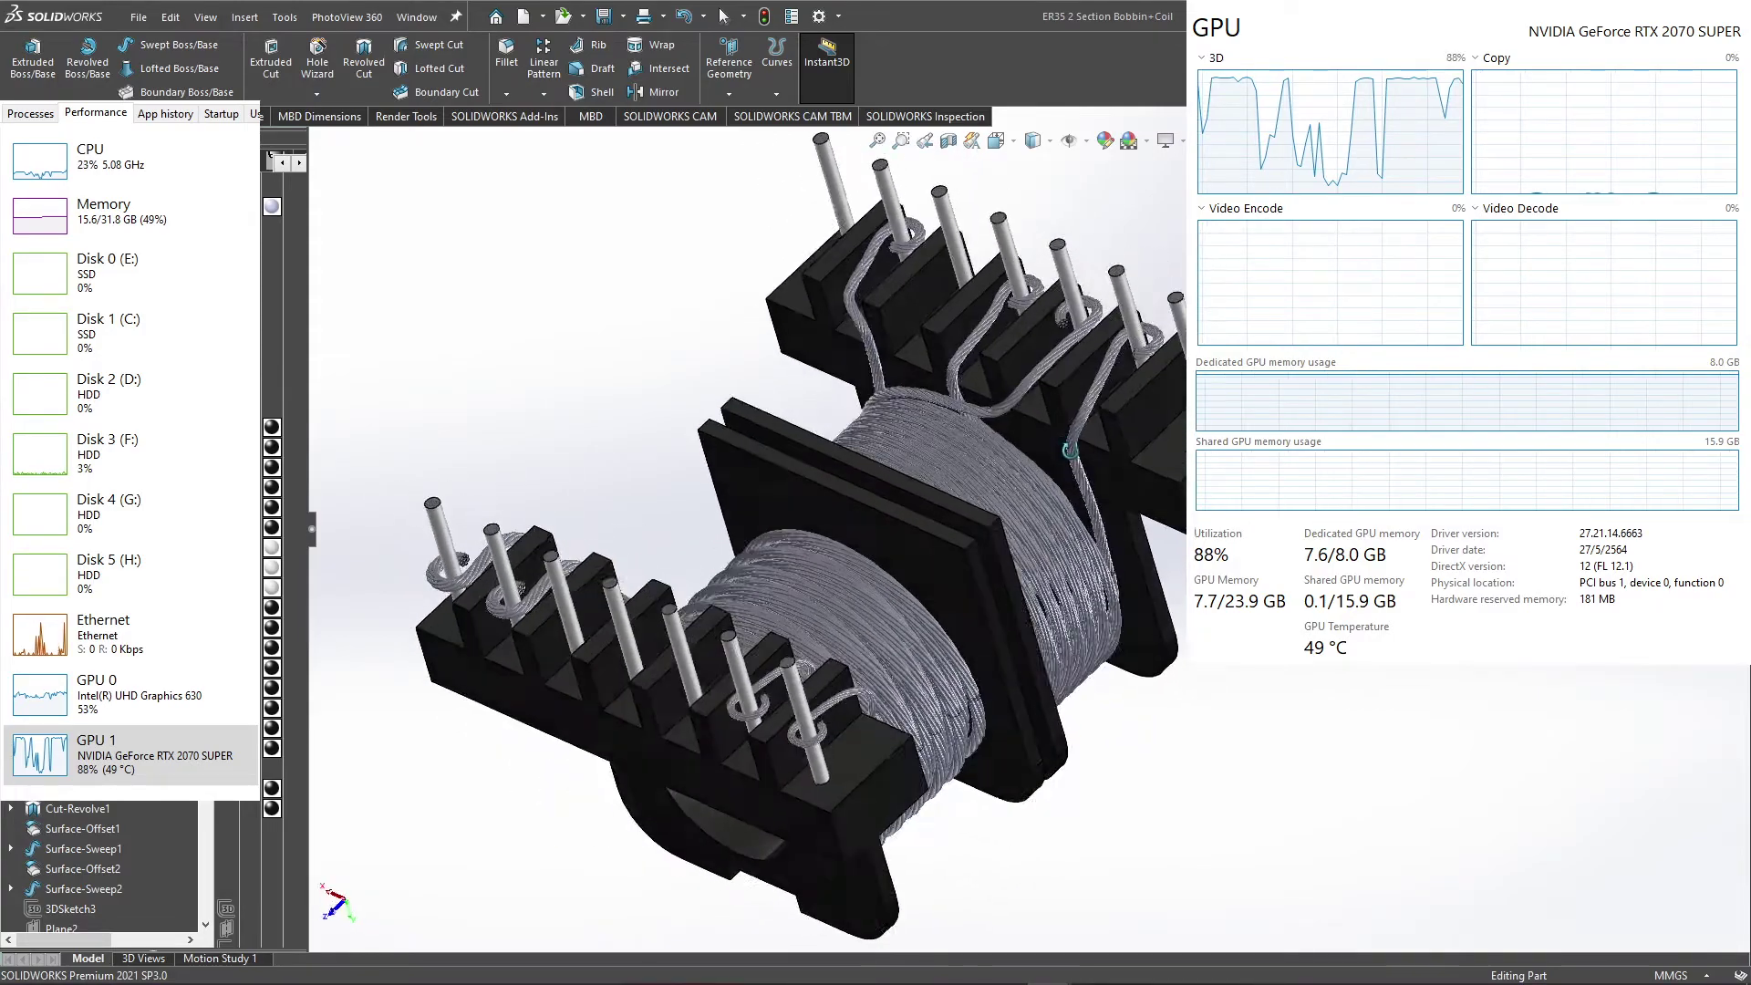
{"action": "middle_click_drag", "start_coordinate": [954, 388], "coordinate": [1053, 388]}
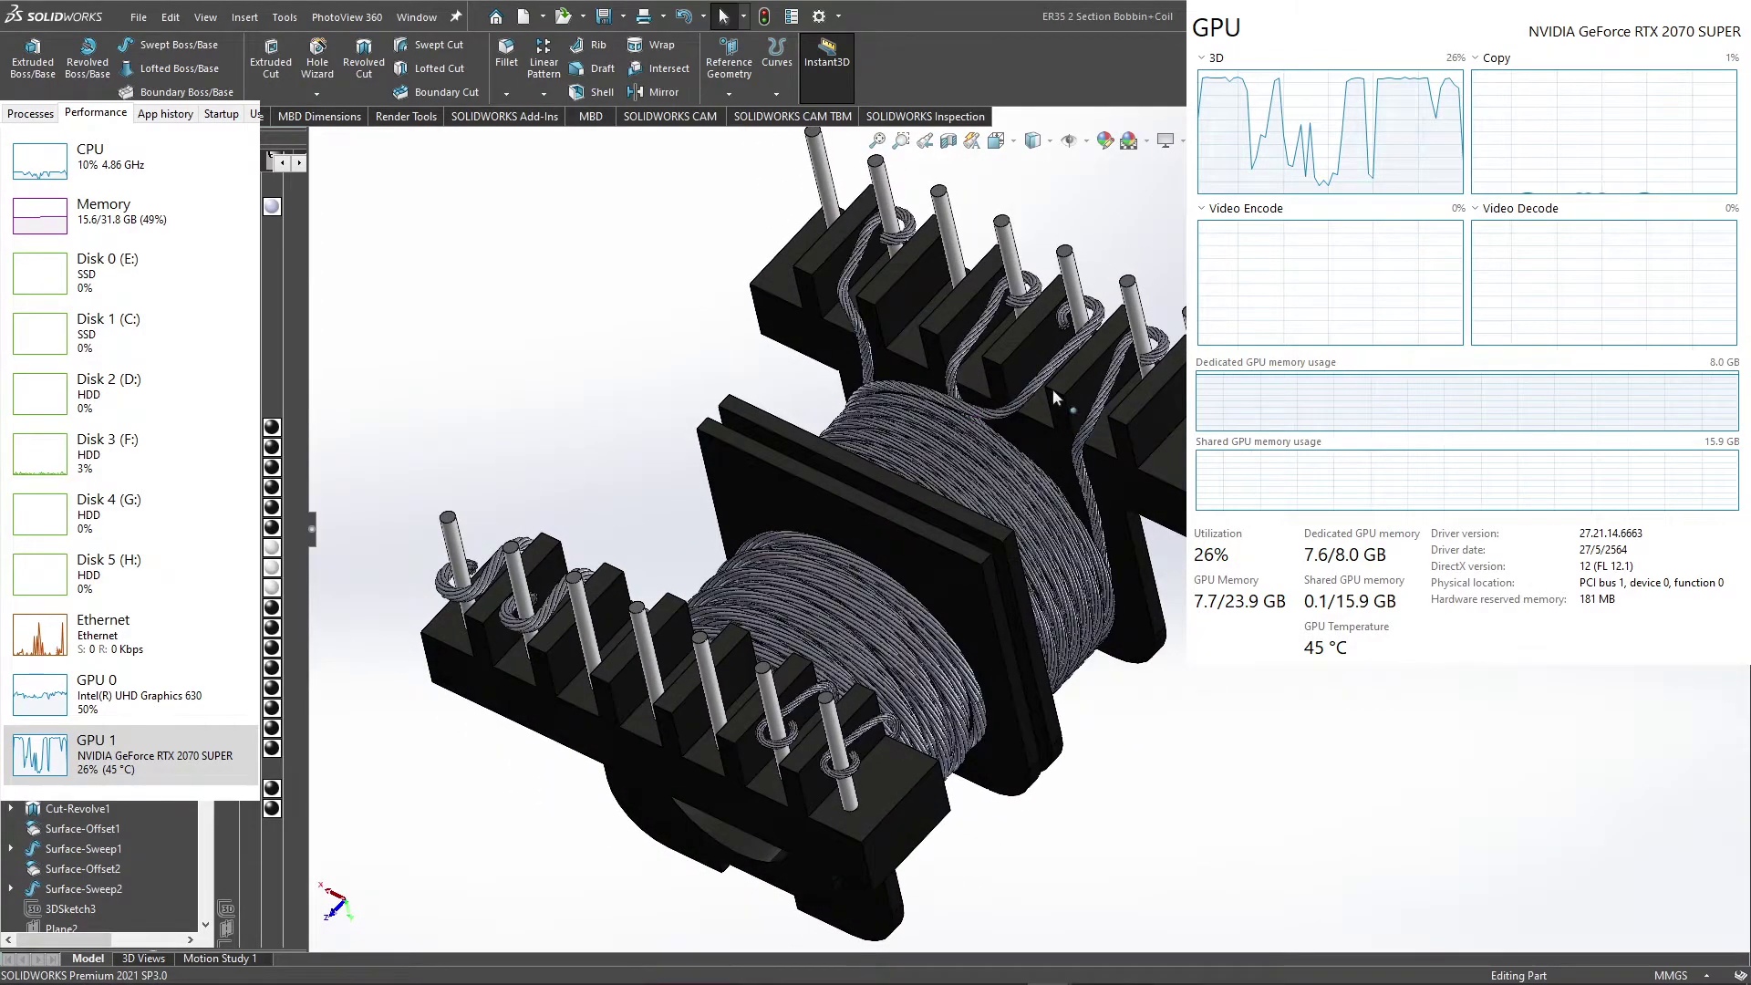
{"action": "middle_click_drag", "start_coordinate": [748, 538], "coordinate": [707, 501]}
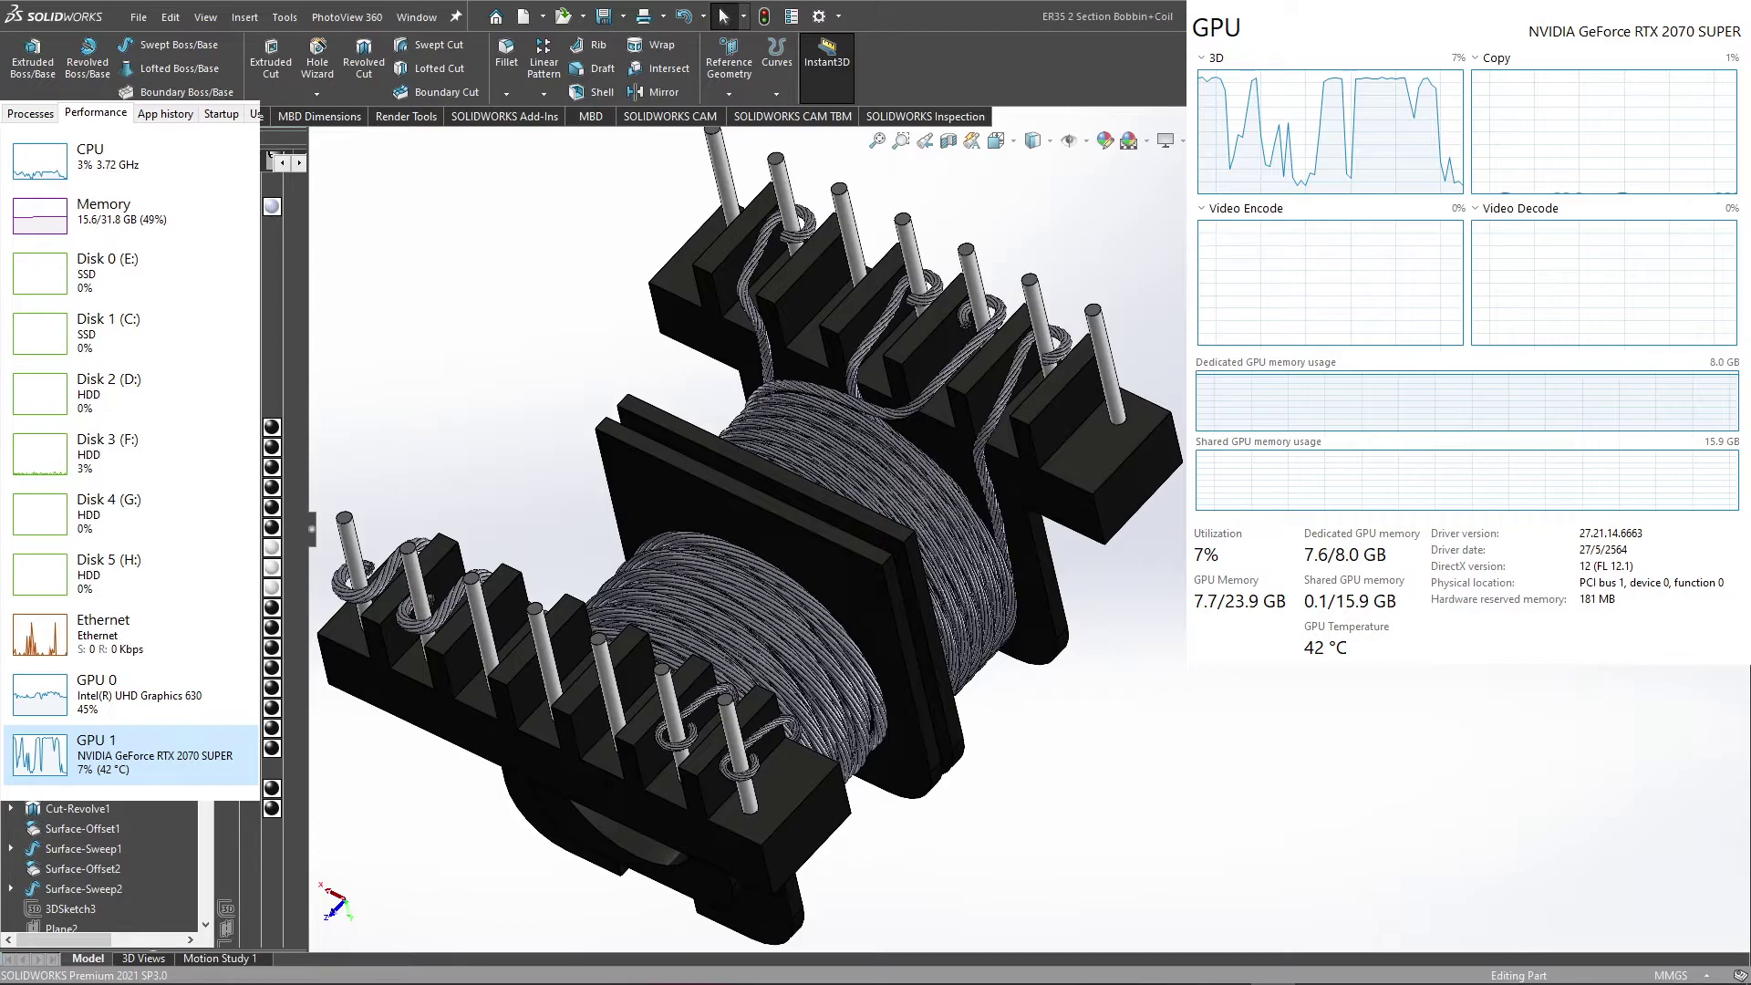
{"action": "scroll", "coordinate": [556, 467], "scroll_direction": "down", "scroll_amount": 1}
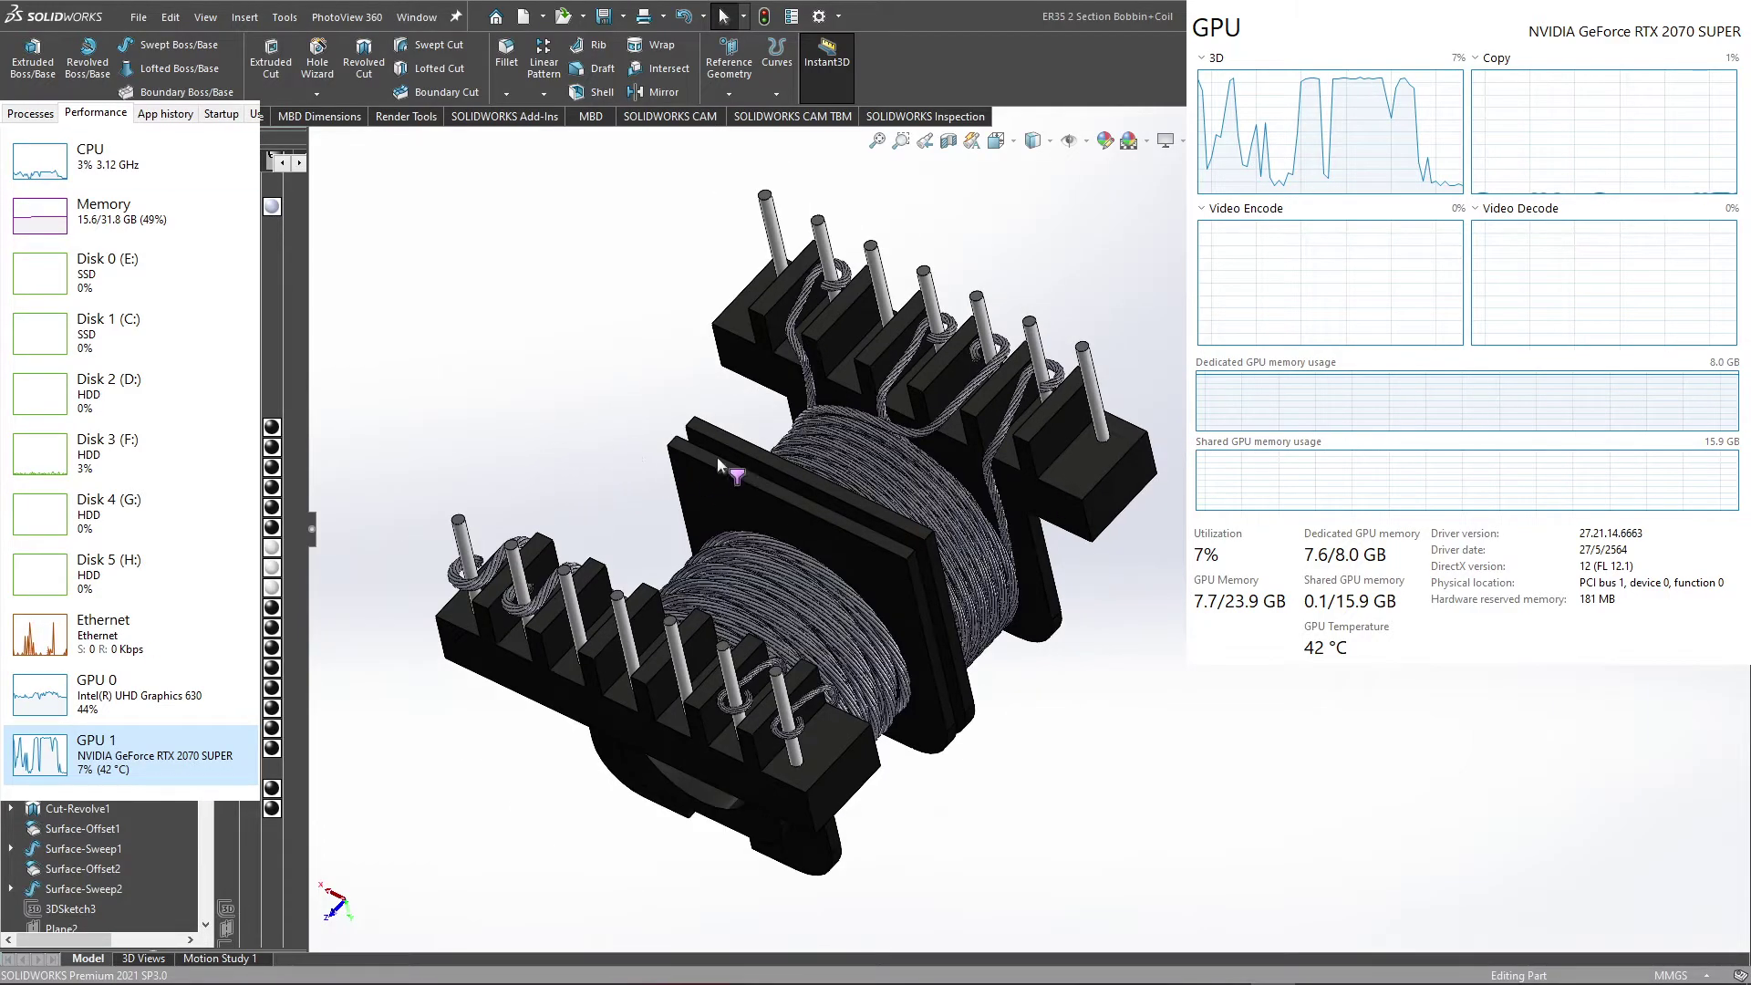
{"action": "scroll", "coordinate": [730, 465], "scroll_direction": "down", "scroll_amount": 1}
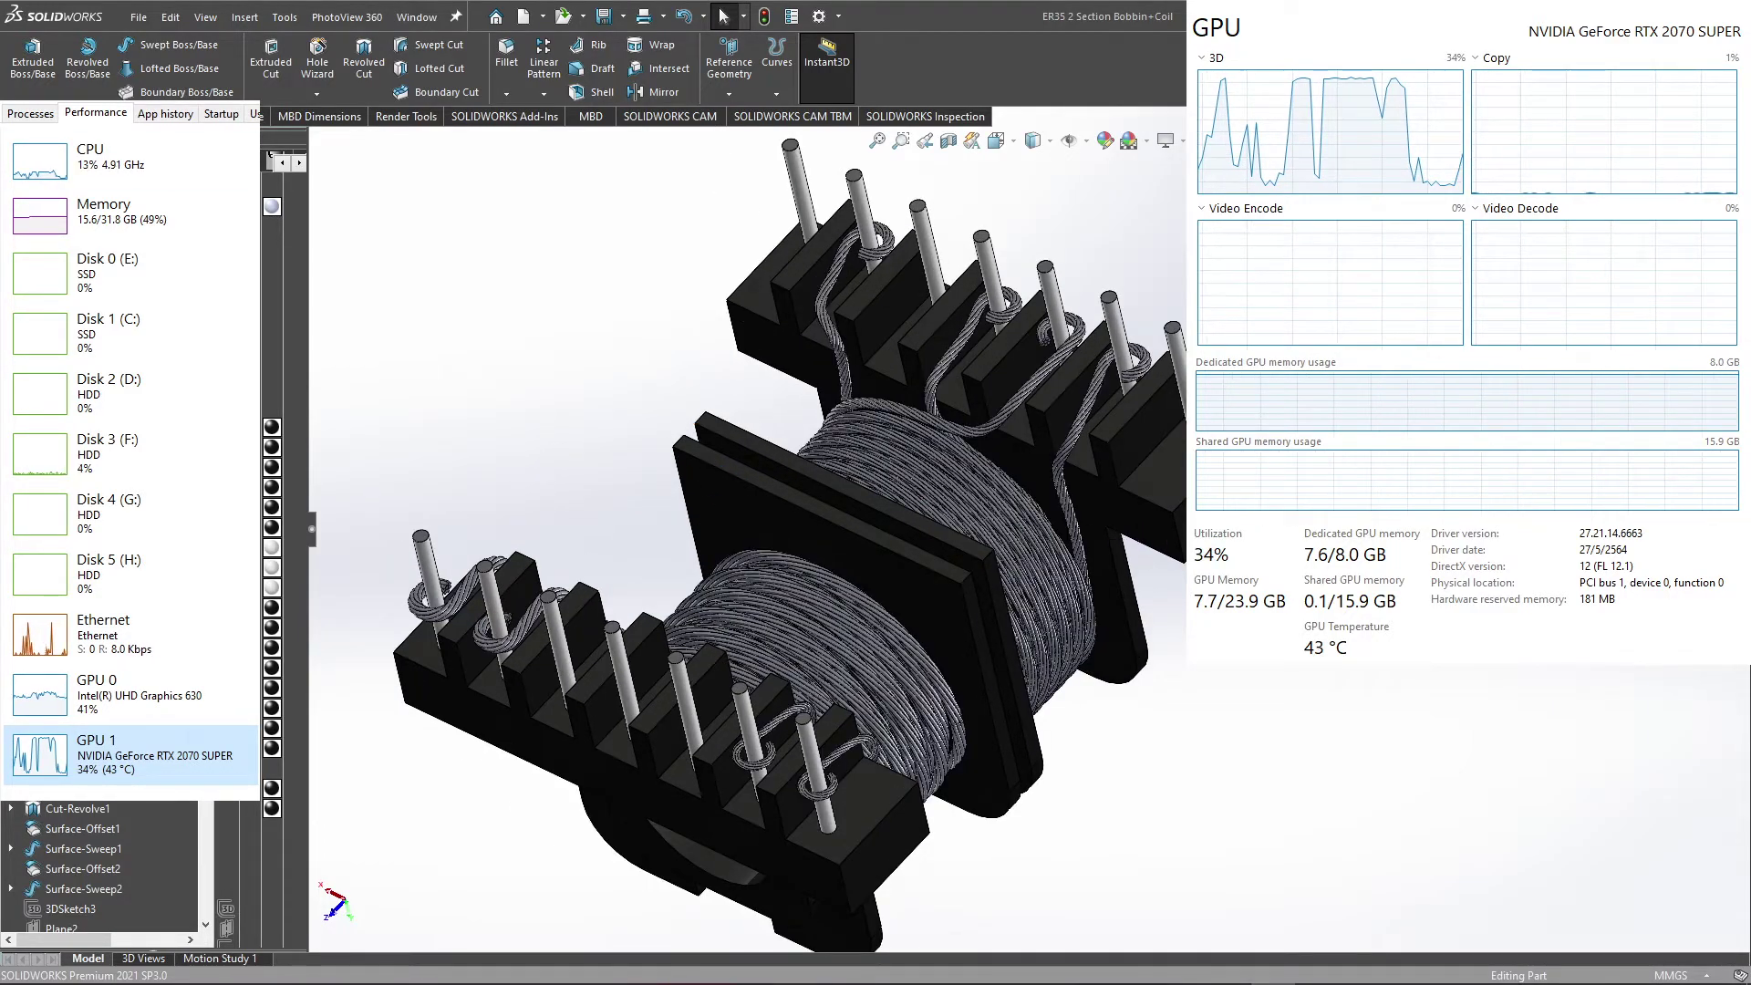
{"action": "key", "text": "ctrl+Left"}
{"action": "scroll", "coordinate": [1177, 659], "scroll_direction": "up", "scroll_amount": 3}
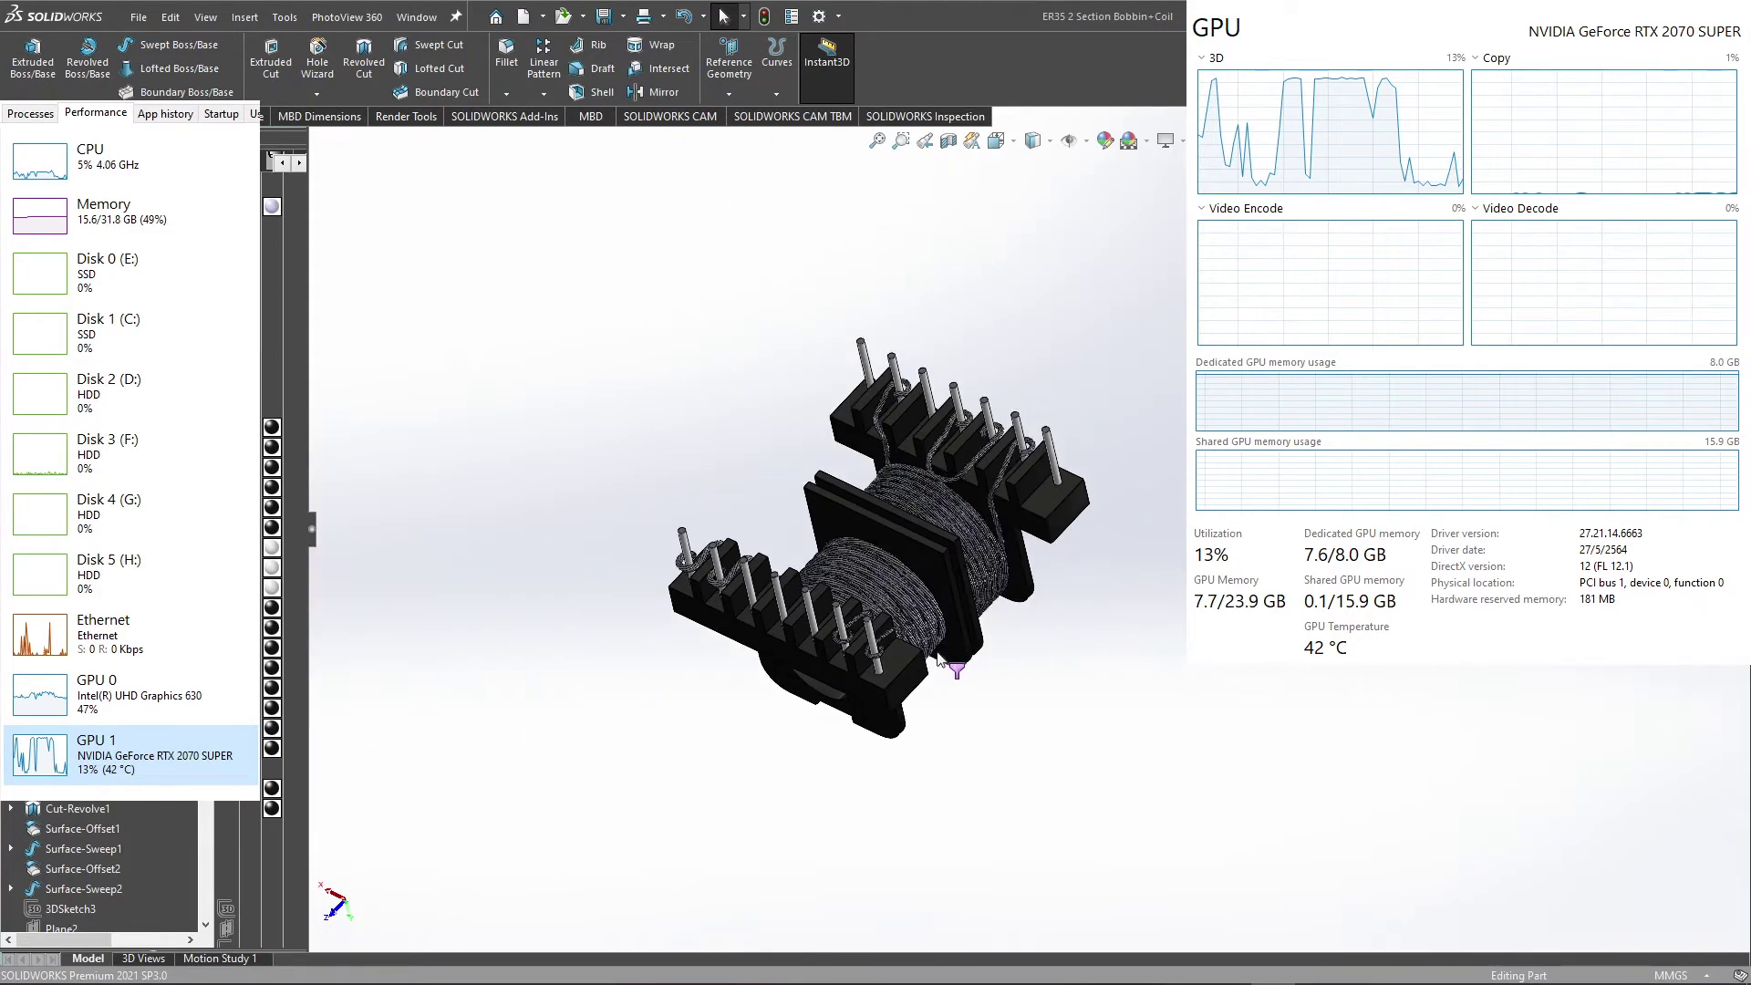
{"action": "scroll", "coordinate": [889, 479], "scroll_direction": "down", "scroll_amount": 5}
{"action": "mouse_move", "coordinate": [888, 480]}
{"action": "middle_mouse_down"}
{"action": "mouse_move", "coordinate": [1004, 421]}
{"action": "mouse_move", "coordinate": [676, 542]}
{"action": "mouse_move", "coordinate": [491, 178]}
{"action": "mouse_move", "coordinate": [1157, 258]}
{"action": "mouse_move", "coordinate": [1120, 258]}
{"action": "mouse_move", "coordinate": [723, 15]}
{"action": "middle_mouse_up"}
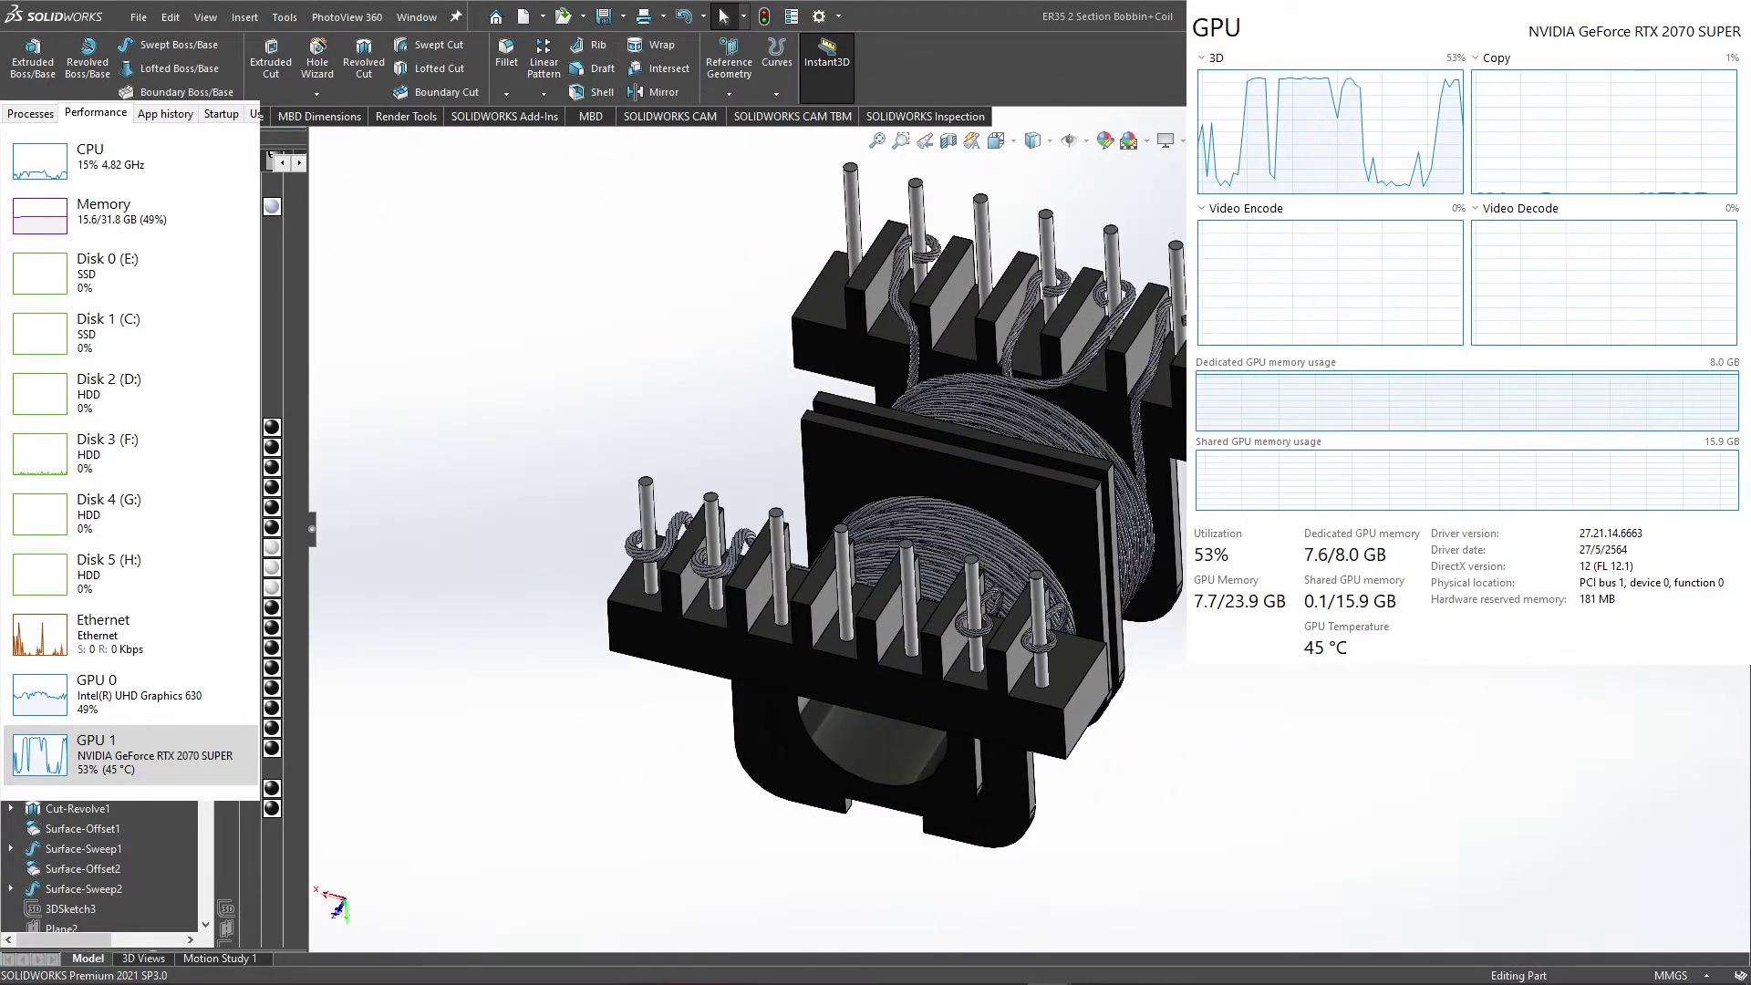
{"action": "scroll", "coordinate": [1124, 620], "scroll_direction": "up", "scroll_amount": 1}
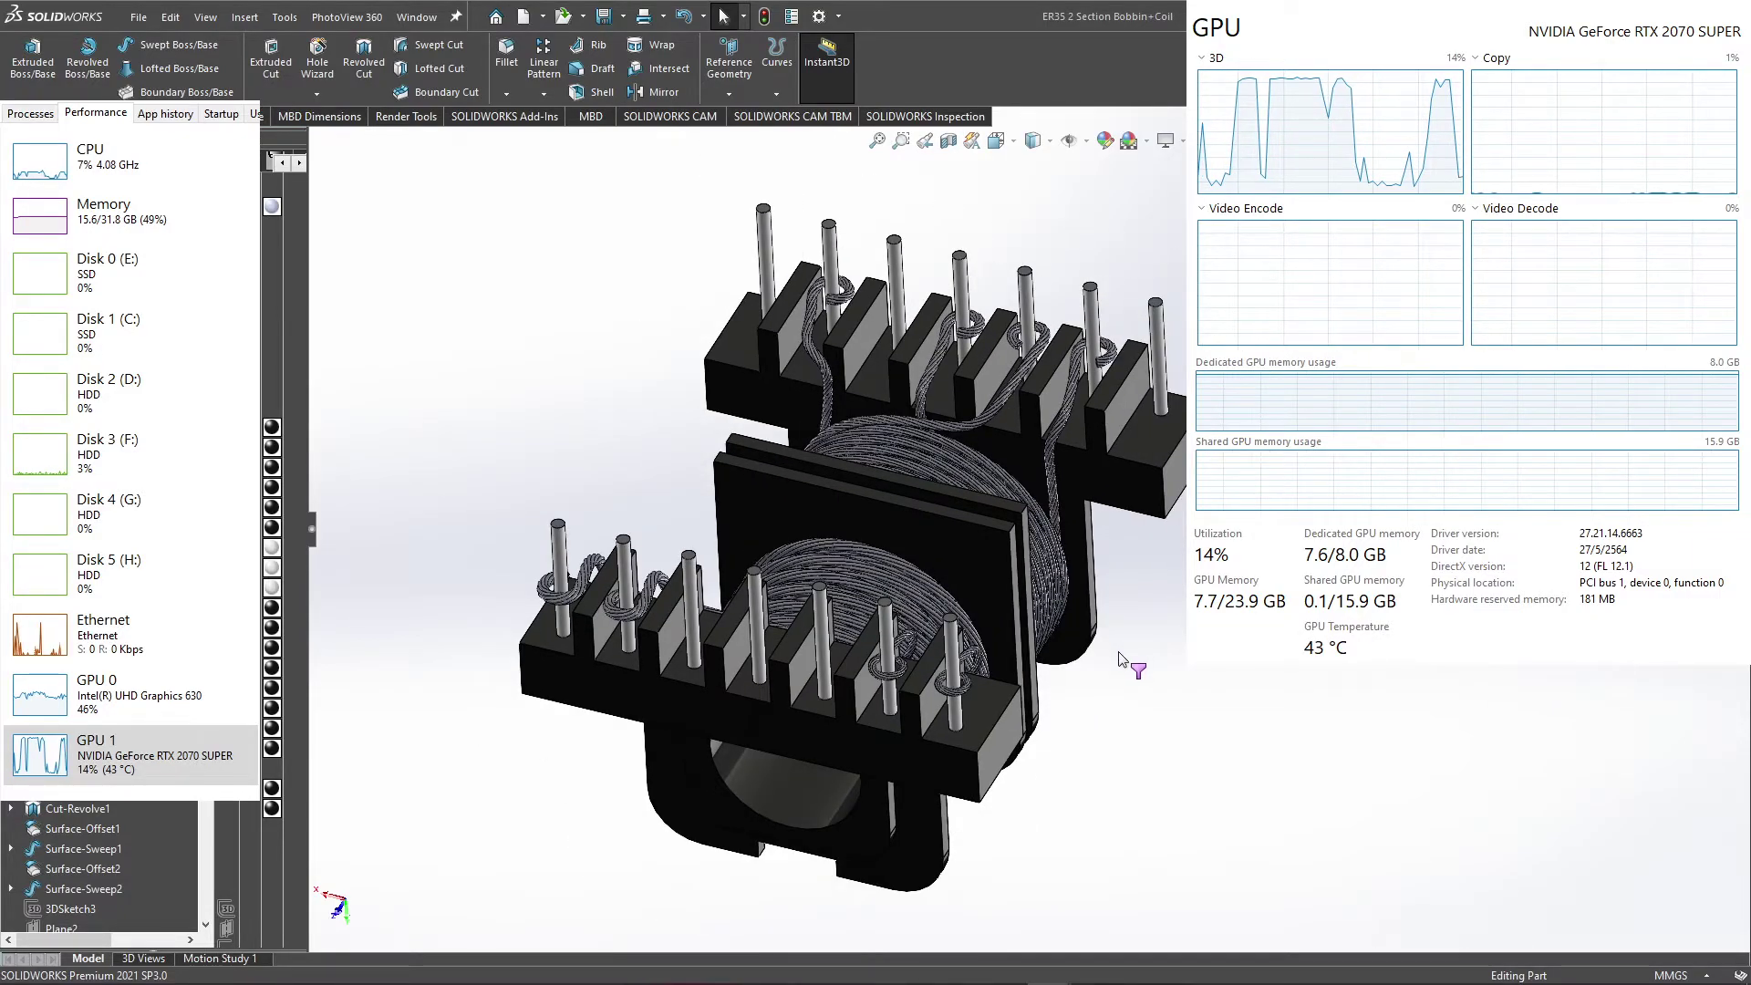
{"action": "middle_click_drag", "start_coordinate": [1122, 658], "coordinate": [1094, 631], "text": "ctrl"}
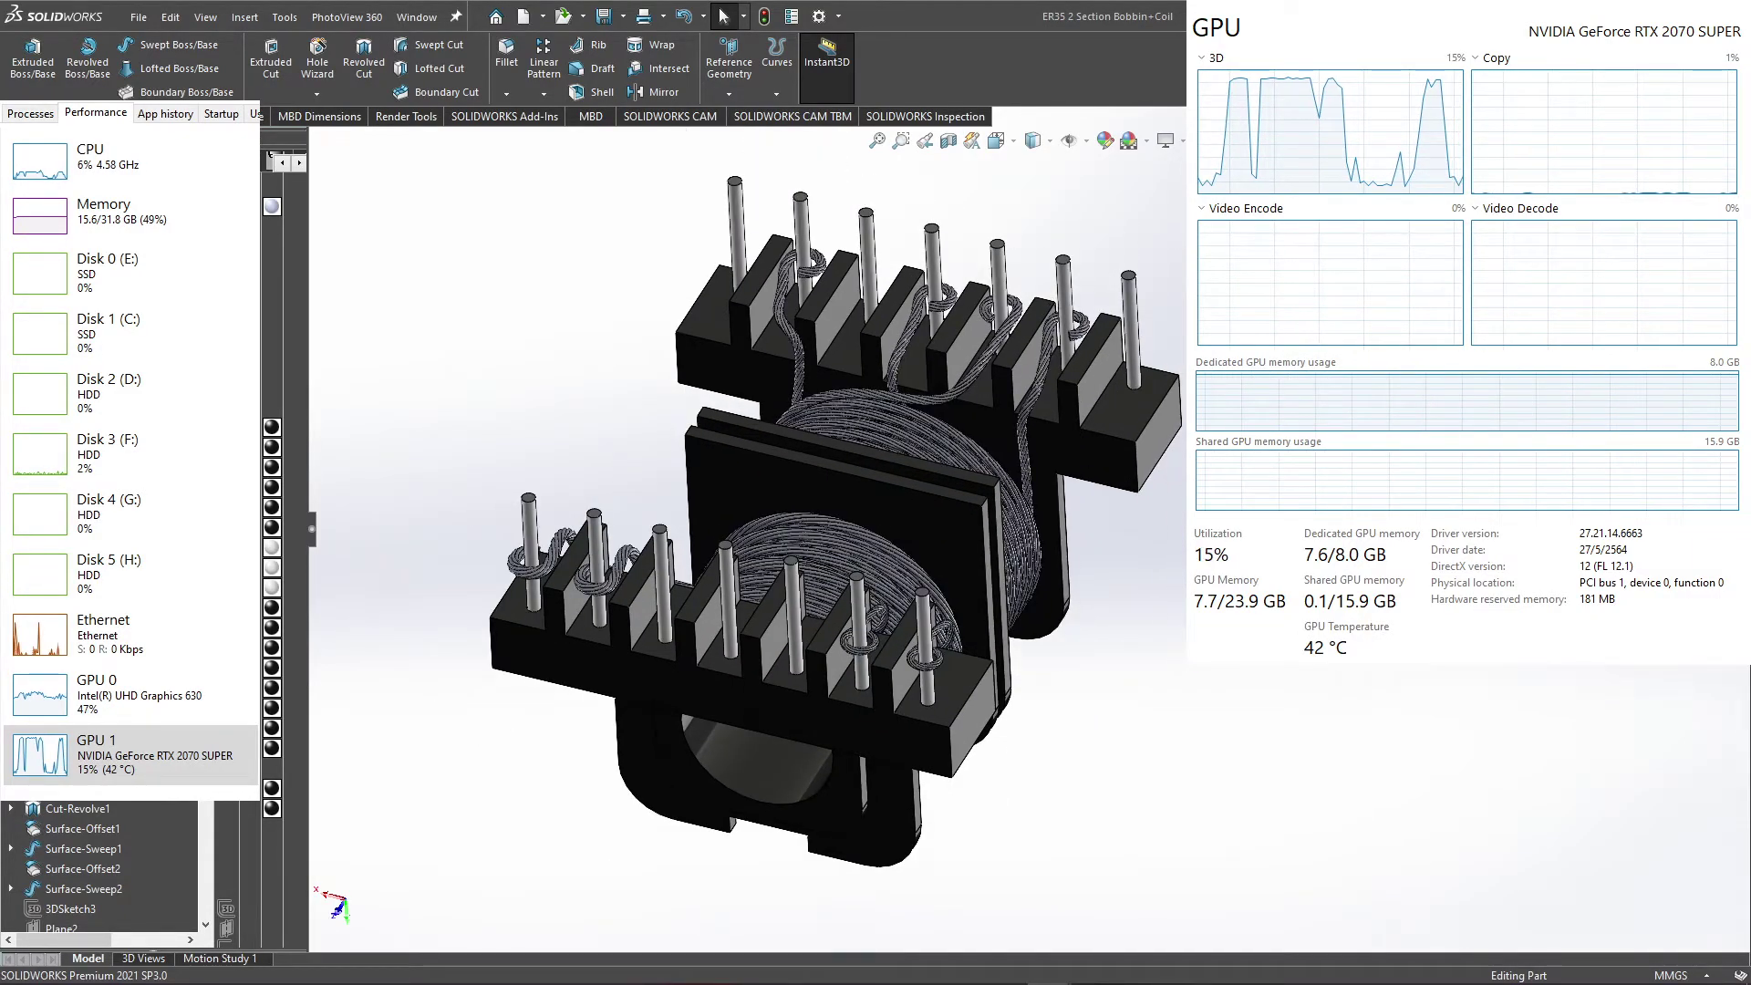
{"action": "scroll", "coordinate": [1058, 460], "scroll_direction": "down", "scroll_amount": 2}
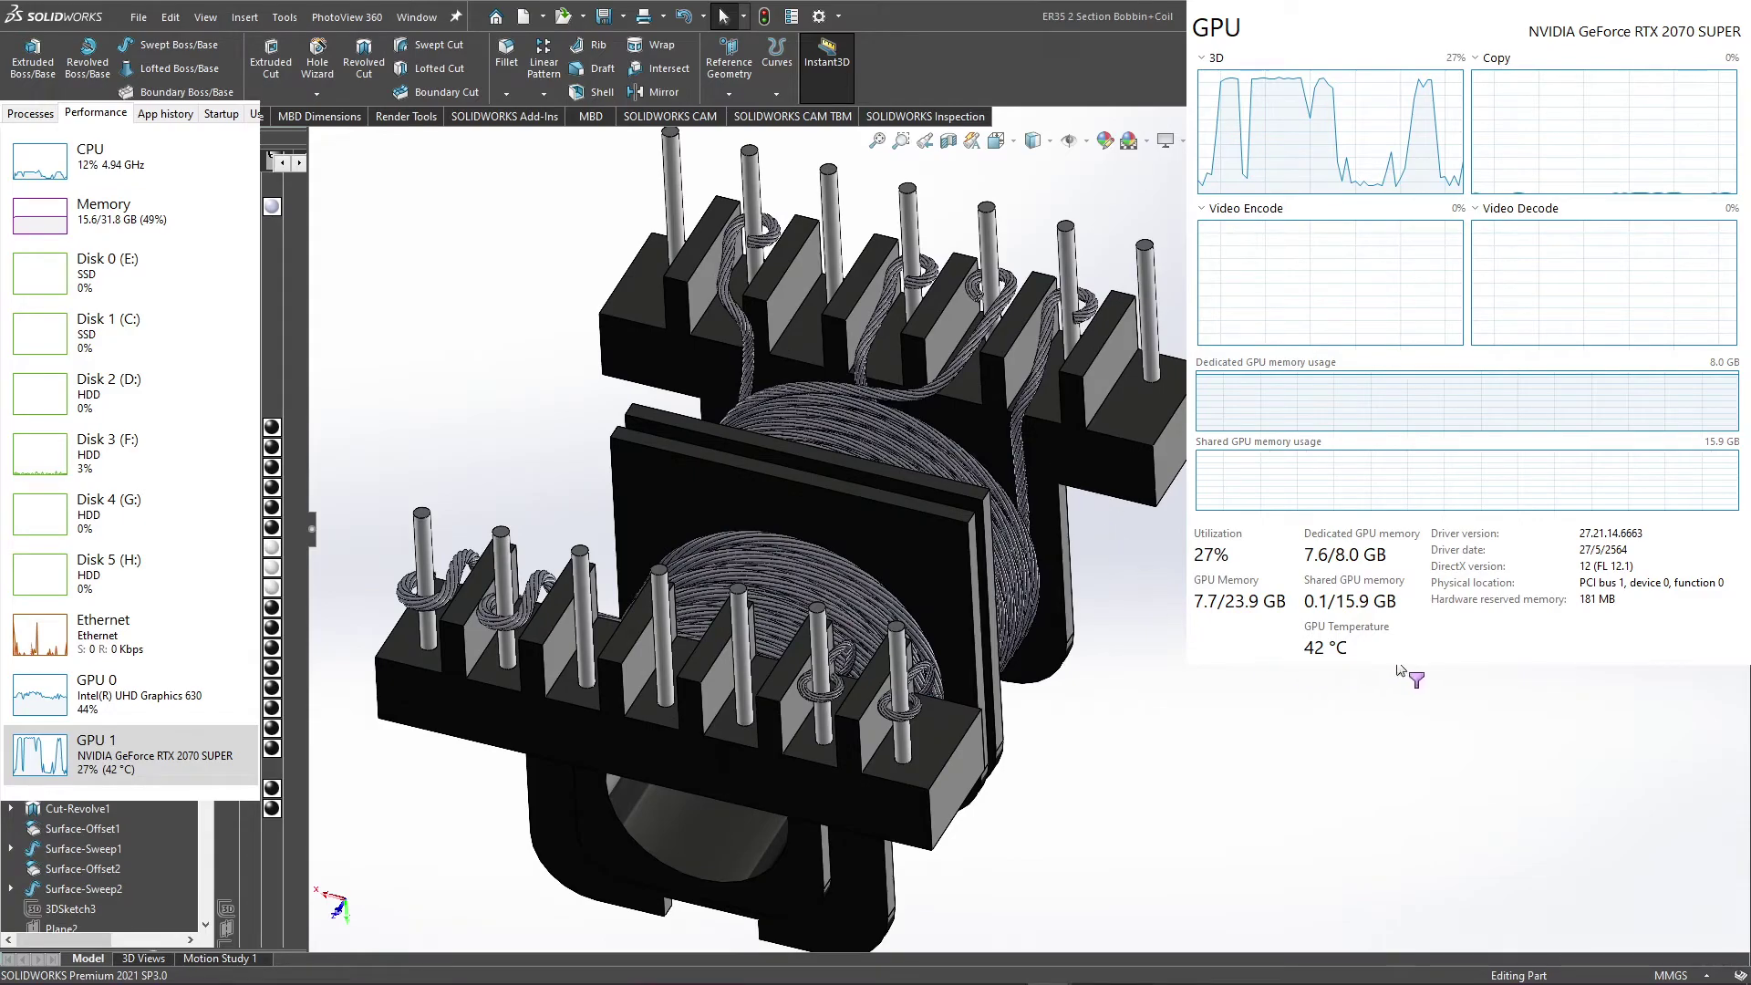